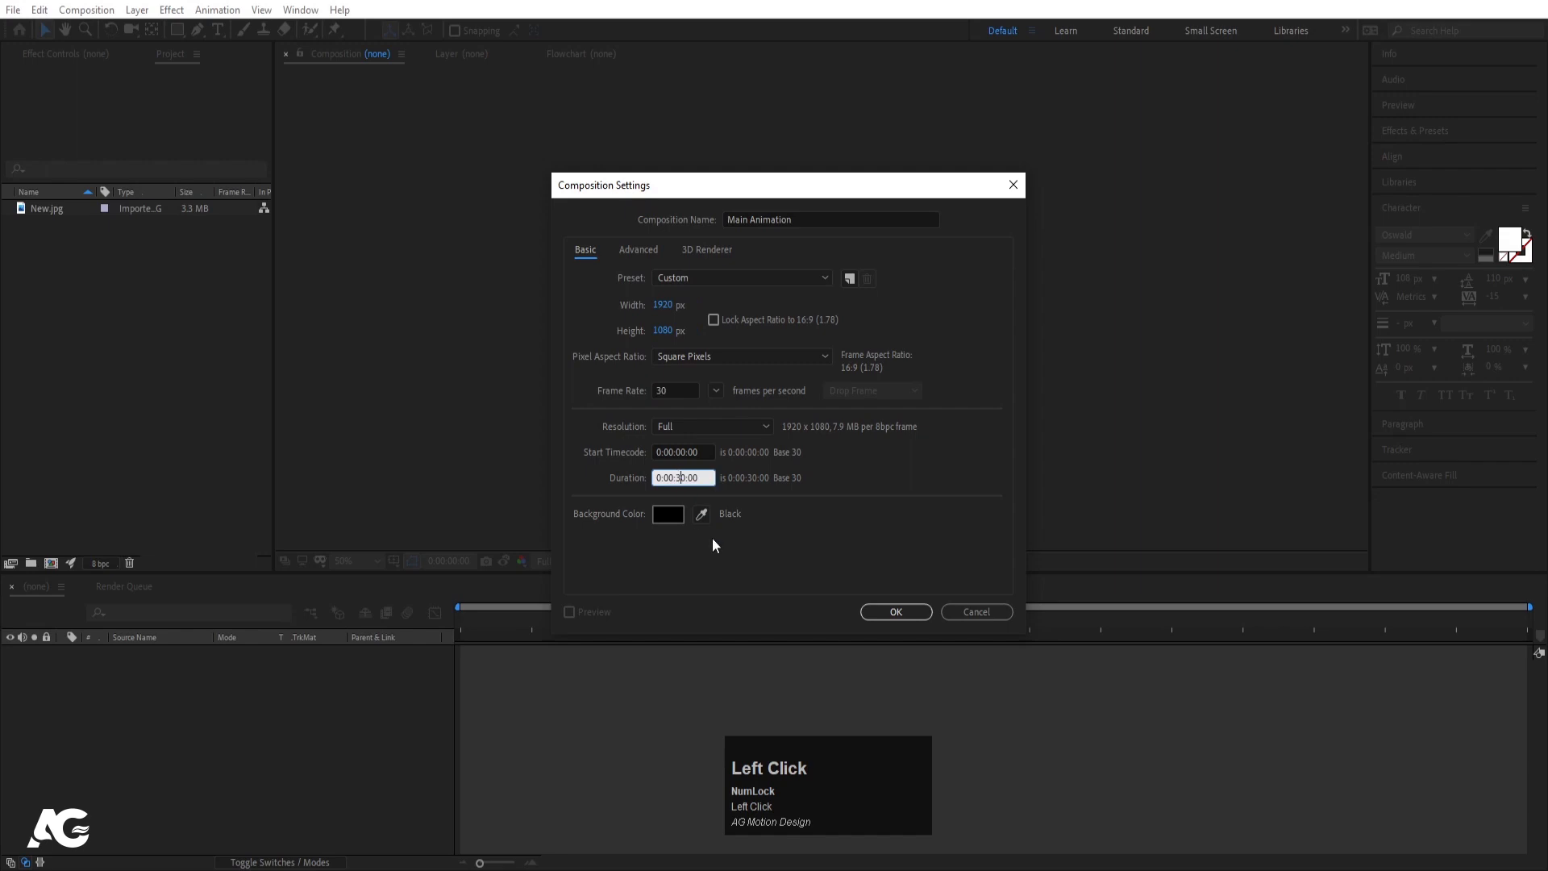
Create the Main Animation composition with a duration of 0:00:10:00 and display the Title/Action Safe overlay.
{"action": "key", "text": "BackSpace"}
{"action": "type", "text": "1"}
{"action": "left_click", "coordinate": [838, 529]}
{"action": "left_click", "coordinate": [869, 603]}
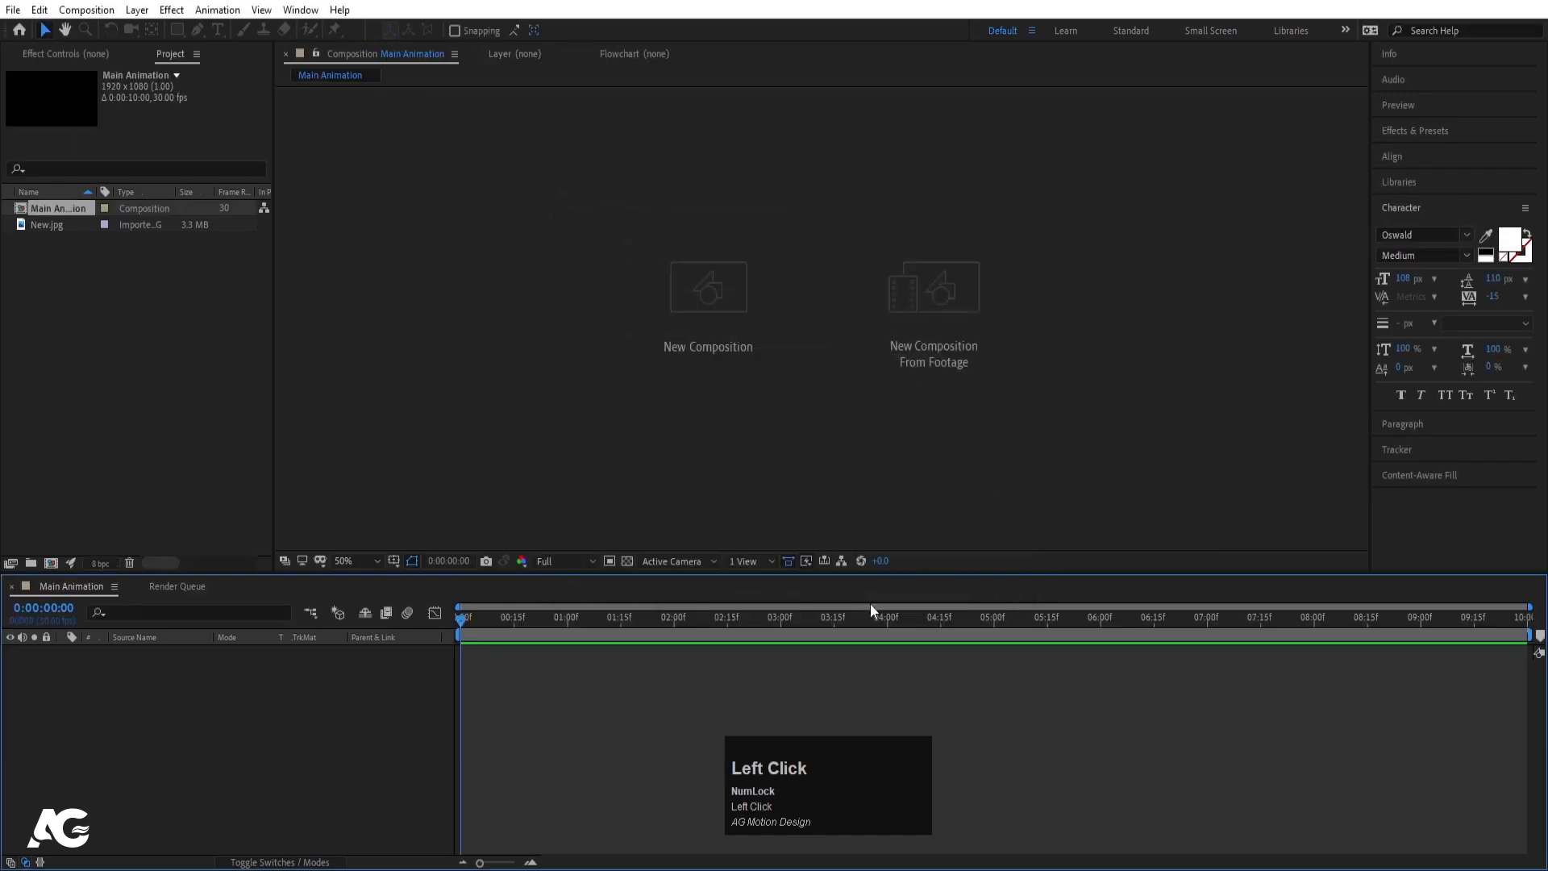
{"action": "left_click", "coordinate": [392, 560]}
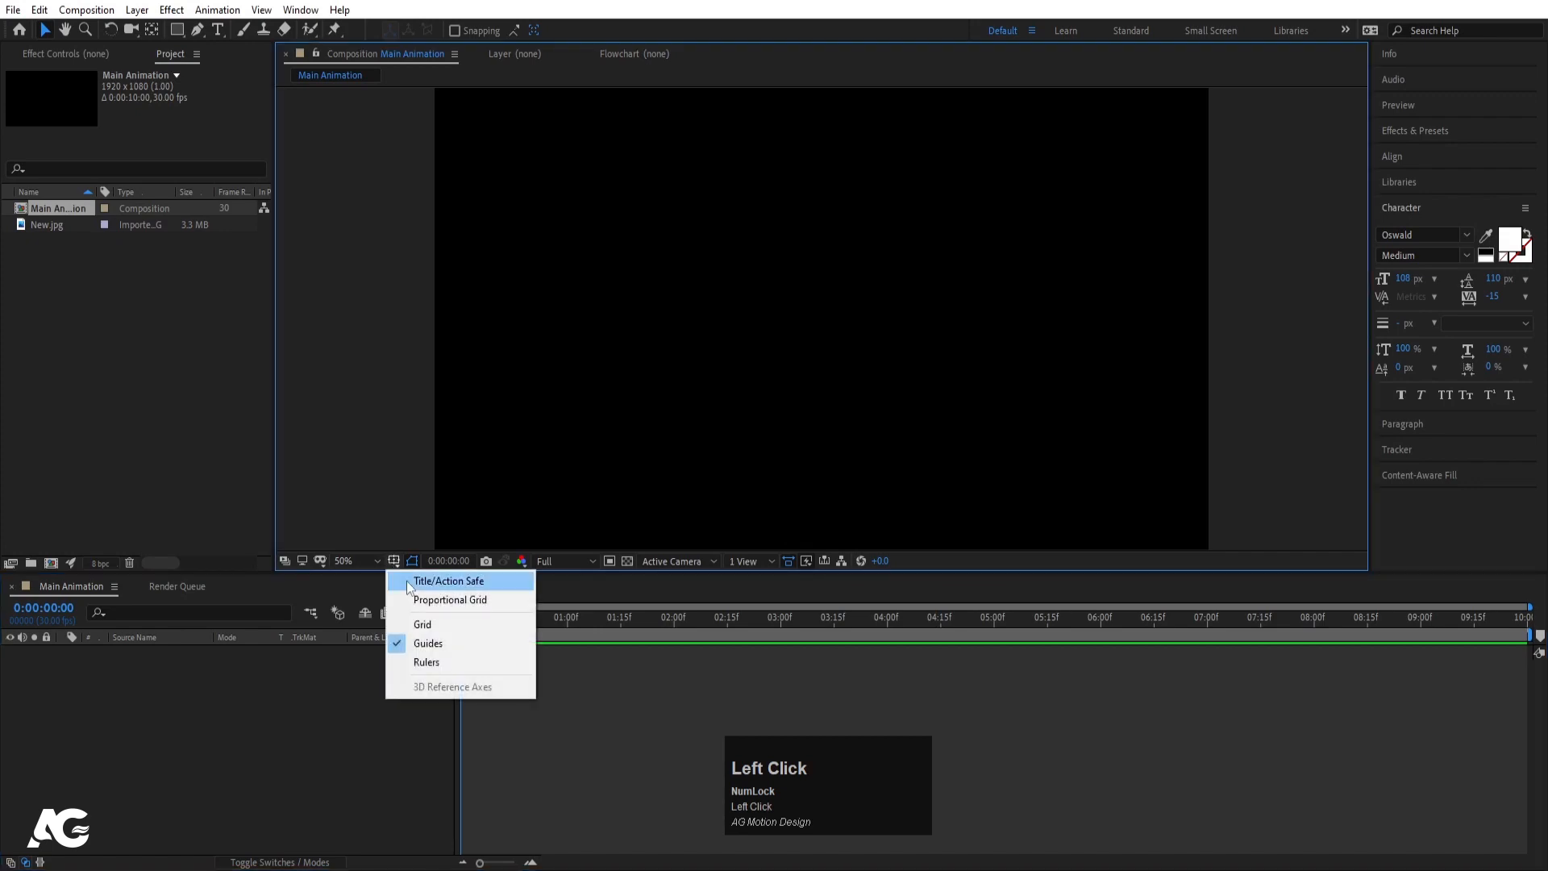
{"action": "left_click", "coordinate": [421, 584]}
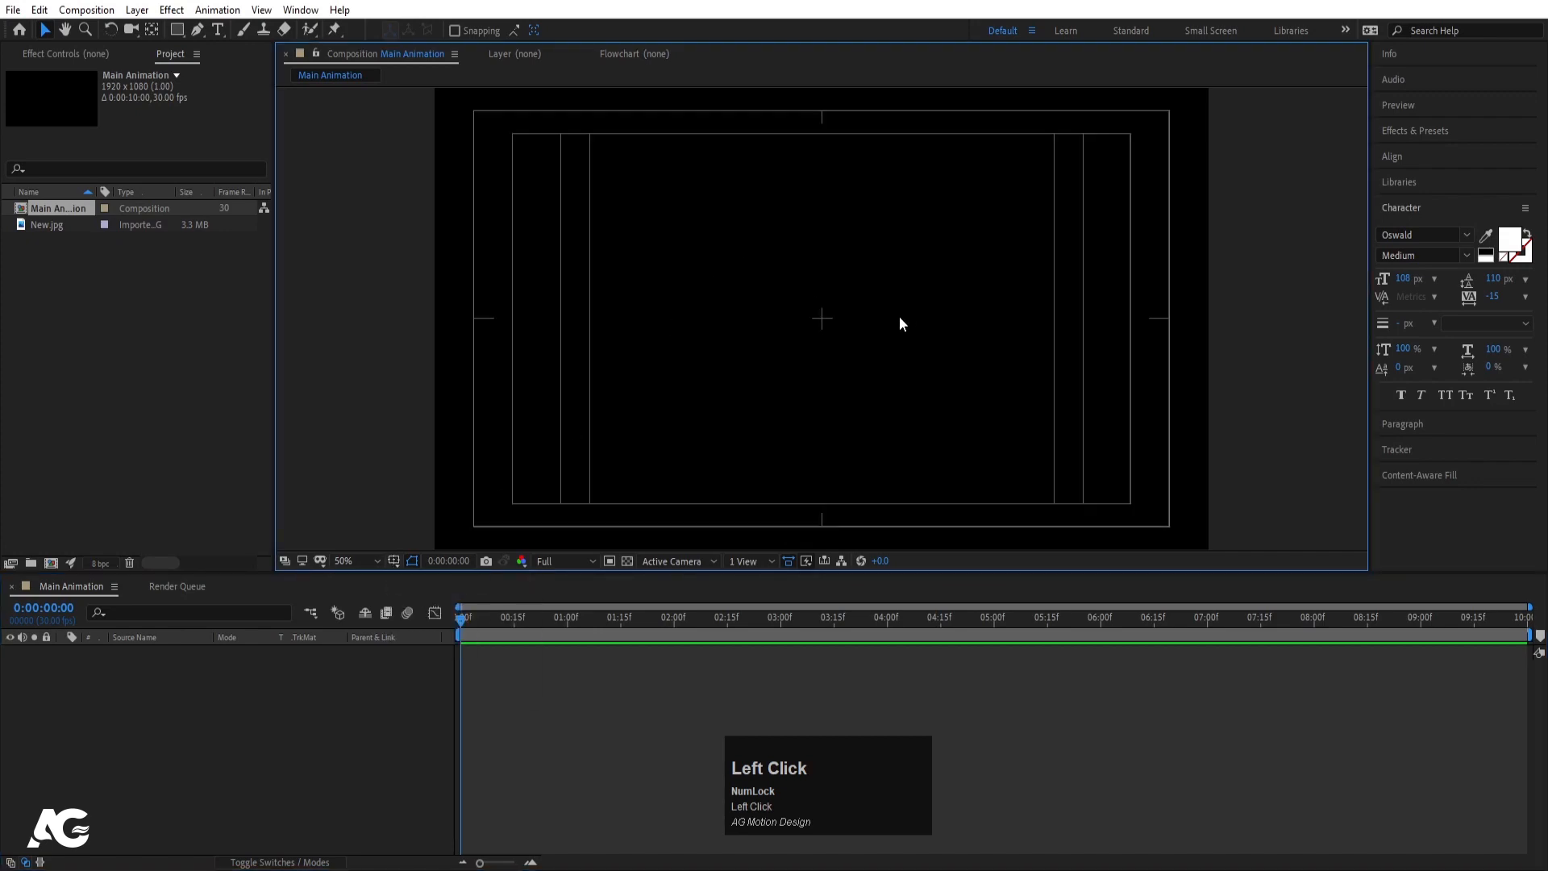
Add a text layer reading HIGH near the middle of the composition.
{"action": "left_click", "coordinate": [217, 31]}
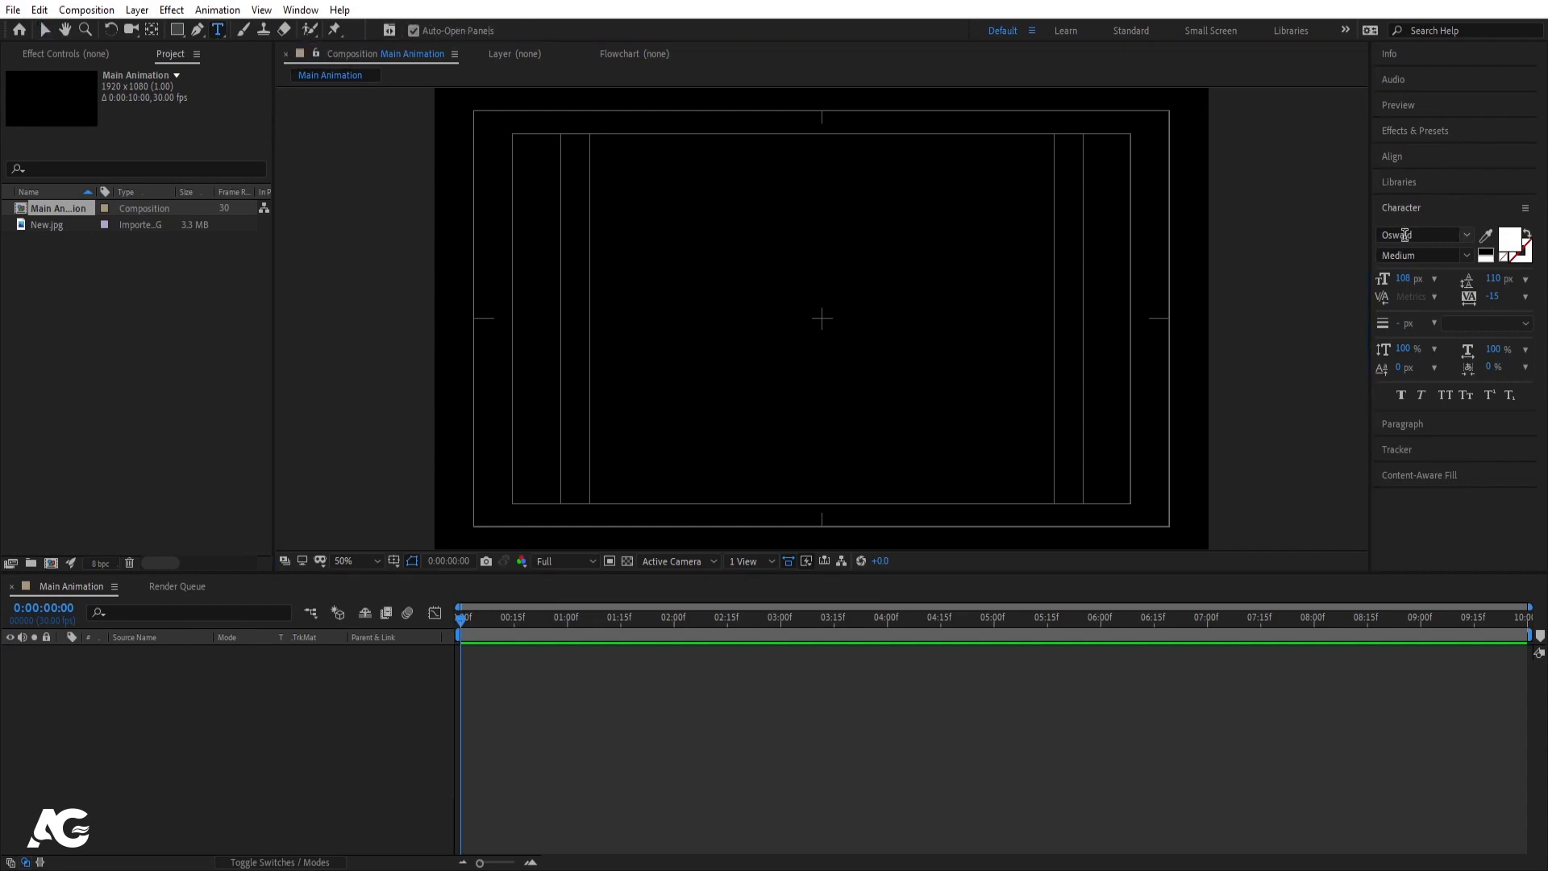
{"action": "left_click", "coordinate": [761, 322]}
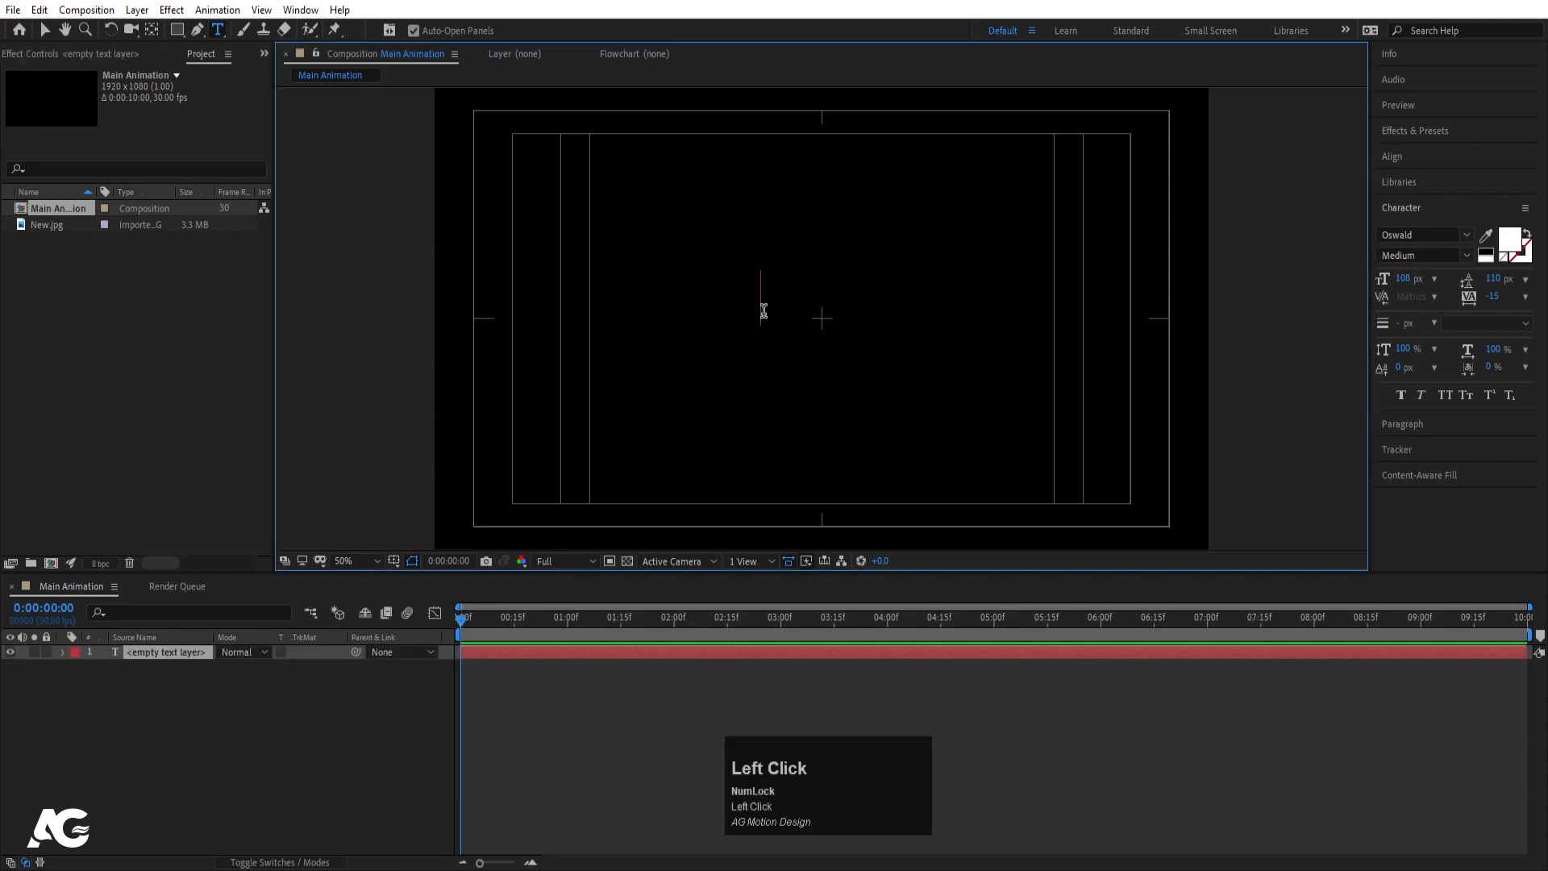
{"action": "type", "text": "HIGH"}
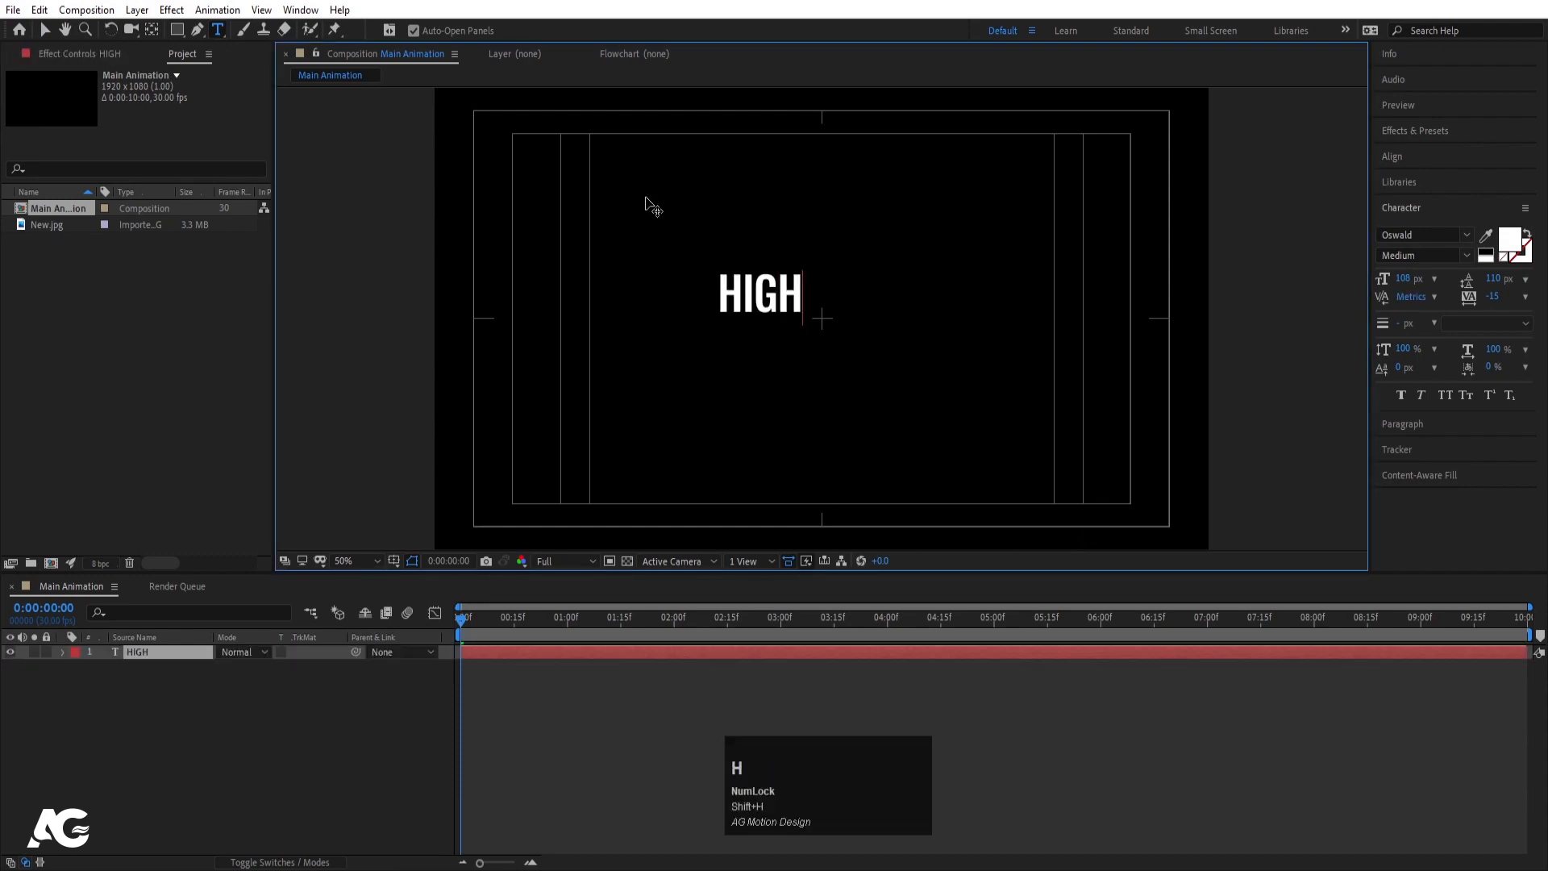
{"action": "left_click", "coordinate": [168, 662]}
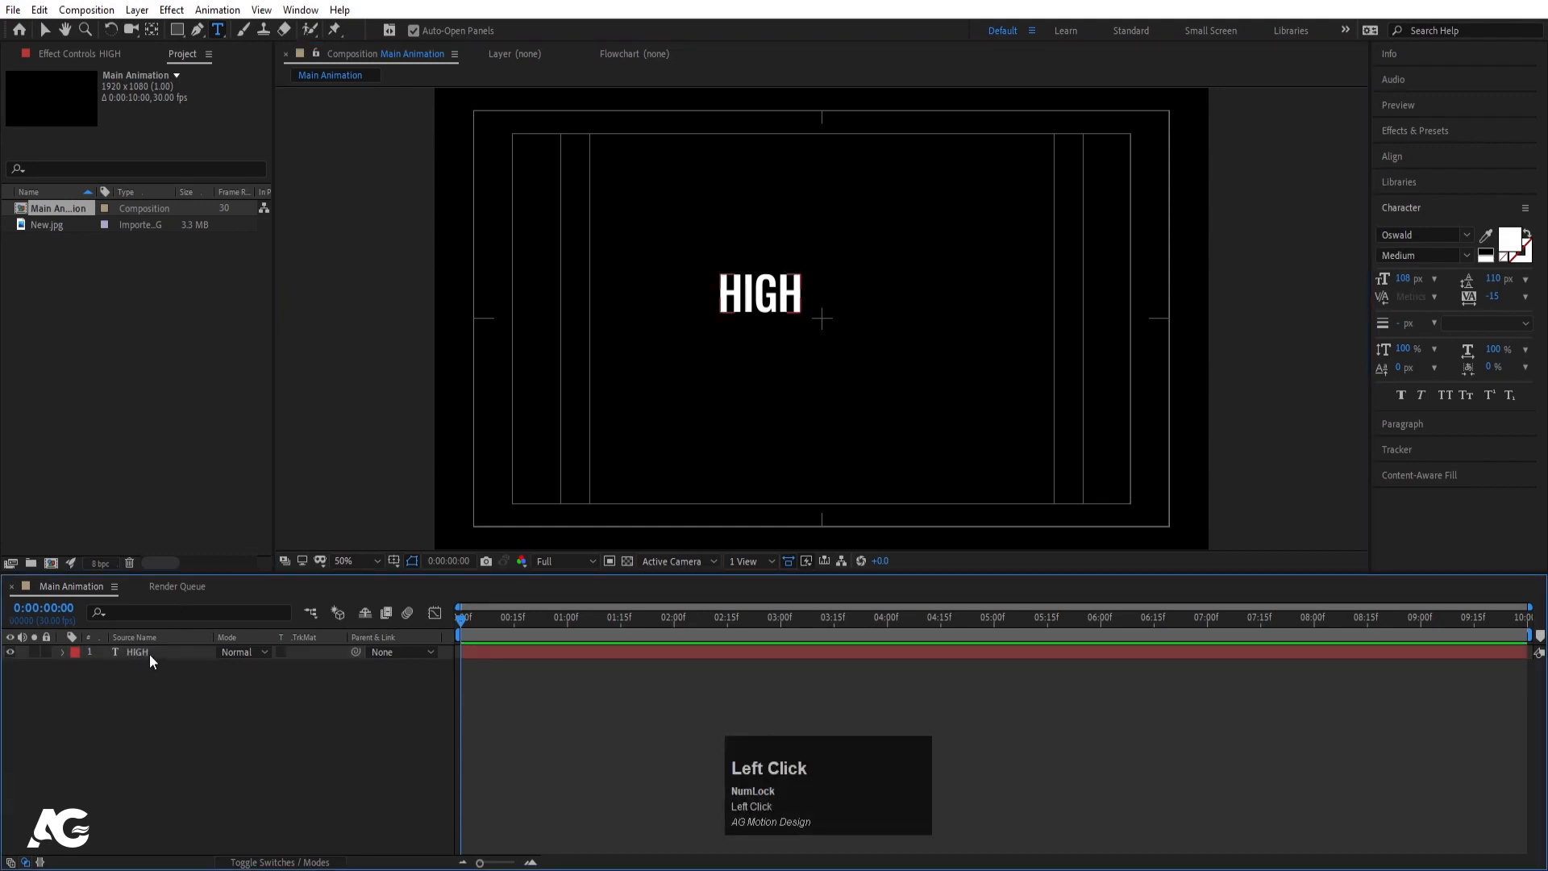
Centre the HIGH layer's anchor point on the text and align the layer horizontally and vertically to the composition's centre.
{"action": "left_click", "coordinate": [148, 655]}
{"action": "key", "text": "ctrl"}
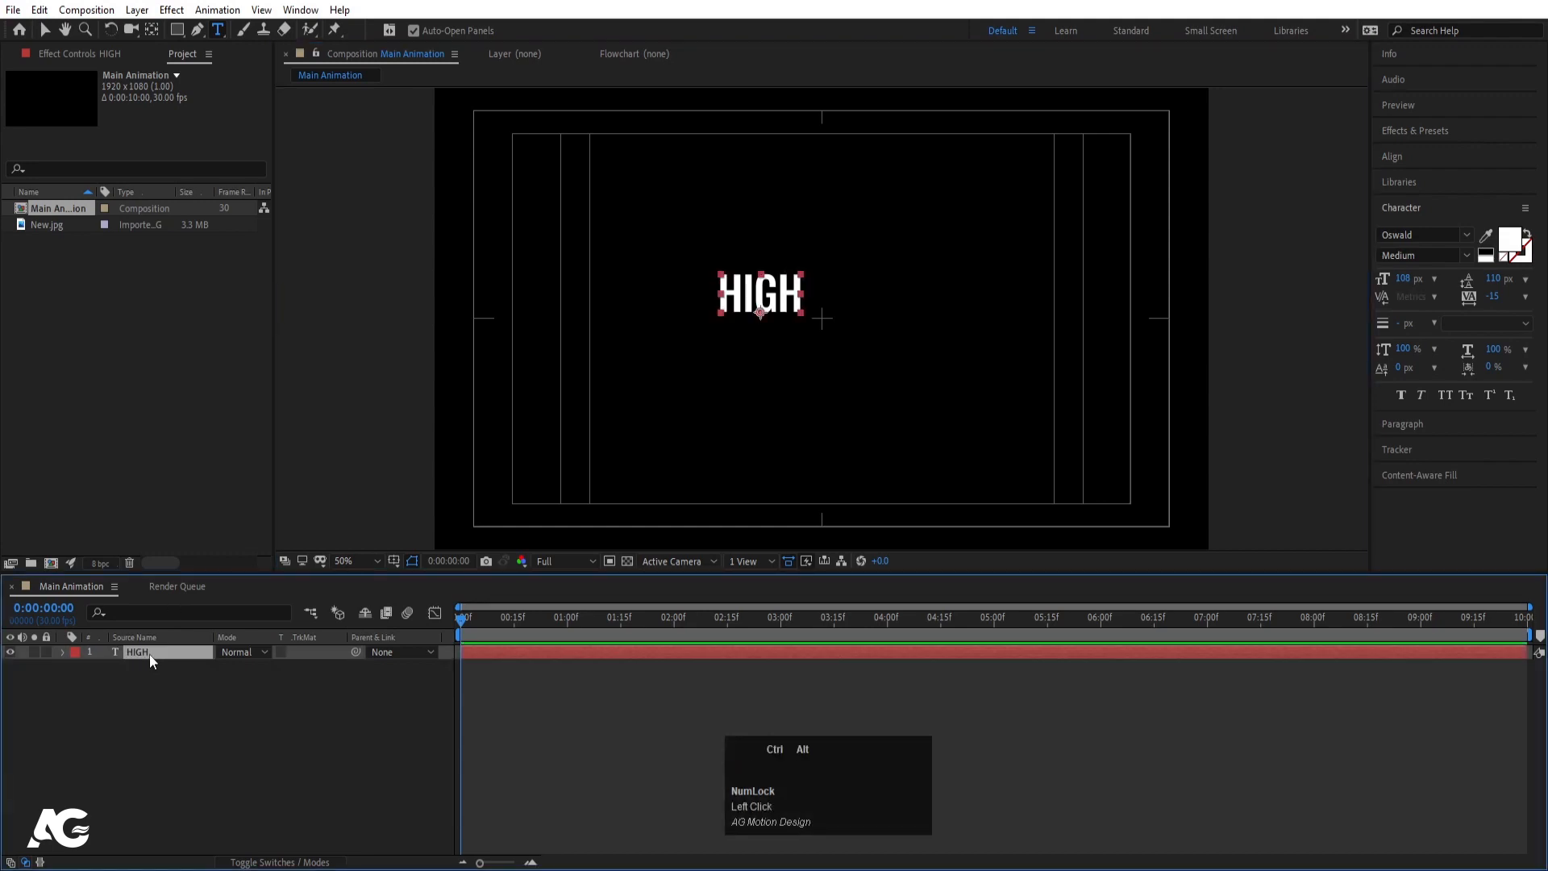
{"action": "key", "text": "ctrl+alt+Home"}
{"action": "left_click", "coordinate": [1393, 156]}
{"action": "left_click", "coordinate": [1420, 197]}
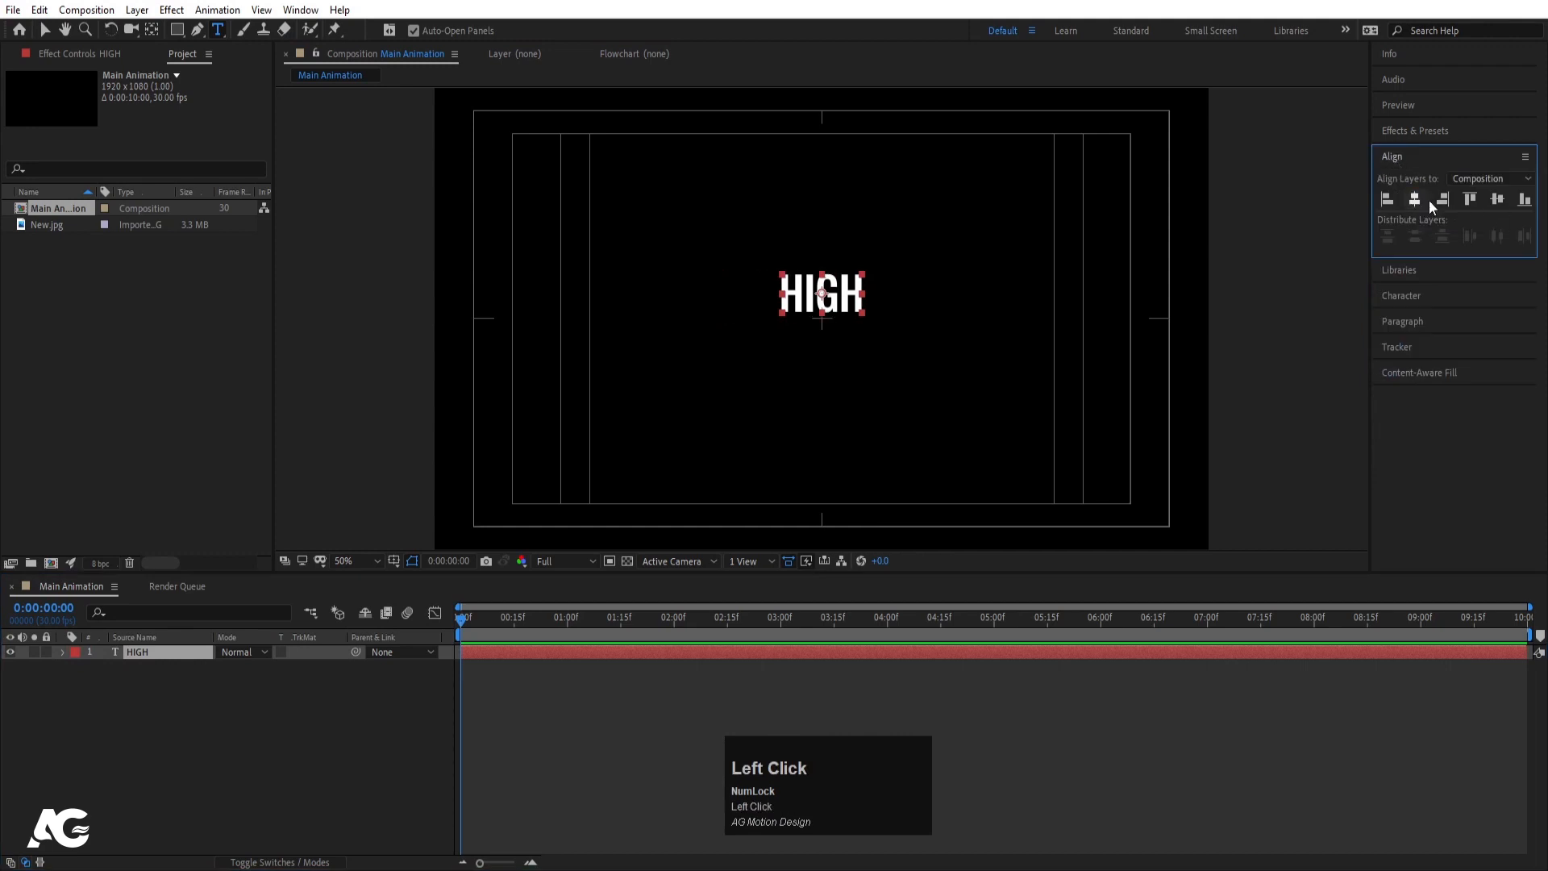
{"action": "left_click", "coordinate": [1490, 196]}
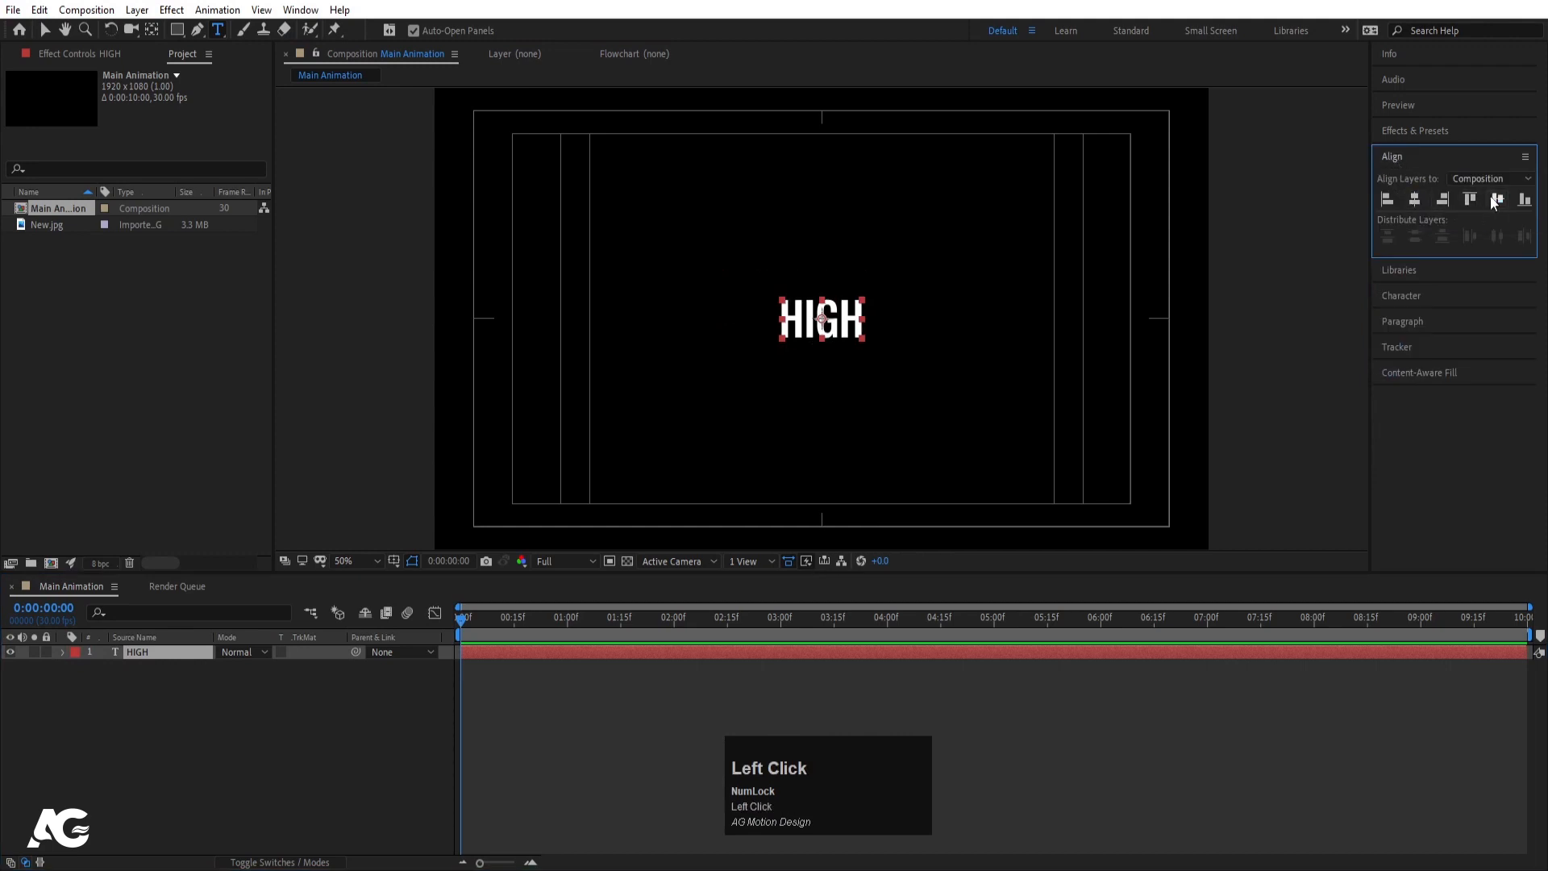
Scale the HIGH text to 300% and tighten its tracking to -46.
{"action": "left_click", "coordinate": [244, 681]}
{"action": "key", "text": "s"}
{"action": "left_click_drag", "start_coordinate": [240, 666], "coordinate": [346, 639]}
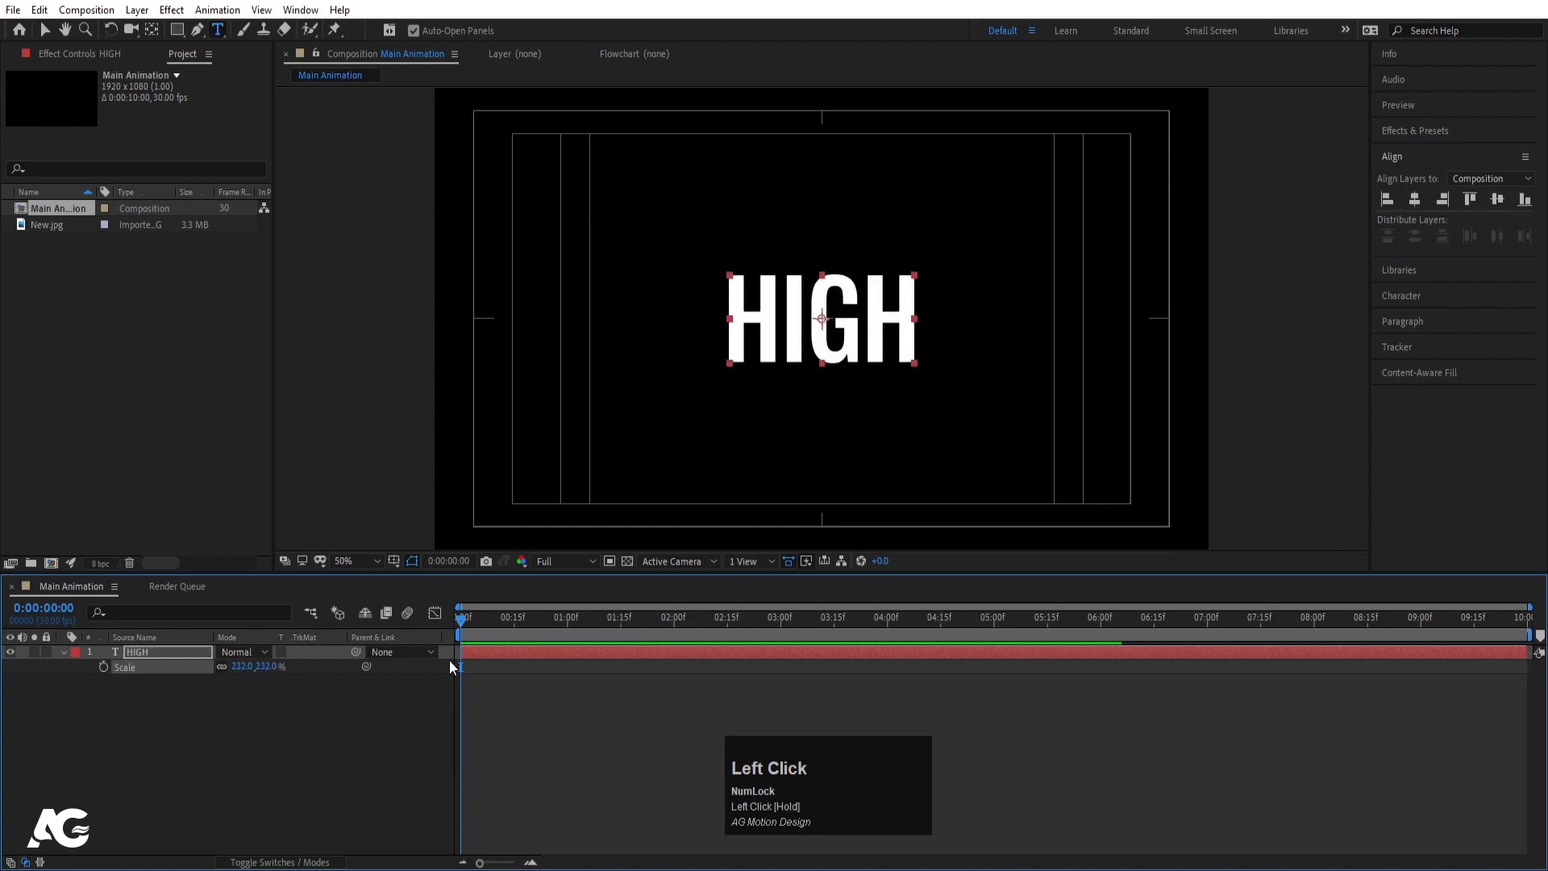
{"action": "left_click", "coordinate": [1434, 293]}
{"action": "left_click_drag", "start_coordinate": [1498, 301], "coordinate": [1474, 301]}
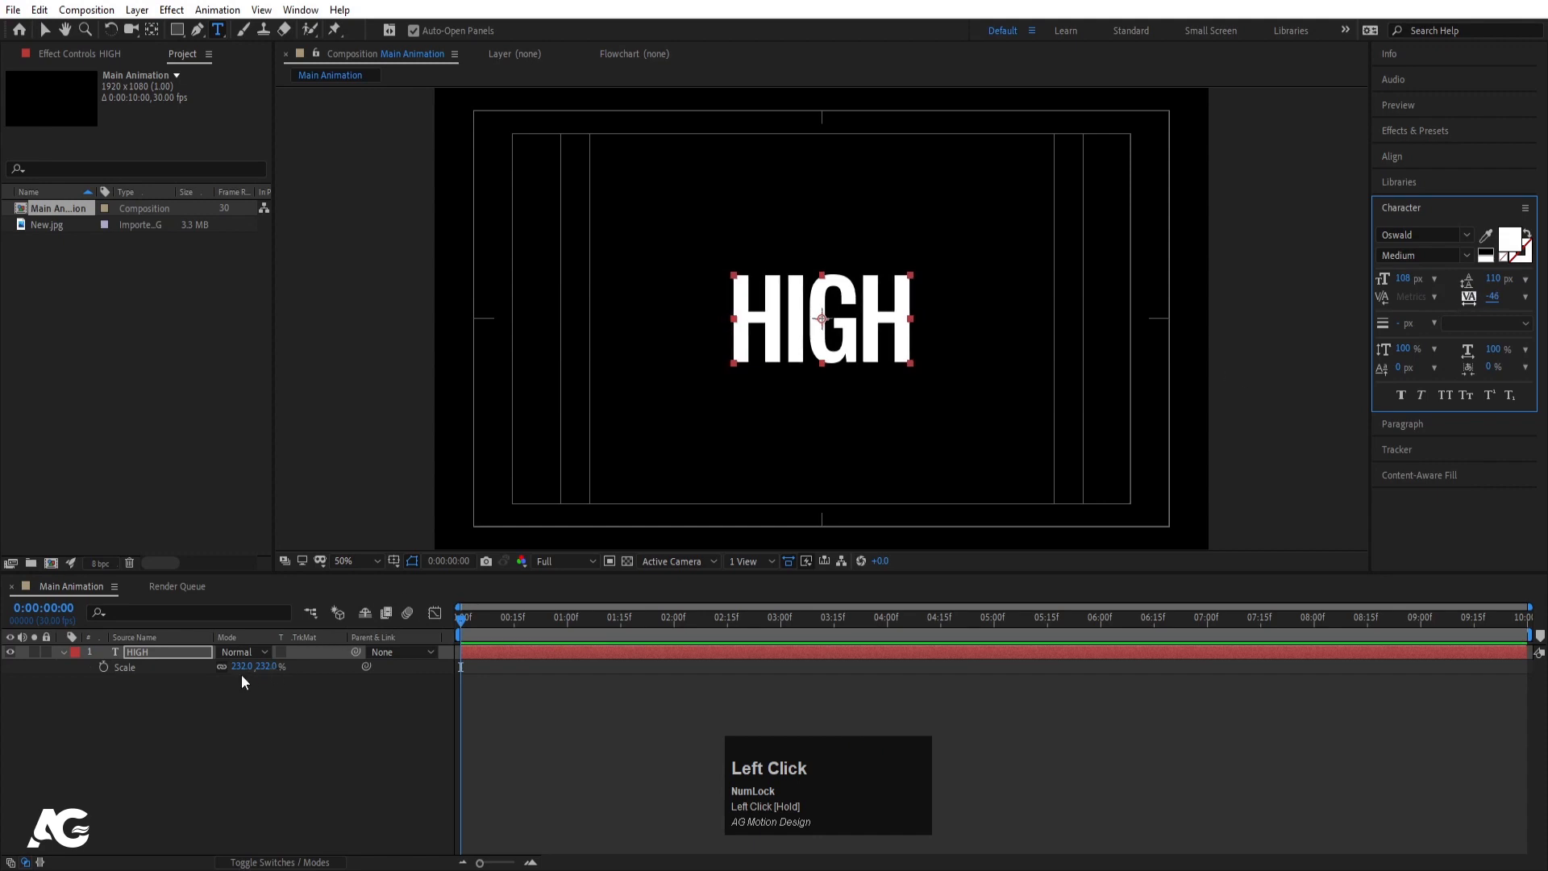
{"action": "left_click_drag", "start_coordinate": [242, 666], "coordinate": [280, 655]}
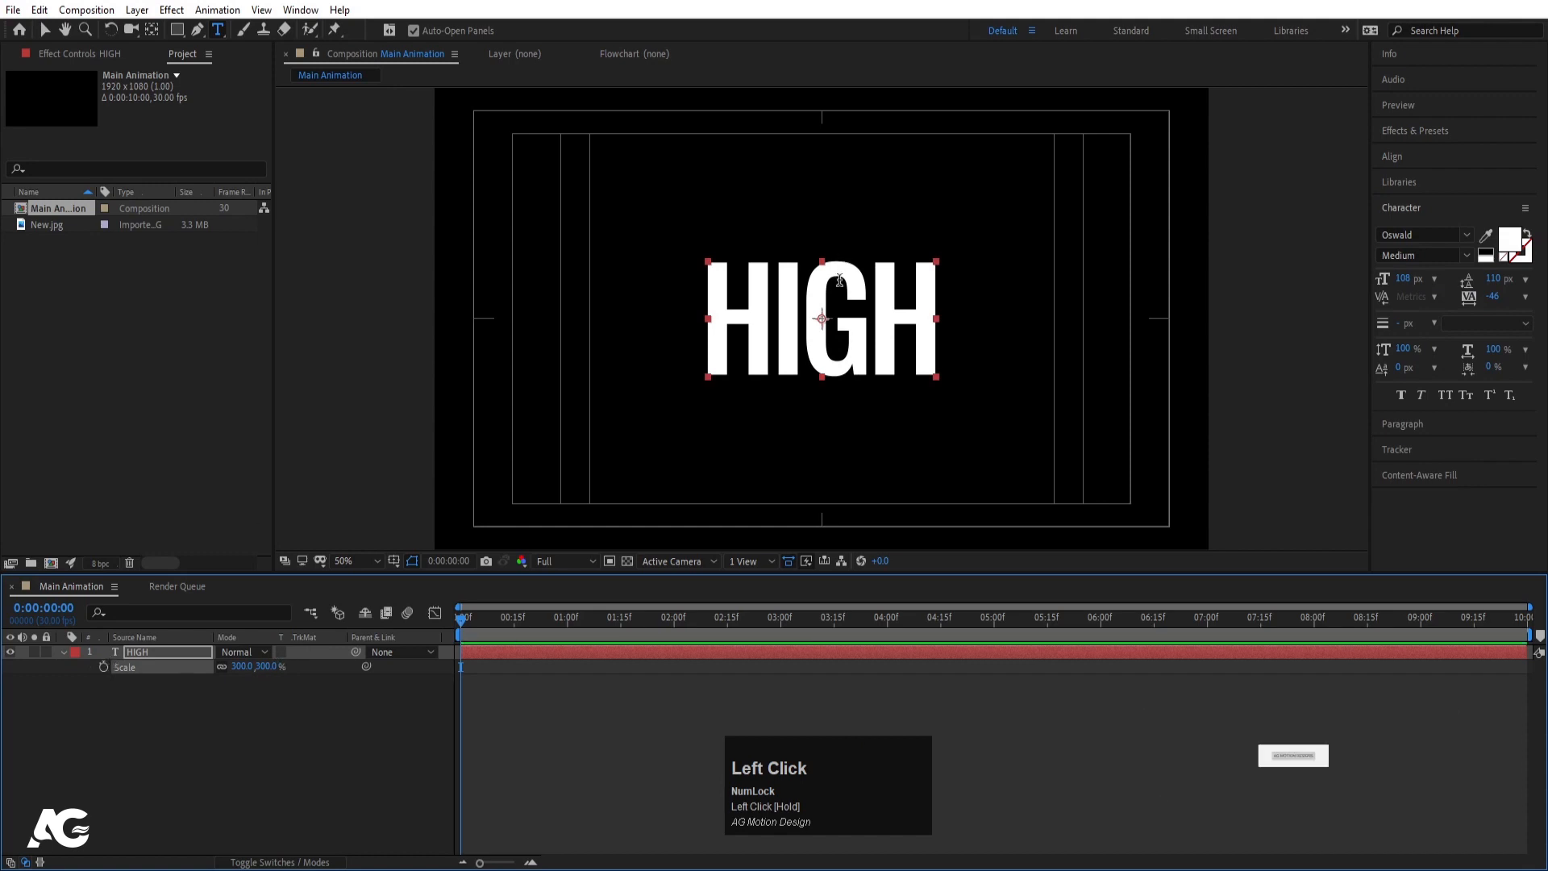
Move the HIGH text straight up so it sits just above the composition's centre.
{"action": "key", "text": "v"}
{"action": "left_click", "coordinate": [798, 341]}
{"action": "left_click_drag", "start_coordinate": [798, 341], "coordinate": [799, 279]}
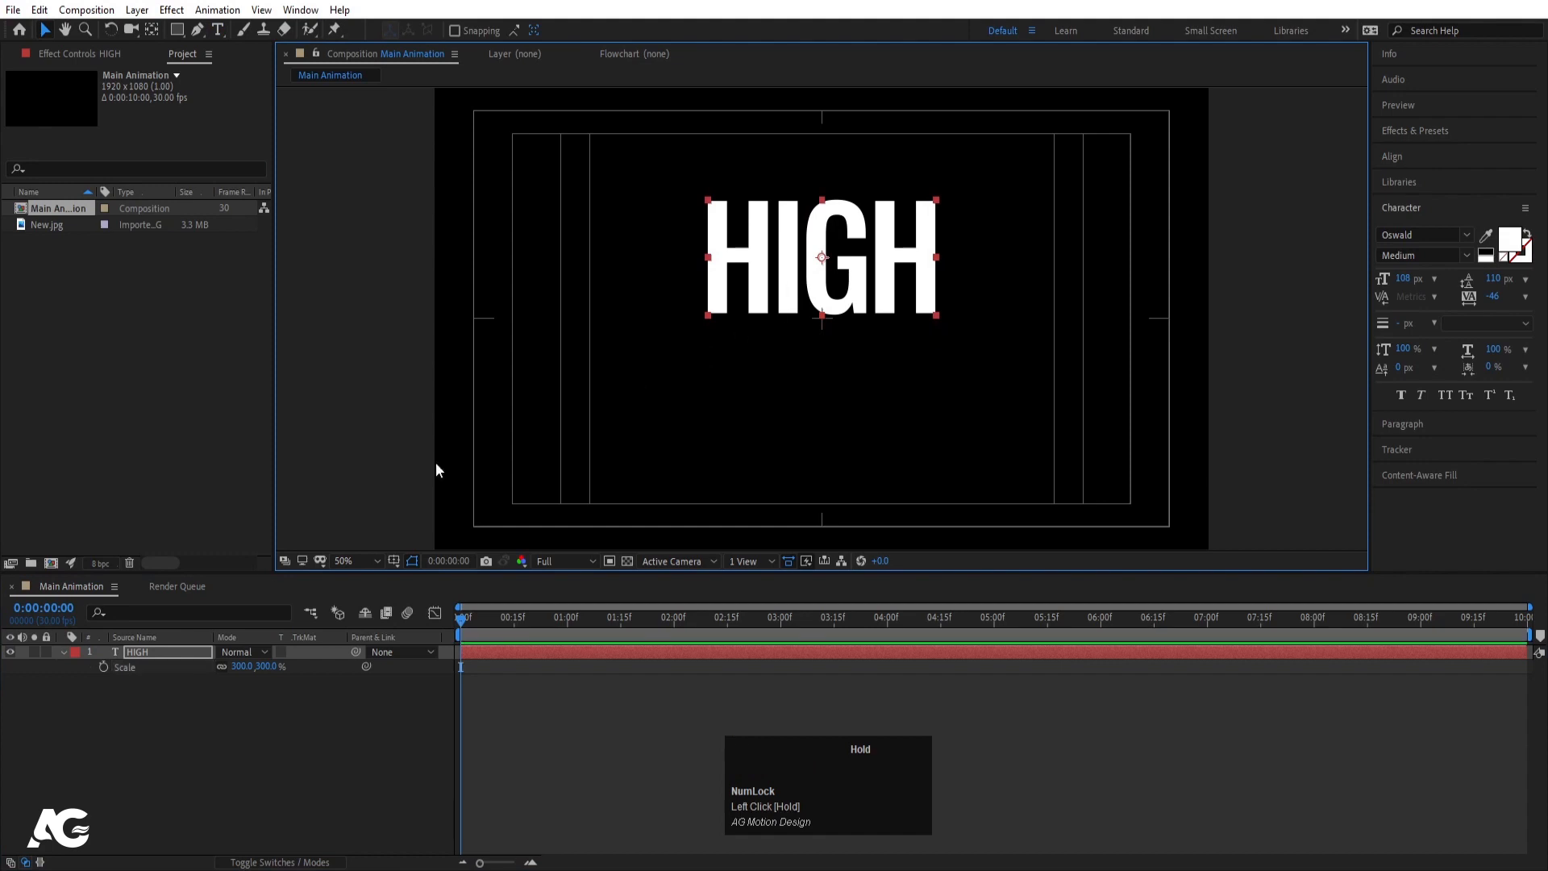
Duplicate the HIGH layer and place the copy directly below the original word.
{"action": "left_click", "coordinate": [188, 738]}
{"action": "left_click", "coordinate": [142, 655]}
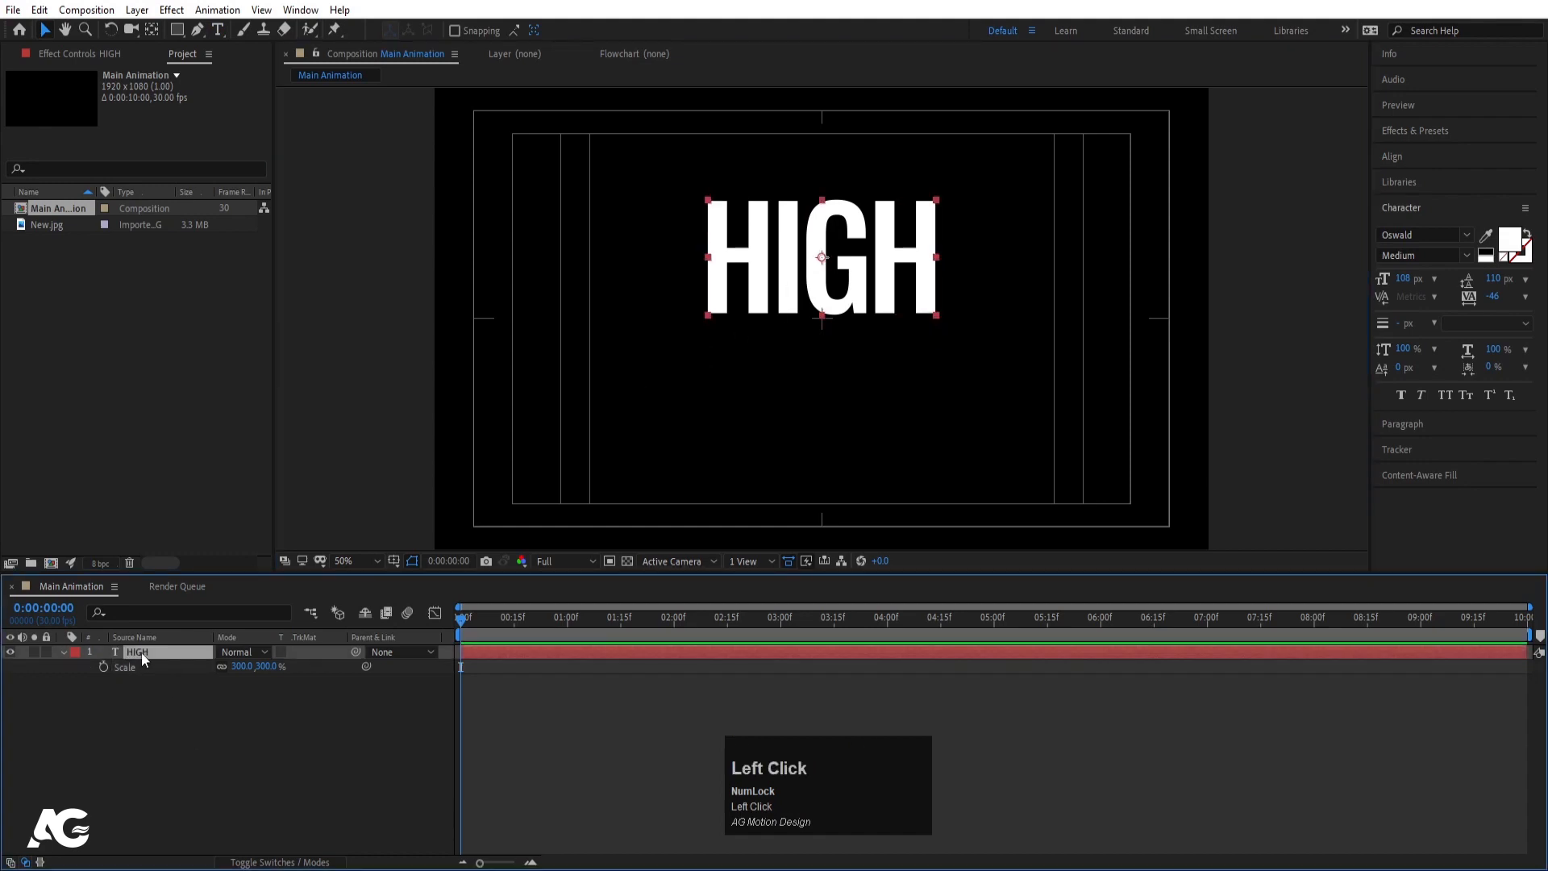
{"action": "key", "text": "ctrl+d"}
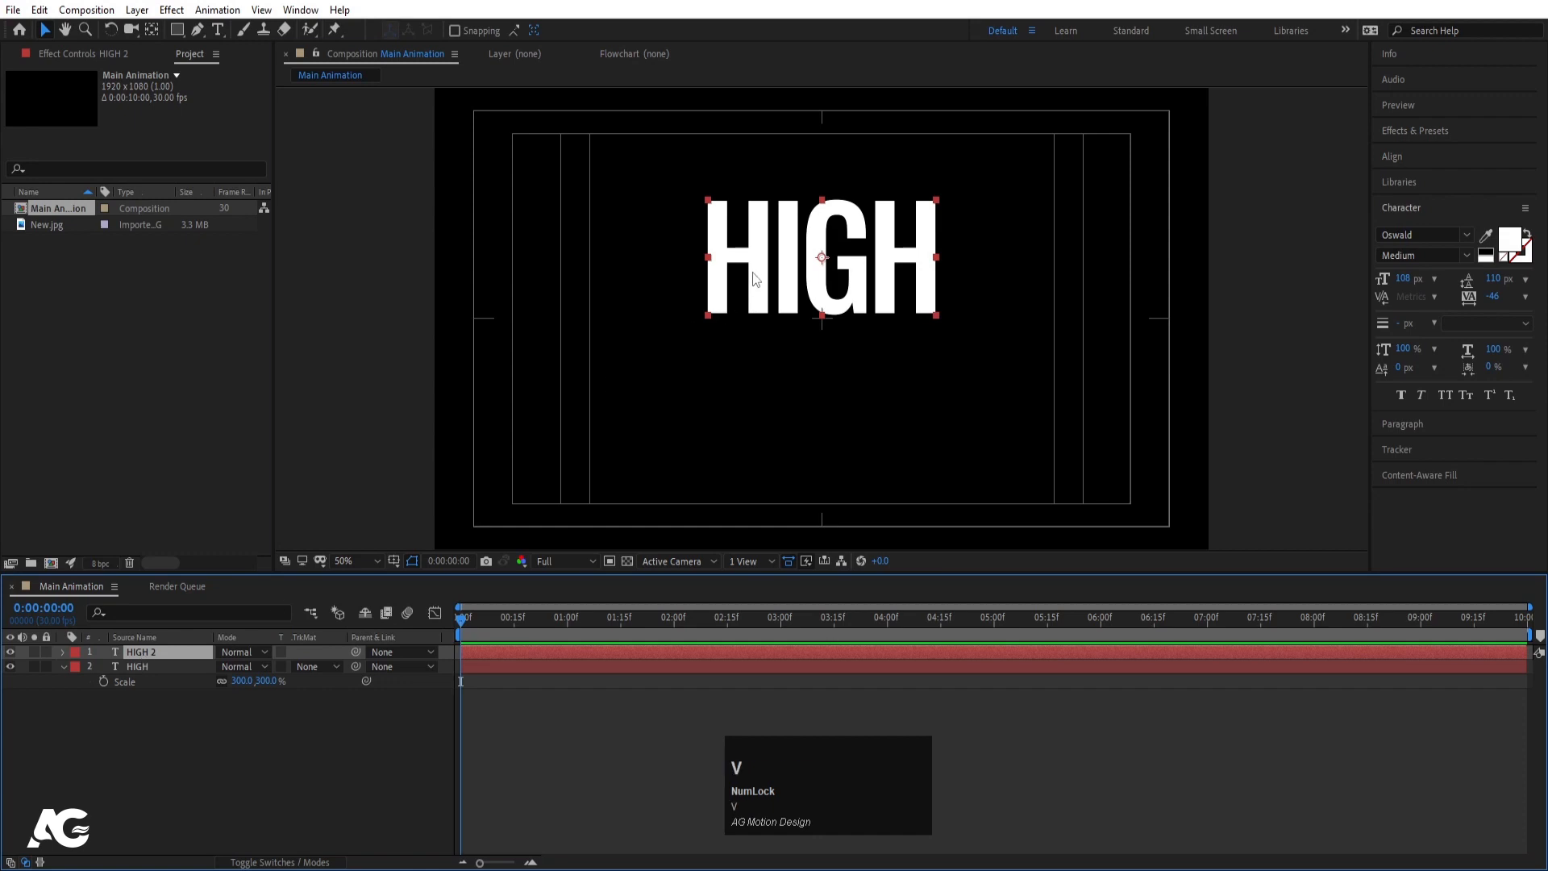
{"action": "left_click_drag", "start_coordinate": [756, 279], "coordinate": [751, 396]}
{"action": "left_click", "coordinate": [91, 705]}
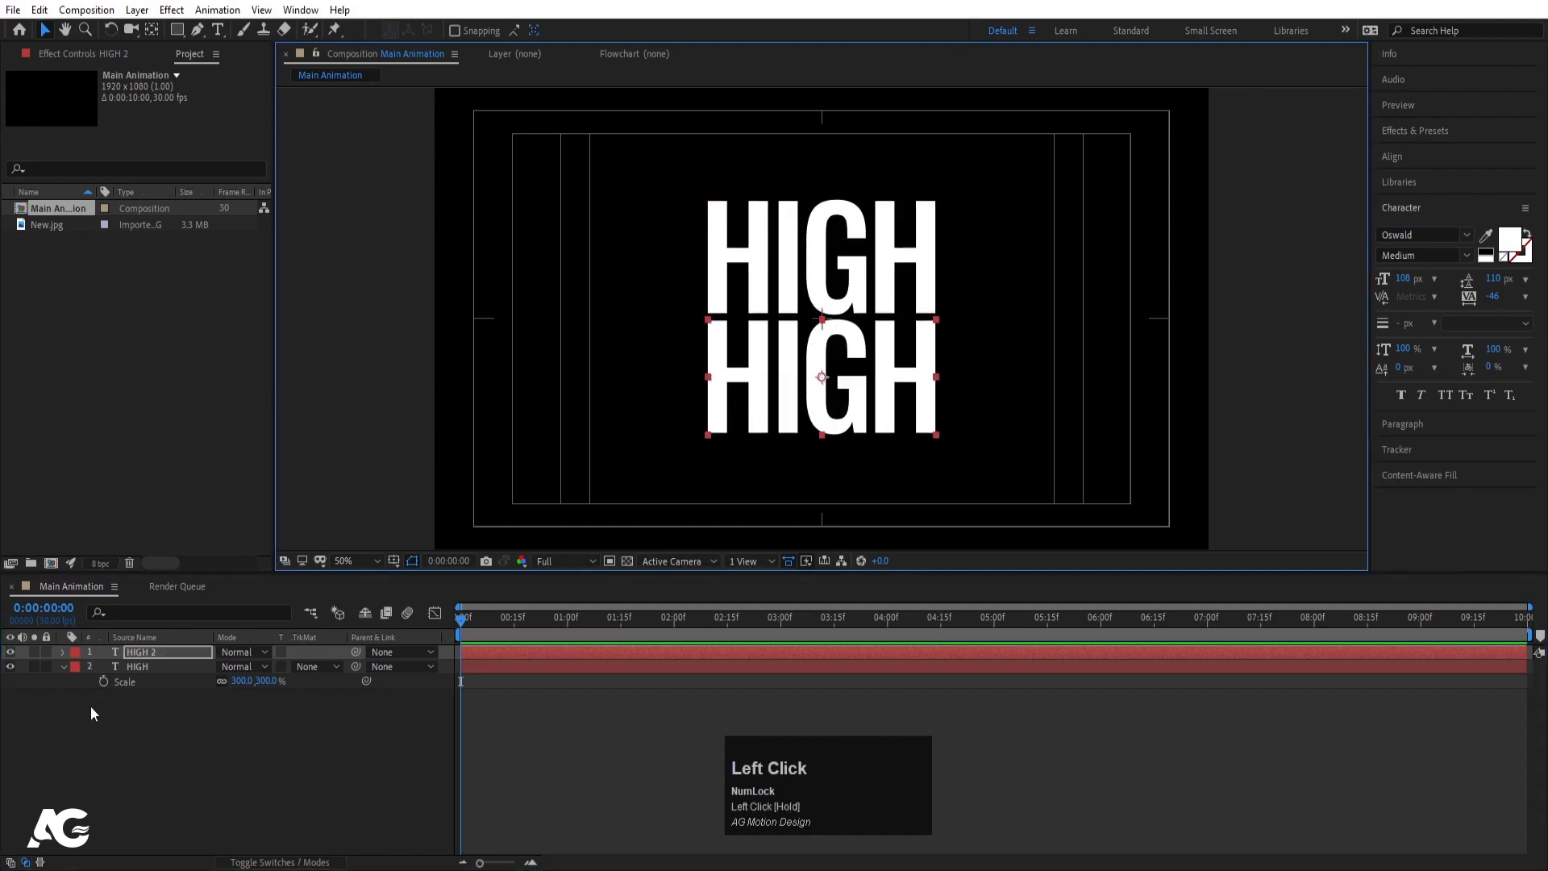
Duplicate the HIGH and HIGH 2 text layers together.
{"action": "left_click", "coordinate": [140, 666]}
{"action": "left_click", "coordinate": [142, 651], "text": "shift"}
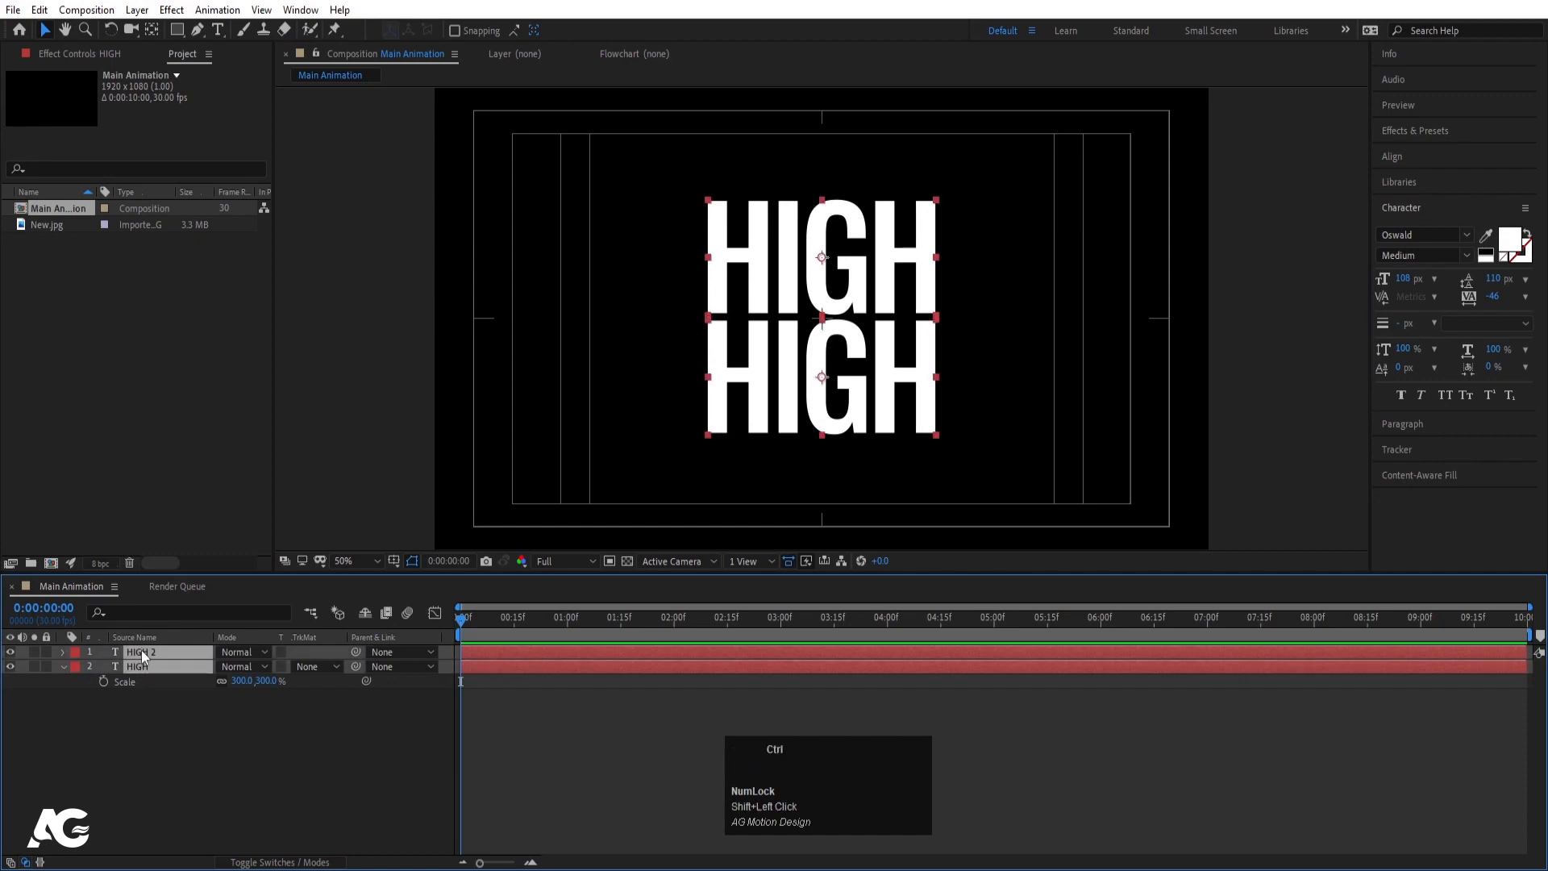
{"action": "key", "text": "ctrl+d"}
Label the copies HIGH 3 and HIGH 4 yellow and hide the original HIGH and HIGH 2 layers.
{"action": "left_click_drag", "start_coordinate": [163, 681], "coordinate": [161, 663]}
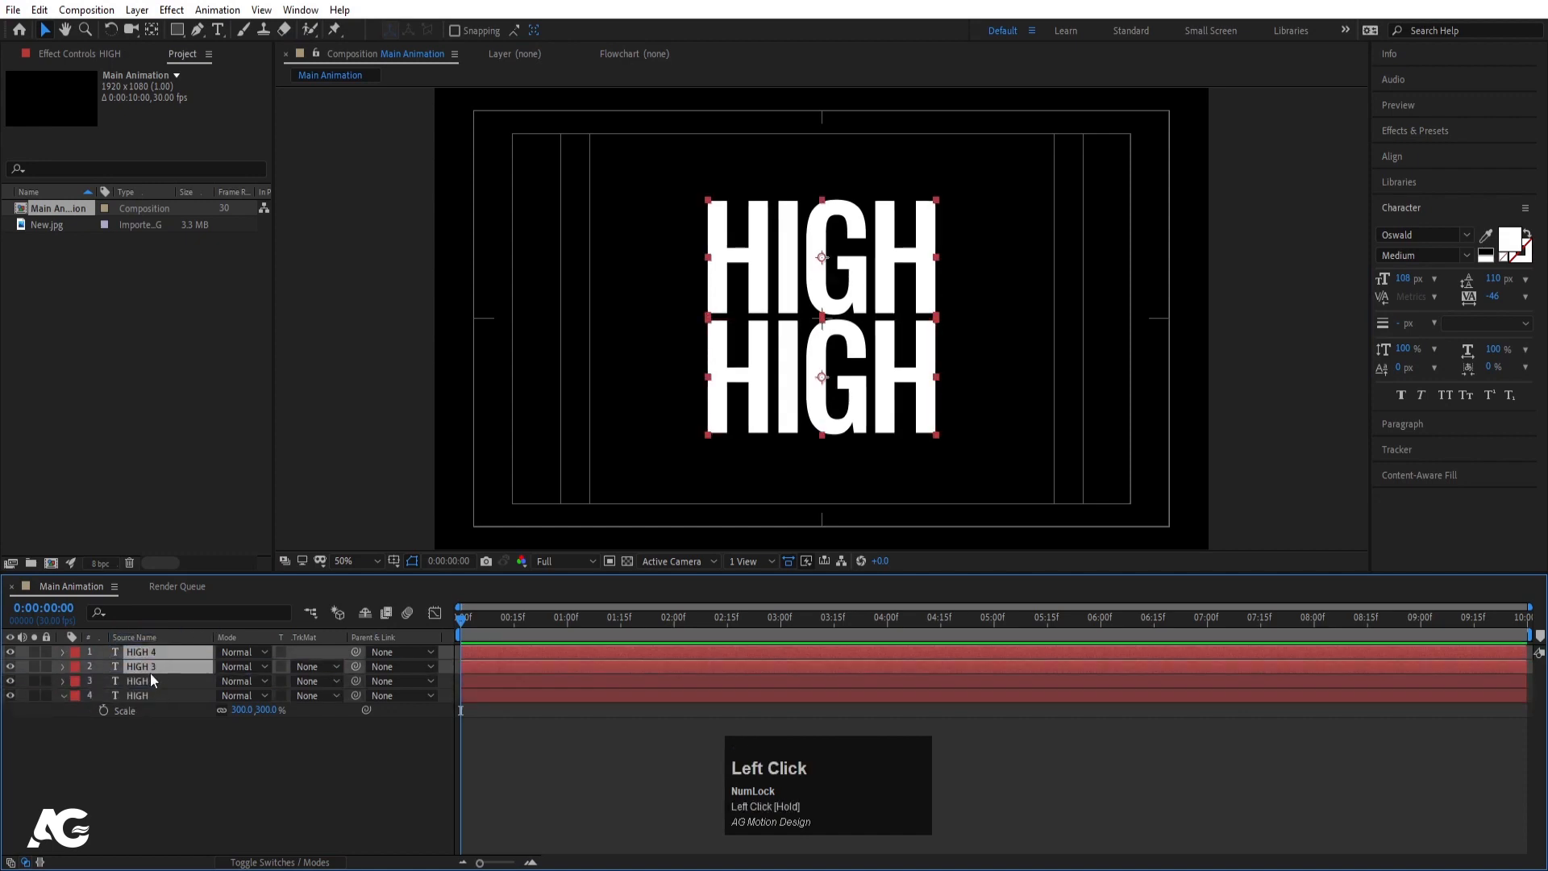
{"action": "left_click", "coordinate": [75, 662]}
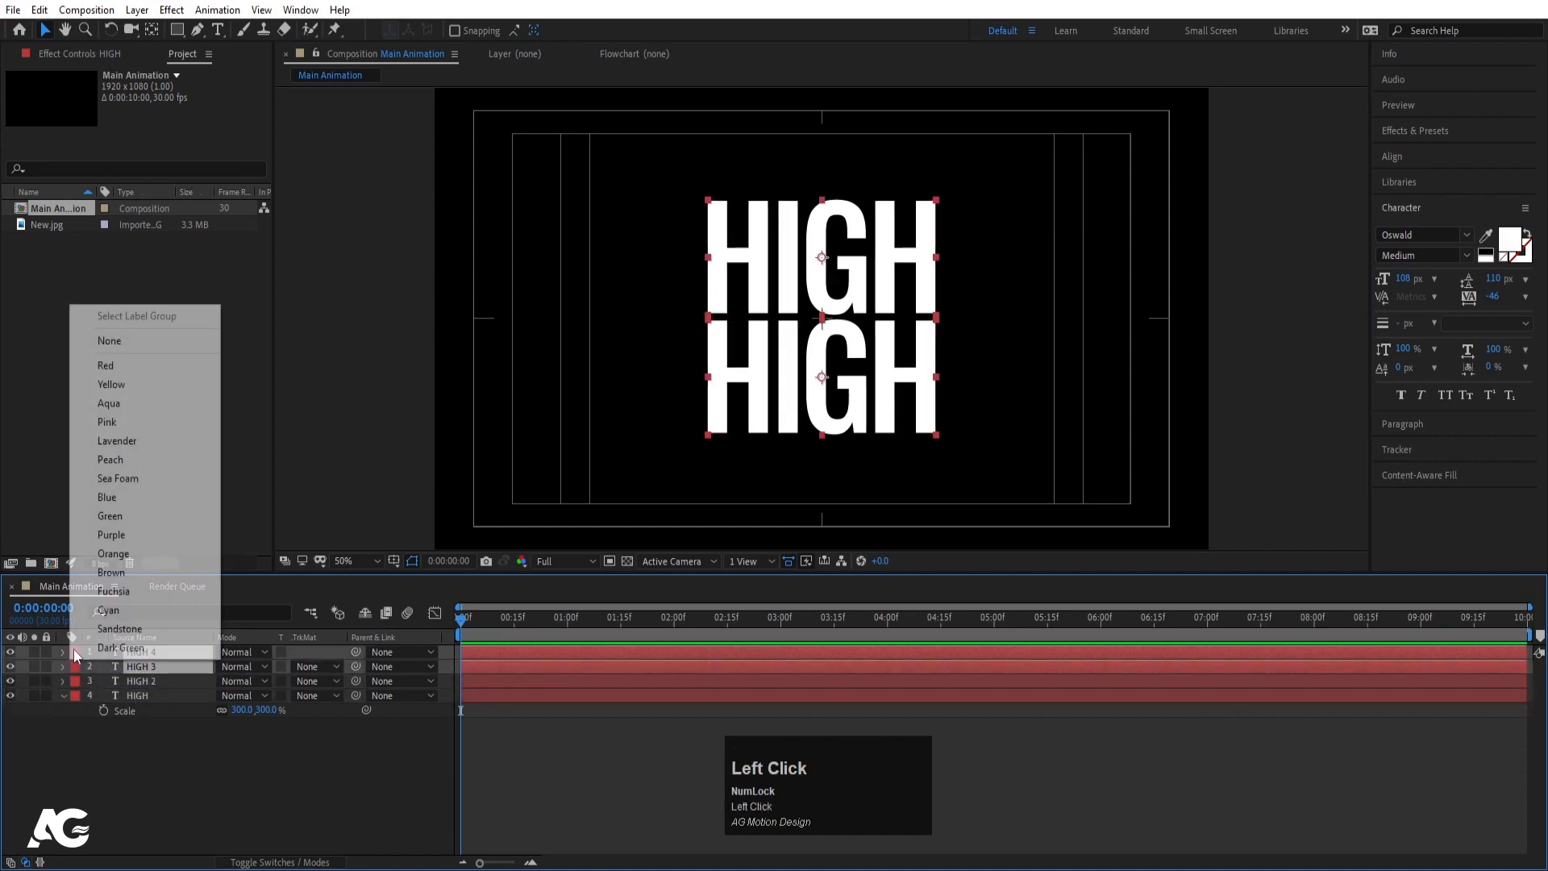
{"action": "left_click", "coordinate": [113, 384]}
{"action": "left_click", "coordinate": [109, 757]}
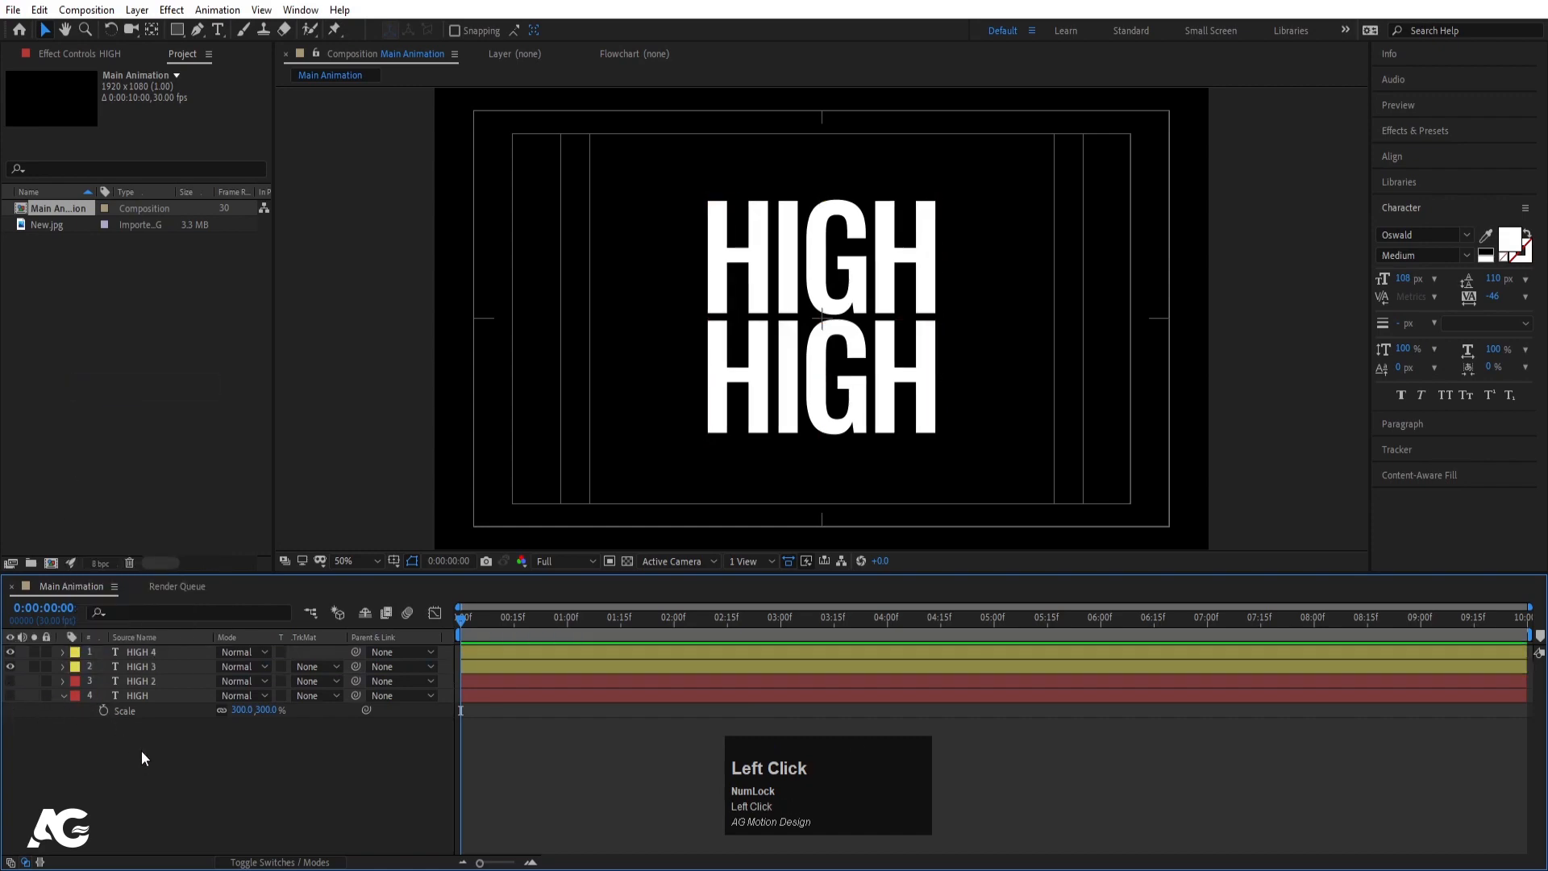
Create shapes from the HIGH 3 text and delete the leftover HIGH 3 text layer.
{"action": "left_click", "coordinate": [139, 666]}
{"action": "right_click", "coordinate": [139, 669]}
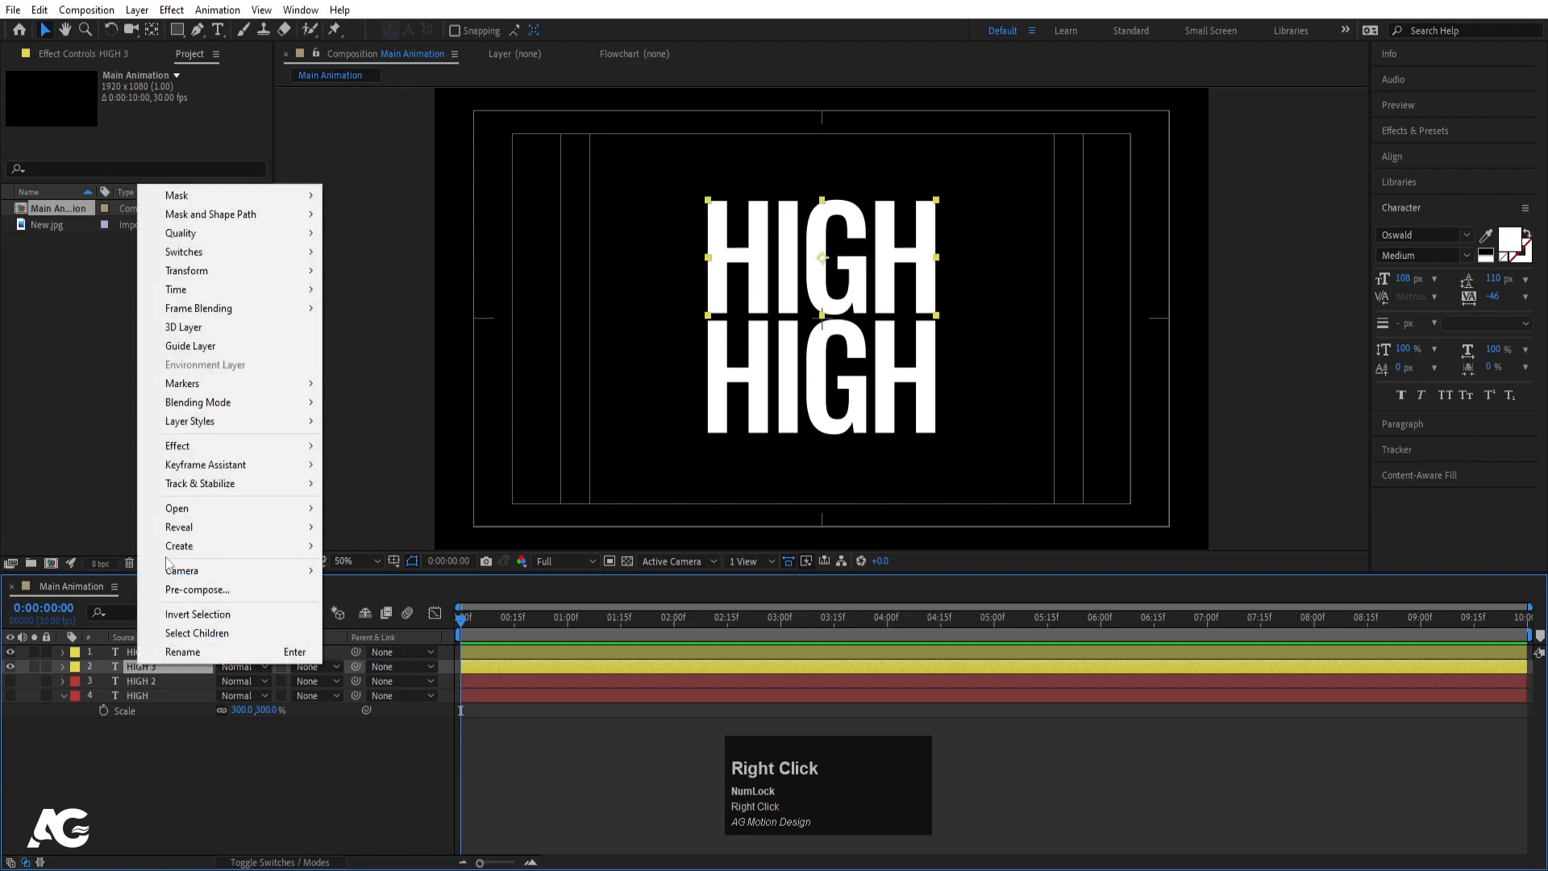
{"action": "mouse_move", "coordinate": [173, 551]}
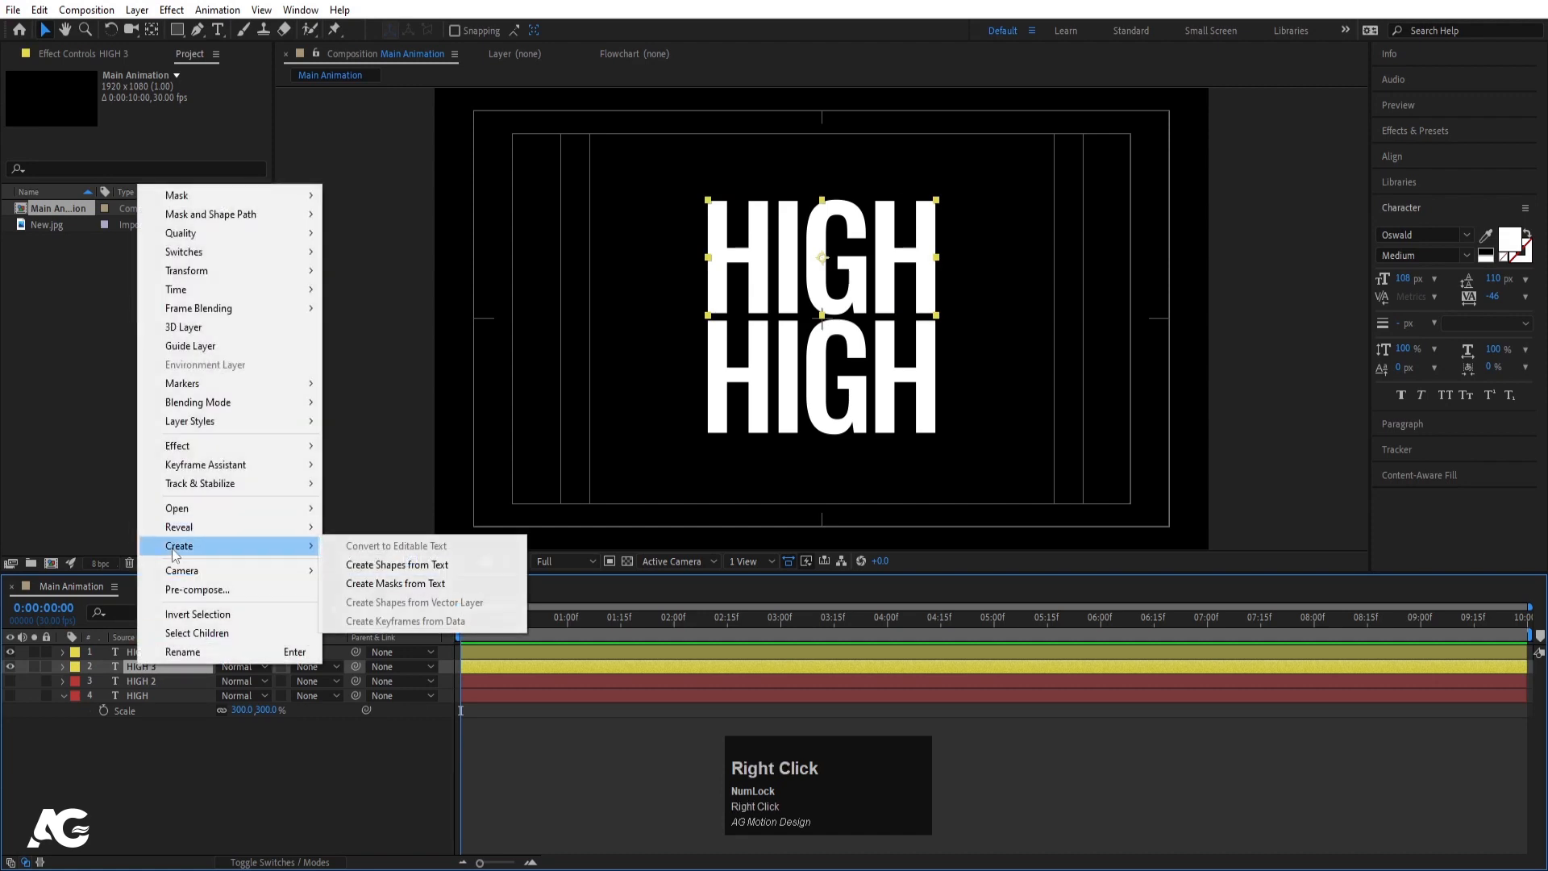
{"action": "left_click", "coordinate": [377, 564]}
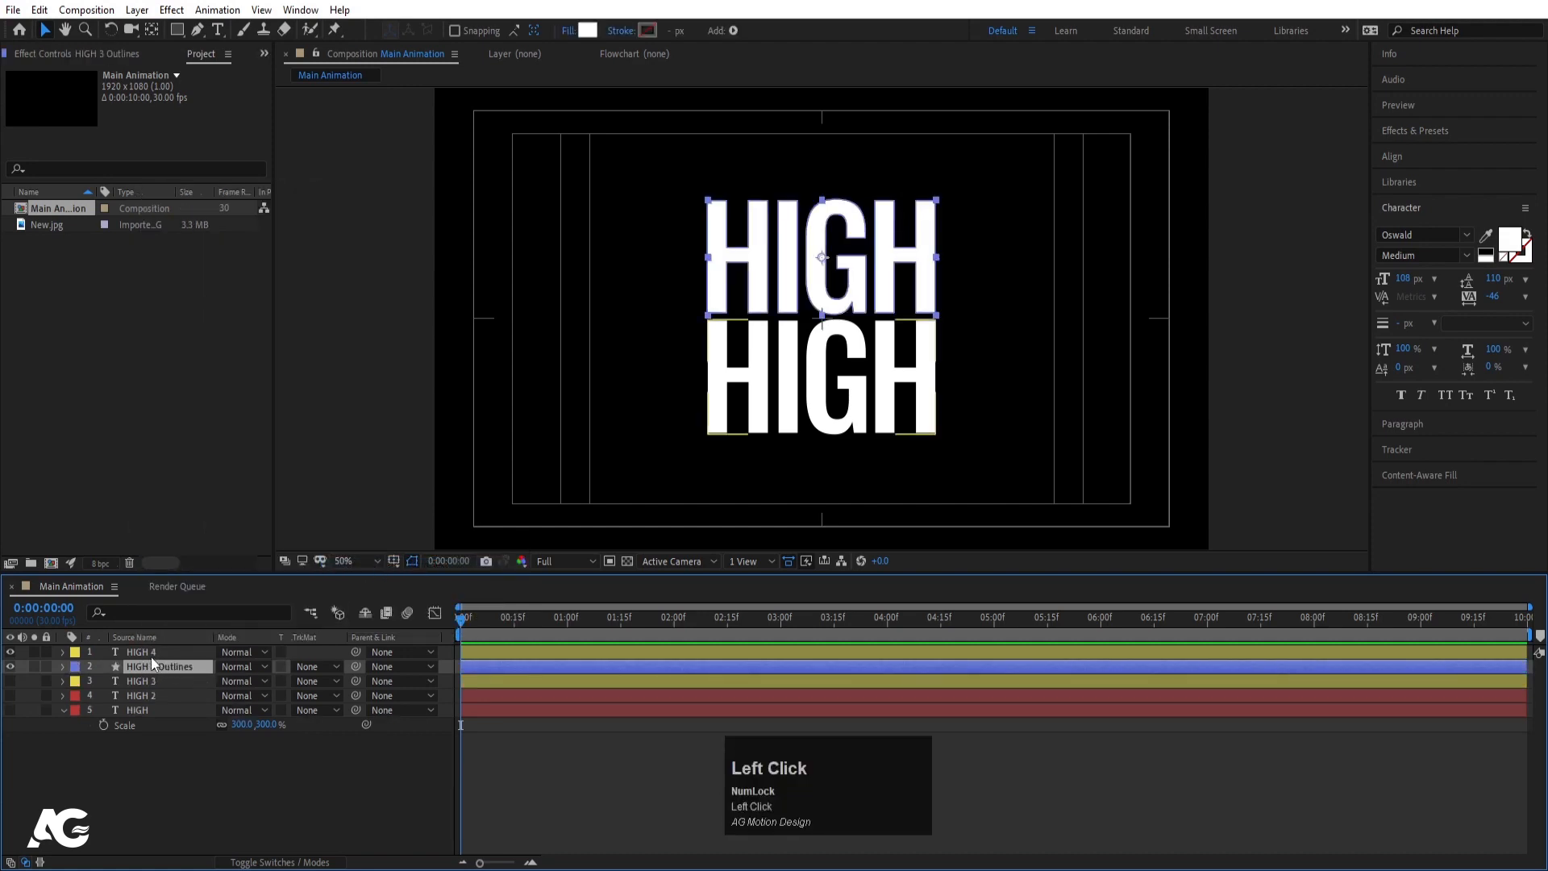
{"action": "left_click", "coordinate": [126, 680]}
{"action": "key", "text": "Delete"}
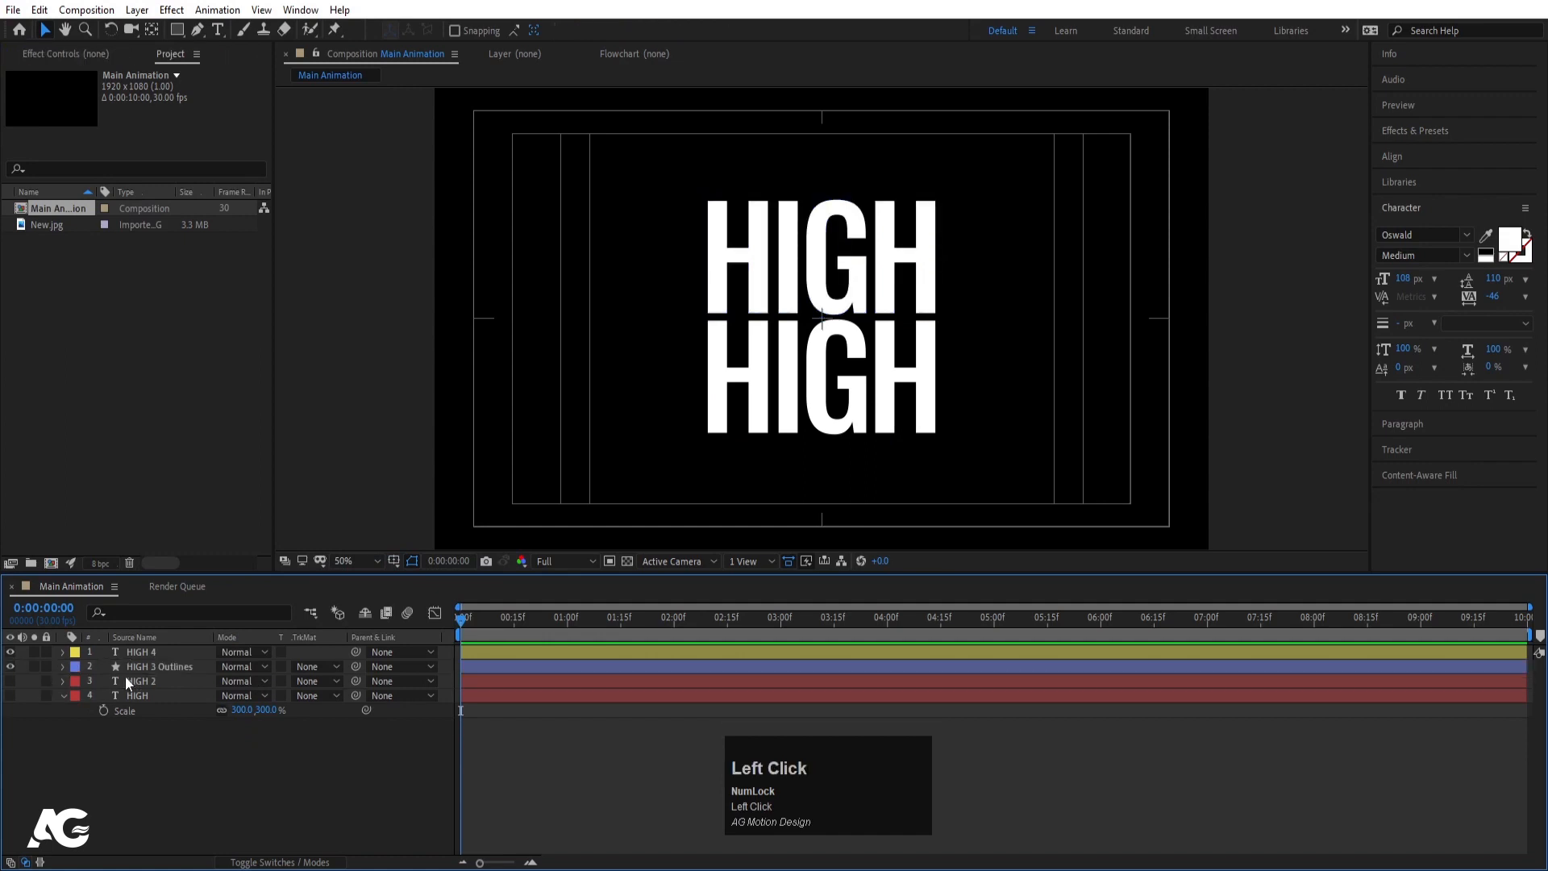
Create shapes from the HIGH 4 text and delete the leftover HIGH 4 text layer.
{"action": "left_click", "coordinate": [154, 654]}
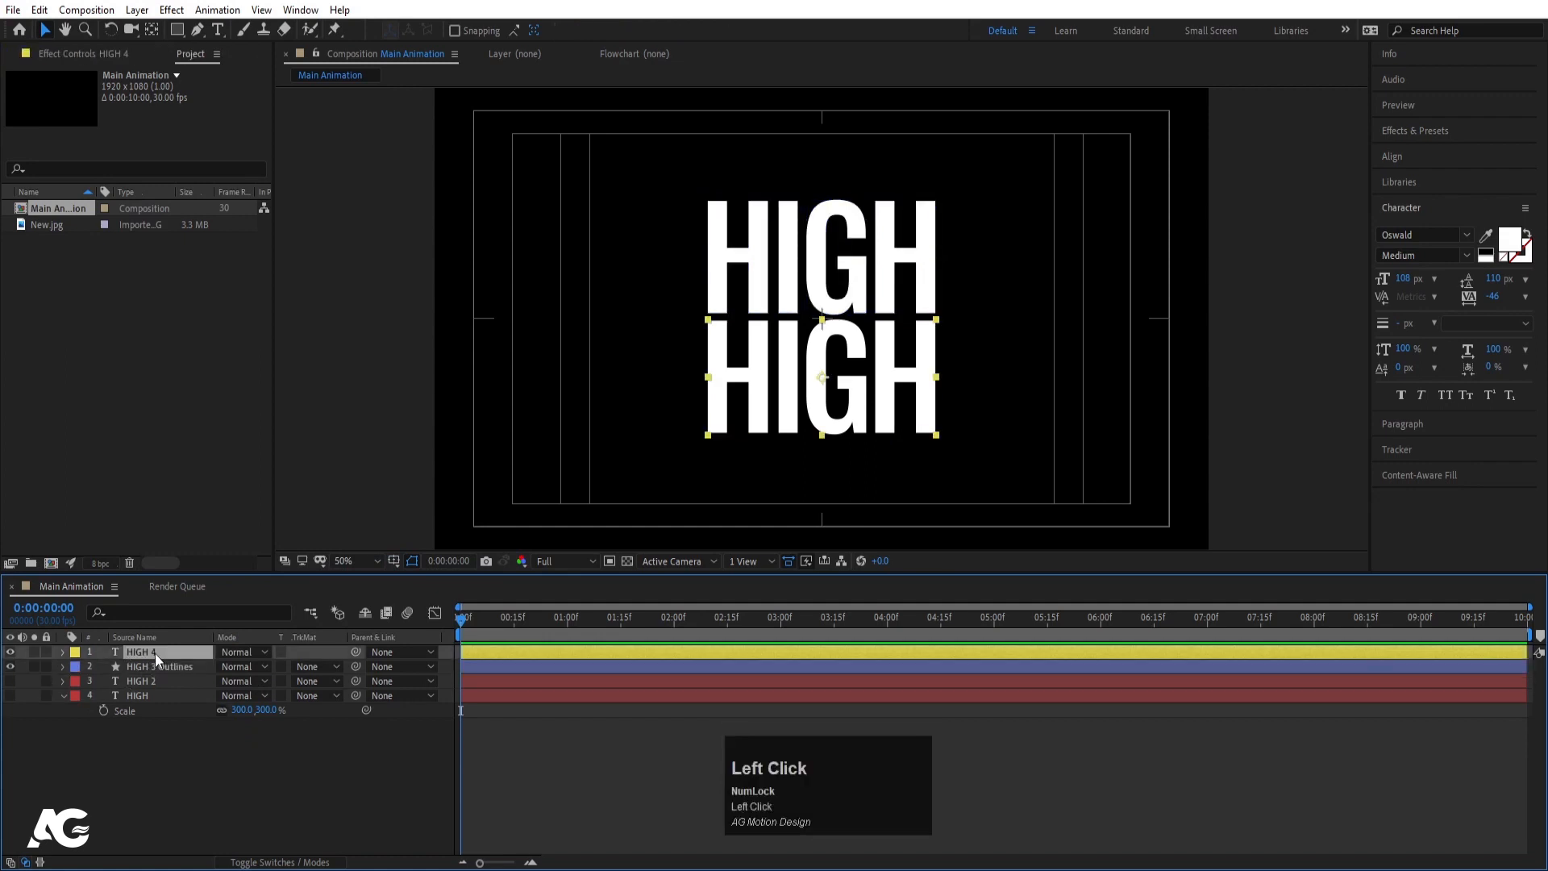
{"action": "right_click", "coordinate": [155, 653]}
{"action": "mouse_move", "coordinate": [241, 534]}
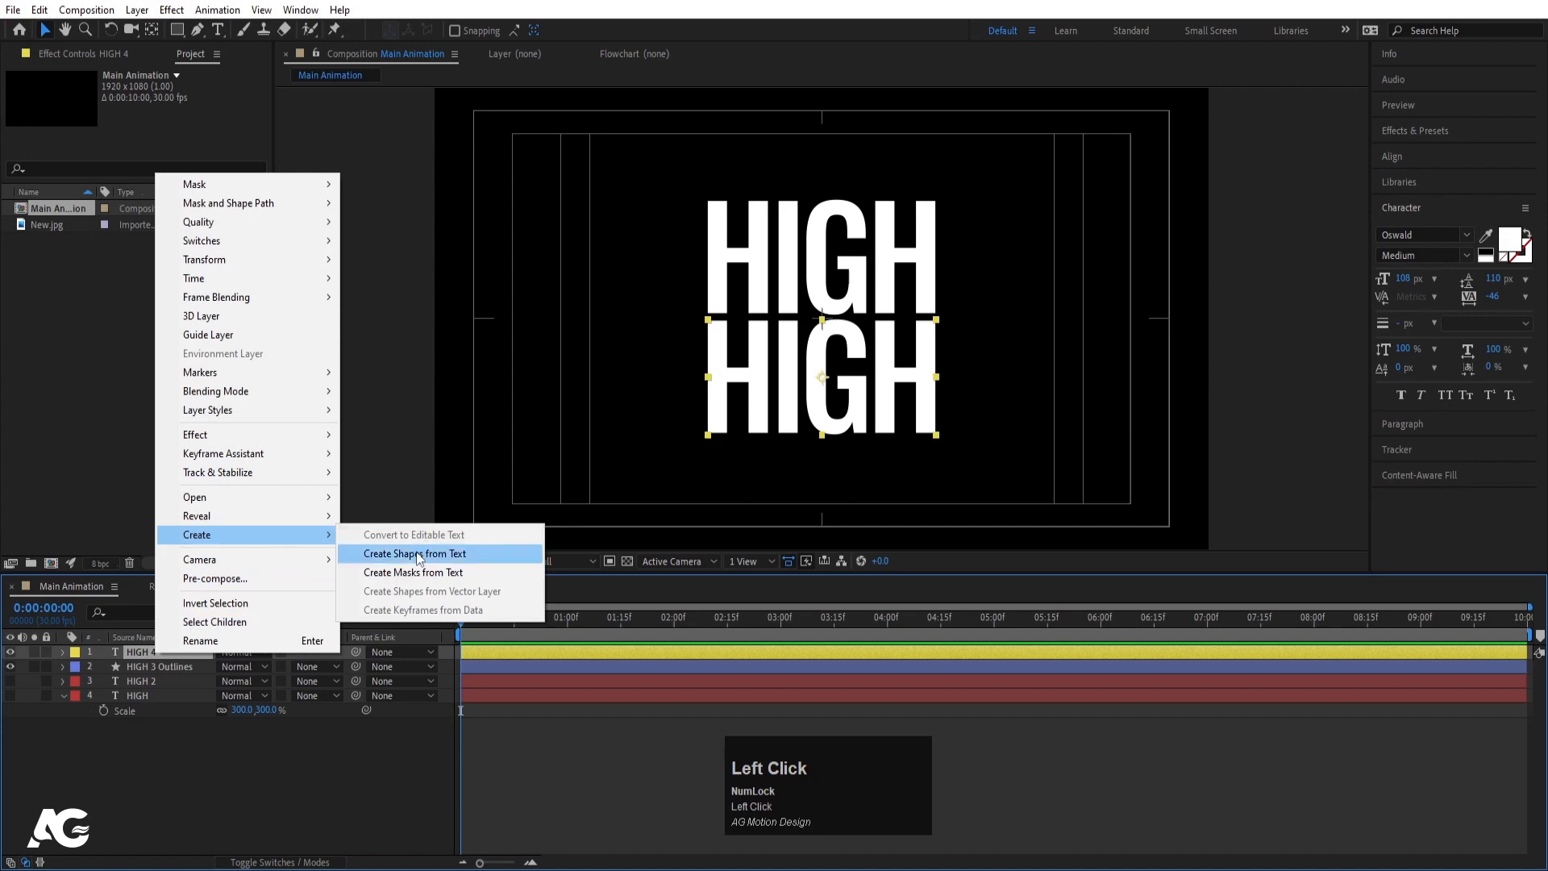
{"action": "left_click", "coordinate": [415, 553]}
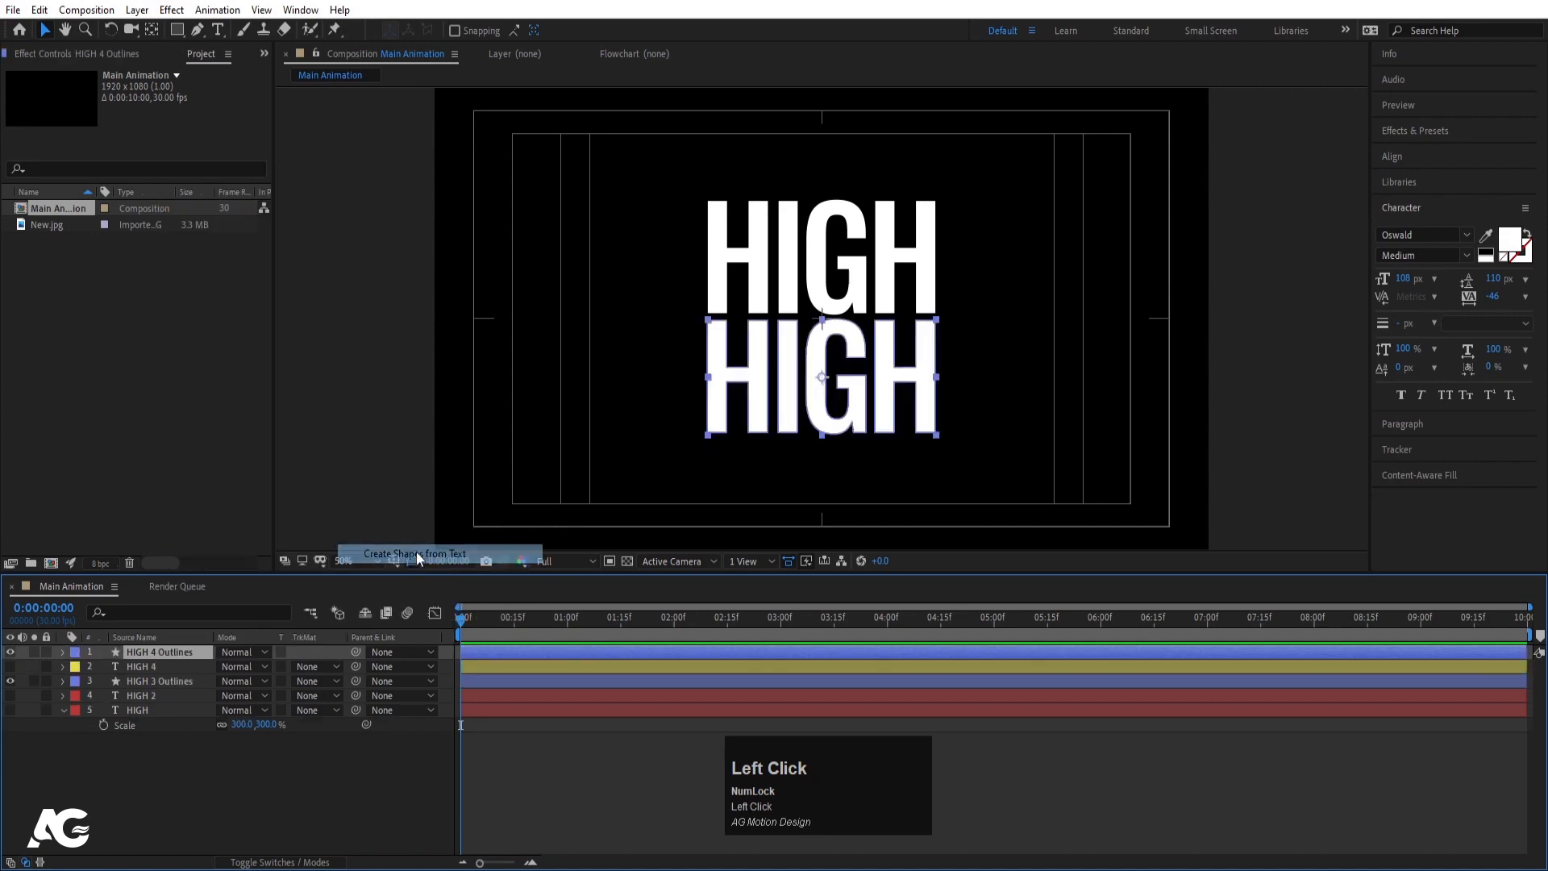
{"action": "key", "text": "Delete"}
Filter the timeline properties of both outline layers by "path".
{"action": "left_click", "coordinate": [150, 668]}
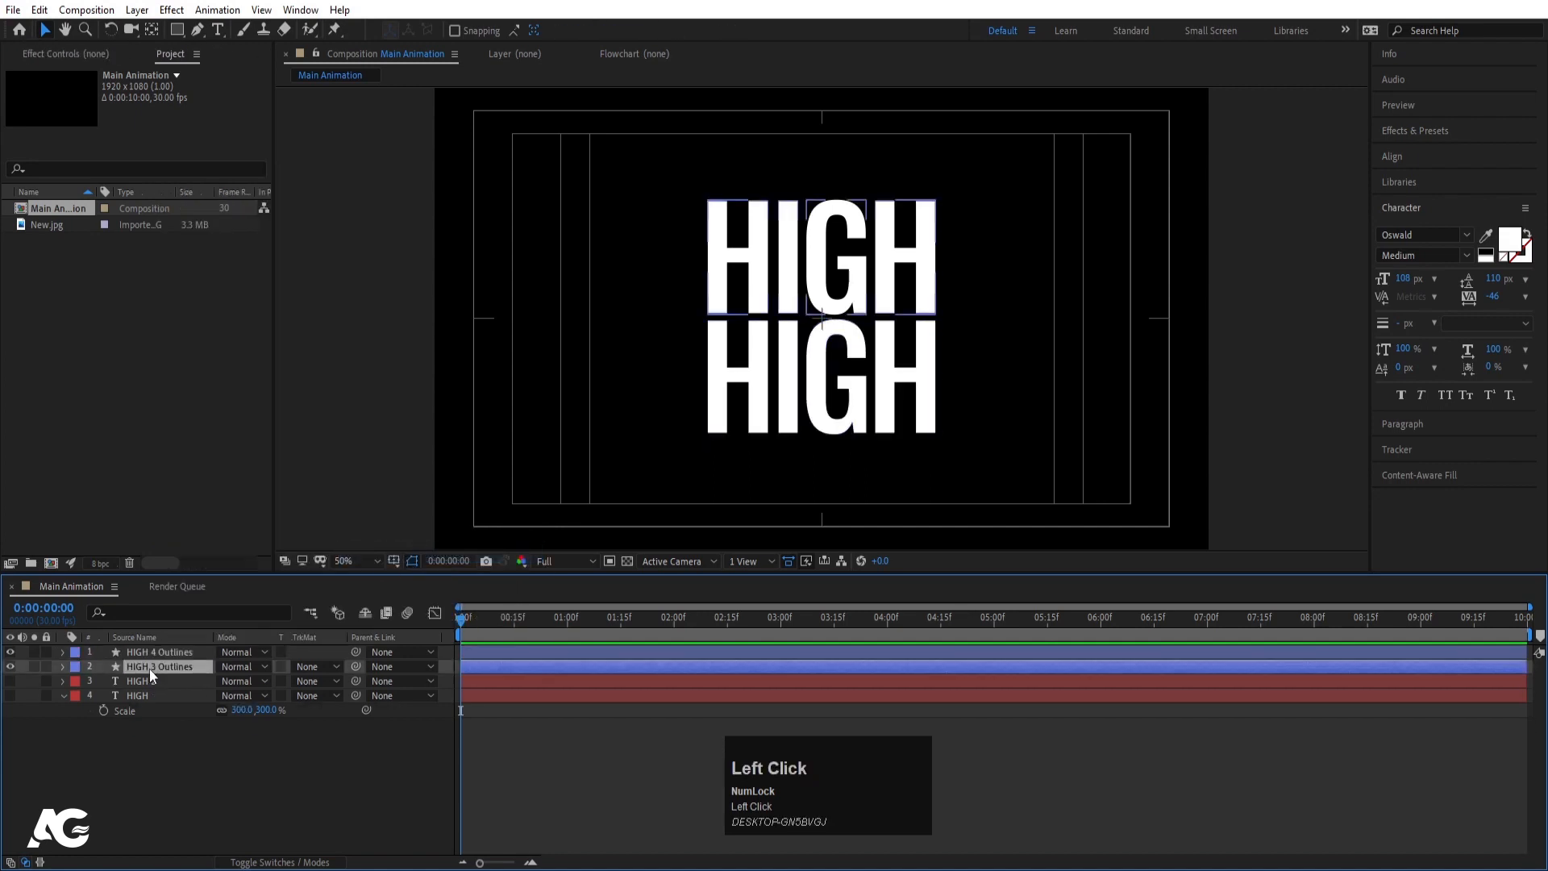
{"action": "left_click", "coordinate": [155, 652], "text": "shift"}
{"action": "left_click", "coordinate": [130, 612]}
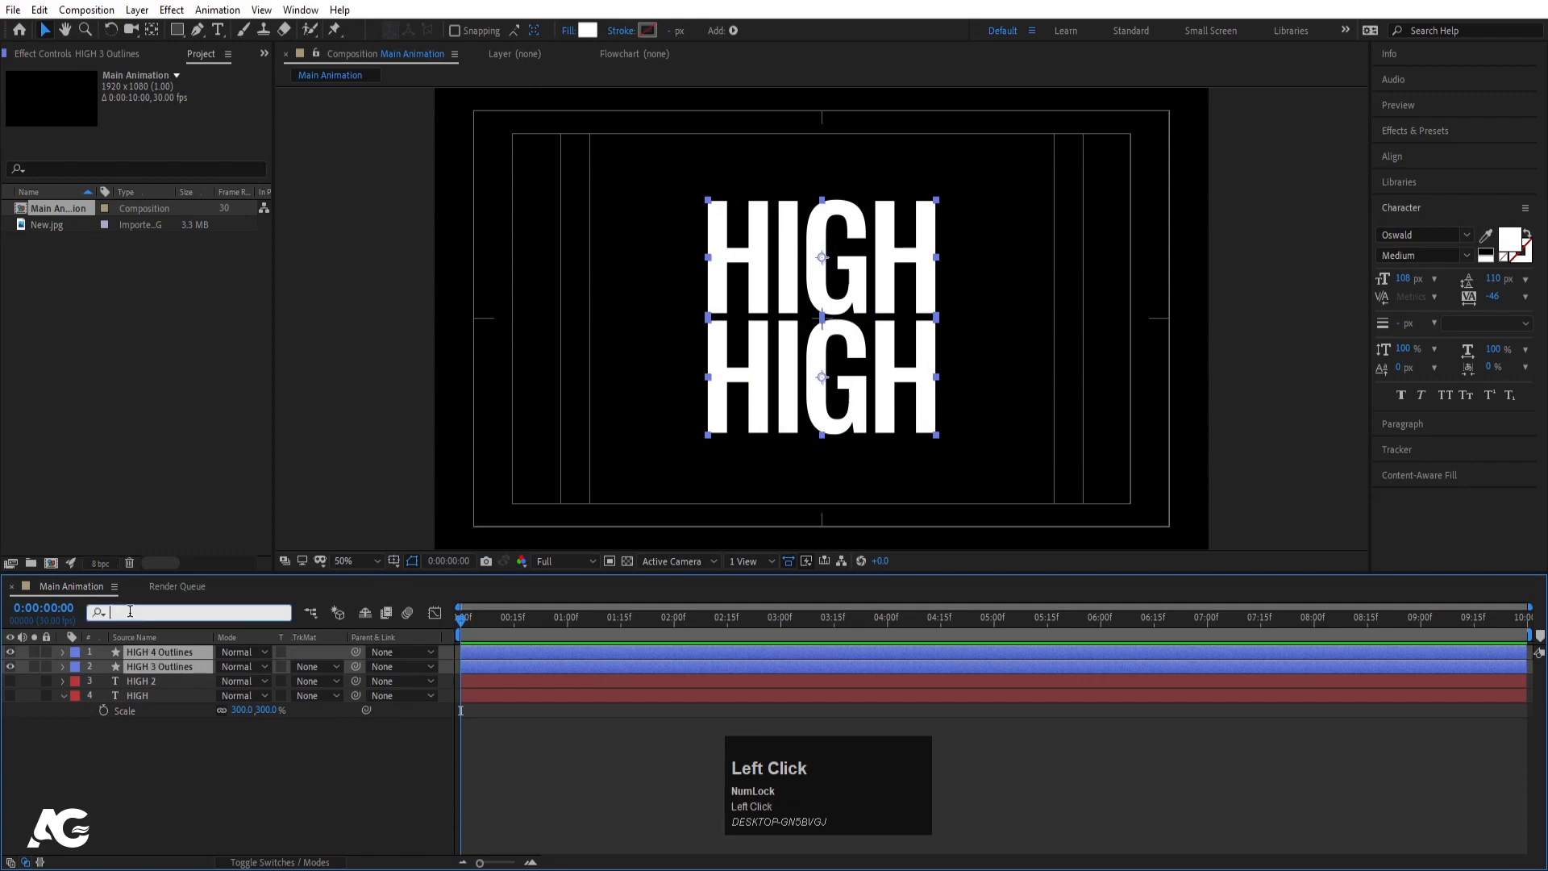
{"action": "type", "text": "path"}
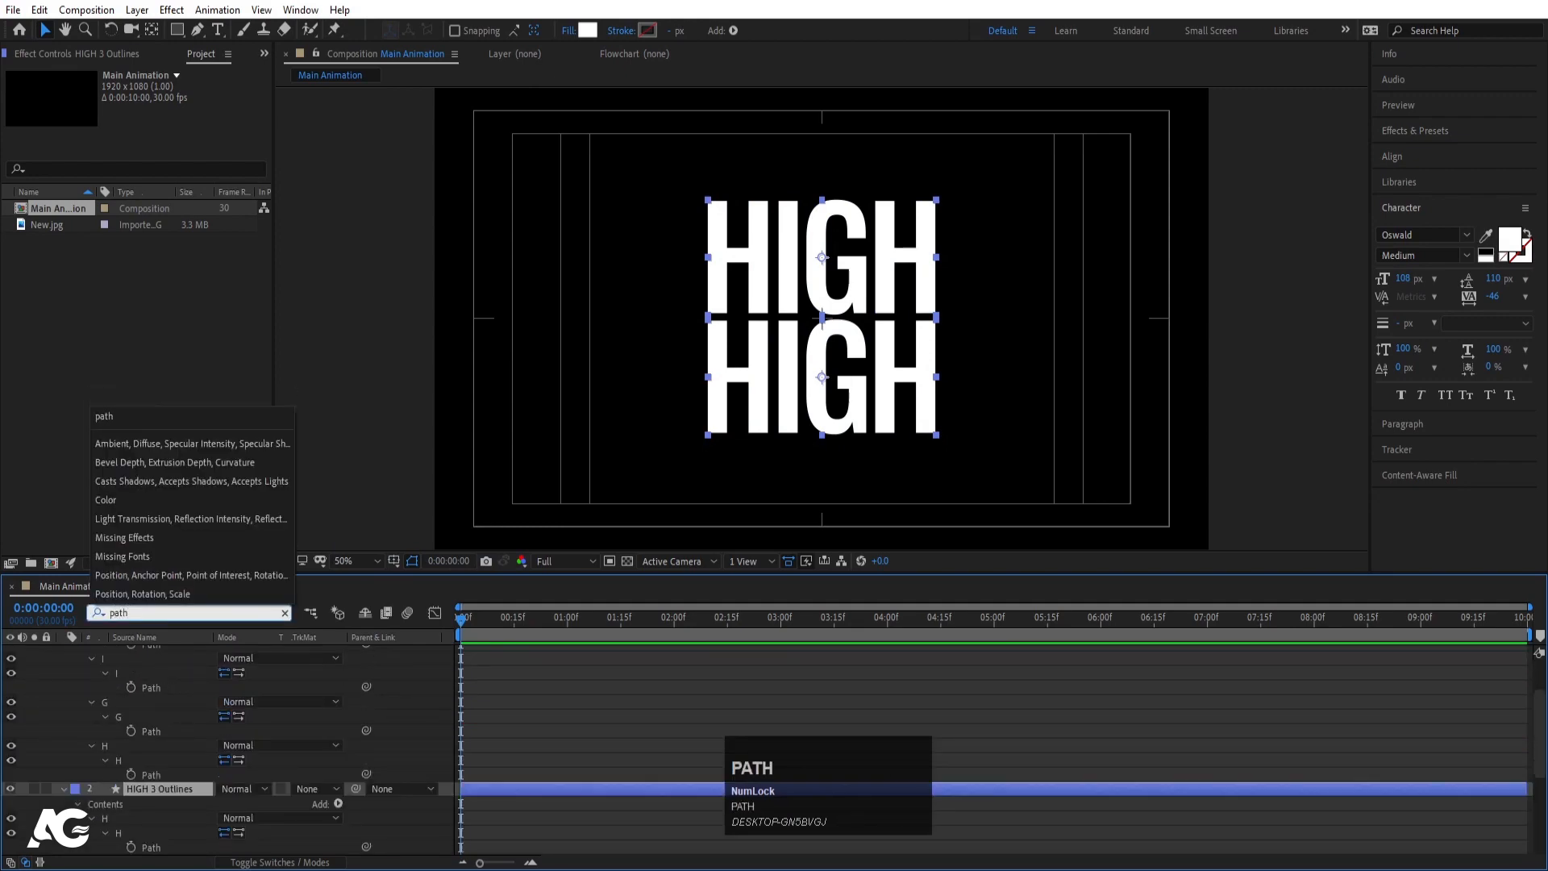
{"action": "scroll", "coordinate": [177, 713], "scroll_direction": "up", "scroll_amount": 2}
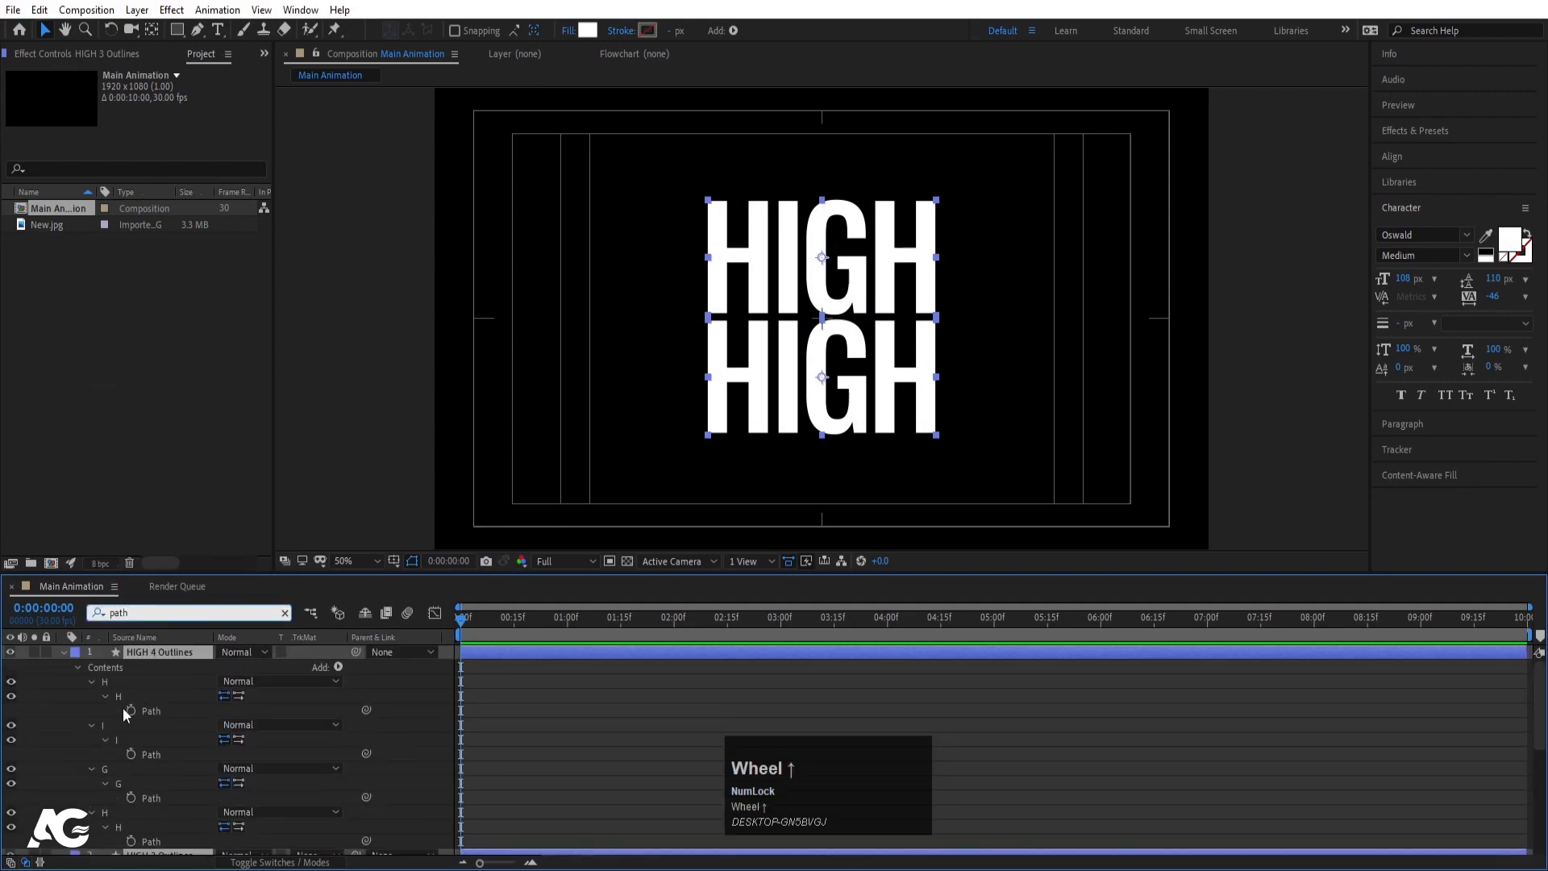
{"action": "scroll", "coordinate": [130, 732], "scroll_direction": "down", "scroll_amount": 1}
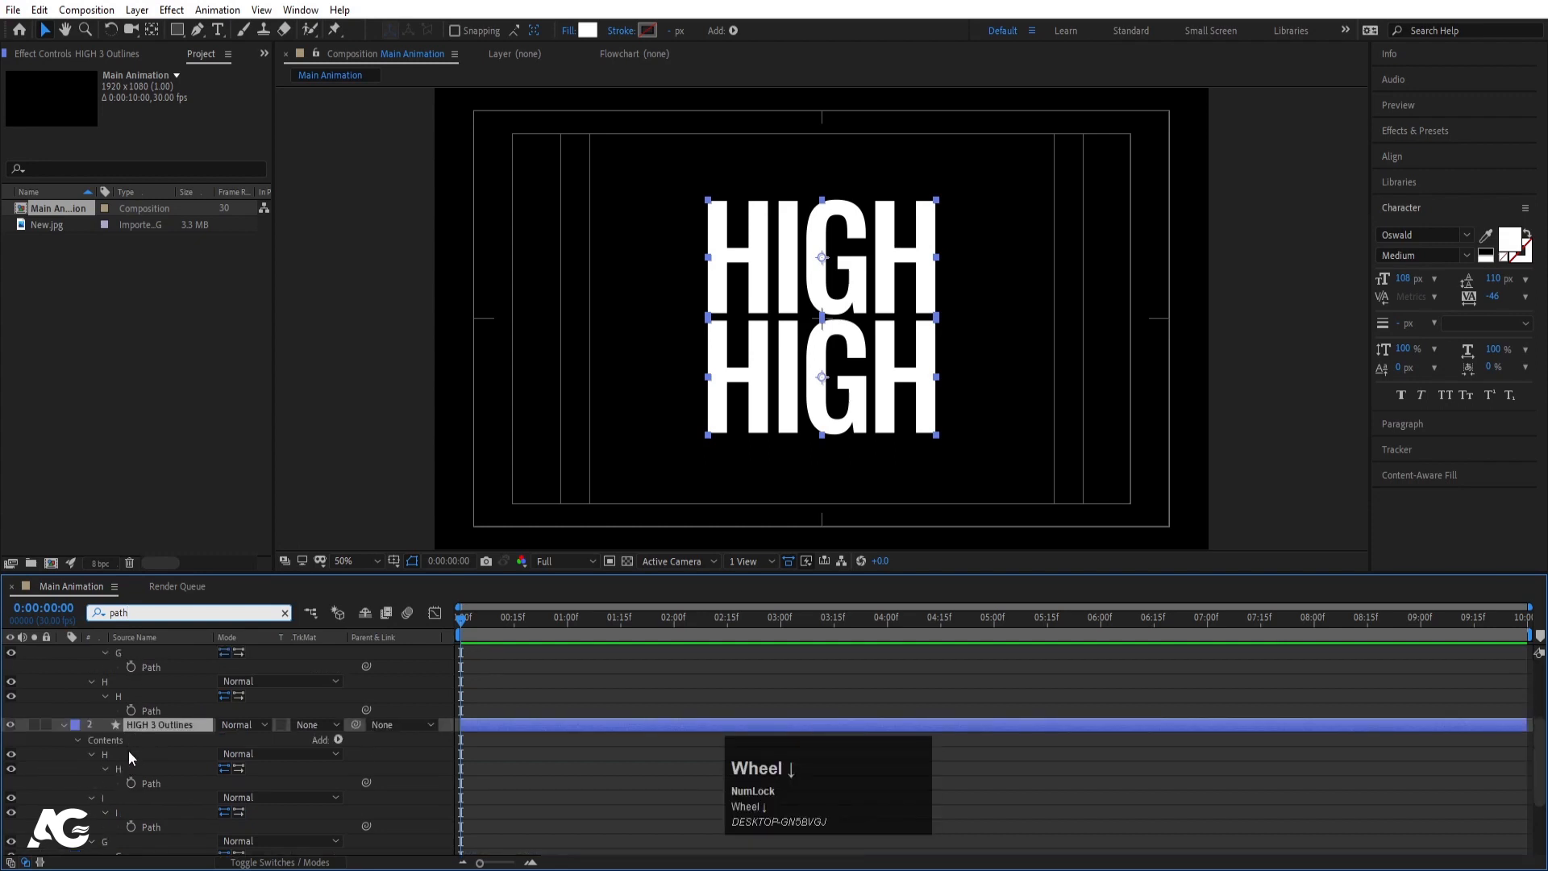
{"action": "scroll", "coordinate": [129, 750], "scroll_direction": "up", "scroll_amount": 1}
{"action": "scroll", "coordinate": [128, 708], "scroll_direction": "down", "scroll_amount": 1}
{"action": "left_click_drag", "start_coordinate": [128, 705], "coordinate": [132, 746]}
{"action": "key", "text": "ctrl+z"}
{"action": "scroll", "coordinate": [142, 748], "scroll_direction": "up", "scroll_amount": 1}
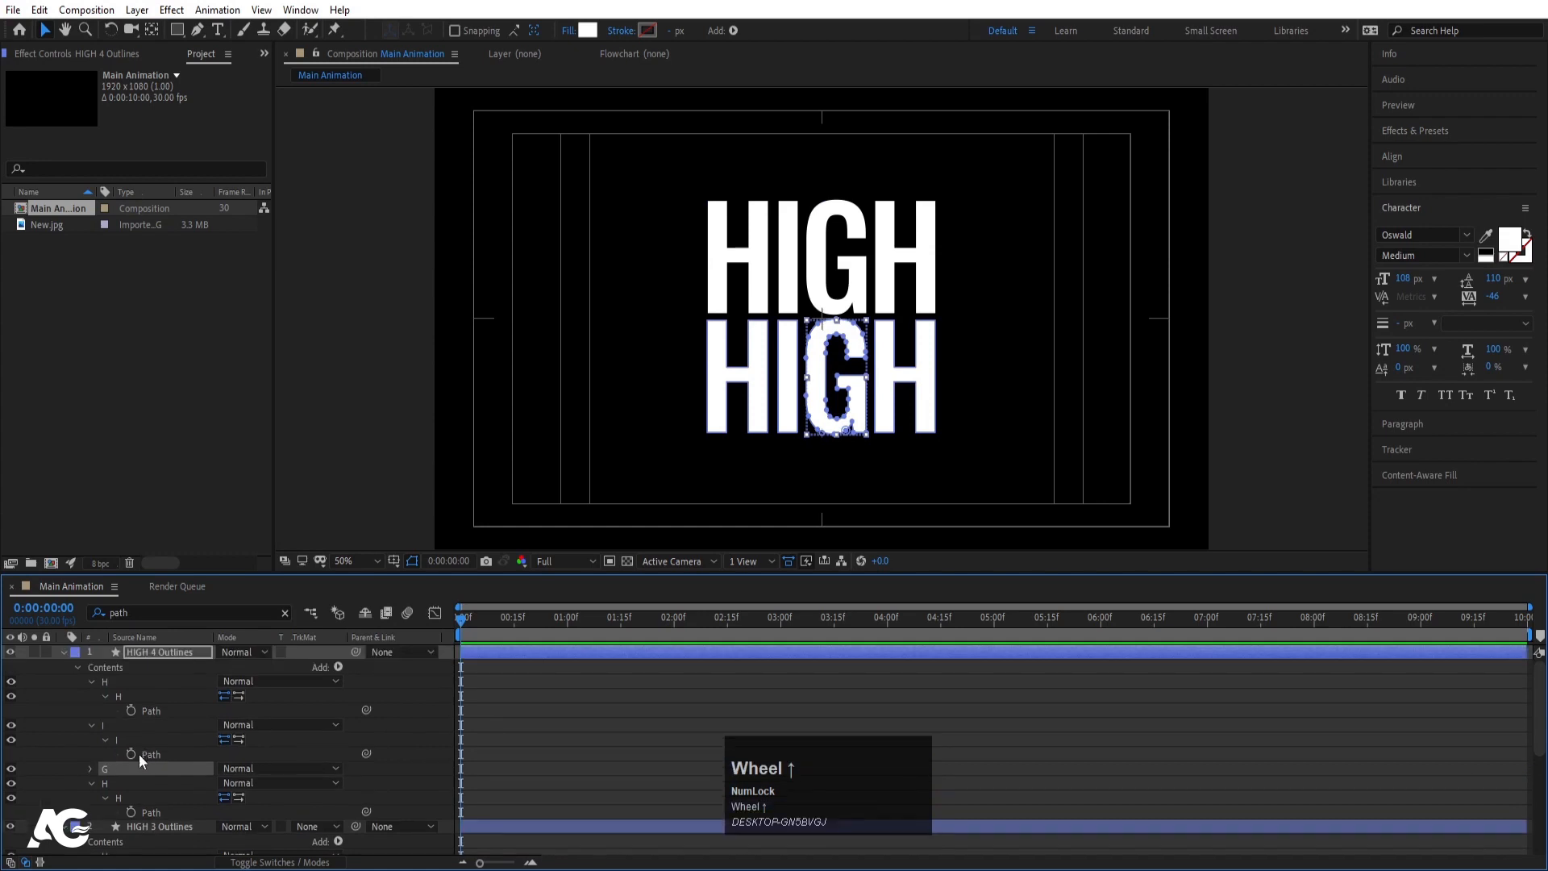
Expand the G group in HIGH 4 Outlines and enable path keyframing at 0:00 for all four of the layer's letters.
{"action": "left_click", "coordinate": [91, 769]}
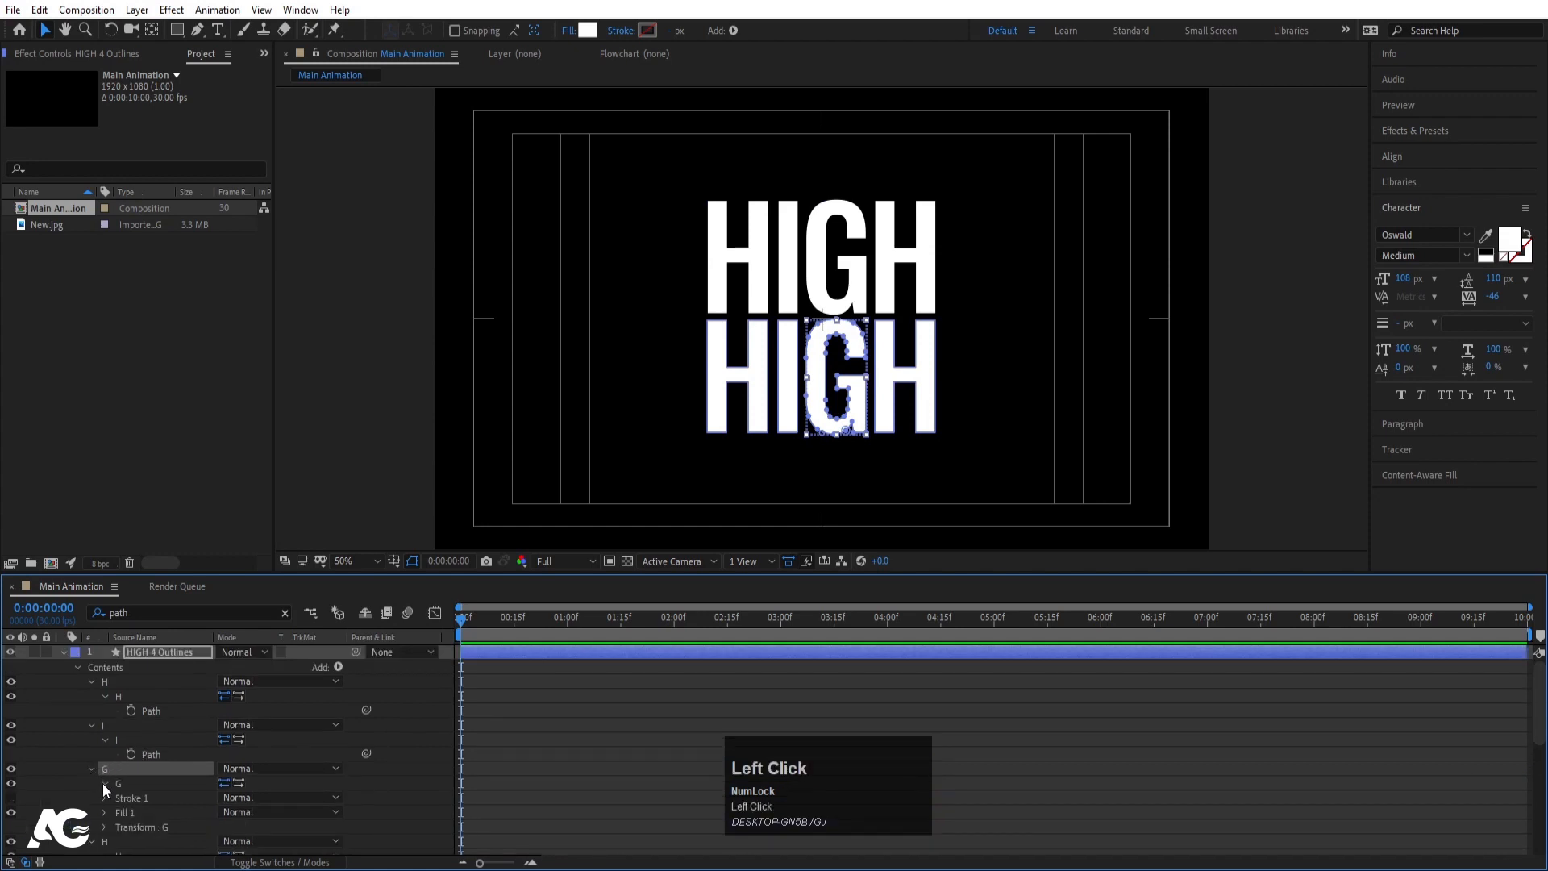
{"action": "left_click", "coordinate": [103, 782]}
{"action": "left_click", "coordinate": [131, 797]}
{"action": "left_click", "coordinate": [131, 754]}
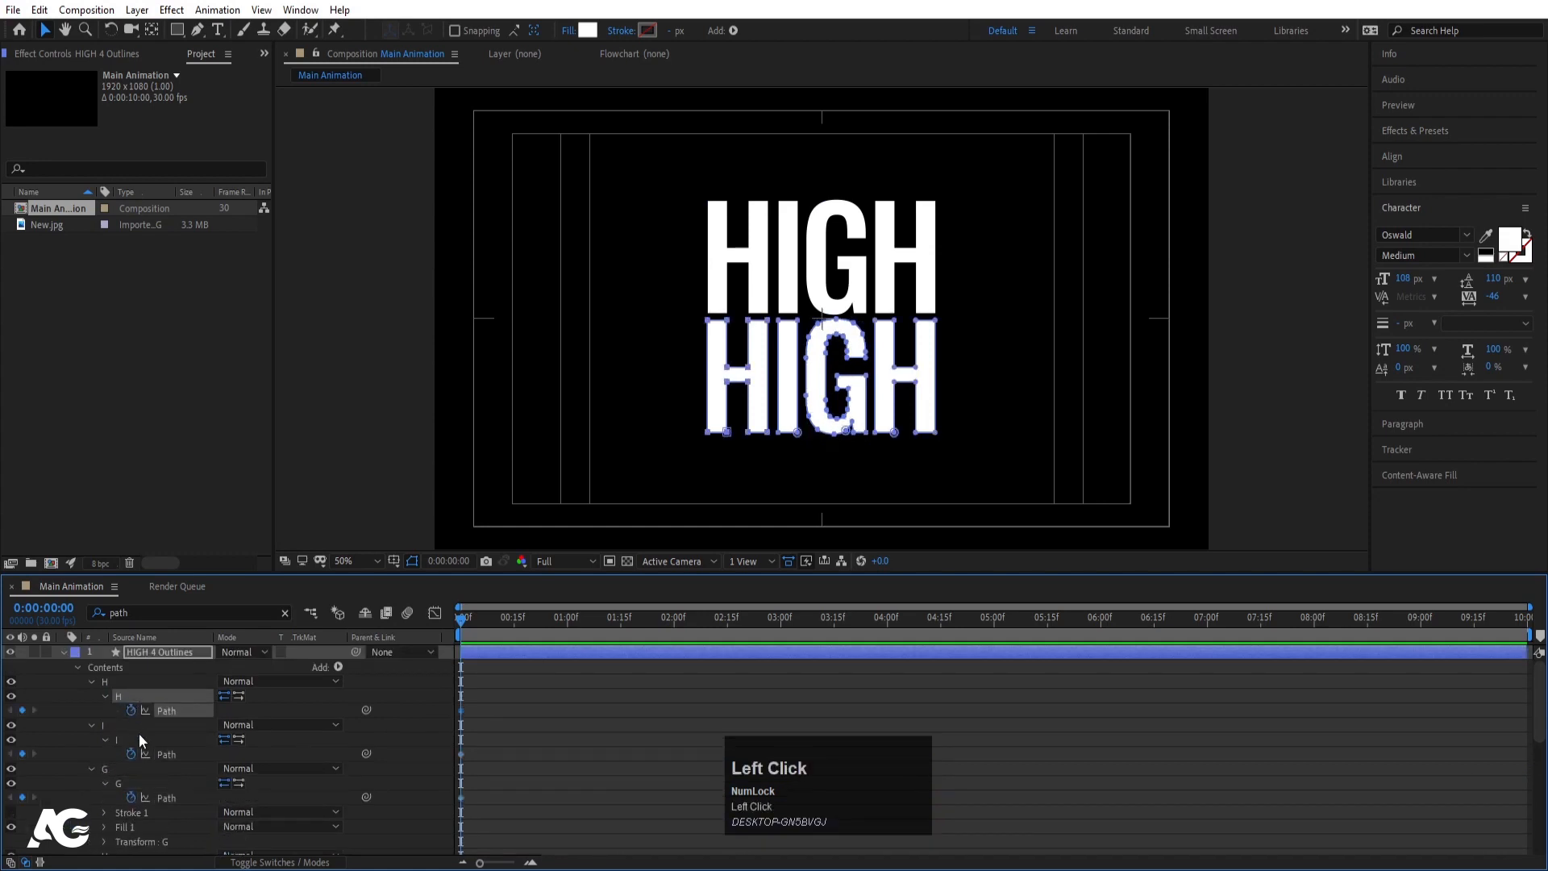
{"action": "scroll", "coordinate": [141, 737], "scroll_direction": "down", "scroll_amount": 2}
{"action": "left_click", "coordinate": [131, 798]}
Enable path keyframing at 0:00 for all four letters of HIGH 3 Outlines.
{"action": "scroll", "coordinate": [130, 798], "scroll_direction": "down", "scroll_amount": 2}
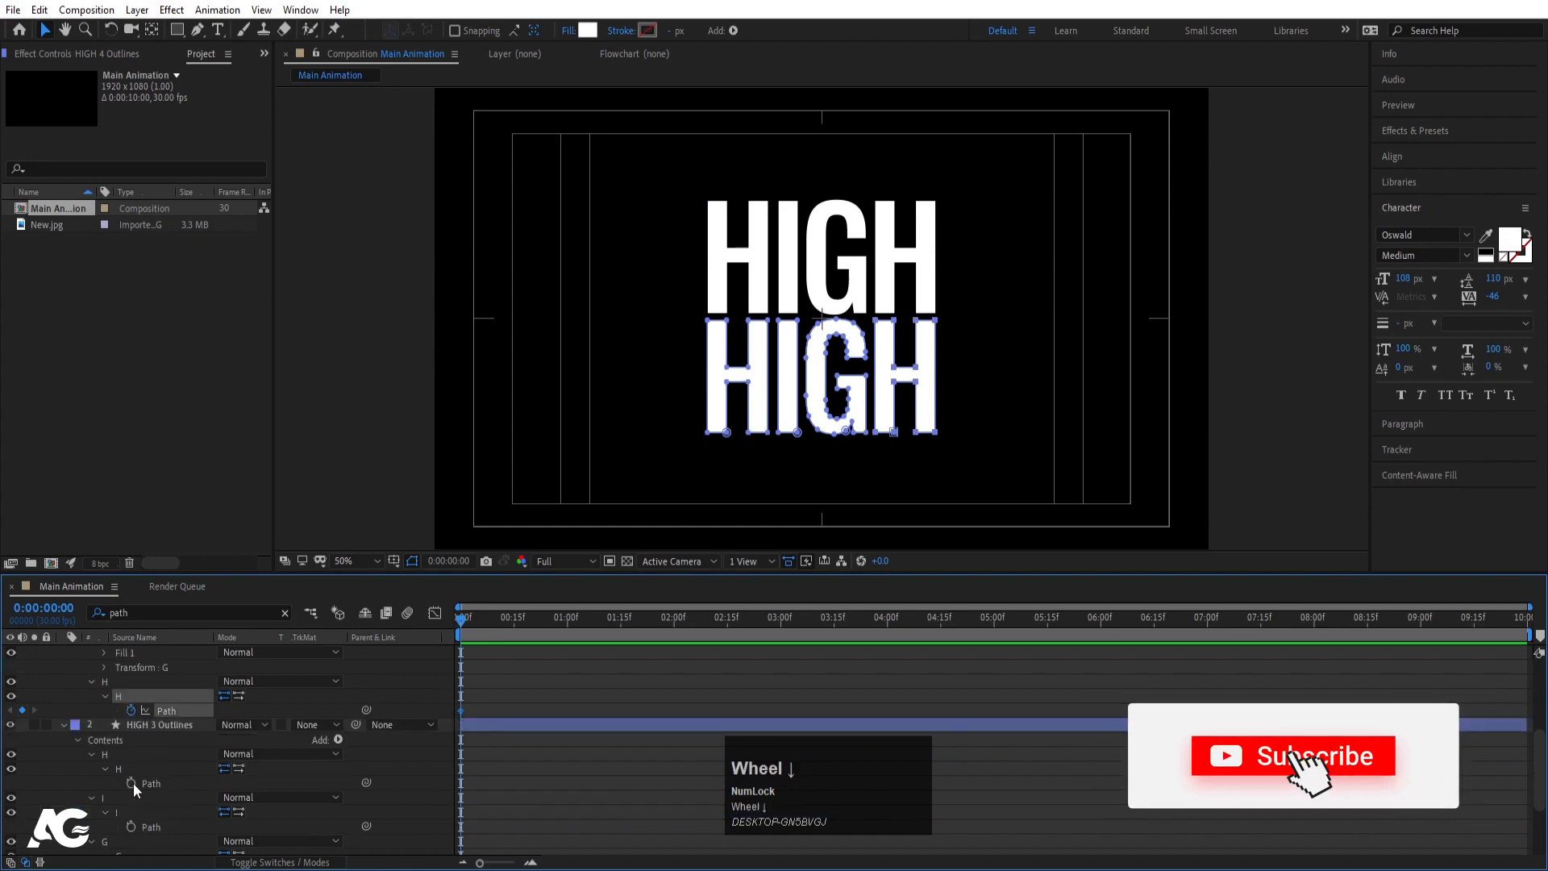
{"action": "left_click", "coordinate": [133, 782]}
{"action": "left_click", "coordinate": [132, 826]}
{"action": "scroll", "coordinate": [133, 824], "scroll_direction": "down", "scroll_amount": 2}
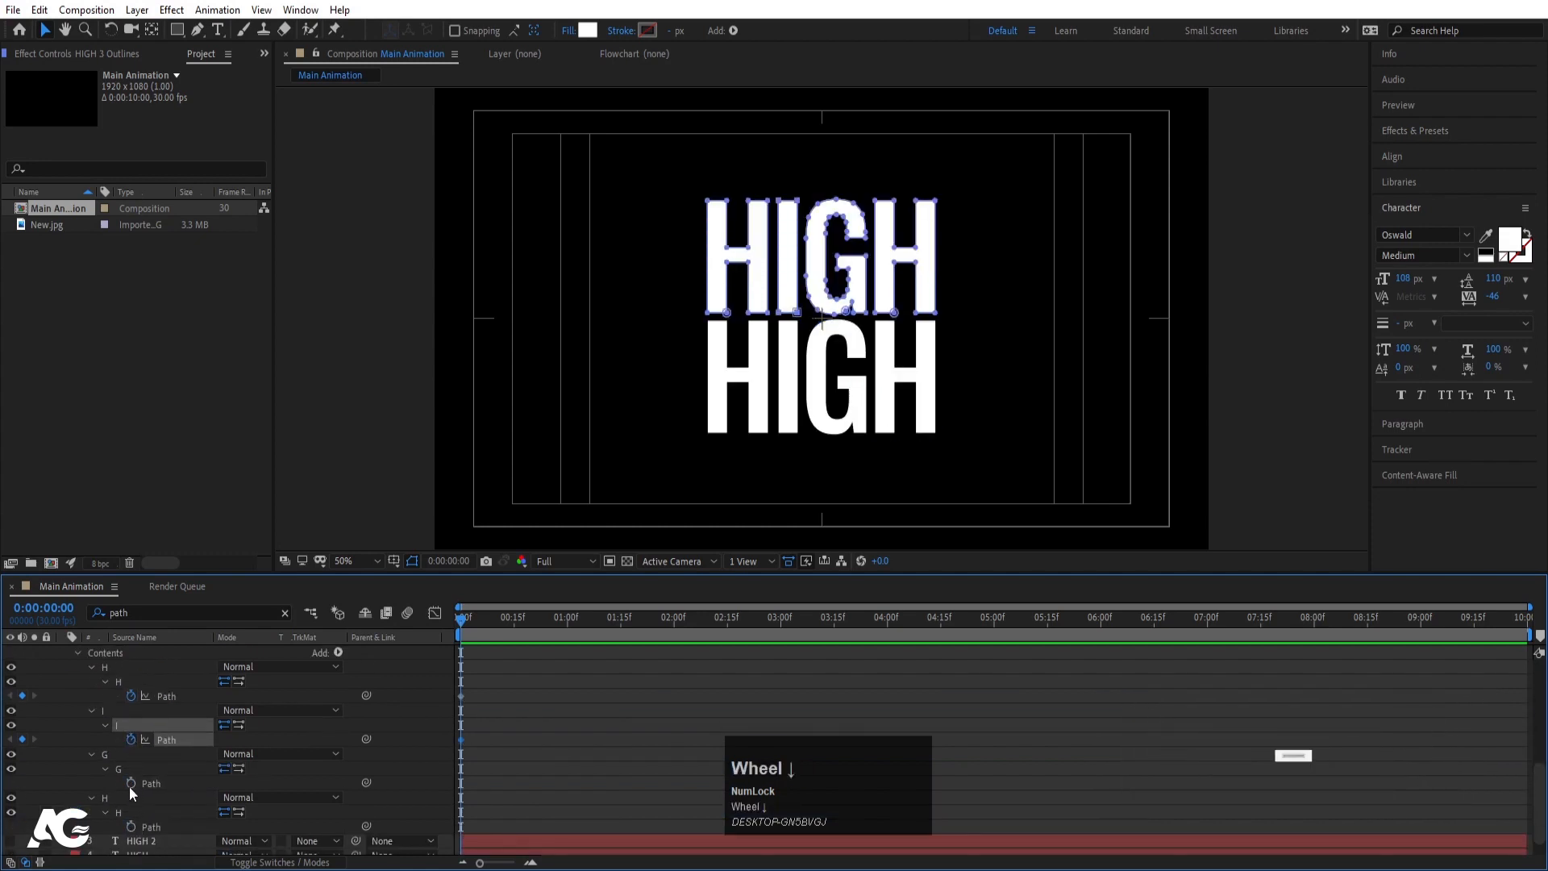
{"action": "left_click", "coordinate": [130, 783]}
{"action": "left_click", "coordinate": [129, 825]}
{"action": "left_click", "coordinate": [483, 719]}
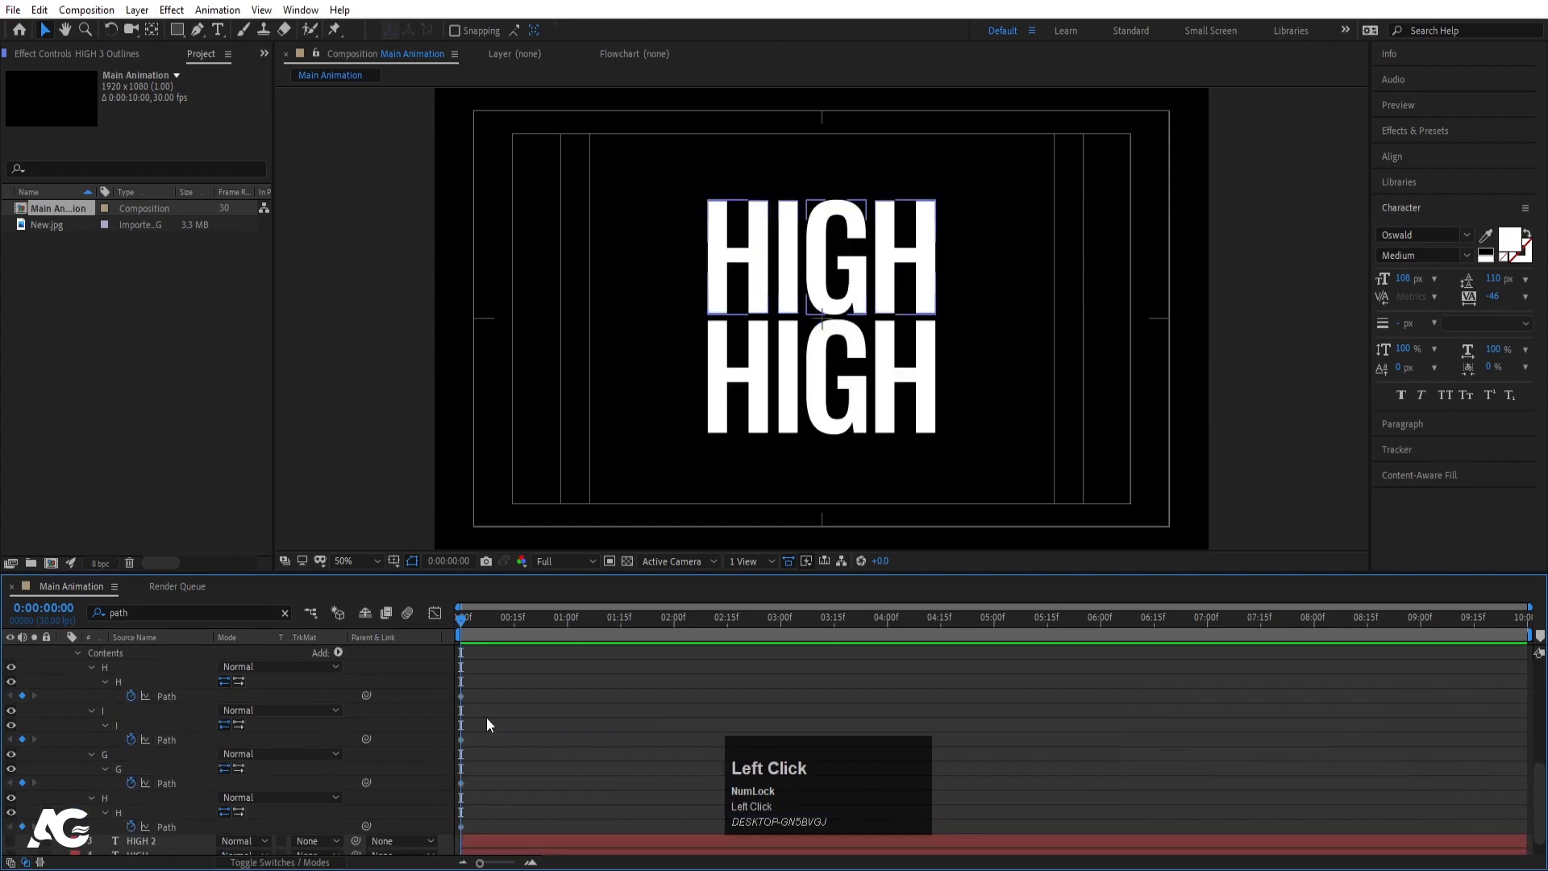
Show only the keyframed properties and add a keyframe at 0:00:01:00 to every letter path in both outline layers.
{"action": "key", "text": "u"}
{"action": "left_click", "coordinate": [472, 665]}
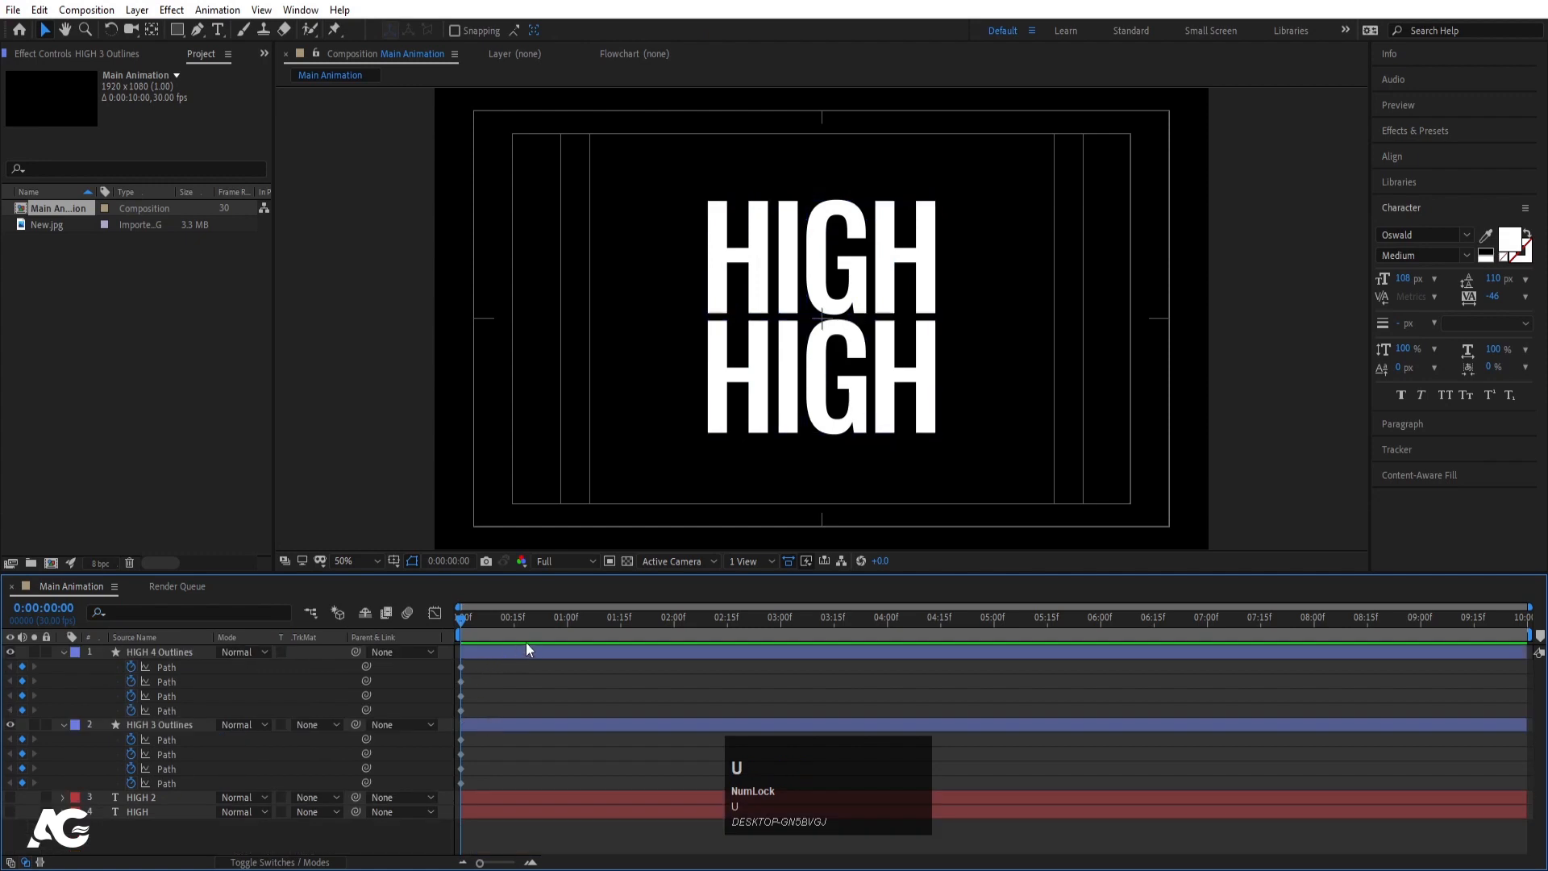
{"action": "left_click", "coordinate": [568, 618]}
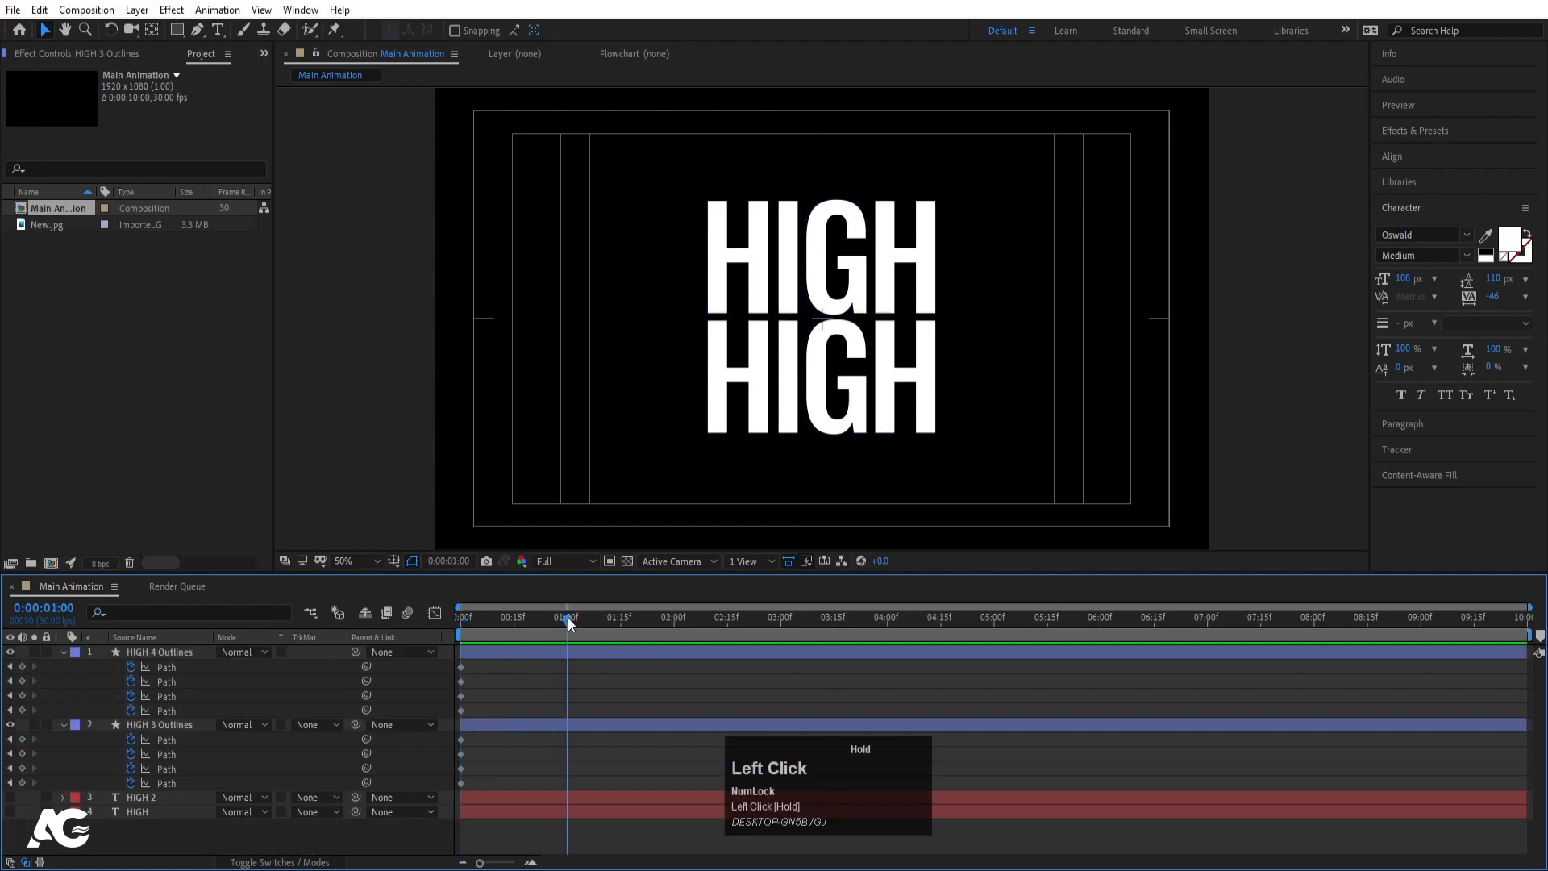
{"action": "left_click", "coordinate": [163, 653]}
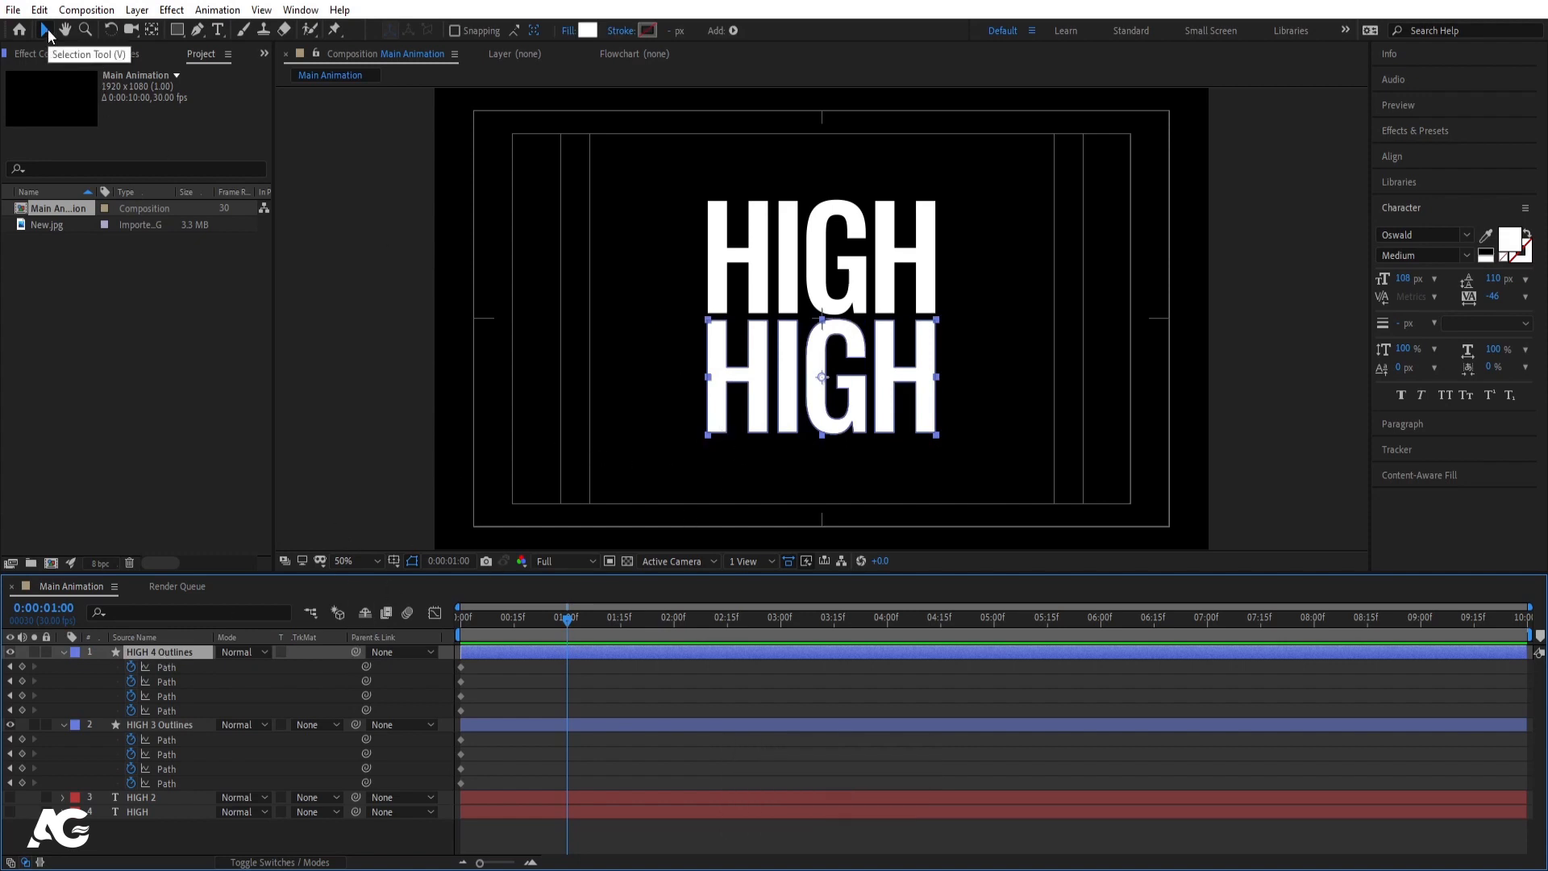
{"action": "left_click_drag", "start_coordinate": [23, 667], "coordinate": [23, 782]}
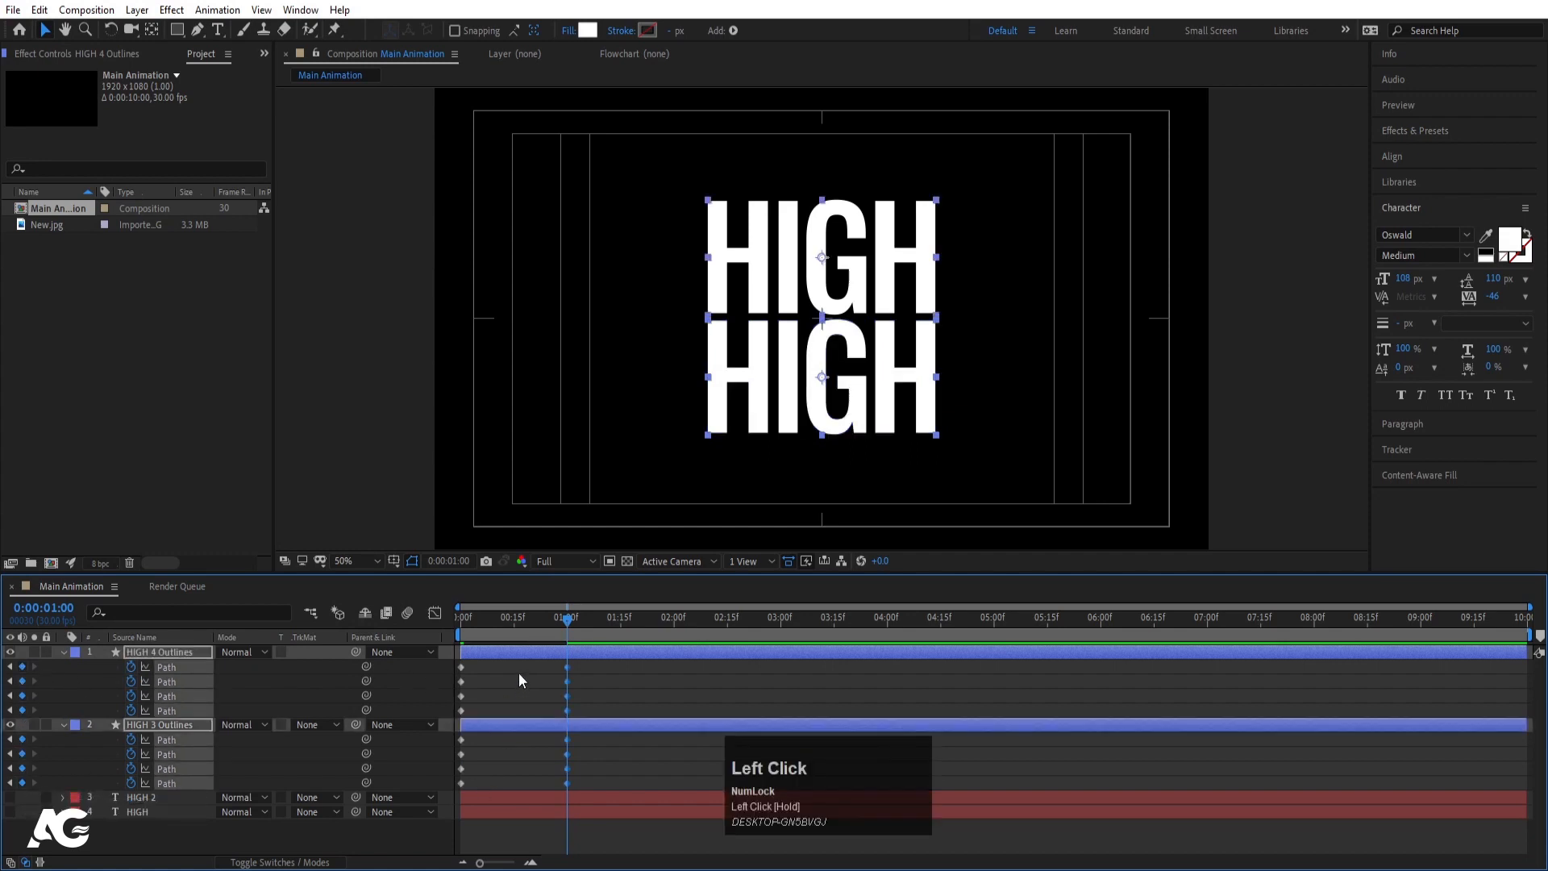
{"action": "left_click", "coordinate": [529, 652]}
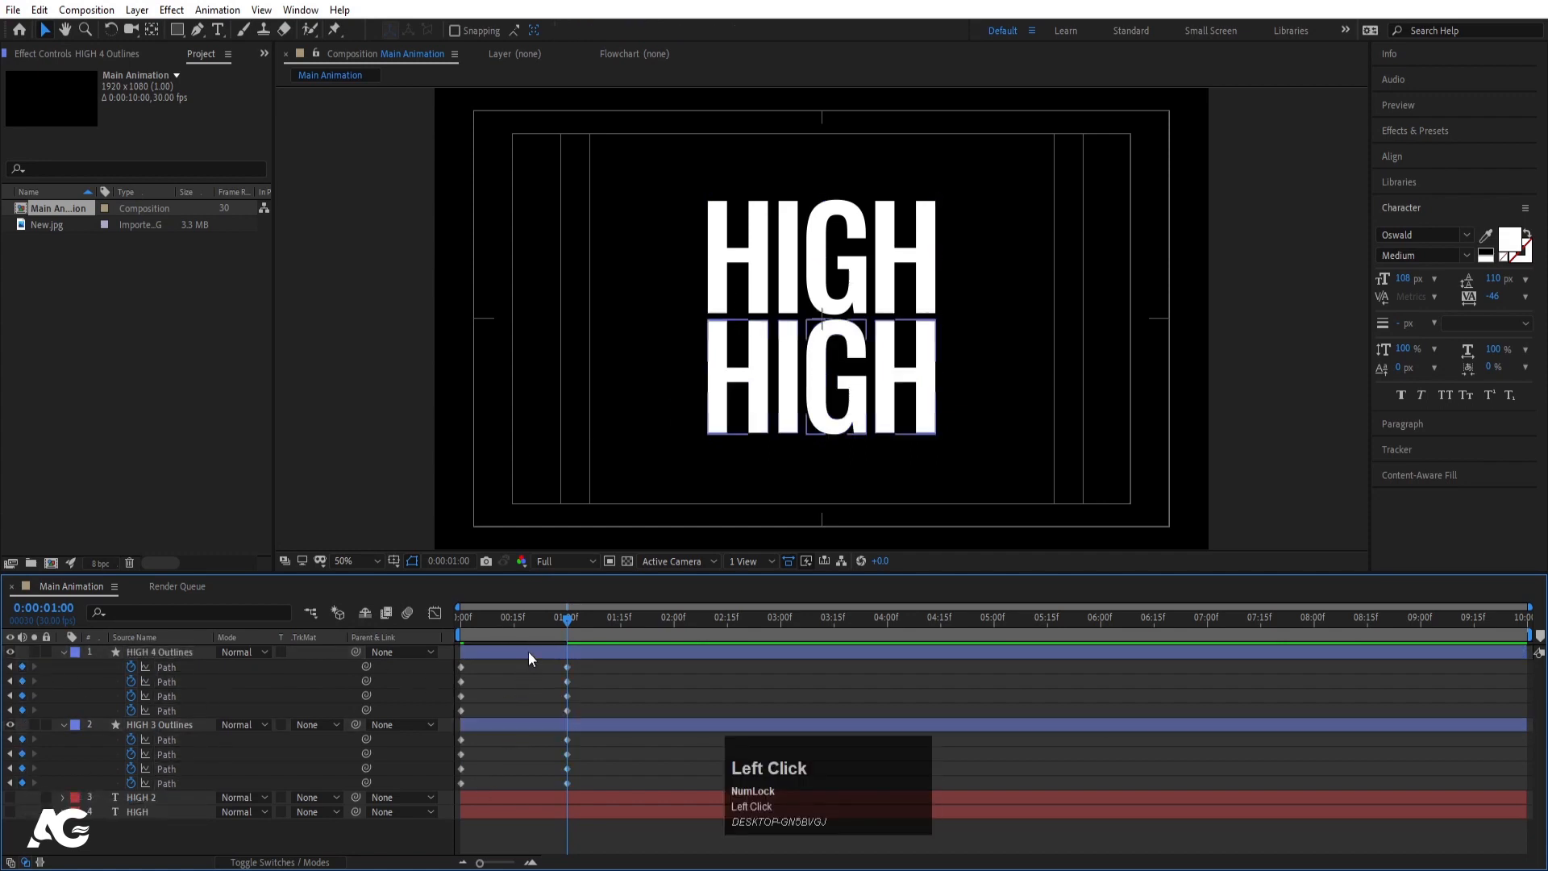
At 0:00:01:00, move the HIGH 4 letter paths down to the lower guide and the HIGH 3 letter paths up to the upper guide.
{"action": "left_click", "coordinate": [568, 668]}
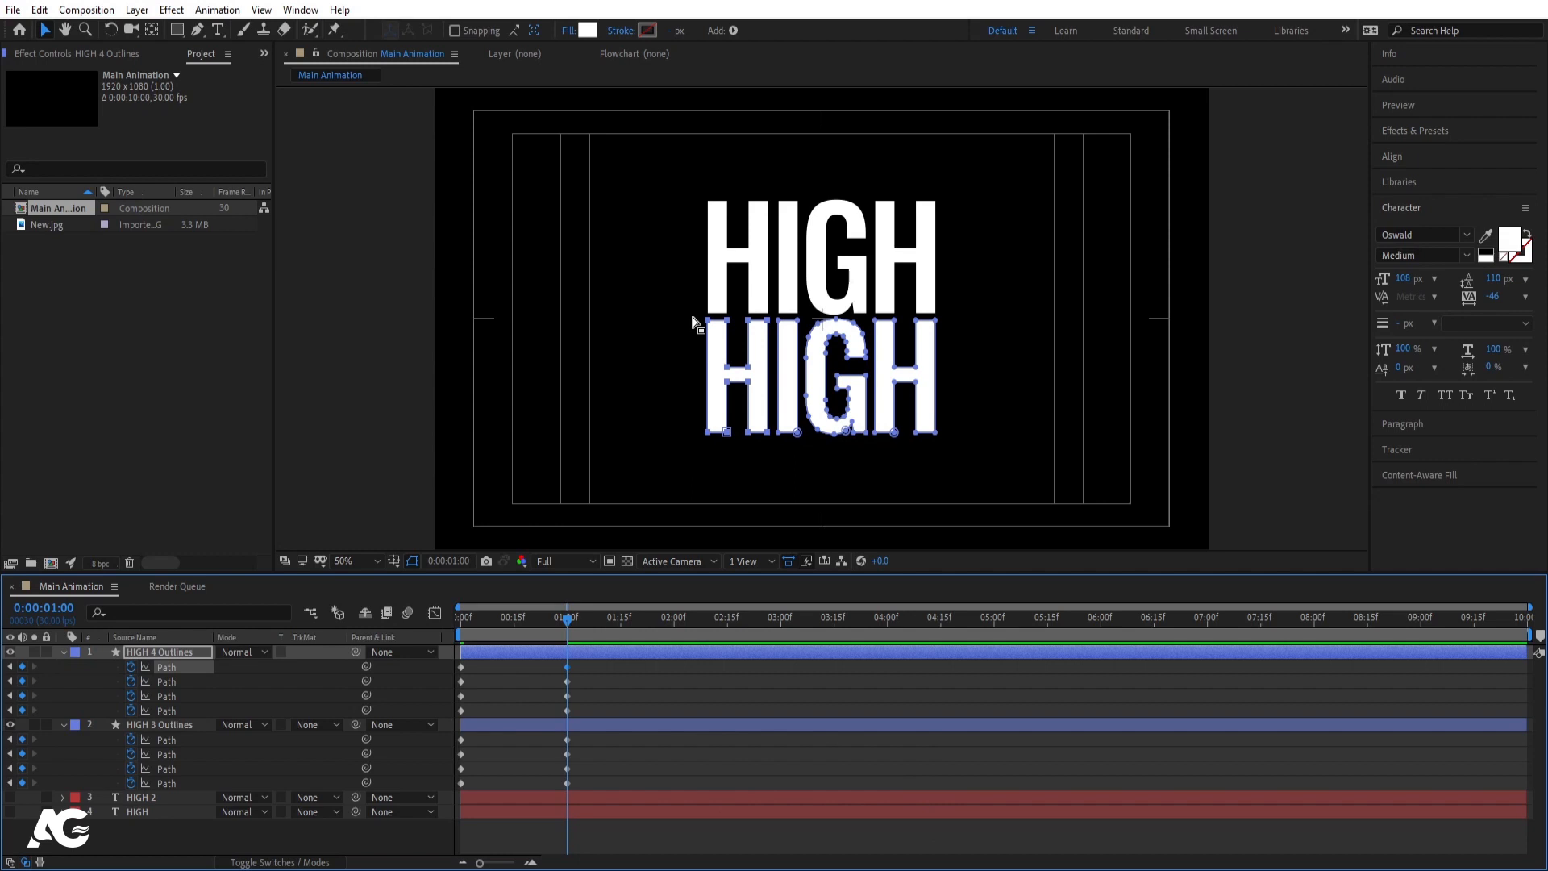
{"action": "left_click_drag", "start_coordinate": [692, 321], "coordinate": [924, 509]}
{"action": "left_click", "coordinate": [574, 725]}
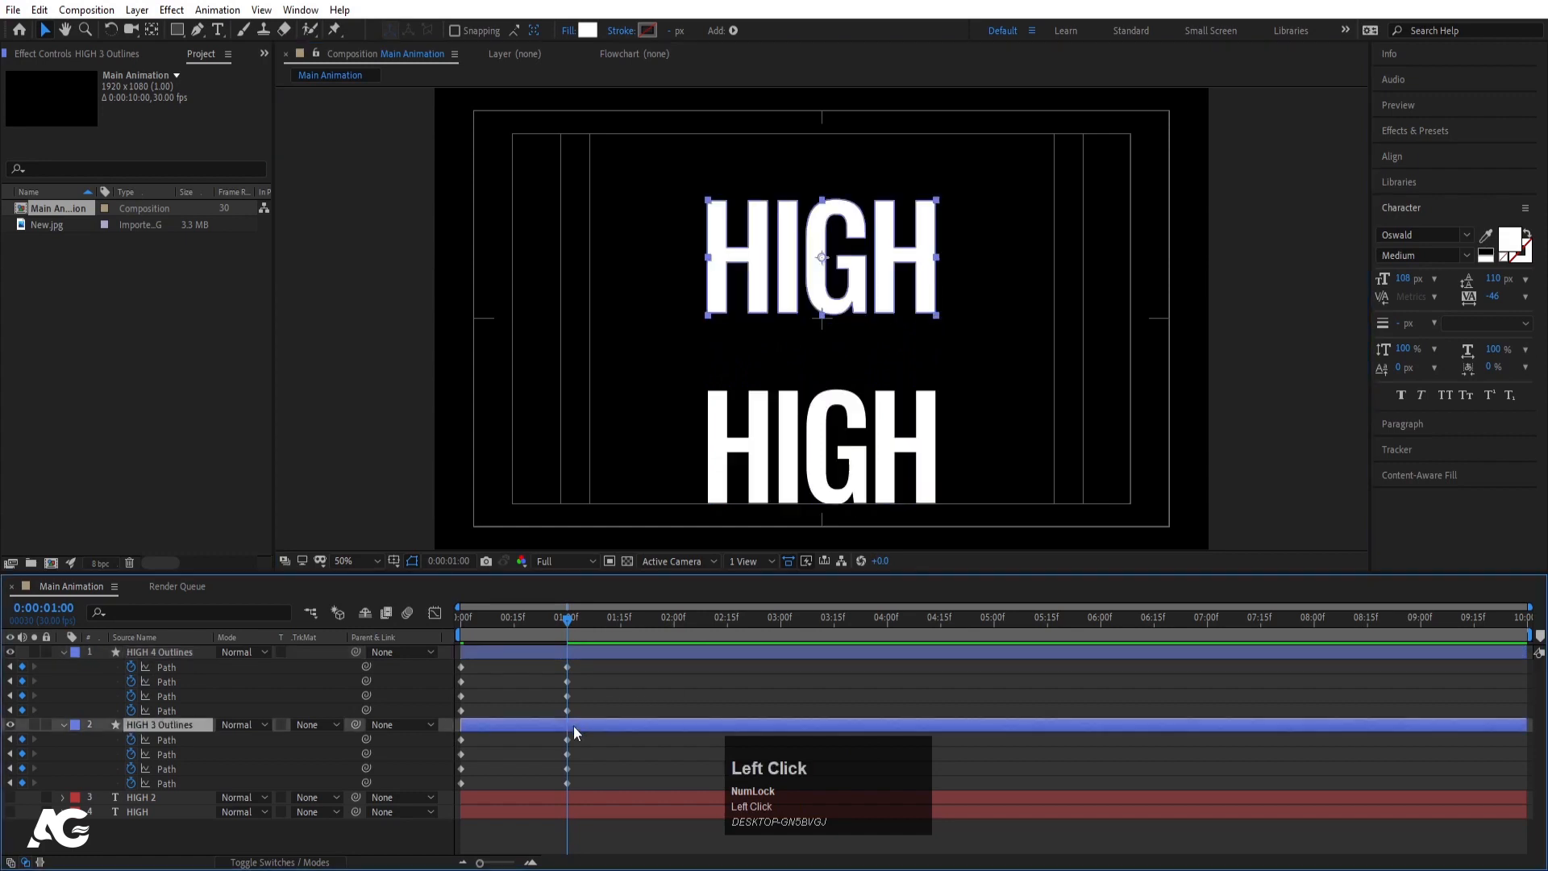
{"action": "left_click", "coordinate": [566, 740]}
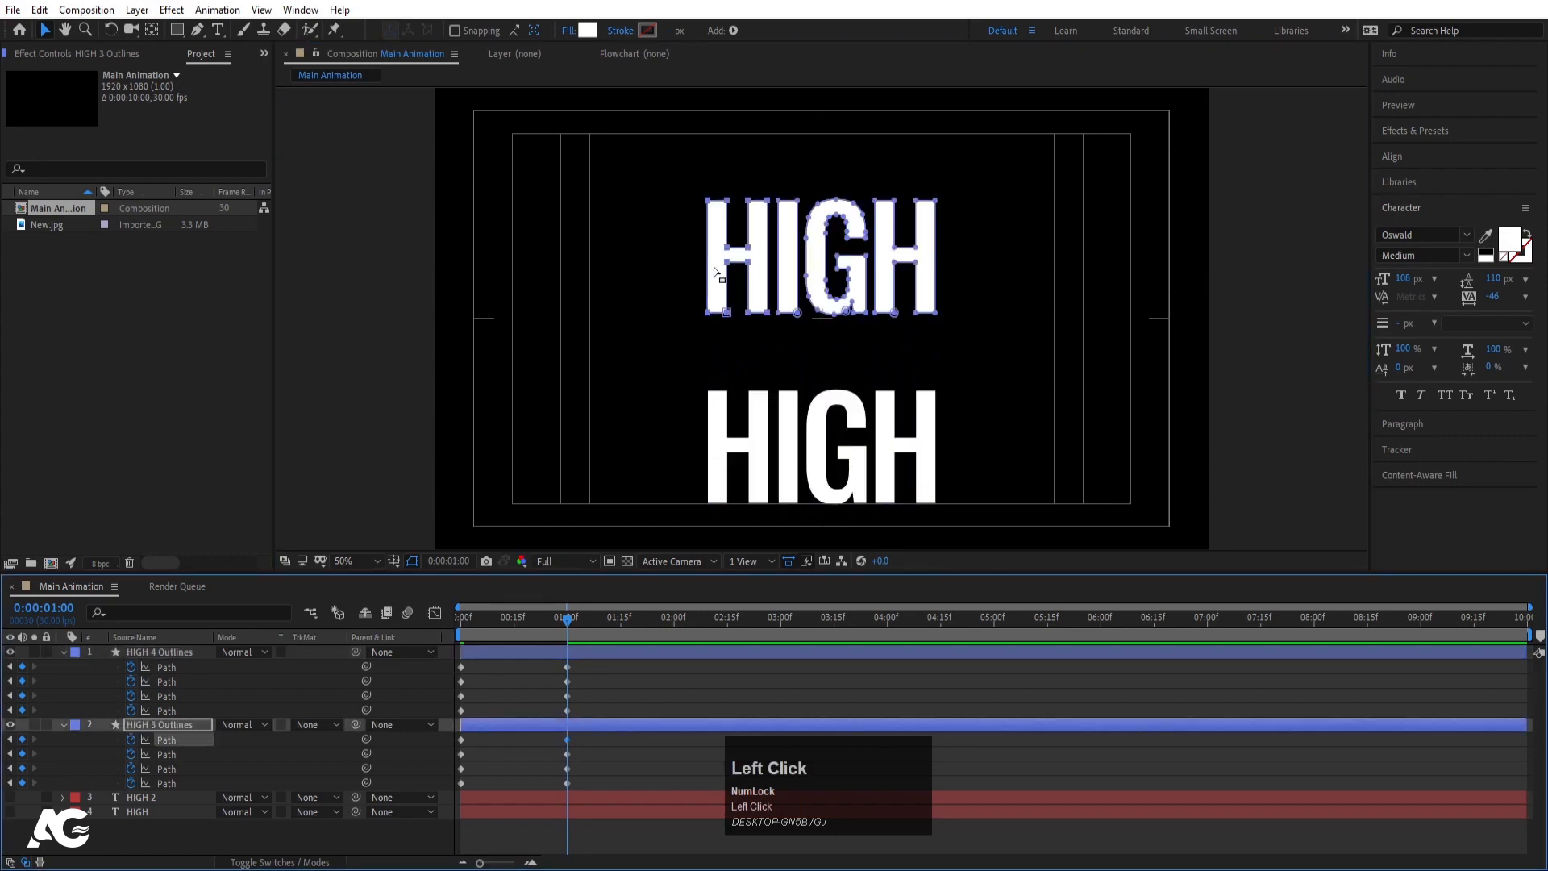
{"action": "left_click_drag", "start_coordinate": [663, 179], "coordinate": [929, 254]}
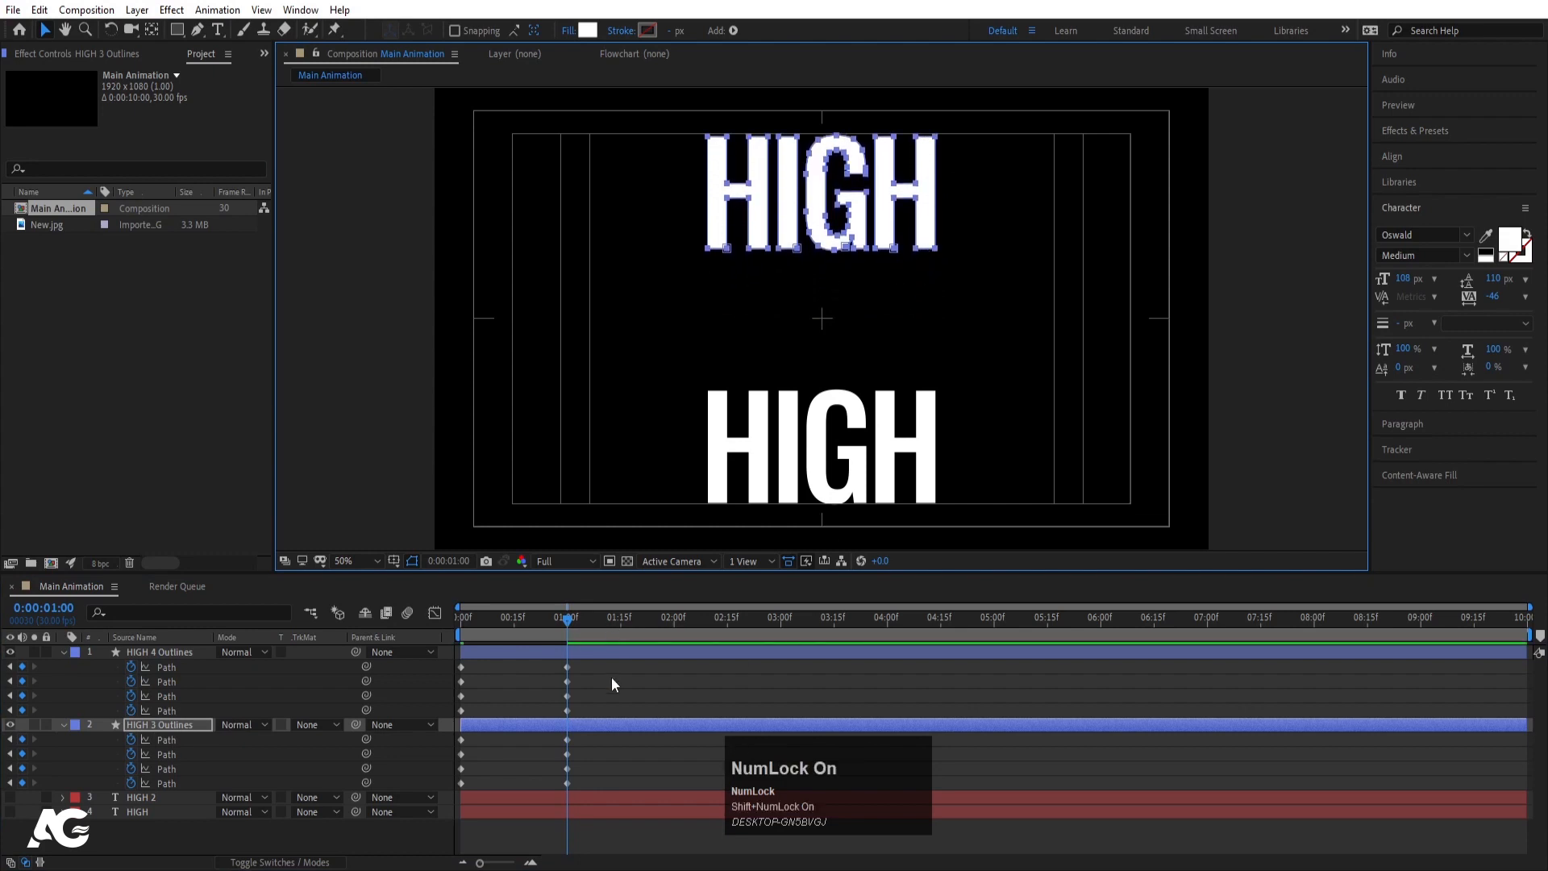
Play back the first second to check the two words moving apart.
{"action": "left_click", "coordinate": [498, 637]}
{"action": "key", "text": "space"}
{"action": "key", "text": "space"}
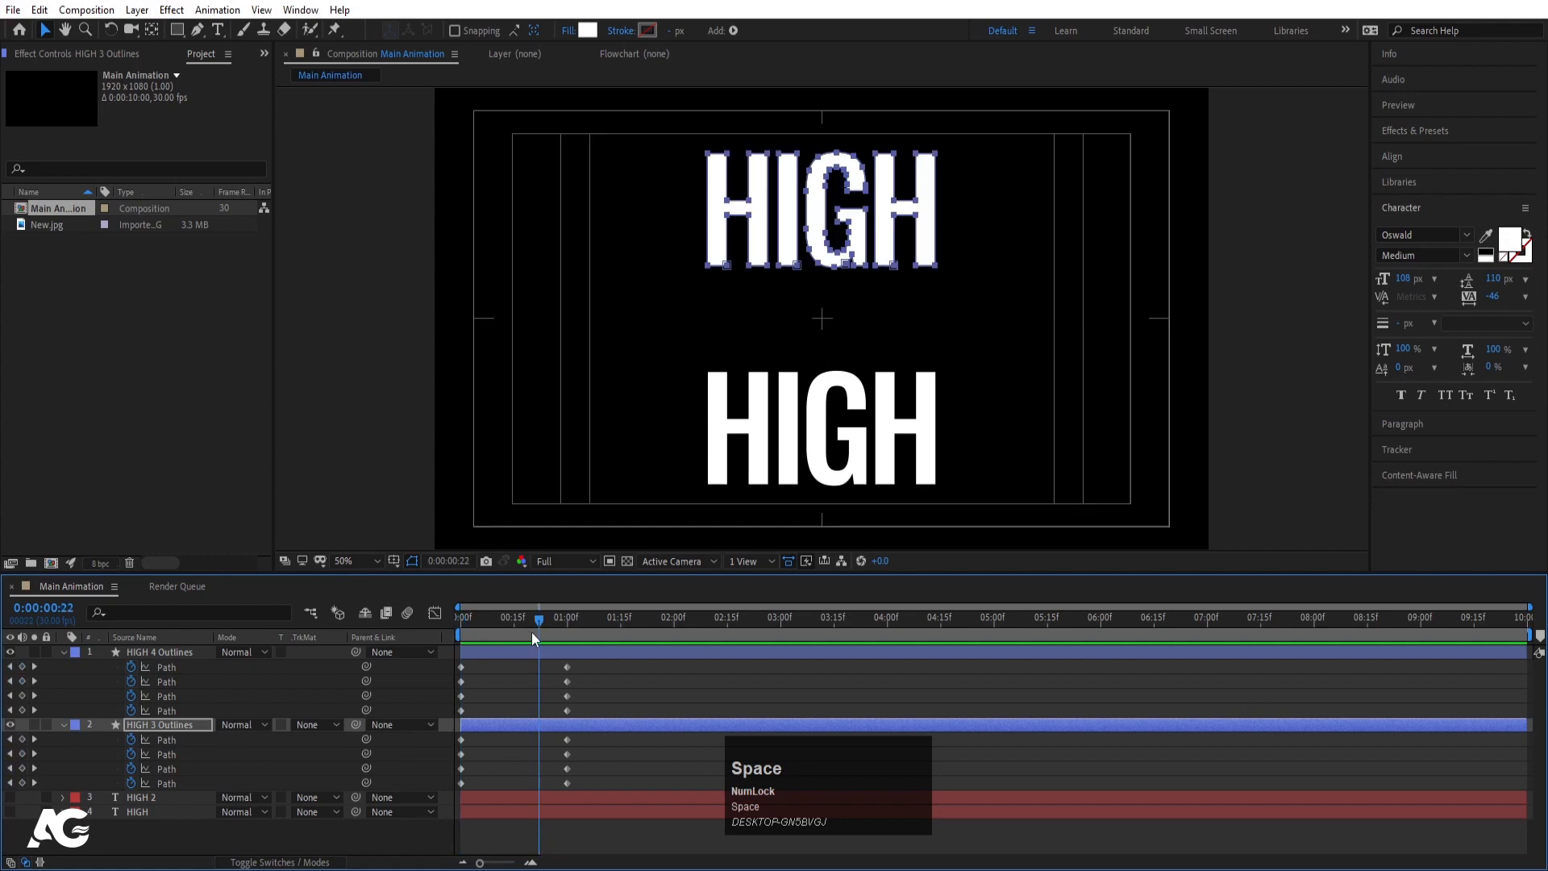
At the 1-second keyframe, stretch the upper part of the lower word's first H up to just beneath the upper word.
{"action": "key", "text": "k"}
{"action": "left_click", "coordinate": [537, 647]}
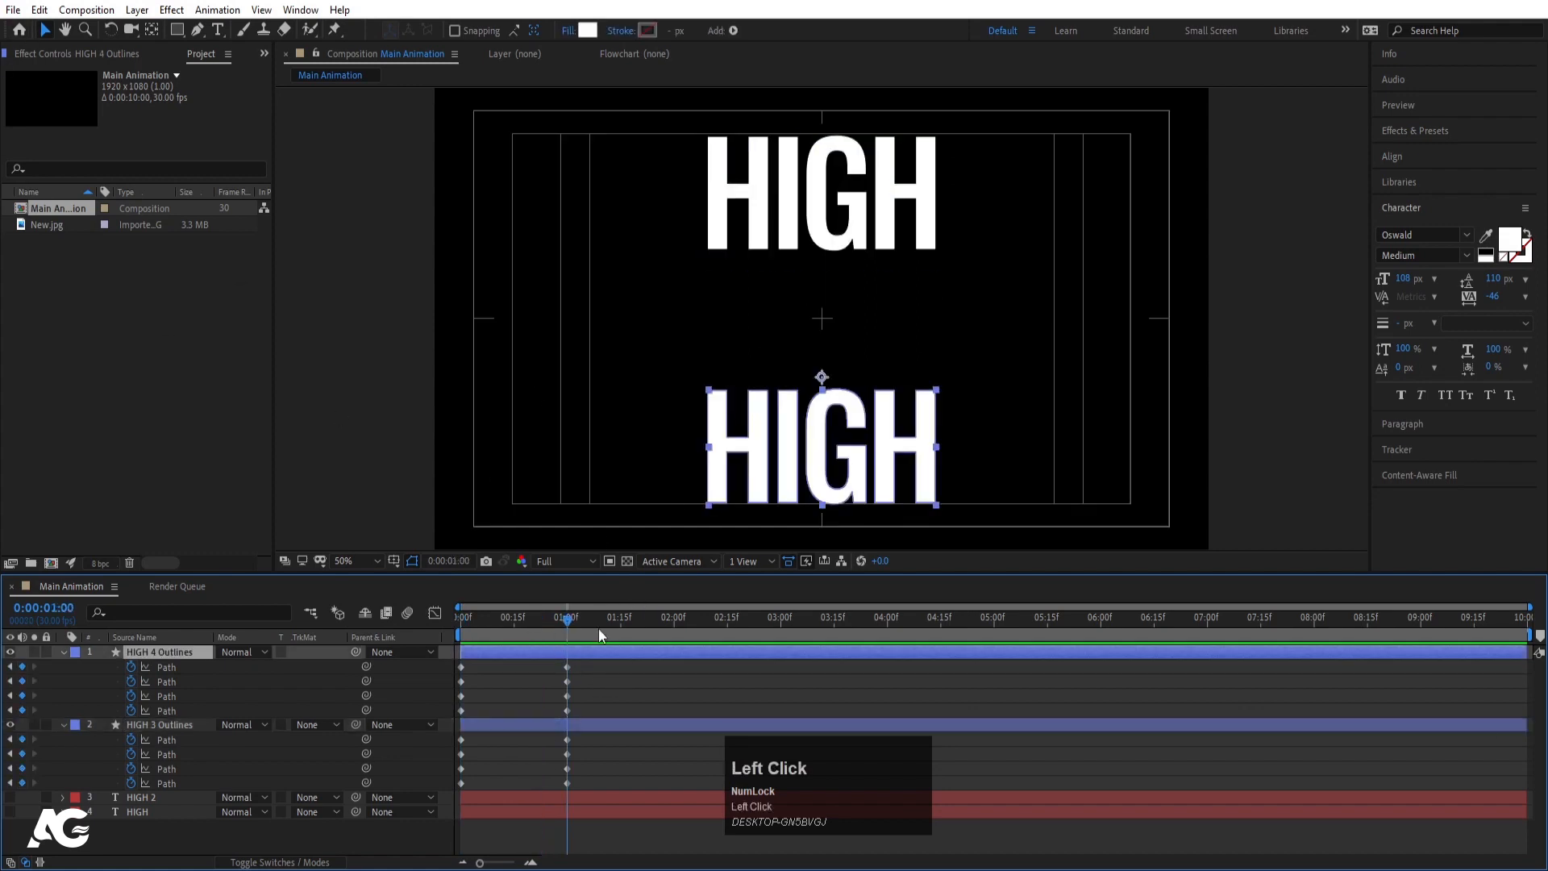
{"action": "left_click", "coordinate": [567, 667]}
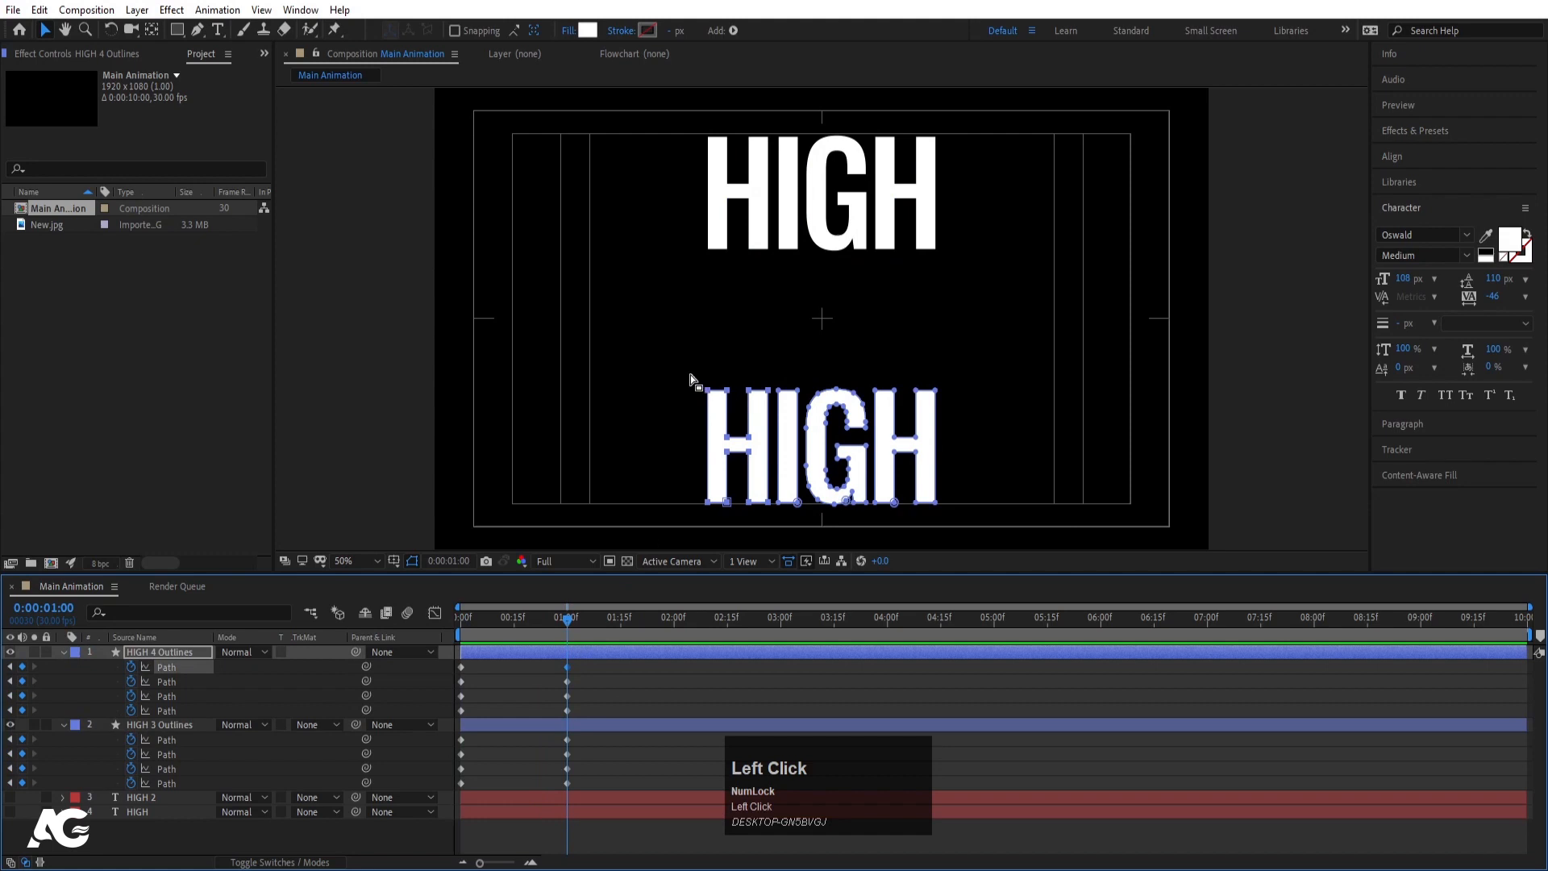
{"action": "left_click_drag", "start_coordinate": [691, 377], "coordinate": [743, 303]}
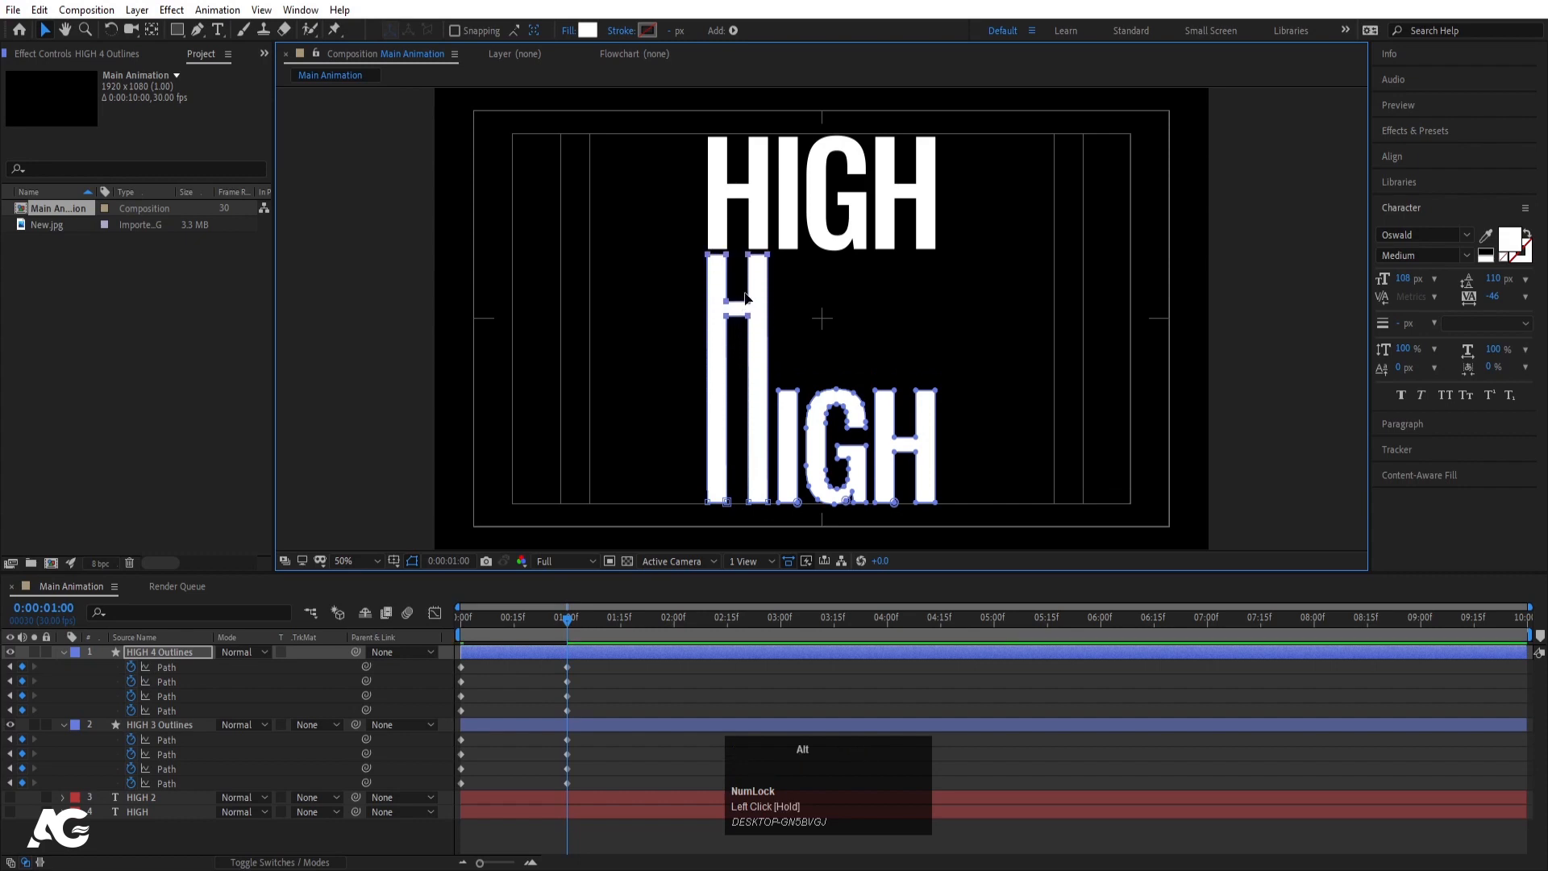
{"action": "scroll", "coordinate": [744, 304], "scroll_direction": "up", "scroll_amount": 2}
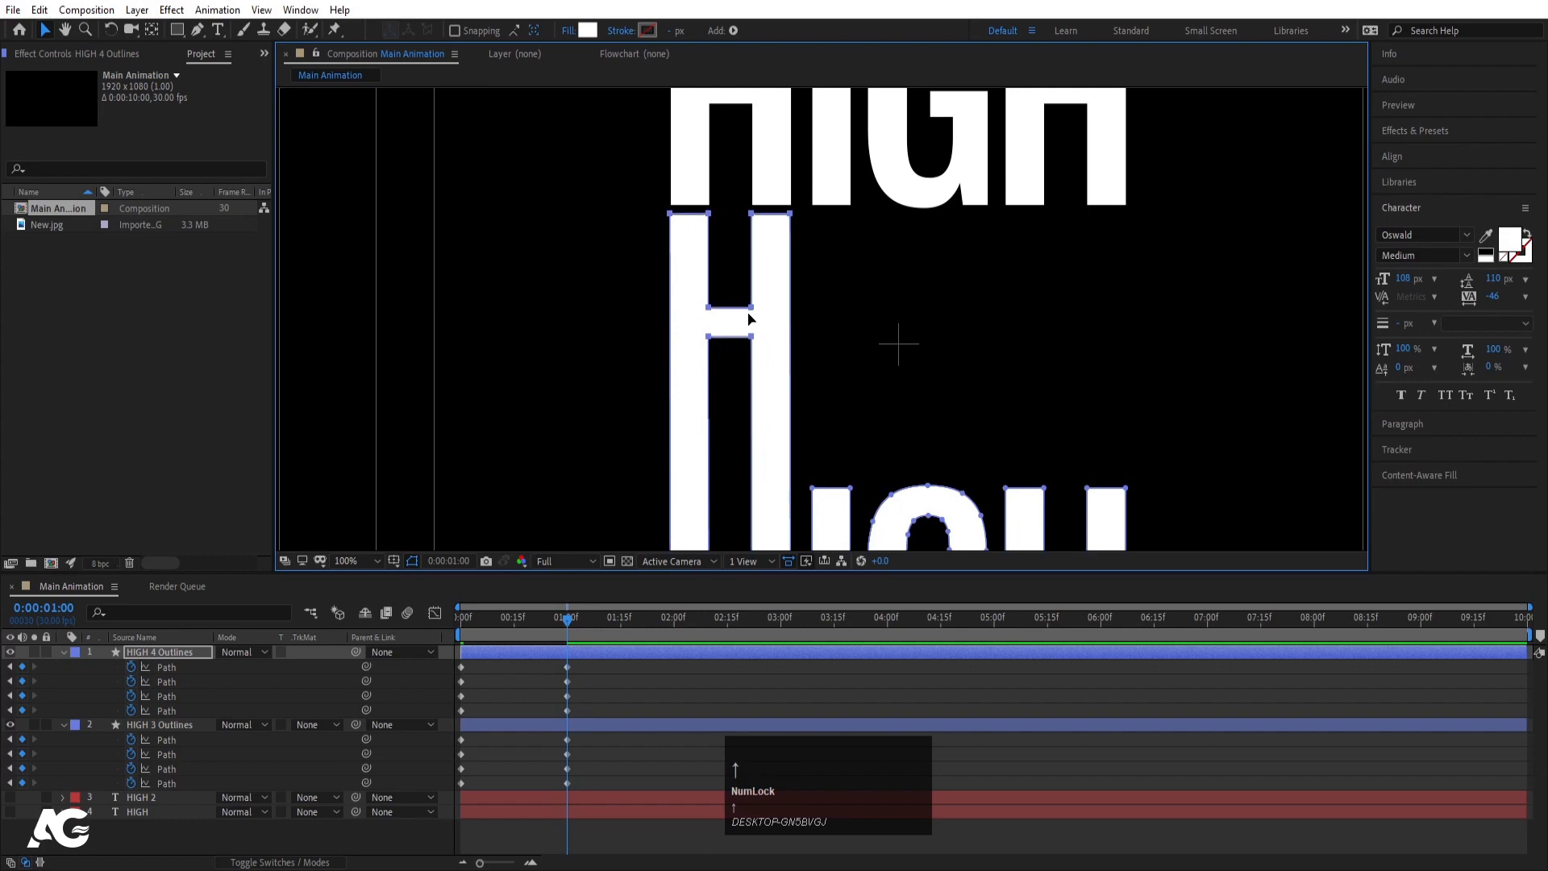
Shift the stretched H's crossbar points down toward the middle of the letter.
{"action": "left_click_drag", "start_coordinate": [643, 288], "coordinate": [755, 417]}
{"action": "scroll", "coordinate": [811, 392], "scroll_direction": "down", "scroll_amount": 2}
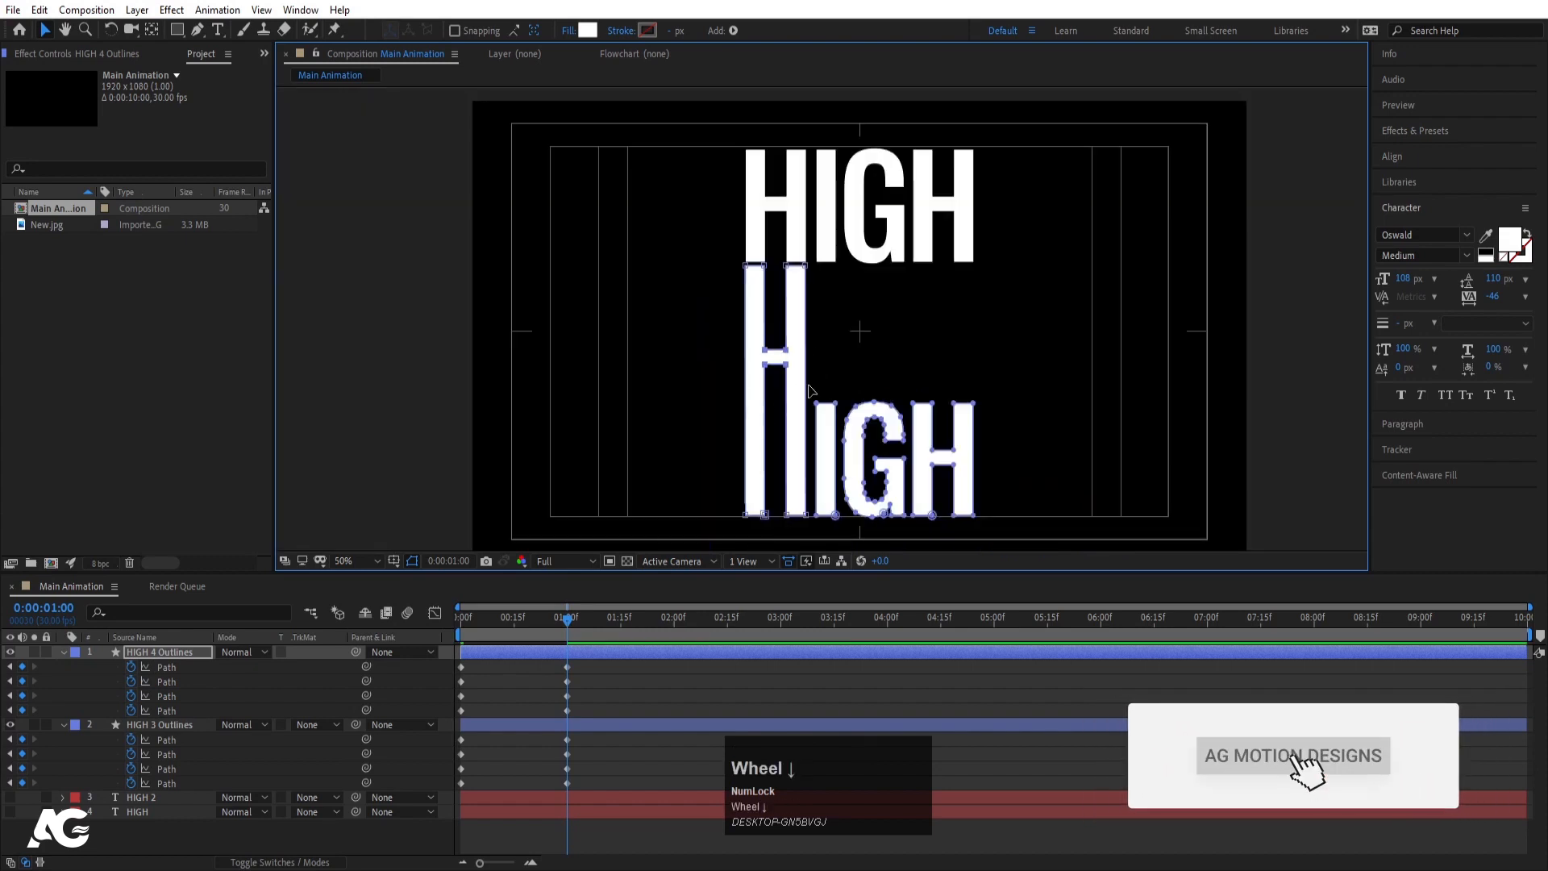
{"action": "left_click_drag", "start_coordinate": [786, 366], "coordinate": [789, 380]}
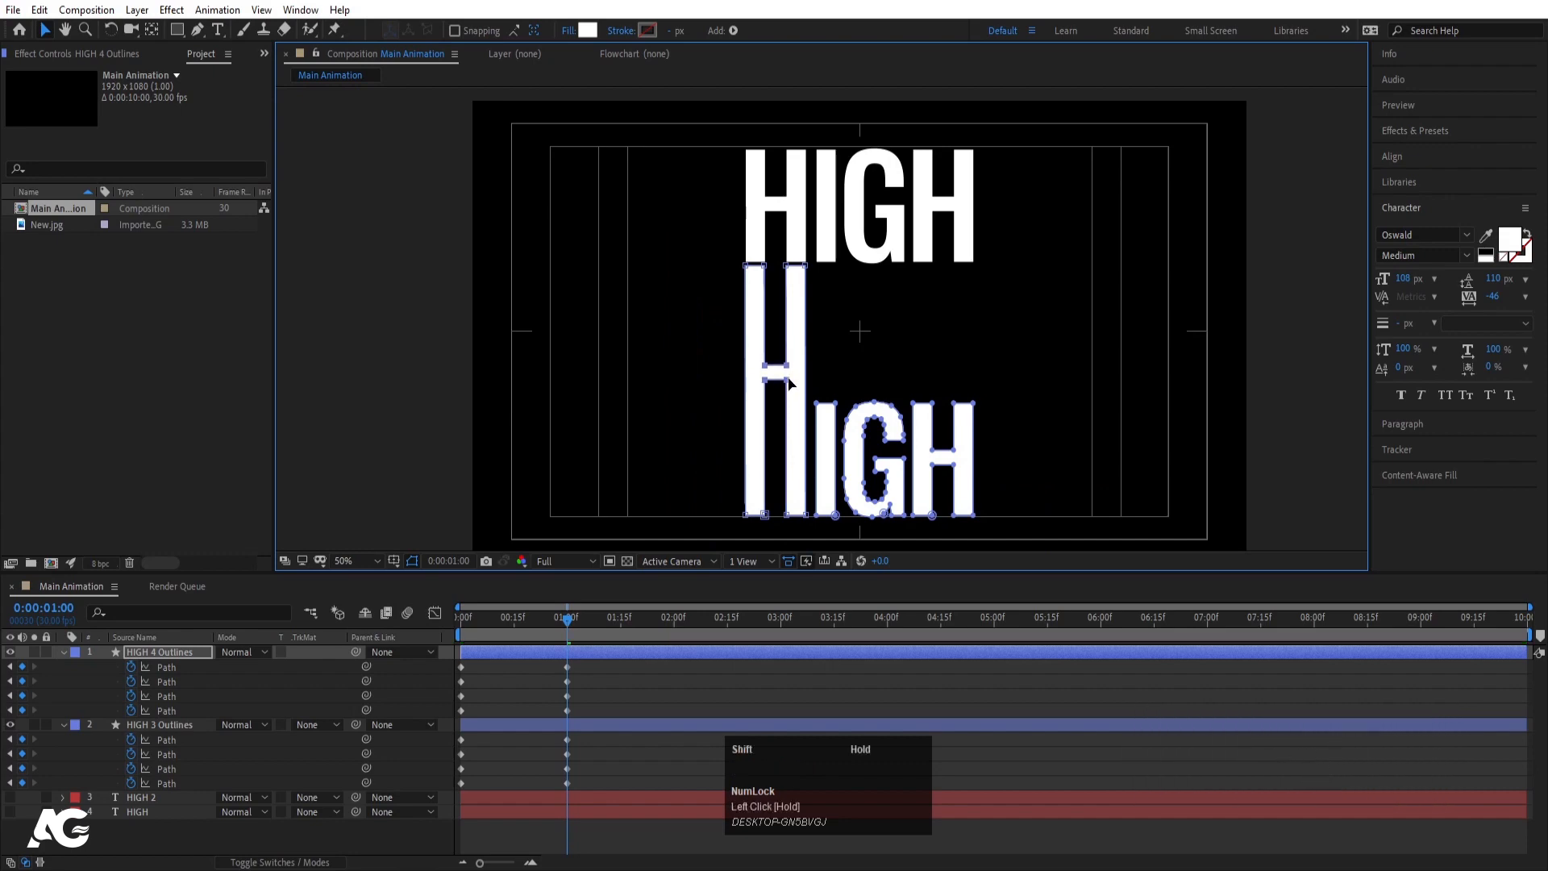
{"action": "left_click", "coordinate": [596, 675]}
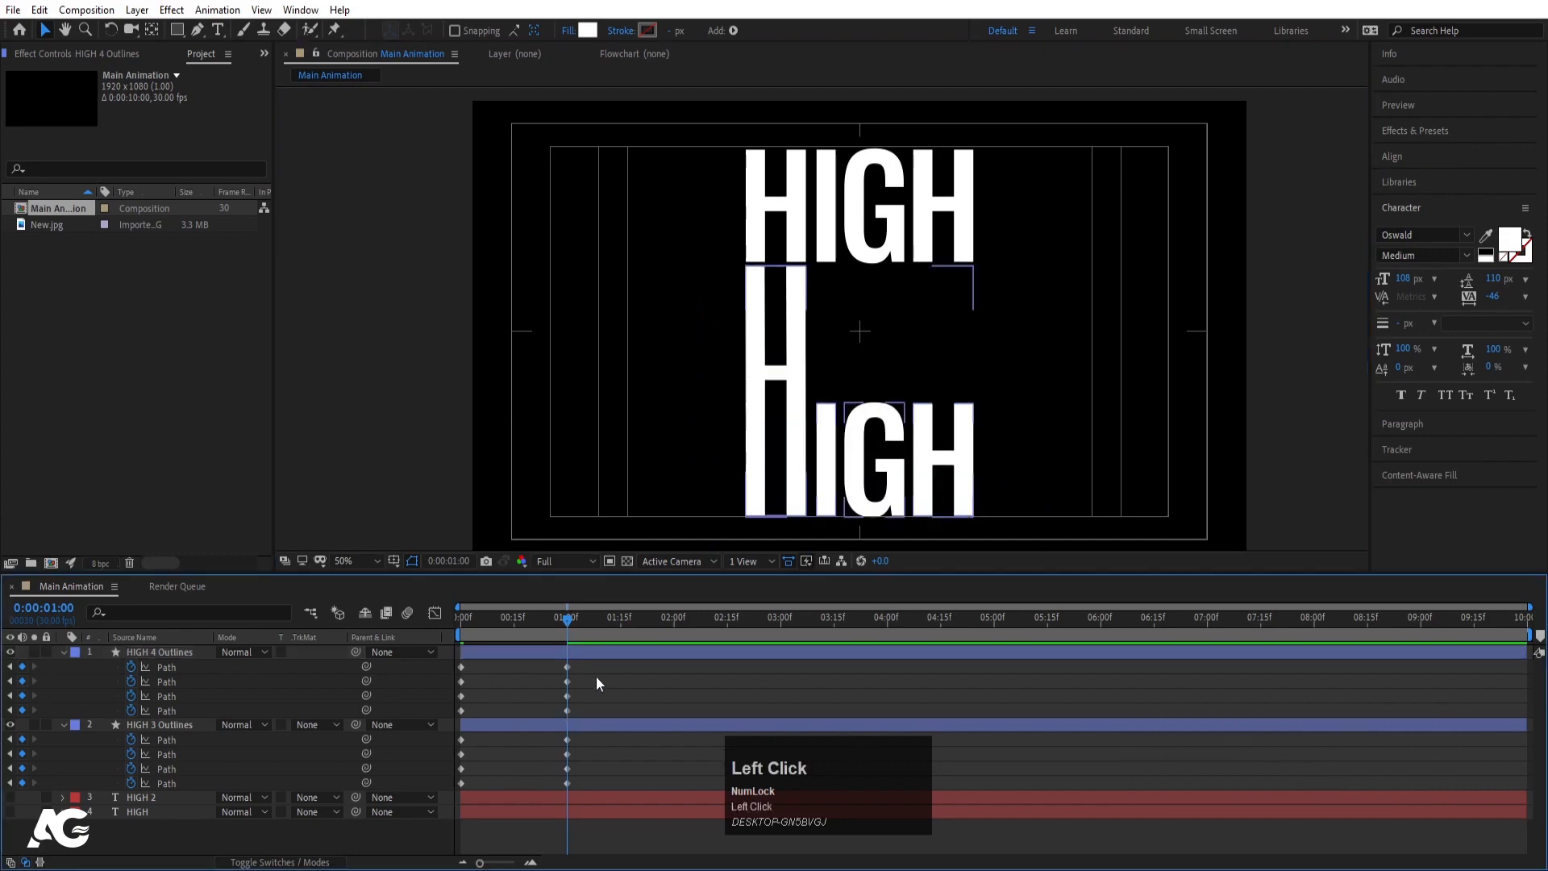
Stretch the lower end of the upper word's I down to just above the lower word's I.
{"action": "left_click", "coordinate": [574, 717]}
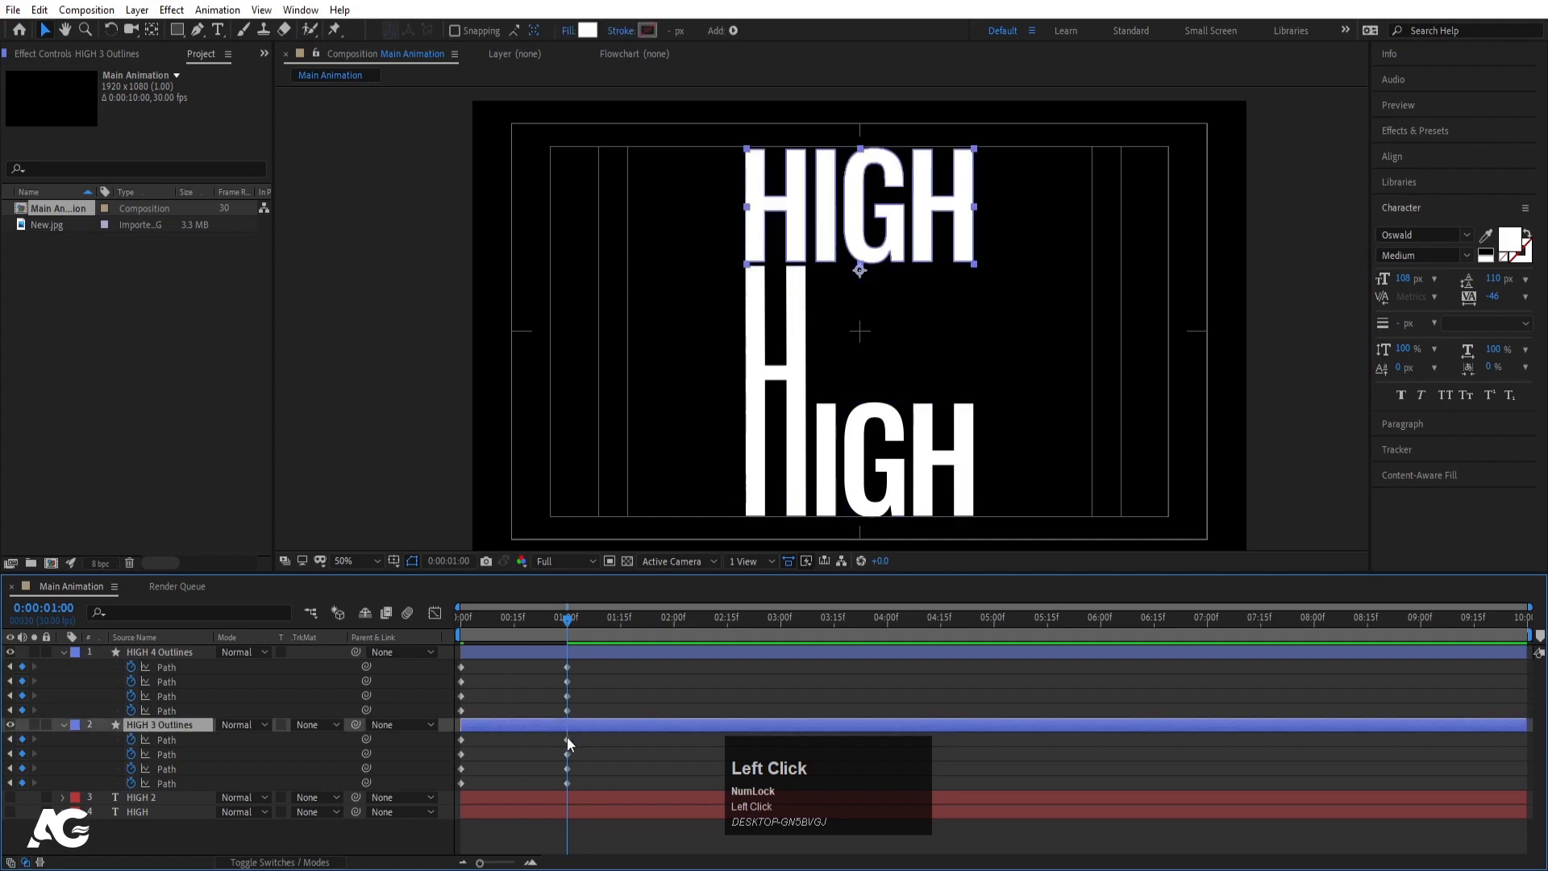
{"action": "left_click", "coordinate": [567, 739]}
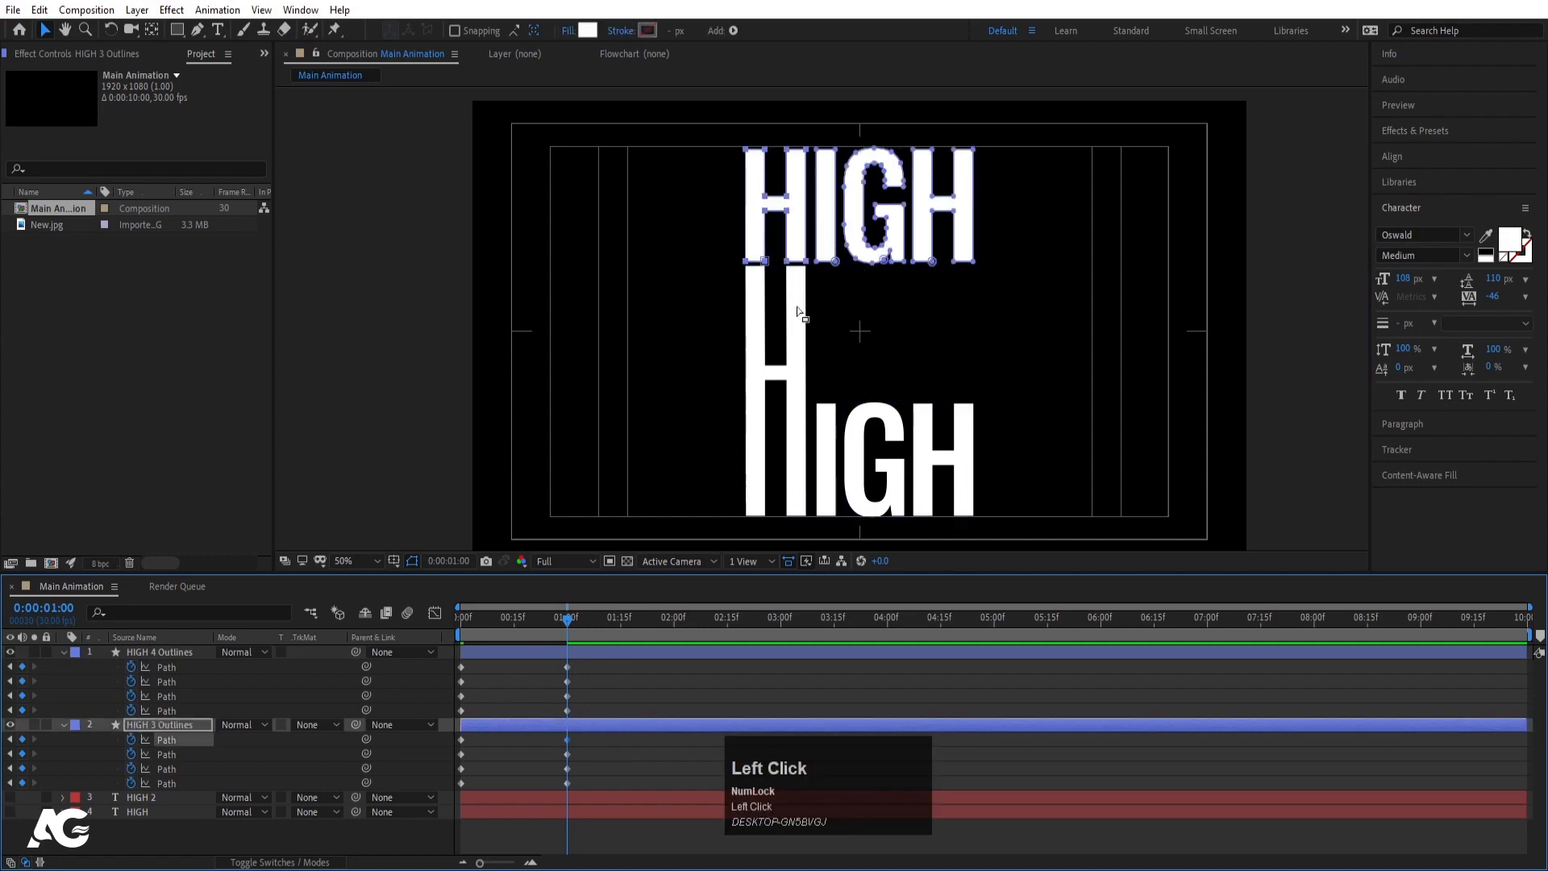
{"action": "scroll", "coordinate": [806, 234], "scroll_direction": "up", "scroll_amount": 3}
{"action": "left_click", "coordinate": [834, 267]}
{"action": "left_click_drag", "start_coordinate": [831, 260], "coordinate": [847, 435]}
{"action": "scroll", "coordinate": [810, 398], "scroll_direction": "down", "scroll_amount": 3}
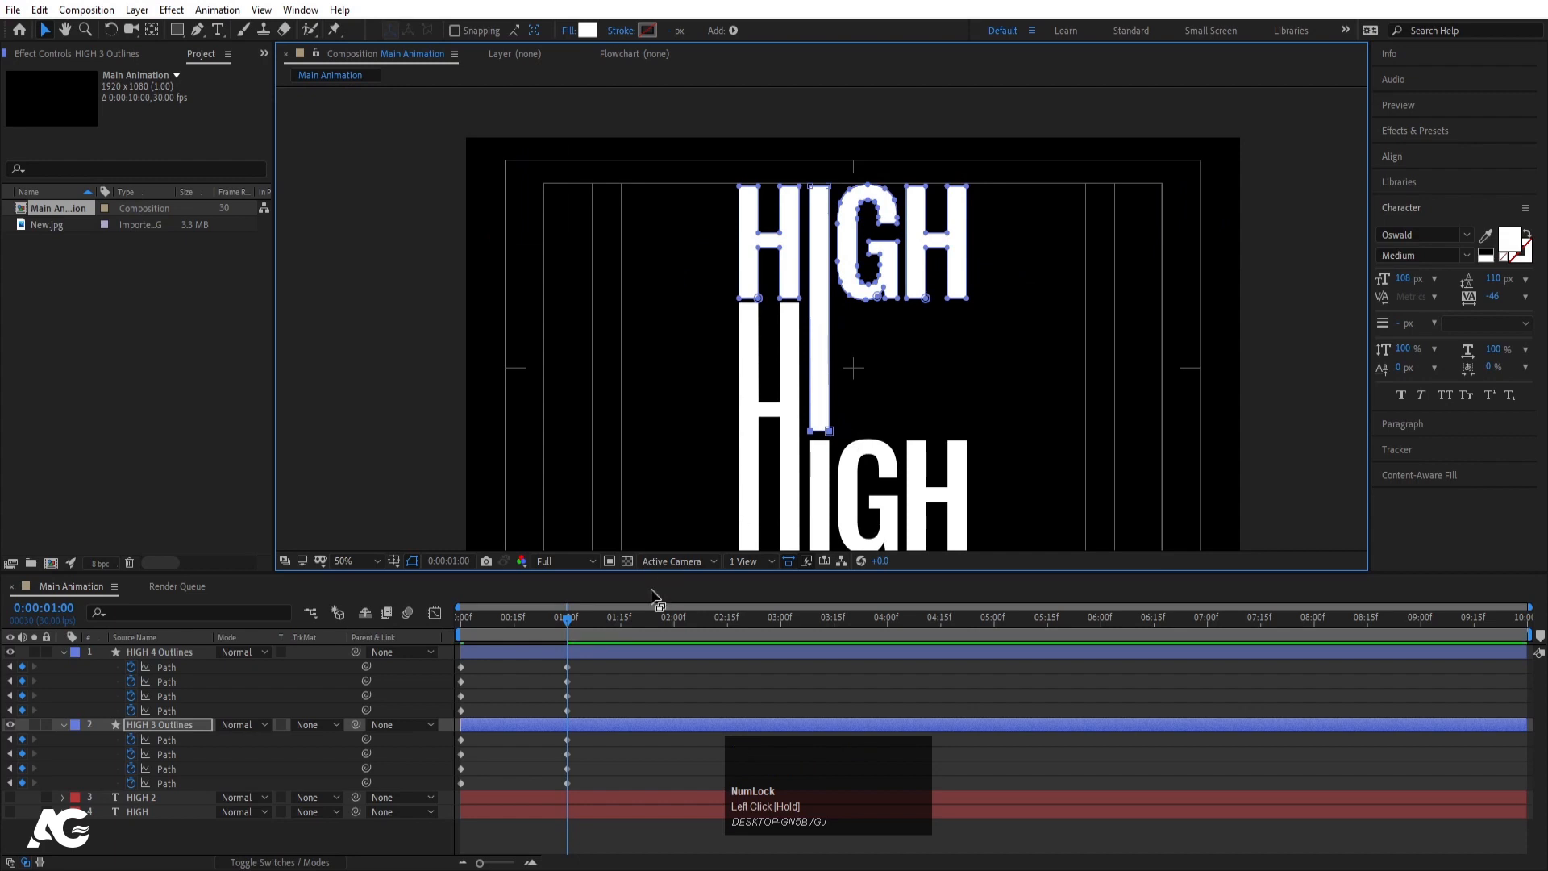
Stretch the upper curve of the lower word's G up to just beneath the upper word.
{"action": "left_click", "coordinate": [589, 652]}
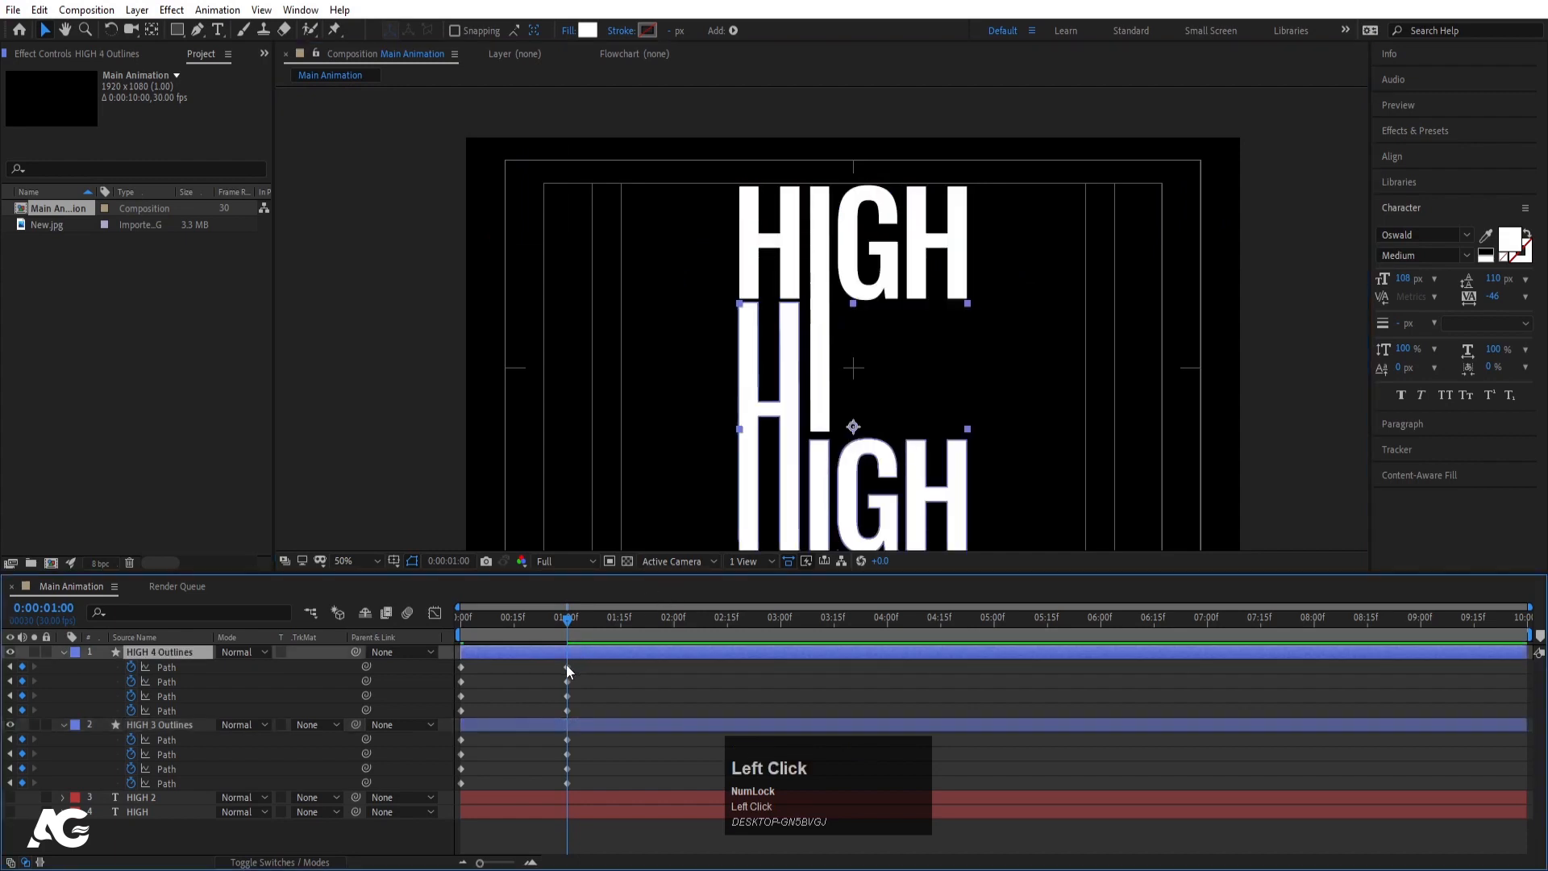
{"action": "left_click", "coordinate": [567, 667]}
{"action": "scroll", "coordinate": [778, 417], "scroll_direction": "up", "scroll_amount": 2}
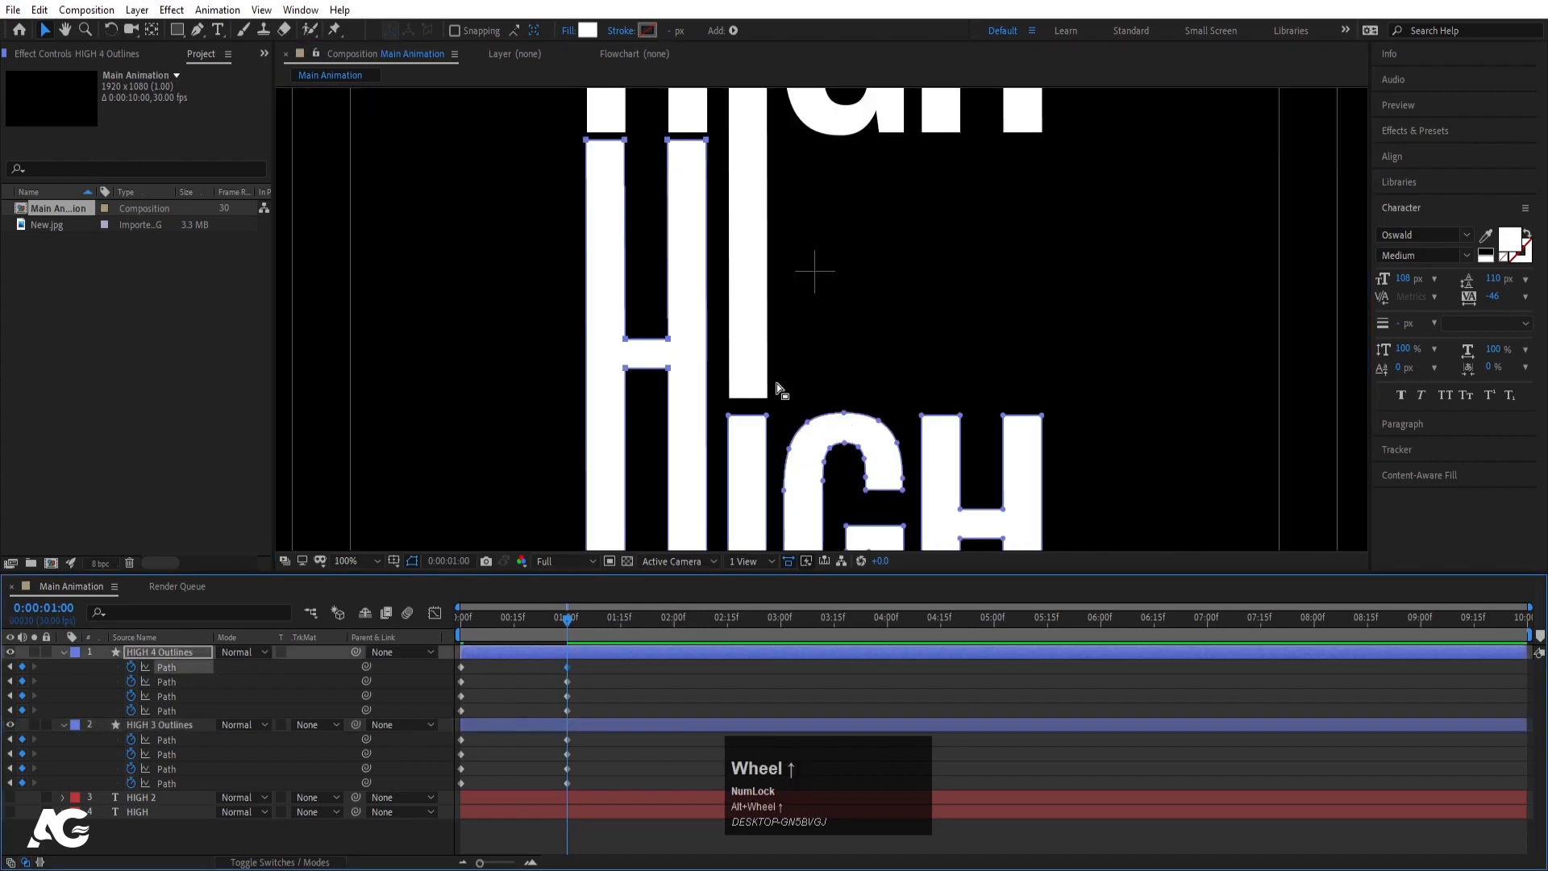
{"action": "left_click_drag", "start_coordinate": [777, 383], "coordinate": [911, 225]}
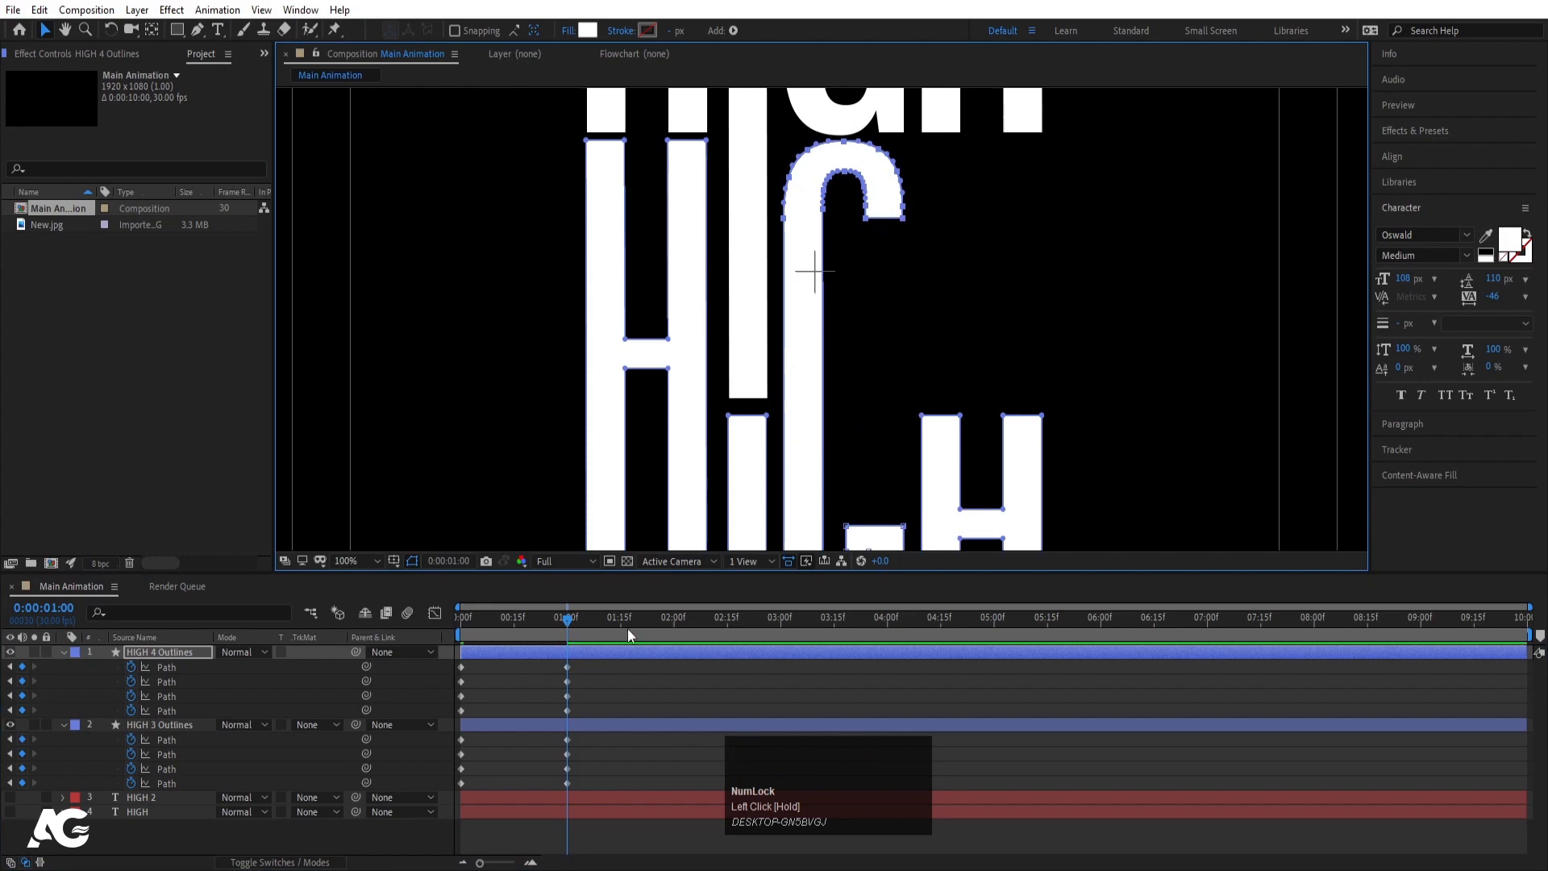
Nudge the lower end of the upper word's stretched I down to narrow the gap above the lower I.
{"action": "left_click", "coordinate": [567, 750]}
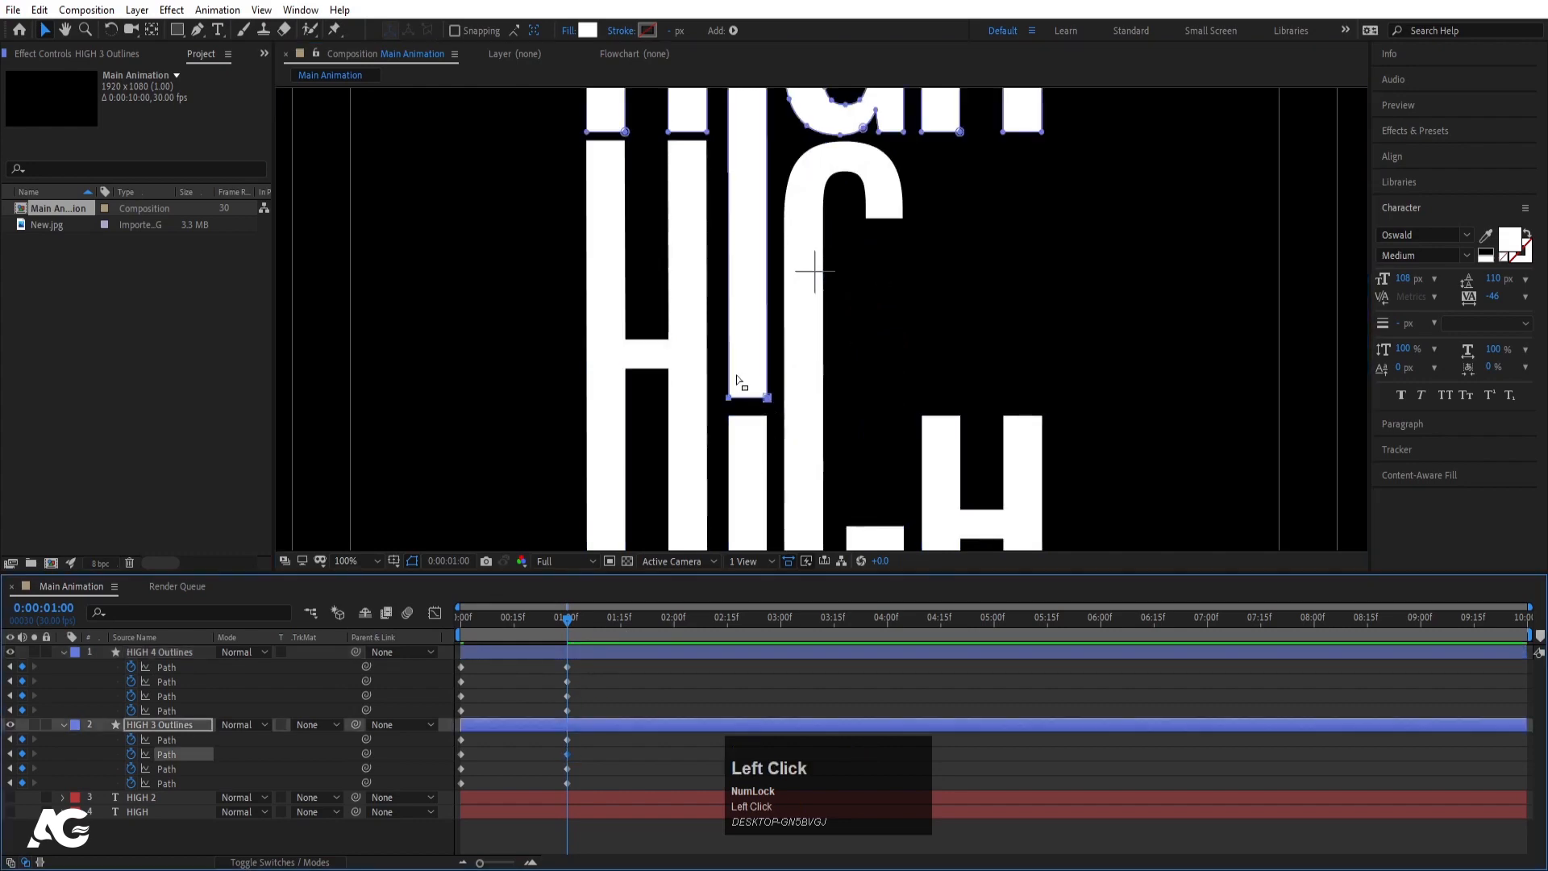
{"action": "left_click_drag", "start_coordinate": [722, 370], "coordinate": [788, 415]}
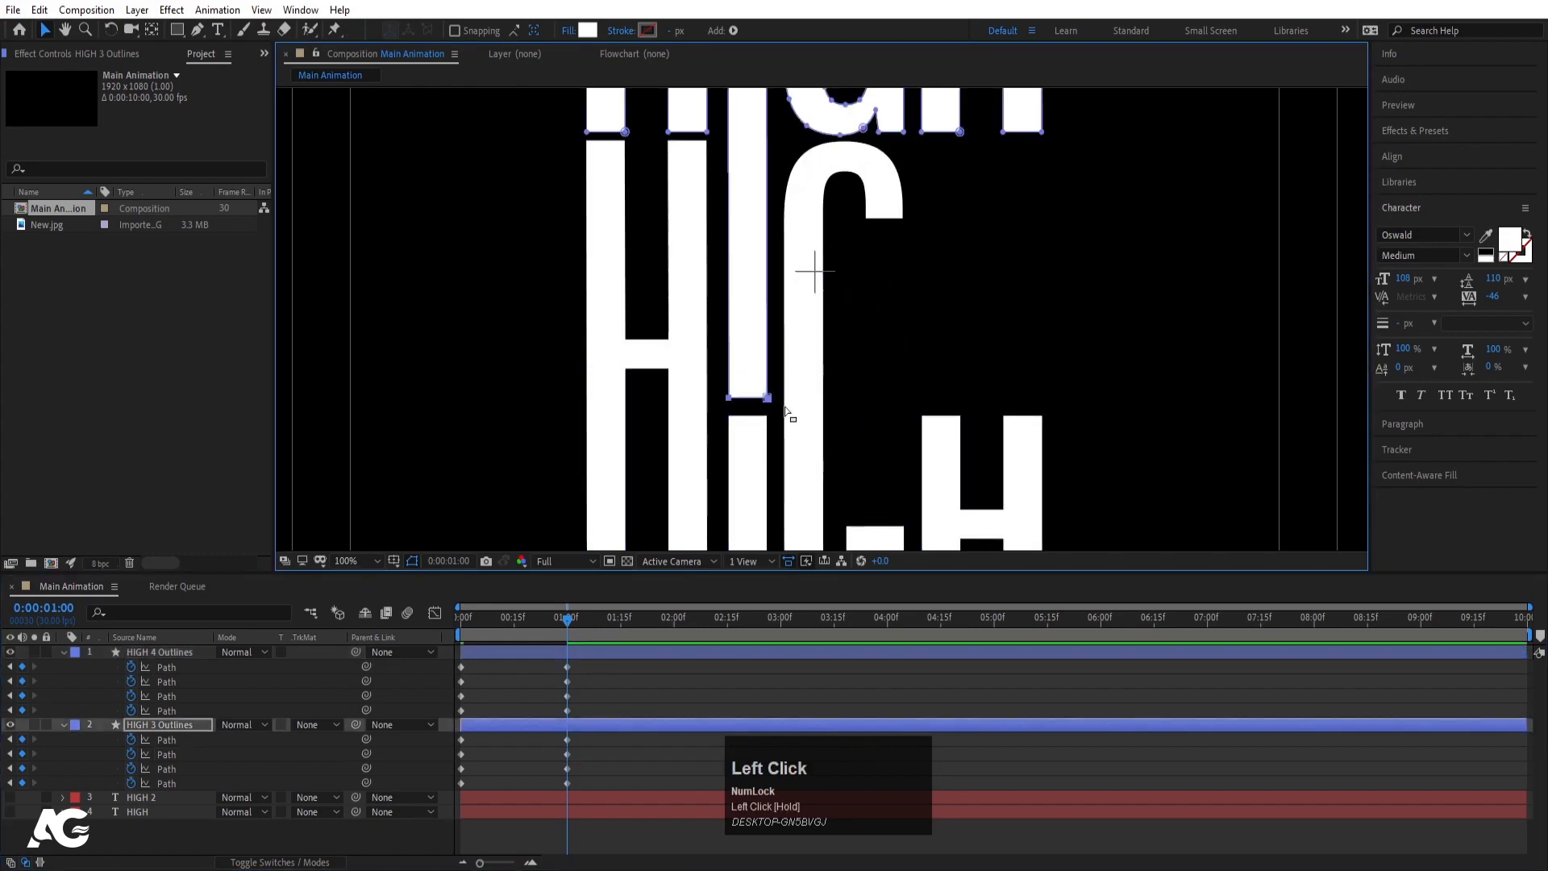
{"action": "key", "text": "Down"}
{"action": "key", "text": "Down"}
{"action": "key", "text": "Down"}
{"action": "key", "text": "Down"}
{"action": "key", "text": "Down"}
{"action": "key", "text": "Down"}
{"action": "key", "text": "Down"}
{"action": "key", "text": "Down"}
{"action": "key", "text": "Down"}
{"action": "key", "text": "Down"}
{"action": "key", "text": "Down"}
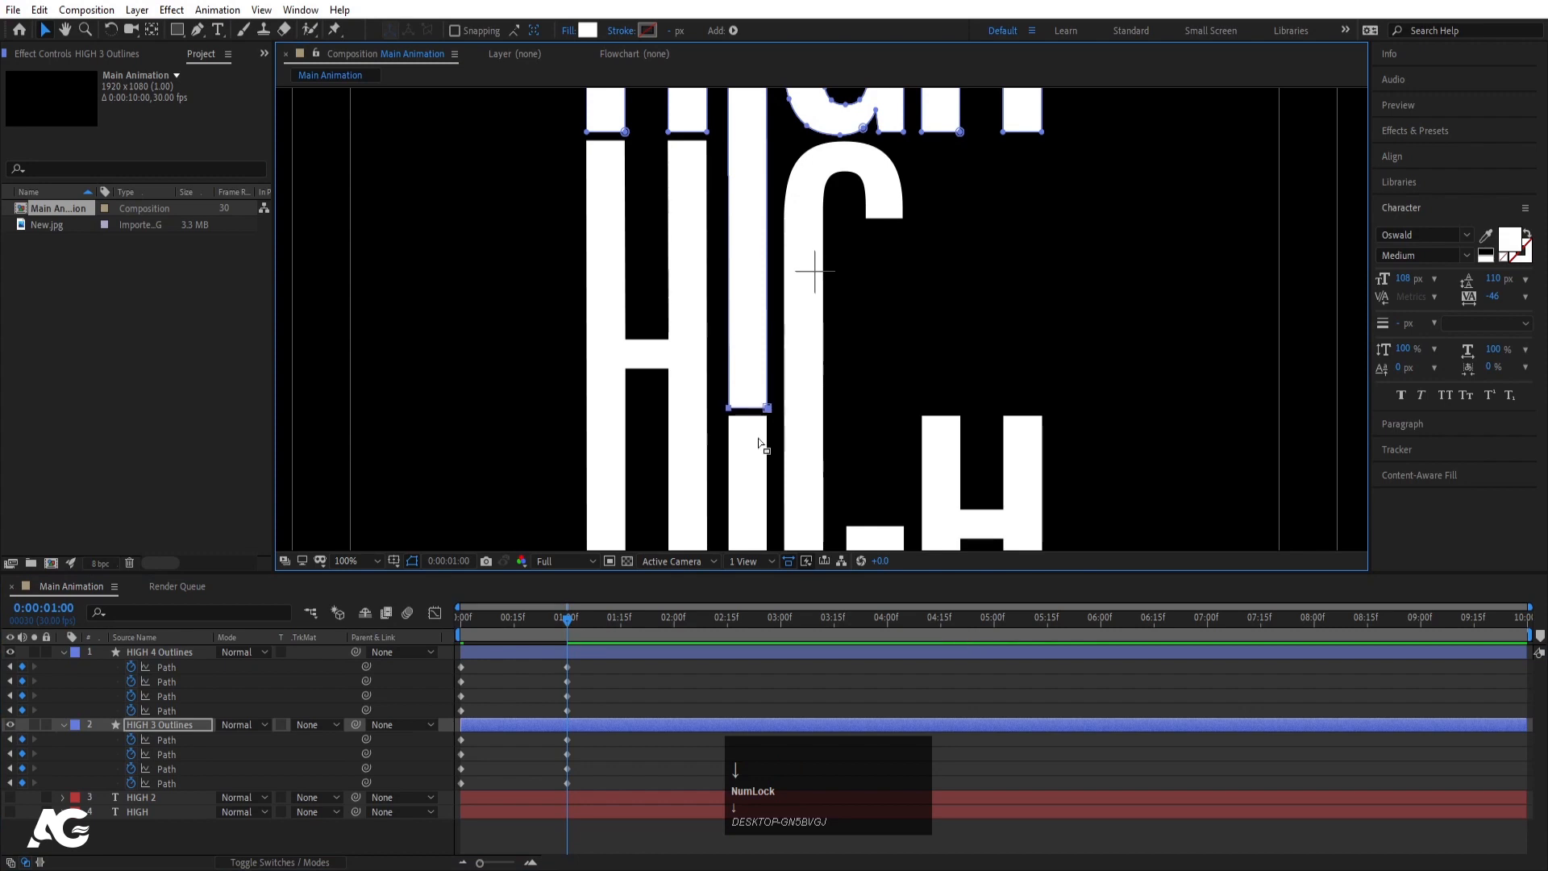
{"action": "left_click", "coordinate": [626, 681]}
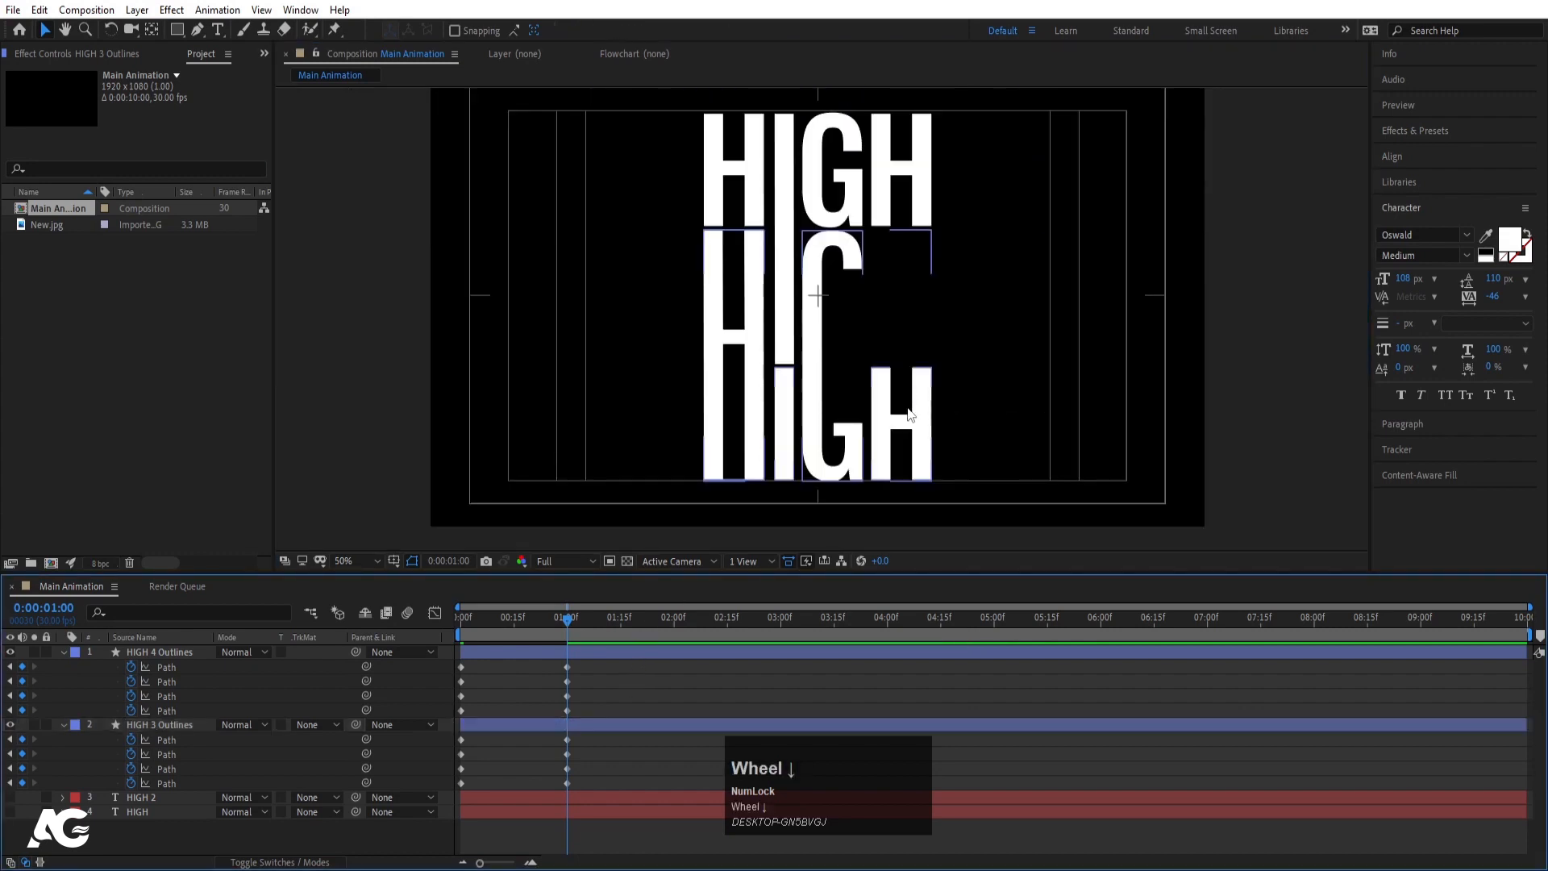
Stretch the upper word's last H down to just above the lower word's last H, and place its crossbar mid-height.
{"action": "left_click", "coordinate": [910, 414]}
{"action": "left_click", "coordinate": [765, 394]}
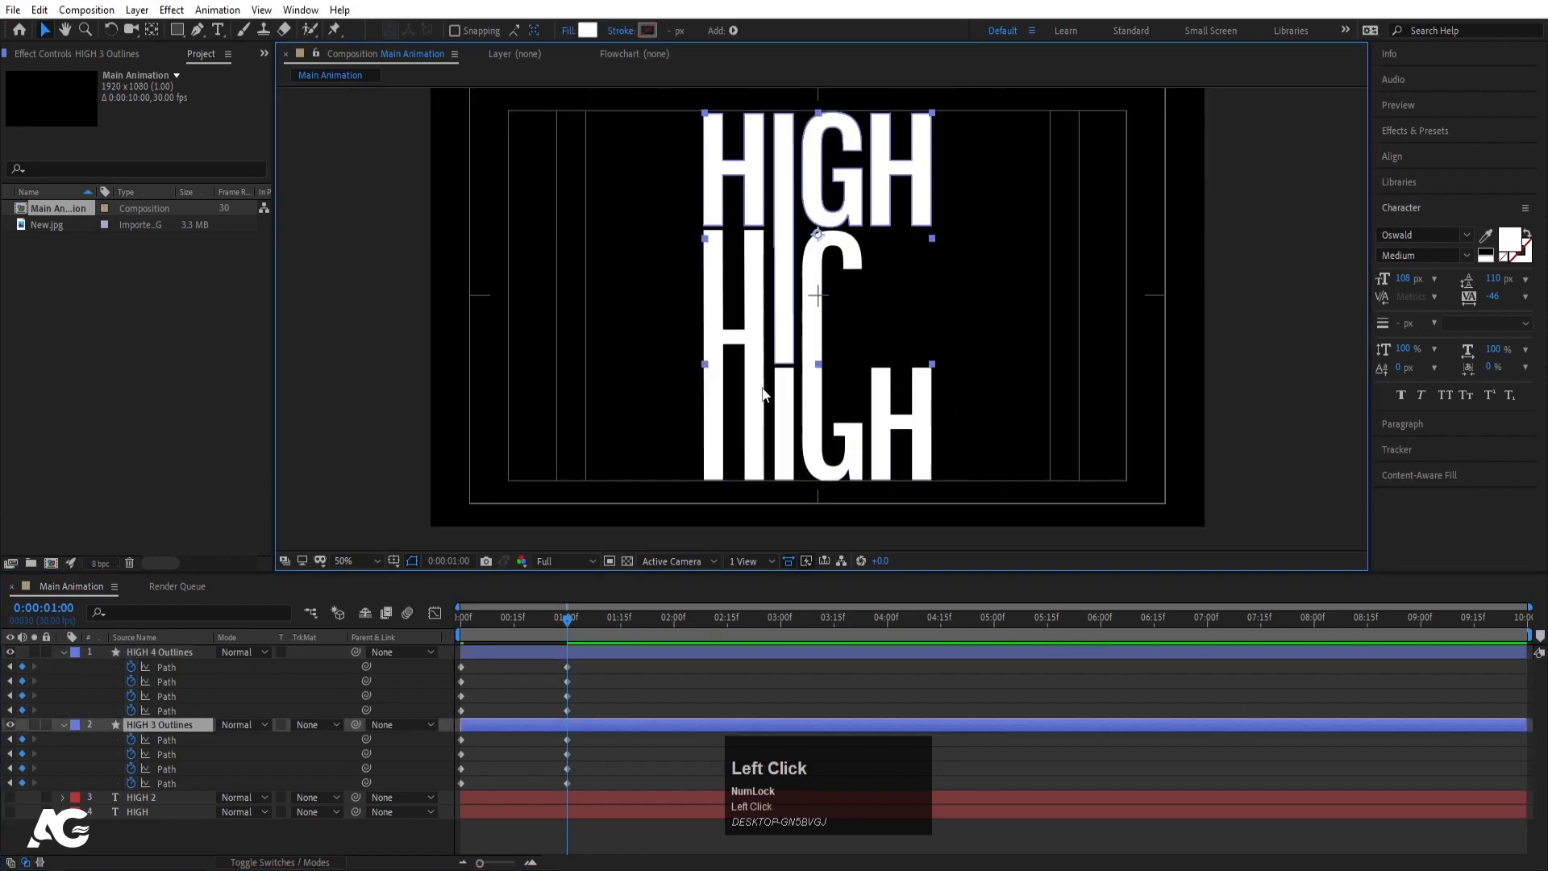
{"action": "left_click", "coordinate": [565, 739]}
{"action": "left_click_drag", "start_coordinate": [961, 251], "coordinate": [912, 335]}
{"action": "scroll", "coordinate": [910, 331], "scroll_direction": "up", "scroll_amount": 4}
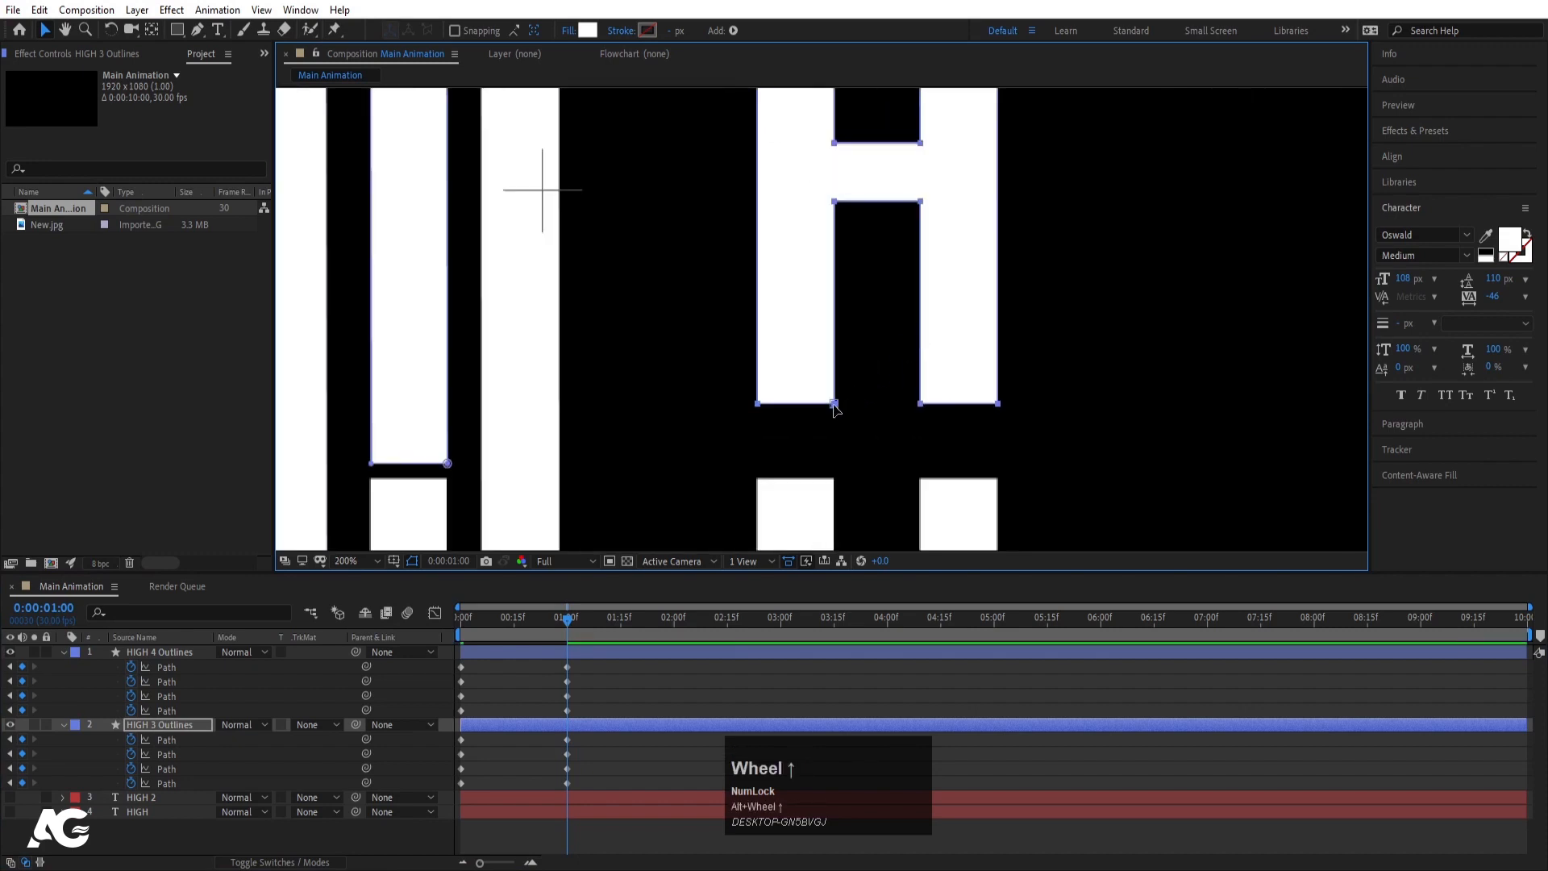
{"action": "left_click_drag", "start_coordinate": [835, 409], "coordinate": [835, 462]}
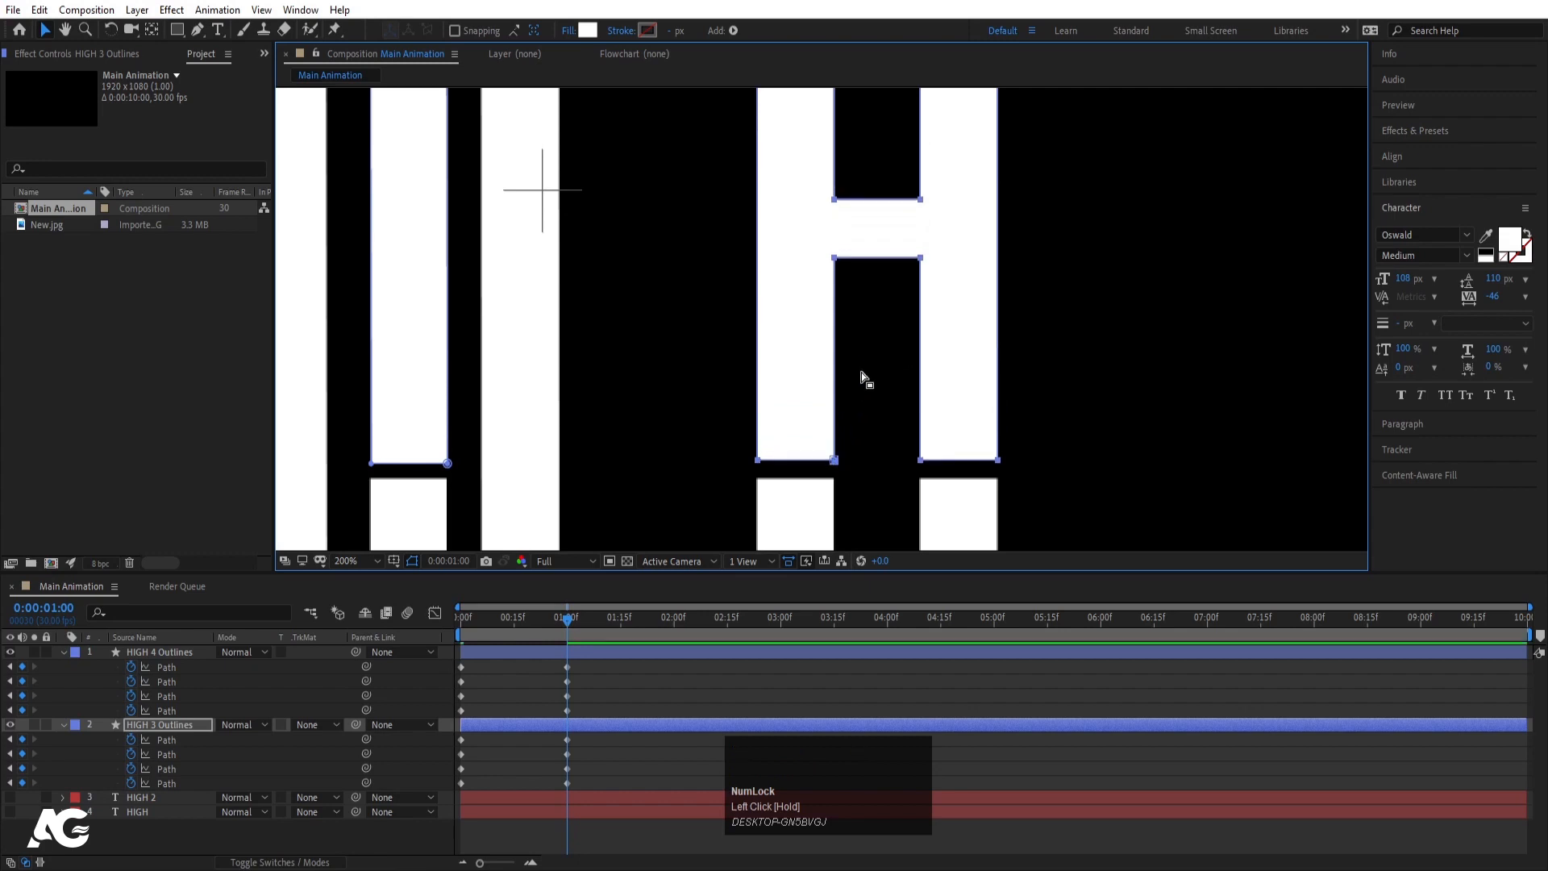
{"action": "scroll", "coordinate": [861, 372], "scroll_direction": "down", "scroll_amount": 4}
{"action": "left_click_drag", "start_coordinate": [791, 271], "coordinate": [847, 237]}
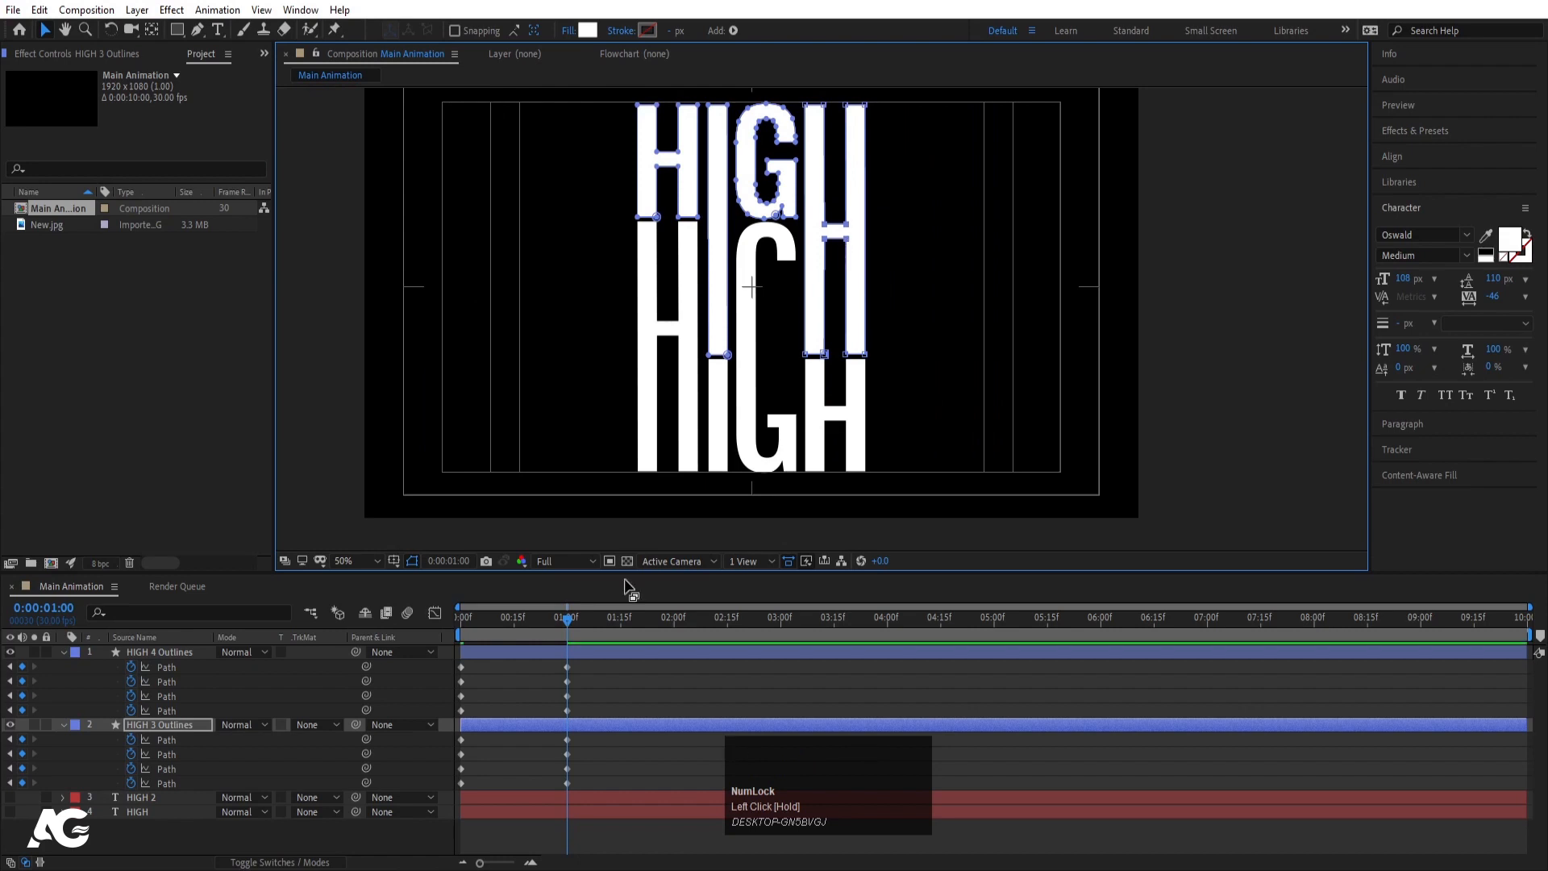
{"action": "left_click", "coordinate": [608, 713]}
Fit the composition in the viewer and preview the letter animation from the first frame.
{"action": "left_click_drag", "start_coordinate": [485, 624], "coordinate": [366, 642]}
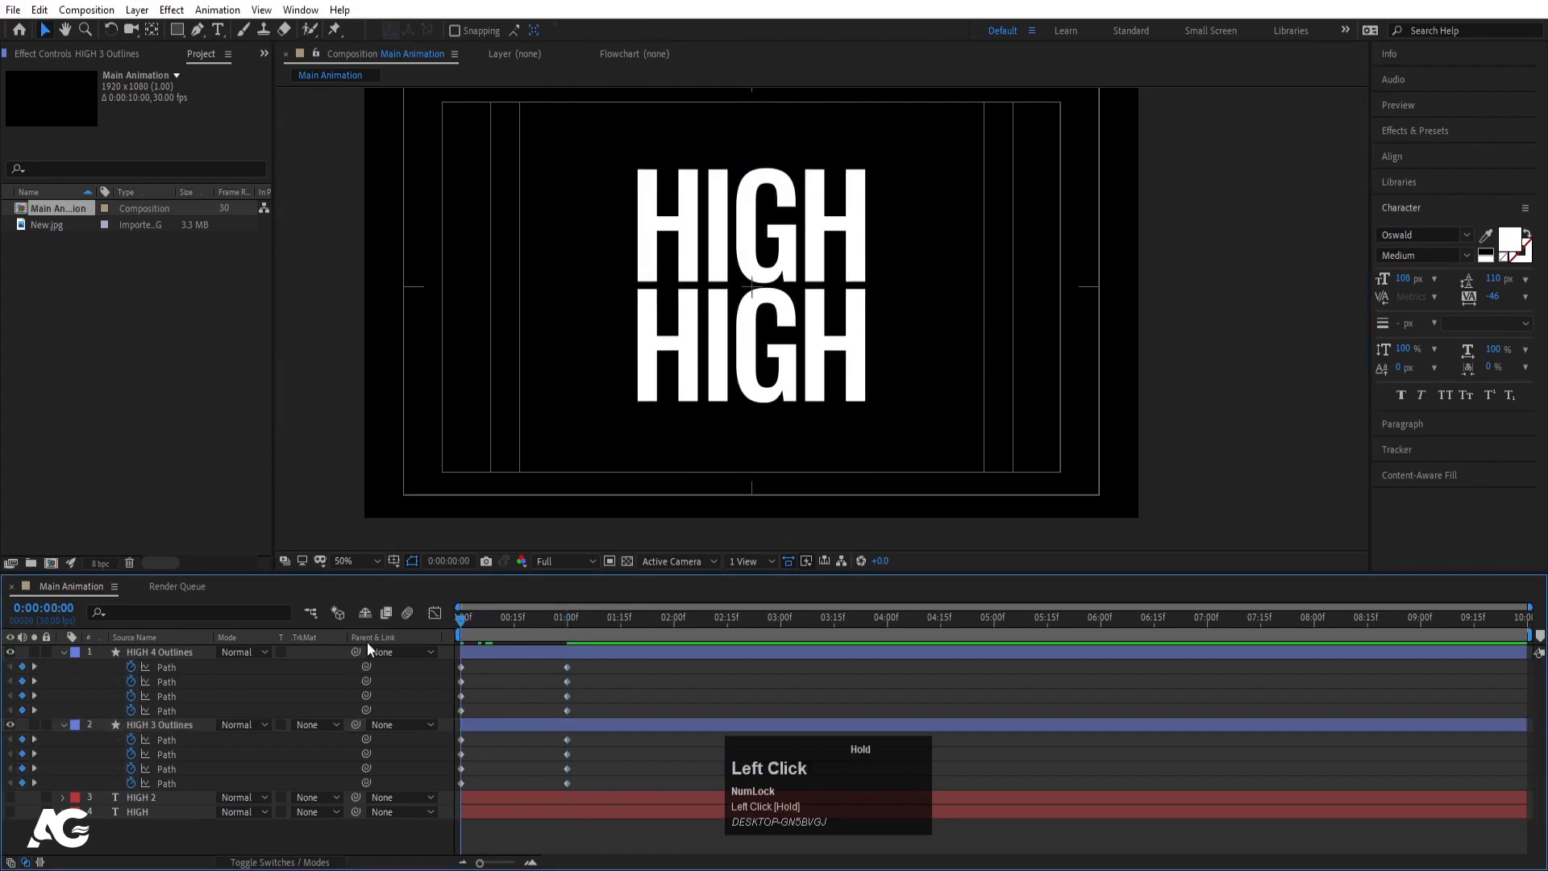
{"action": "left_click", "coordinate": [347, 561]}
{"action": "left_click", "coordinate": [364, 256]}
{"action": "key", "text": "space"}
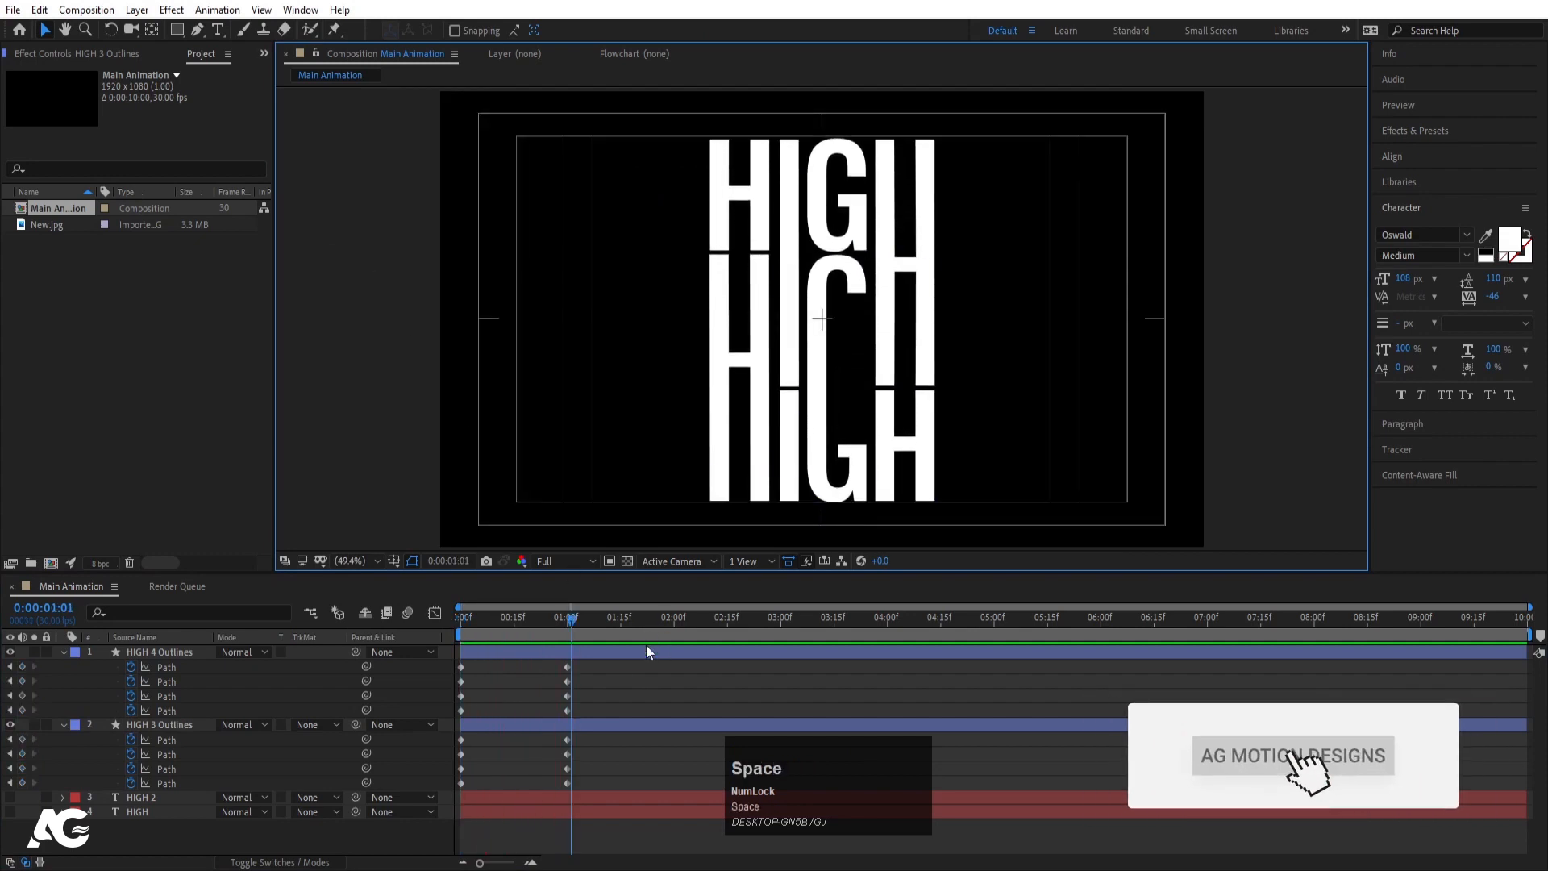
Apply Easy Ease to all path keyframes of the HIGH 3 and HIGH 4 outline layers.
{"action": "left_click", "coordinate": [629, 682]}
{"action": "left_click_drag", "start_coordinate": [613, 672], "coordinate": [420, 816]}
{"action": "key", "text": "F9"}
Lengthen the incoming ease influence of the one-second path keyframes in the speed graph for a longer slow-down.
{"action": "left_click", "coordinate": [434, 613]}
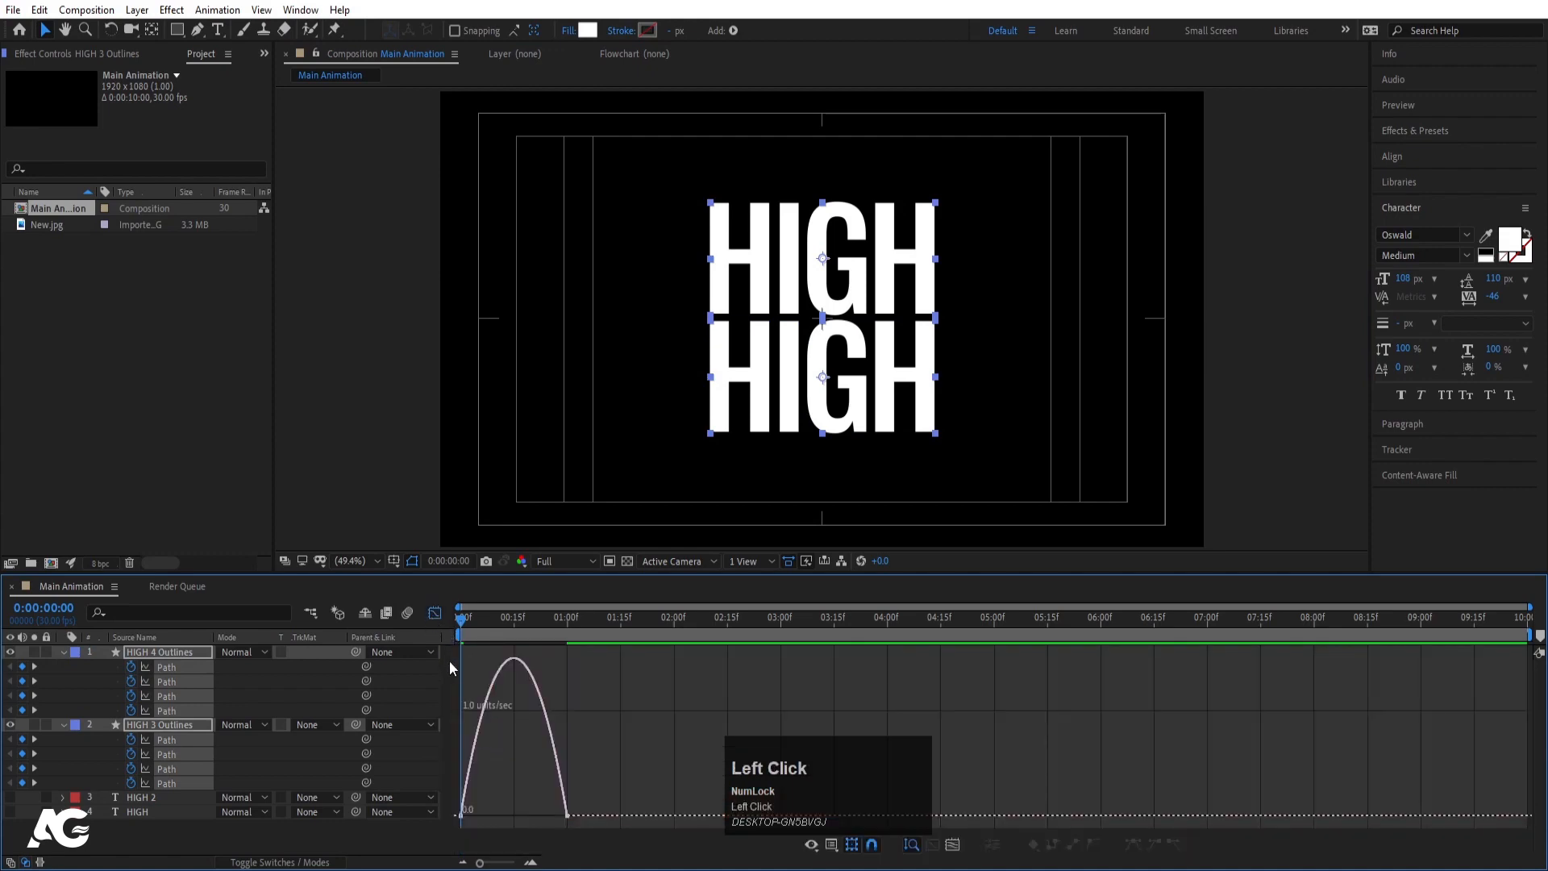
{"action": "left_click_drag", "start_coordinate": [646, 775], "coordinate": [416, 846]}
{"action": "key", "text": "equal"}
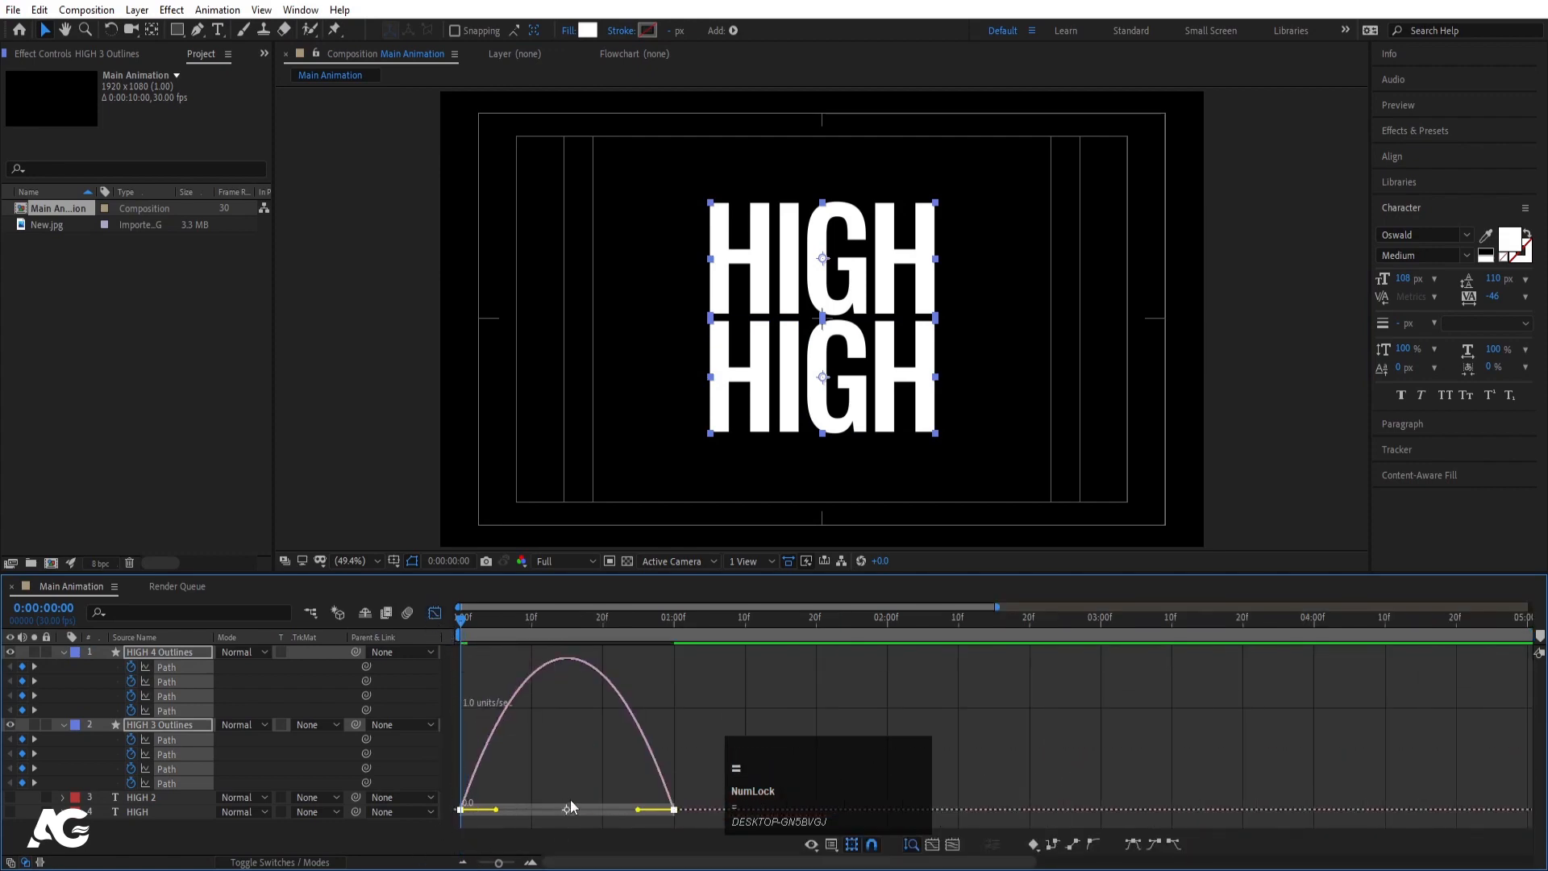
{"action": "left_click_drag", "start_coordinate": [638, 808], "coordinate": [560, 817]}
{"action": "left_click", "coordinate": [436, 613]}
Play back the eased letter animation to check how the words split.
{"action": "key", "text": "space"}
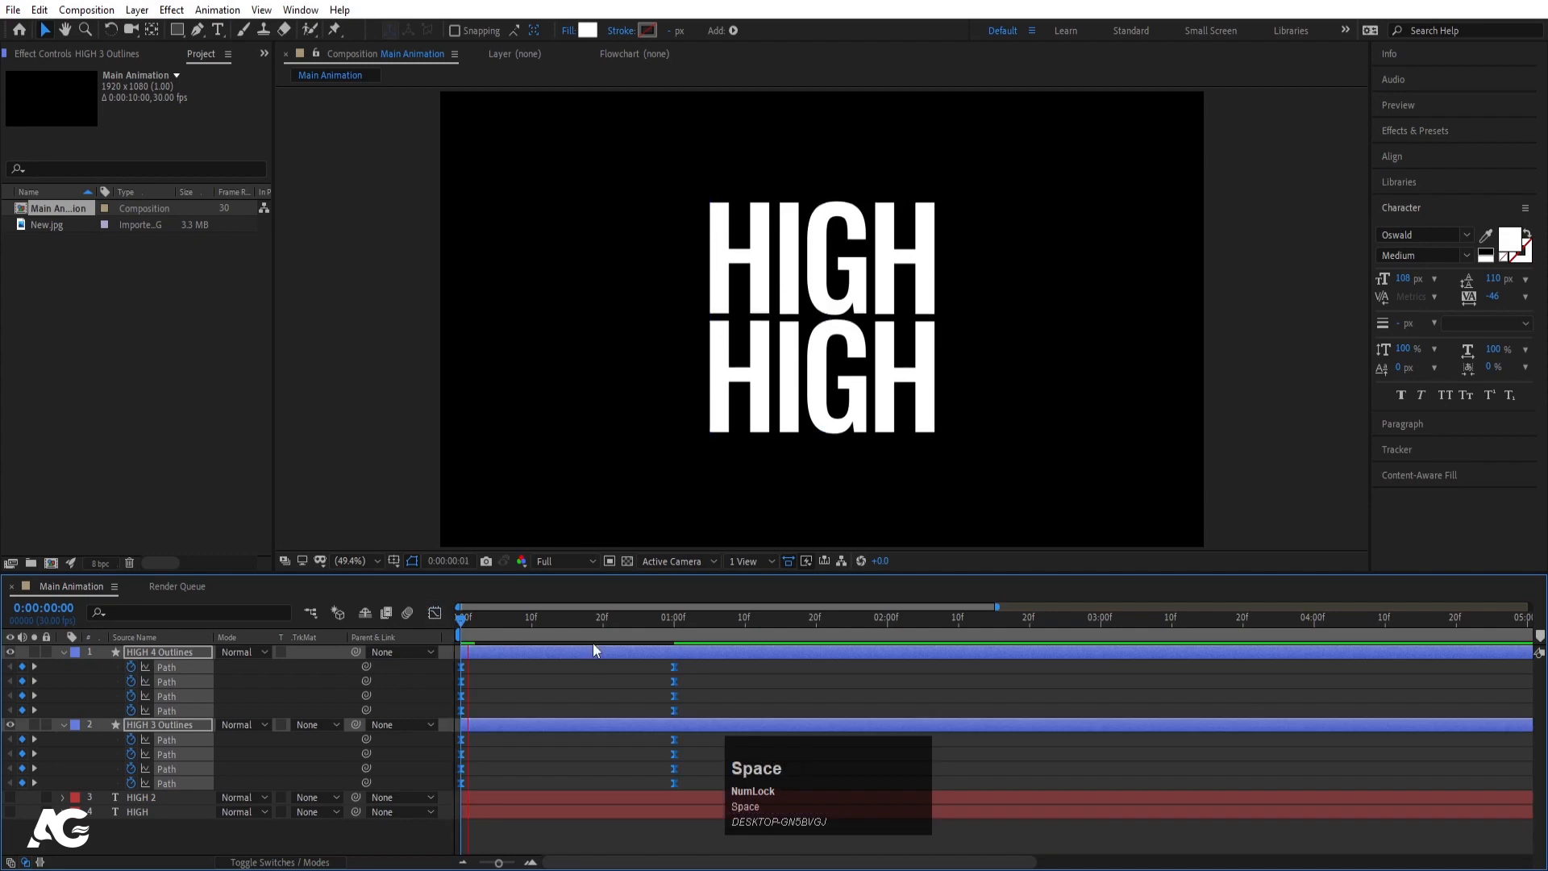
{"action": "left_click", "coordinate": [591, 640]}
{"action": "key", "text": "space"}
{"action": "left_click", "coordinate": [515, 686]}
Try delaying both path keyframes of the lower word's first H.
{"action": "left_click", "coordinate": [185, 666]}
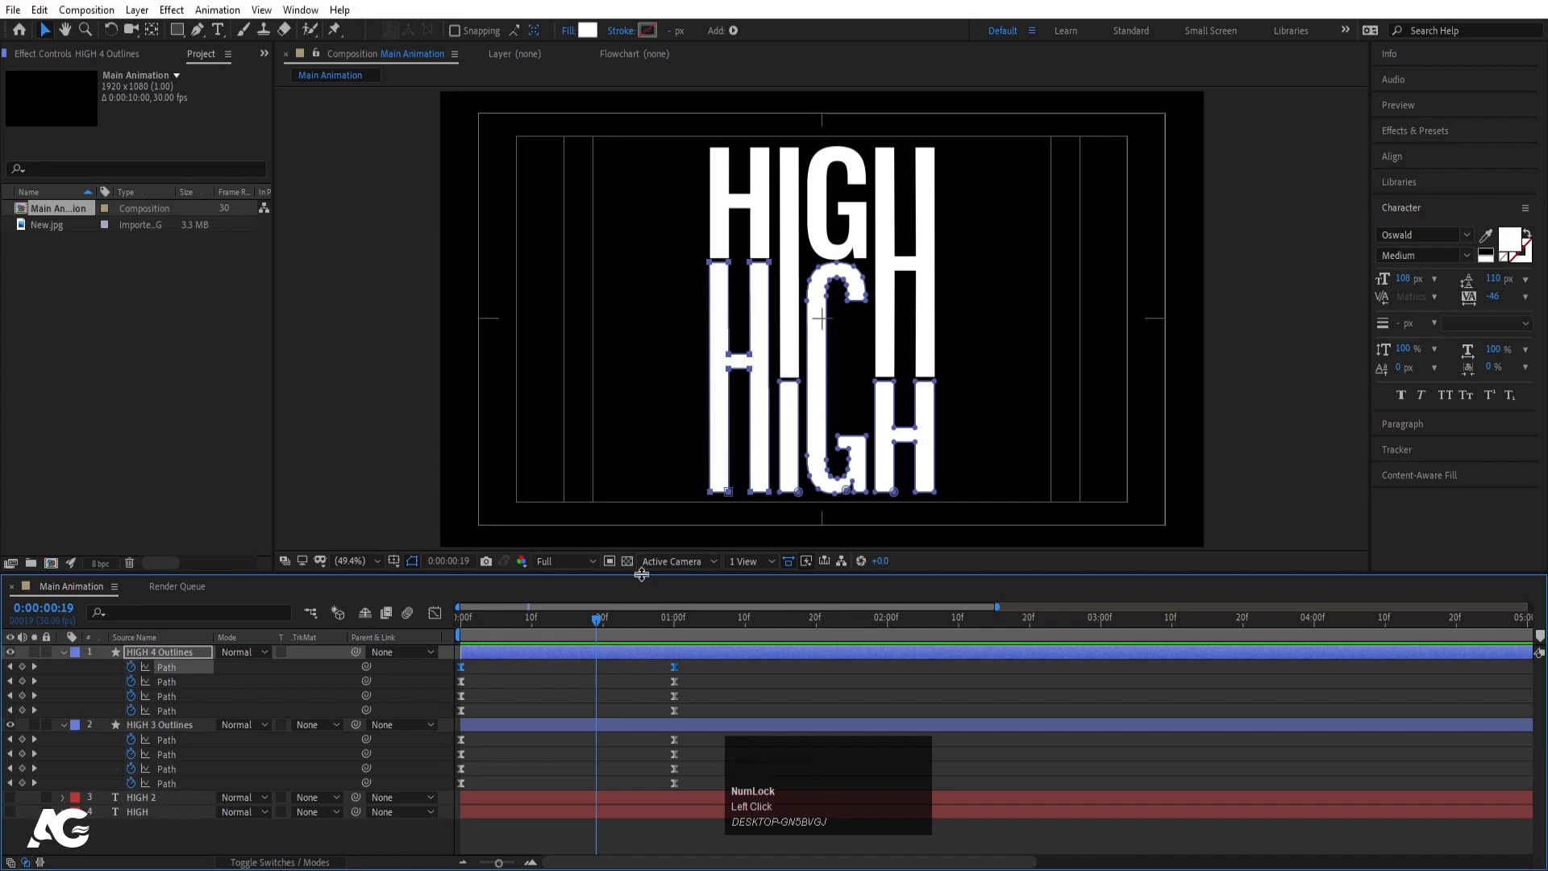
{"action": "left_click_drag", "start_coordinate": [674, 666], "coordinate": [758, 665]}
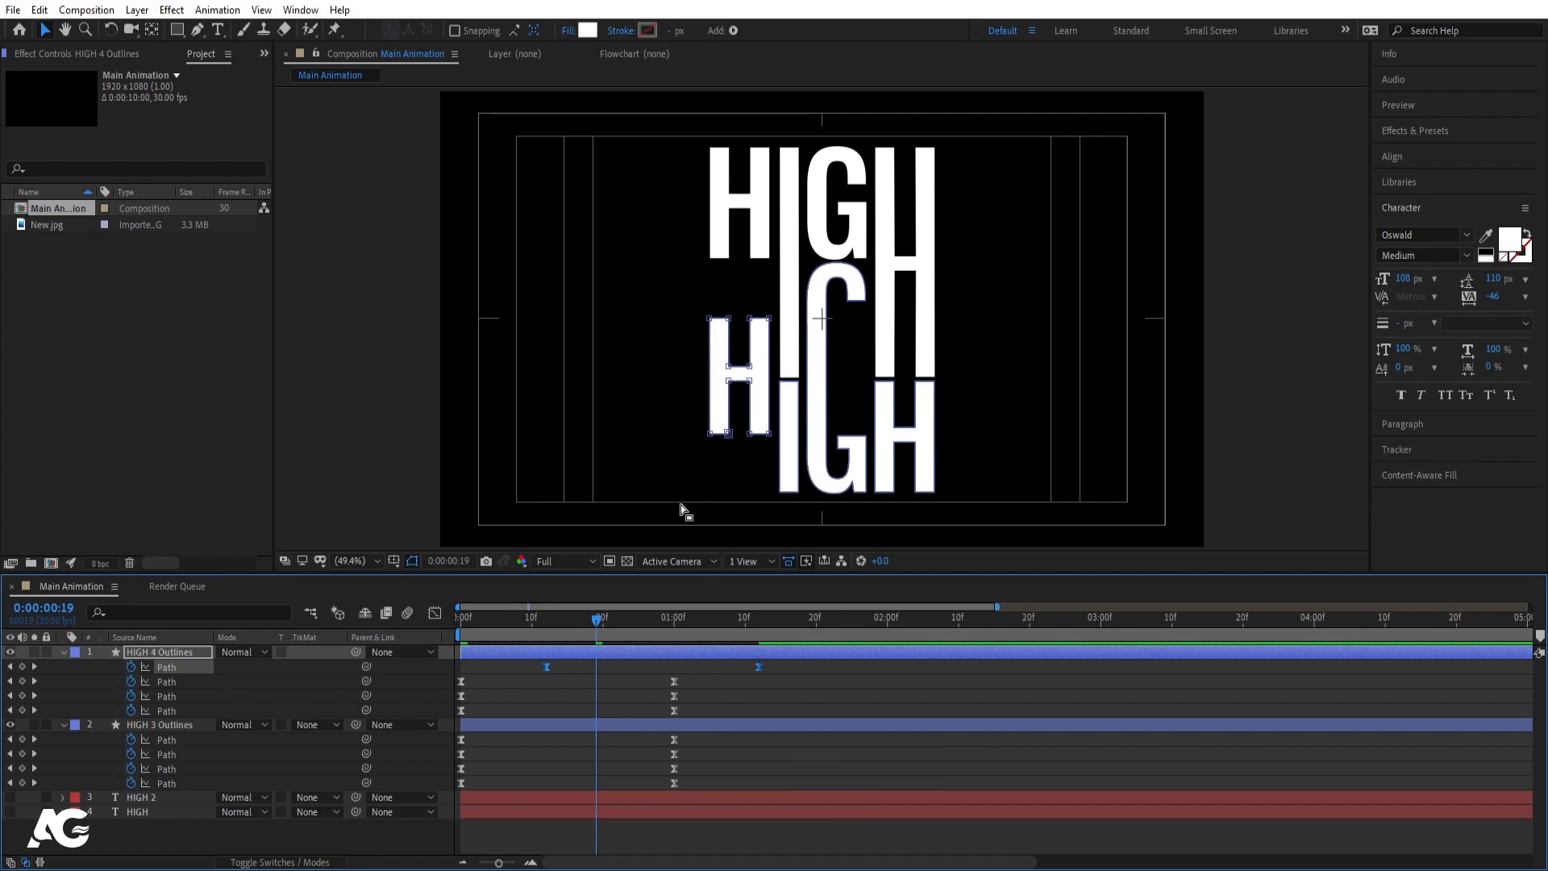
{"action": "key", "text": "ctrl+z"}
{"action": "left_click", "coordinate": [490, 687]}
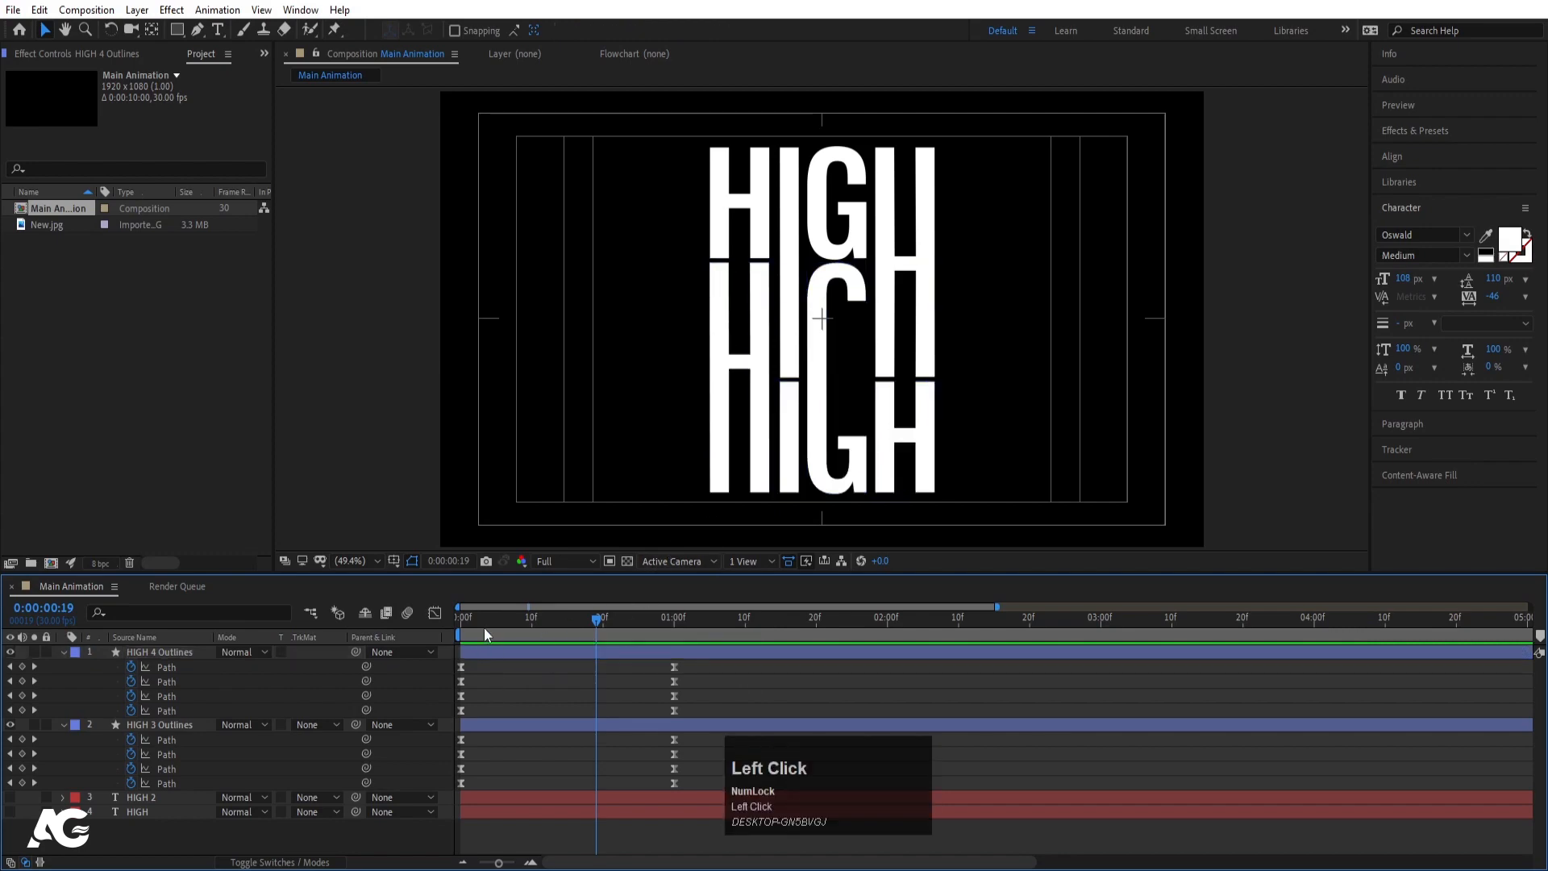
Shift the upper word's first H keyframes to start at frame 2 and the lower word's I keyframes to start at frame 4.
{"action": "left_click_drag", "start_coordinate": [480, 619], "coordinate": [428, 617]}
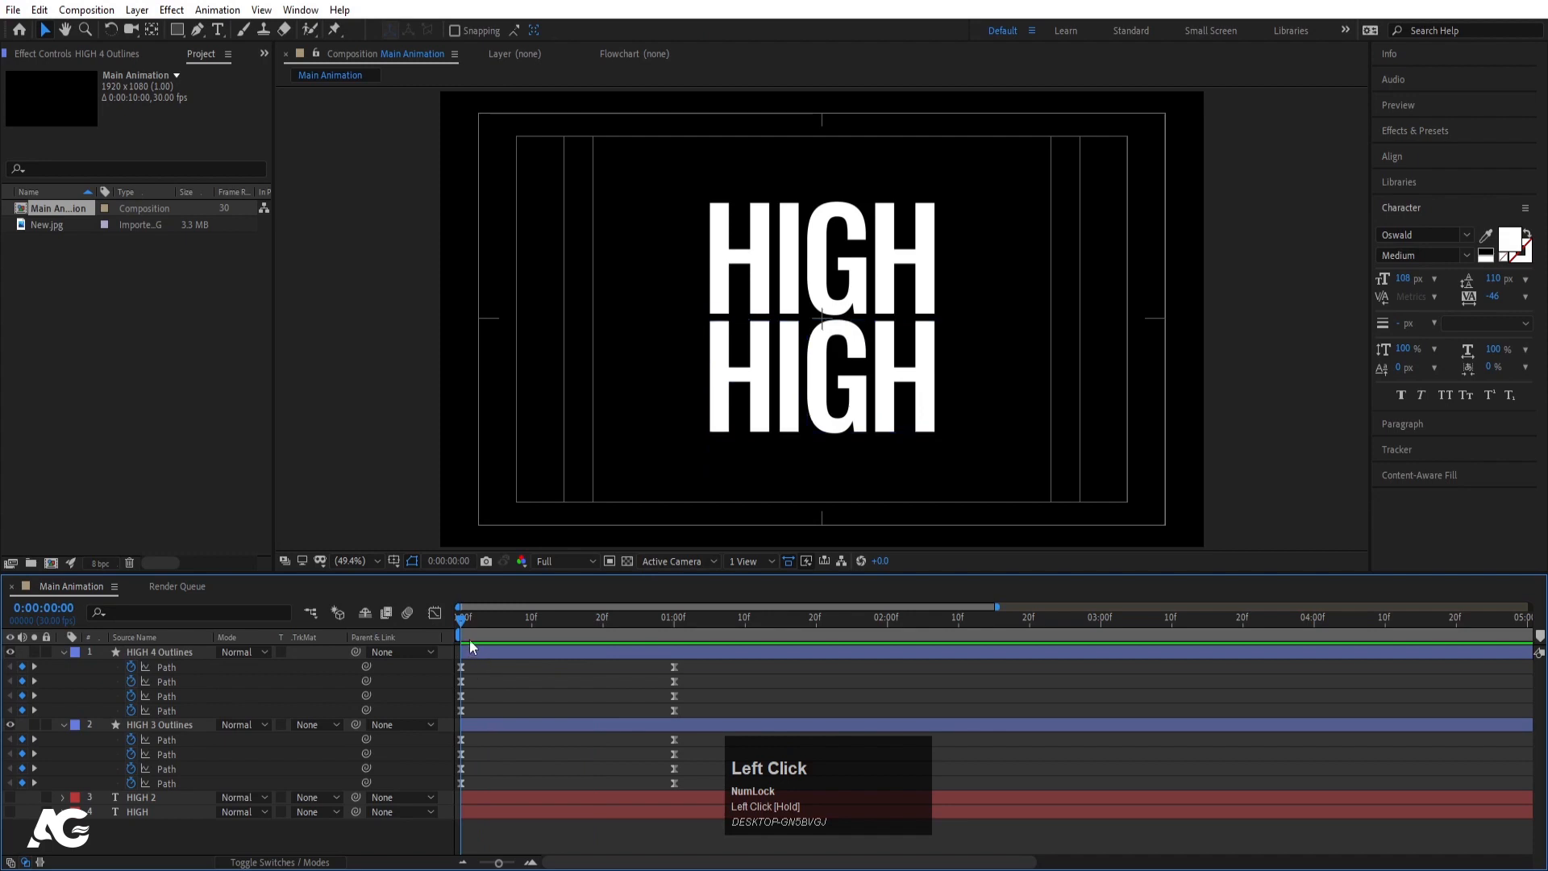
{"action": "key", "text": "Page_Down"}
{"action": "key", "text": "Page_Down"}
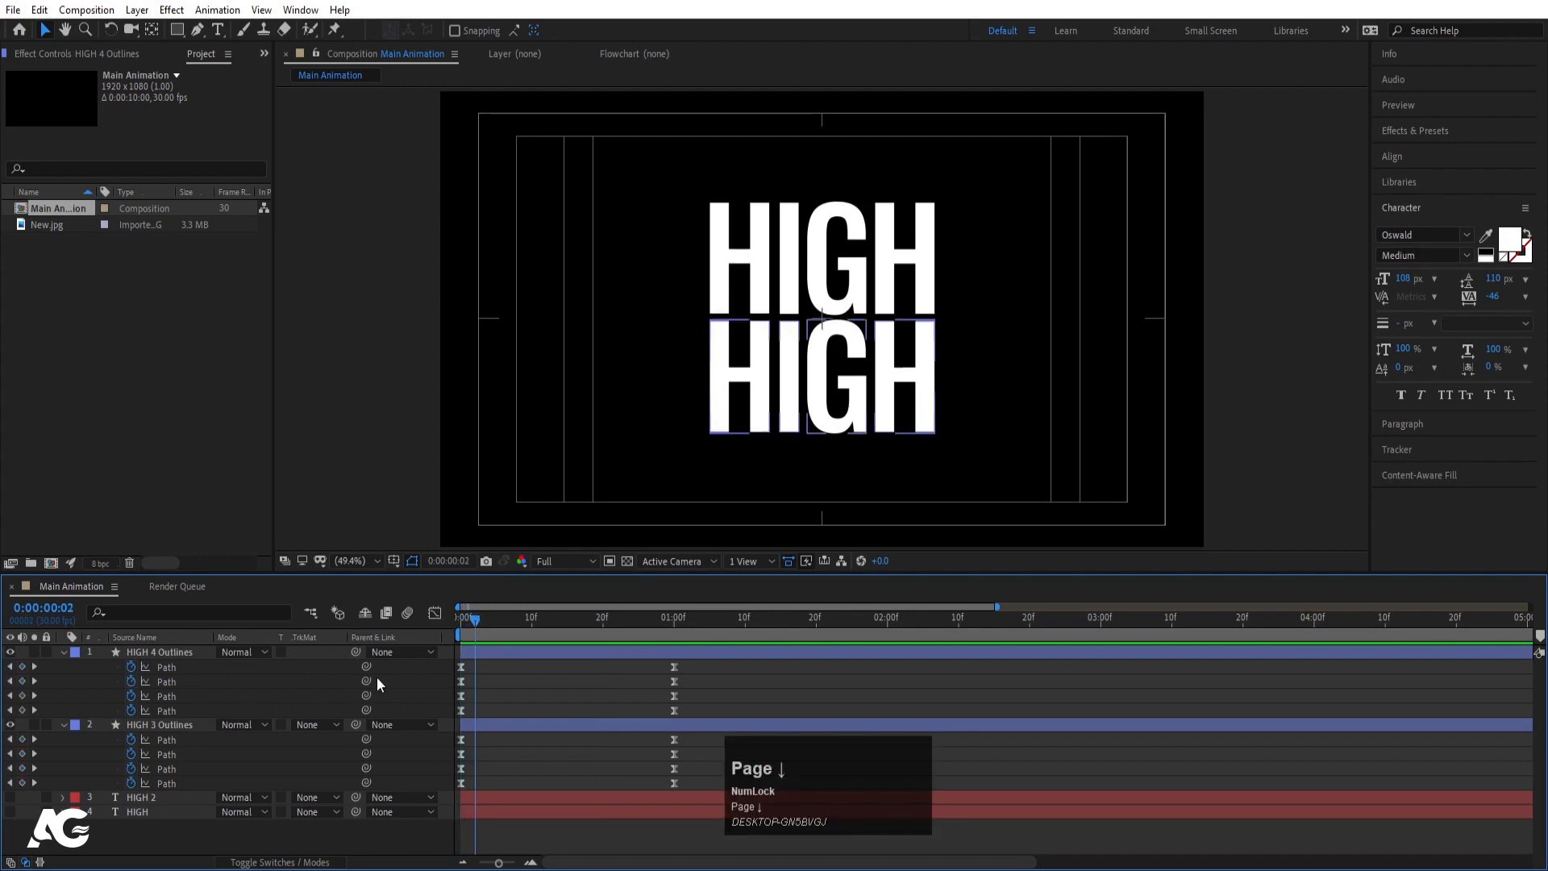
{"action": "left_click", "coordinate": [185, 744]}
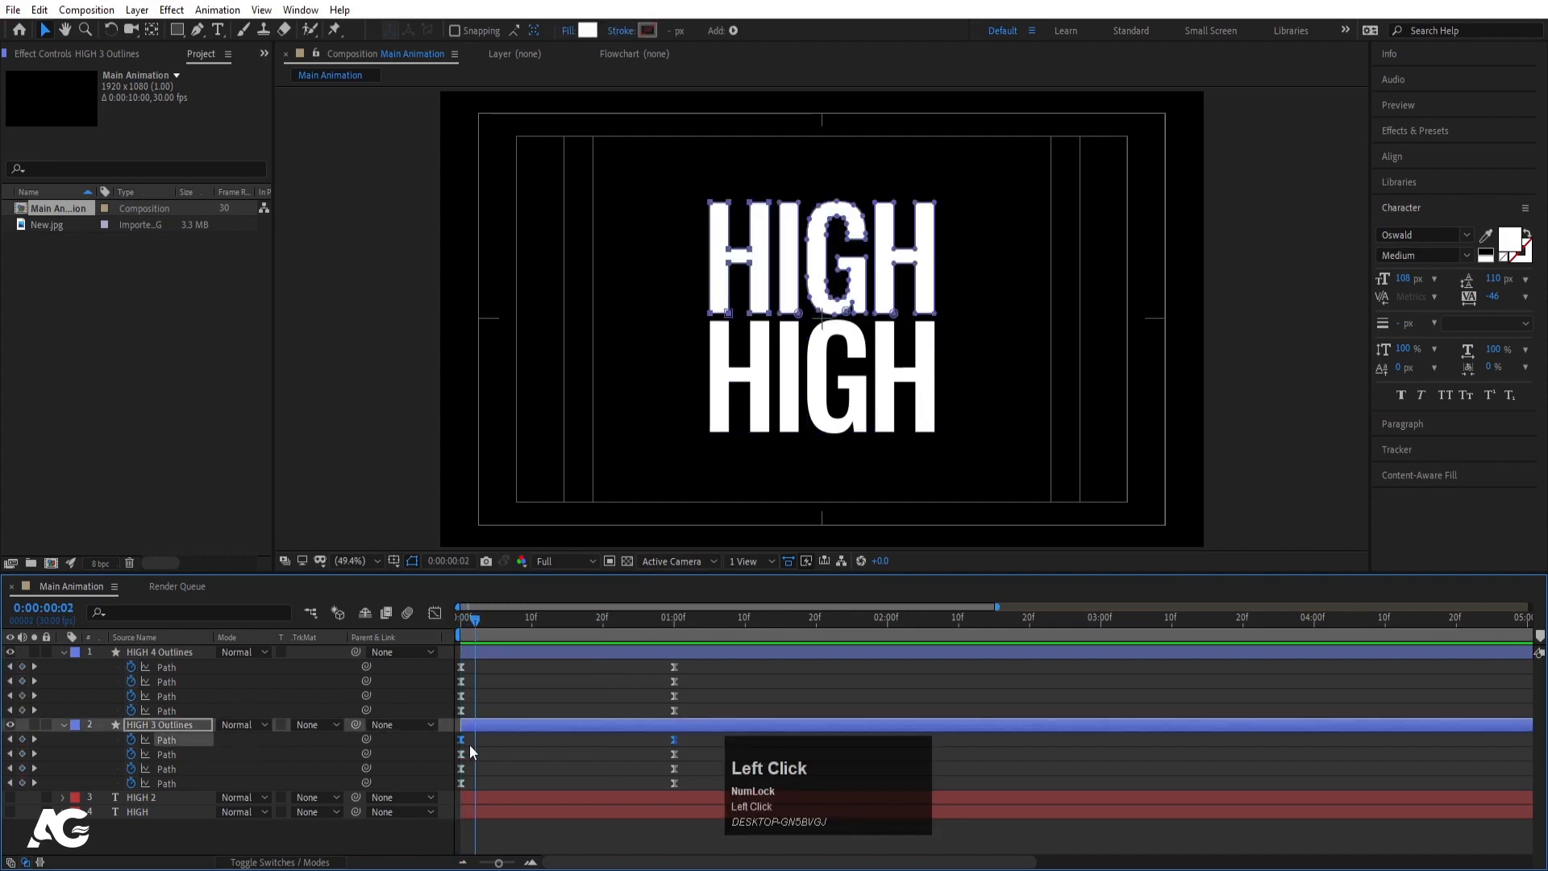
{"action": "left_click_drag", "start_coordinate": [462, 742], "coordinate": [476, 743]}
{"action": "key", "text": "Page_Down"}
{"action": "key", "text": "Page_Down"}
{"action": "left_click", "coordinate": [167, 682]}
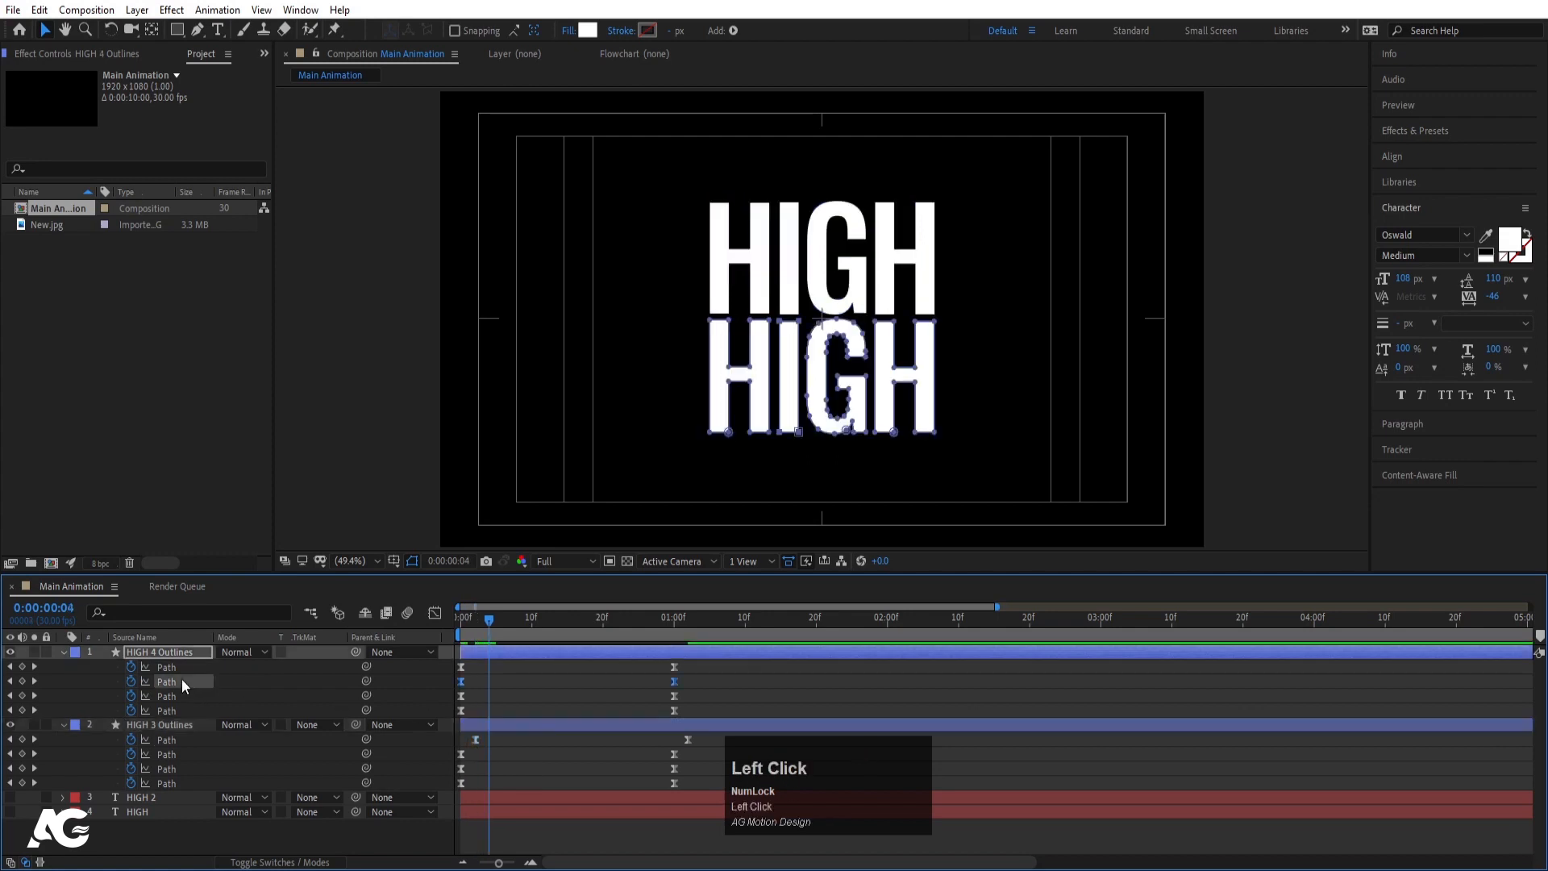
{"action": "left_click_drag", "start_coordinate": [462, 685], "coordinate": [485, 685]}
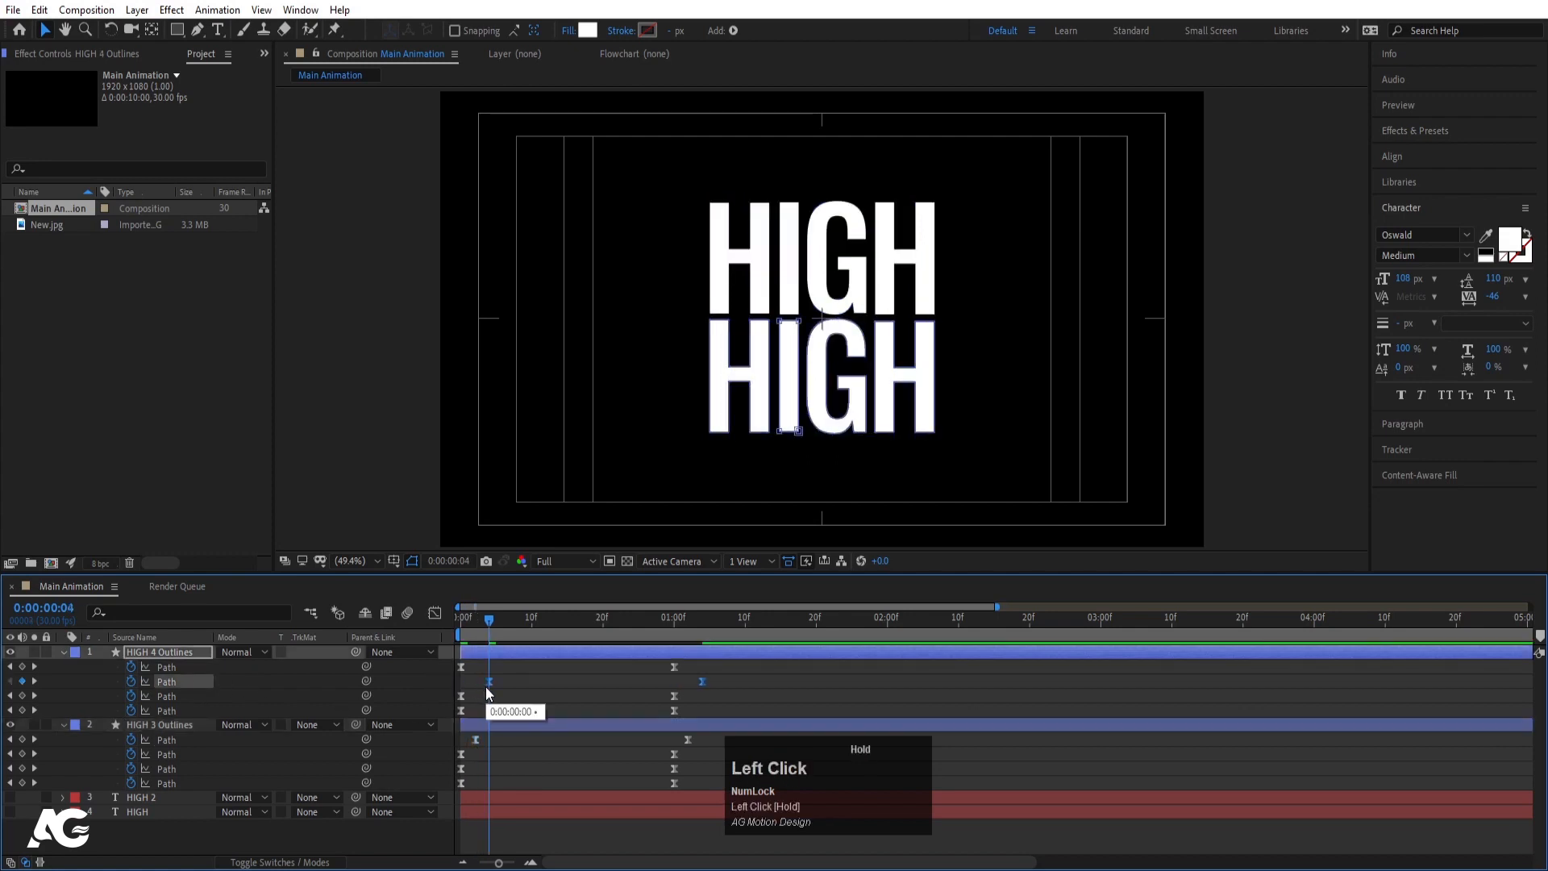
Shift the upper word's G keyframes to start at frame 6 and the lower word's G keyframes to start at frame 8.
{"action": "key", "text": "Page_Down"}
{"action": "key", "text": "Page_Down"}
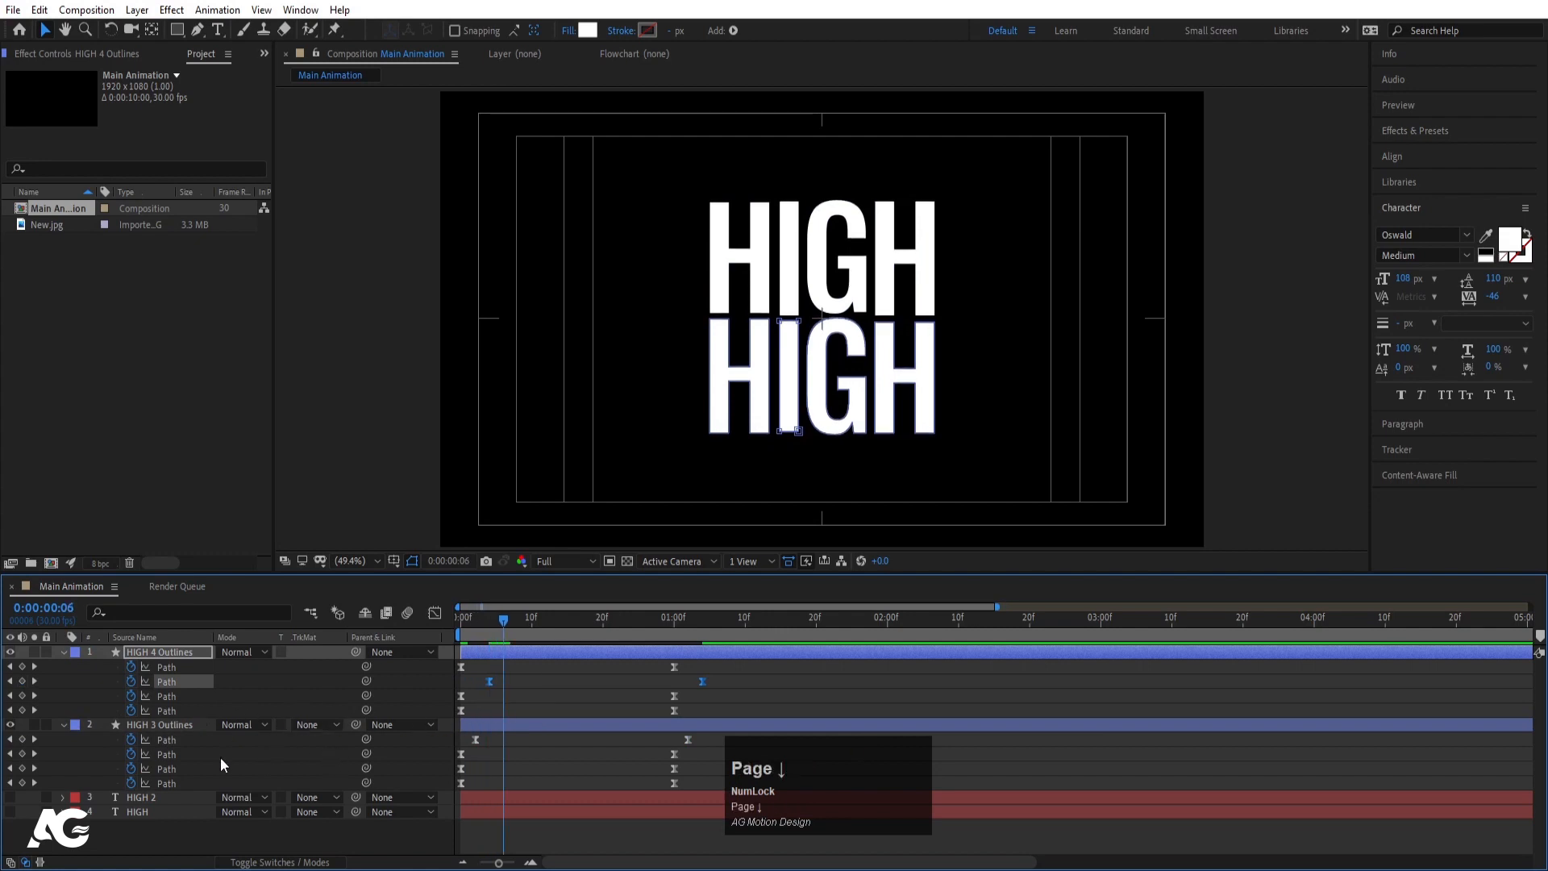
{"action": "left_click", "coordinate": [184, 769]}
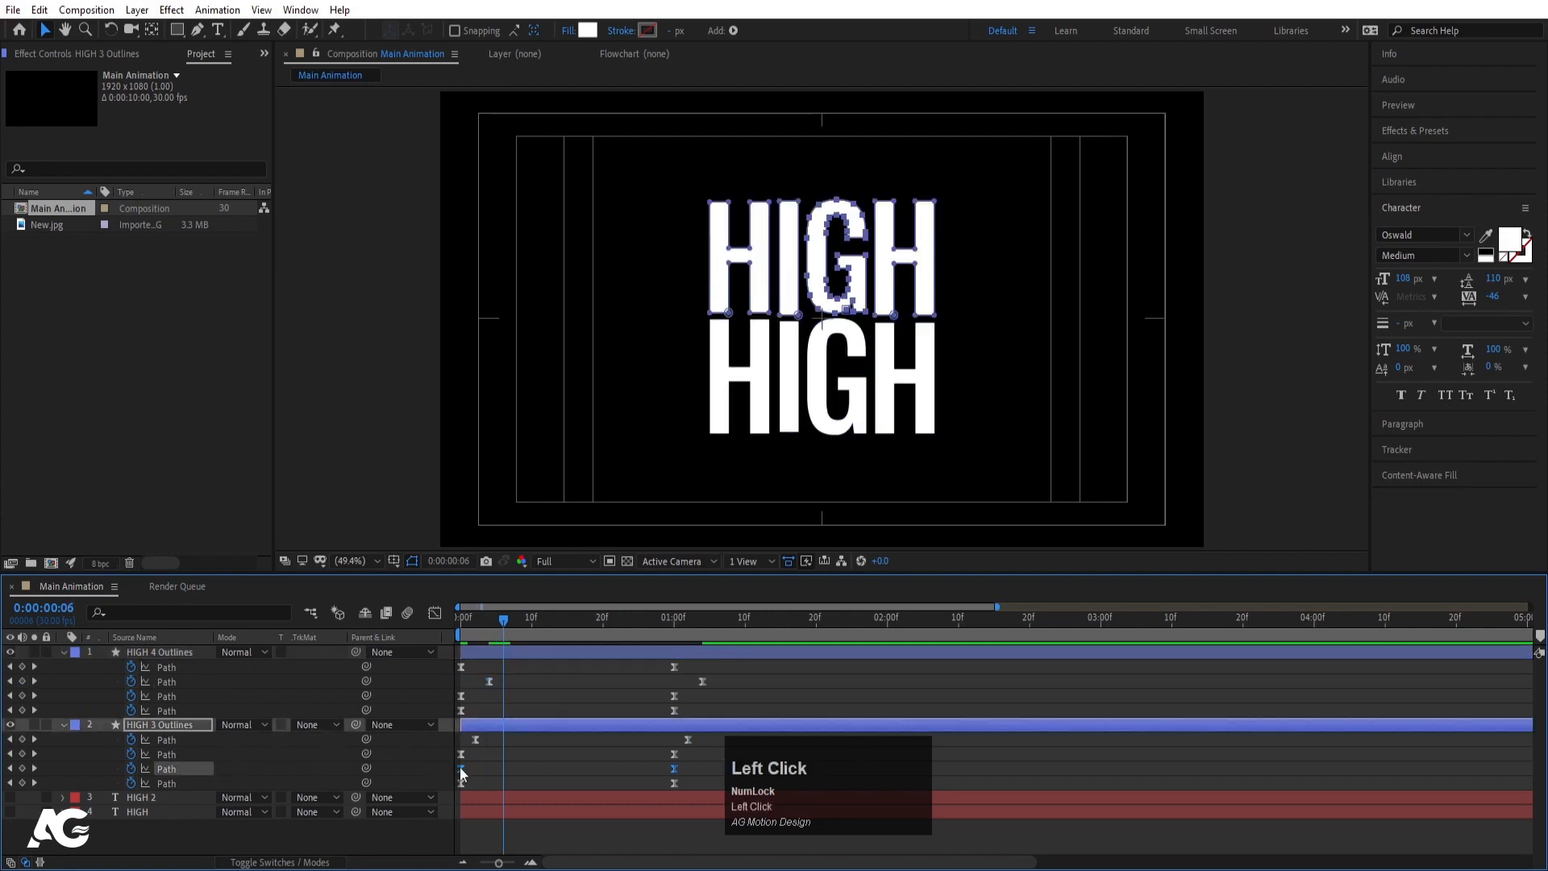
{"action": "left_click_drag", "start_coordinate": [461, 770], "coordinate": [502, 769]}
{"action": "key", "text": "Page_Down"}
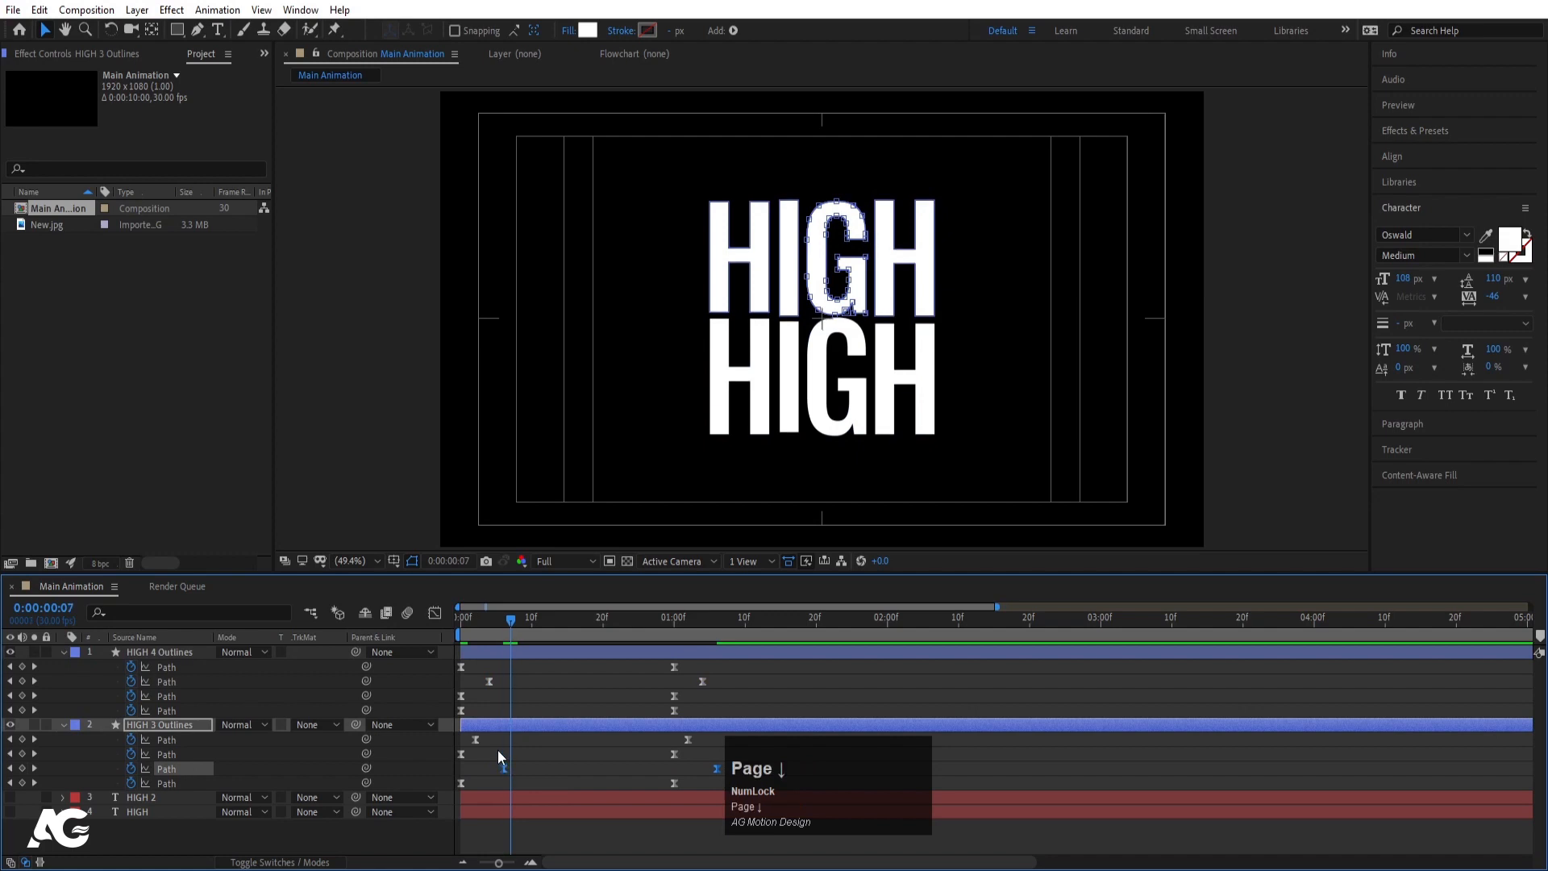
{"action": "key", "text": "Page_Down"}
{"action": "left_click", "coordinate": [163, 697]}
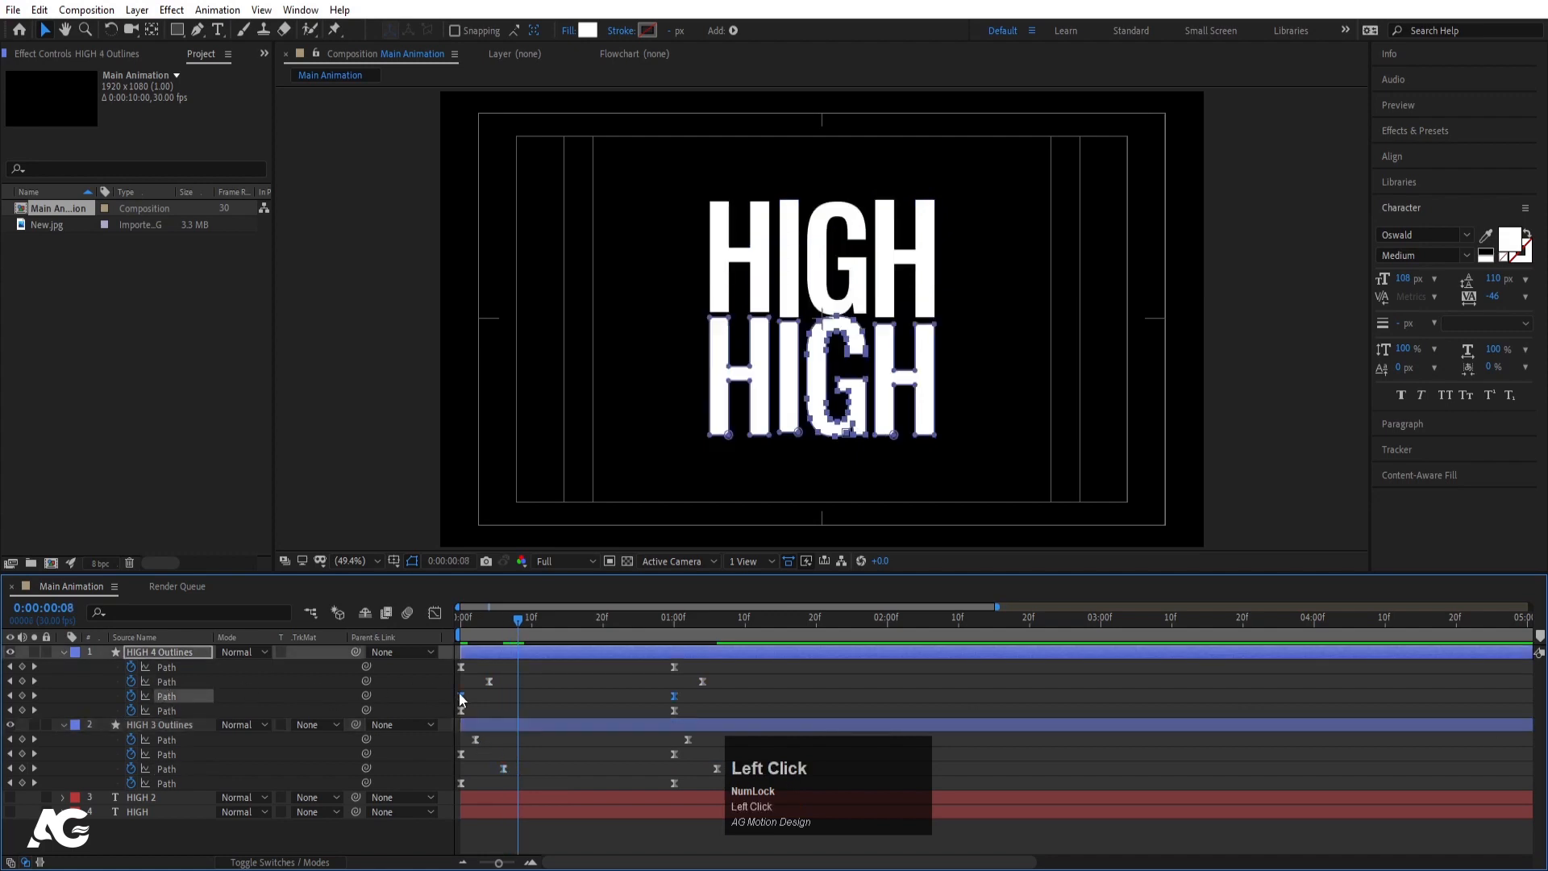
{"action": "left_click_drag", "start_coordinate": [471, 700], "coordinate": [519, 704]}
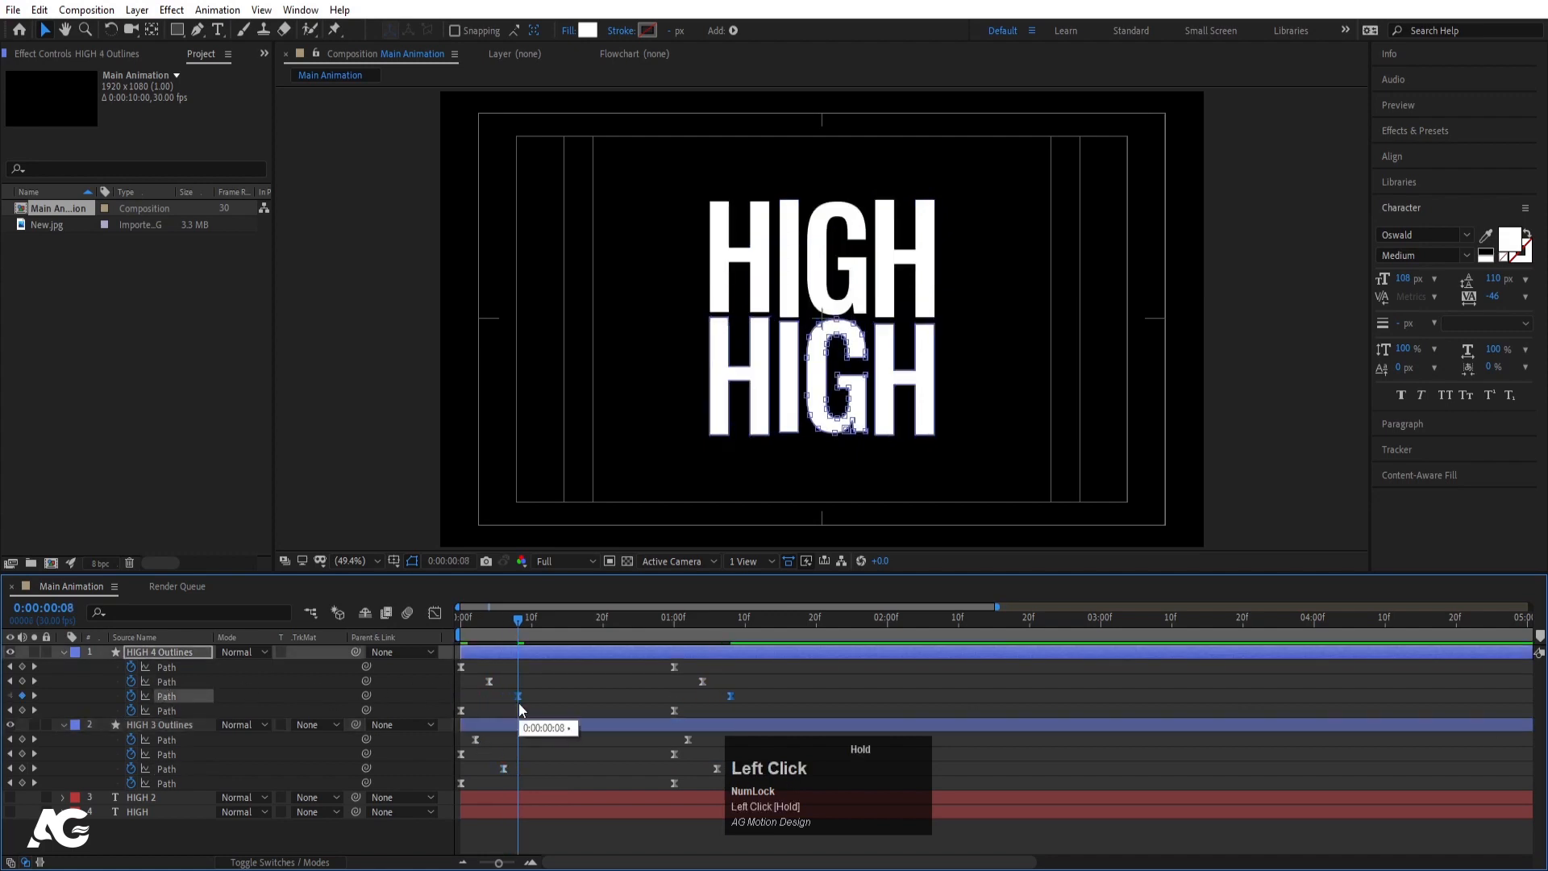
Shift the upper word's last H keyframes to start at frame 10 and the lower word's last H keyframes to start at frame 12.
{"action": "key", "text": "Page_Down"}
{"action": "key", "text": "Page_Down"}
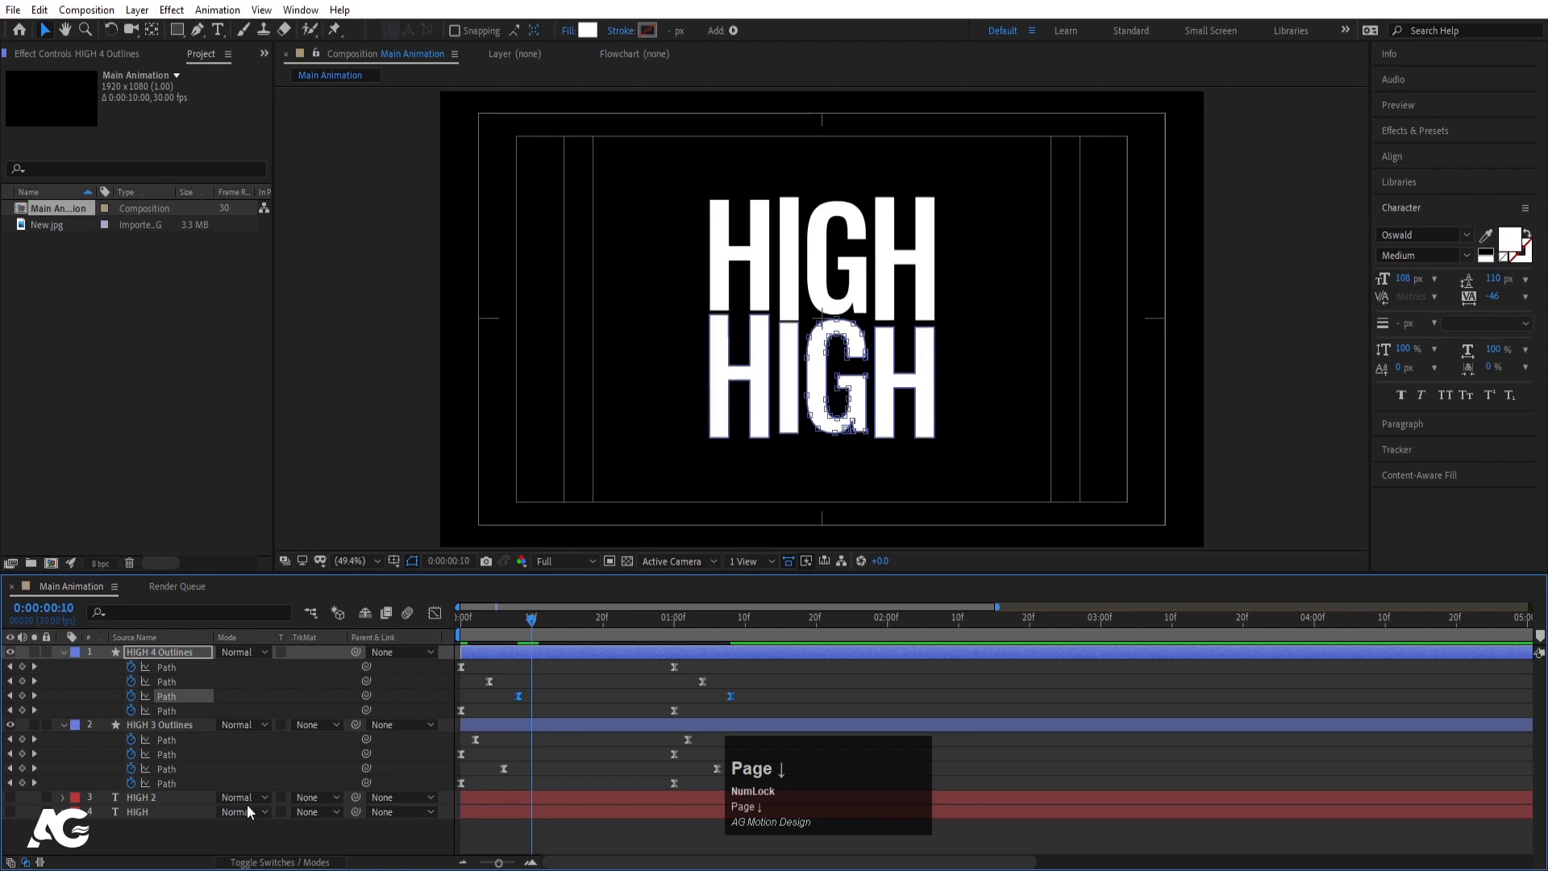
{"action": "left_click", "coordinate": [185, 782]}
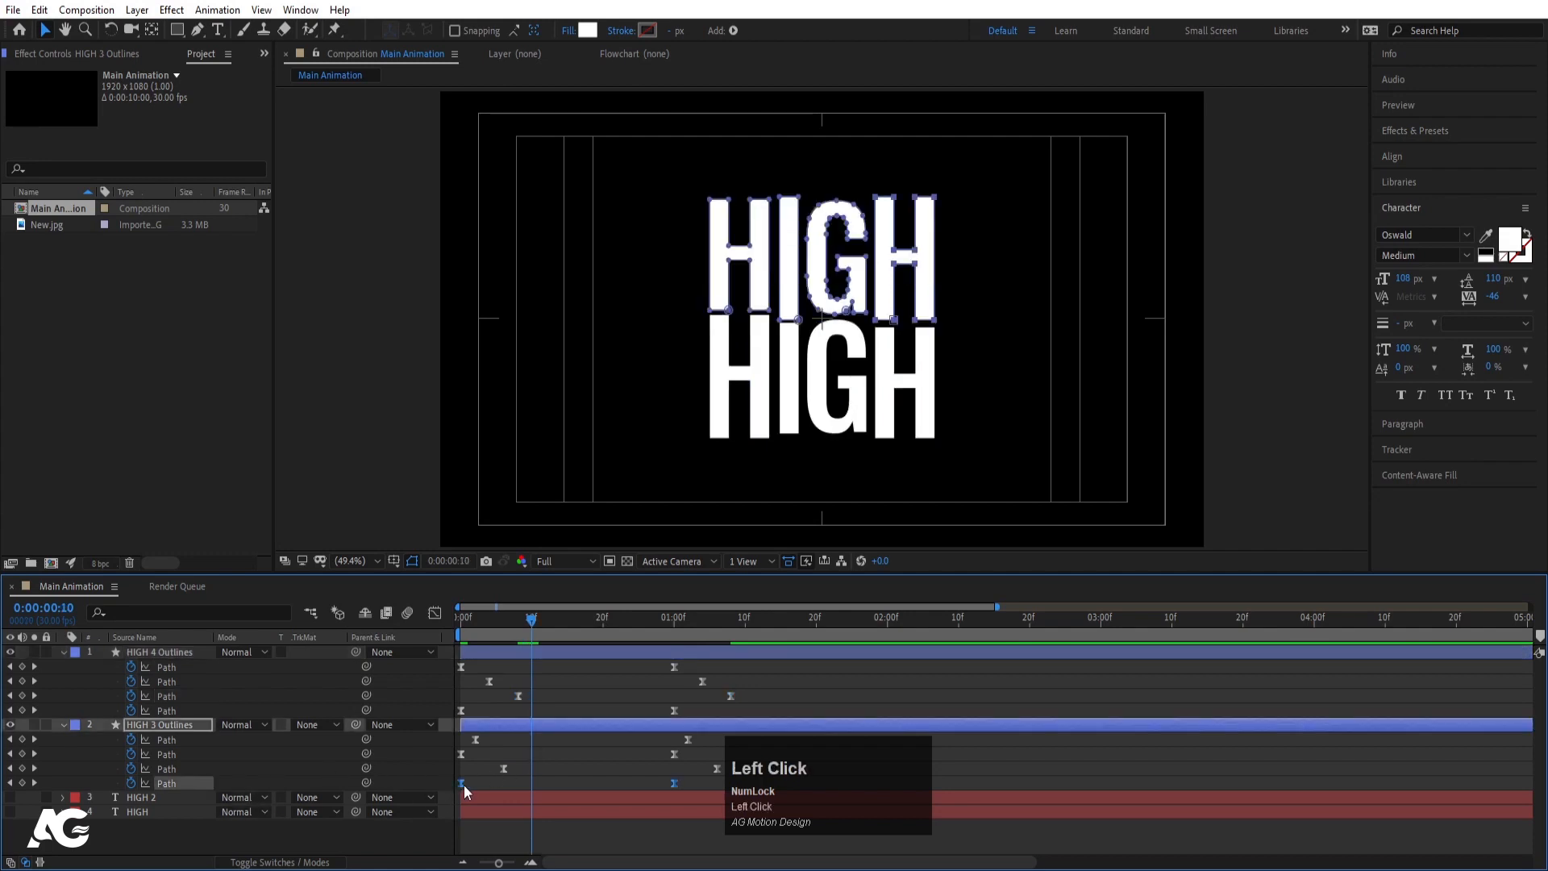
{"action": "left_click_drag", "start_coordinate": [463, 785], "coordinate": [529, 785]}
{"action": "key", "text": "Page_Down"}
{"action": "key", "text": "Page_Down"}
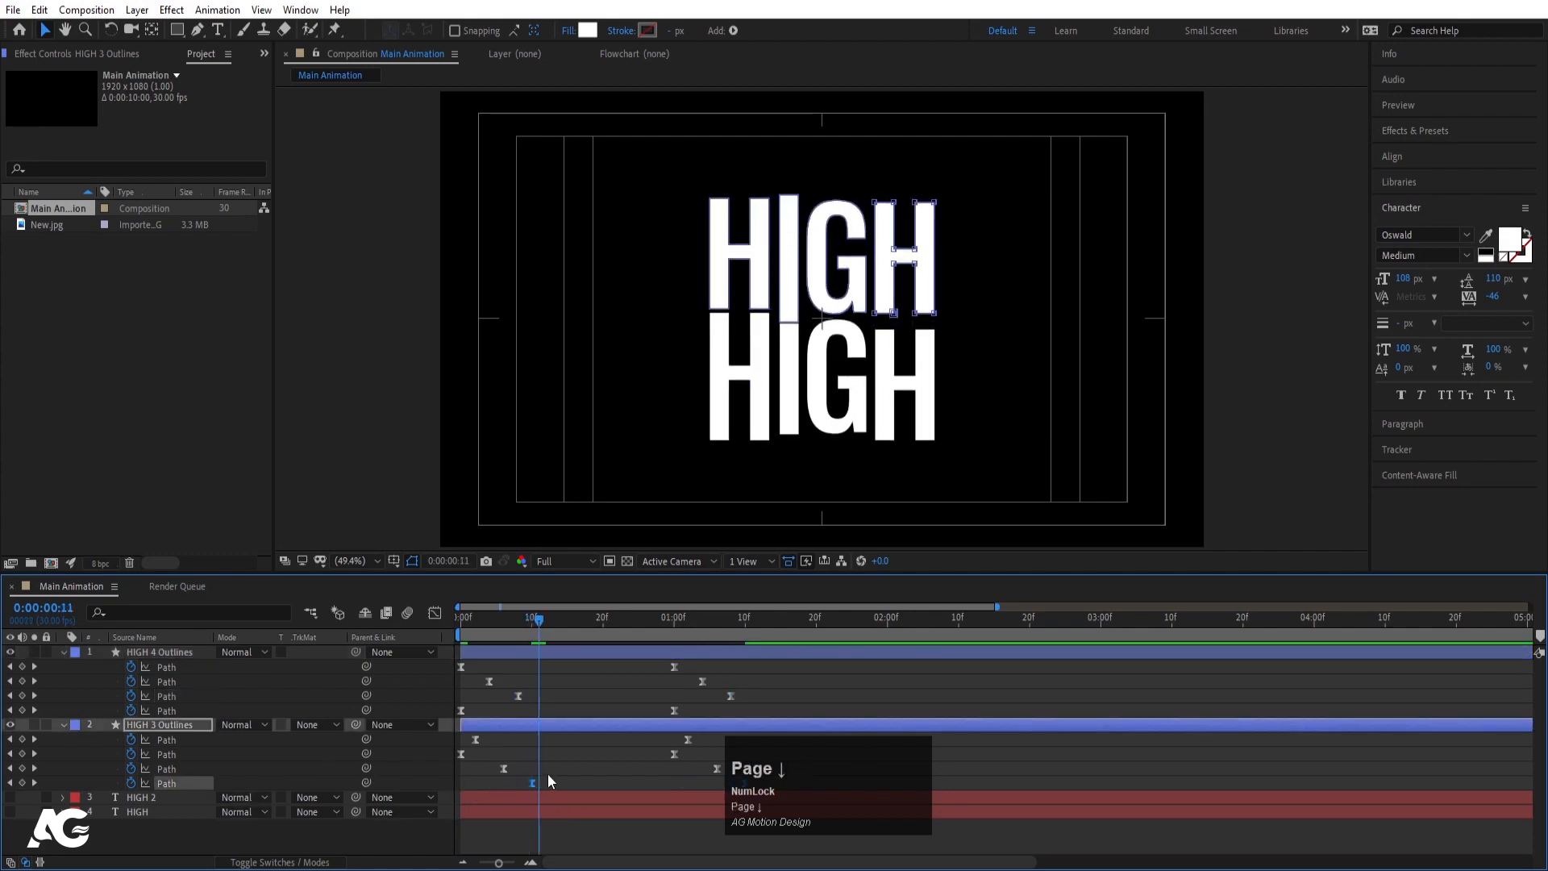
{"action": "left_click", "coordinate": [181, 710]}
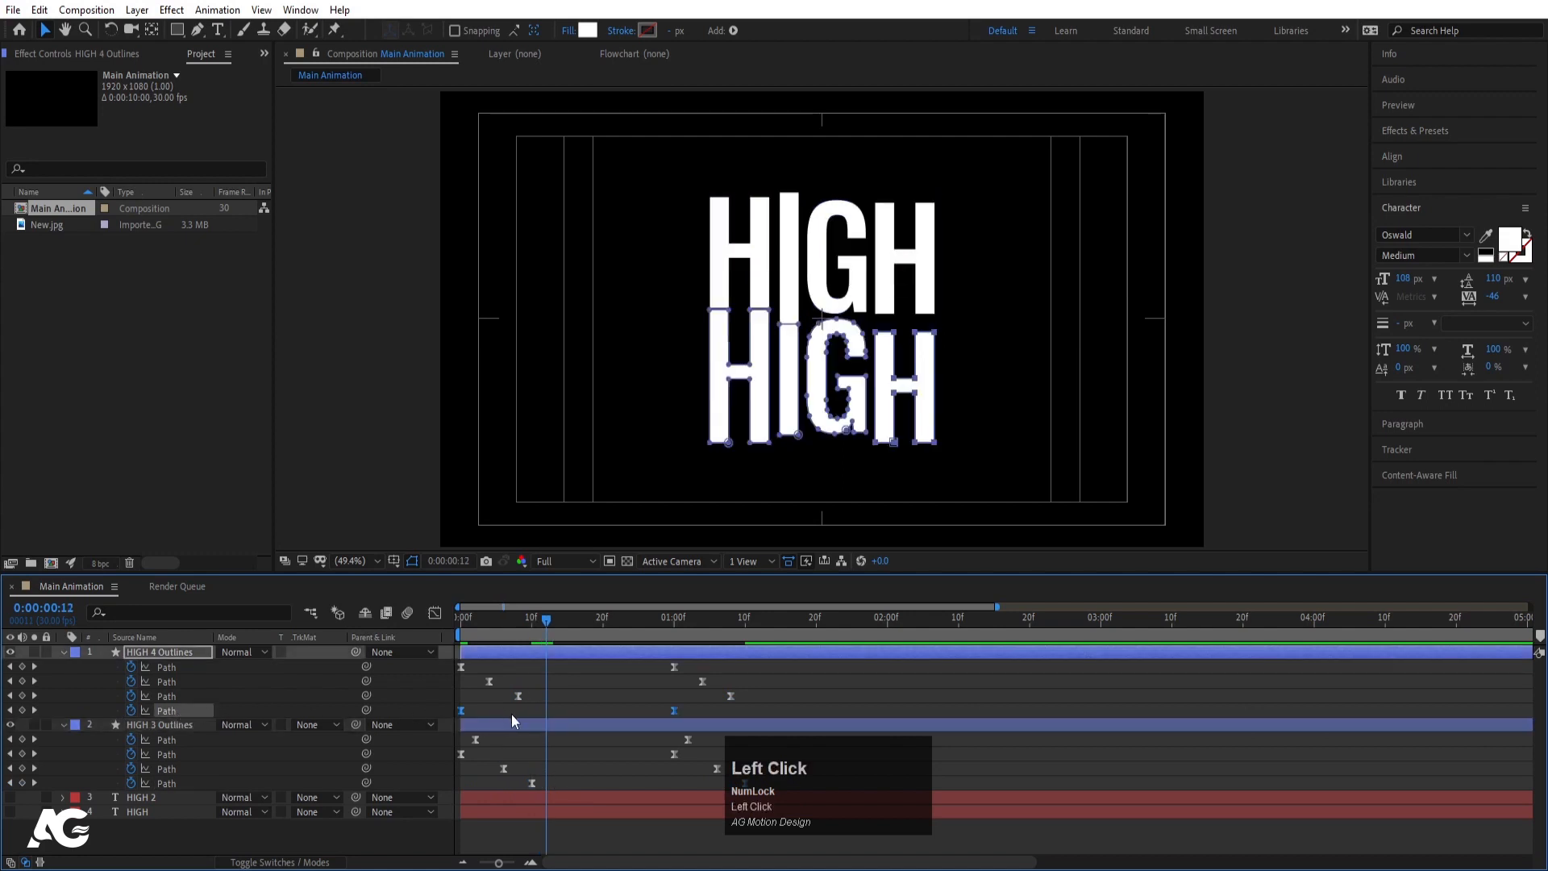
{"action": "left_click_drag", "start_coordinate": [462, 709], "coordinate": [547, 711]}
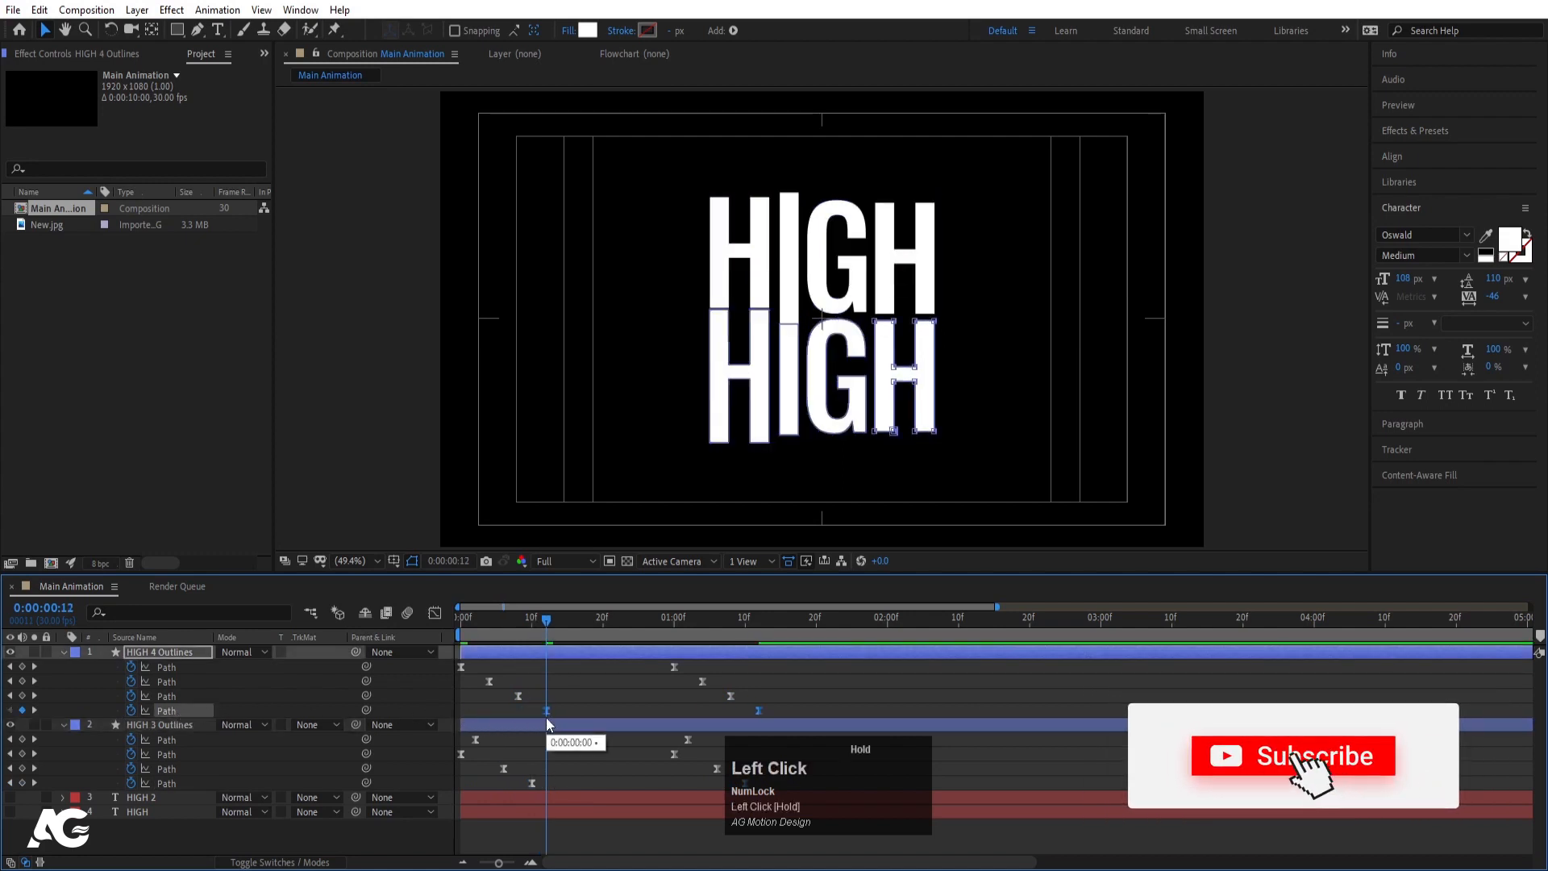
Preview the staggered letter animation from the start and examine the offset keyframe timing at a closer timeline scale.
{"action": "left_click_drag", "start_coordinate": [497, 617], "coordinate": [448, 626]}
{"action": "key", "text": "space"}
{"action": "key", "text": "space"}
{"action": "key", "text": "space"}
{"action": "key", "text": "equal"}
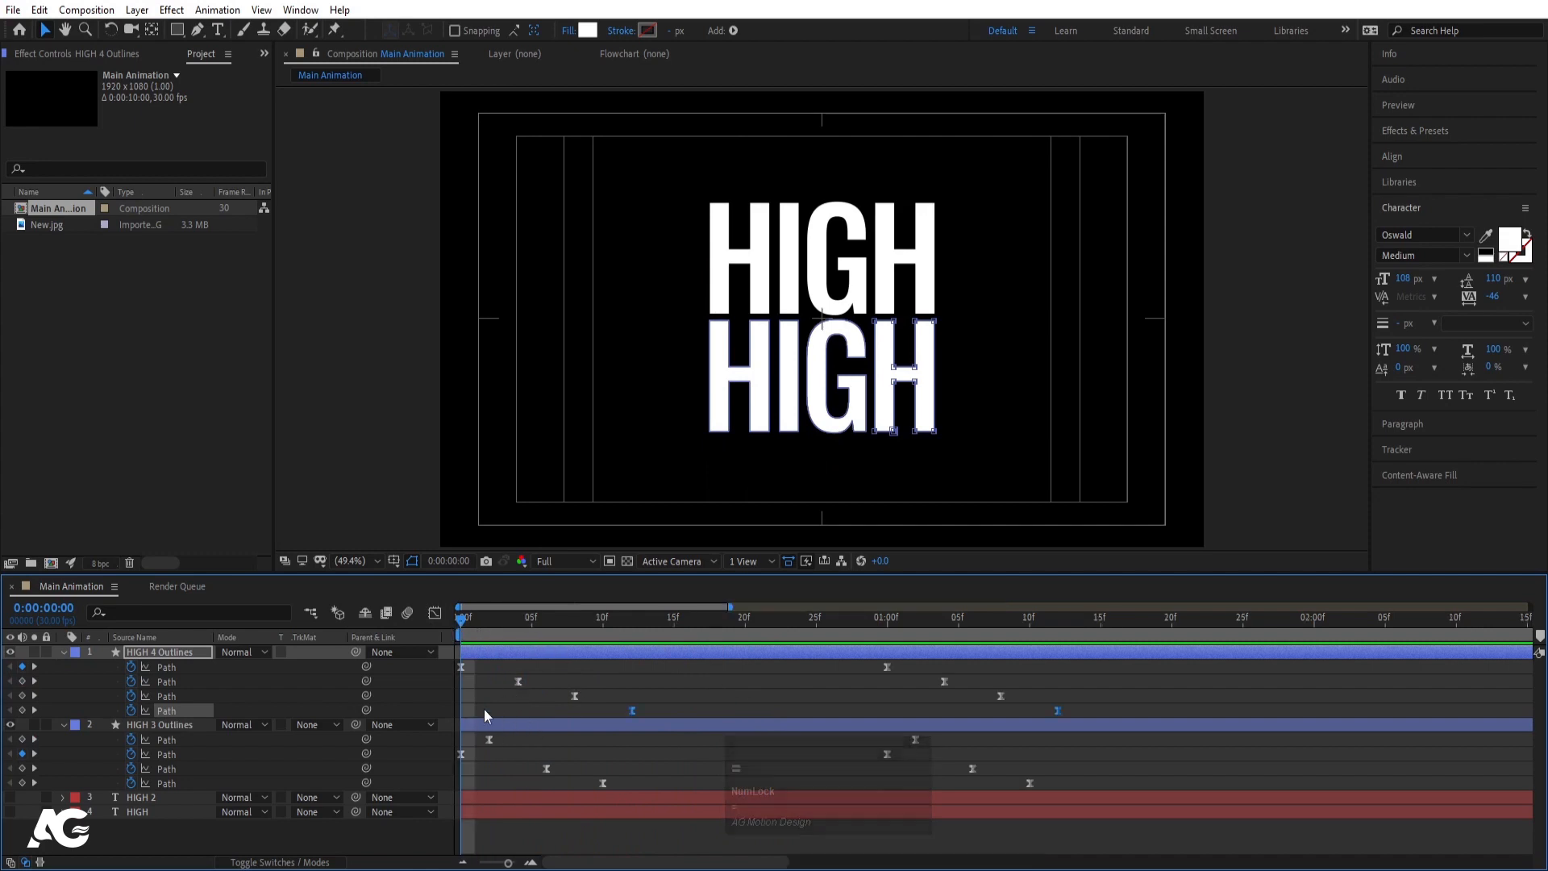
{"action": "key", "text": "ctrl"}
{"action": "key", "text": "space"}
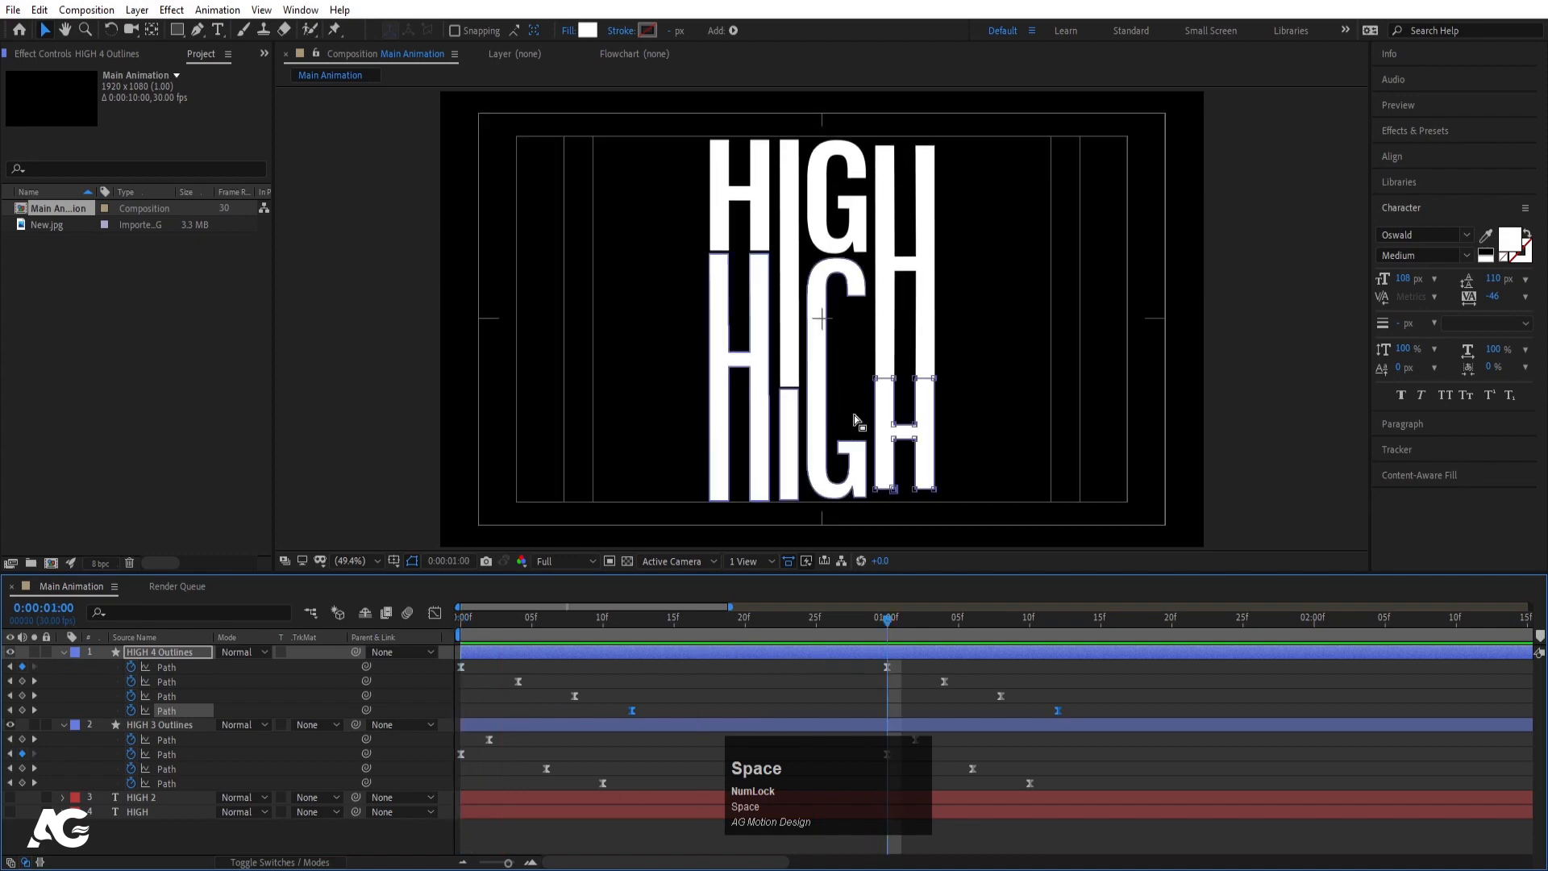
{"action": "key", "text": "ctrl"}
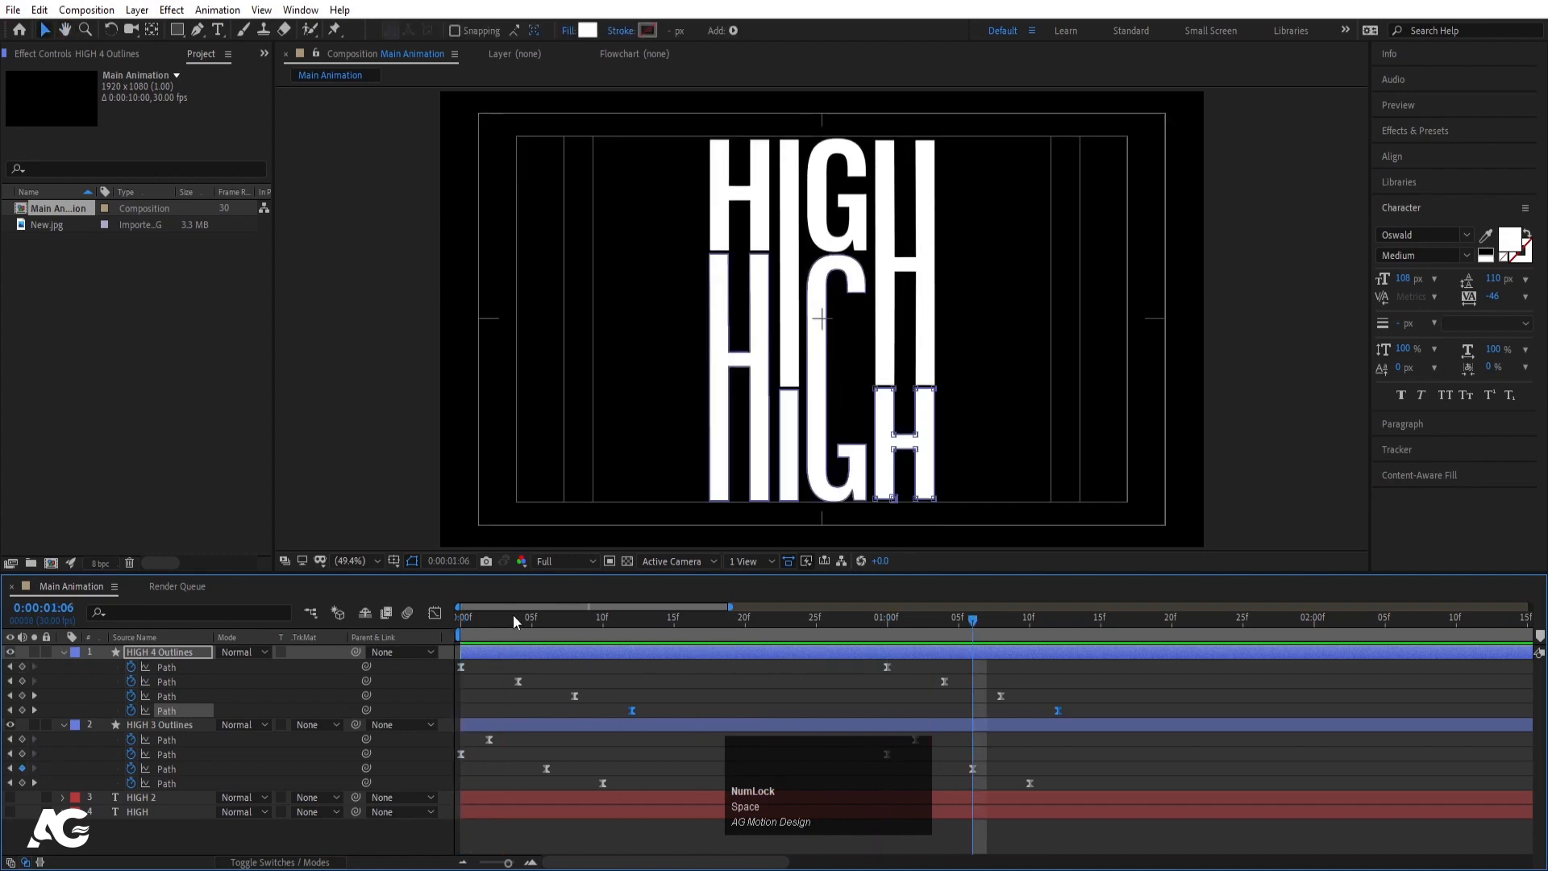
{"action": "left_click_drag", "start_coordinate": [513, 618], "coordinate": [419, 622]}
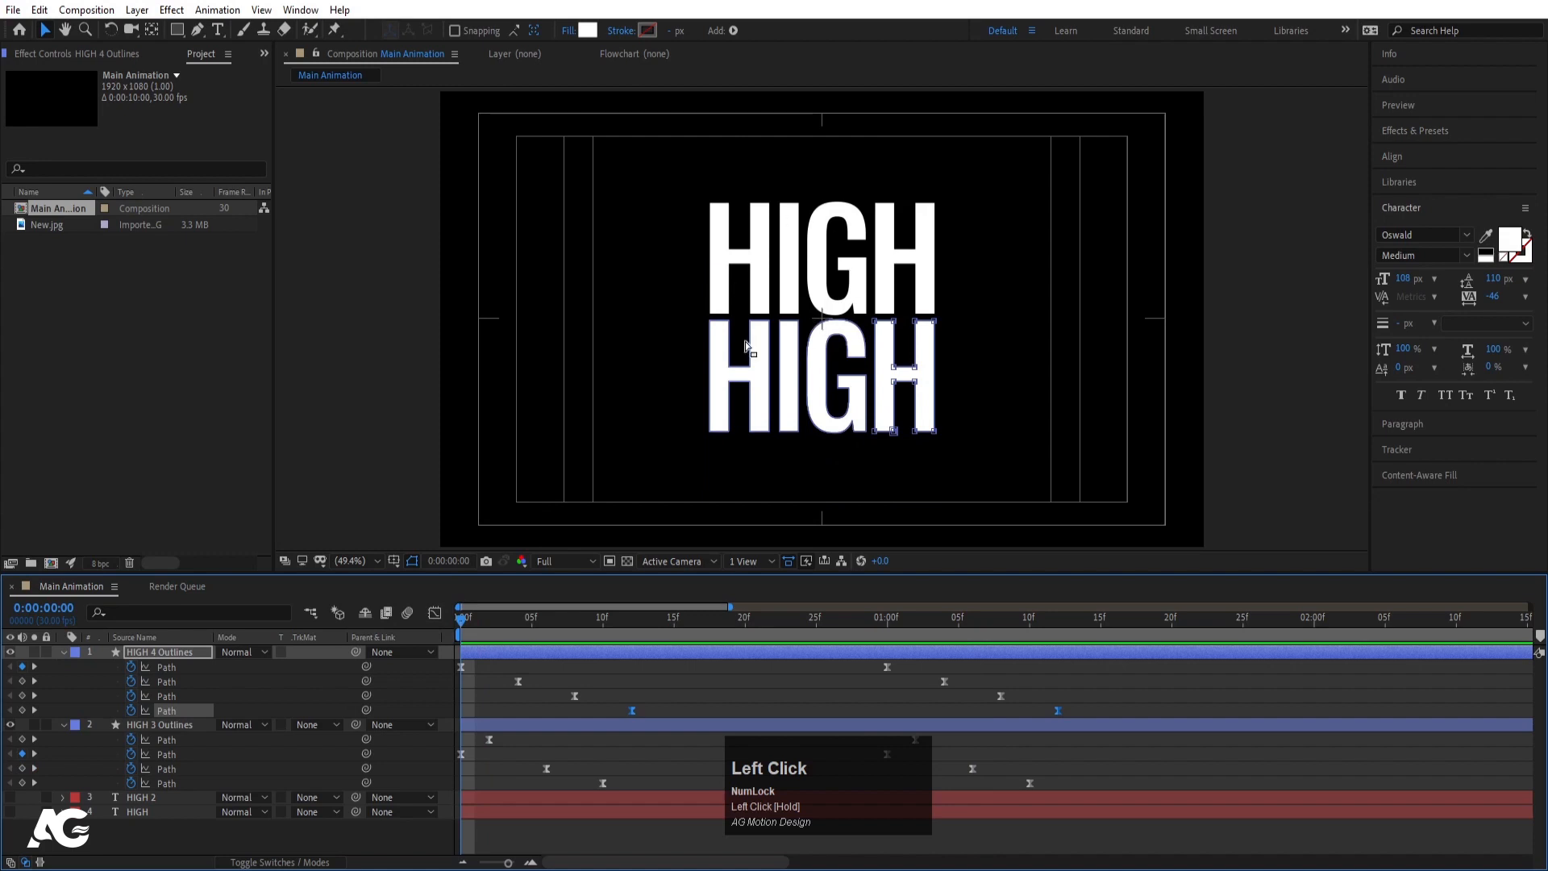
{"action": "key", "text": "space"}
Undo all the path keyframe offsets on both outline layers.
{"action": "key", "text": "ctrl+z"}
{"action": "key", "text": "ctrl+z"}
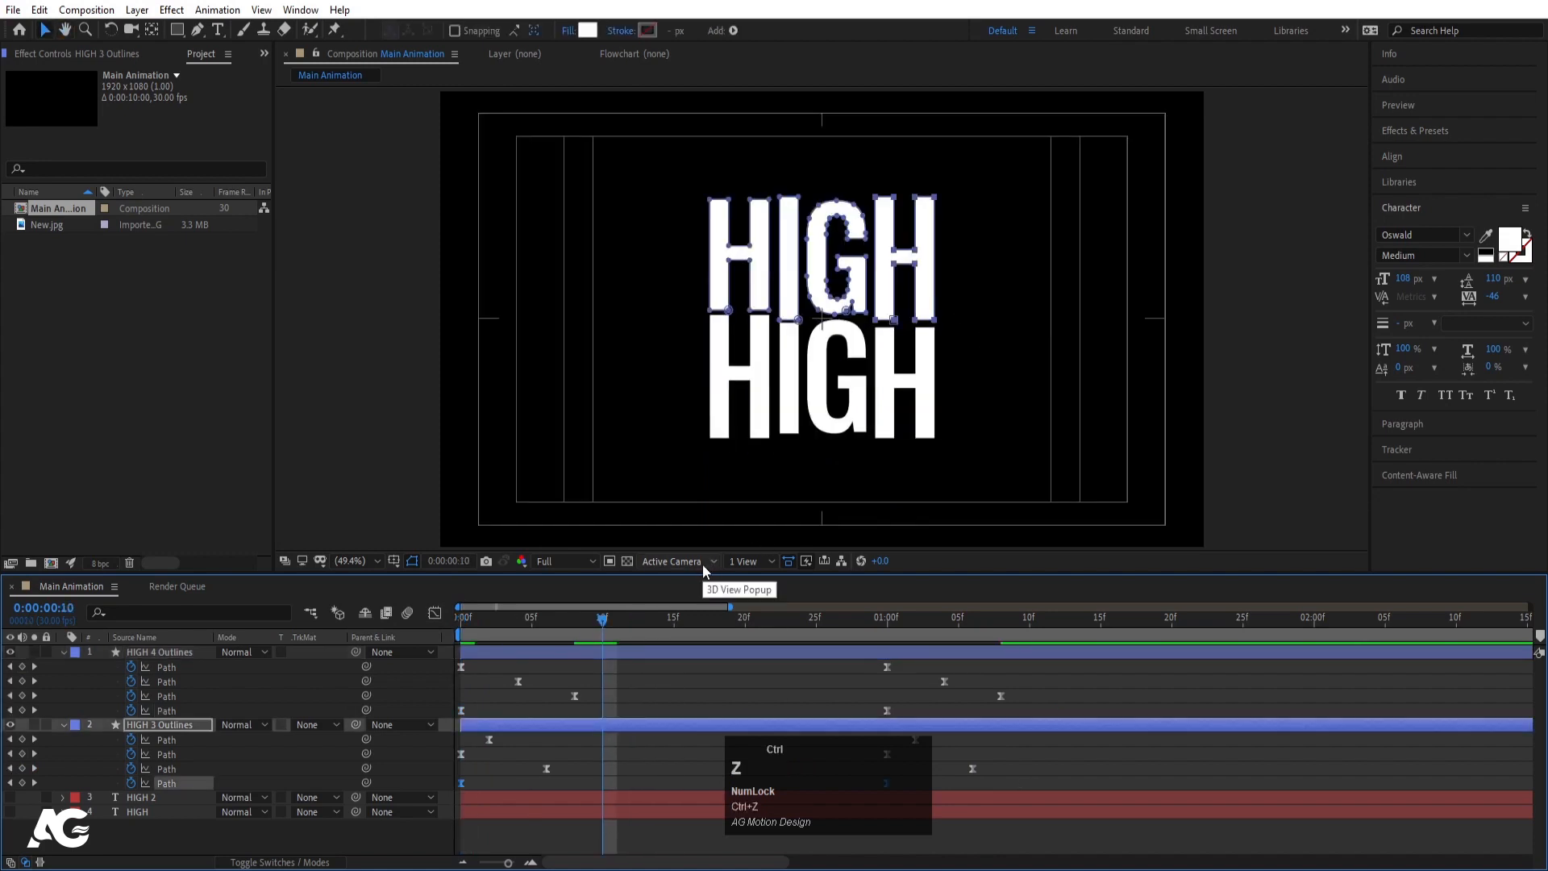
{"action": "key", "text": "ctrl+z"}
{"action": "key", "text": "ctrl+z"}
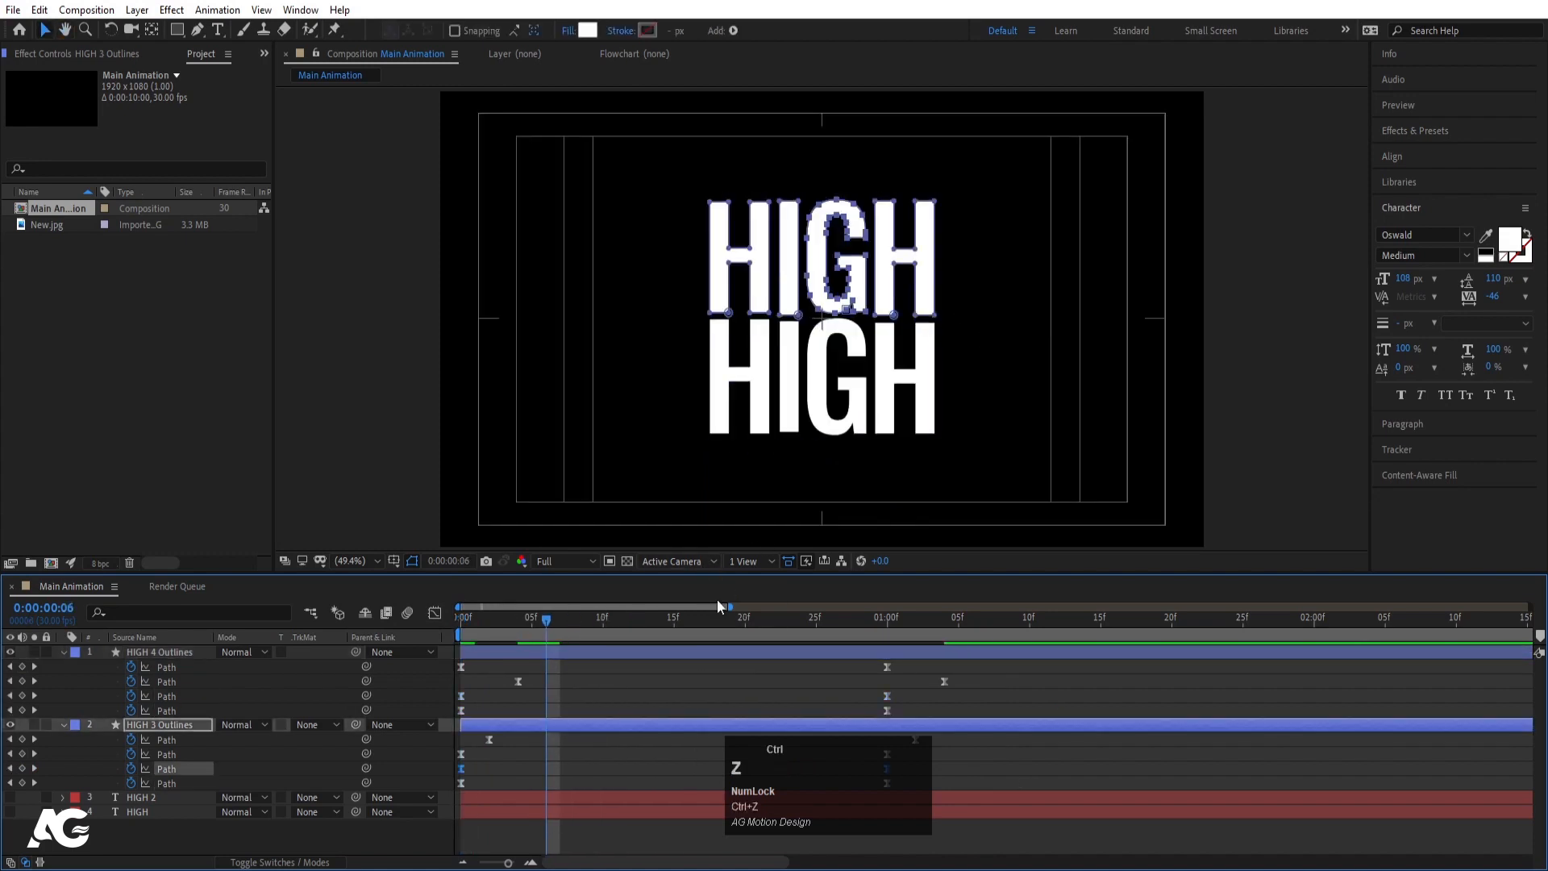
{"action": "key", "text": "ctrl+z"}
{"action": "key", "text": "ctrl+z"}
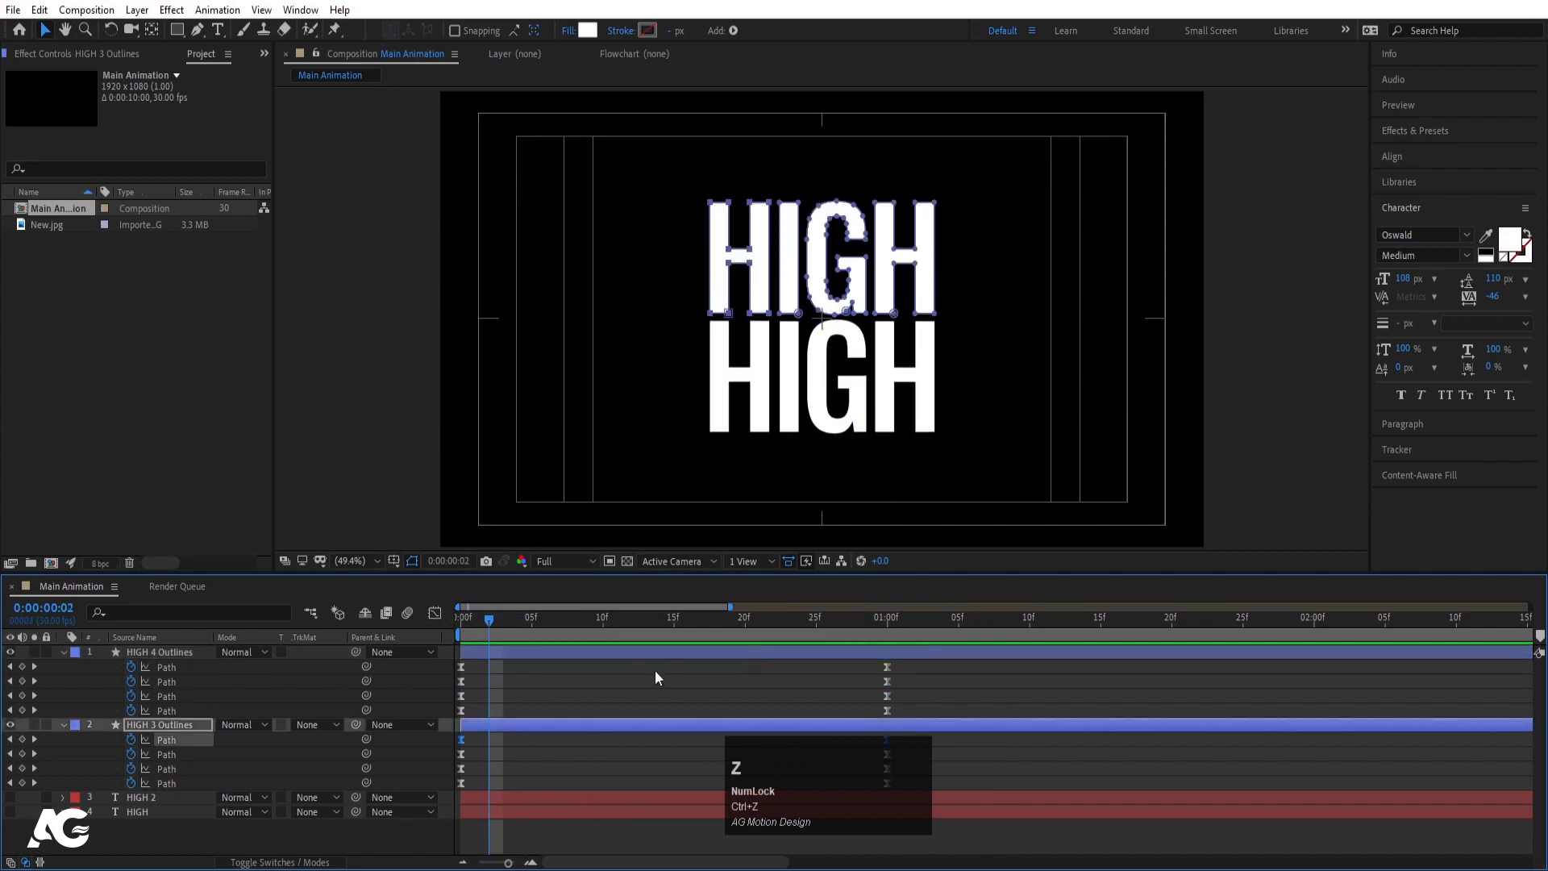
Preview the animation with every letter's path keyframes starting together at the first frame.
{"action": "left_click", "coordinate": [436, 621]}
{"action": "key", "text": "space"}
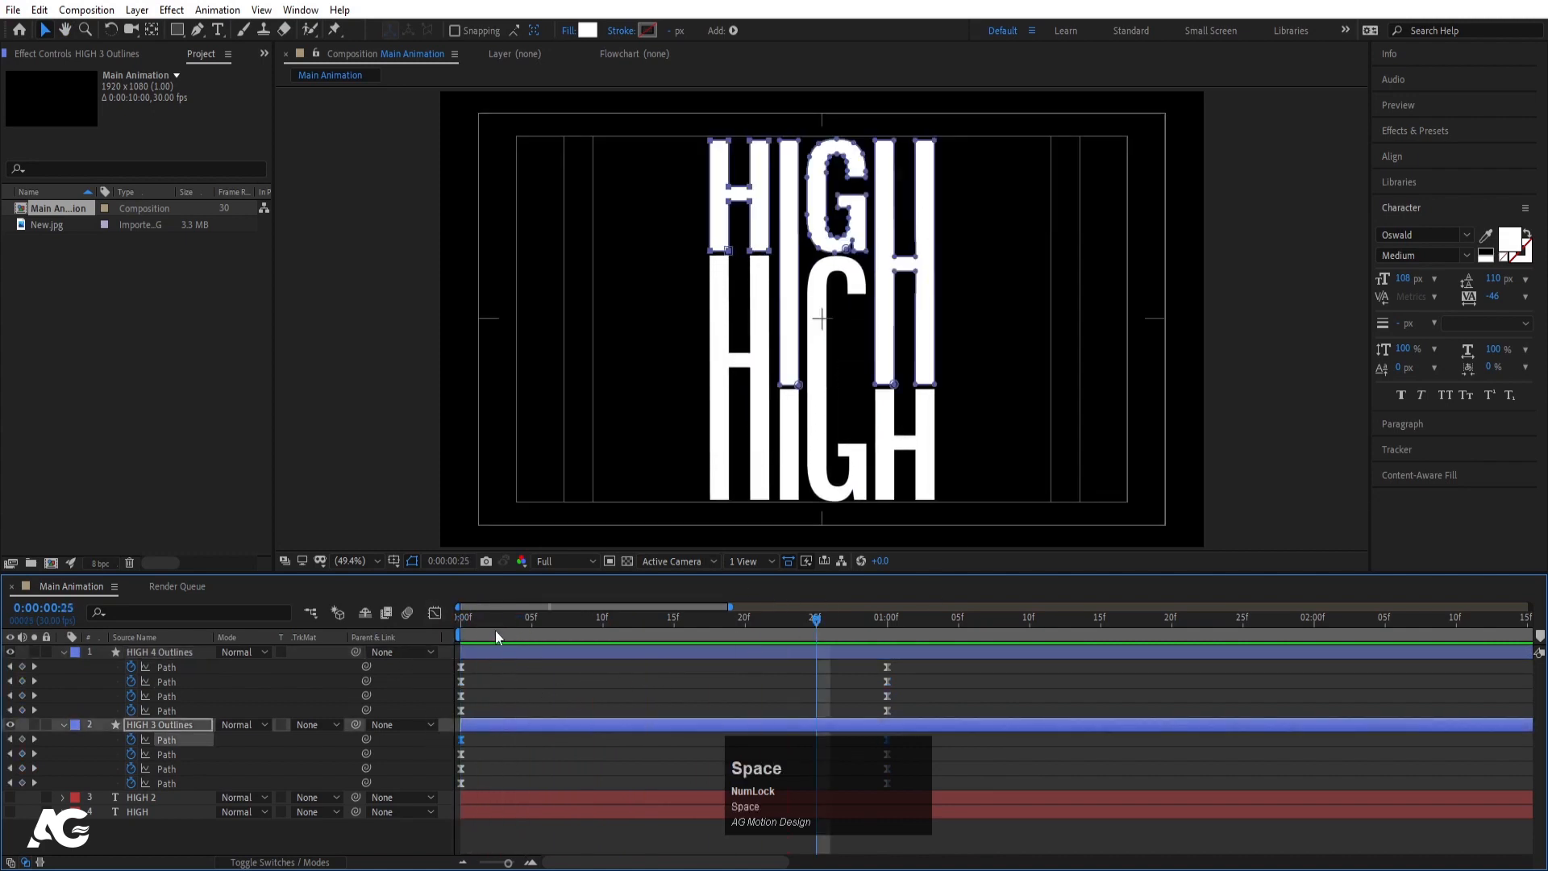
Hide both HIGH outline layers, collapse their keyframed properties, and show the HIGH and HIGH 2 text layers at the first frame.
{"action": "left_click", "coordinate": [460, 621]}
{"action": "key", "text": "space"}
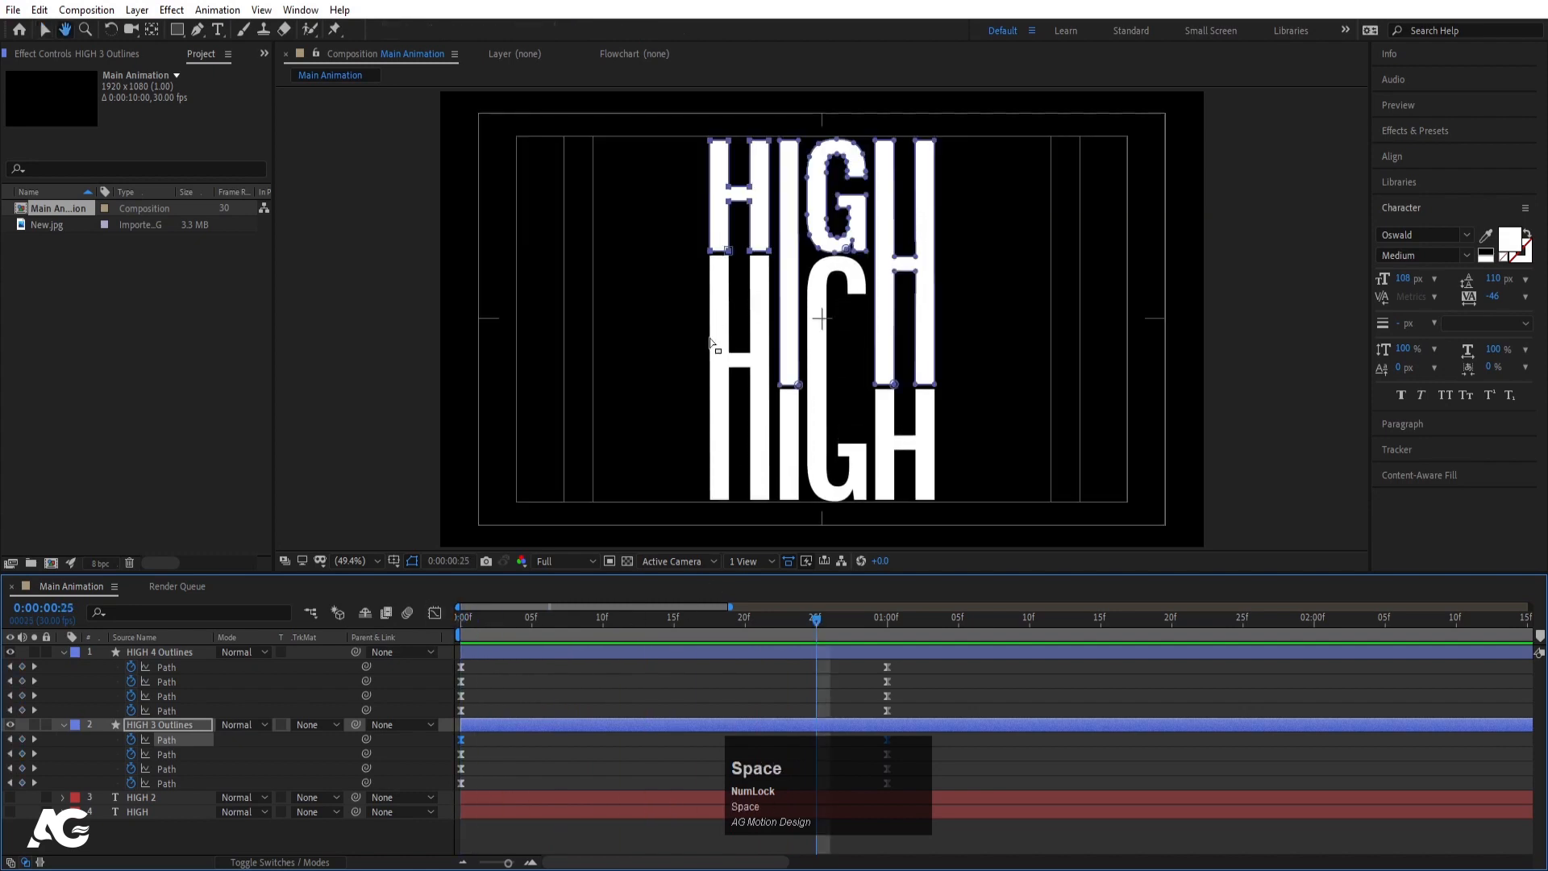
{"action": "left_click", "coordinate": [463, 625]}
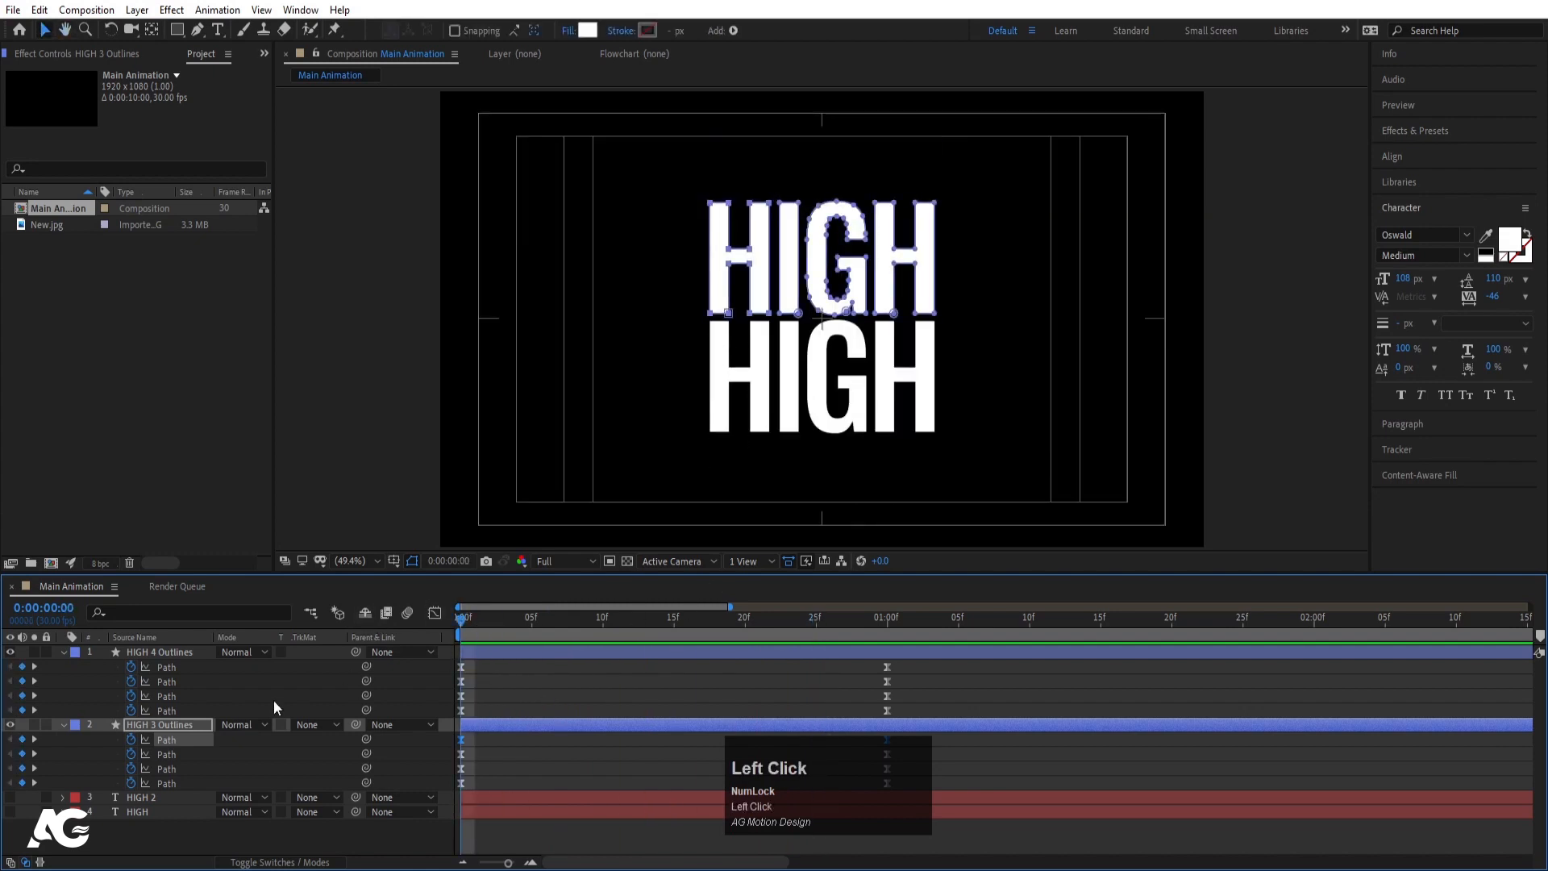
{"action": "left_click", "coordinate": [129, 654], "text": "shift"}
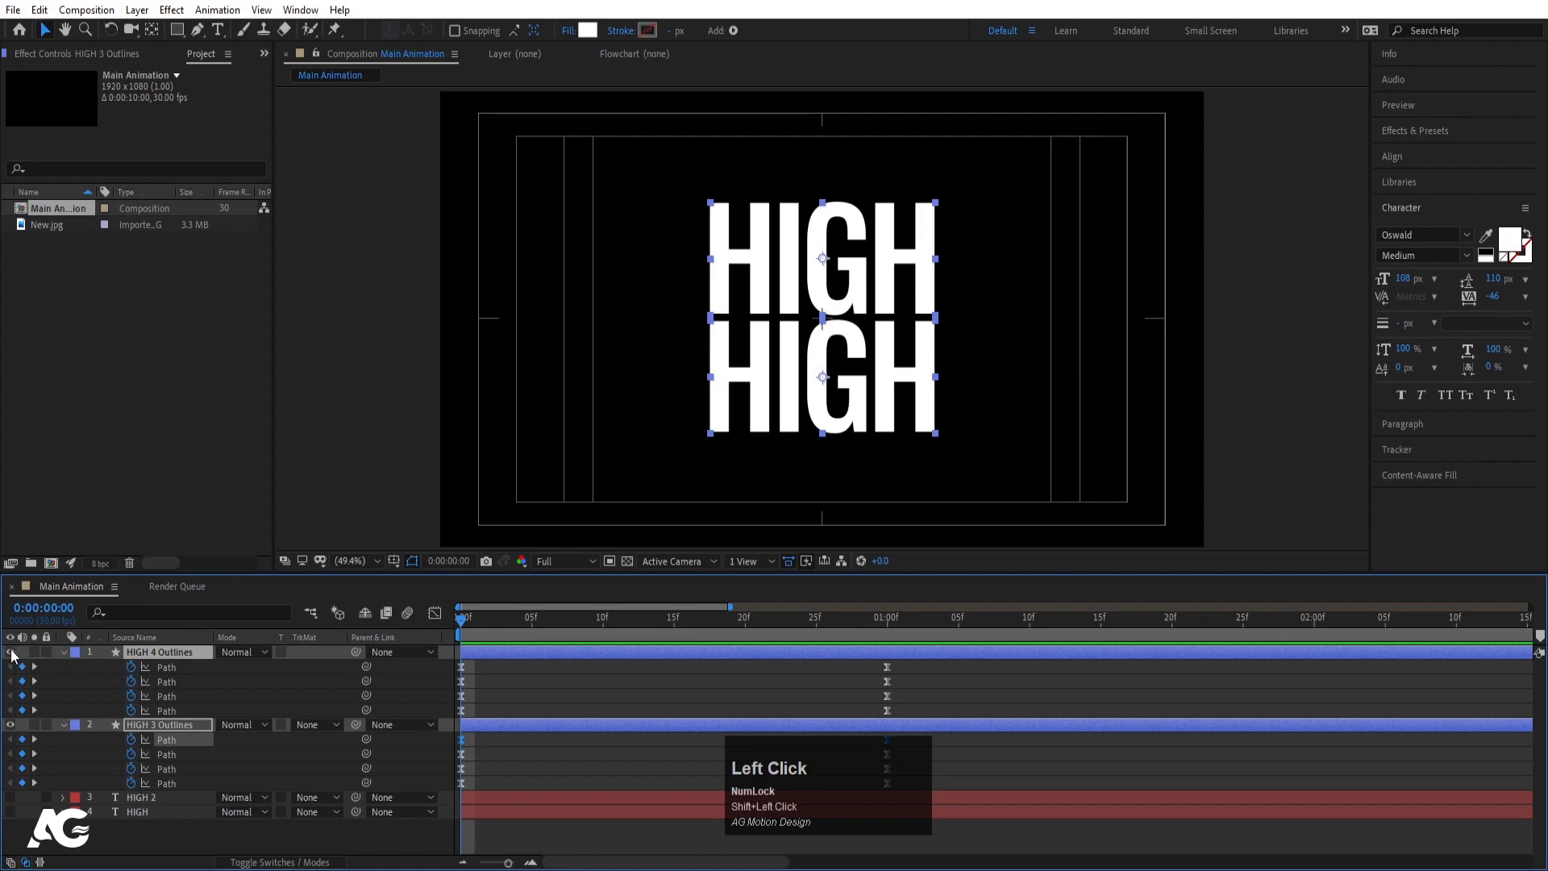
{"action": "left_click", "coordinate": [9, 651]}
{"action": "left_click", "coordinate": [535, 673]}
{"action": "key", "text": "u"}
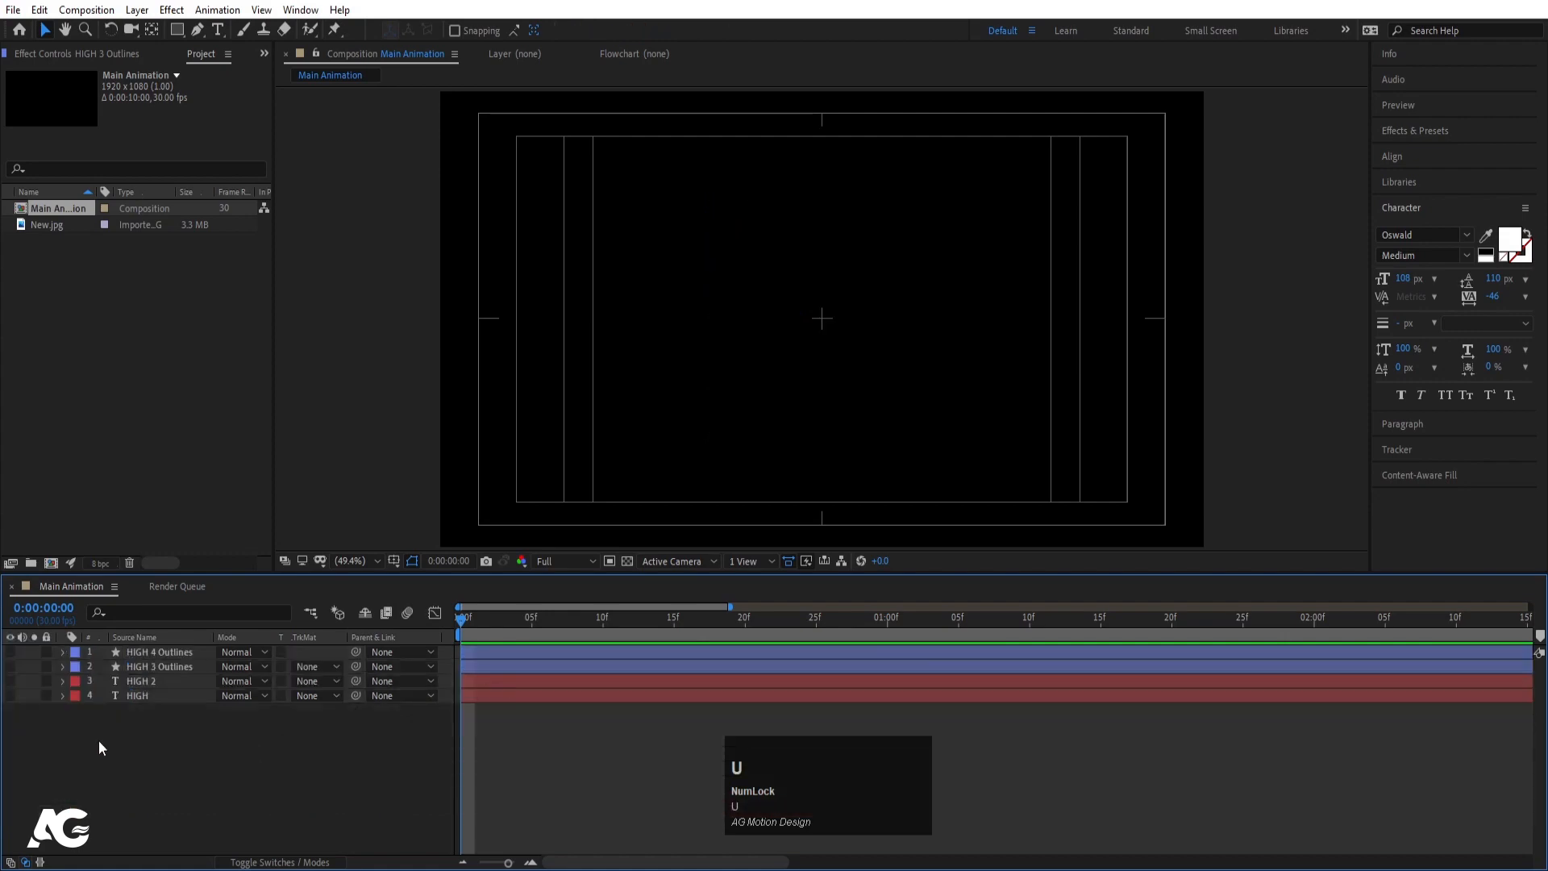
{"action": "left_click_drag", "start_coordinate": [10, 681], "coordinate": [10, 699]}
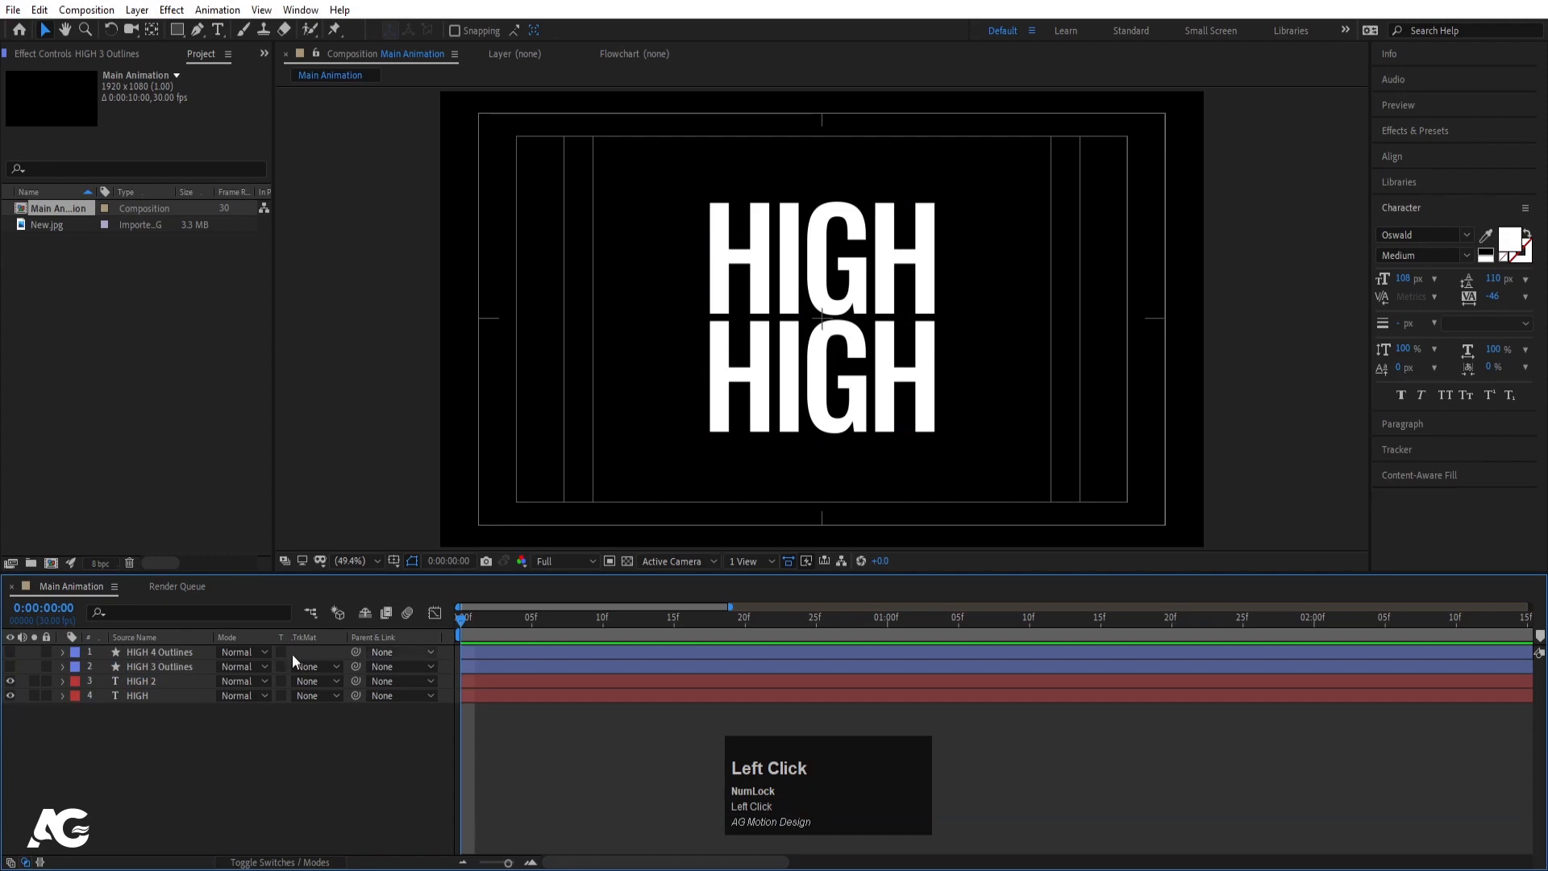
{"action": "key", "text": "minus"}
Add a Position text animator to the HIGH 2 layer and set its position to 0, -97.
{"action": "left_click", "coordinate": [130, 683]}
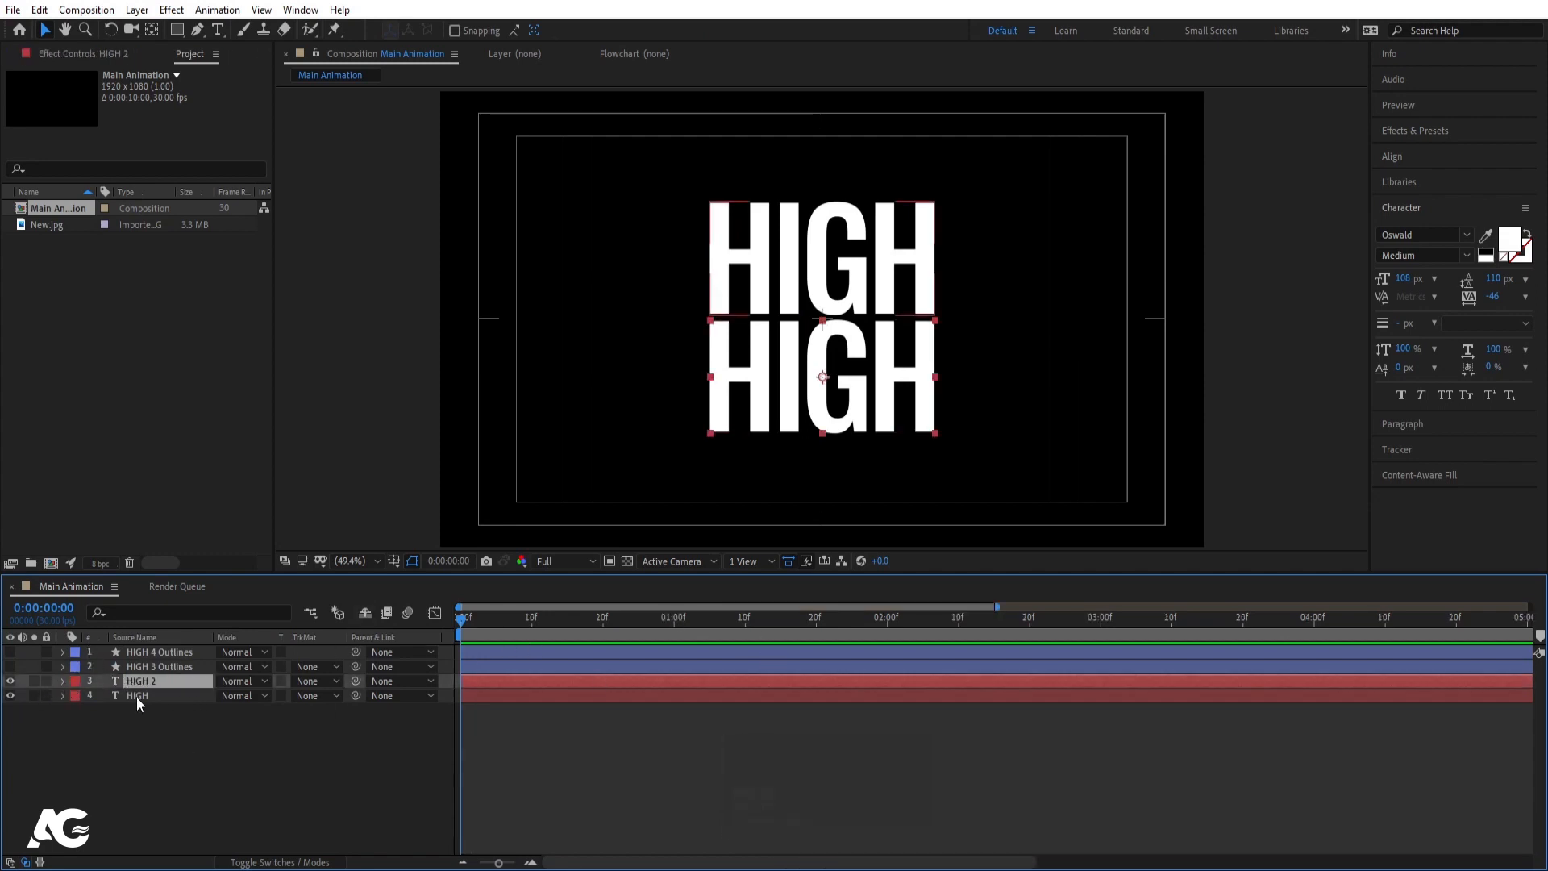
{"action": "left_click", "coordinate": [61, 680]}
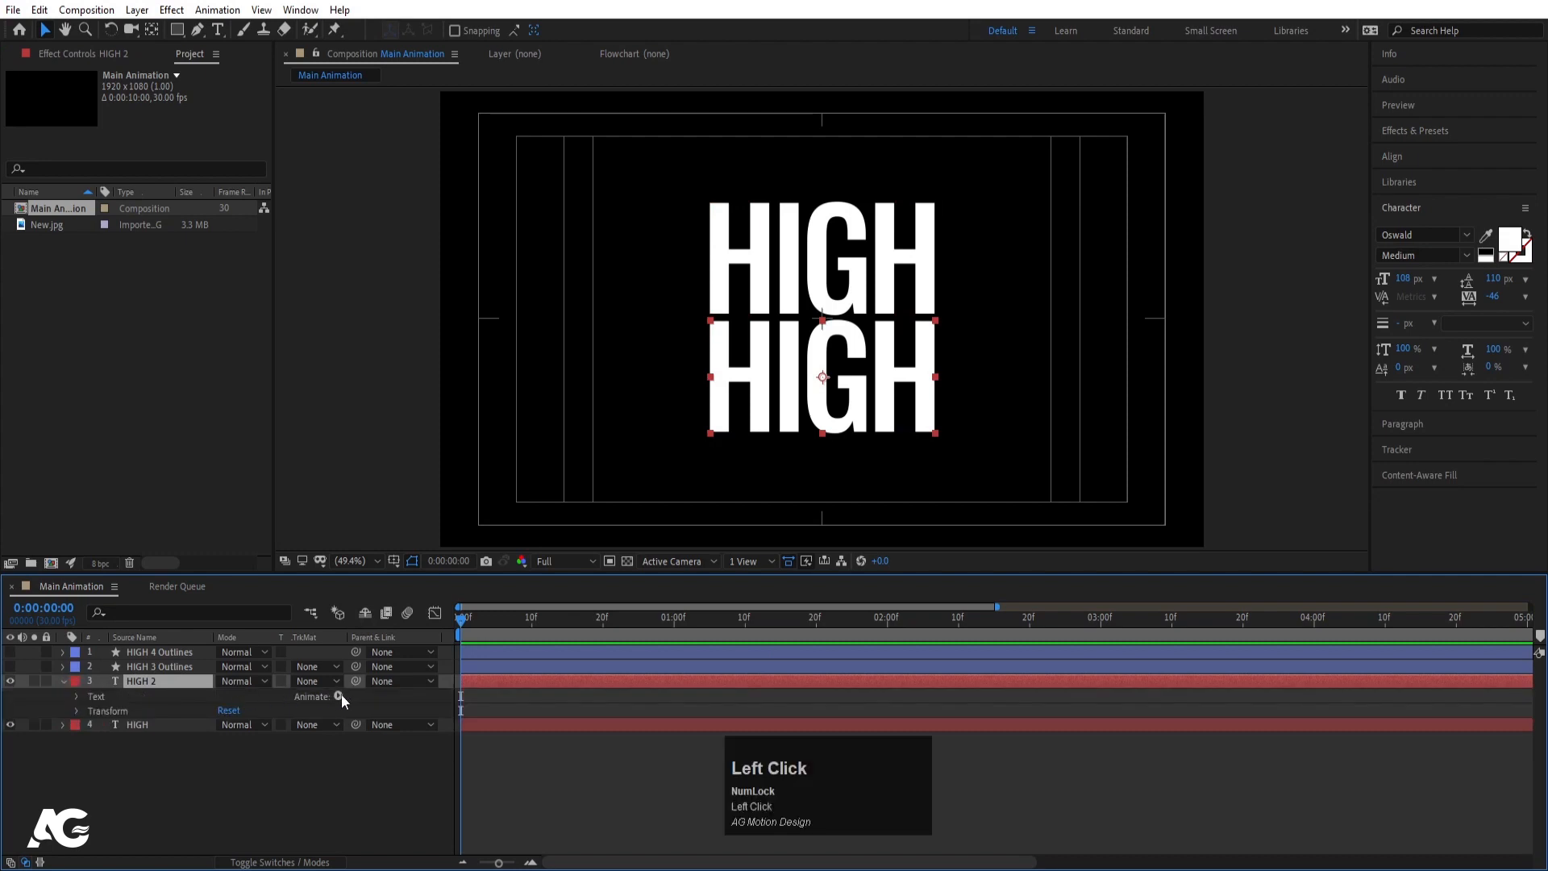
{"action": "left_click", "coordinate": [339, 695]}
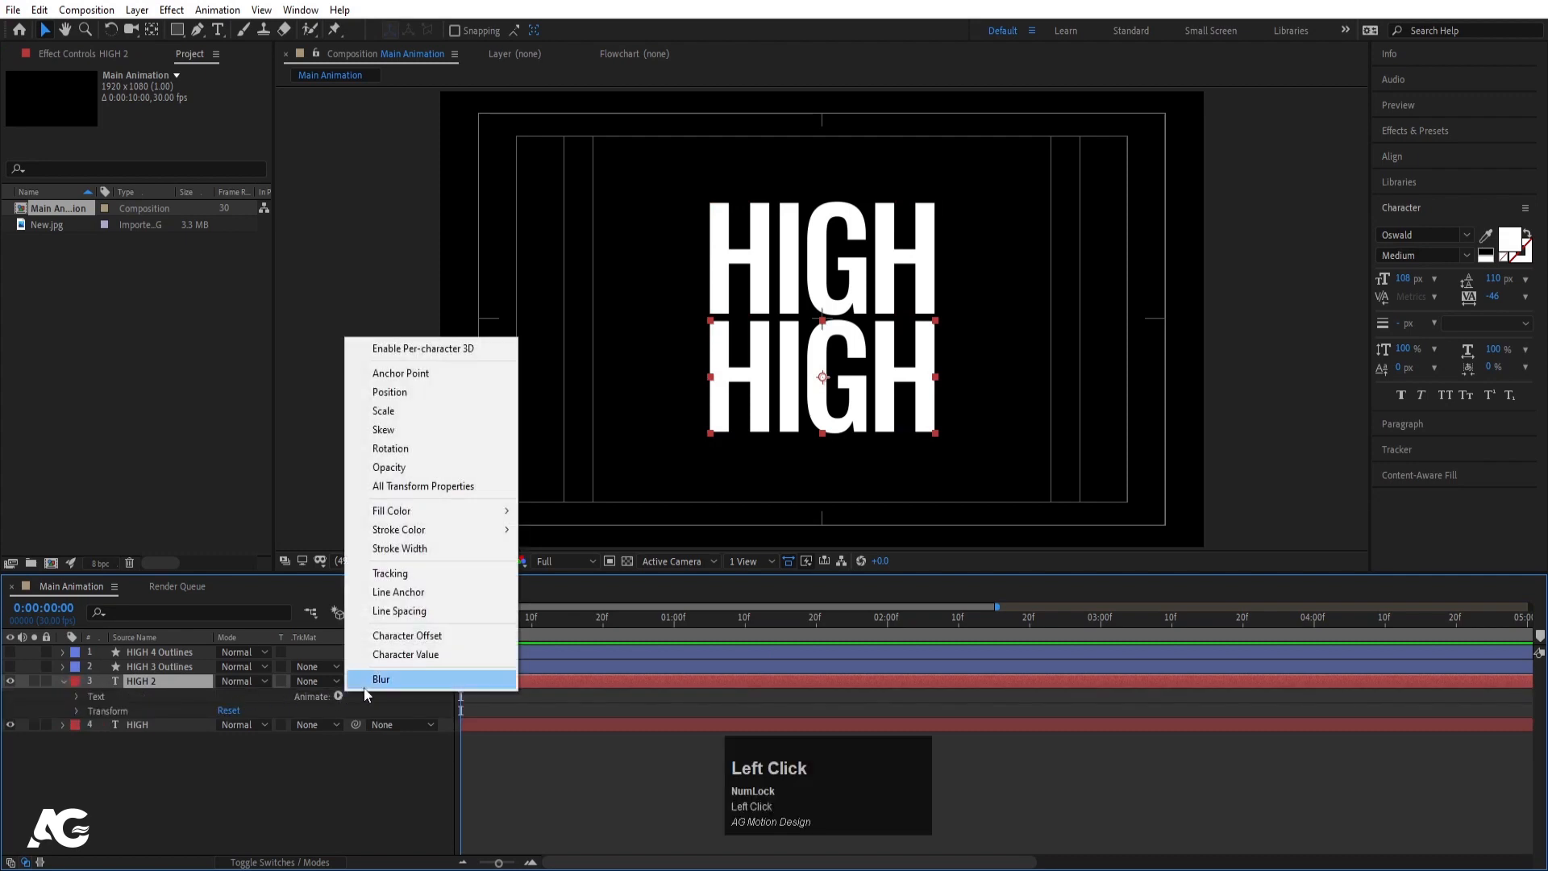
{"action": "left_click", "coordinate": [389, 392]}
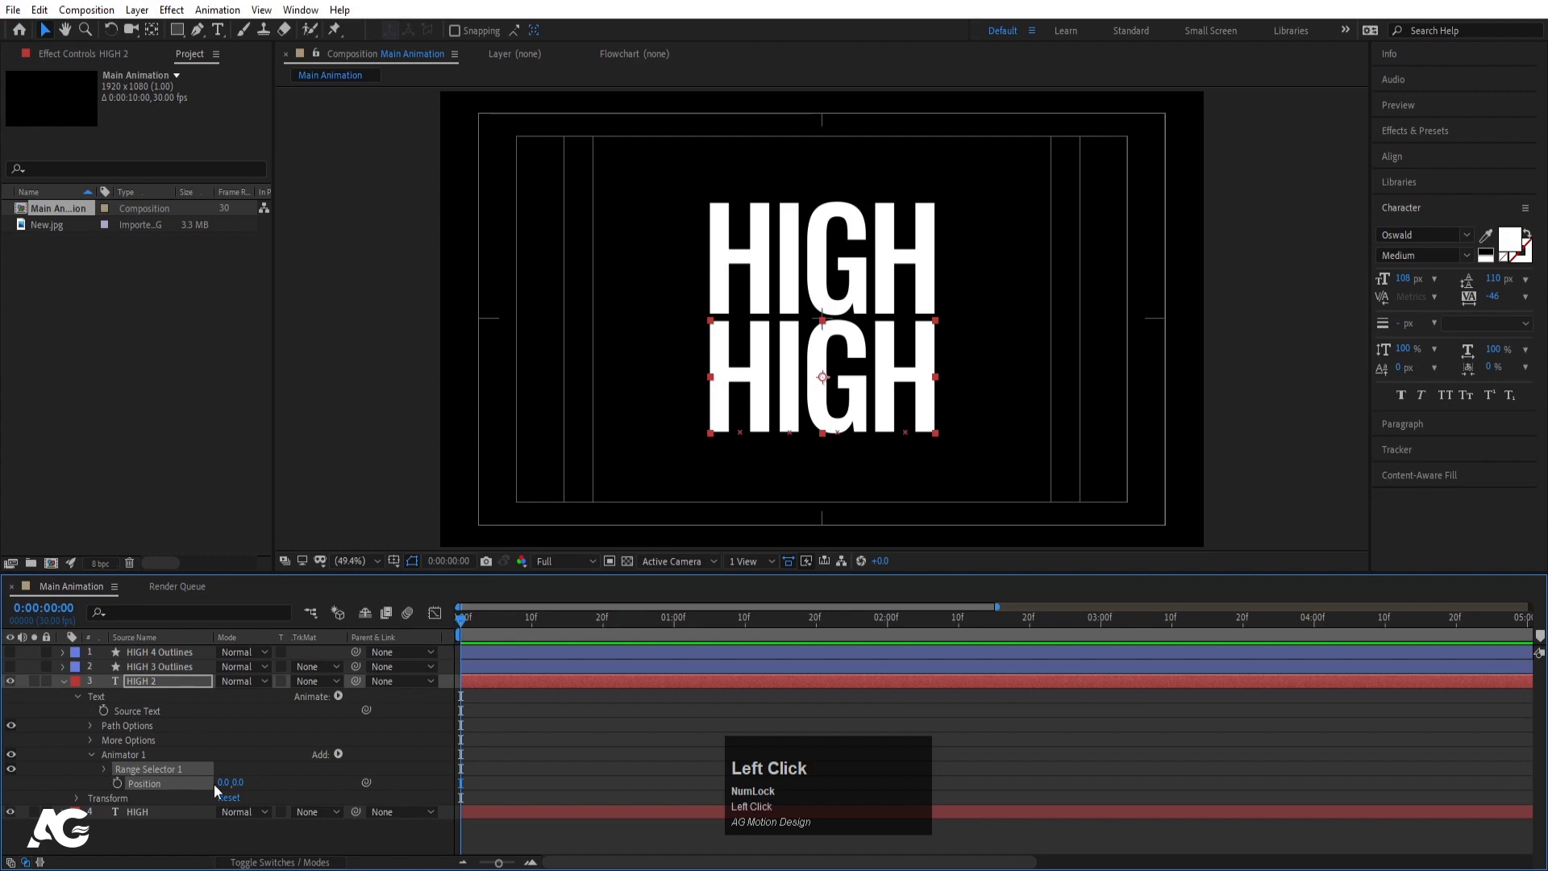
{"action": "left_click_drag", "start_coordinate": [236, 783], "coordinate": [192, 790]}
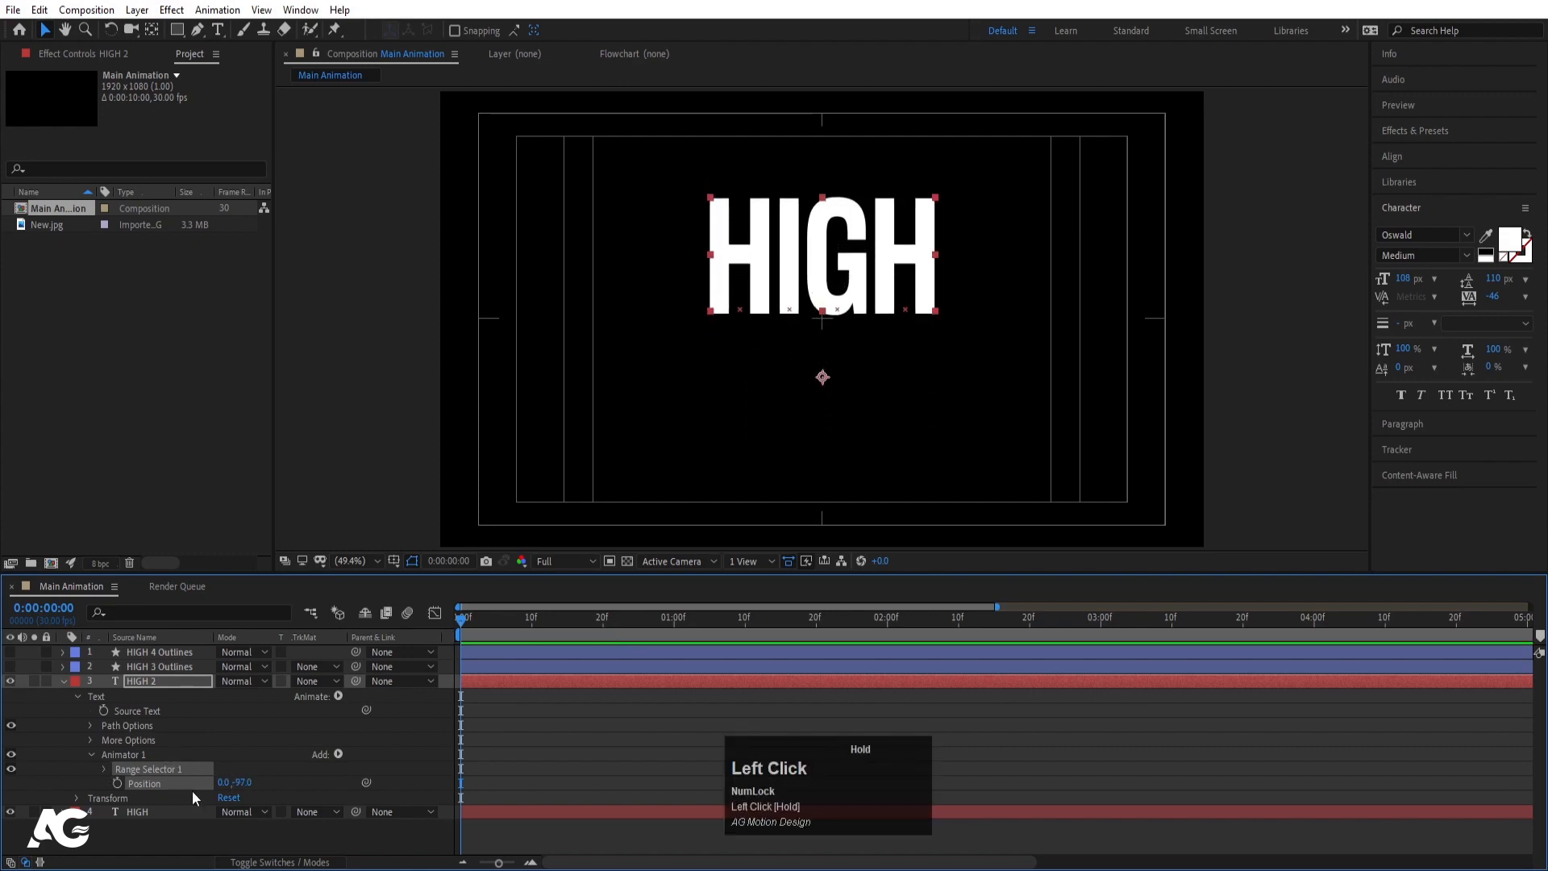
Keyframe HIGH 2's Range Selector Start from 0% at the first frame to 100% at one second.
{"action": "left_click", "coordinate": [104, 769]}
{"action": "left_click", "coordinate": [131, 783]}
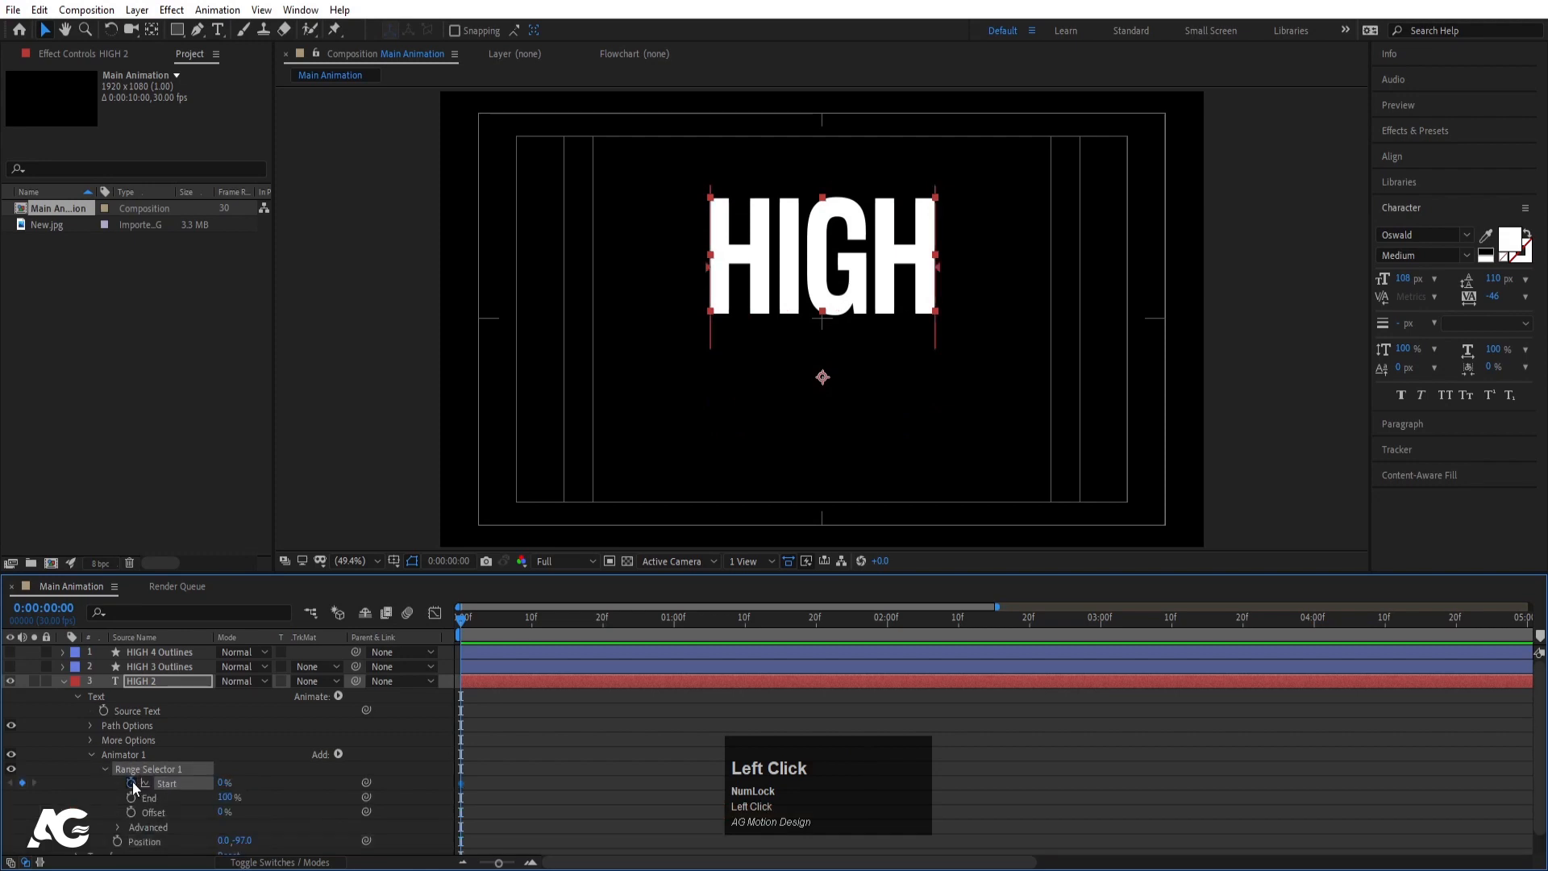
{"action": "left_click", "coordinate": [676, 617]}
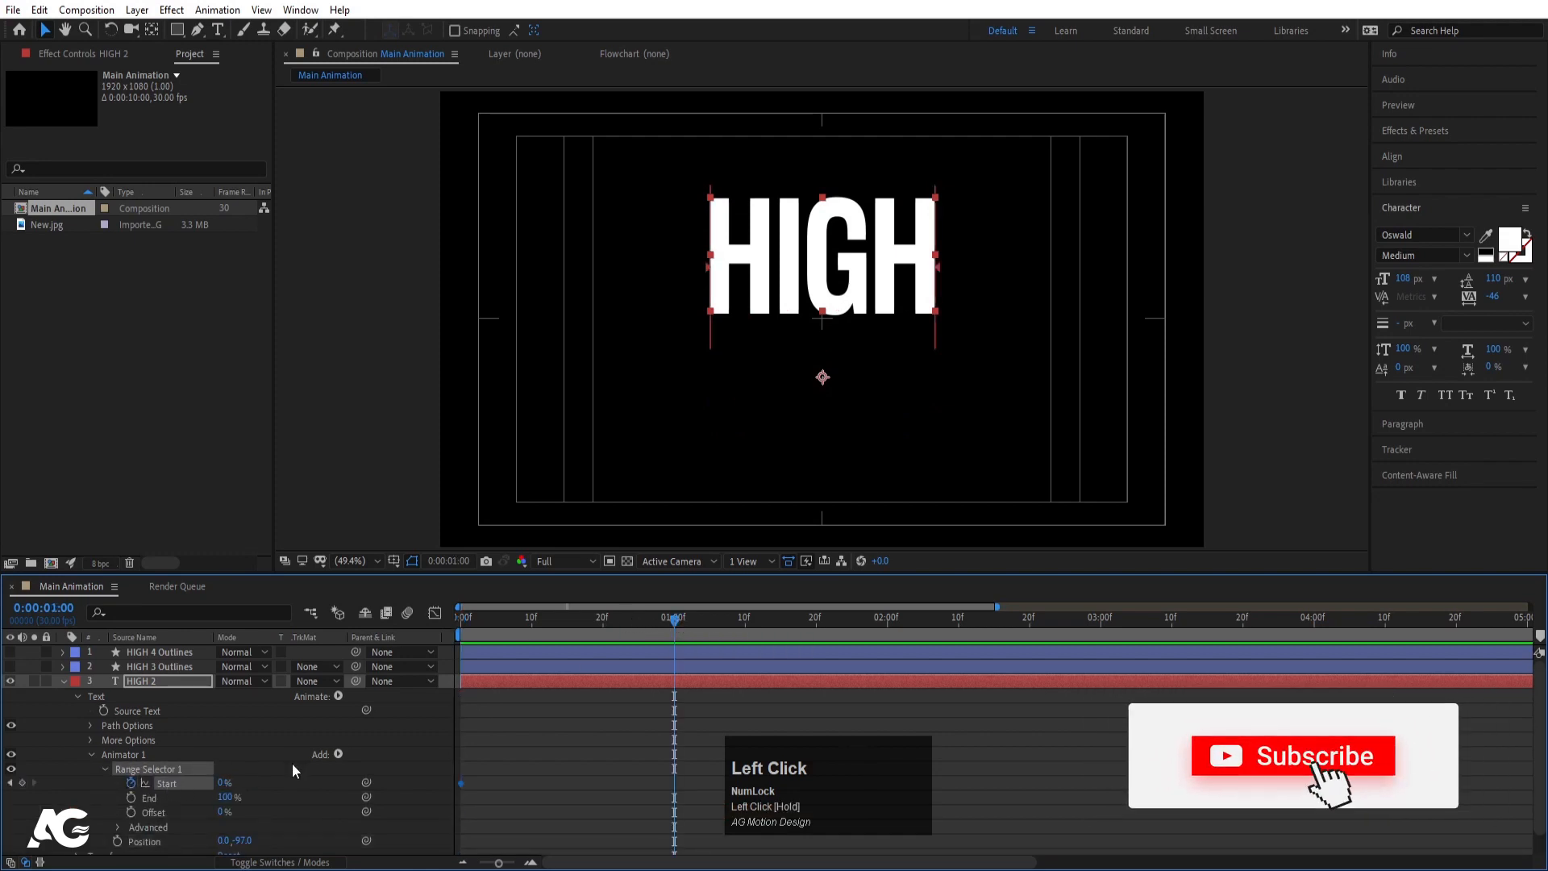
{"action": "left_click_drag", "start_coordinate": [222, 782], "coordinate": [312, 787]}
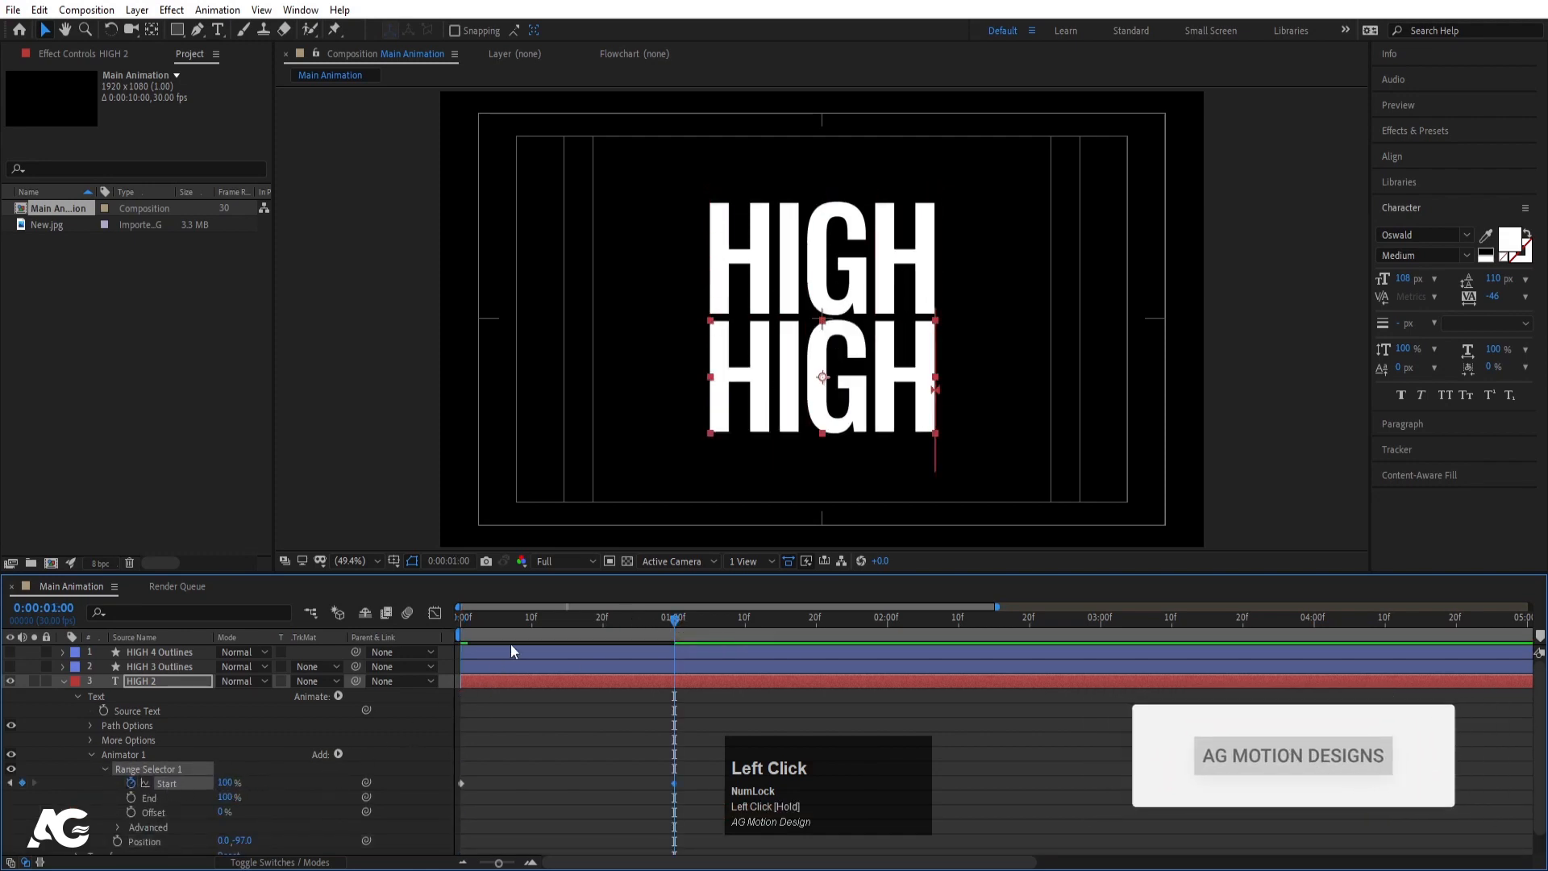
Add Tracking to HIGH 2's text animator with an amount of -47 and preview the result.
{"action": "left_click_drag", "start_coordinate": [491, 617], "coordinate": [375, 635]}
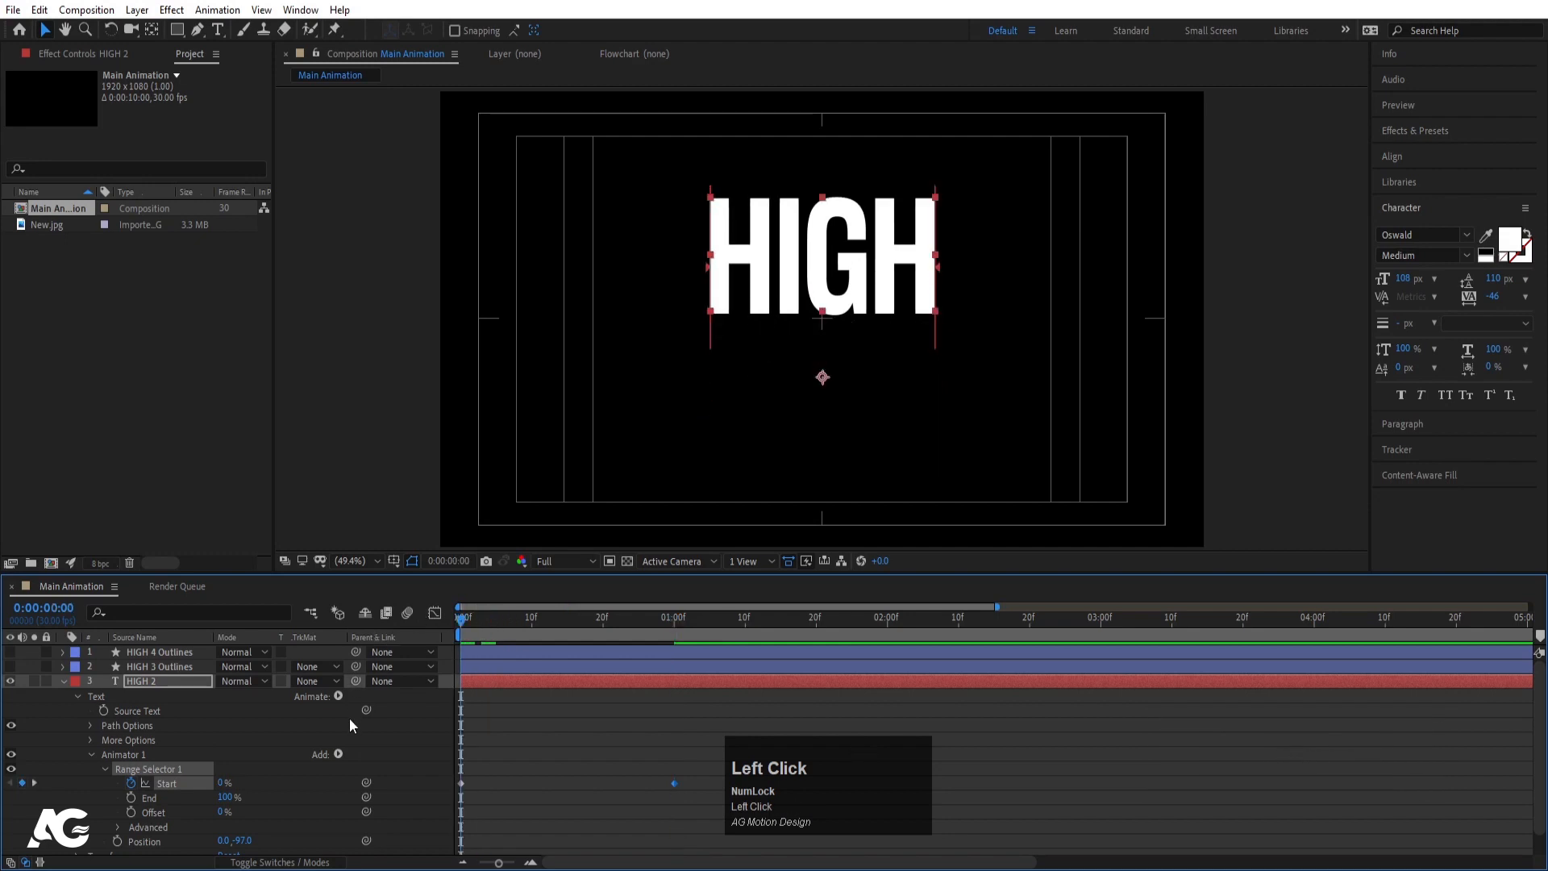
{"action": "left_click", "coordinate": [338, 753]}
{"action": "mouse_move", "coordinate": [379, 760]}
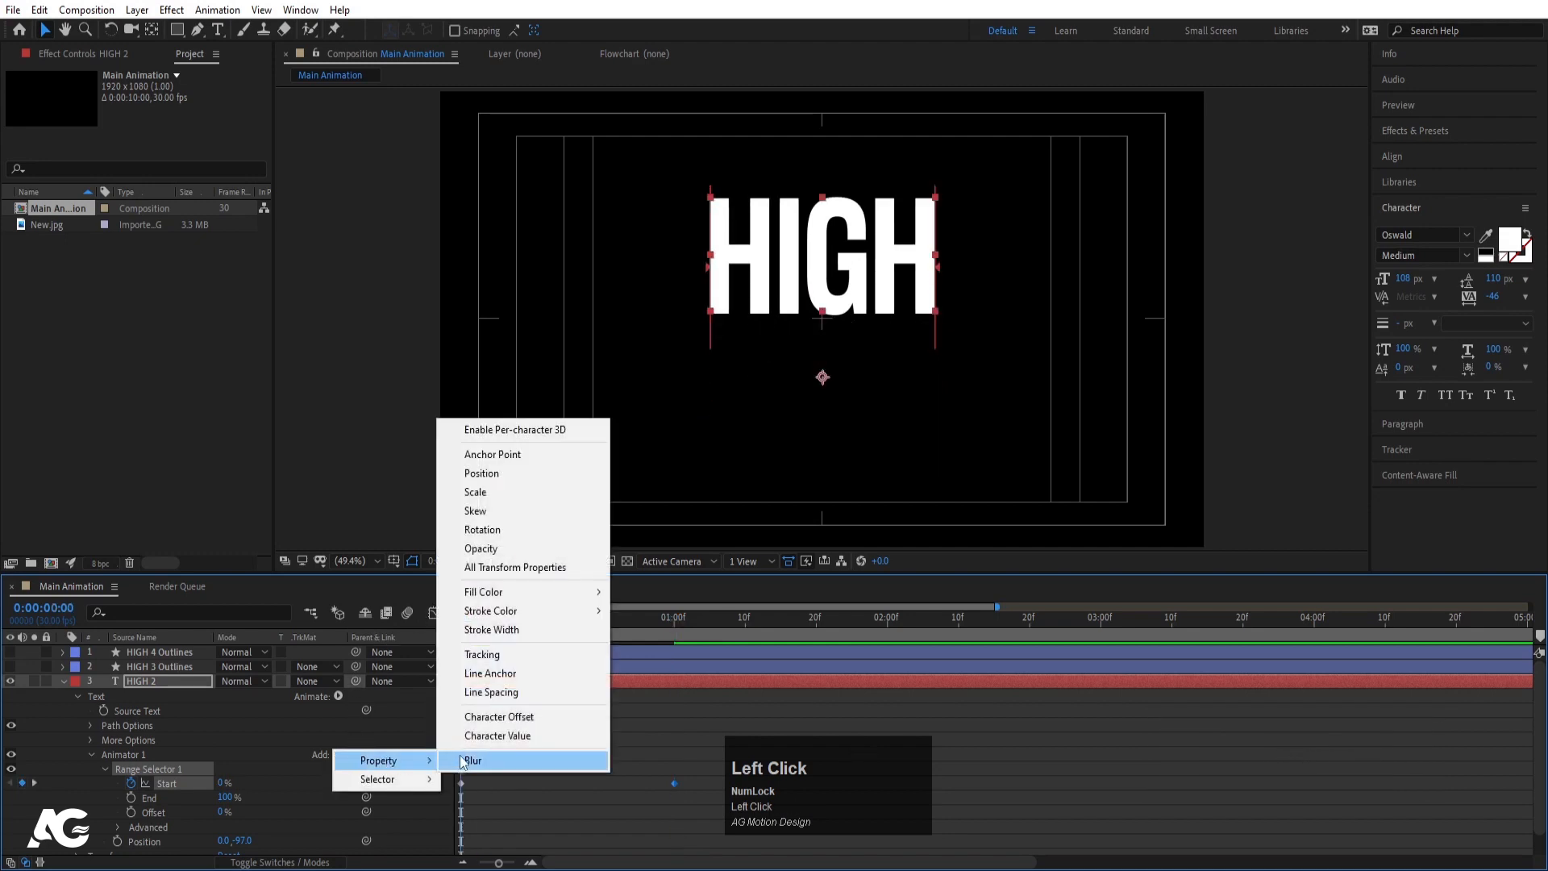
{"action": "left_click", "coordinate": [488, 655]}
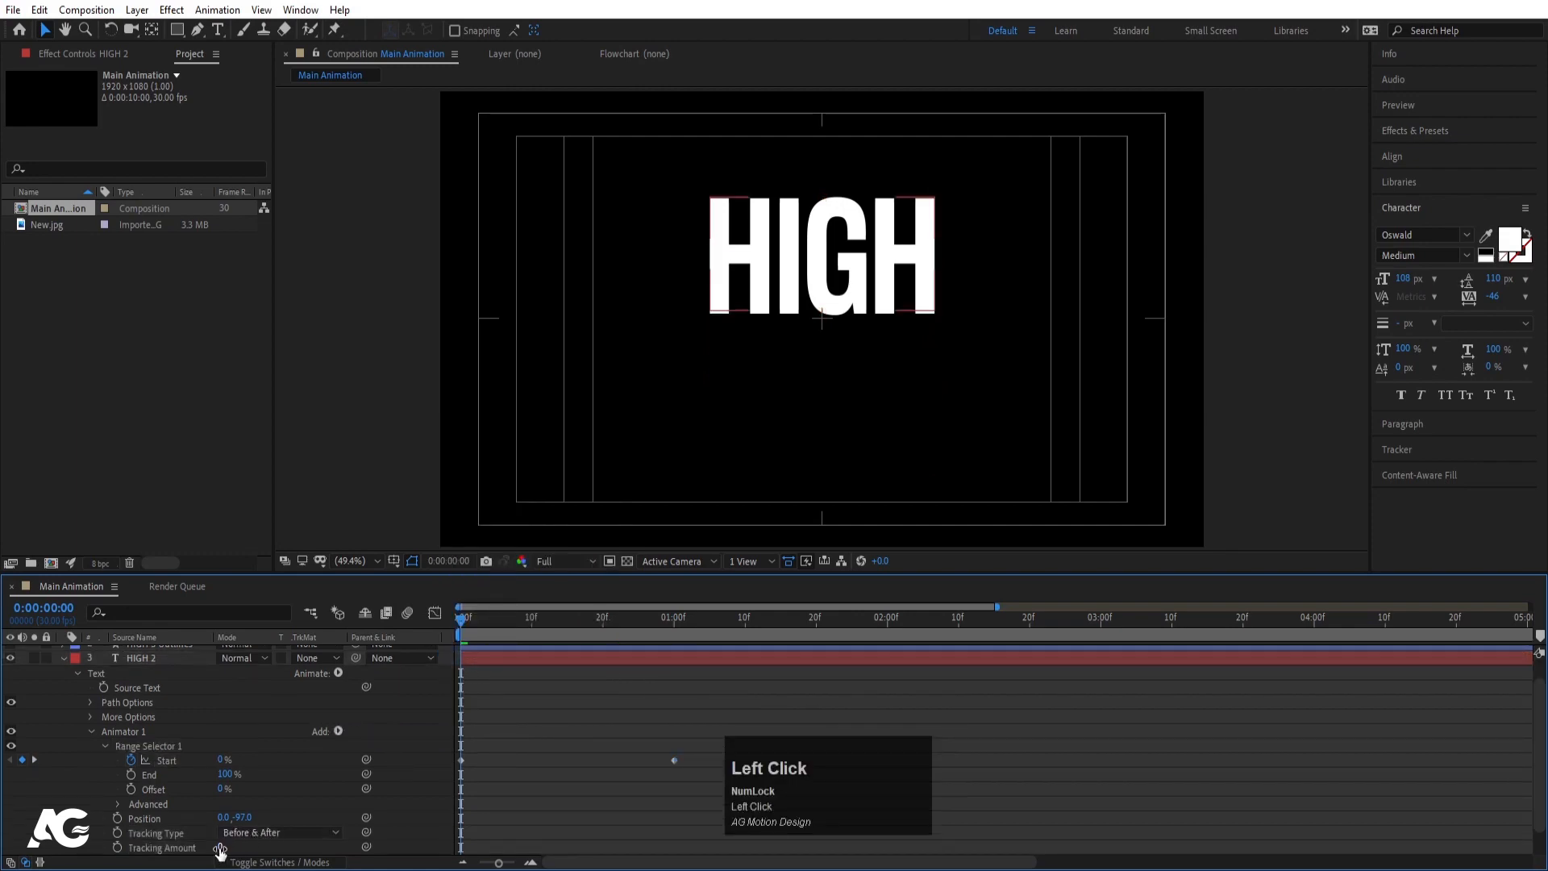
{"action": "left_click_drag", "start_coordinate": [223, 847], "coordinate": [179, 847]}
{"action": "key", "text": "space"}
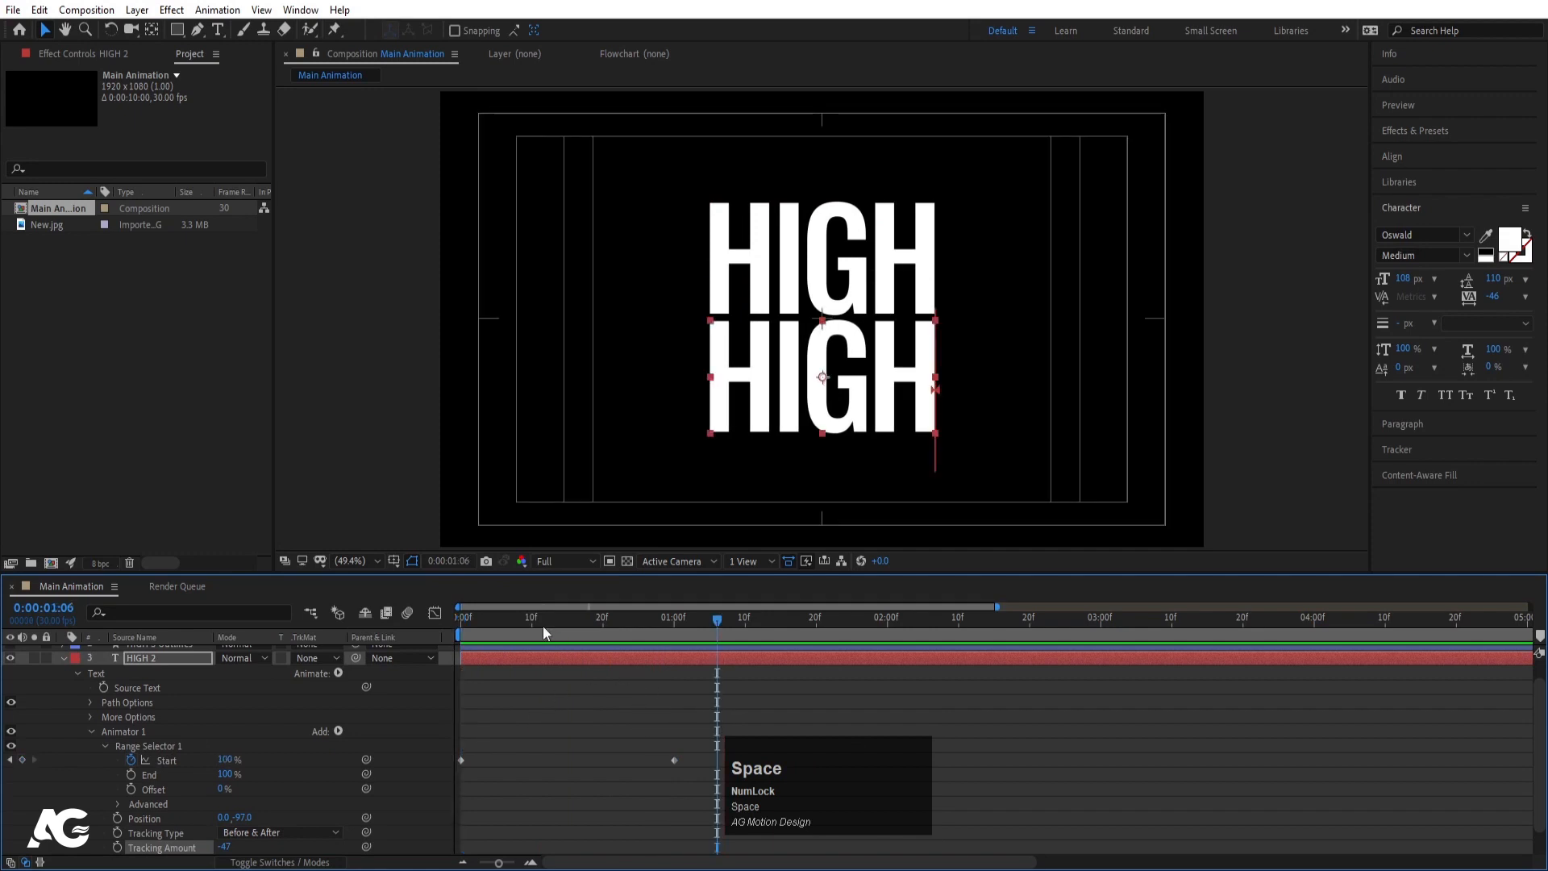
{"action": "left_click_drag", "start_coordinate": [544, 634], "coordinate": [306, 650]}
Collapse the HIGH 2 layer and add a Position text animator to the HIGH layer, set to 0, 91.
{"action": "left_click", "coordinate": [64, 659]}
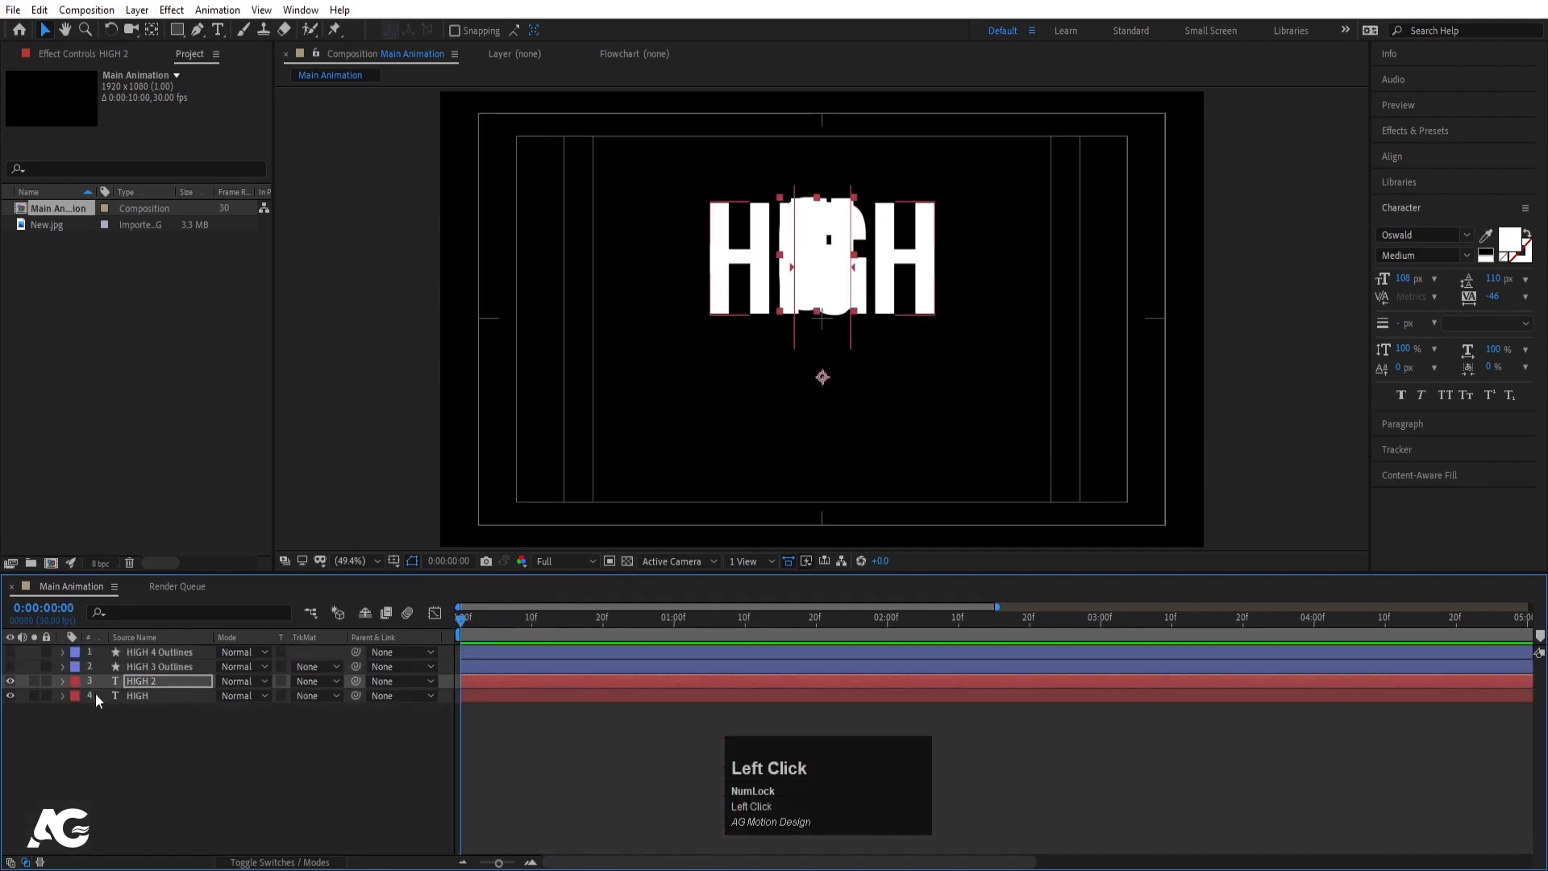
{"action": "left_click", "coordinate": [134, 695]}
{"action": "left_click", "coordinate": [62, 695]}
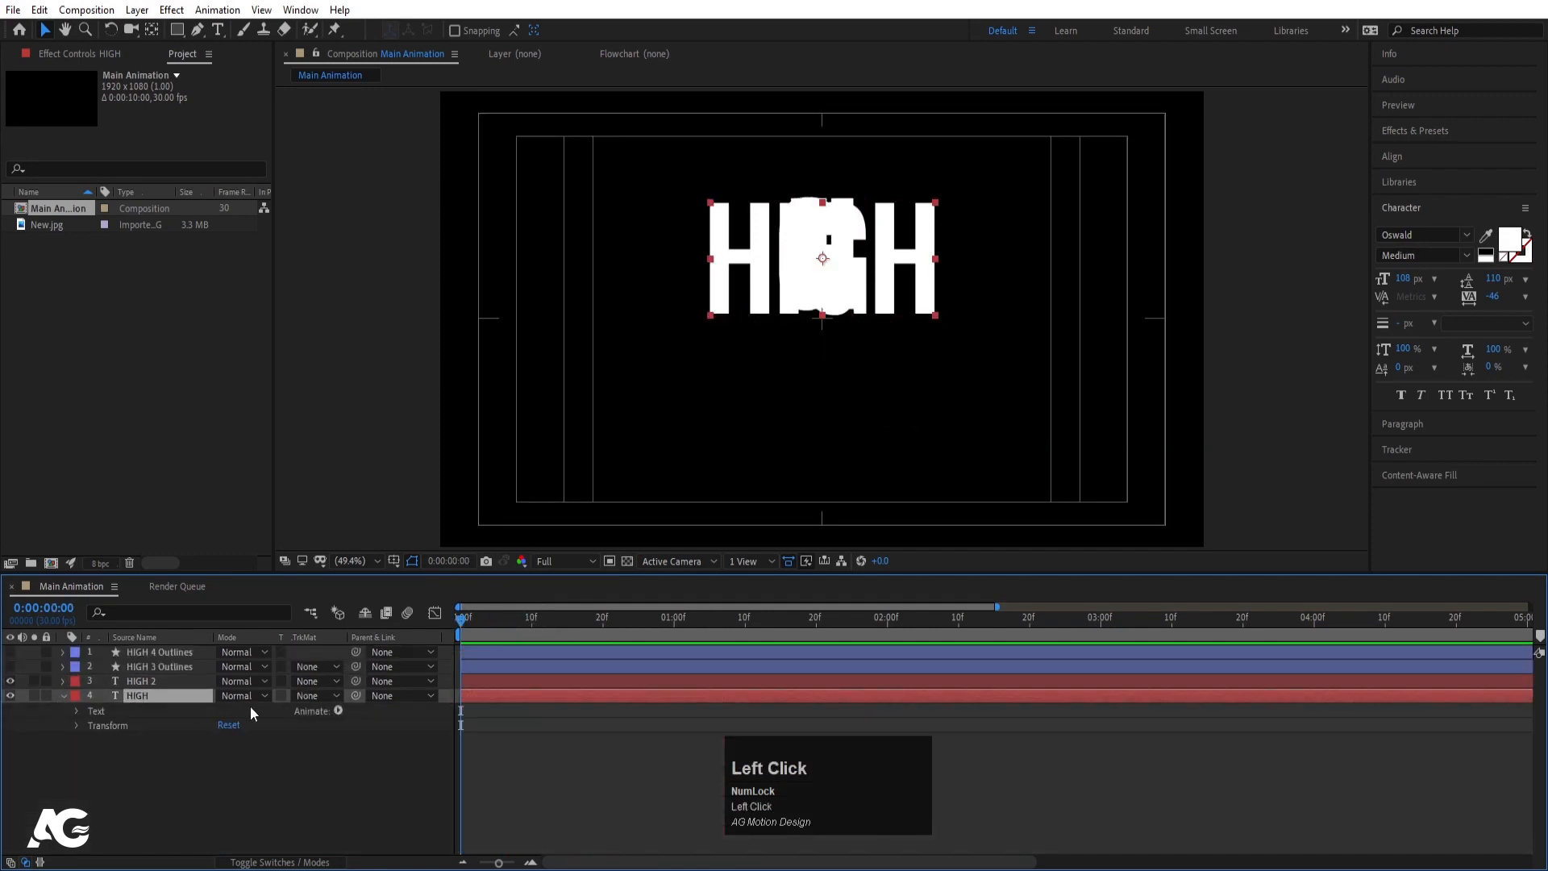
{"action": "left_click", "coordinate": [338, 711]}
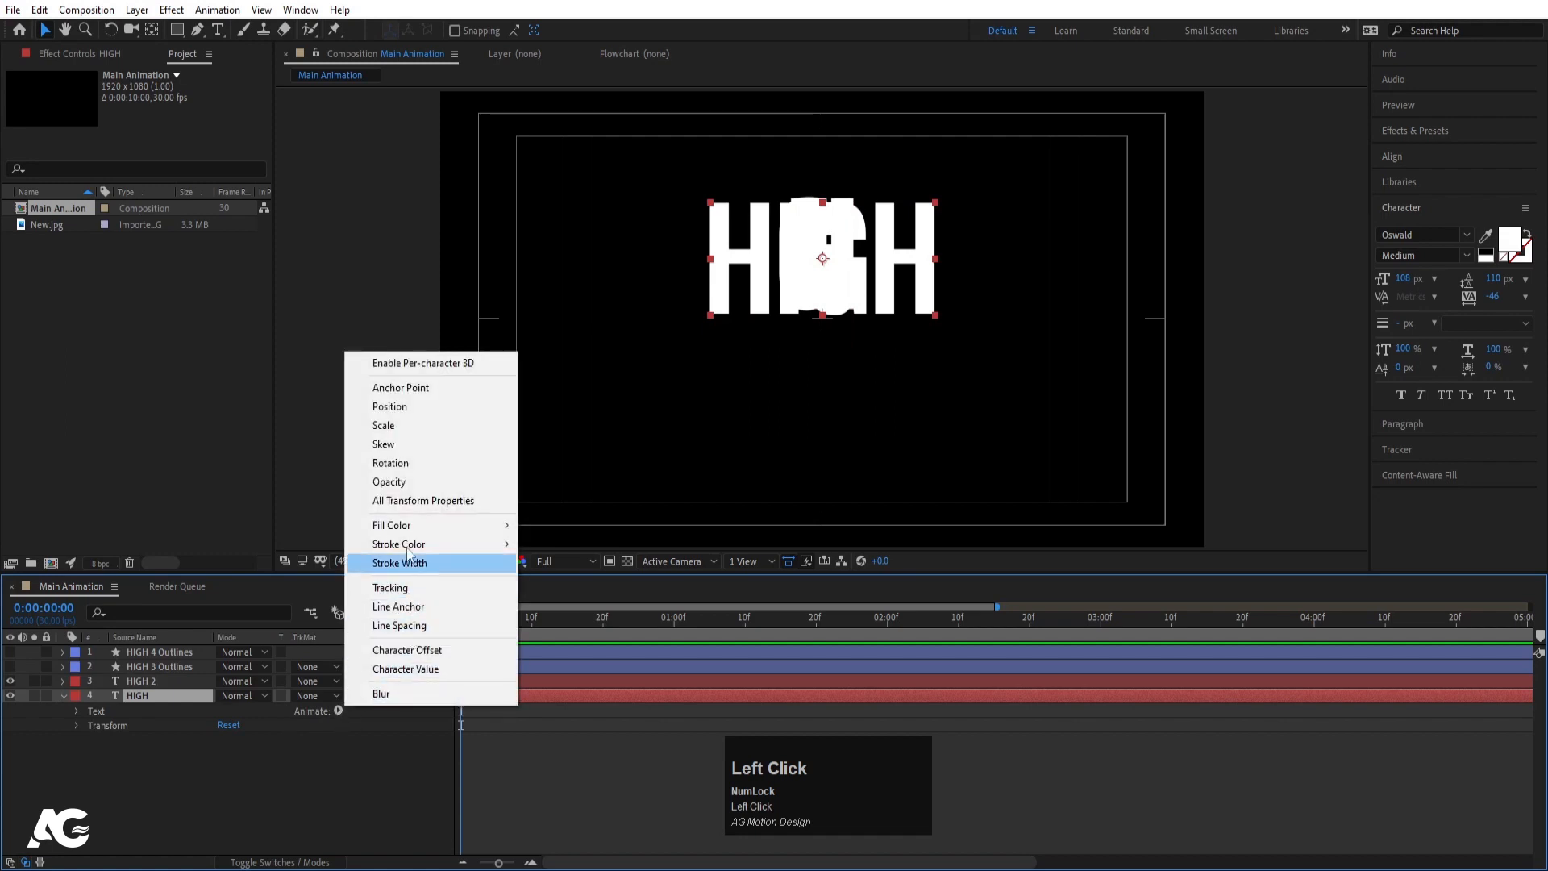
{"action": "left_click", "coordinate": [395, 406]}
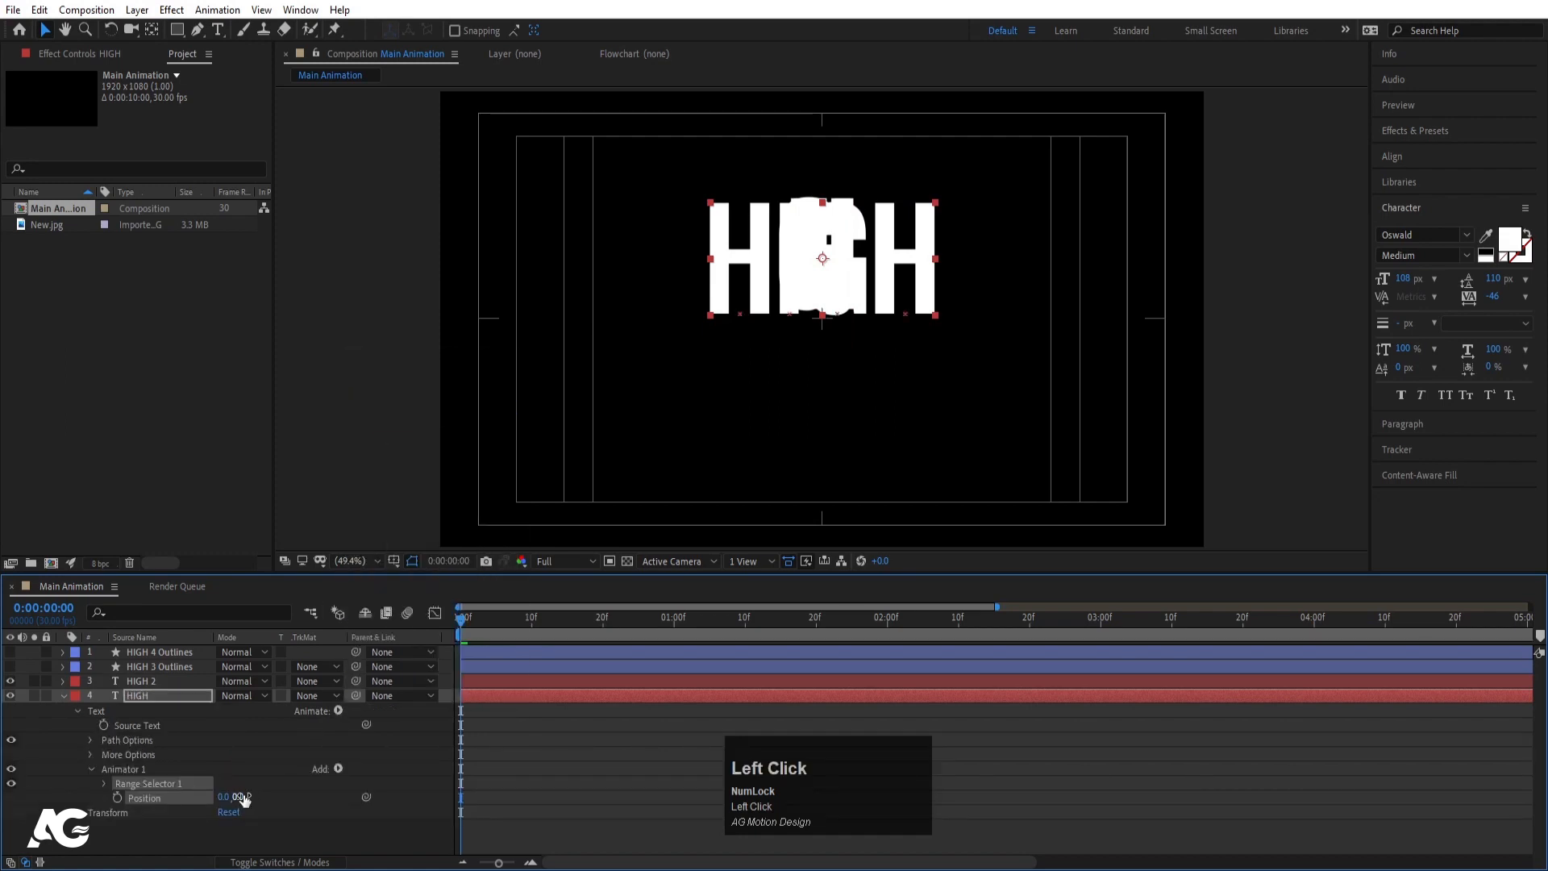
{"action": "left_click_drag", "start_coordinate": [245, 798], "coordinate": [305, 808]}
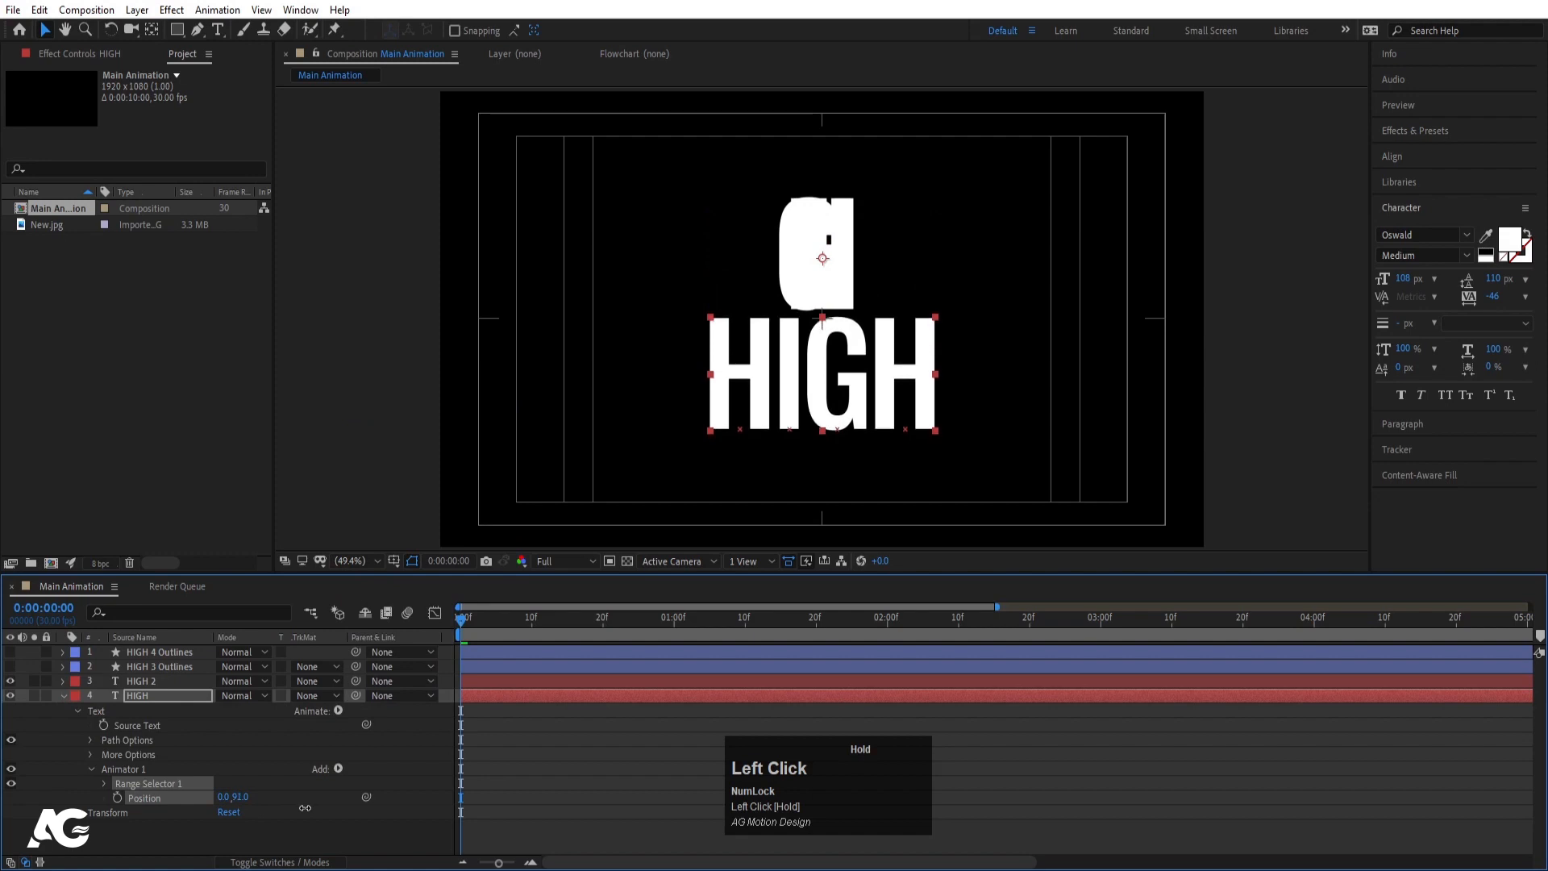
Keyframe the HIGH layer's Range Selector Start from 0% at the first frame to 100% at one second, matching HIGH 2's keyframes.
{"action": "left_click", "coordinate": [102, 784]}
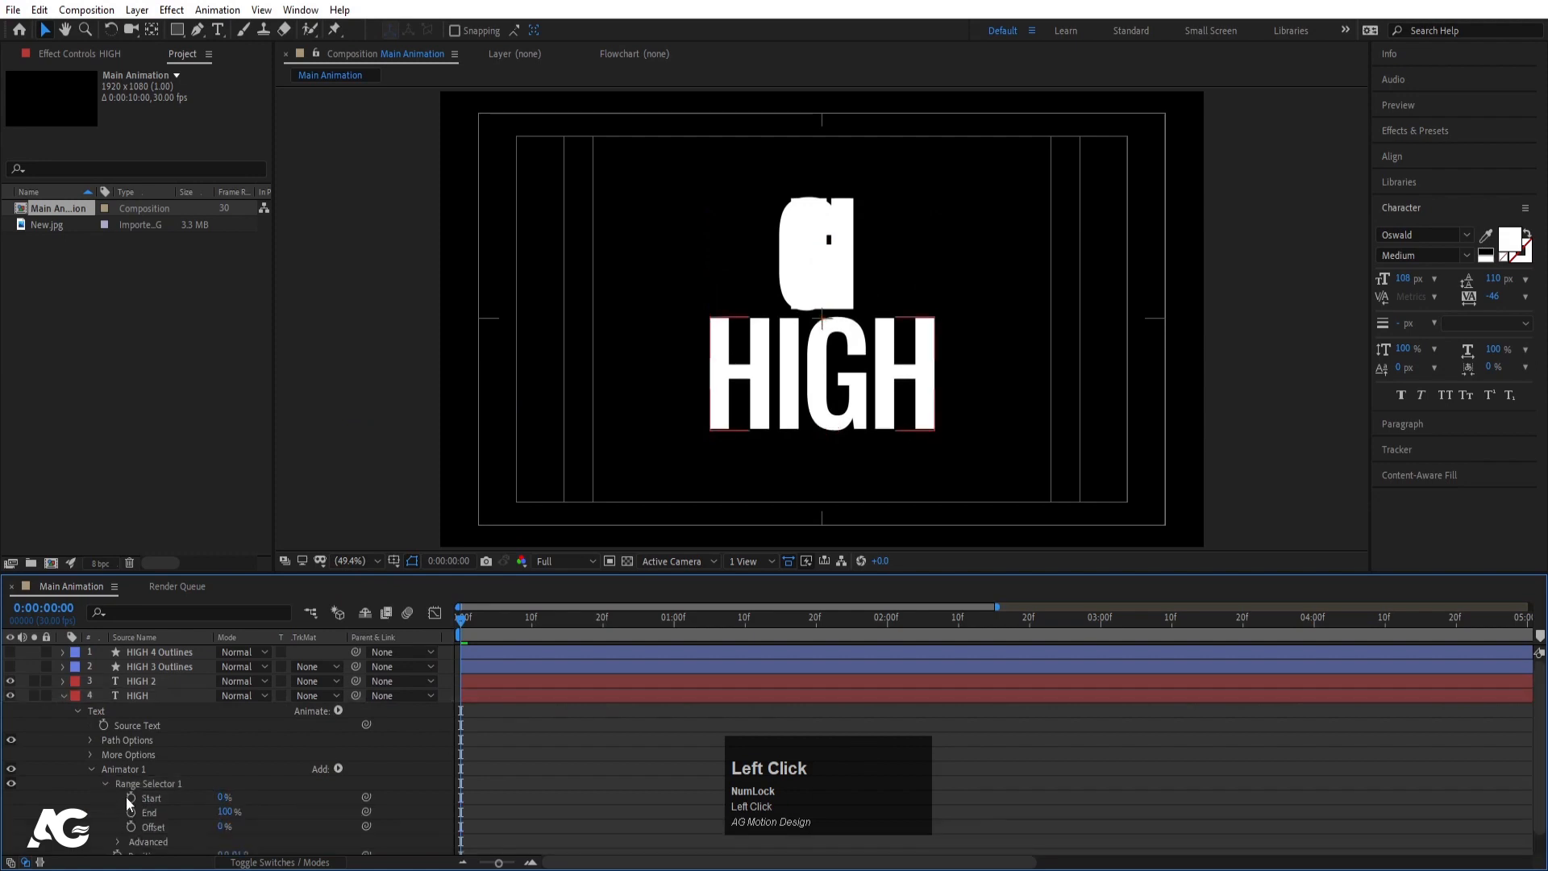
{"action": "left_click", "coordinate": [128, 796]}
{"action": "left_click", "coordinate": [503, 724]}
{"action": "left_click", "coordinate": [503, 684]}
{"action": "key", "text": "u"}
{"action": "key", "text": "k"}
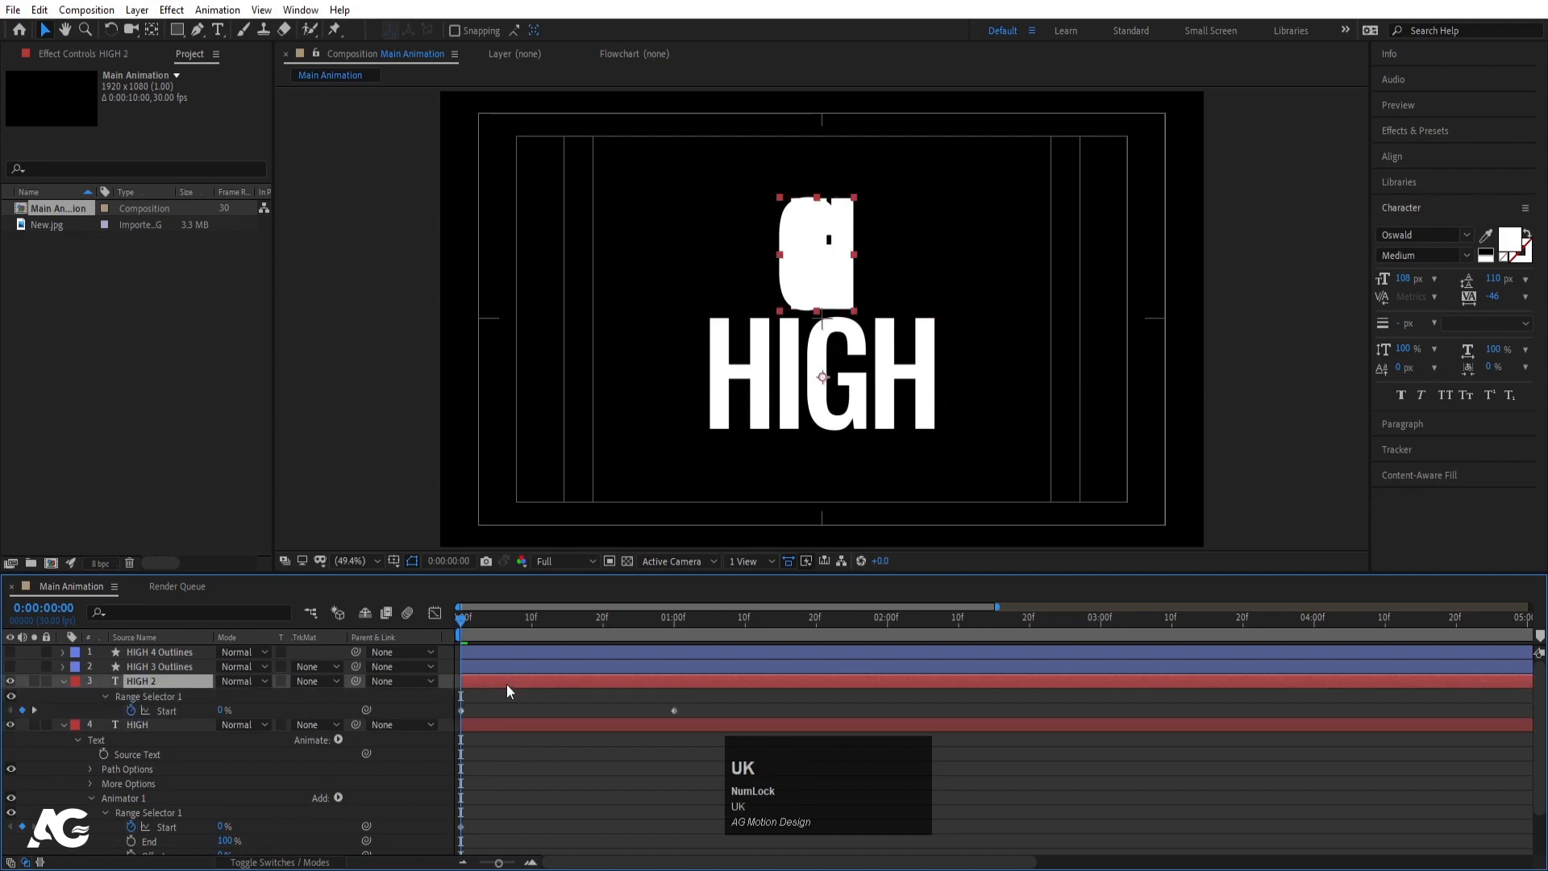
{"action": "left_click_drag", "start_coordinate": [225, 829], "coordinate": [456, 801]}
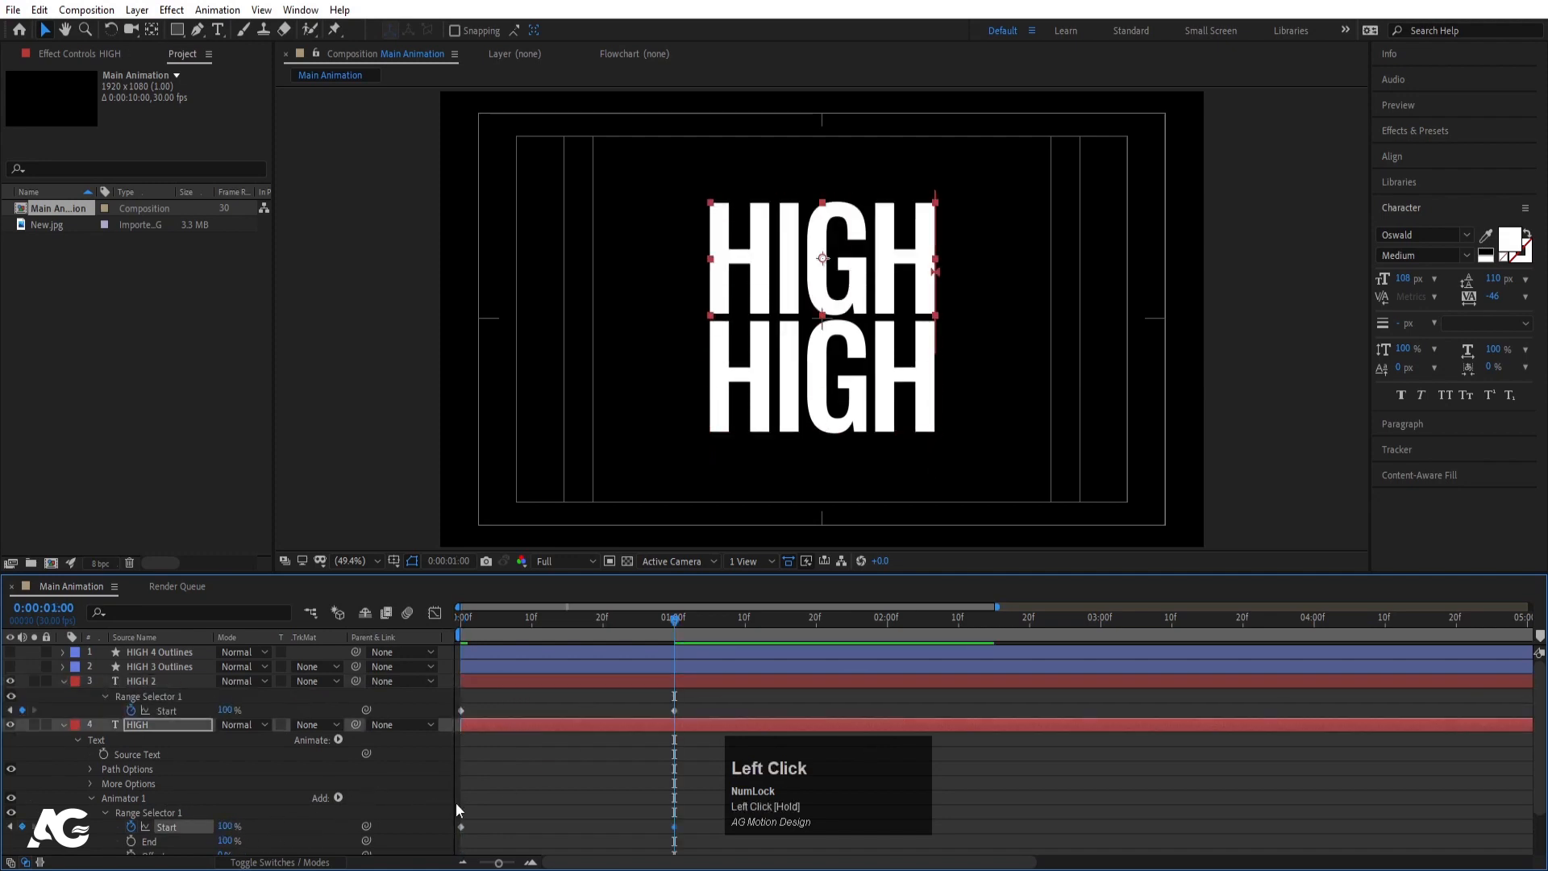
Add Tracking to the HIGH layer's text animator with an amount of -45 and preview both words.
{"action": "key", "text": "j"}
{"action": "left_click", "coordinate": [339, 797]}
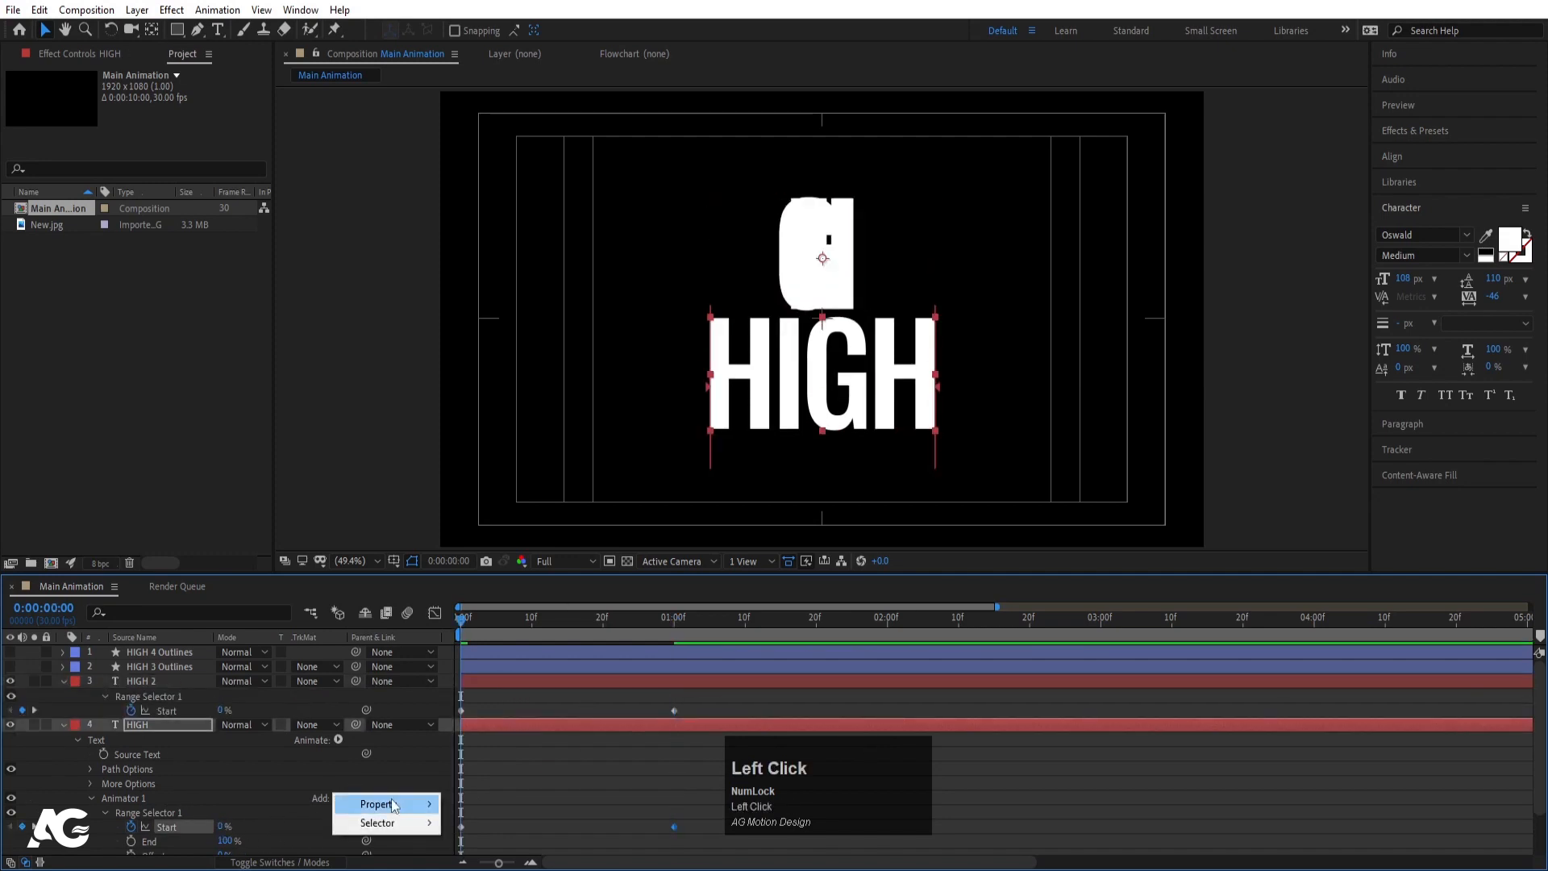
{"action": "mouse_move", "coordinate": [379, 804]}
{"action": "left_click", "coordinate": [498, 698]}
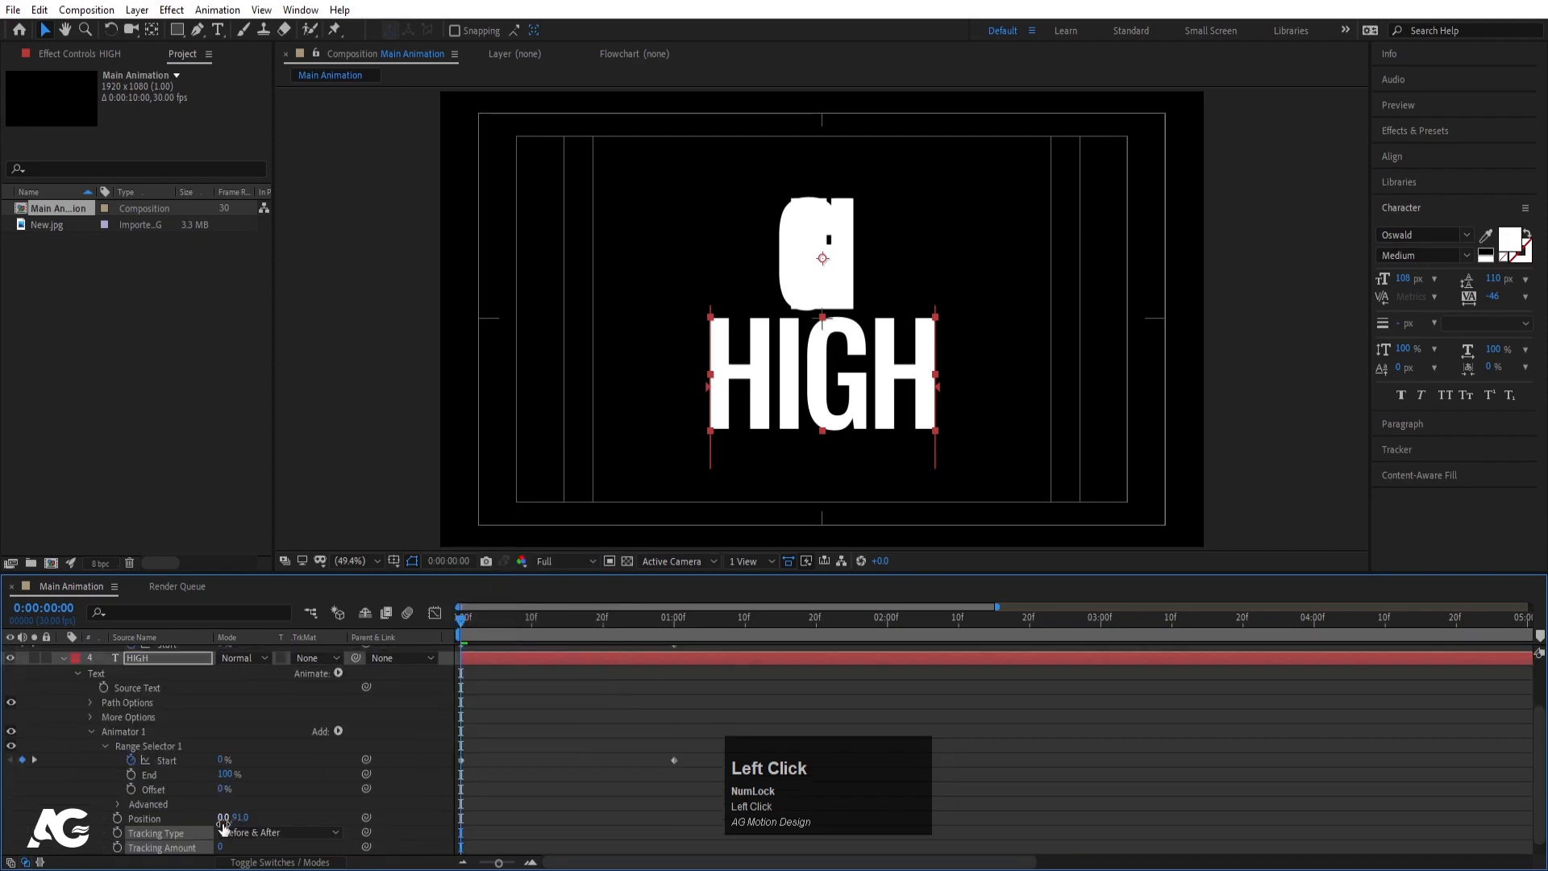
{"action": "left_click_drag", "start_coordinate": [223, 847], "coordinate": [179, 848]}
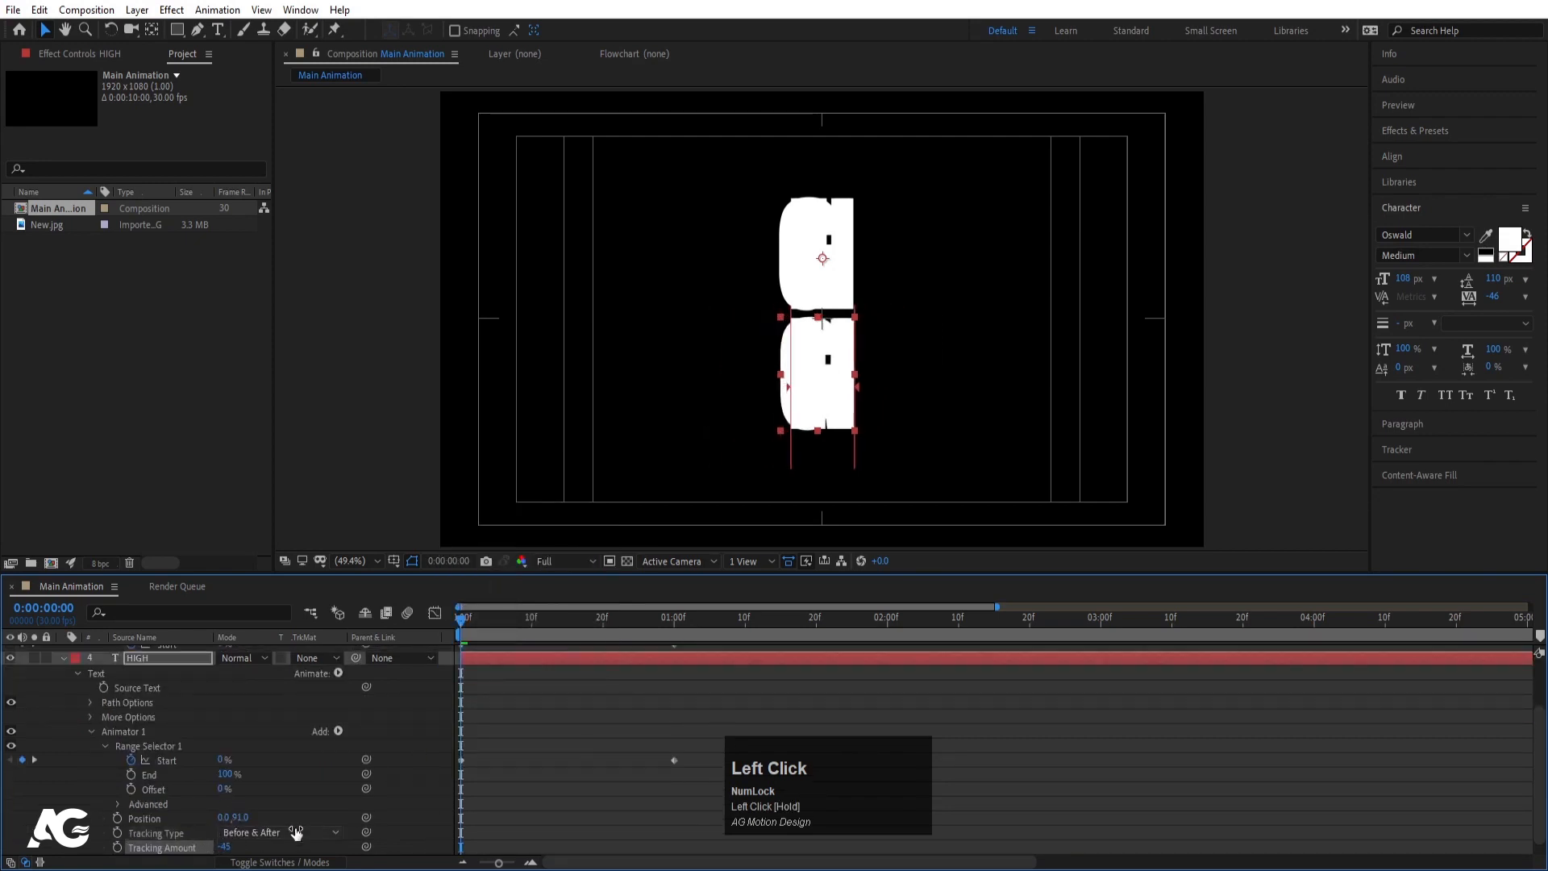
{"action": "key", "text": "space"}
{"action": "key", "text": "space"}
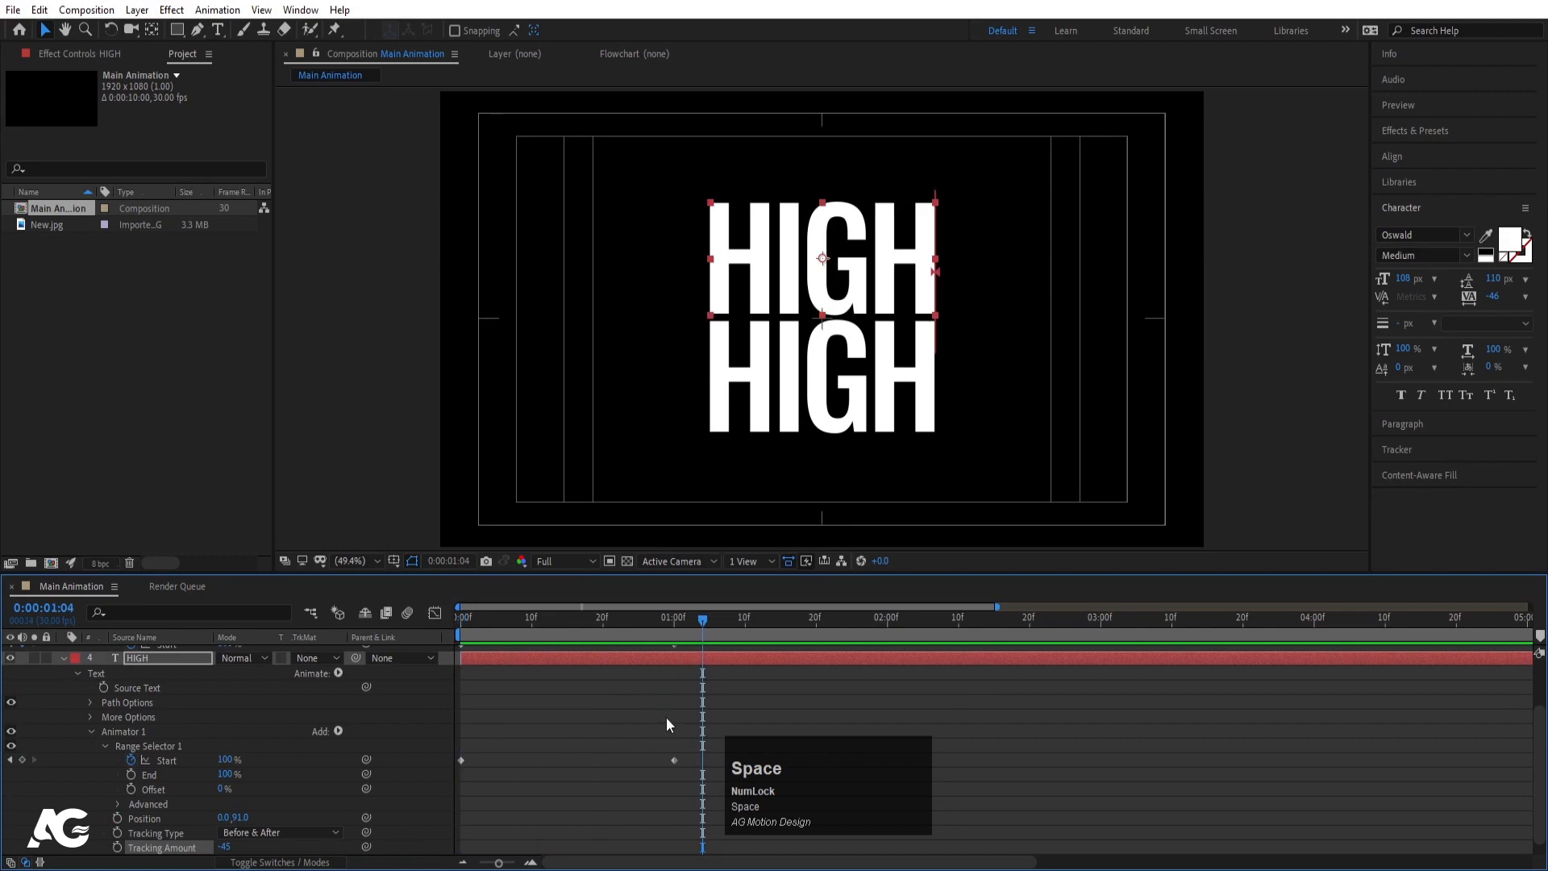
Apply Easy Ease to the Range Selector Start keyframes on both HIGH text layers.
{"action": "left_click", "coordinate": [695, 718]}
{"action": "scroll", "coordinate": [699, 717], "scroll_direction": "up", "scroll_amount": 1}
{"action": "left_click_drag", "start_coordinate": [704, 677], "coordinate": [428, 839]}
{"action": "key", "text": "F9"}
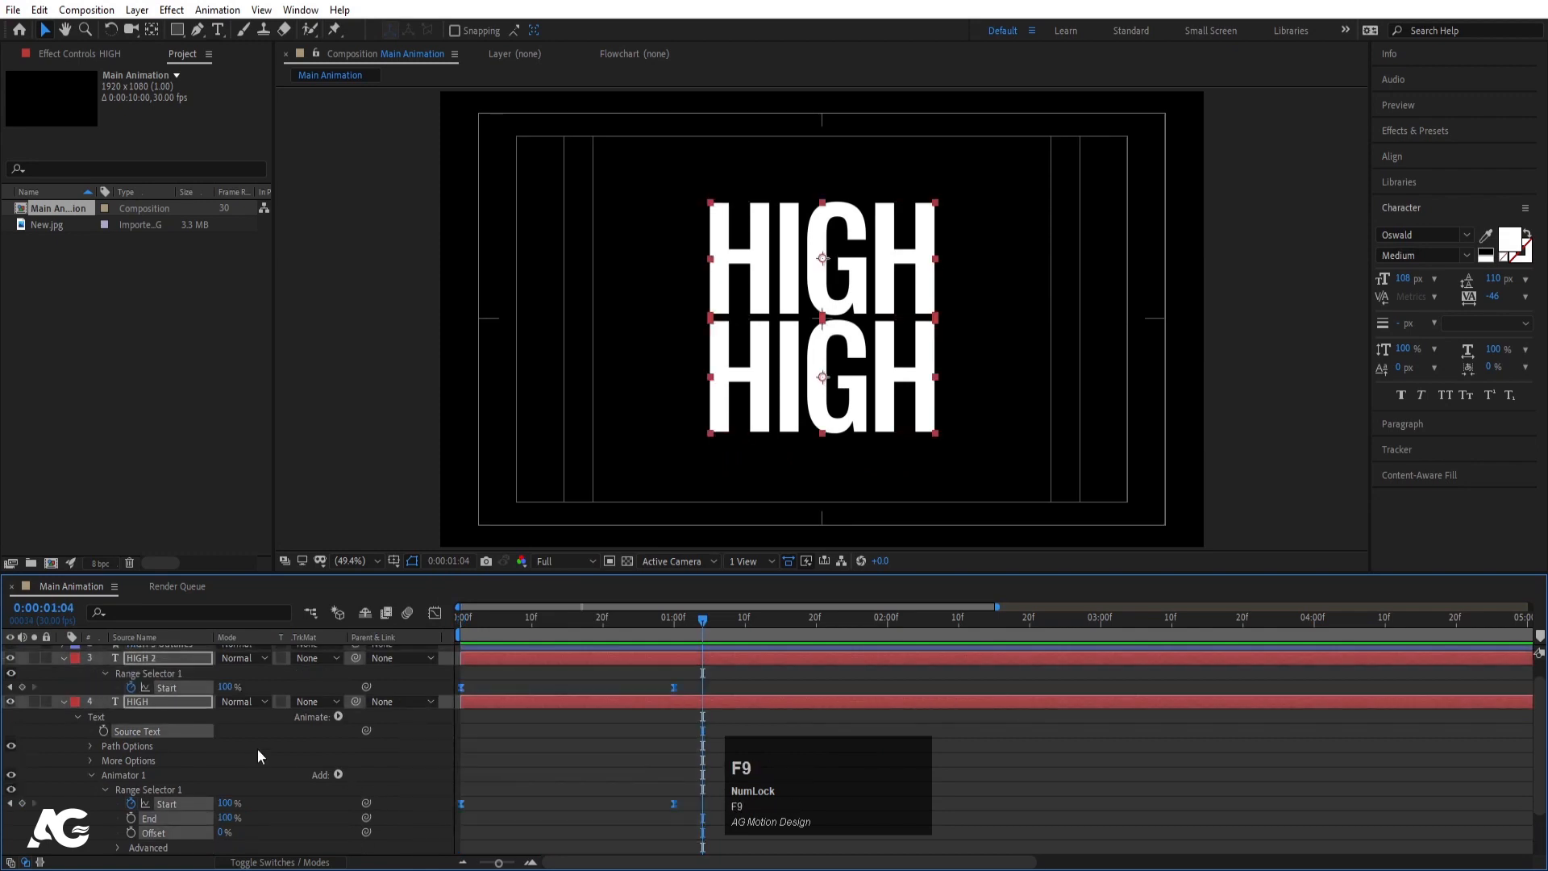
Reshape the Start keyframes' speed graph into a sharp central peak for both text layers, then collapse their properties.
{"action": "left_click", "coordinate": [435, 612]}
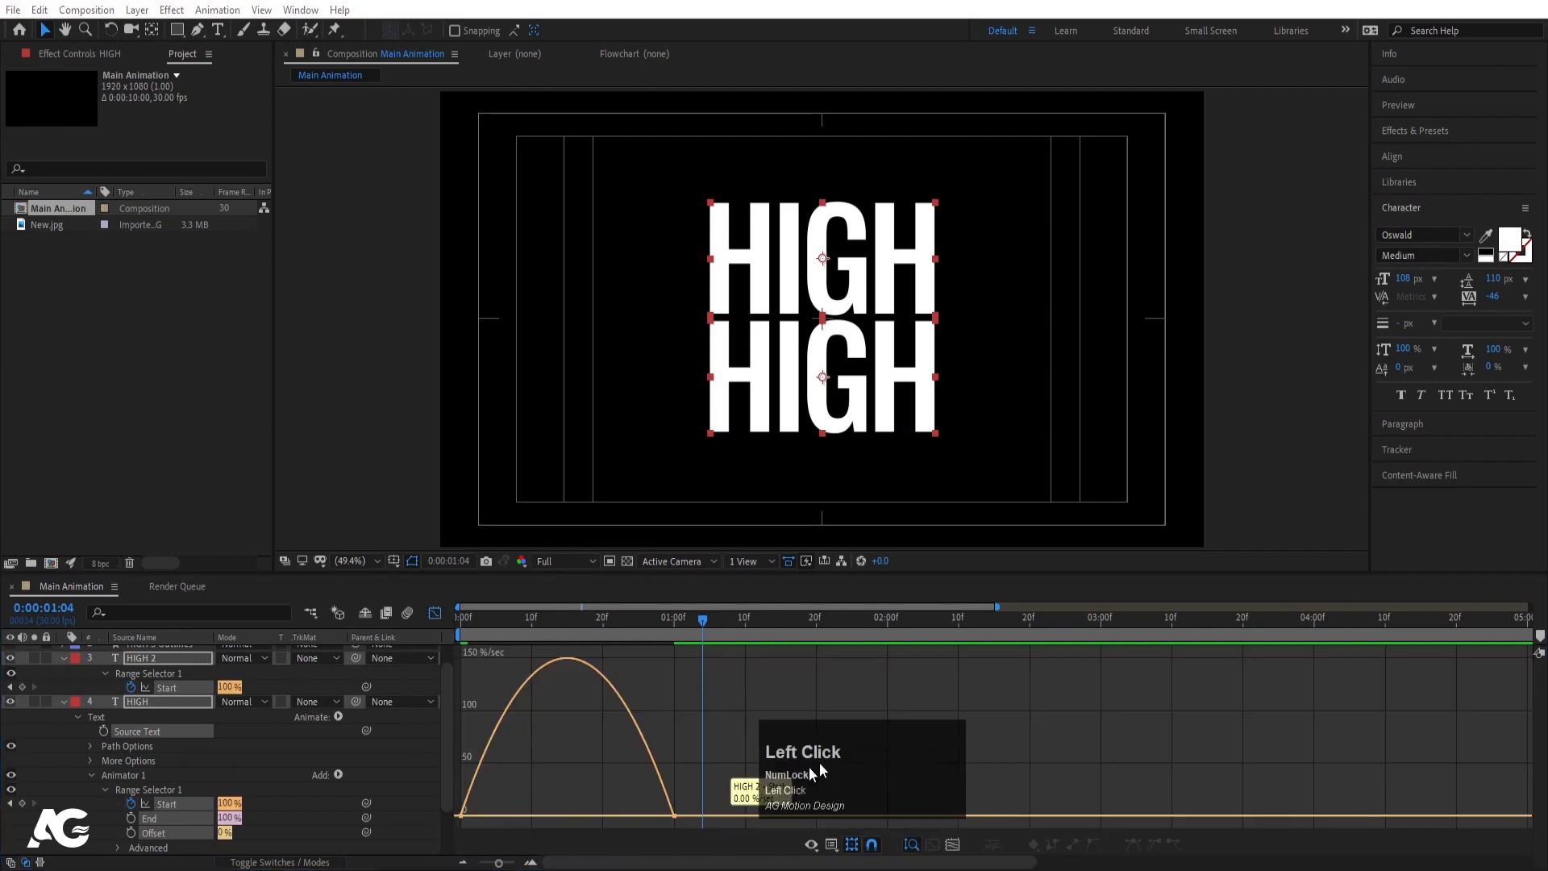
{"action": "left_click_drag", "start_coordinate": [769, 776], "coordinate": [453, 822]}
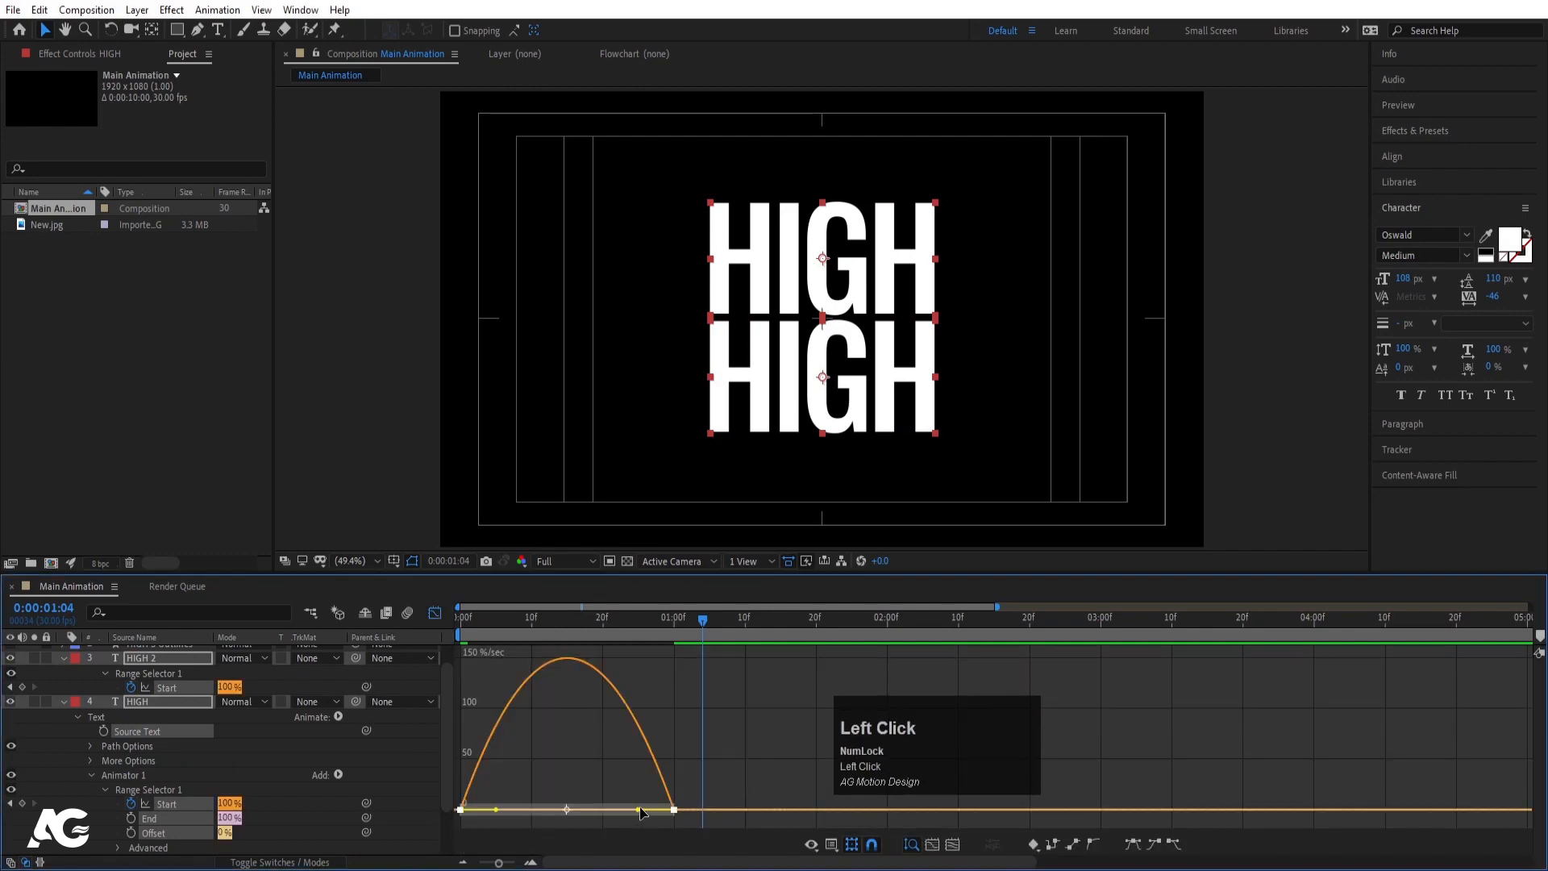
{"action": "left_click_drag", "start_coordinate": [641, 811], "coordinate": [551, 808]}
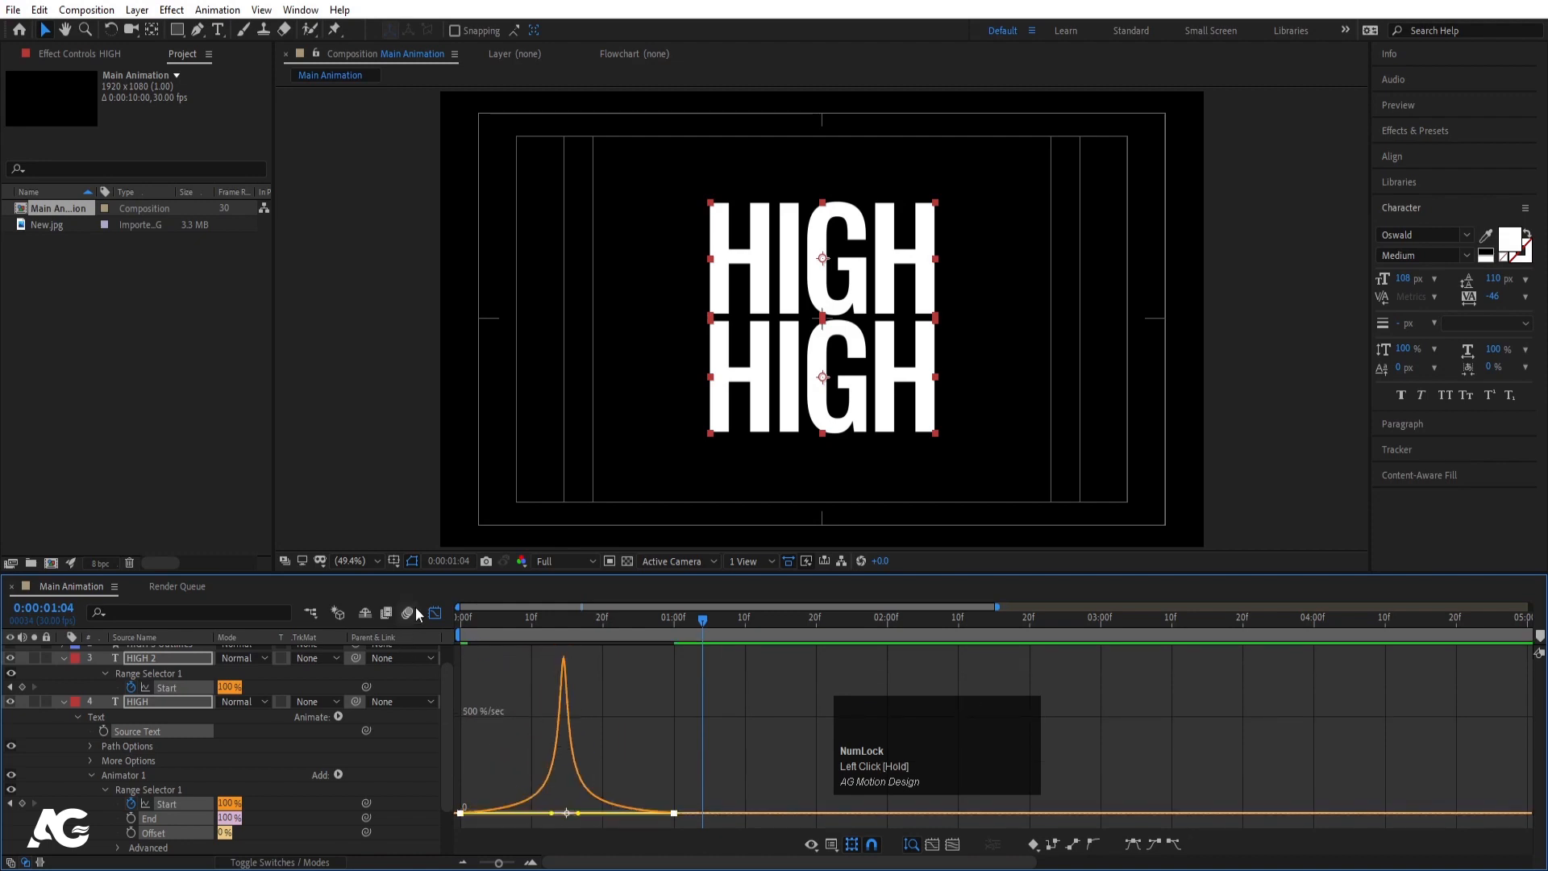
{"action": "left_click", "coordinate": [435, 613]}
{"action": "scroll", "coordinate": [234, 748], "scroll_direction": "up", "scroll_amount": 1}
{"action": "left_click", "coordinate": [534, 705]}
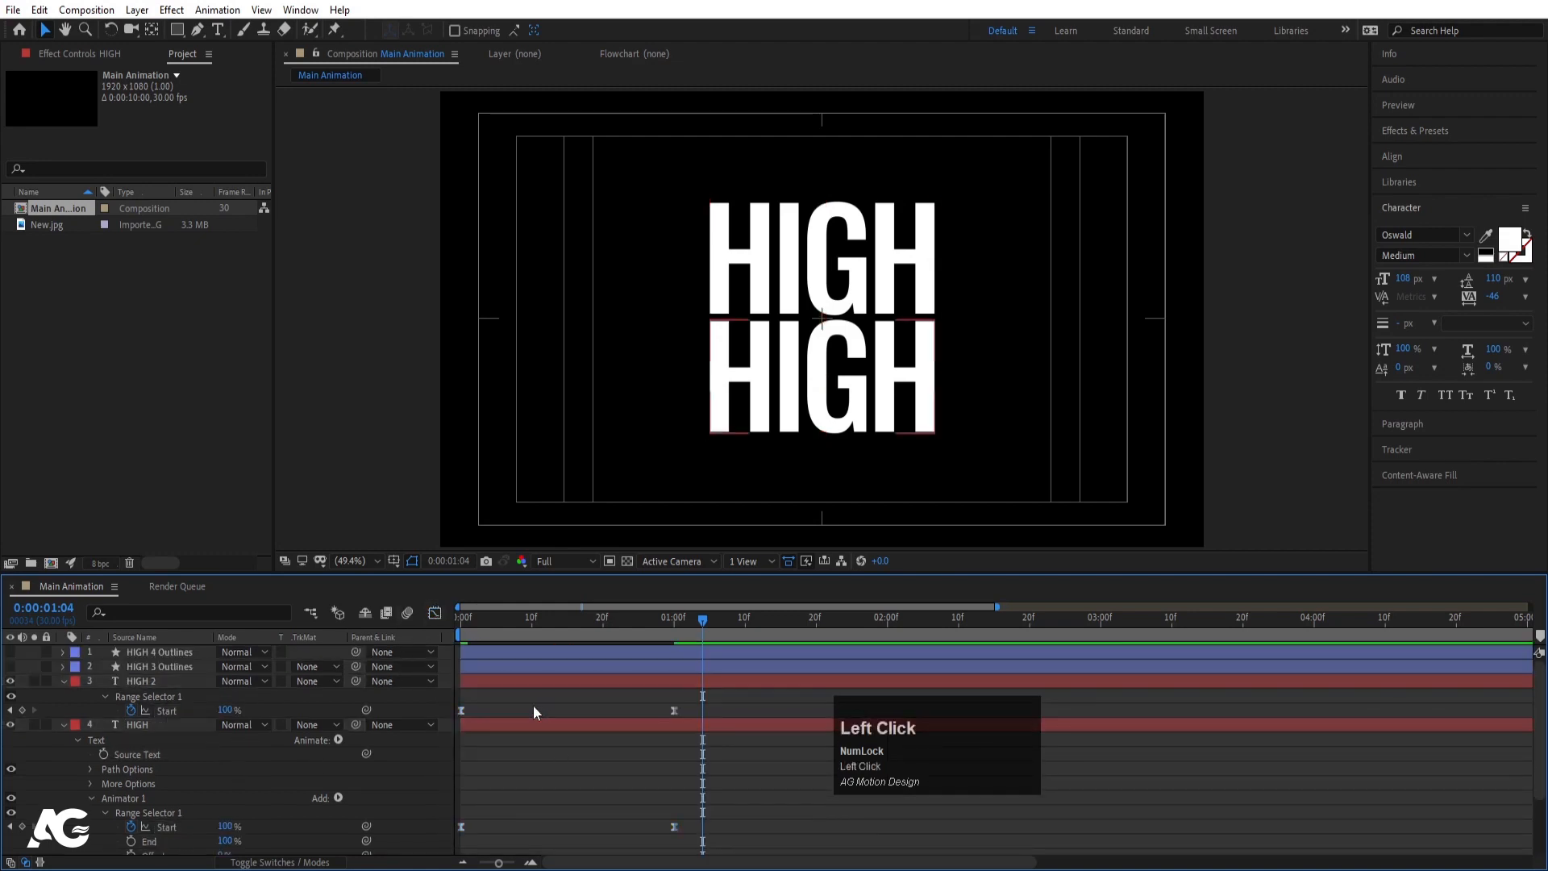
{"action": "key", "text": "u"}
{"action": "key", "text": "u"}
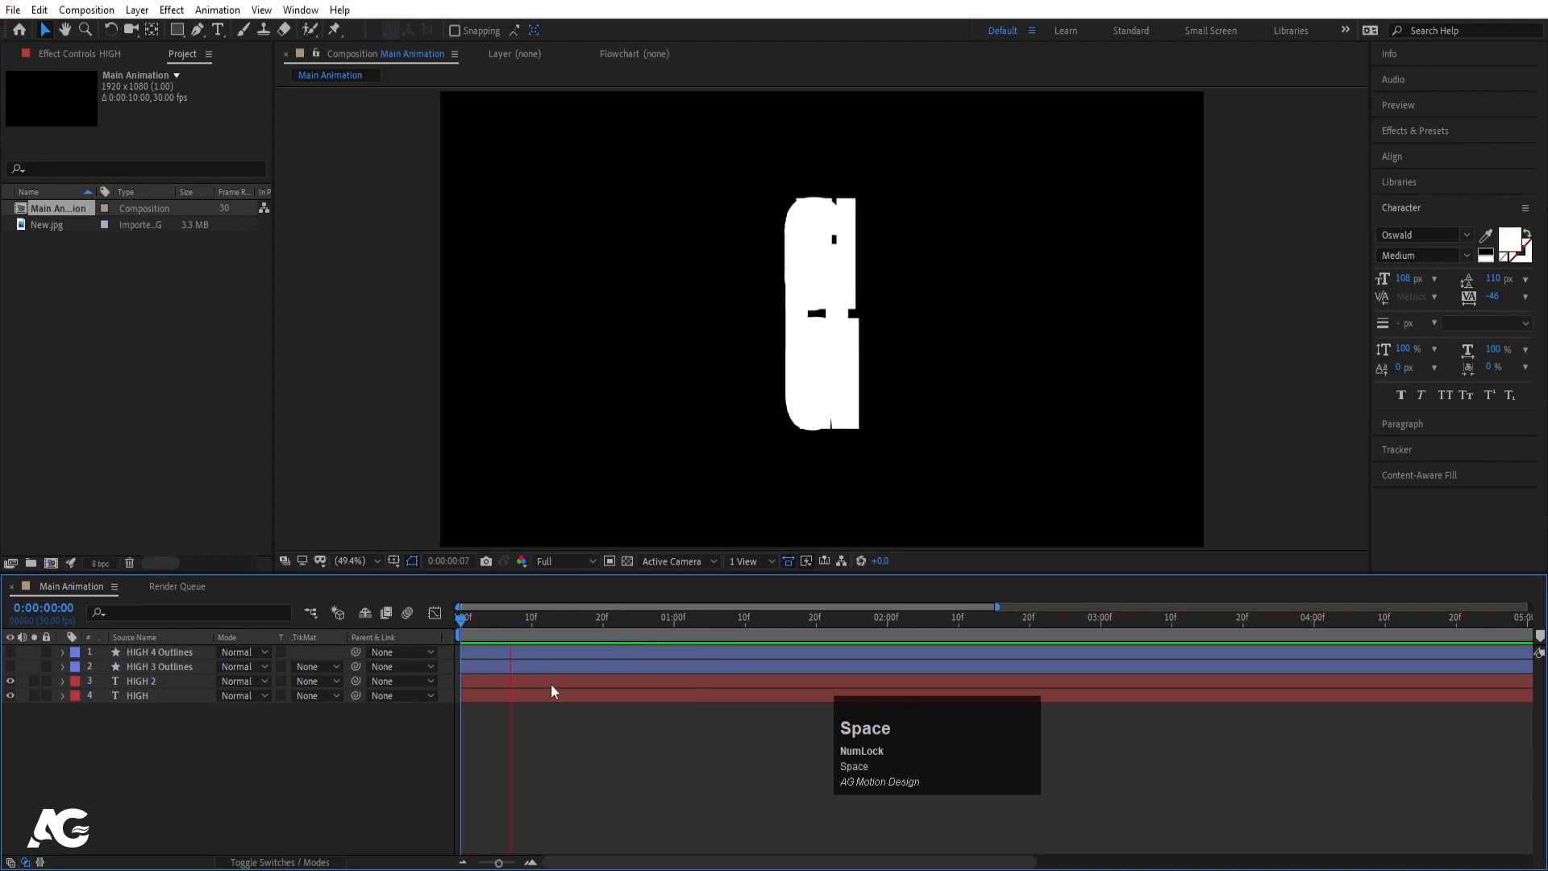
Shift the HIGH 2 layer so it starts at frame 10 and preview the staggered intro.
{"action": "left_click", "coordinate": [399, 620]}
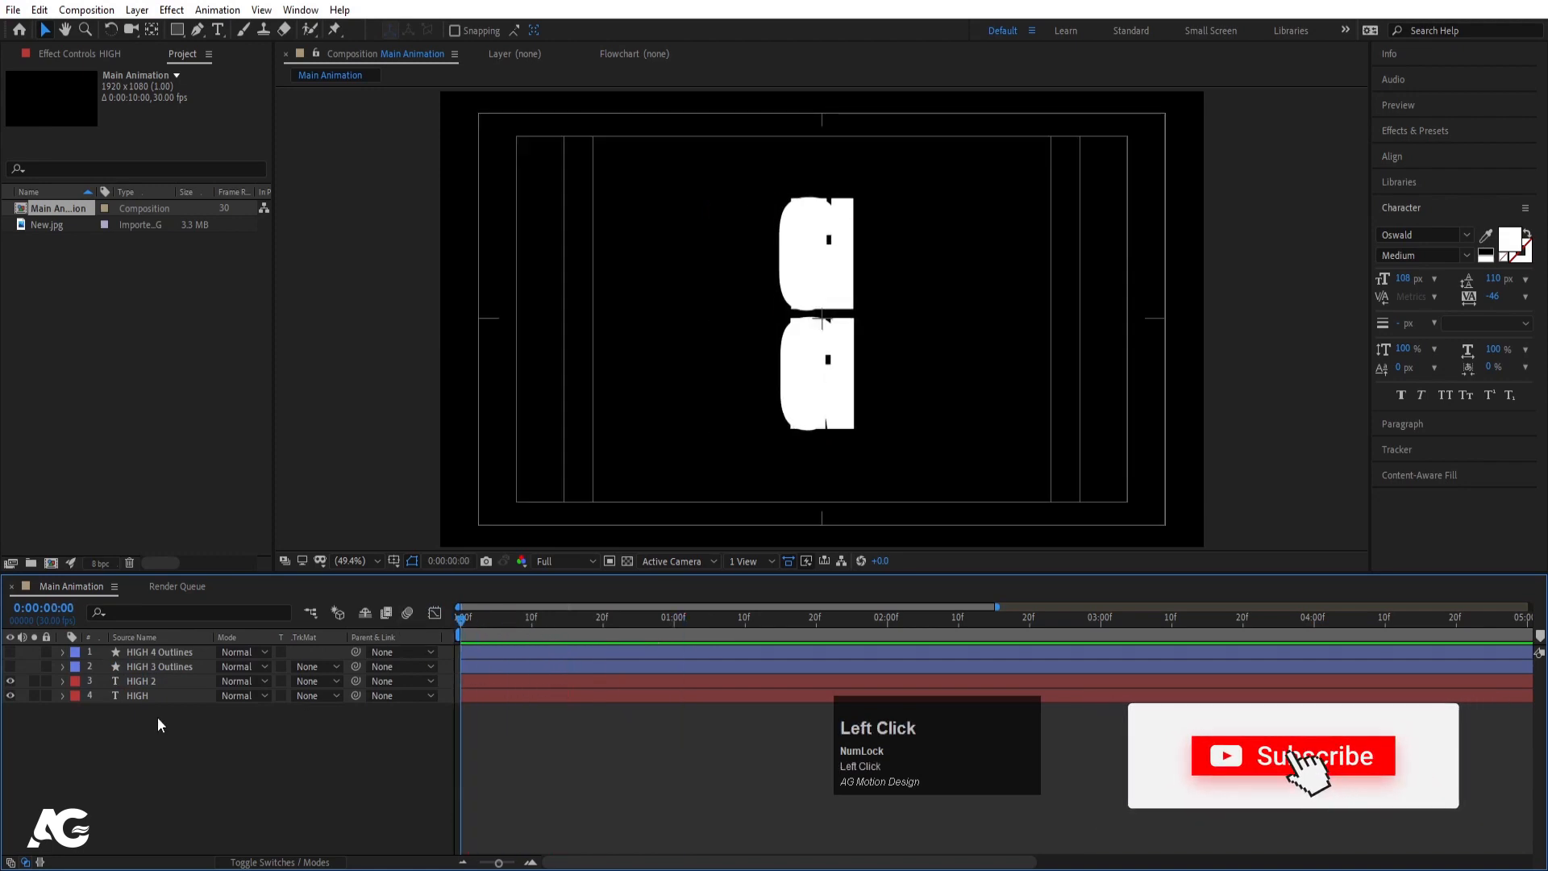
{"action": "left_click", "coordinate": [126, 684]}
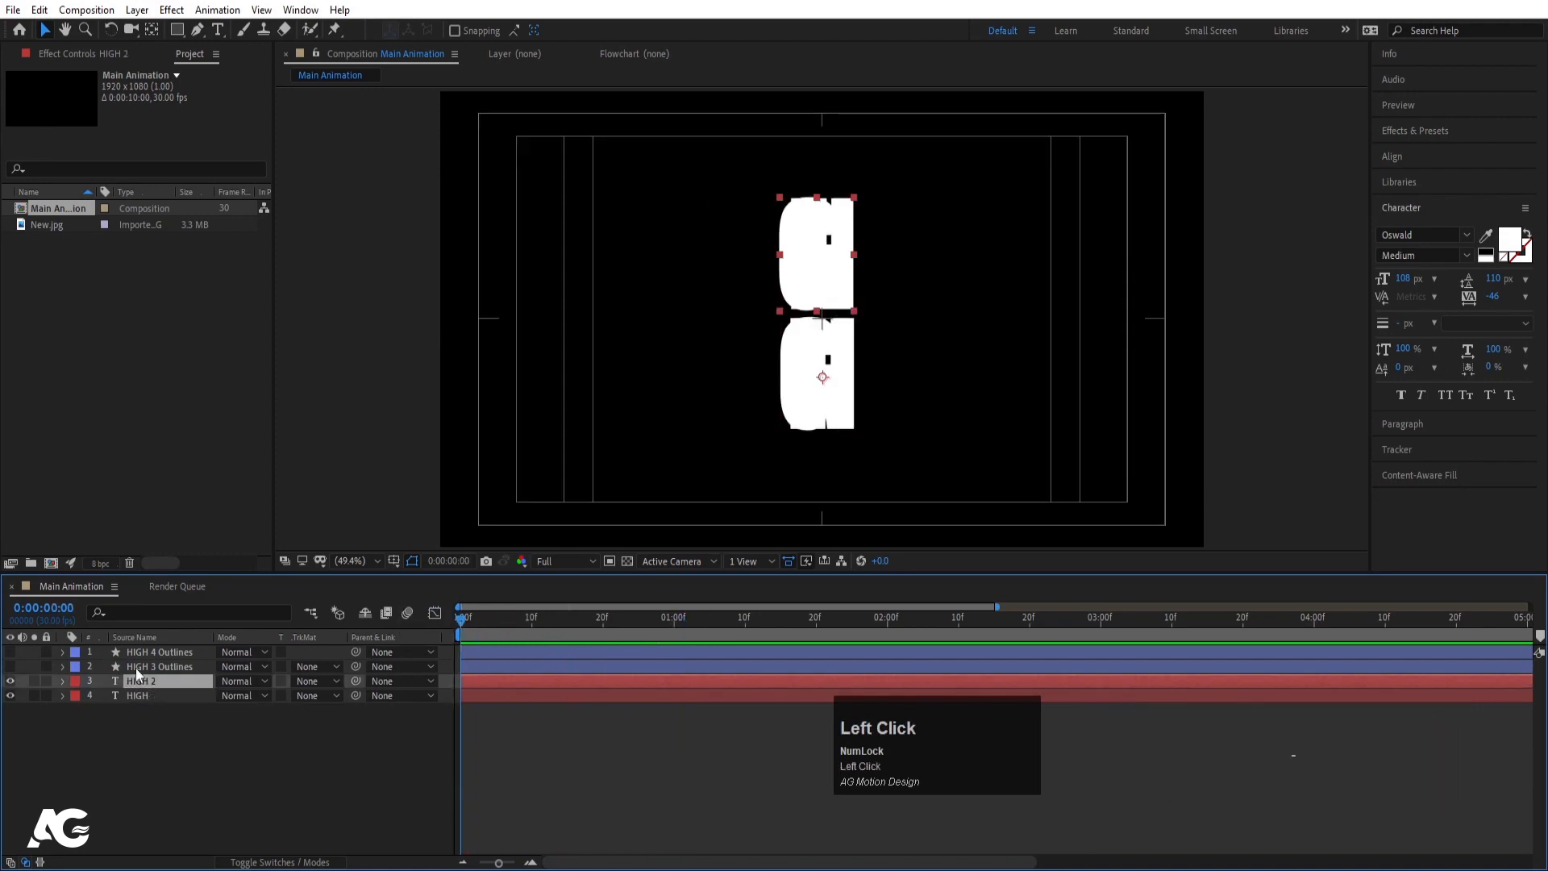
{"action": "key", "text": "space"}
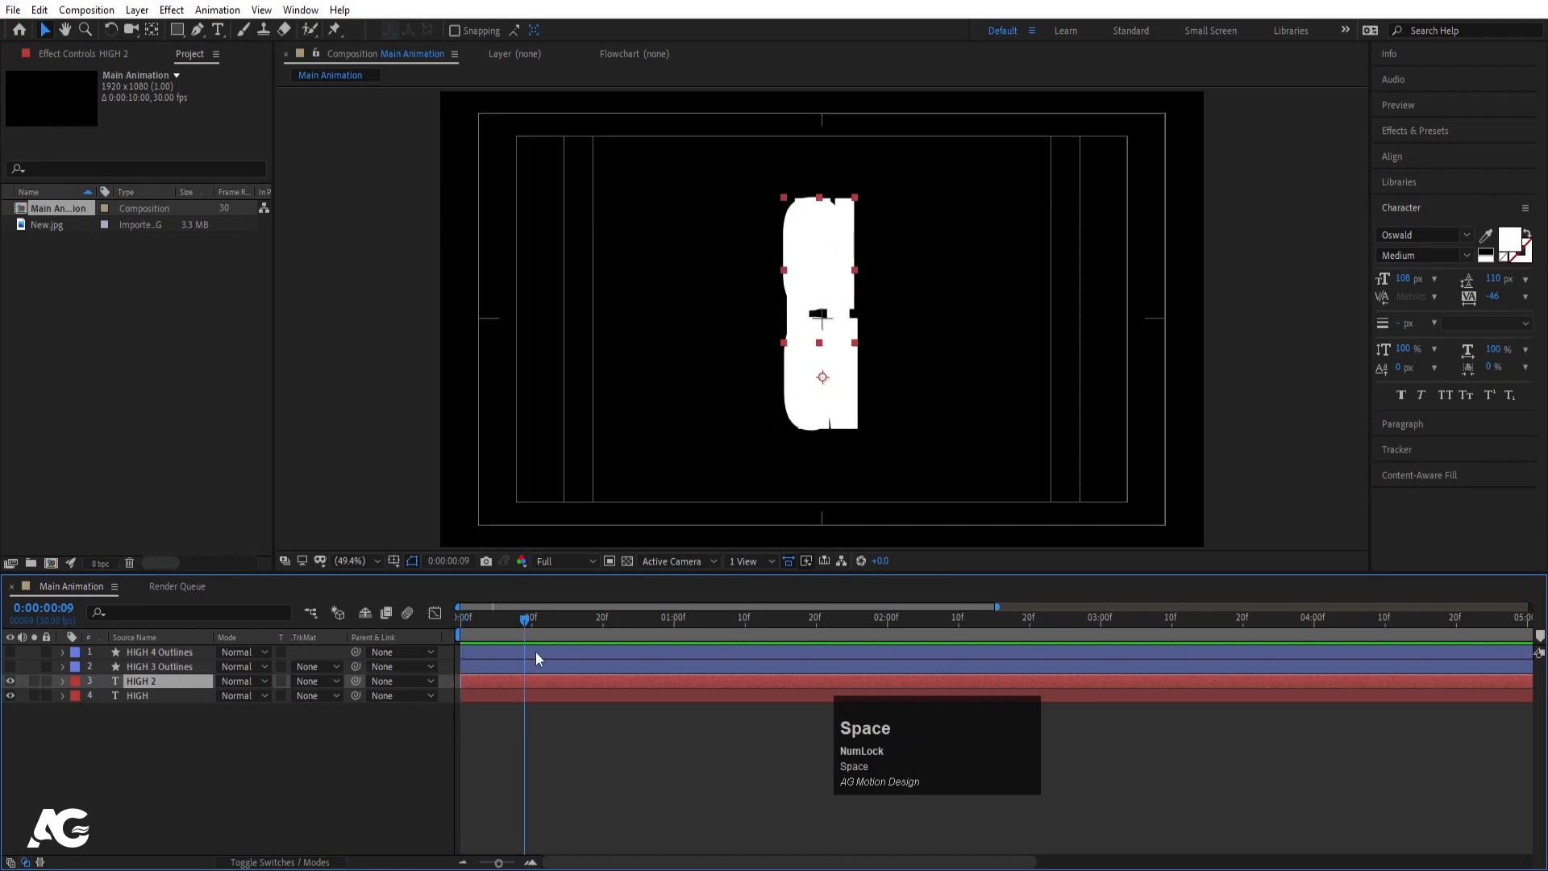
{"action": "left_click_drag", "start_coordinate": [522, 623], "coordinate": [531, 627]}
{"action": "key", "text": "alt+bracketleft"}
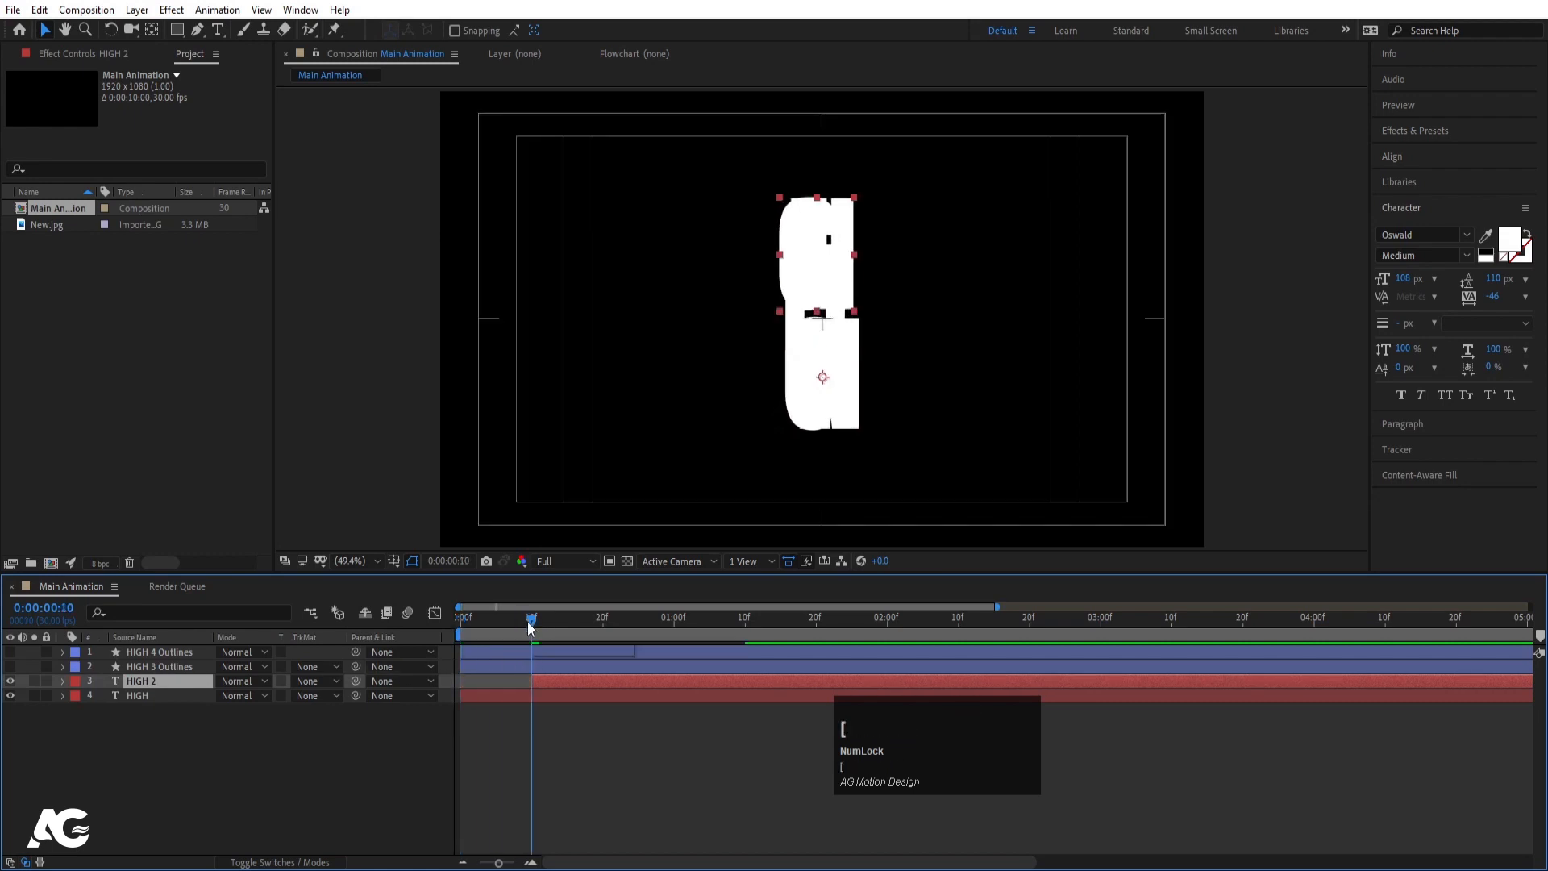
{"action": "key", "text": "space"}
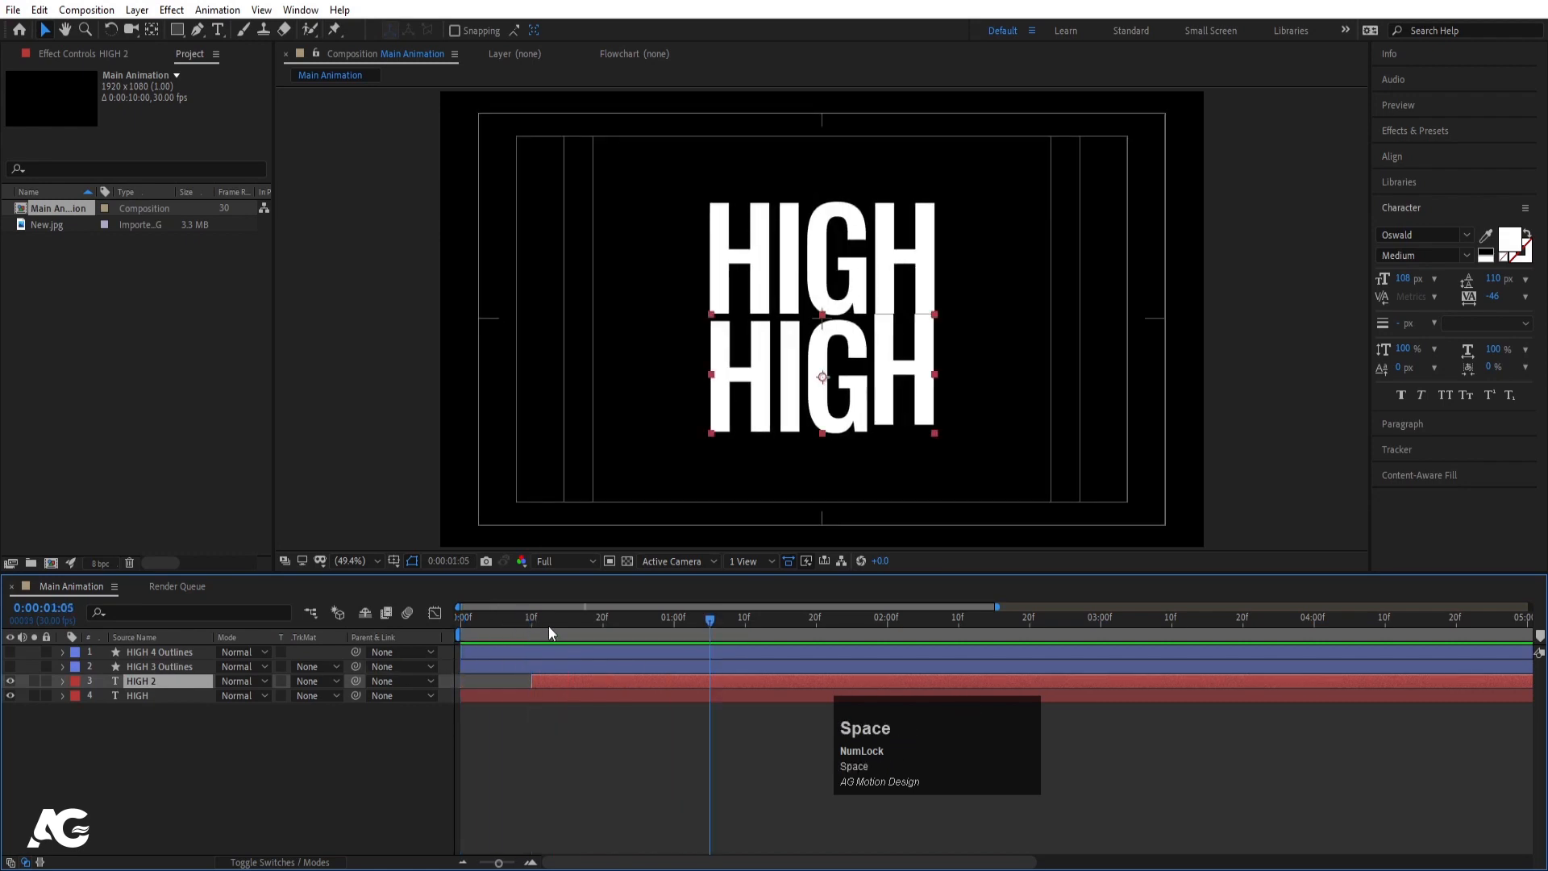
{"action": "left_click", "coordinate": [274, 760]}
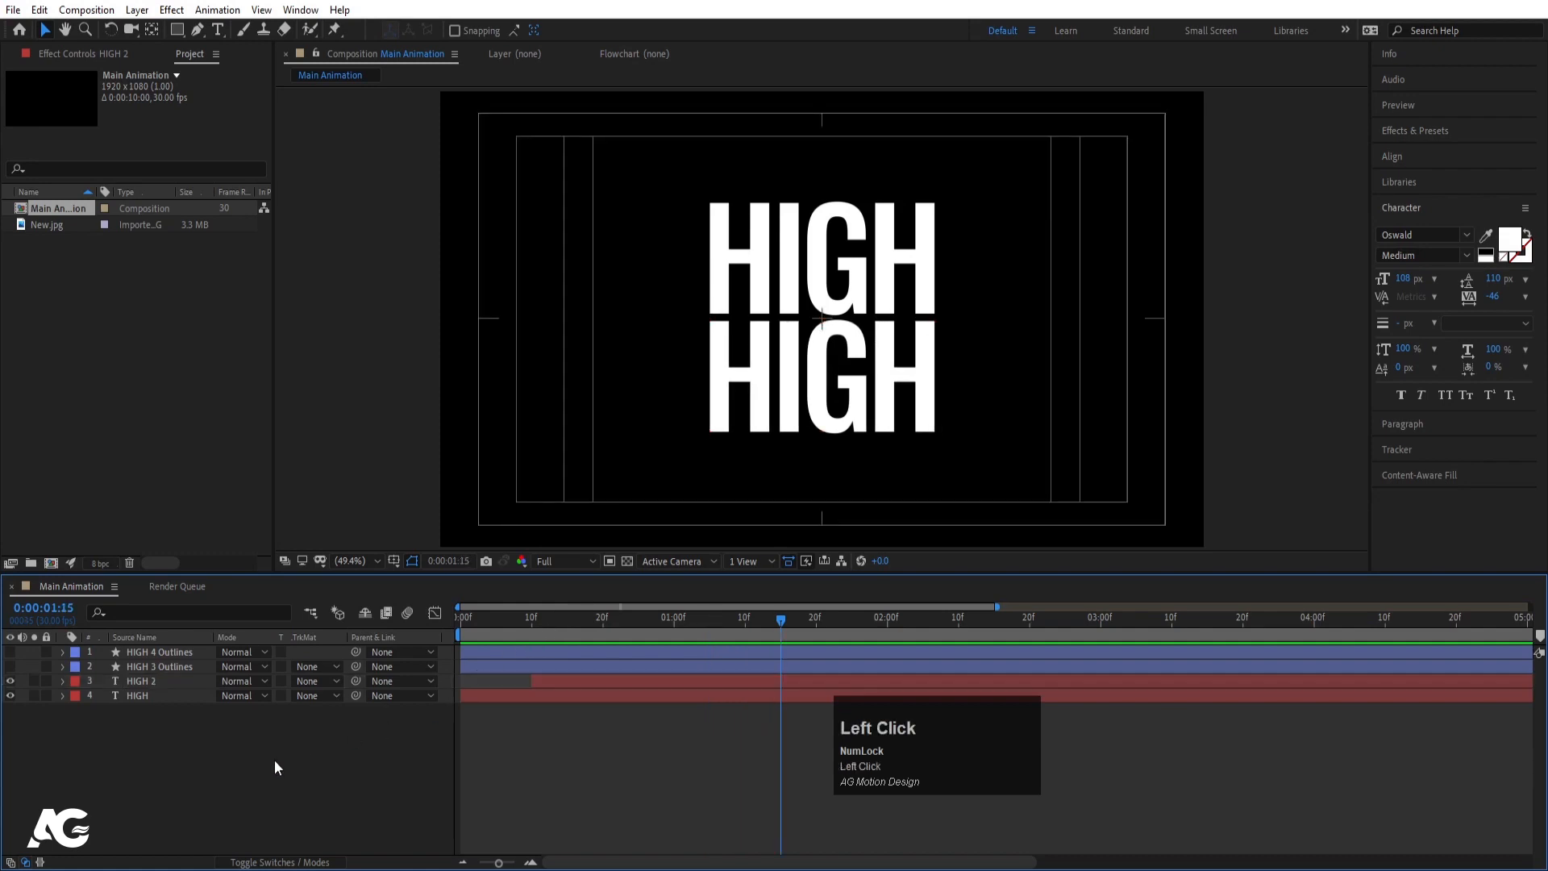
Create a rectangle shape with a red fill covering the whole upper HIGH word, with its lower edge just beneath the letters.
{"action": "left_click", "coordinate": [178, 35]}
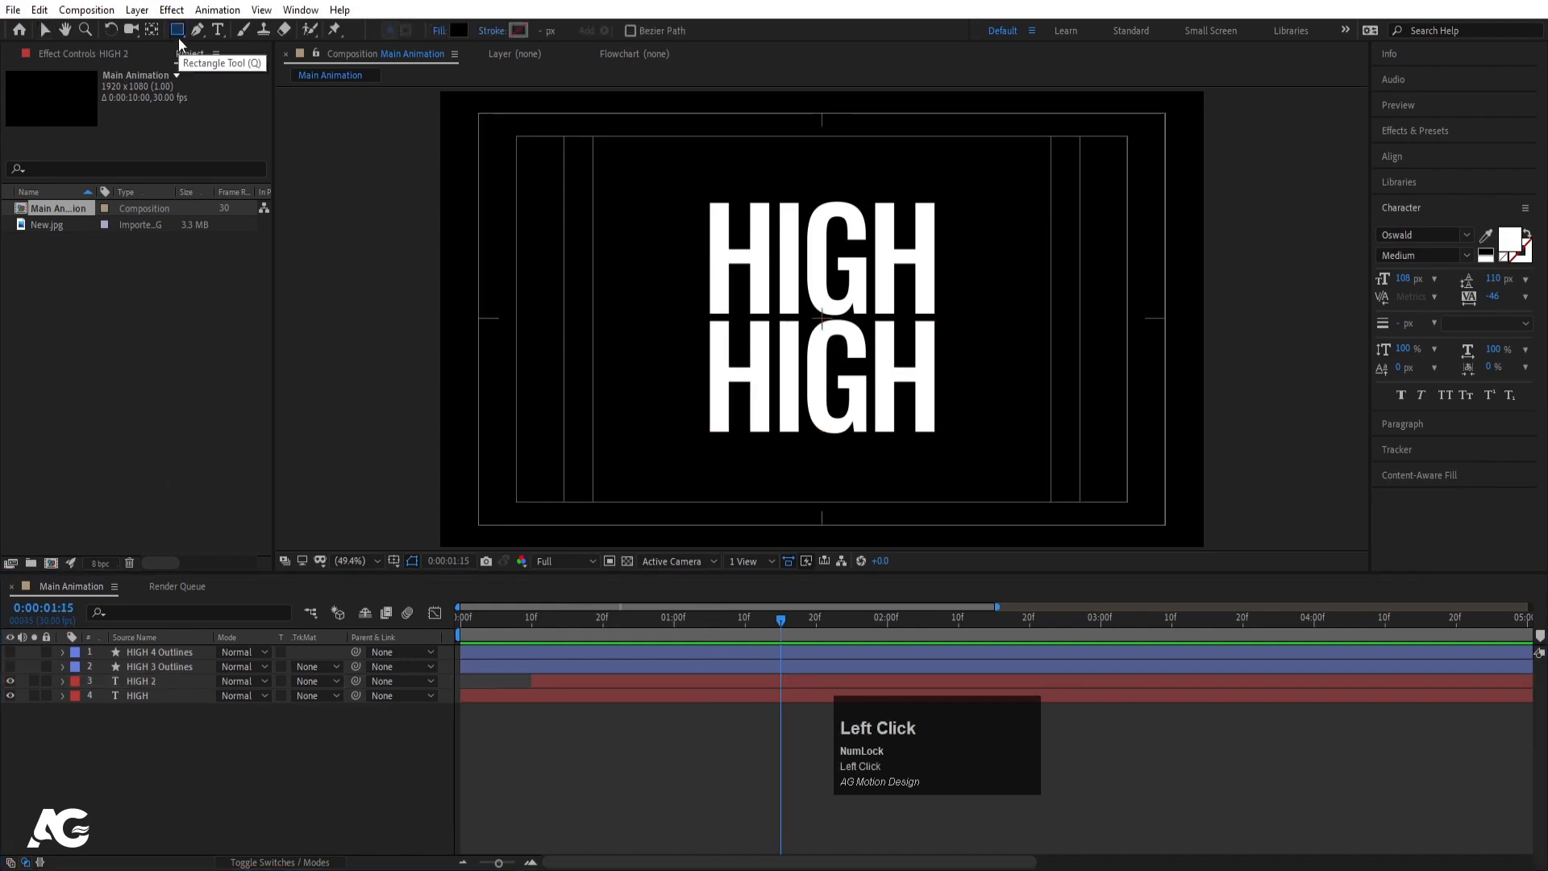
{"action": "left_click", "coordinate": [457, 31]}
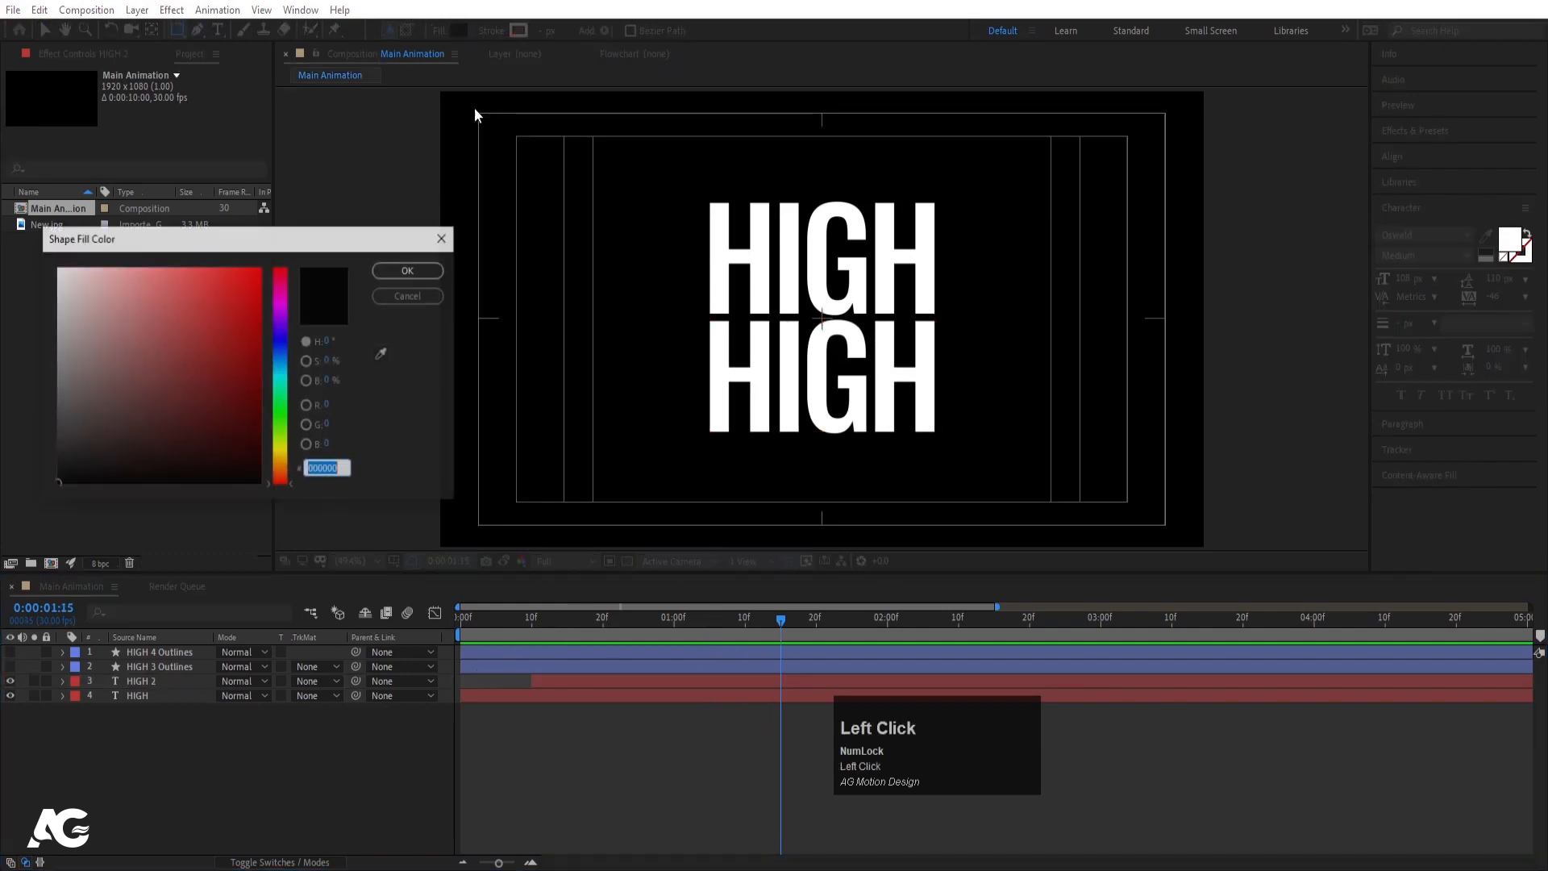
{"action": "left_click", "coordinate": [399, 272]}
{"action": "left_click_drag", "start_coordinate": [628, 174], "coordinate": [1059, 315]}
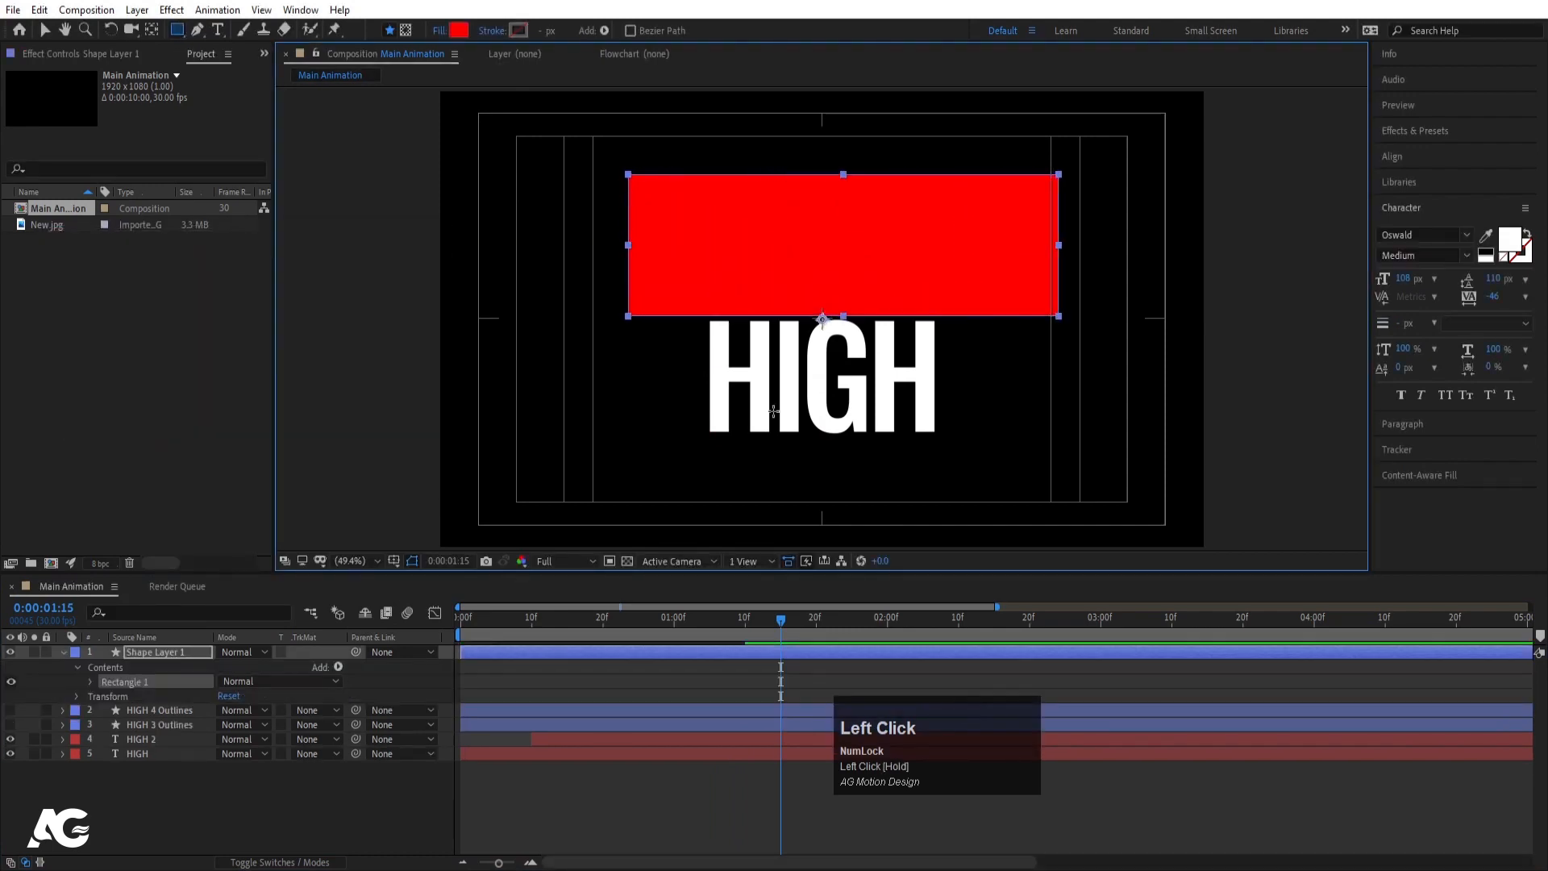
Rename the rectangle's shape layer as mask and place it directly above the HIGH layer.
{"action": "left_click", "coordinate": [153, 645]}
{"action": "key", "text": "Return"}
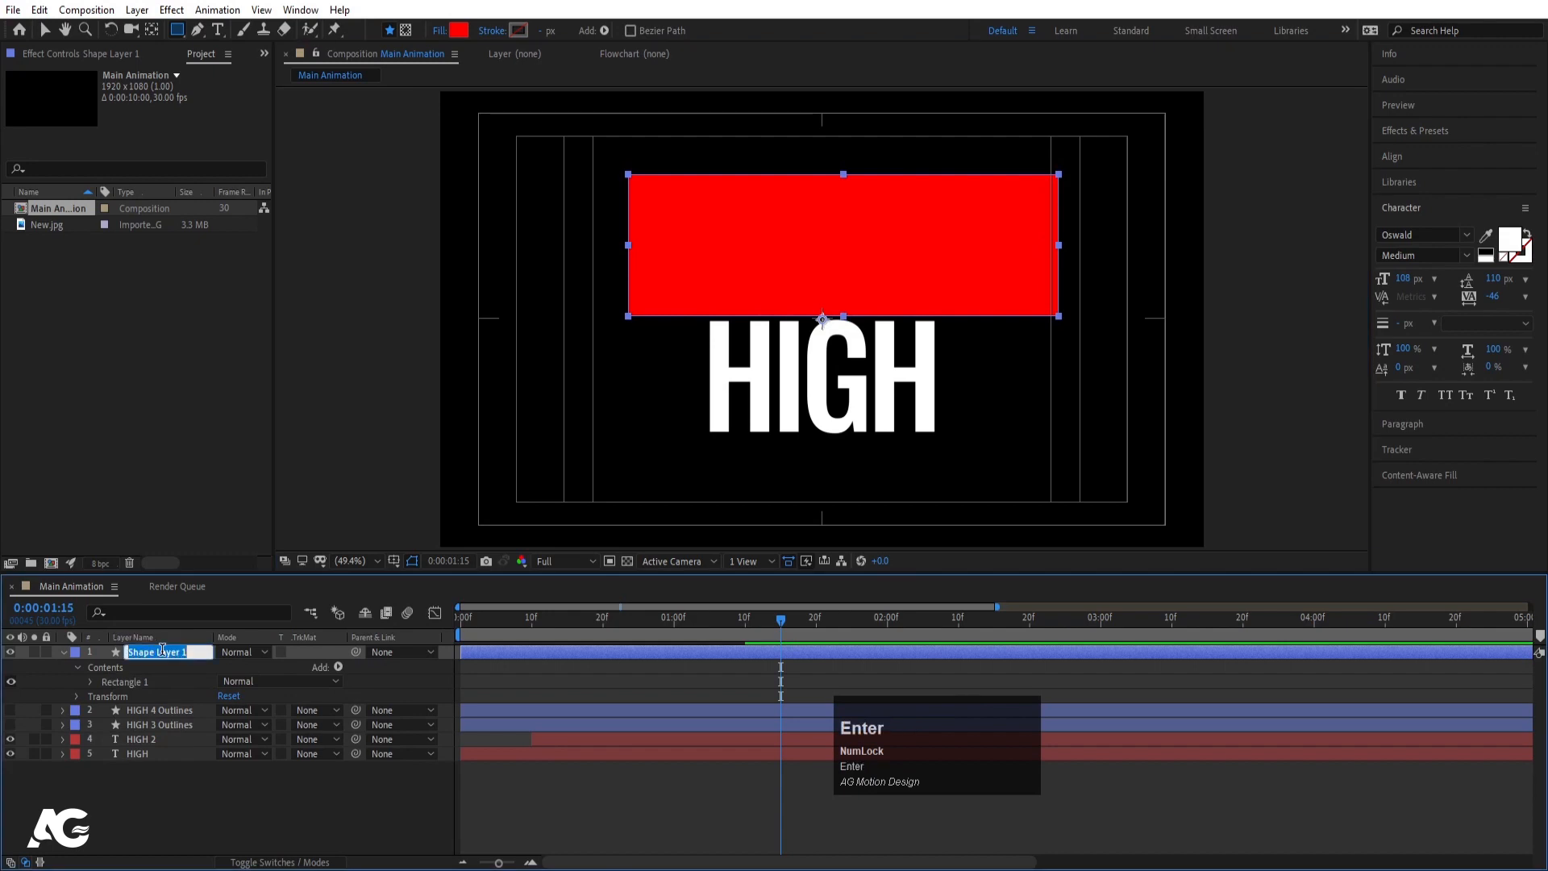
{"action": "type", "text": "mask"}
{"action": "key", "text": "Return"}
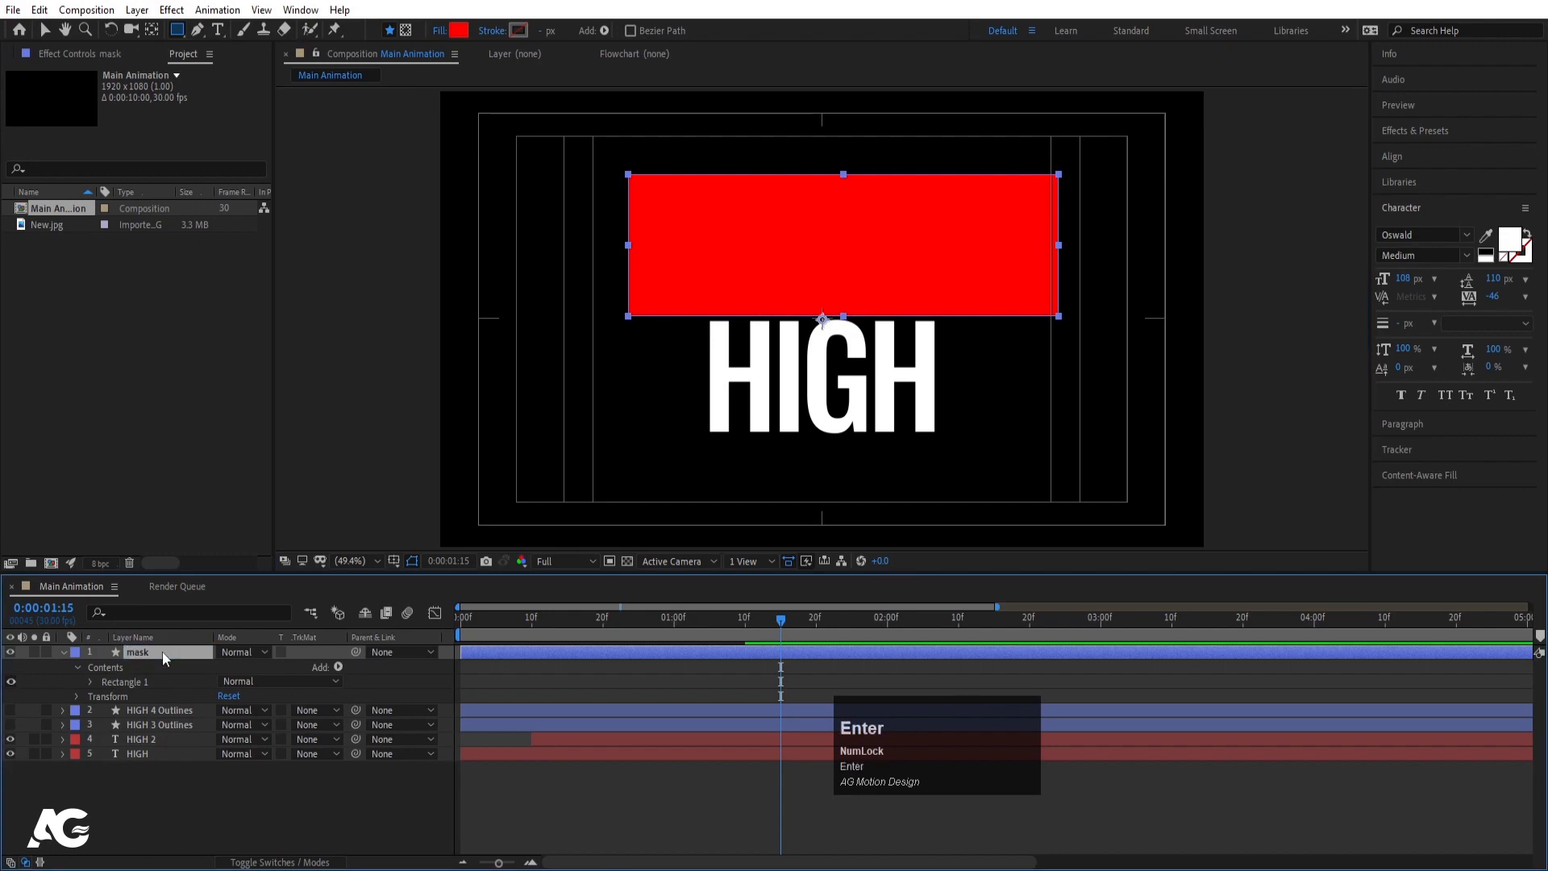
{"action": "left_click_drag", "start_coordinate": [161, 651], "coordinate": [164, 756]}
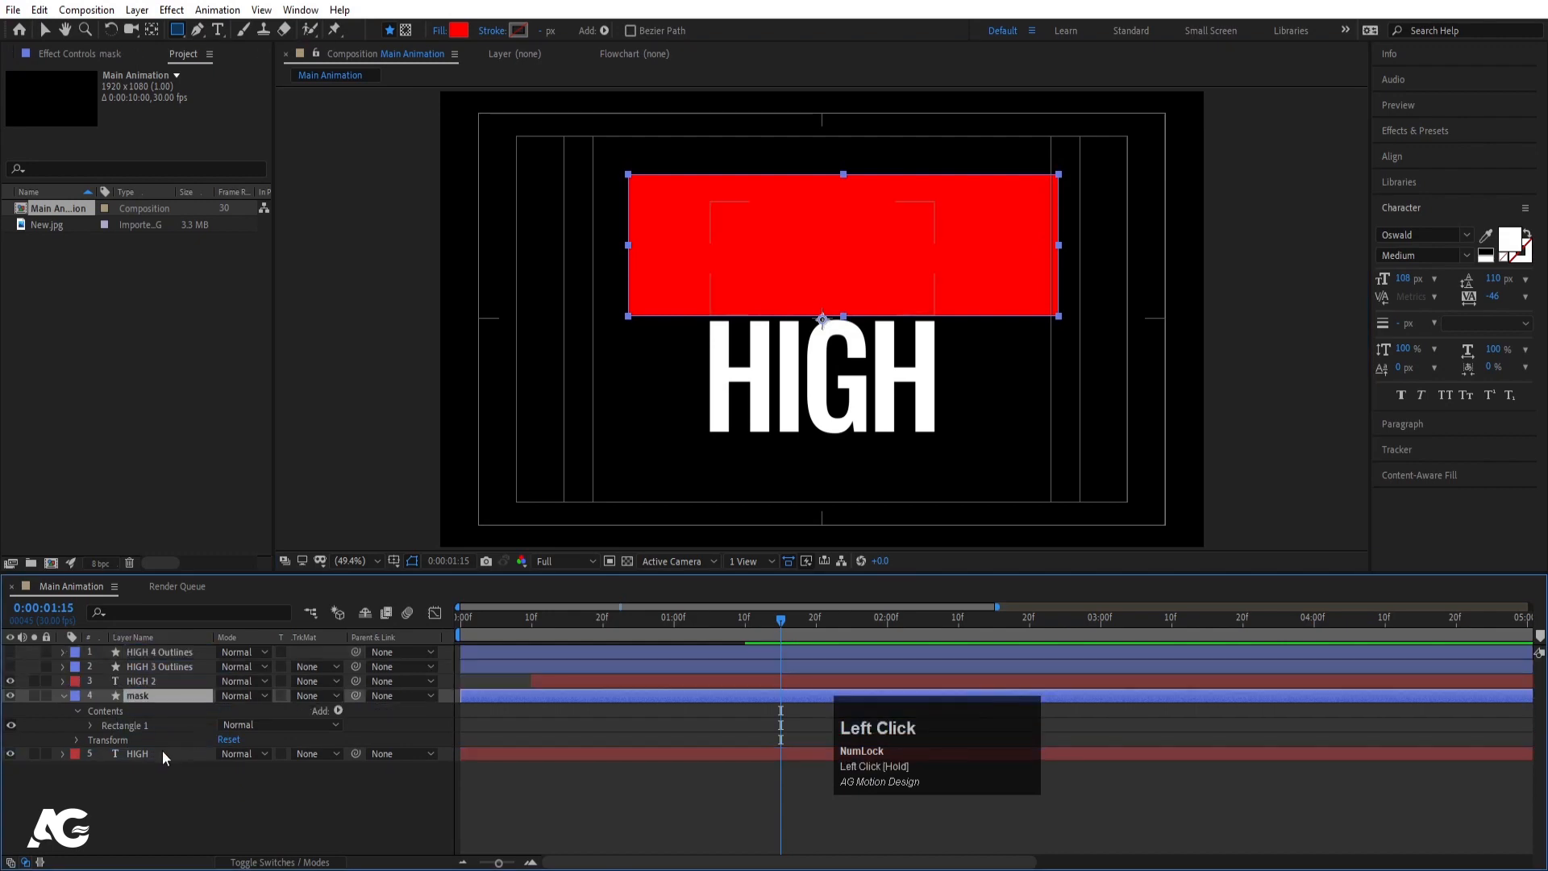
Hide the HIGH 2 layer and set the HIGH layer's track matte to Alpha Matte "mask".
{"action": "left_click", "coordinate": [14, 681]}
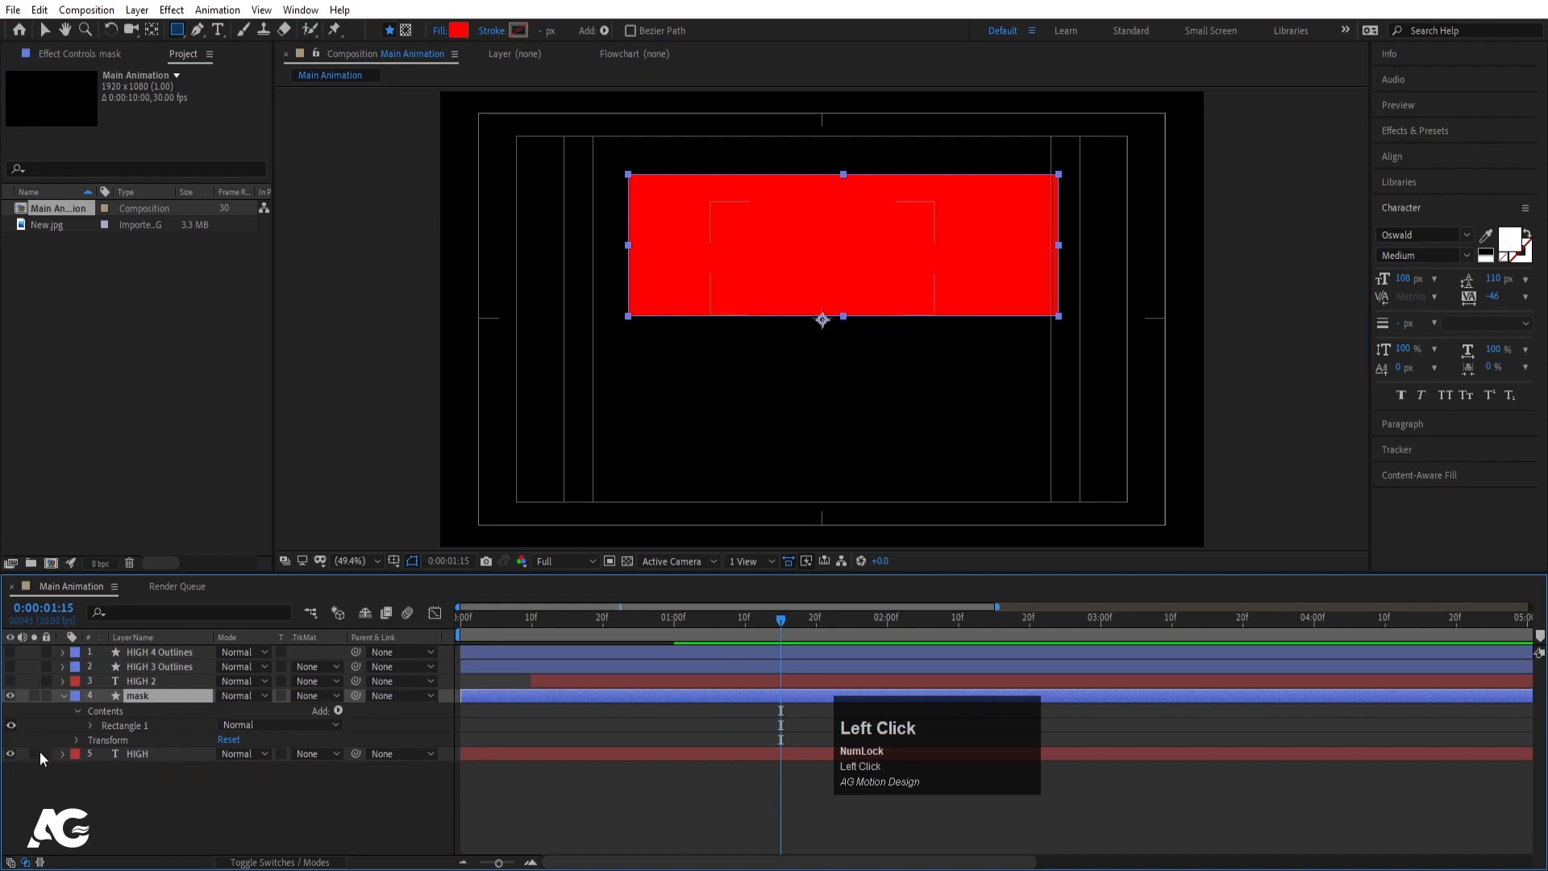
{"action": "left_click", "coordinate": [132, 756]}
{"action": "left_click_drag", "start_coordinate": [463, 618], "coordinate": [434, 622]}
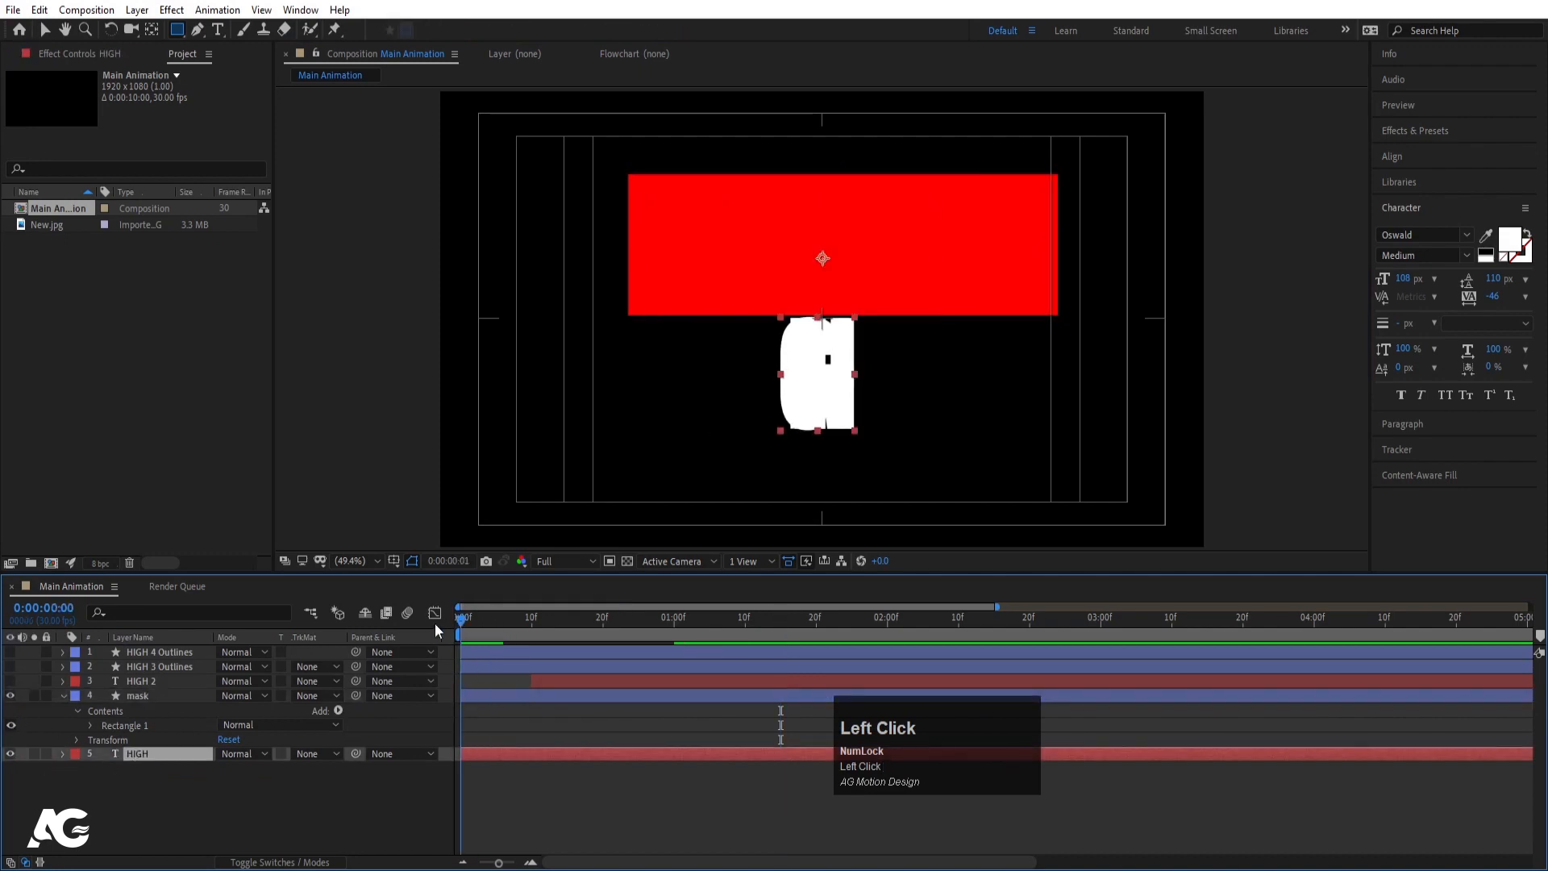
{"action": "key", "text": "space"}
{"action": "key", "text": "space"}
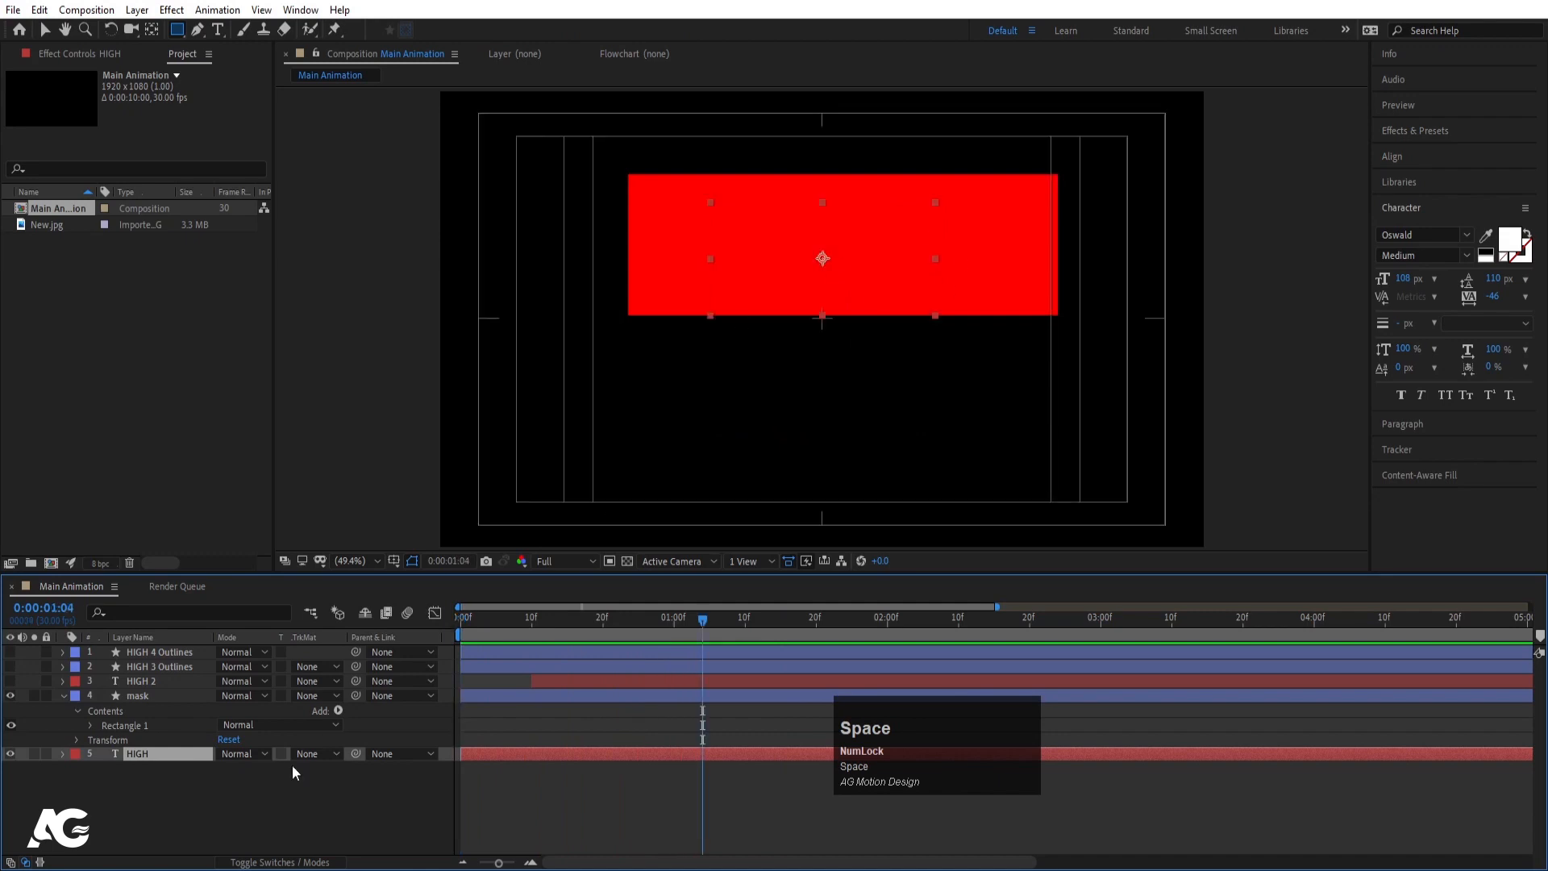
{"action": "left_click", "coordinate": [310, 754]}
{"action": "left_click", "coordinate": [327, 797]}
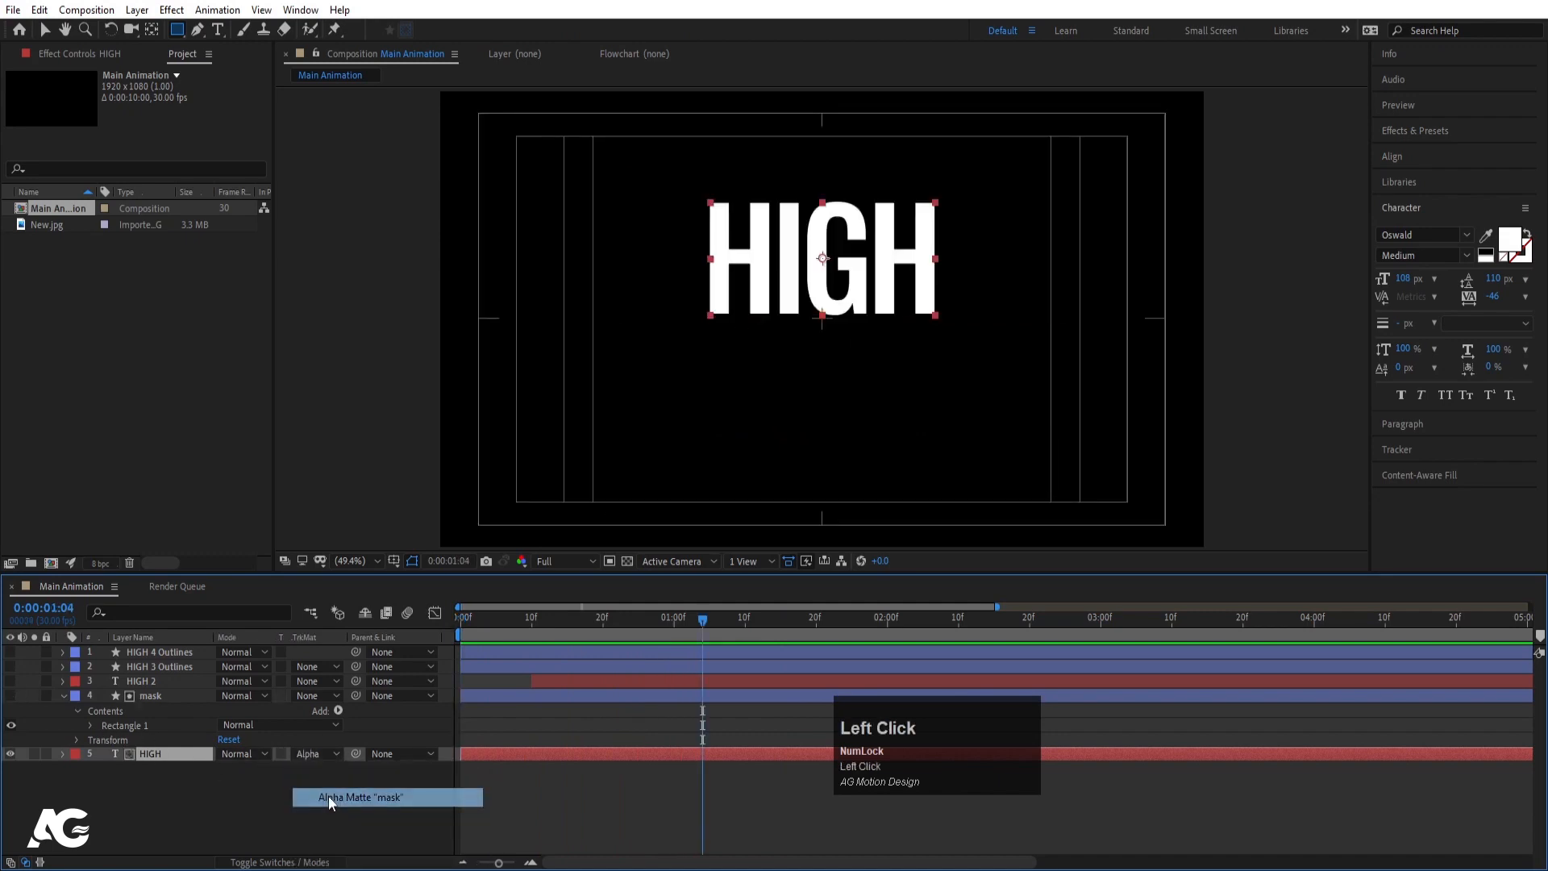
Duplicate the mask layer and place the copy directly above the HIGH 2 layer.
{"action": "left_click", "coordinate": [148, 695]}
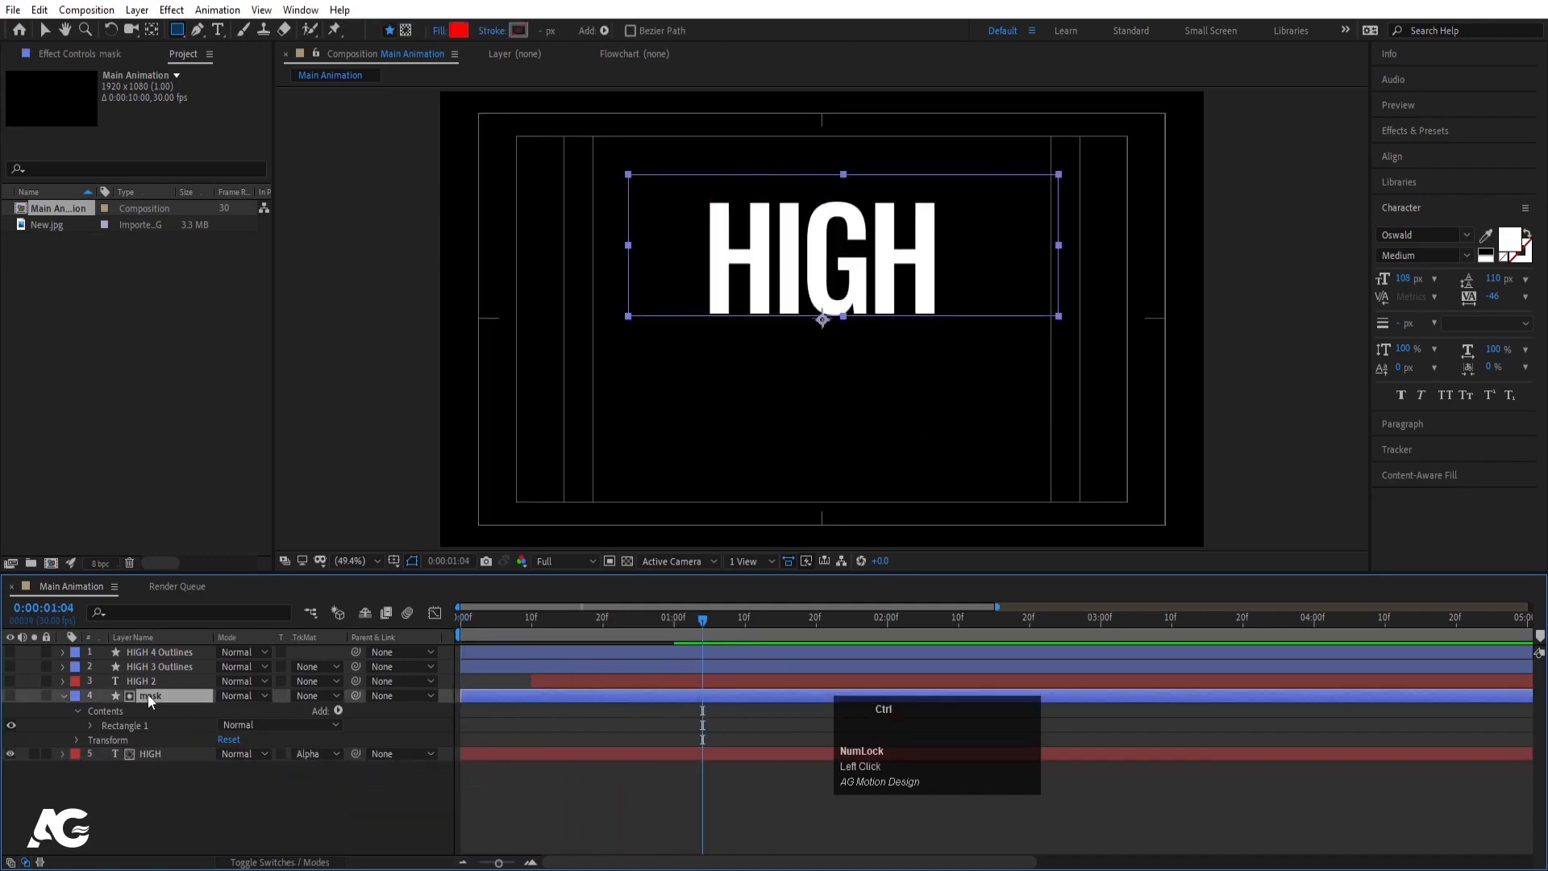
{"action": "key", "text": "ctrl+d"}
{"action": "left_click_drag", "start_coordinate": [148, 694], "coordinate": [150, 679]}
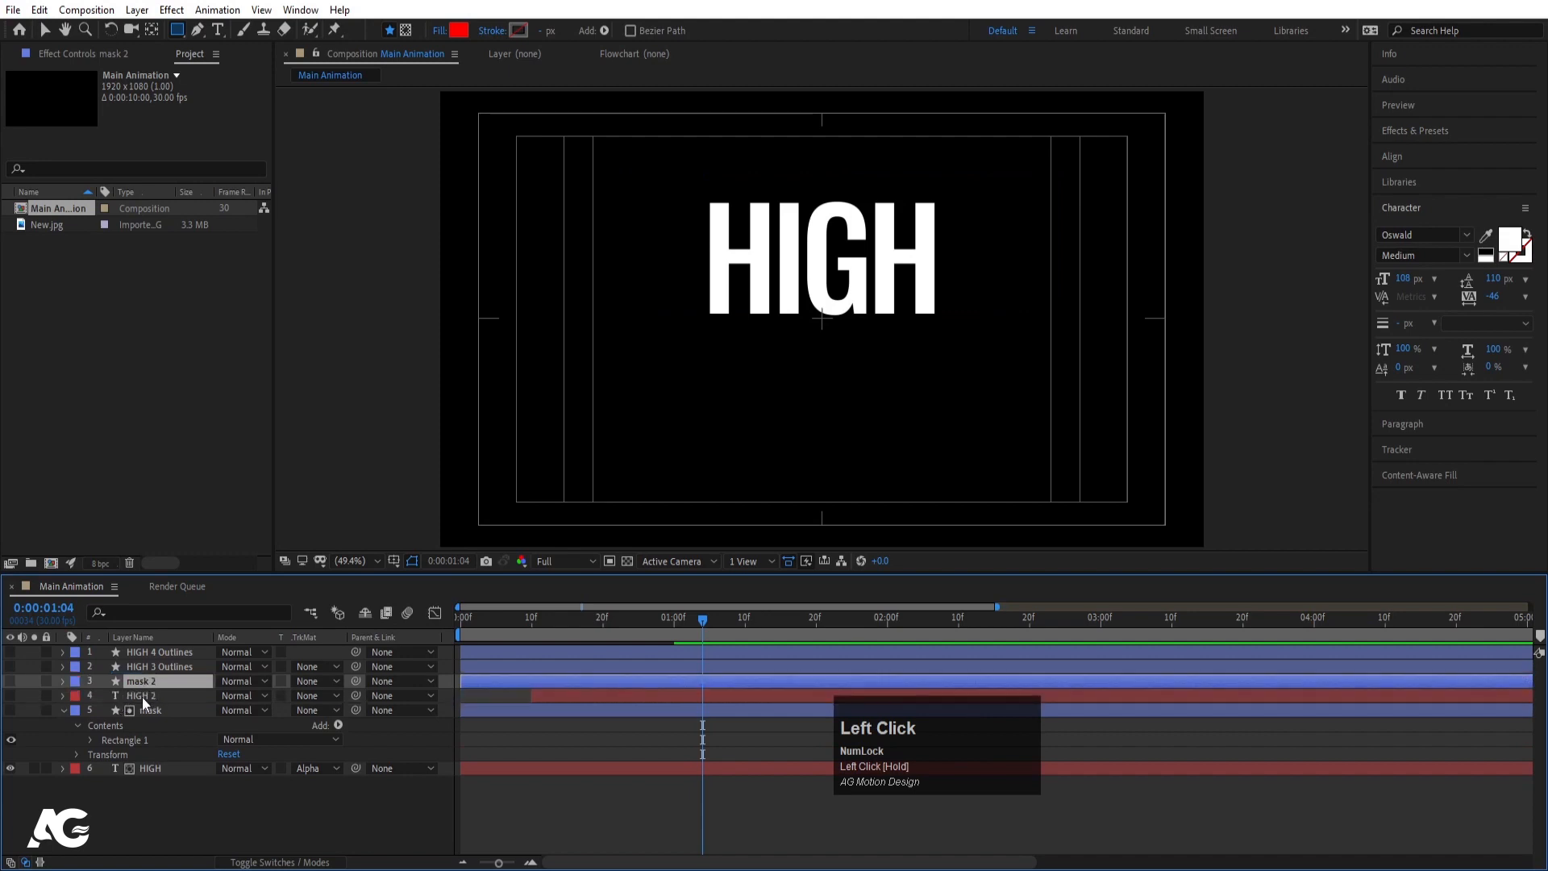
Show the HIGH 2 layer again and set its track matte to Alpha Inverted Matte "mask 2".
{"action": "left_click", "coordinate": [142, 696]}
{"action": "left_click", "coordinate": [11, 695]}
{"action": "left_click", "coordinate": [321, 697]}
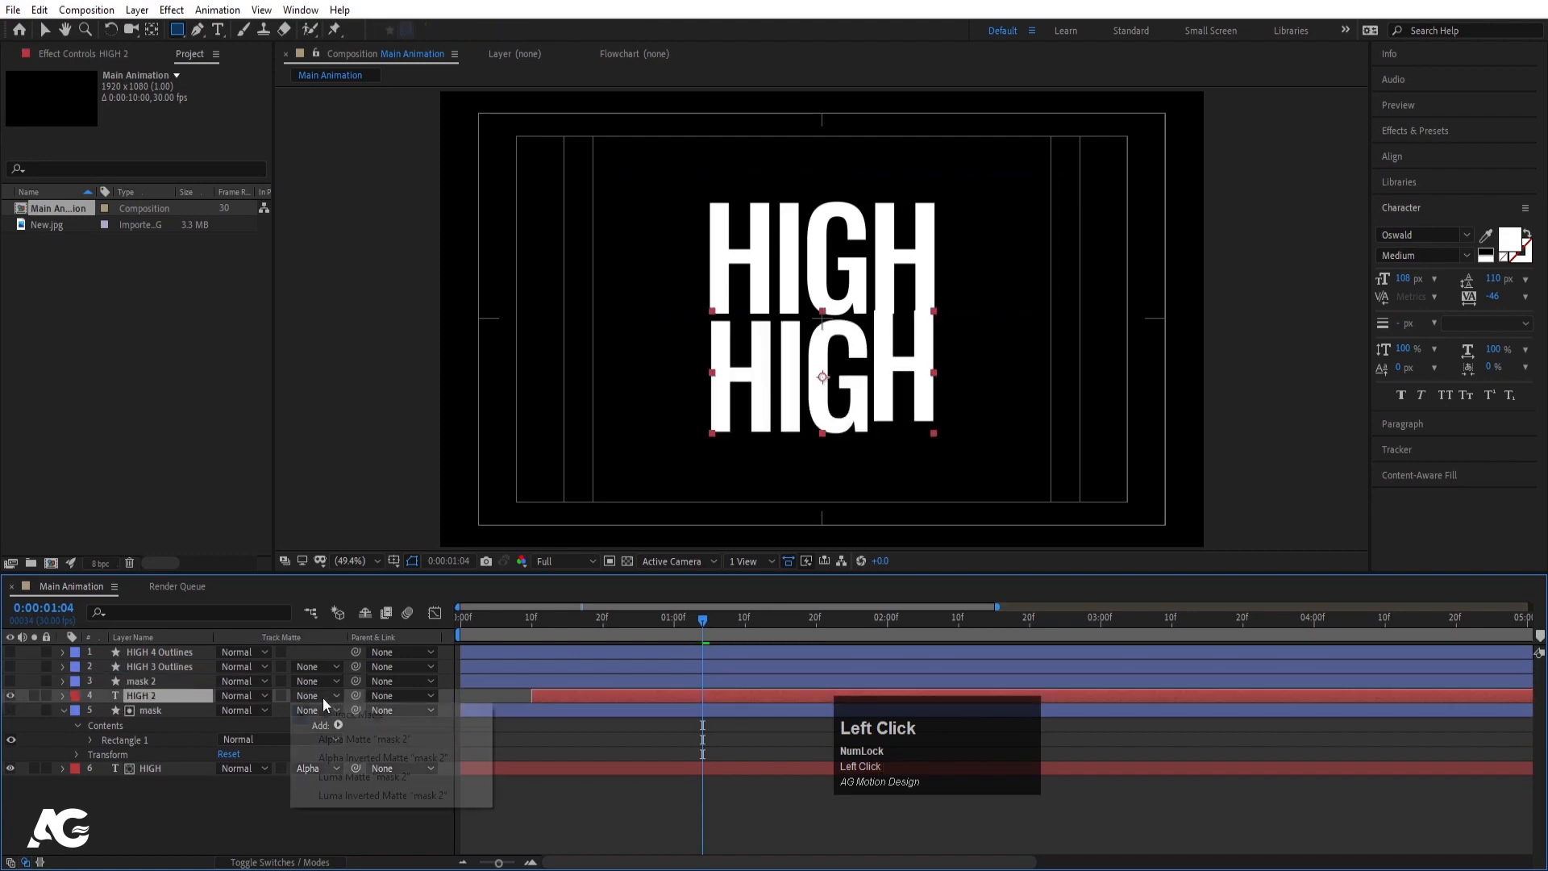
{"action": "left_click", "coordinate": [363, 757]}
{"action": "key", "text": "minus"}
{"action": "left_click", "coordinate": [575, 825]}
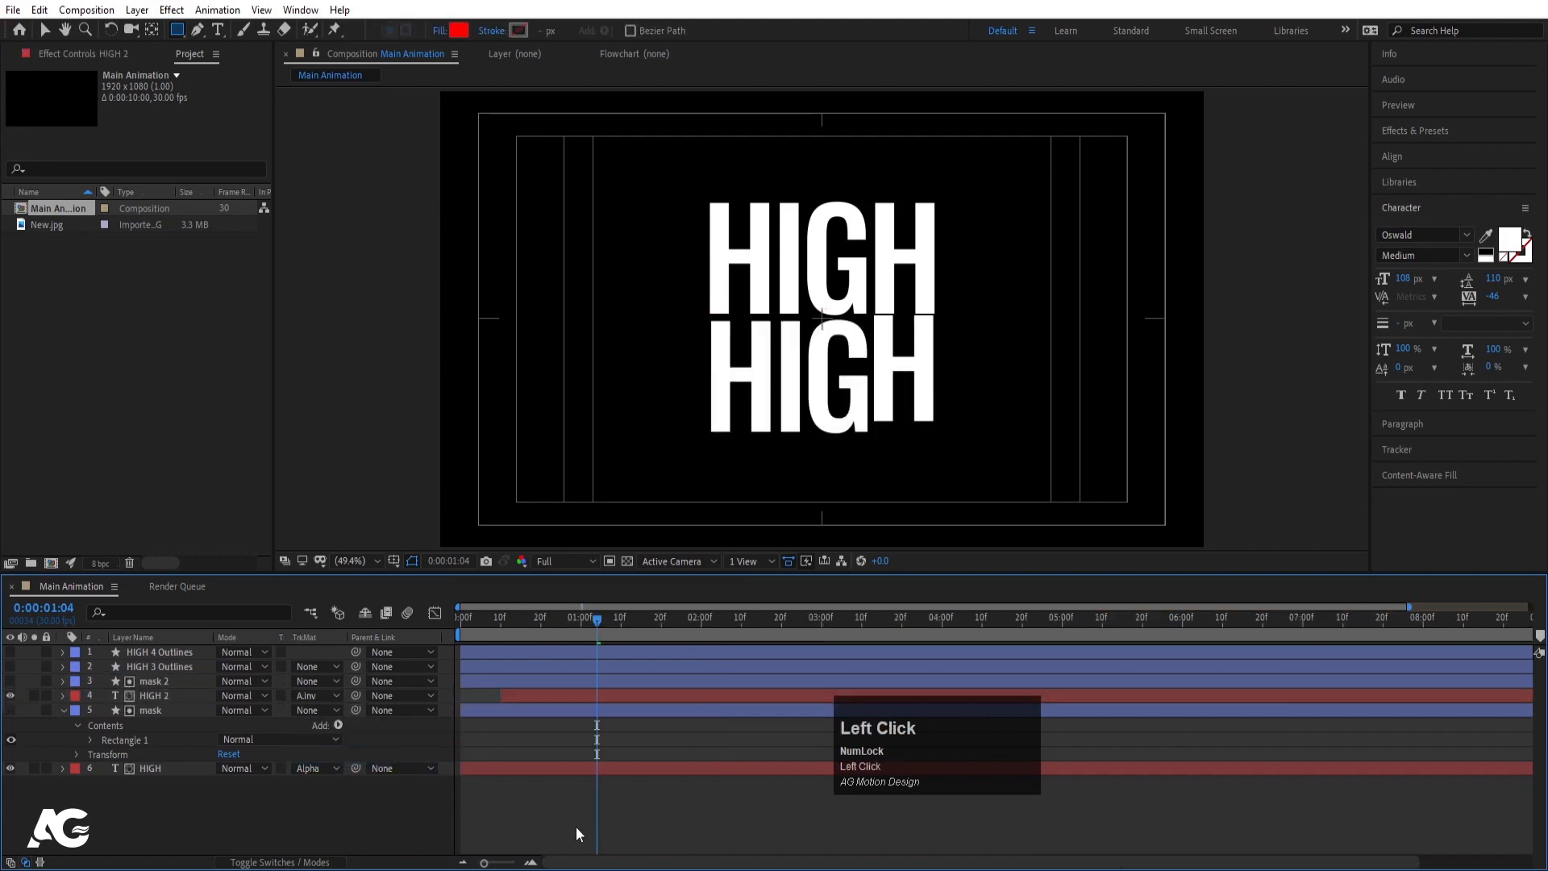
Collapse the open layer properties and preview the masked intro from the first frame.
{"action": "key", "text": "u"}
{"action": "key", "text": "u"}
{"action": "key", "text": "u"}
{"action": "left_click", "coordinate": [493, 617]}
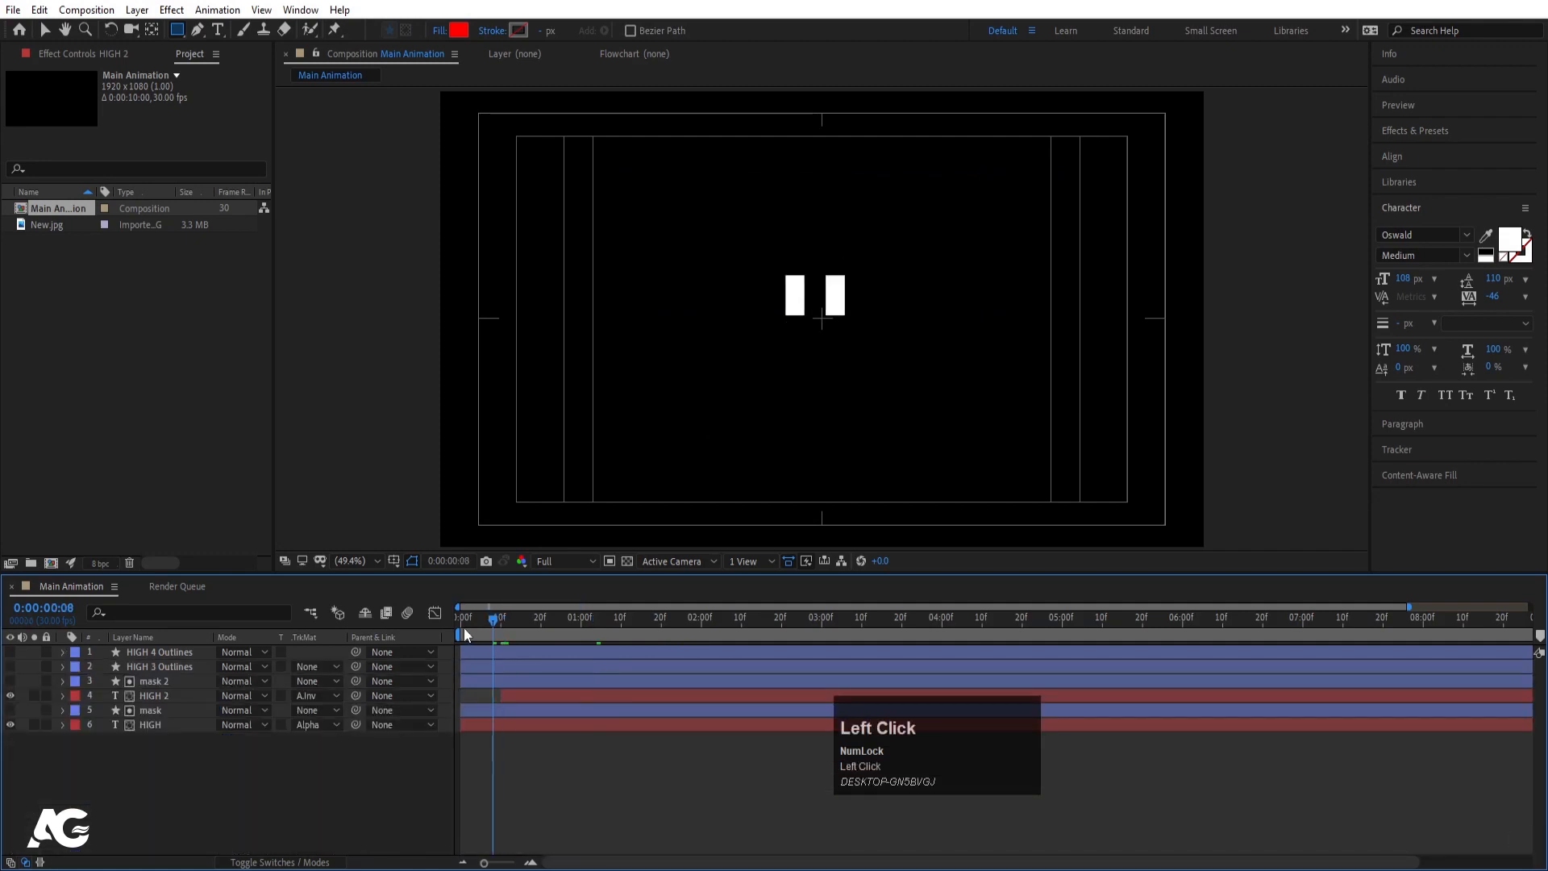
{"action": "key", "text": "space"}
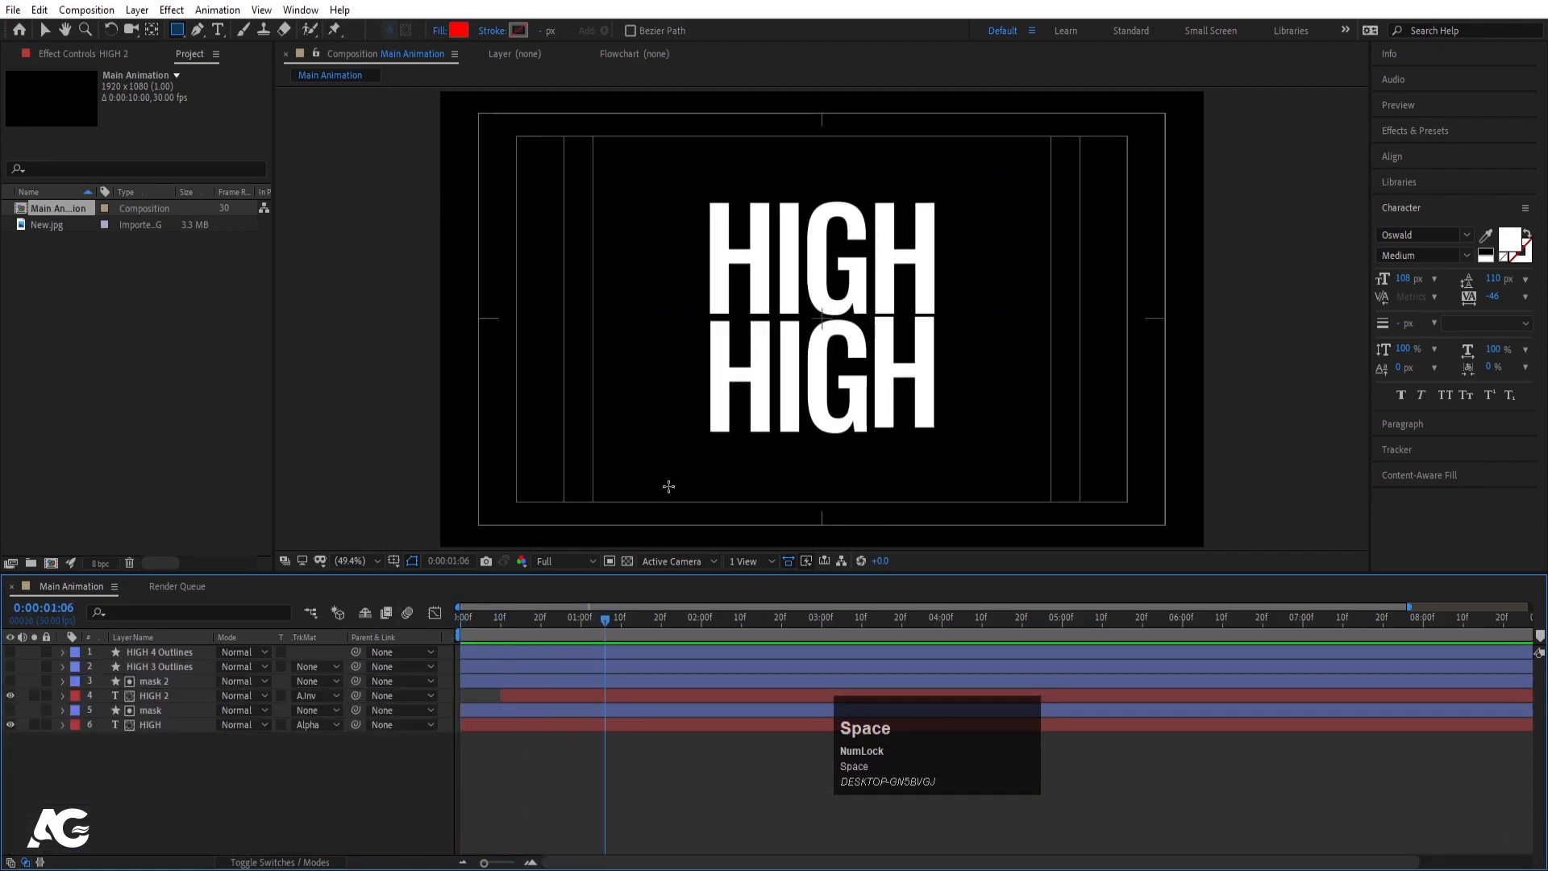
{"action": "left_click_drag", "start_coordinate": [605, 617], "coordinate": [318, 636]}
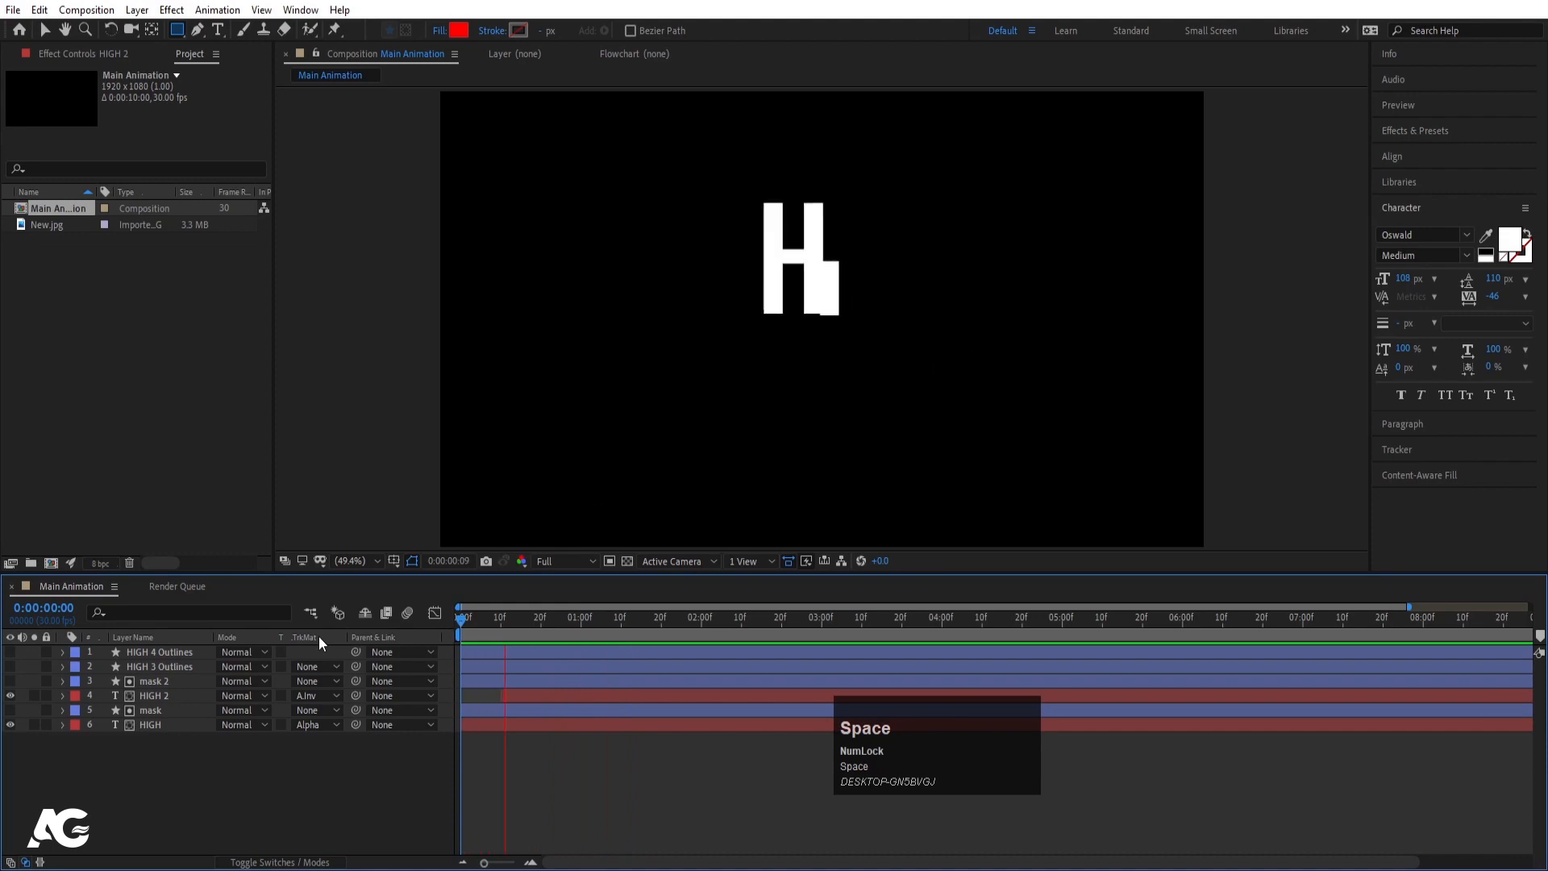
{"action": "key", "text": "space"}
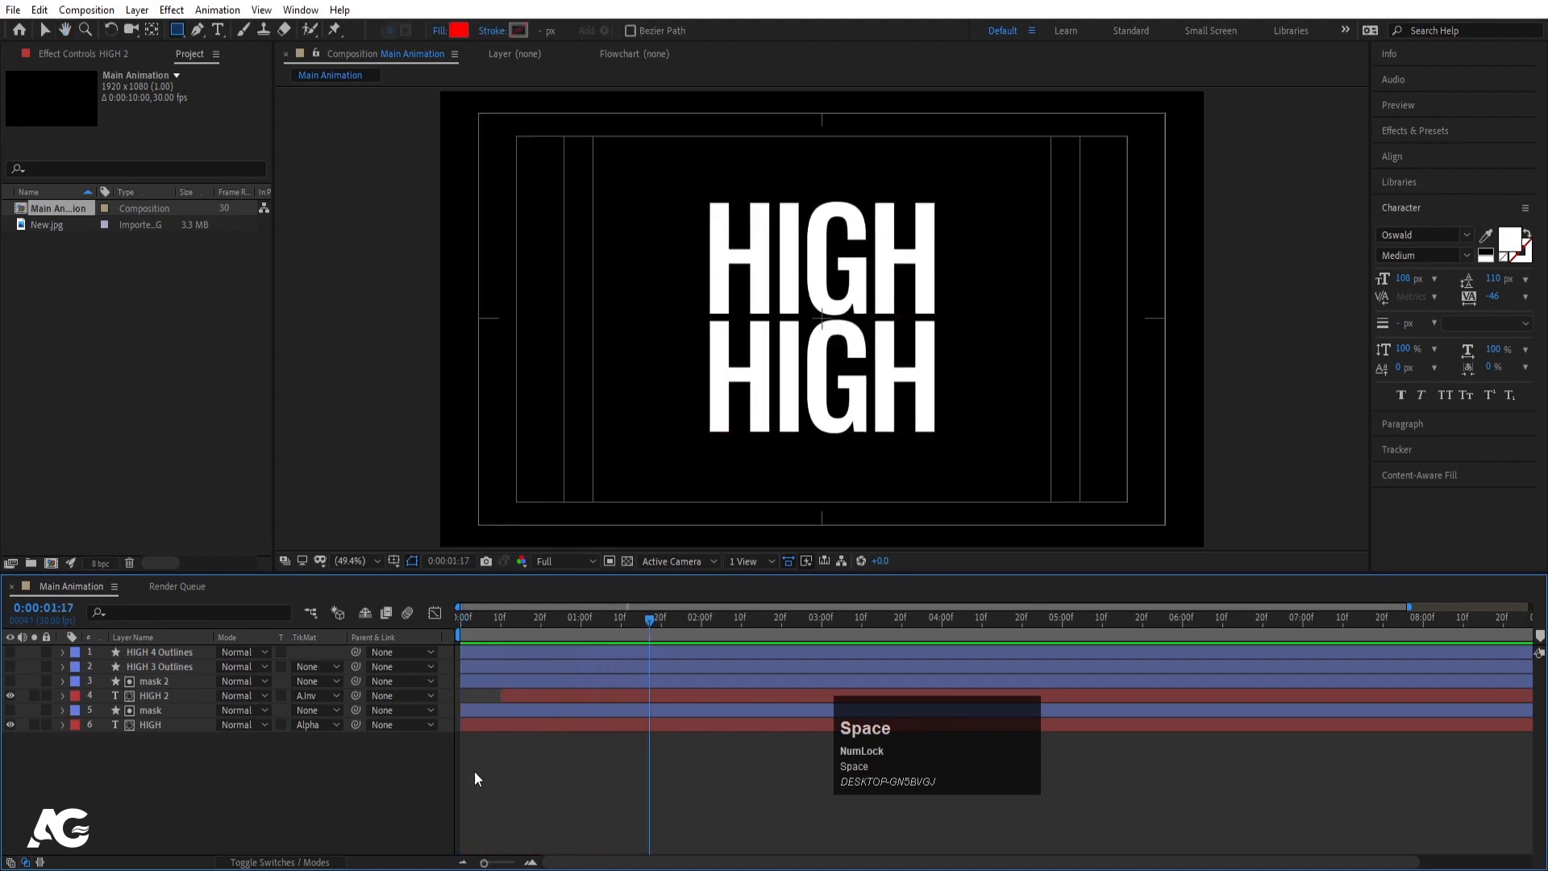
Trim the ends of the mask 2, HIGH 2, mask and HIGH layers at 0:00:01:21.
{"action": "left_click", "coordinate": [152, 681]}
{"action": "left_click", "coordinate": [148, 724], "text": "shift"}
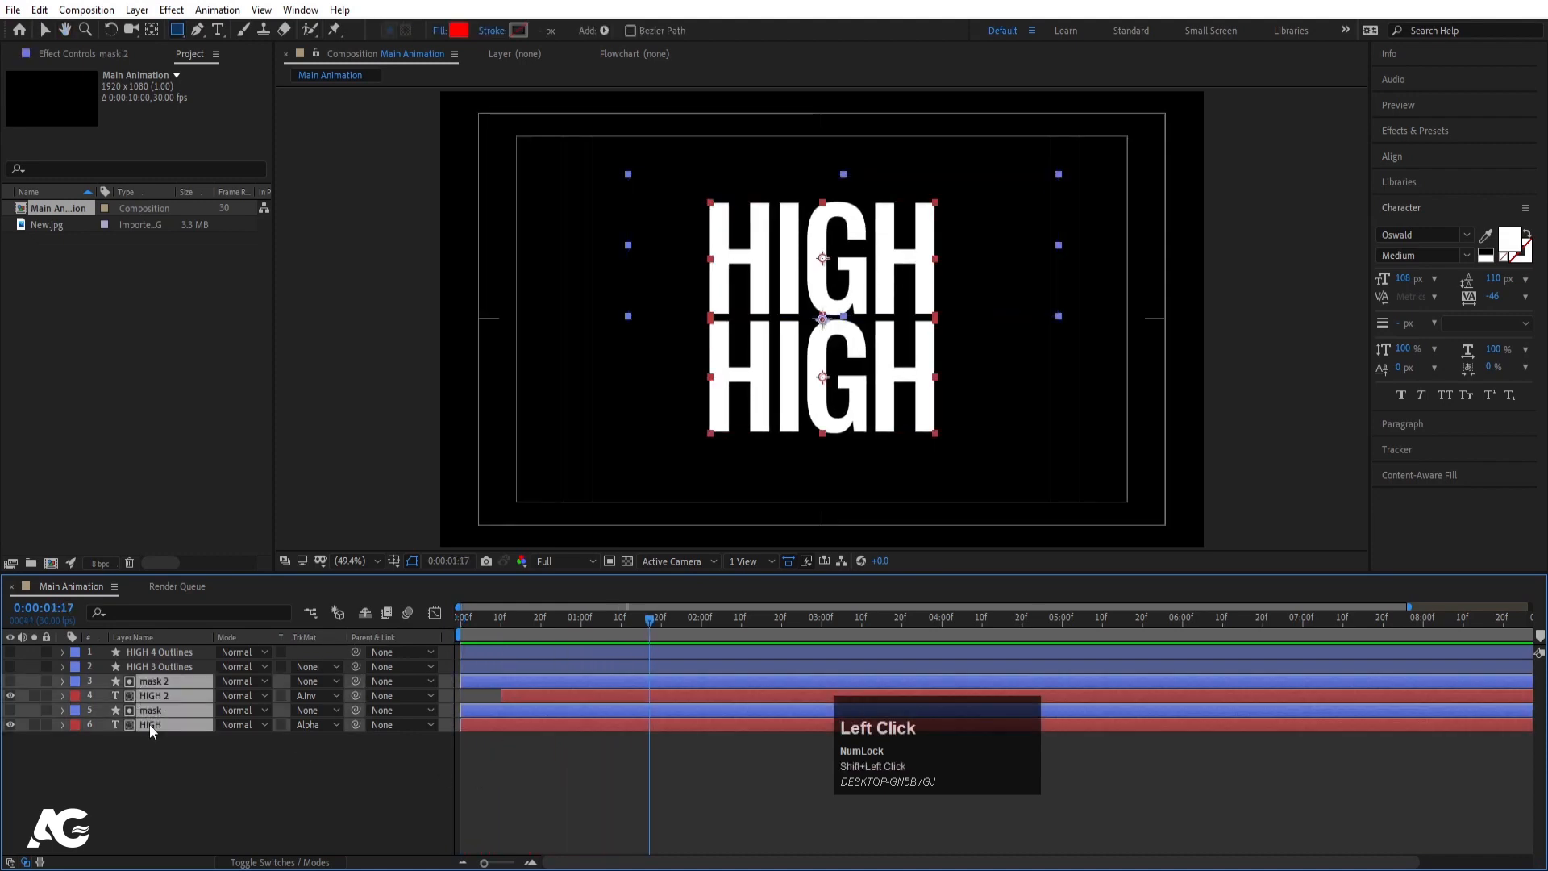
{"action": "key", "text": "space"}
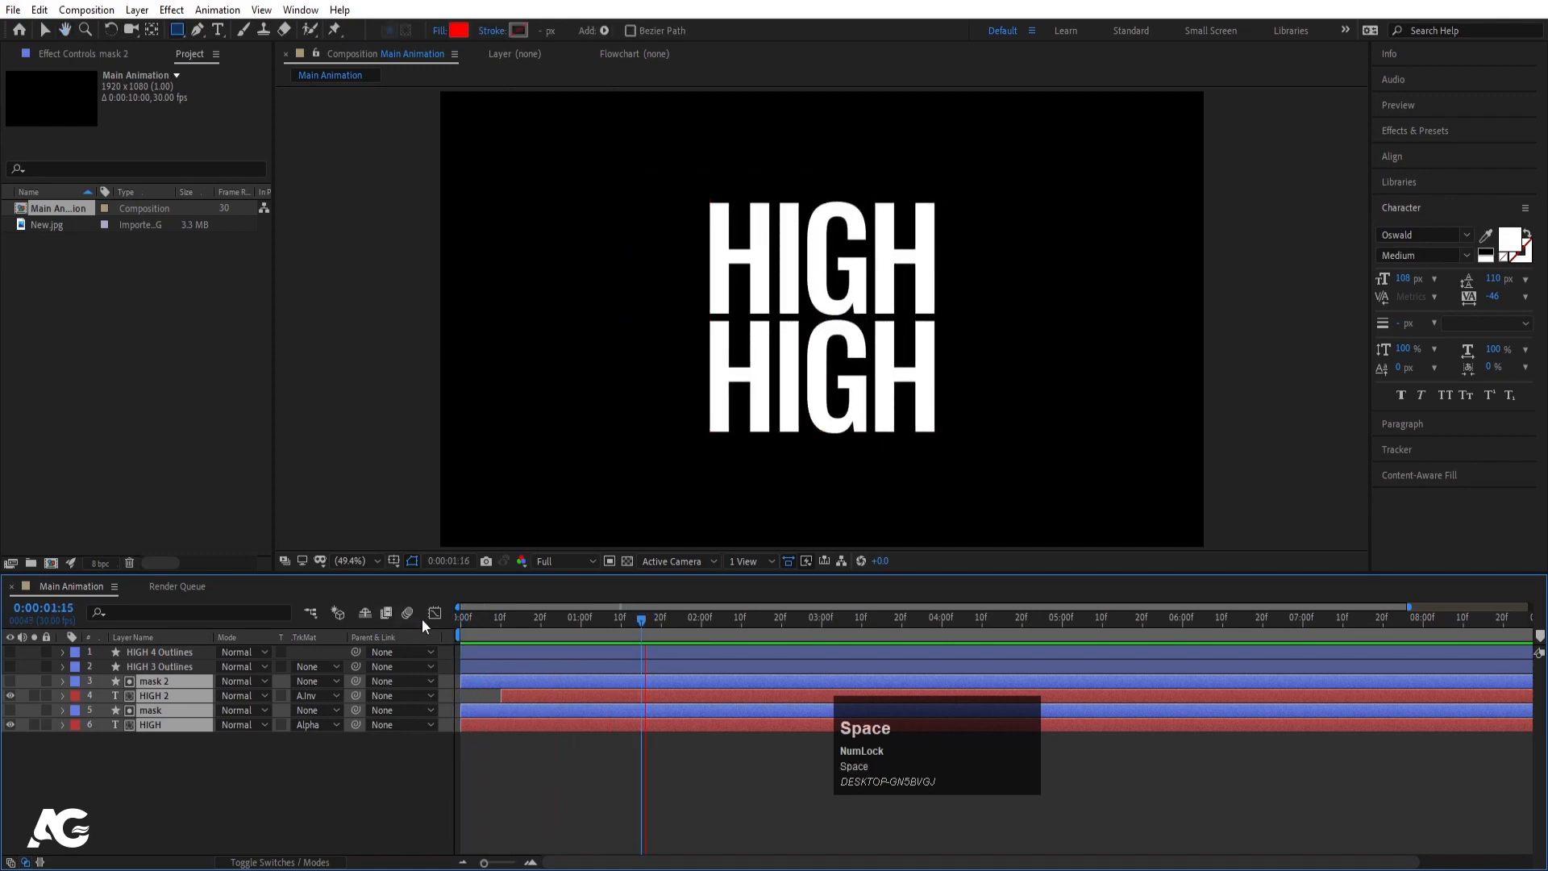
{"action": "key", "text": "space"}
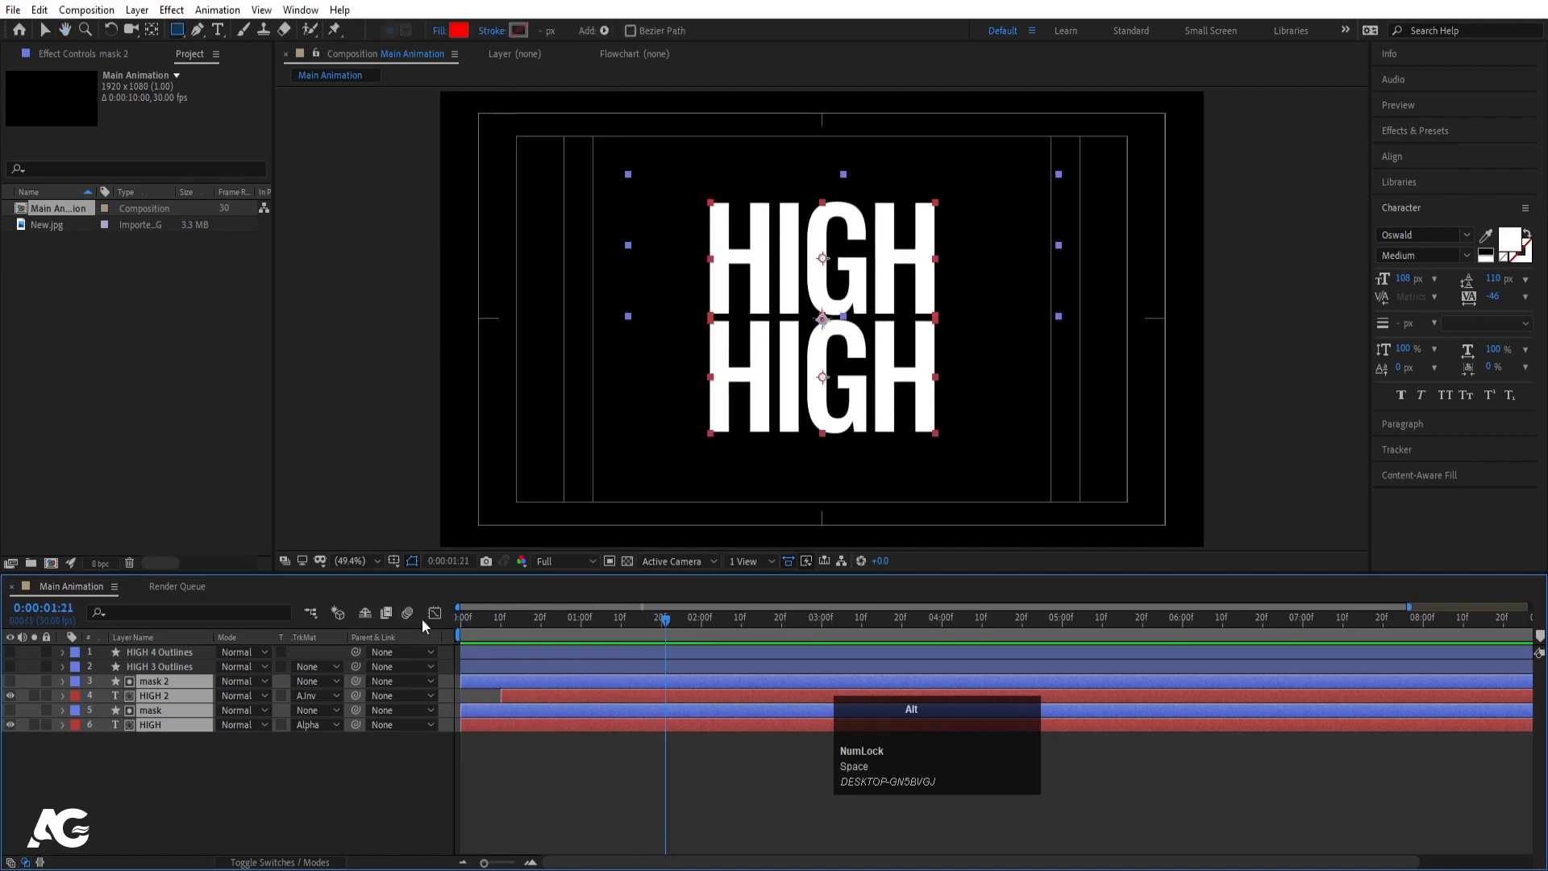
{"action": "key", "text": "alt+bracketright"}
{"action": "key", "text": "equal"}
{"action": "key", "text": "equal"}
{"action": "key", "text": "equal"}
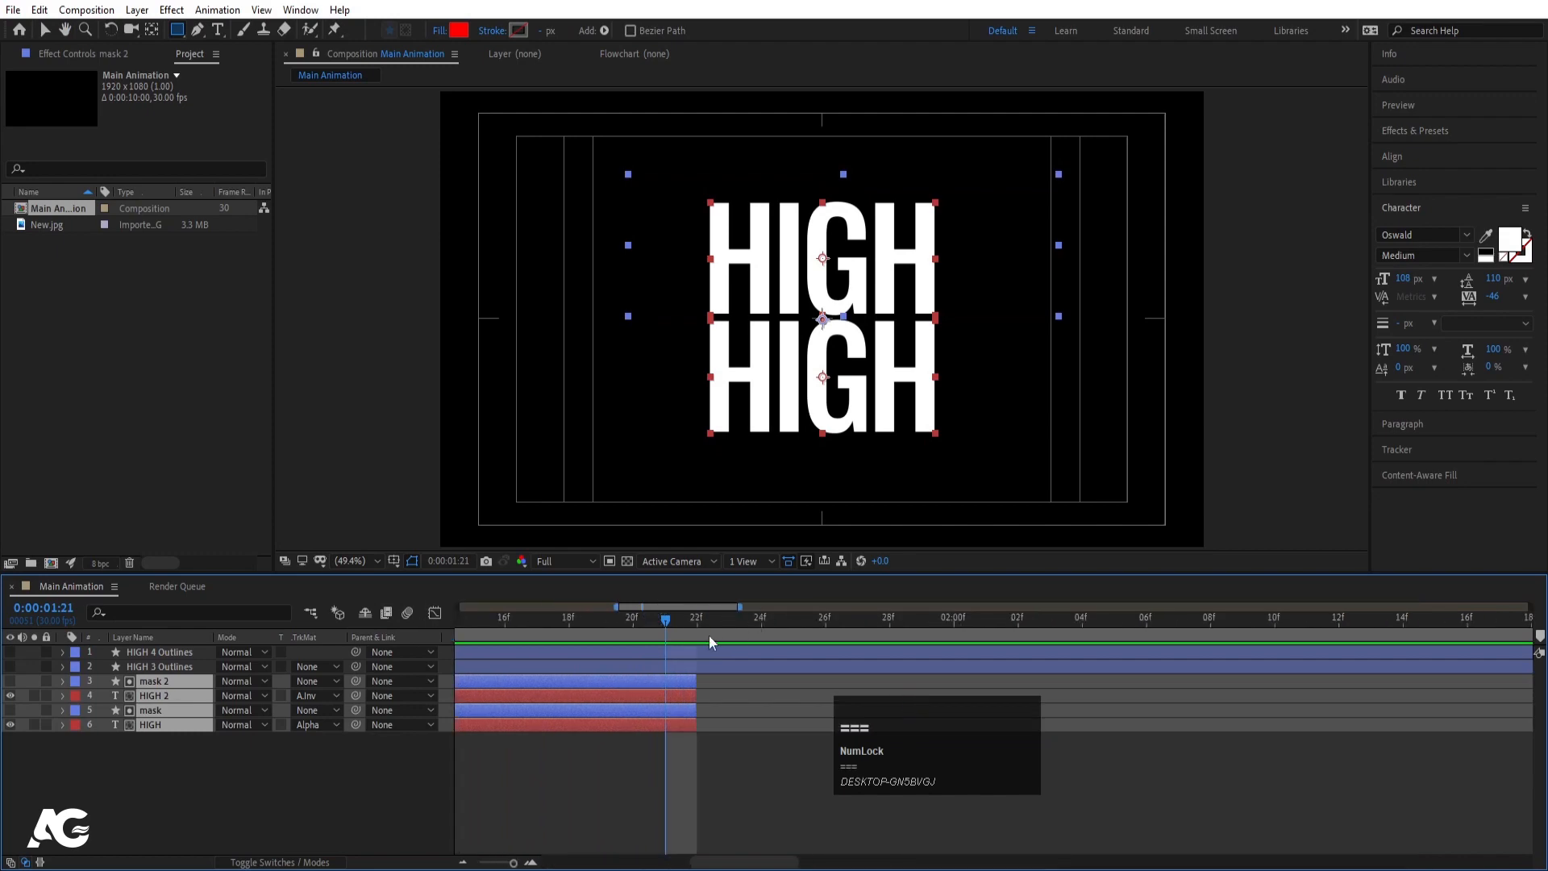
Make the HIGH 4 Outlines and HIGH 3 Outlines layers visible and move both to start at 0:00:01:22.
{"action": "left_click", "coordinate": [698, 621]}
{"action": "left_click", "coordinate": [146, 668]}
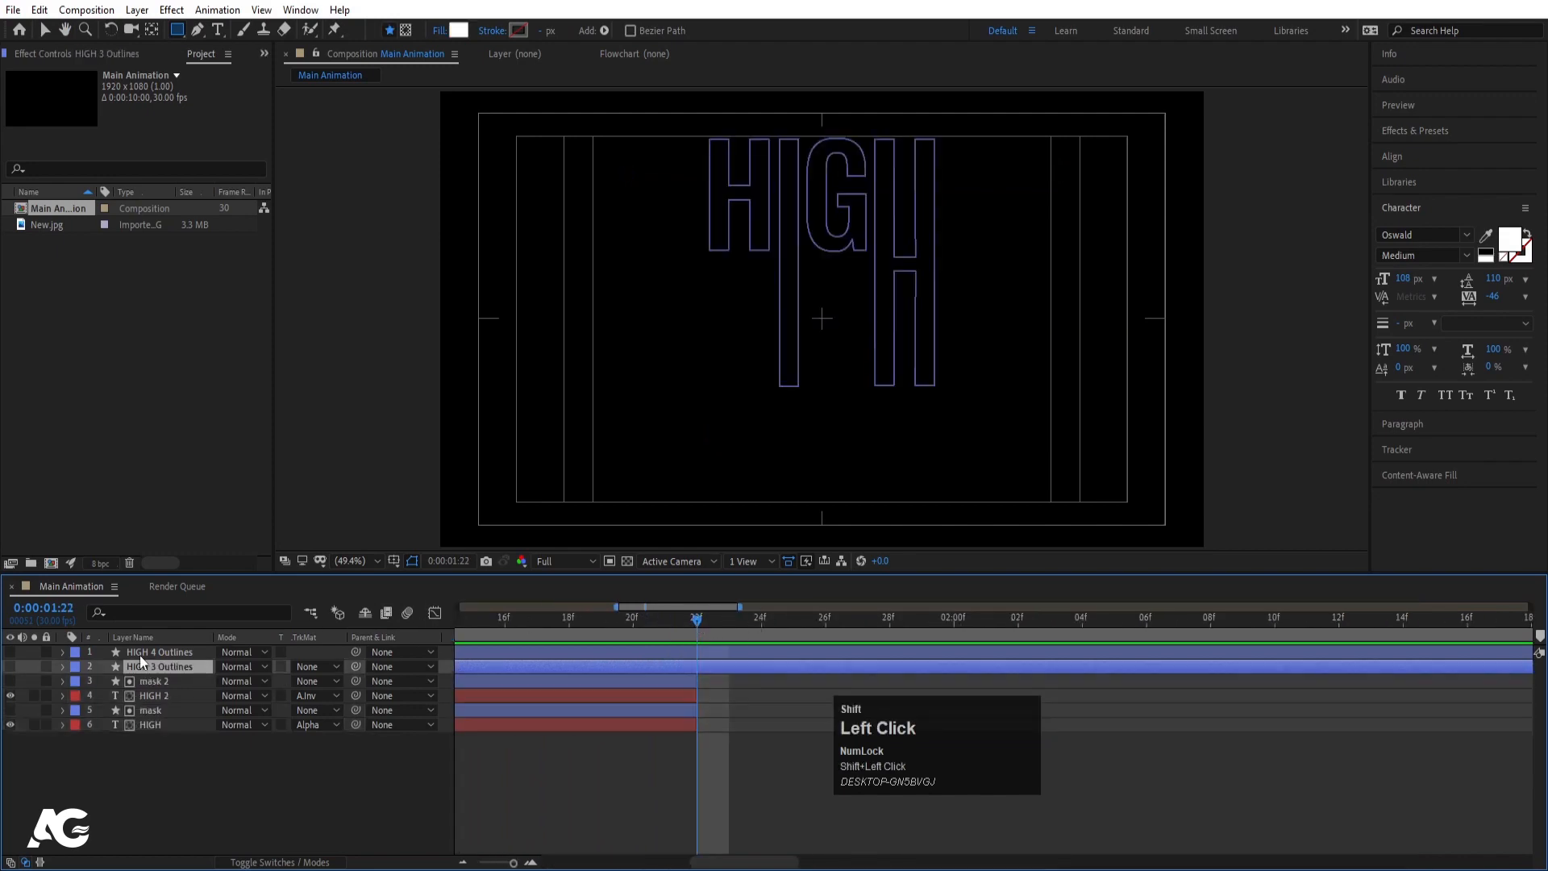
{"action": "left_click", "coordinate": [140, 653], "text": "shift"}
{"action": "left_click", "coordinate": [10, 652]}
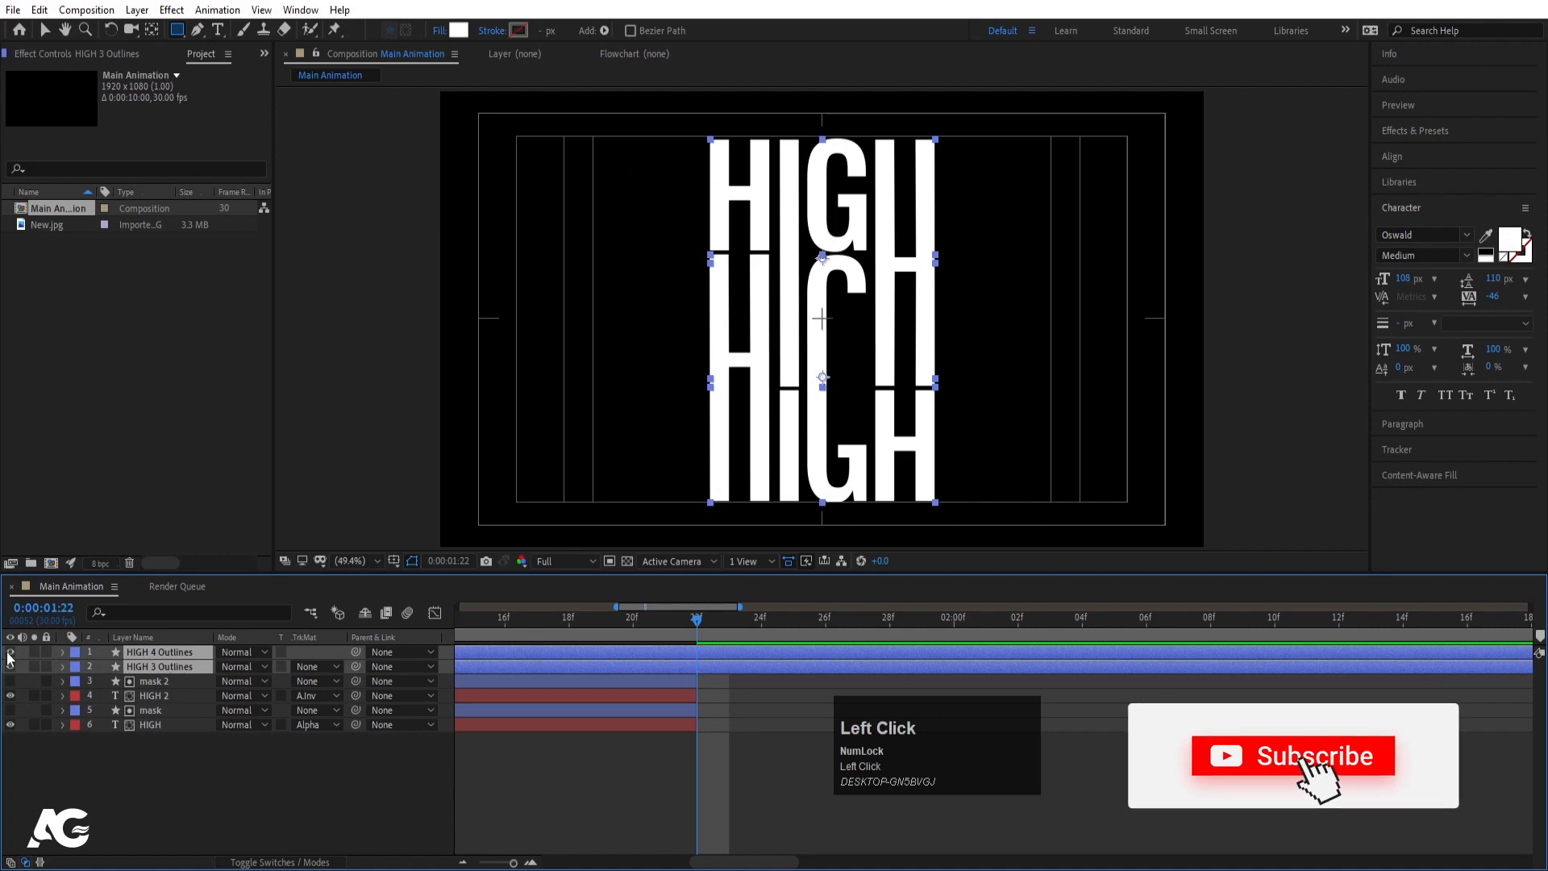
{"action": "key", "text": "bracketleft"}
{"action": "key", "text": "minus"}
{"action": "key", "text": "minus"}
{"action": "key", "text": "minus"}
{"action": "key", "text": "minus"}
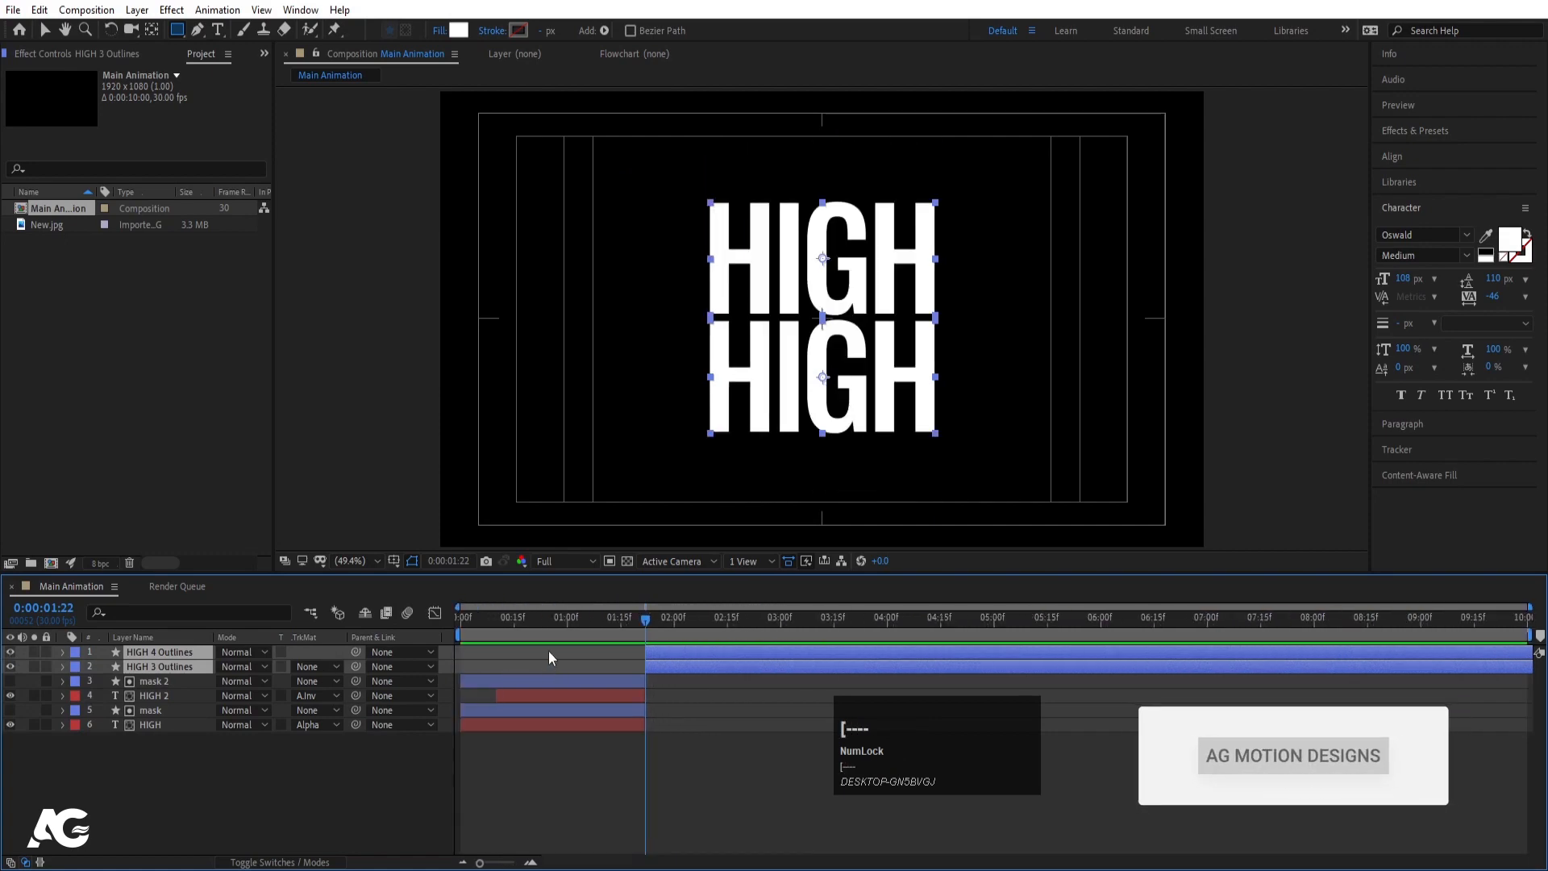
Preview the full animation from the first frame, checking the transition from the text intro to the letter stretching.
{"action": "left_click_drag", "start_coordinate": [487, 621], "coordinate": [427, 634]}
{"action": "key", "text": "space"}
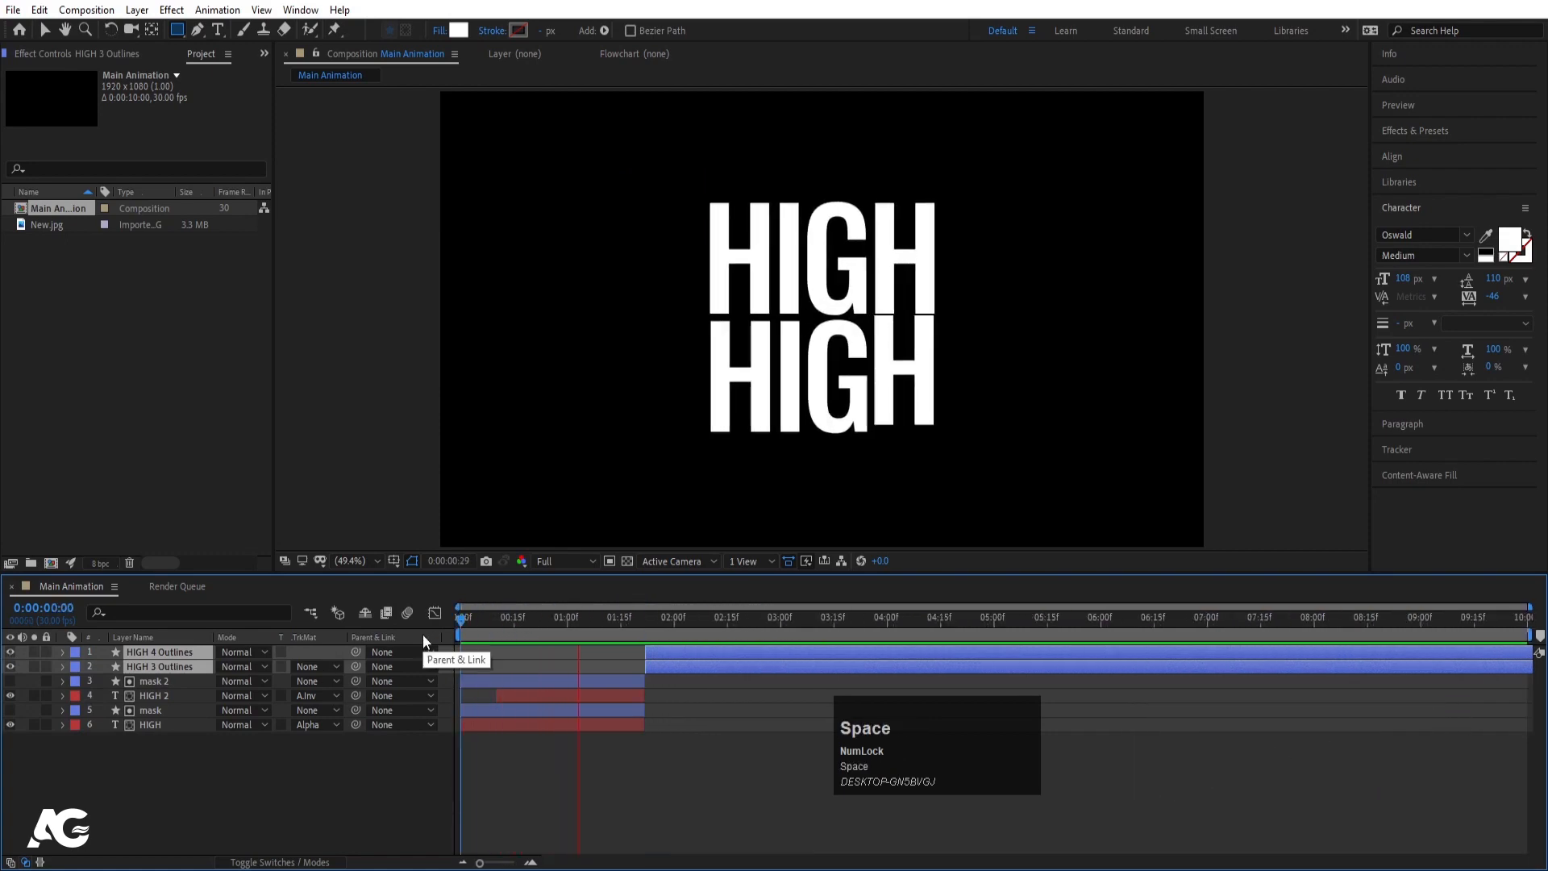
{"action": "key", "text": "space"}
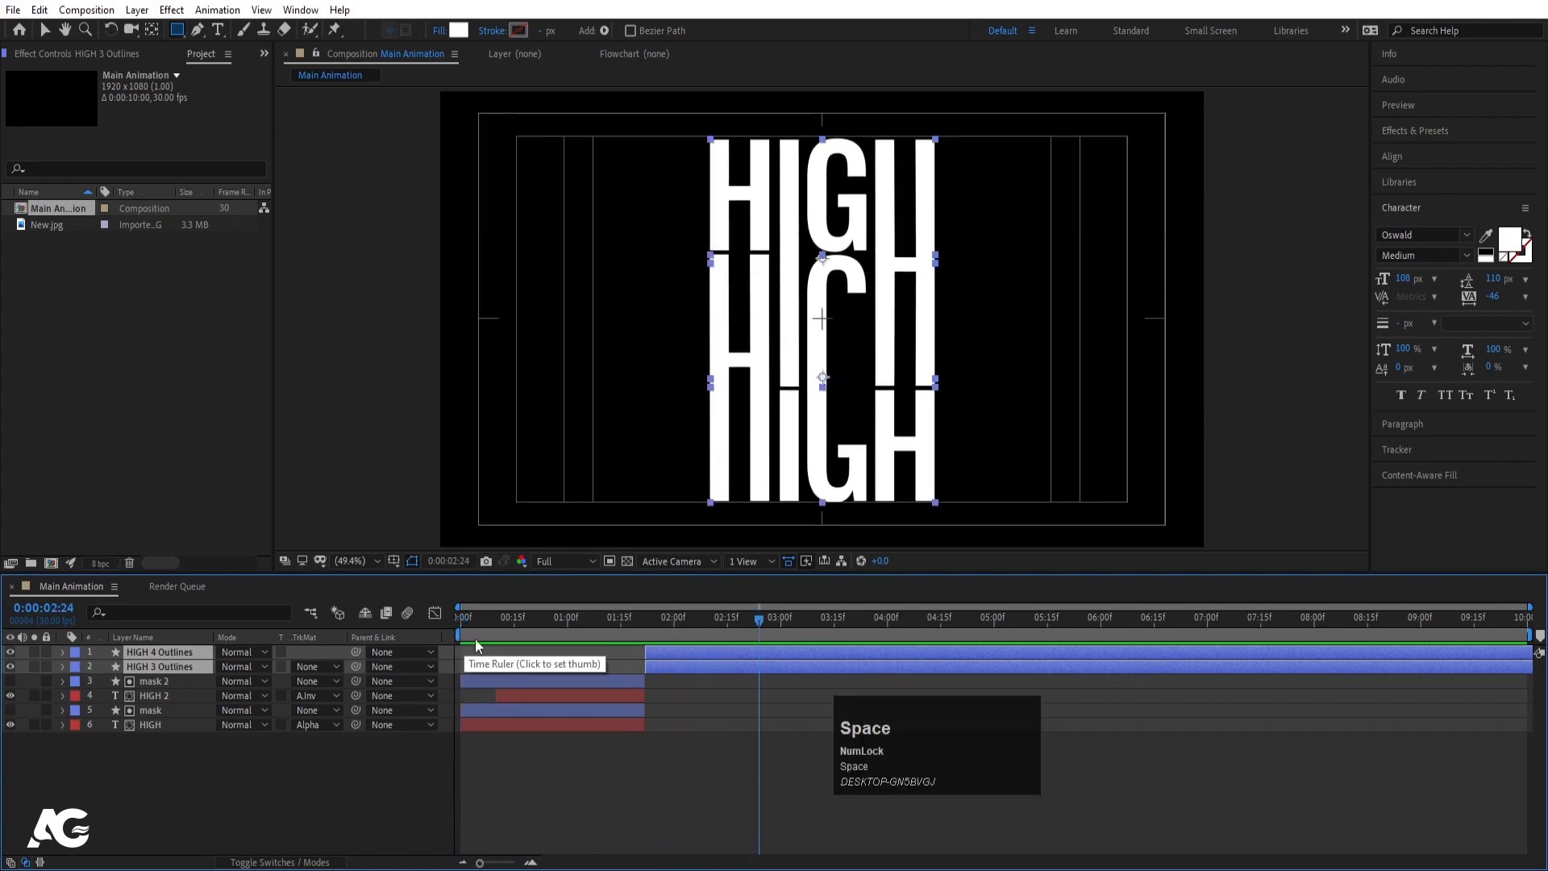
{"action": "left_click", "coordinate": [299, 611]}
{"action": "key", "text": "space"}
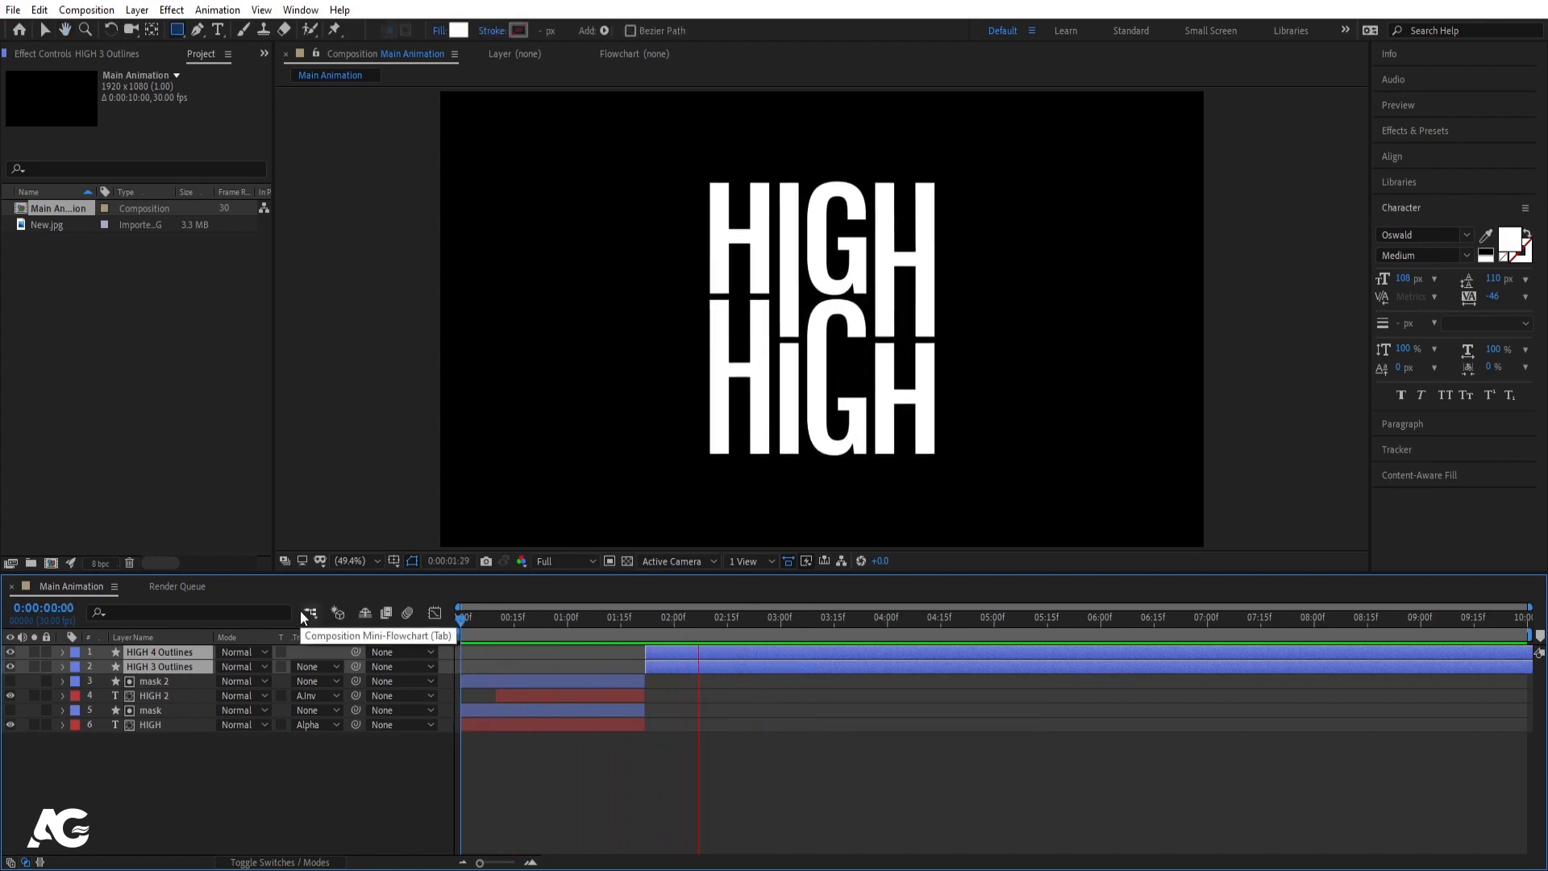
{"action": "key", "text": "space"}
{"action": "left_click", "coordinate": [251, 796]}
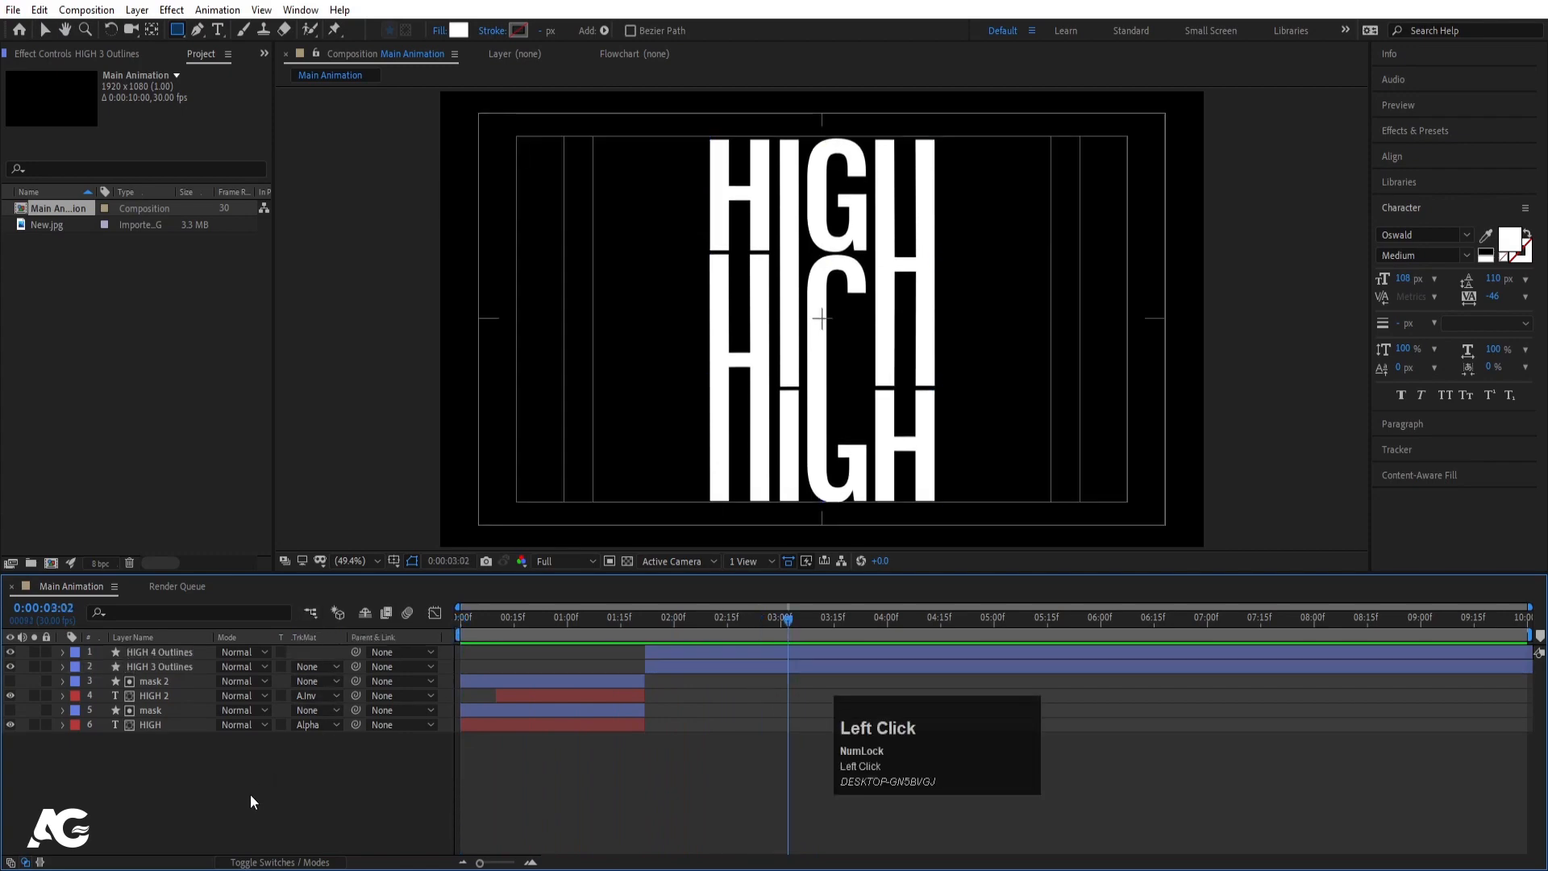
Preview the animation briefly and pre-compose all six layers into a new composition named 1.
{"action": "key", "text": "space"}
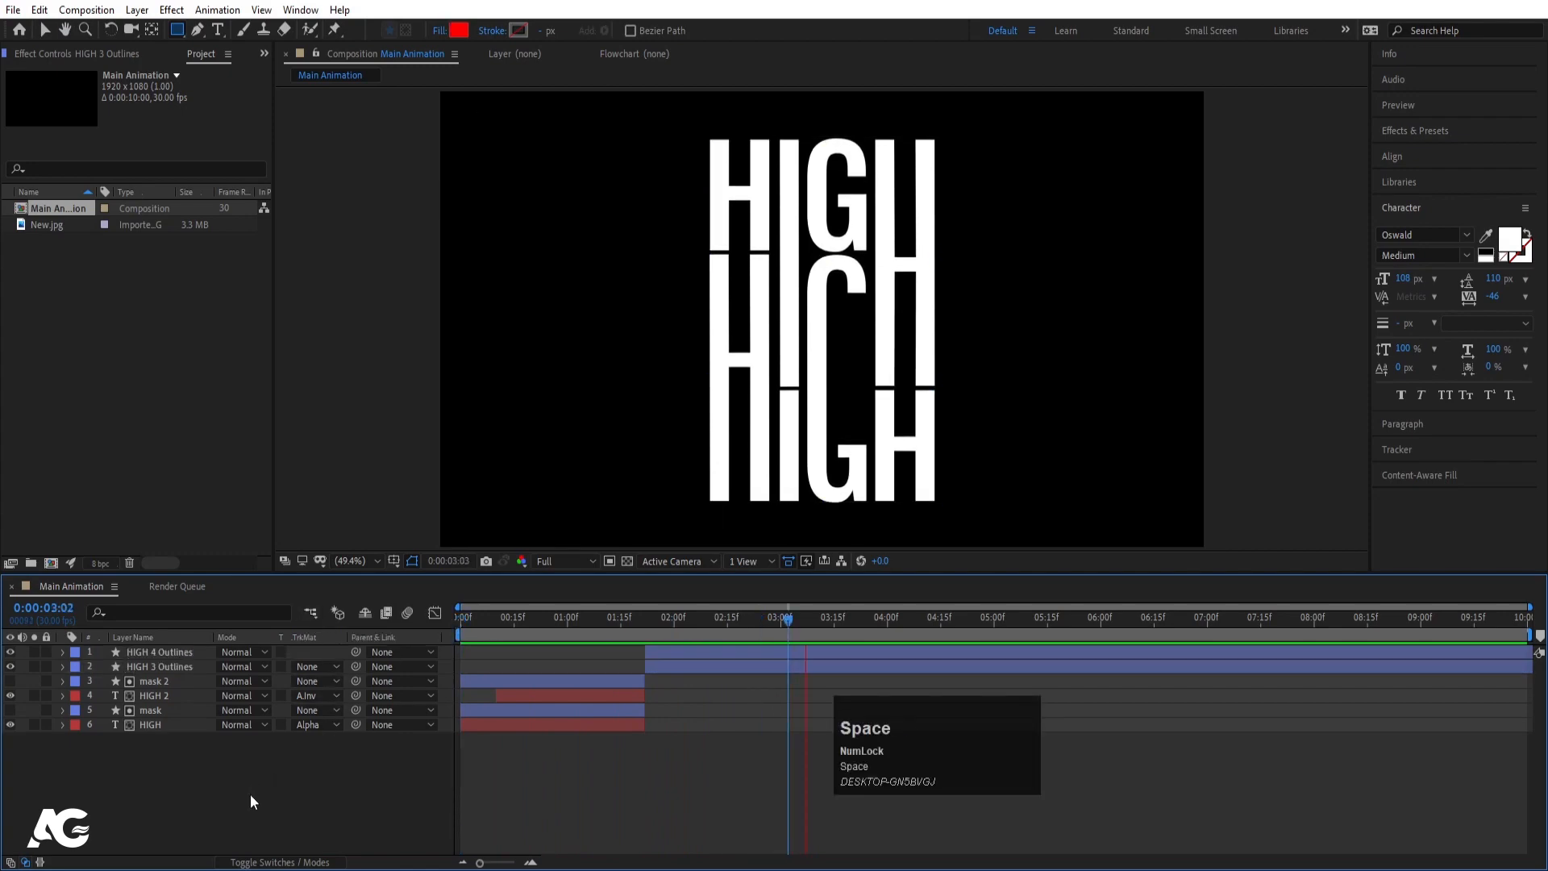
{"action": "key", "text": "space"}
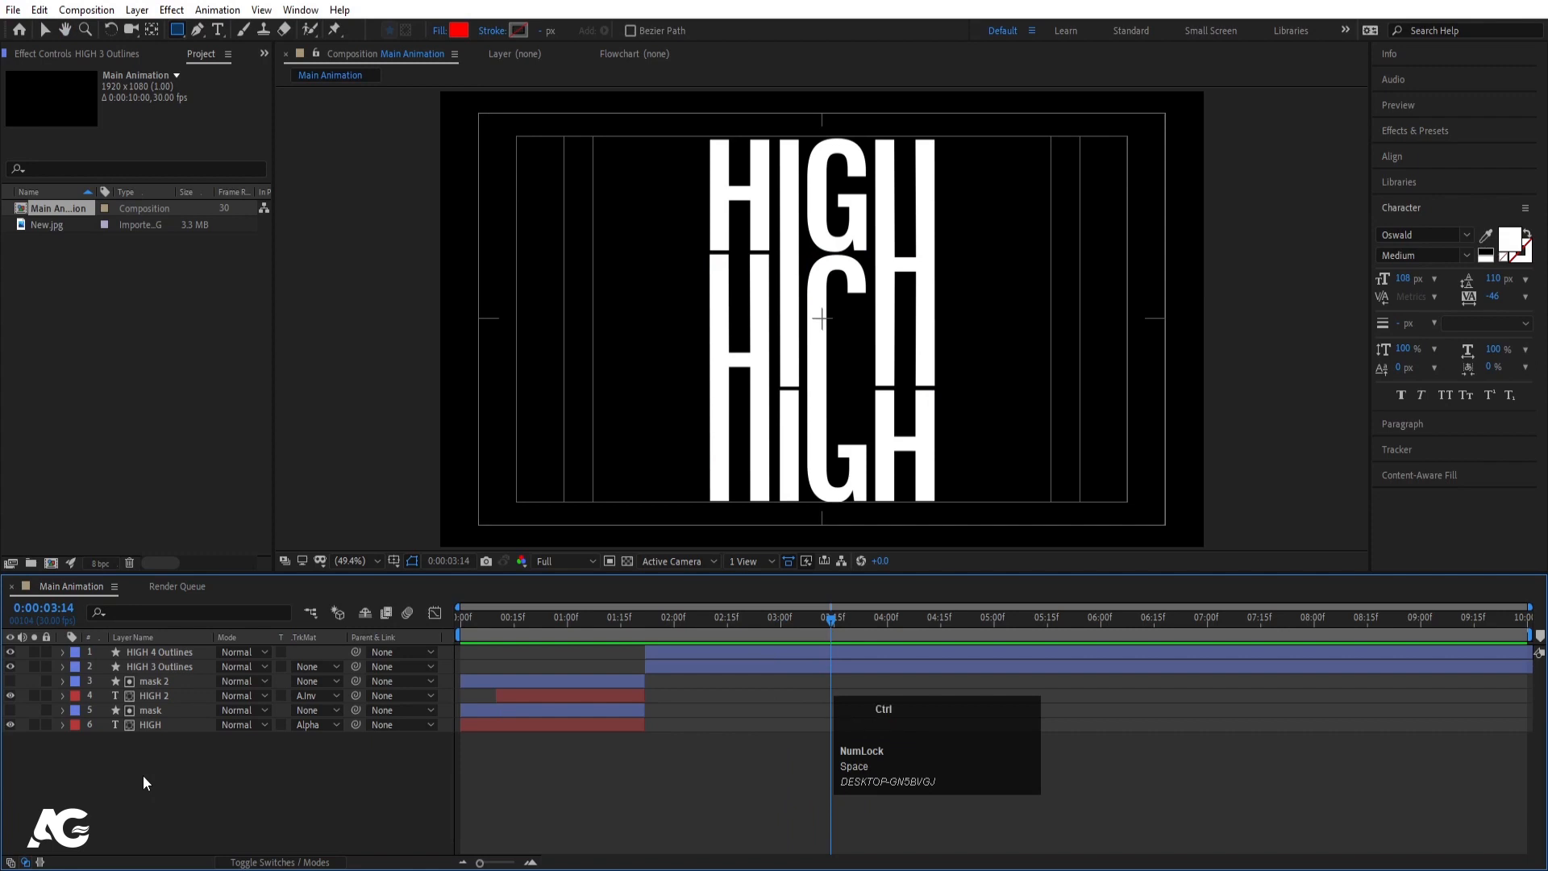
{"action": "key", "text": "ctrl+a"}
{"action": "key", "text": "ctrl+shift+c"}
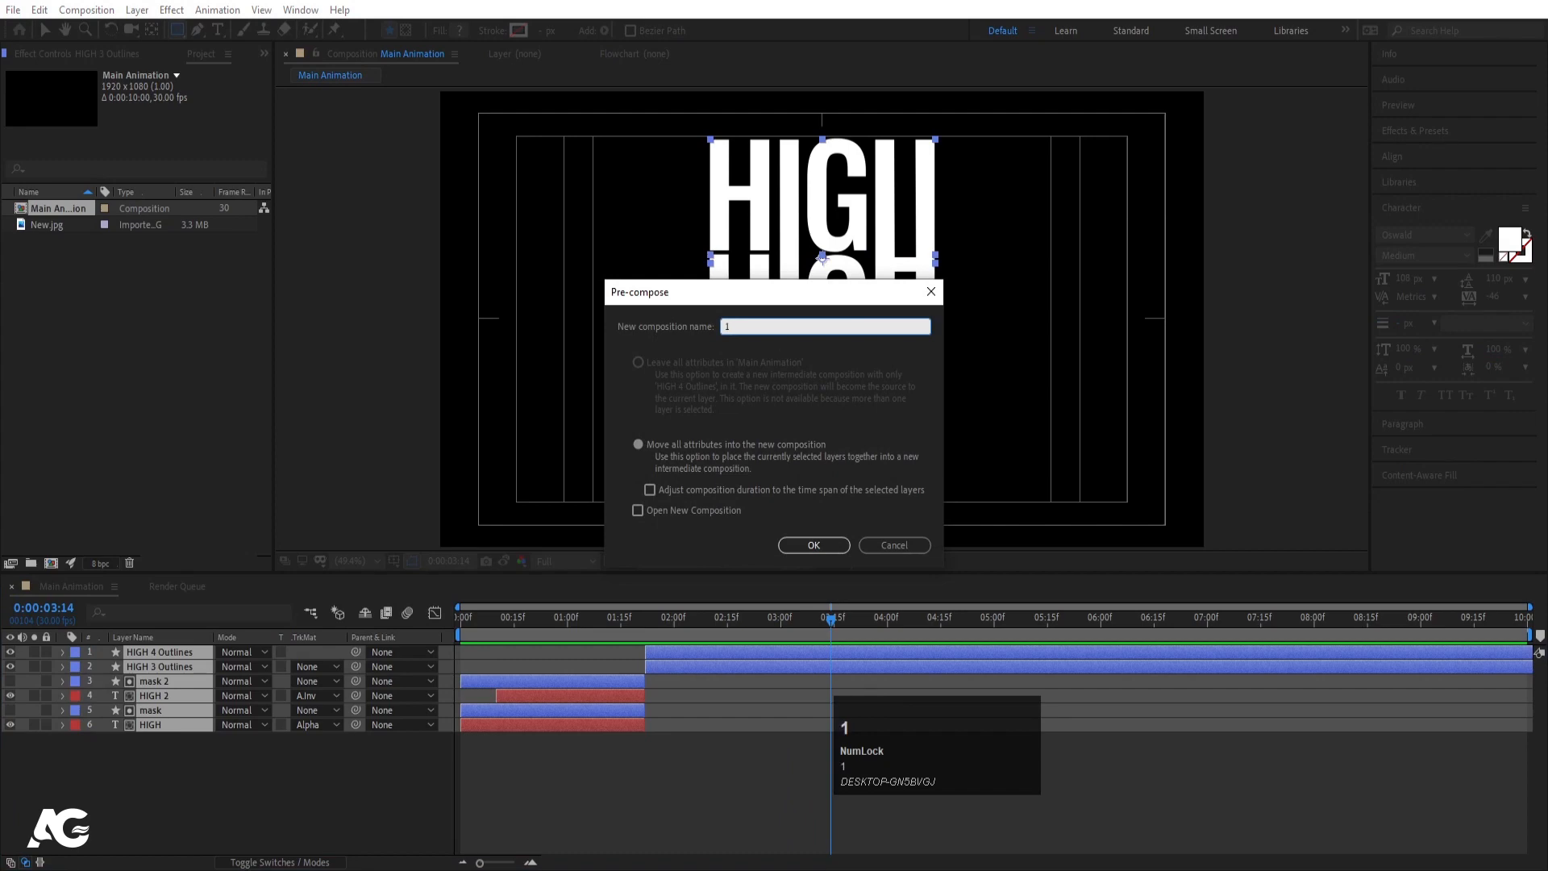
{"action": "type", "text": "1"}
{"action": "key", "text": "Return"}
{"action": "left_click", "coordinate": [173, 797]}
Add New.jpg beneath layer 1, scale it to 28%, and shift it slightly left behind the text.
{"action": "left_click", "coordinate": [66, 241]}
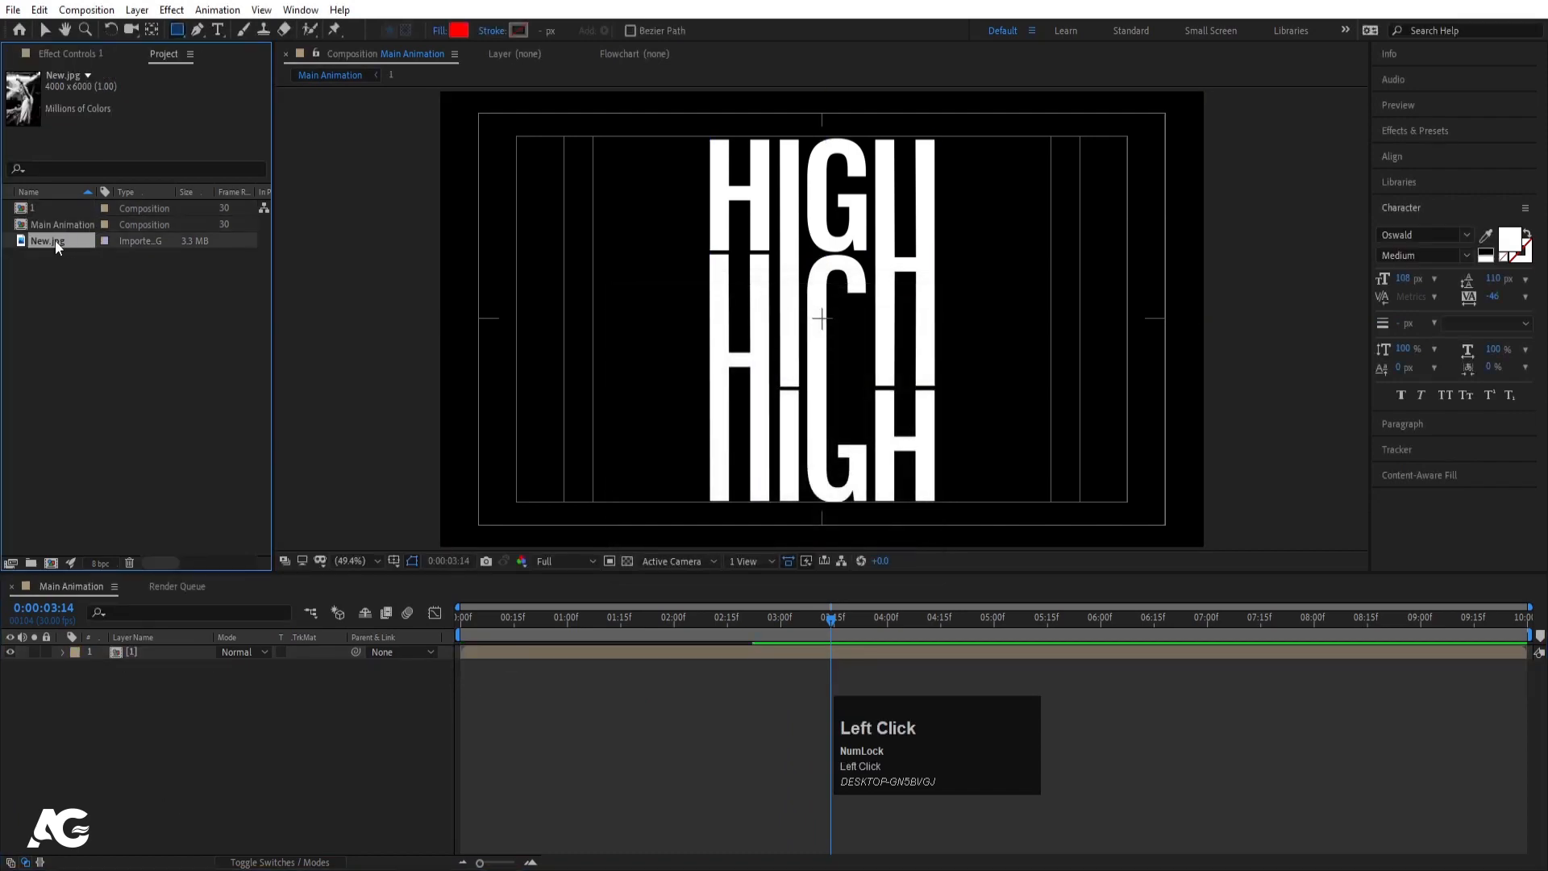
{"action": "left_click_drag", "start_coordinate": [54, 241], "coordinate": [186, 683]}
{"action": "key", "text": "s"}
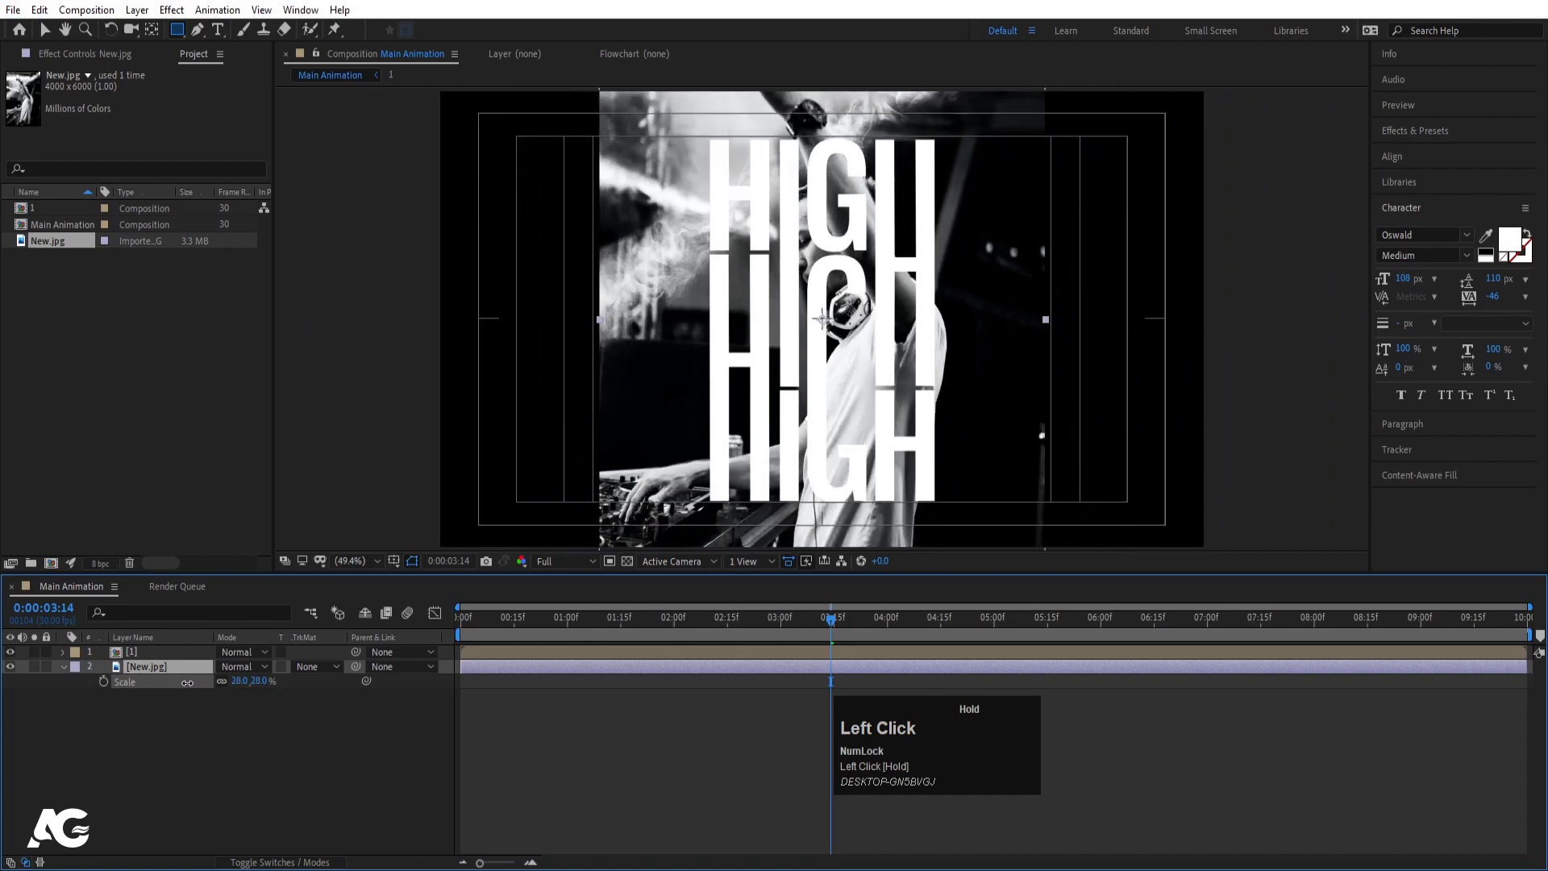
{"action": "key", "text": "v"}
{"action": "left_click_drag", "start_coordinate": [841, 263], "coordinate": [834, 262]}
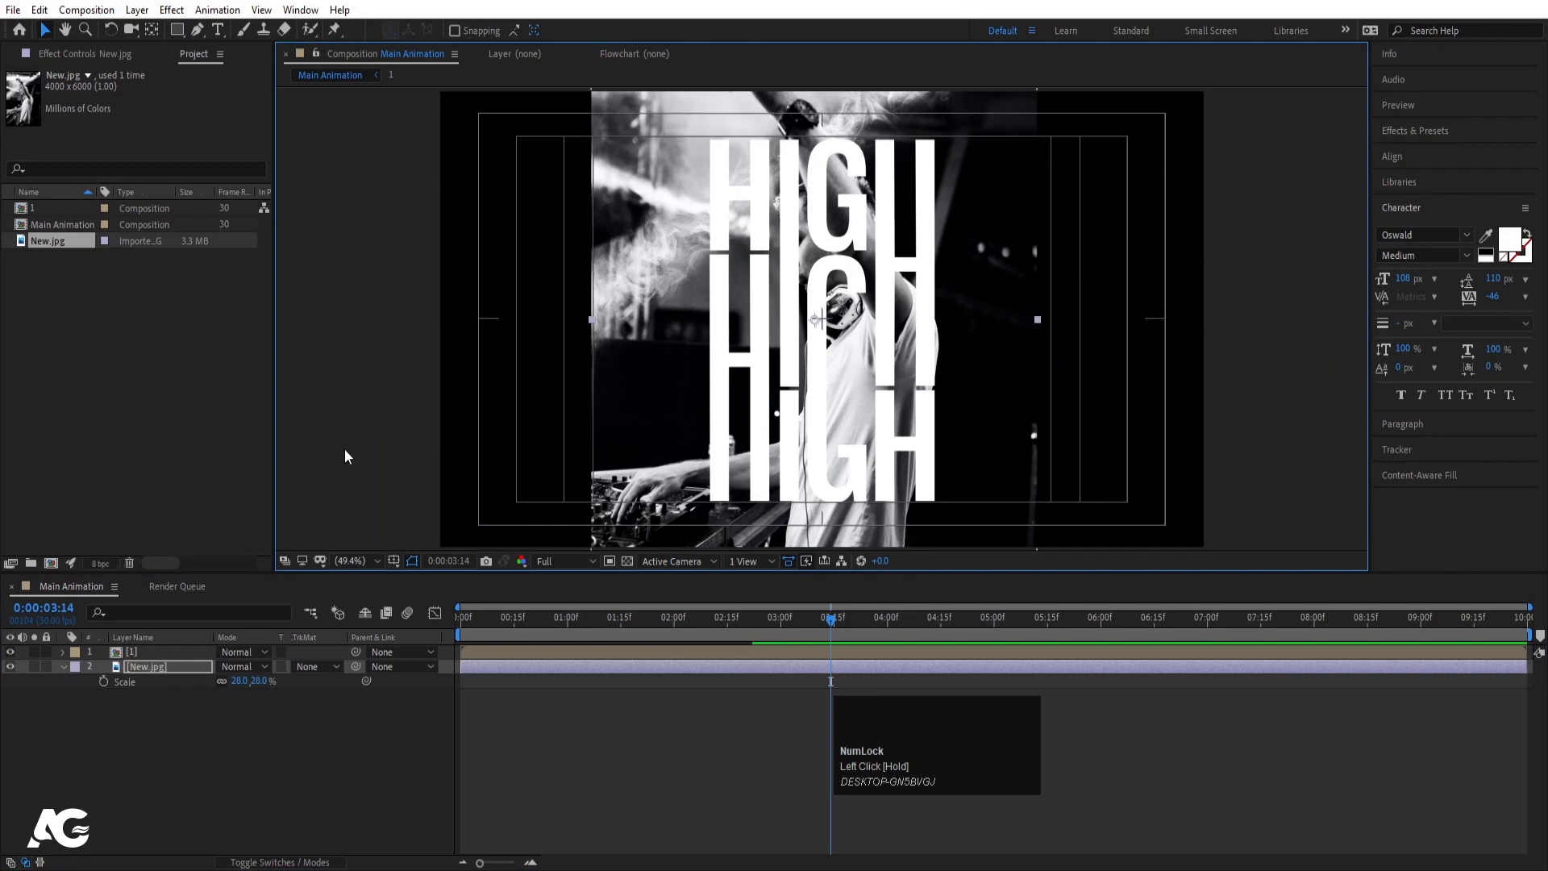
Try using layer 1 as an alpha matte for New.jpg, preview it, and undo the matte.
{"action": "left_click", "coordinate": [329, 668]}
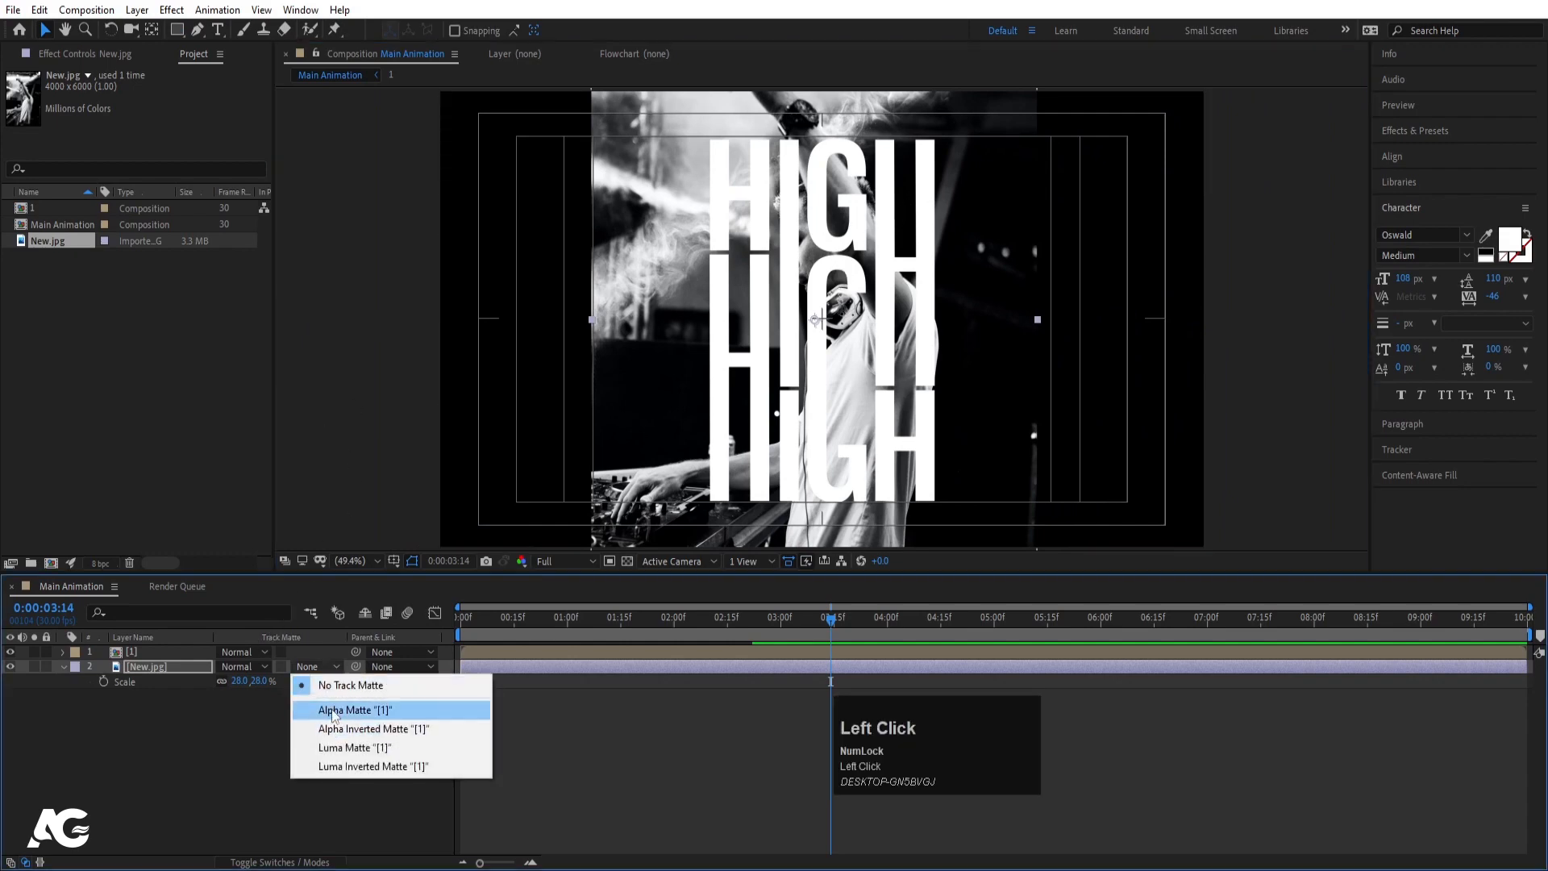
{"action": "left_click", "coordinate": [335, 715]}
{"action": "key", "text": "space"}
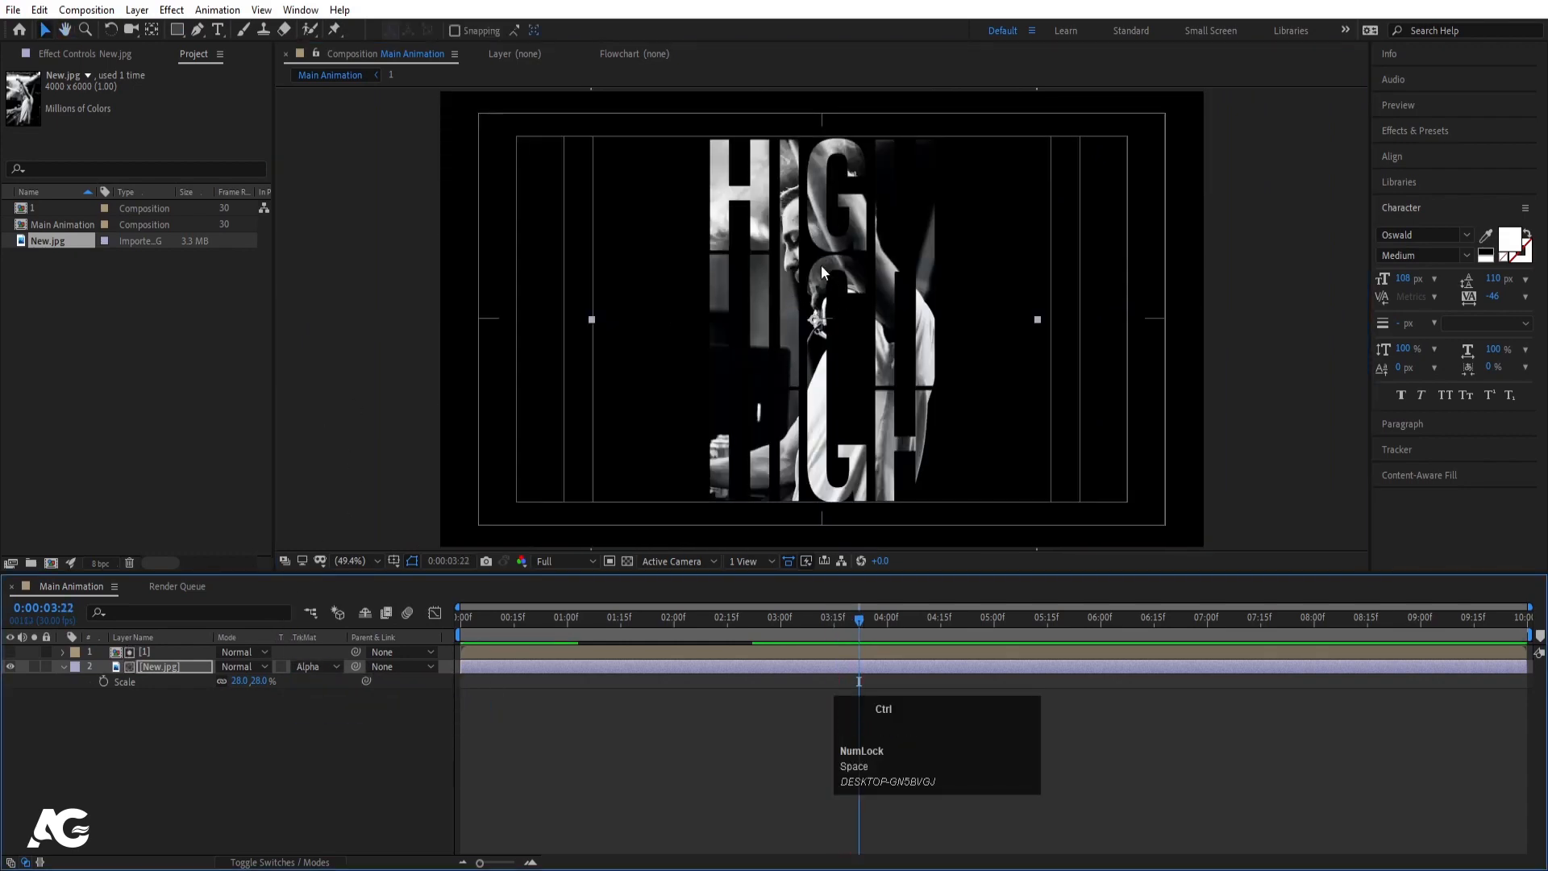
{"action": "key", "text": "ctrl+z"}
Preview from the first frame with New.jpg hidden, move its start to 0:00:01:05, and show it again.
{"action": "left_click", "coordinate": [463, 619]}
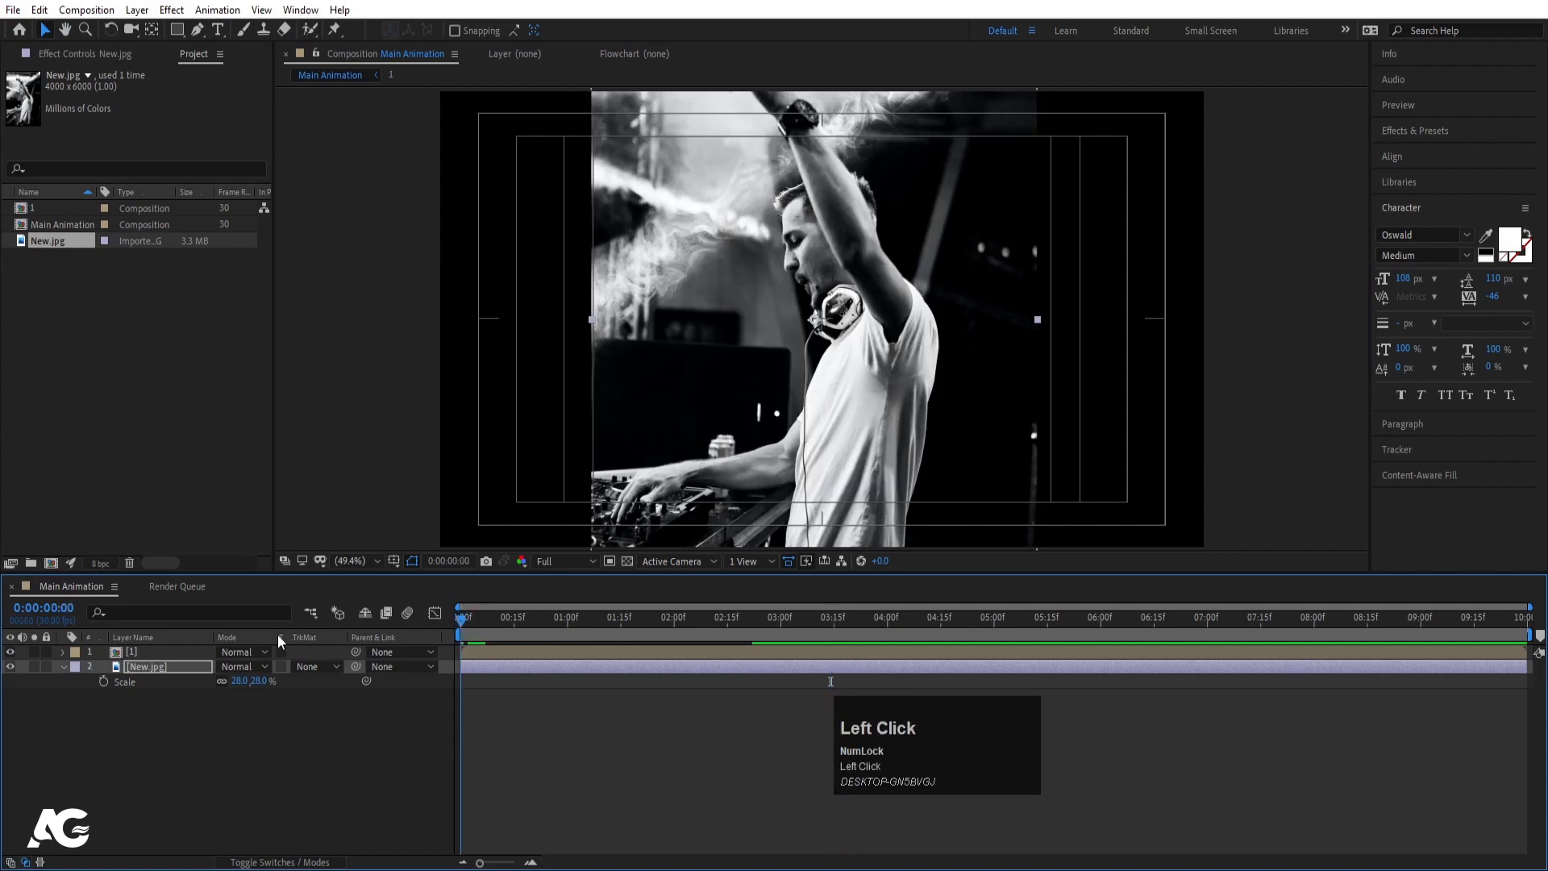
{"action": "left_click", "coordinate": [10, 666]}
{"action": "key", "text": "space"}
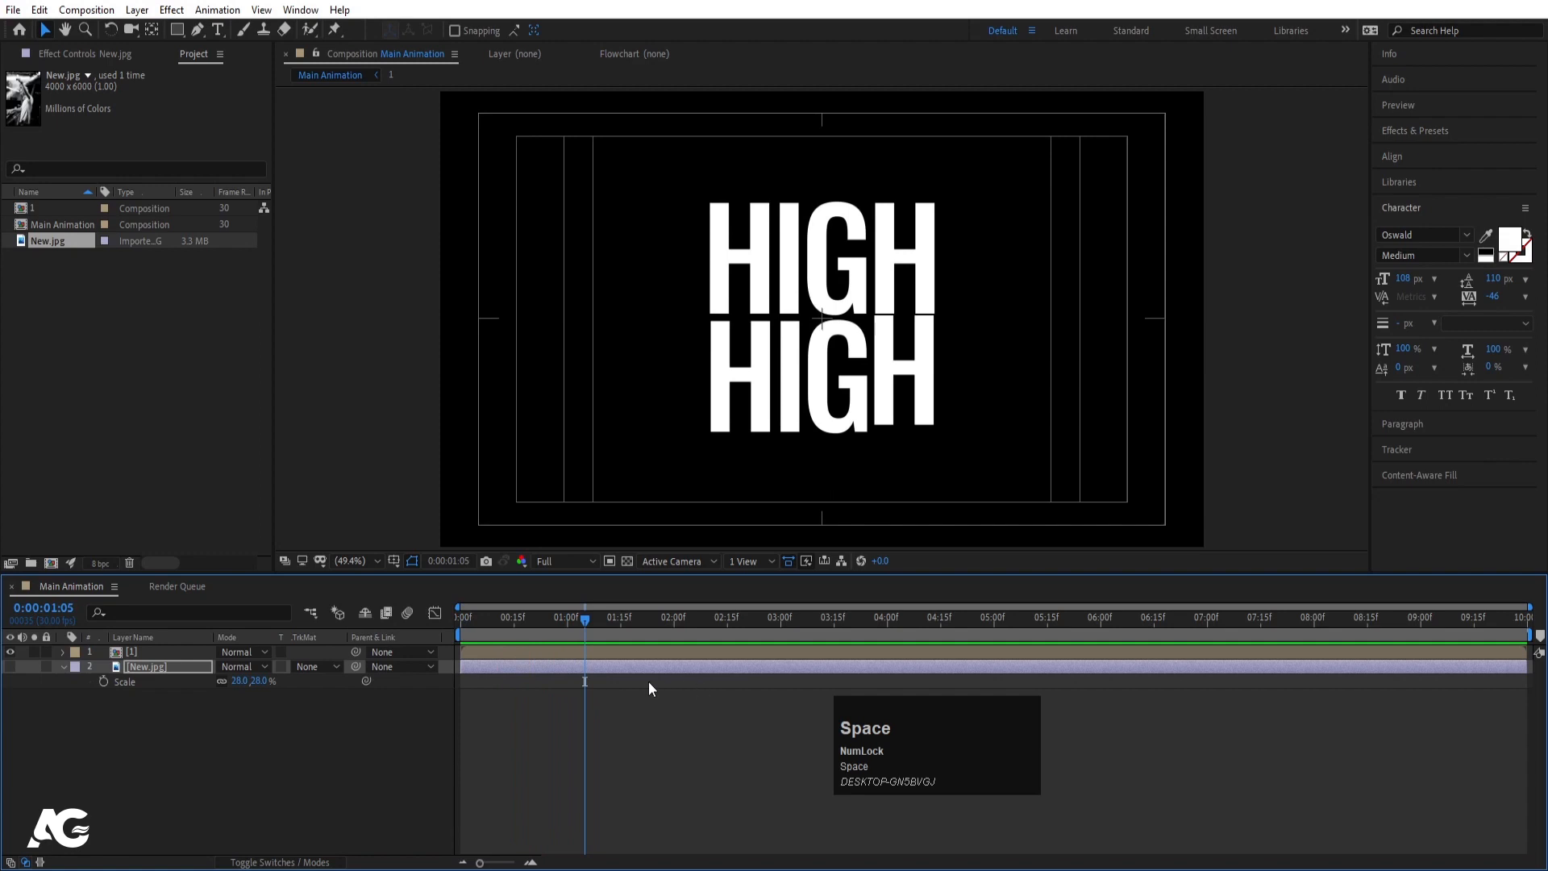
{"action": "left_click", "coordinate": [151, 669]}
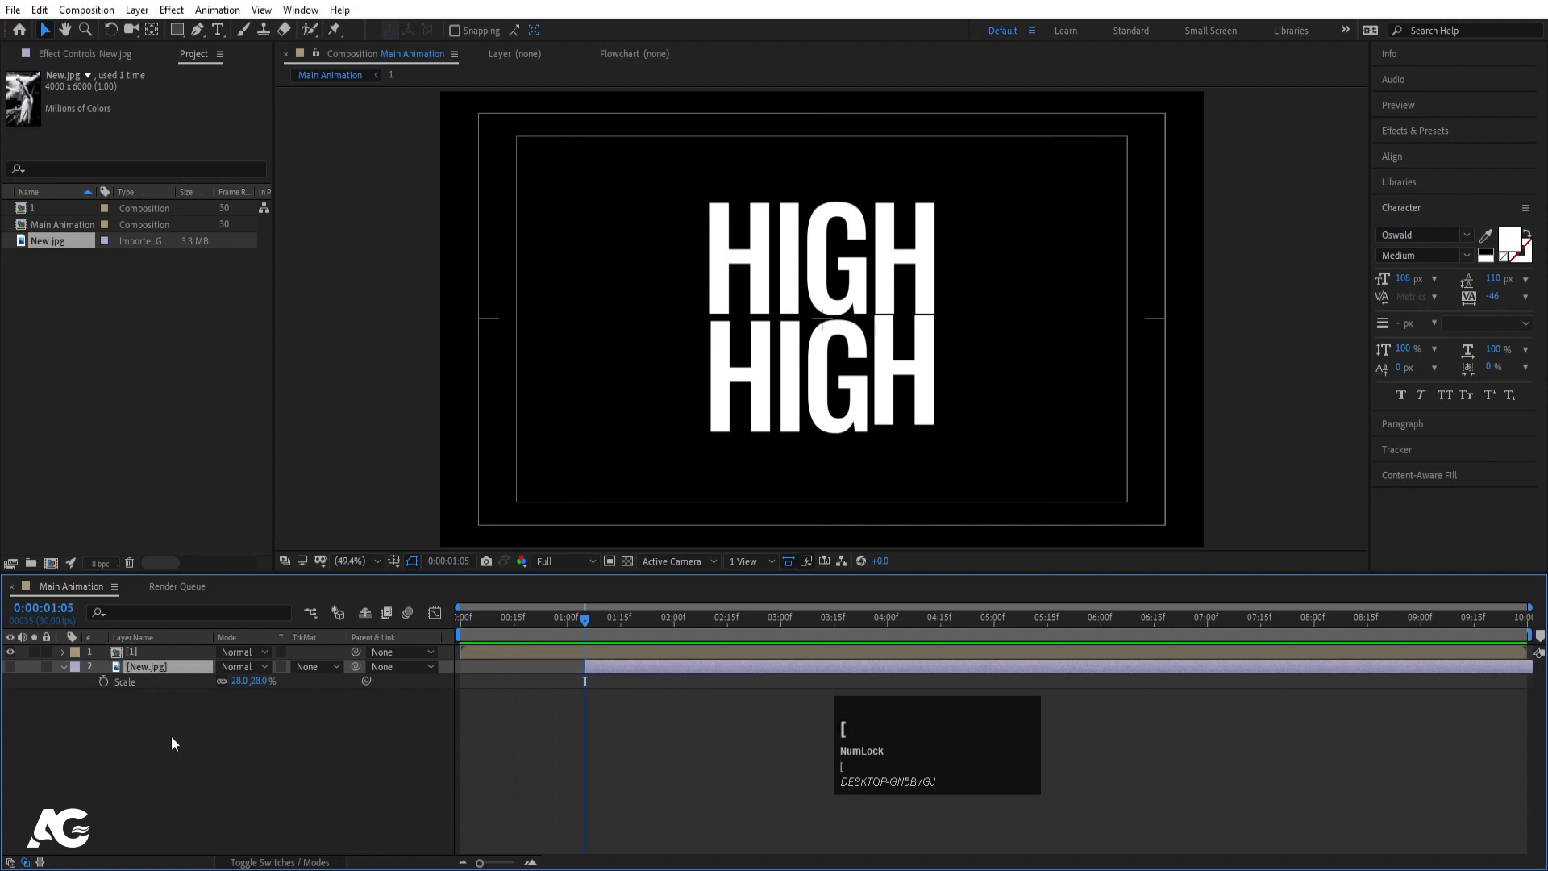
{"action": "left_click", "coordinate": [118, 716]}
{"action": "left_click", "coordinate": [11, 667]}
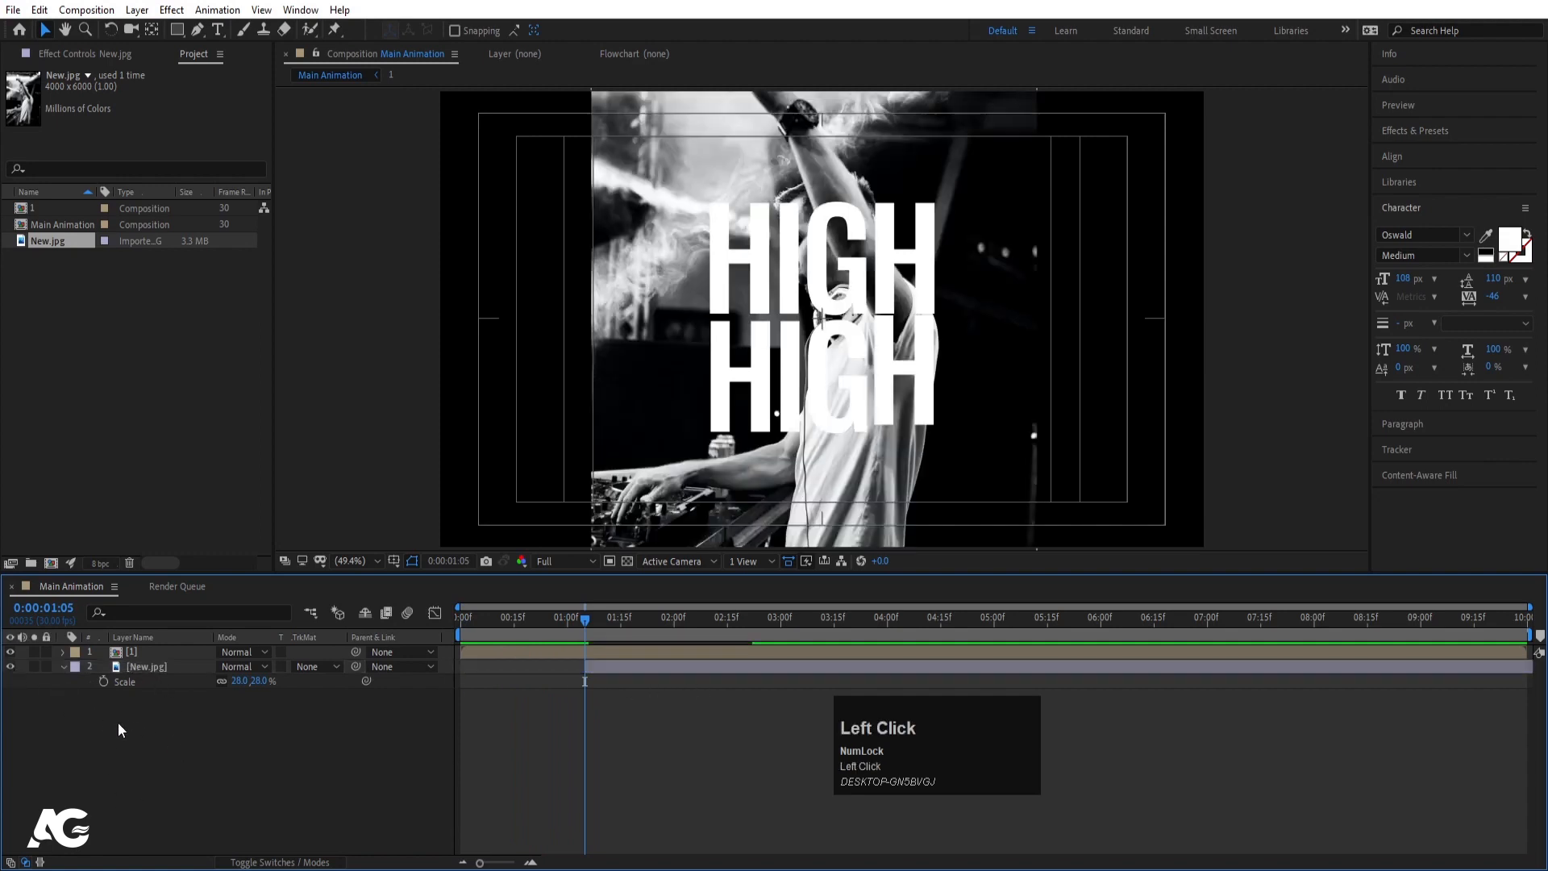
Draw a large red ellipse on a new shape layer, center its anchor point, and center it in the composition.
{"action": "mouse_move", "coordinate": [186, 32]}
{"action": "left_mouse_down"}
{"action": "mouse_move", "coordinate": [241, 52]}
{"action": "mouse_move", "coordinate": [230, 79]}
{"action": "mouse_move", "coordinate": [234, 66]}
{"action": "left_mouse_up"}
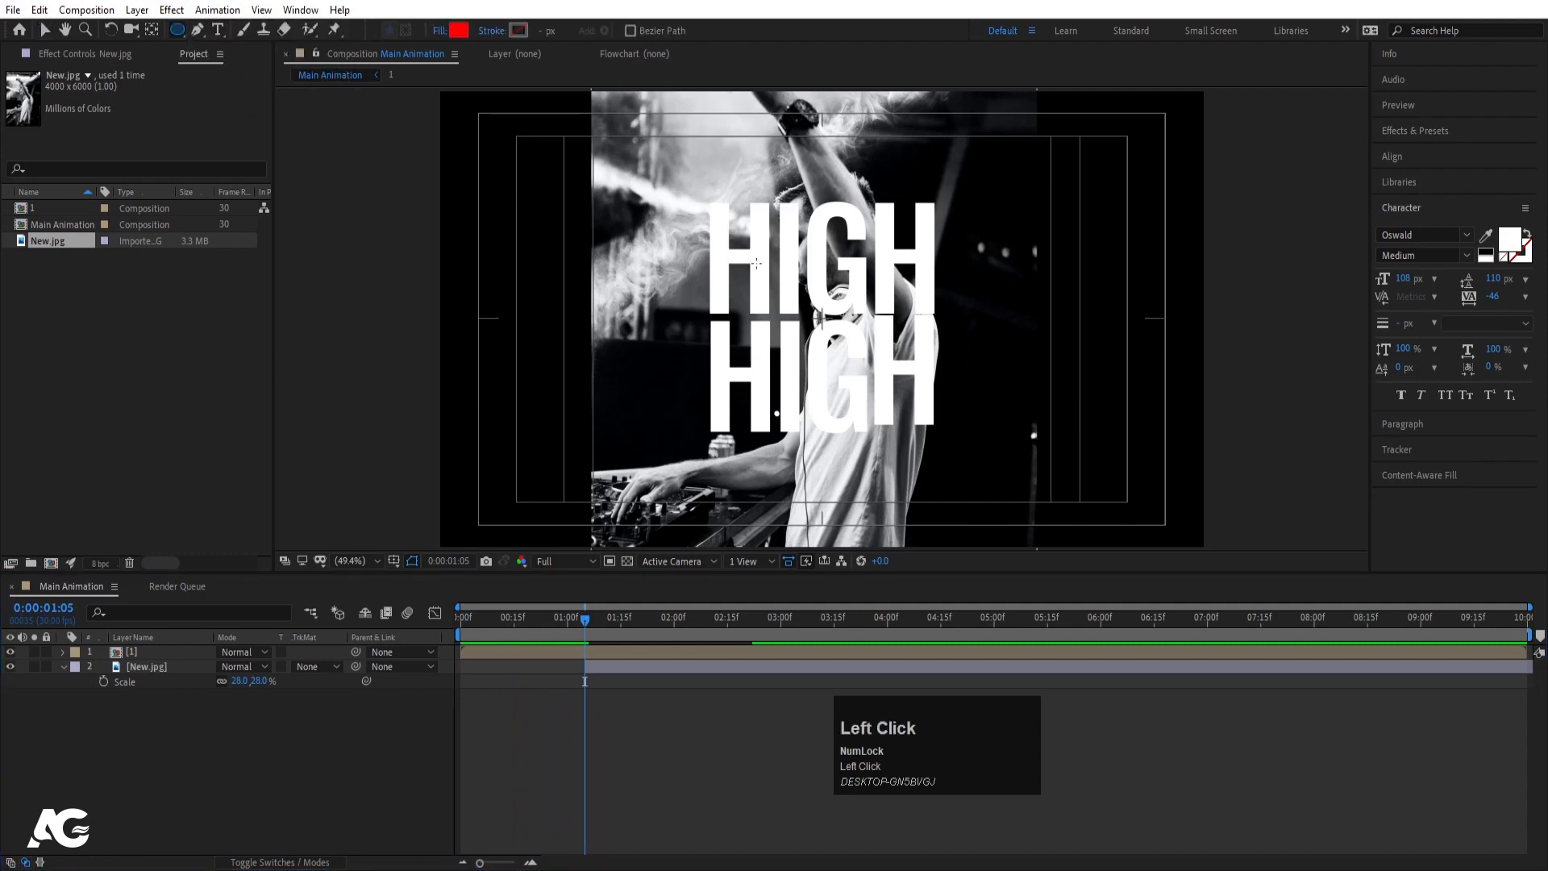
{"action": "left_click_drag", "start_coordinate": [715, 235], "coordinate": [1019, 554]}
{"action": "key", "text": "ctrl+alt+Home"}
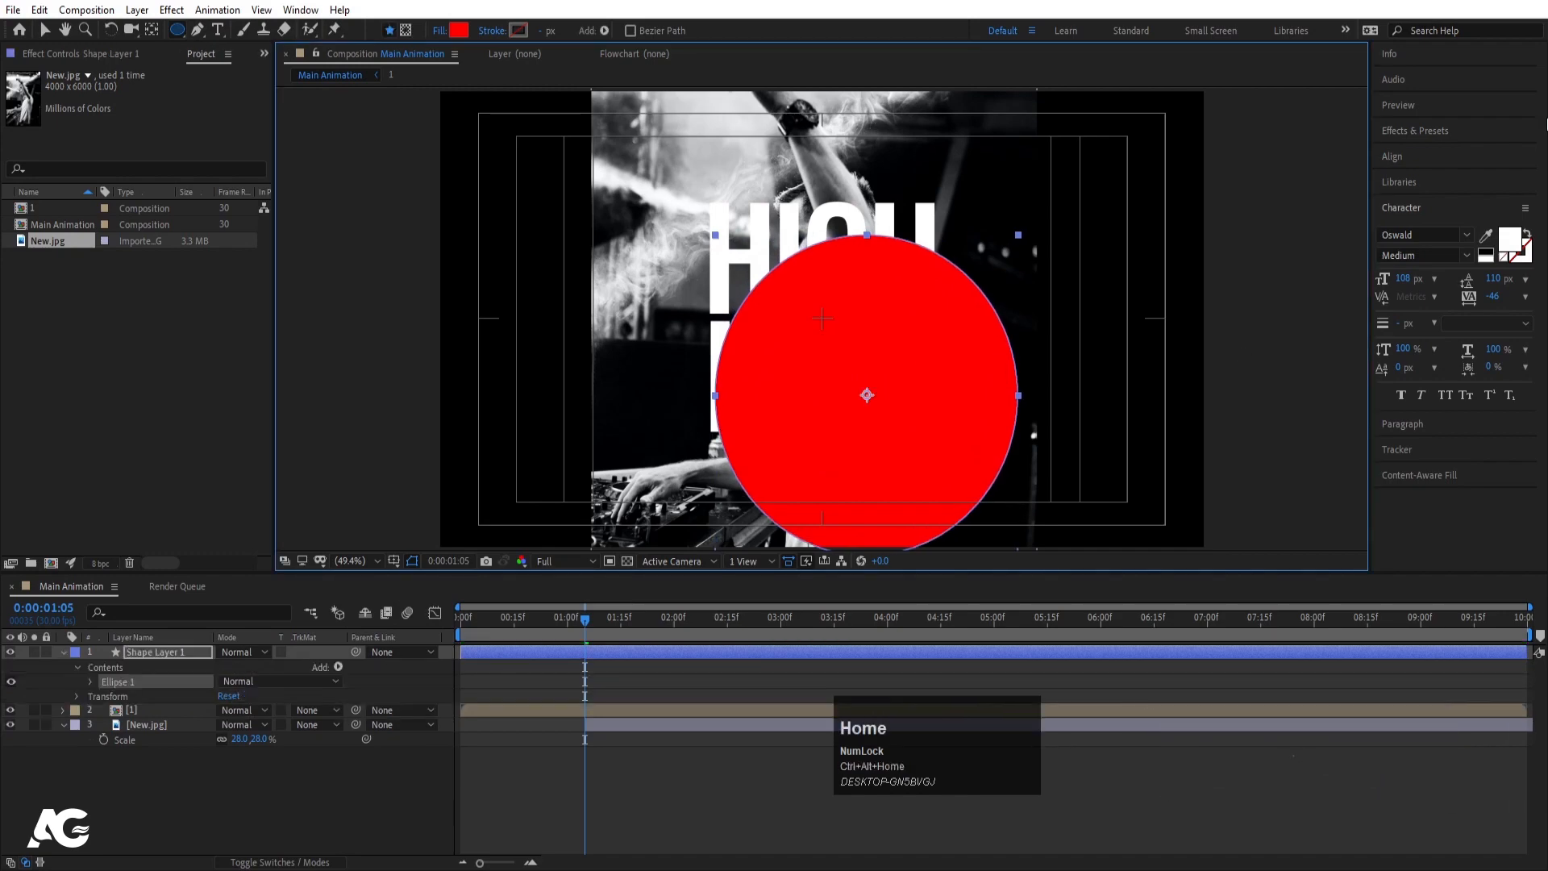
{"action": "left_click", "coordinate": [1407, 156]}
{"action": "left_click", "coordinate": [1415, 200]}
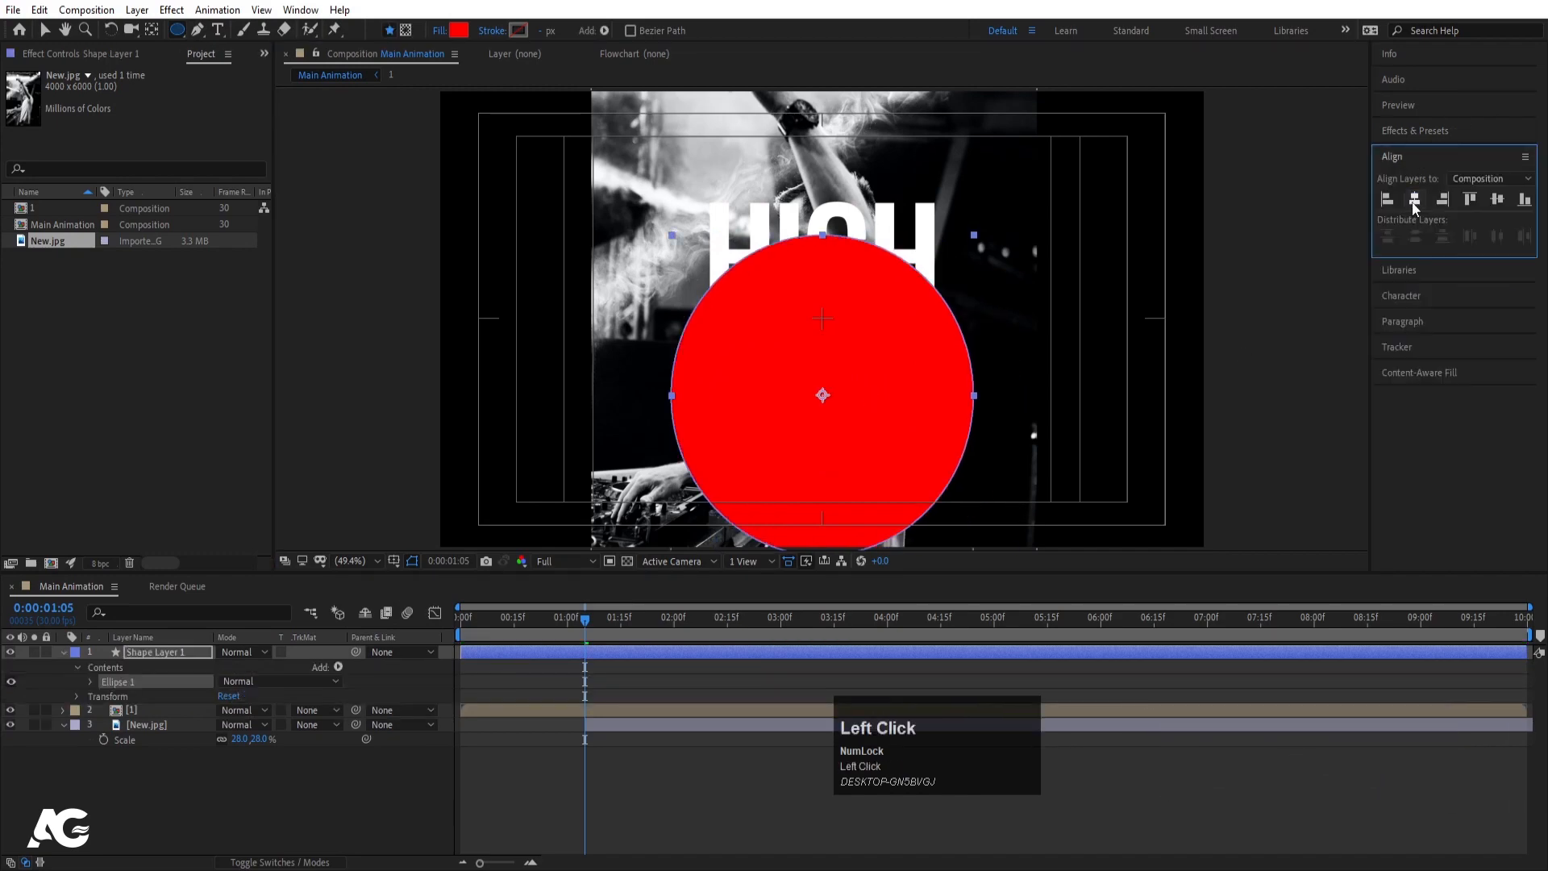
{"action": "left_click", "coordinate": [1498, 200]}
Place Shape Layer 1 beneath layer 1 and make both it and New.jpg start at 0:00:01:25.
{"action": "left_click", "coordinate": [171, 651]}
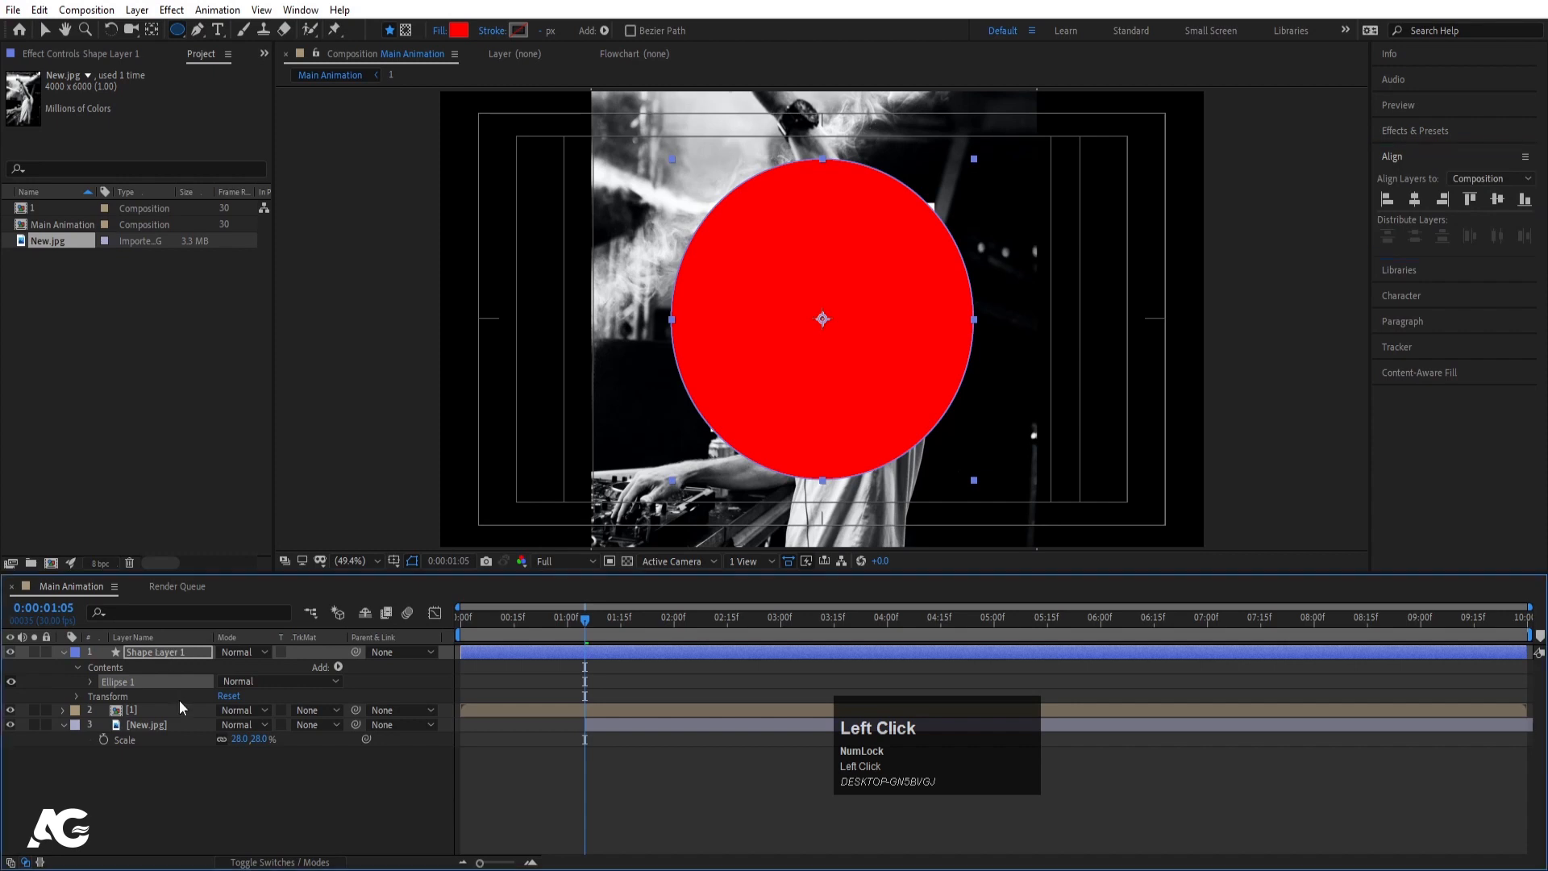
{"action": "left_click_drag", "start_coordinate": [165, 663], "coordinate": [189, 723]}
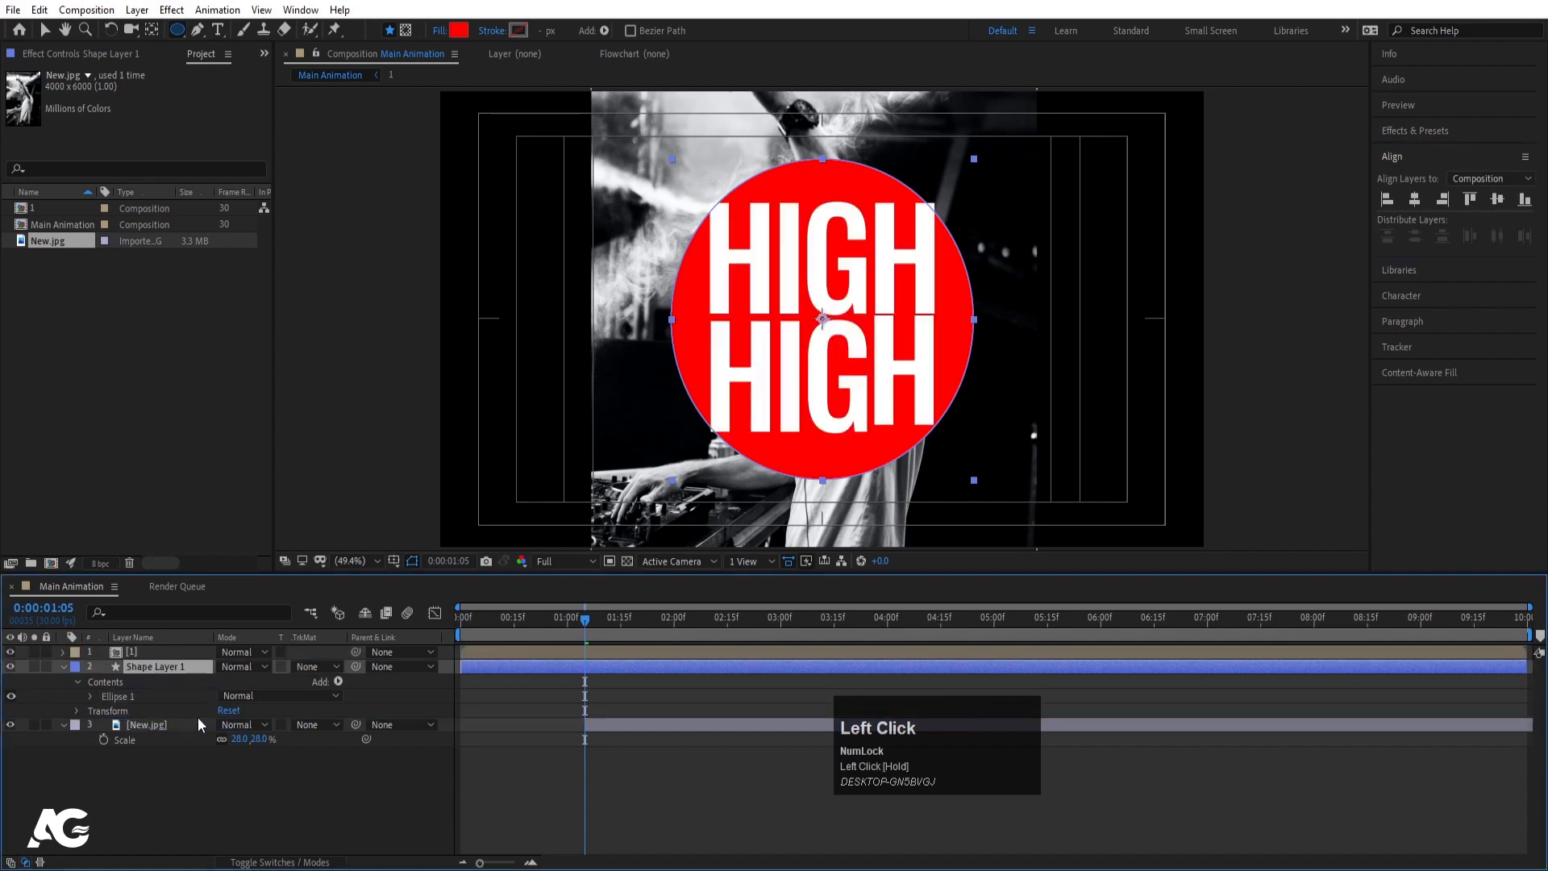
{"action": "key", "text": "bracketleft"}
{"action": "key", "text": "space"}
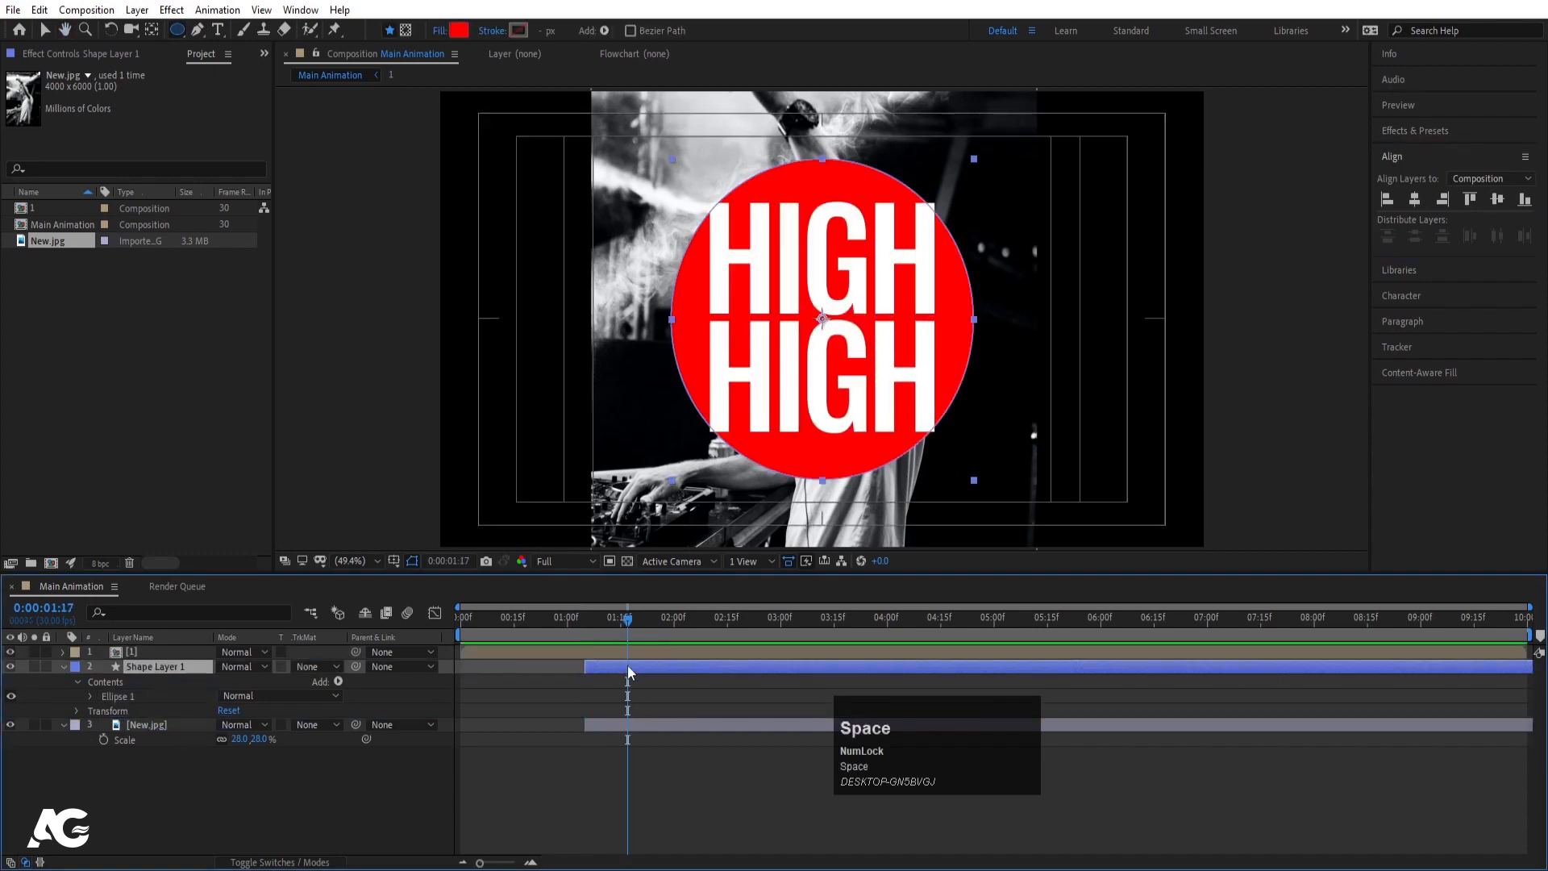
{"action": "left_click_drag", "start_coordinate": [622, 626], "coordinate": [659, 634]}
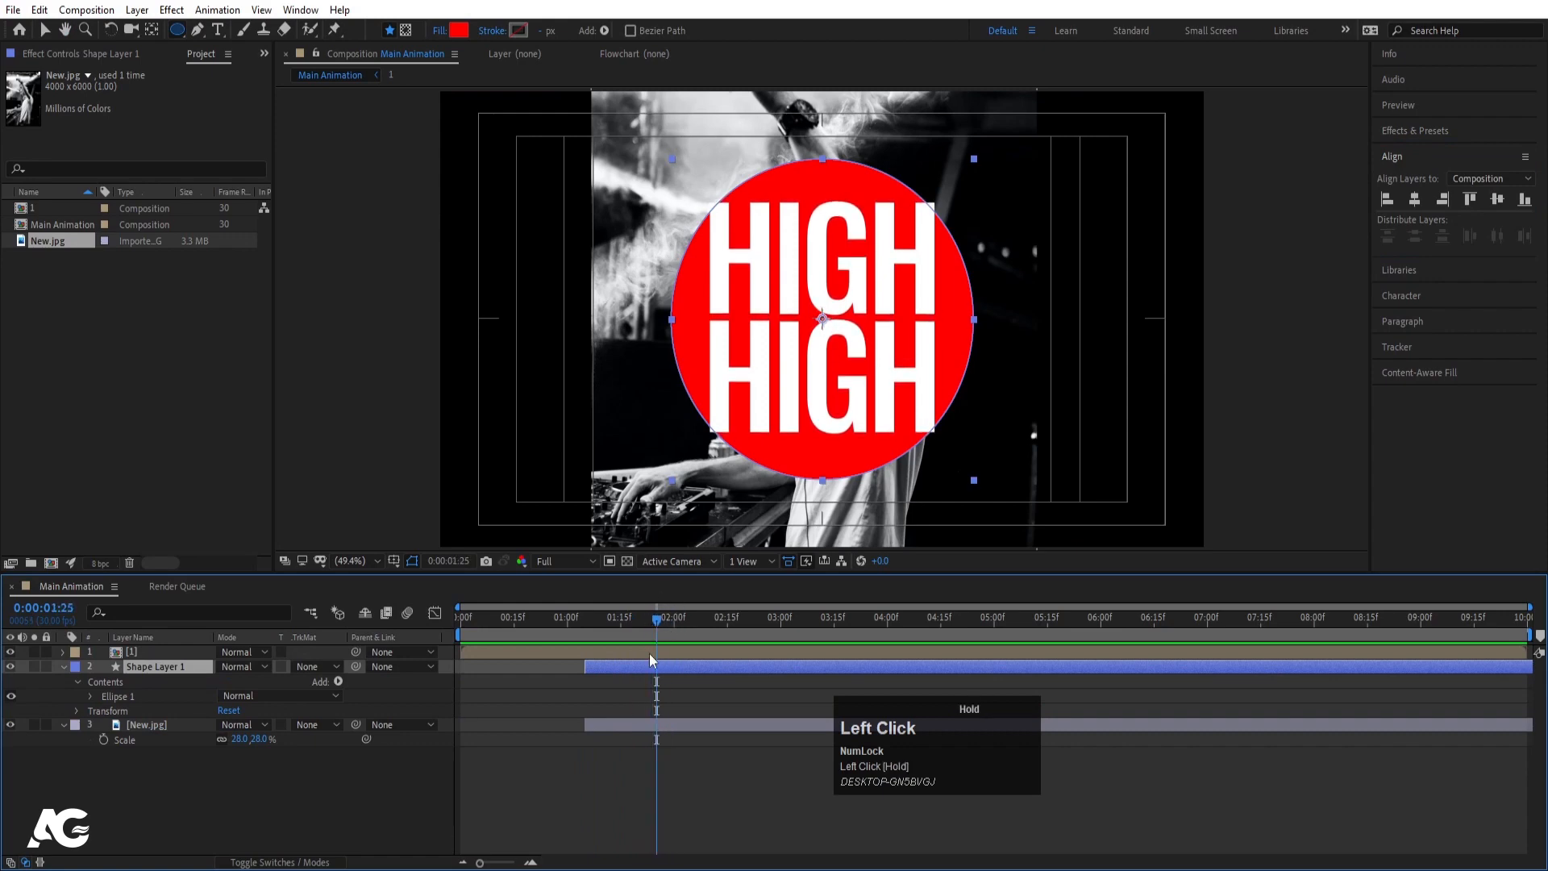
{"action": "key", "text": "shift"}
{"action": "left_click", "coordinate": [162, 724], "text": "shift"}
{"action": "key", "text": "bracketleft"}
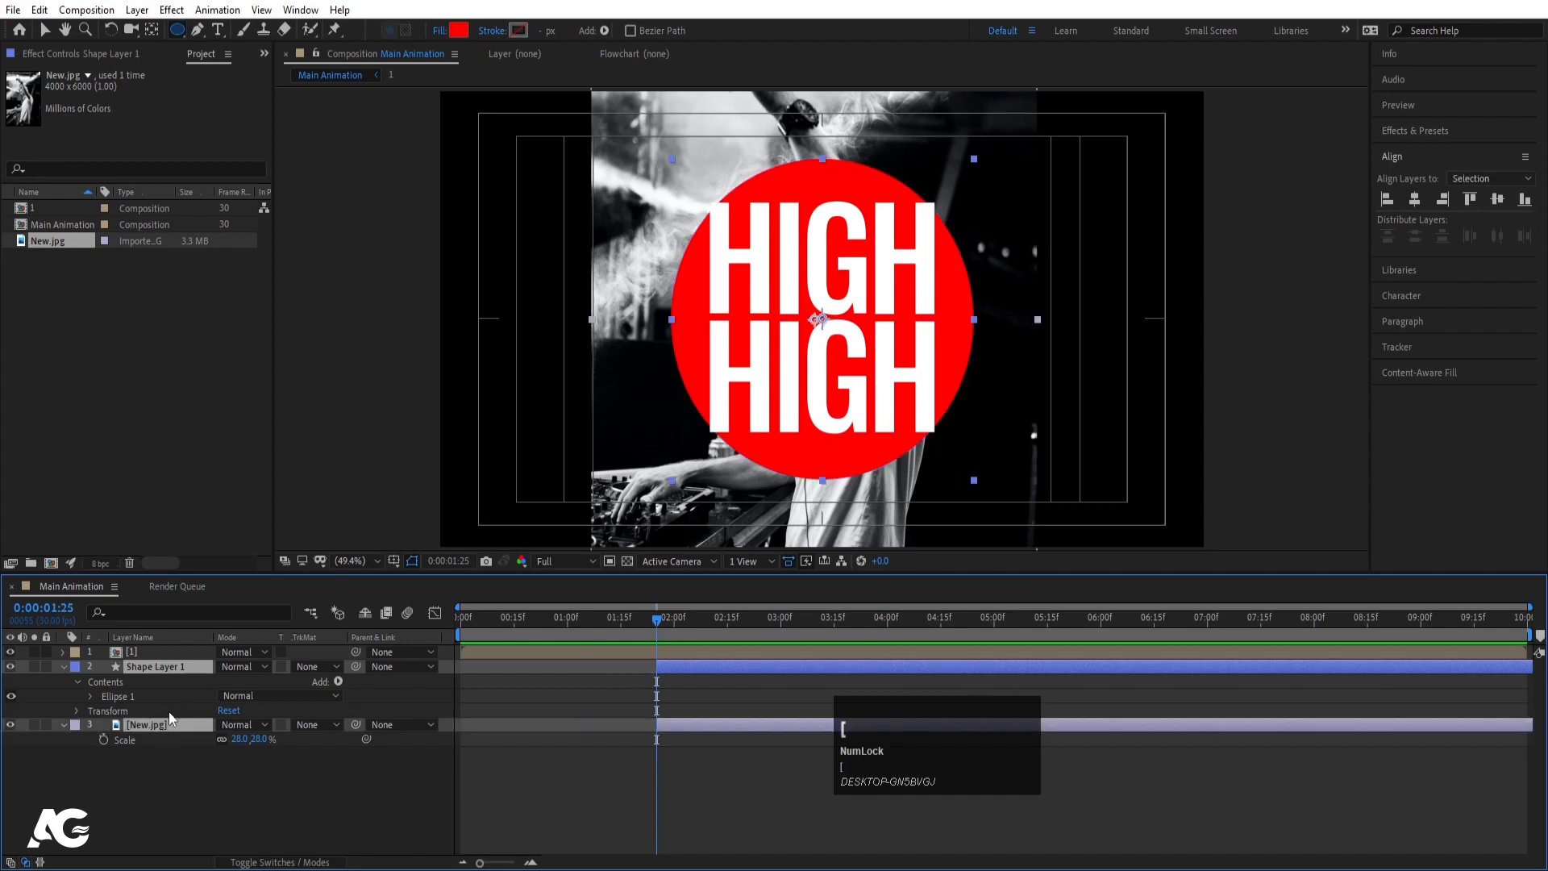
{"action": "left_click", "coordinate": [176, 785]}
Animate Shape Layer 1's Scale from 0% at 0:00:01:25 to 170% at 0:00:02:22.
{"action": "left_click", "coordinate": [139, 666]}
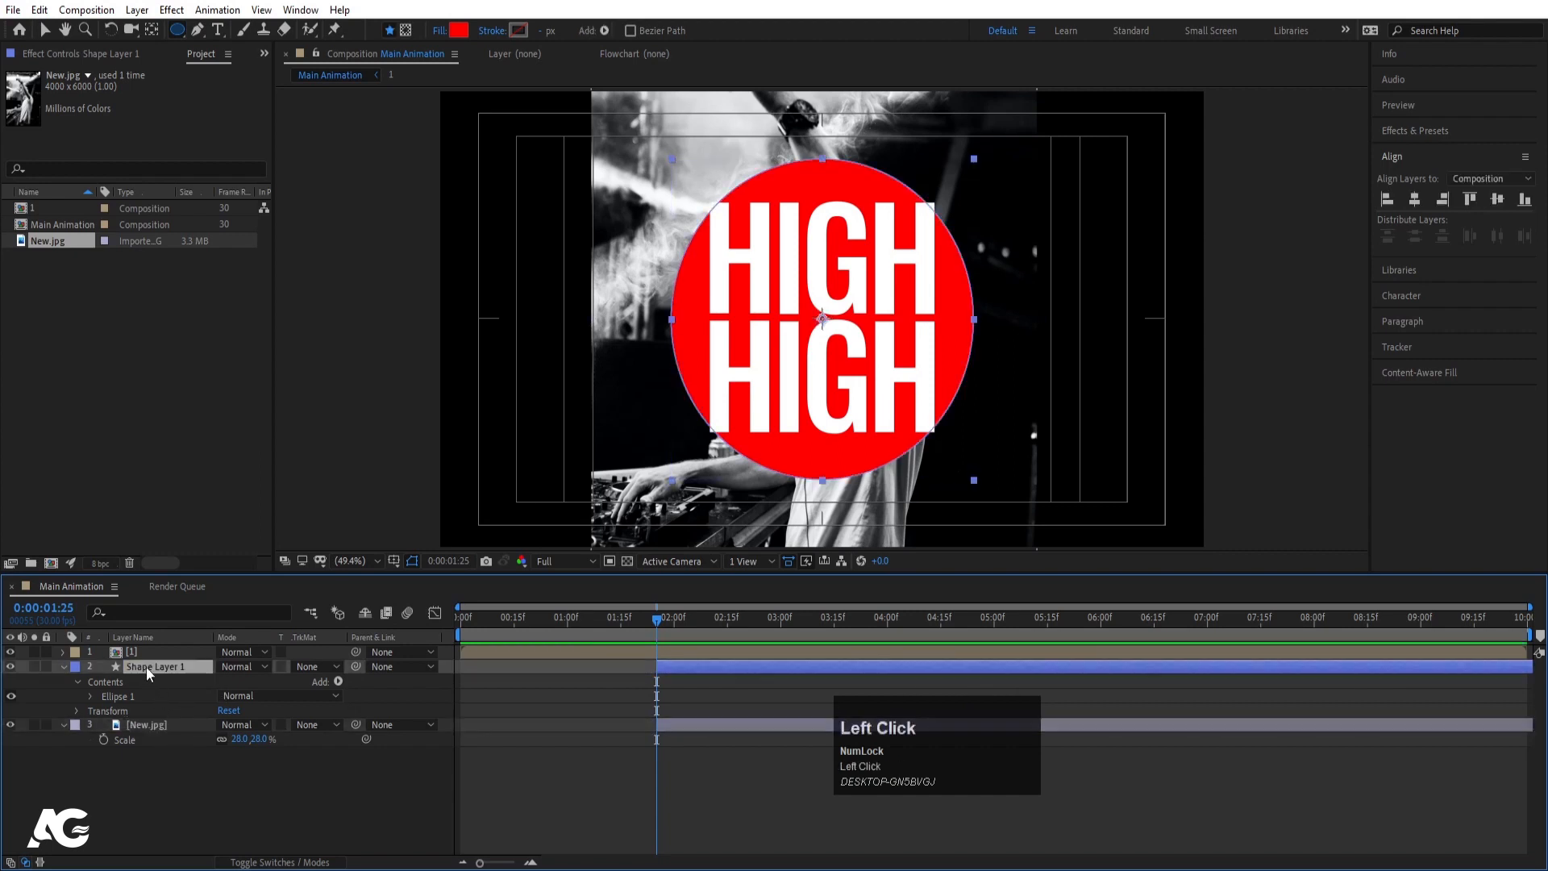
{"action": "key", "text": "s"}
{"action": "left_click_drag", "start_coordinate": [242, 681], "coordinate": [286, 668]}
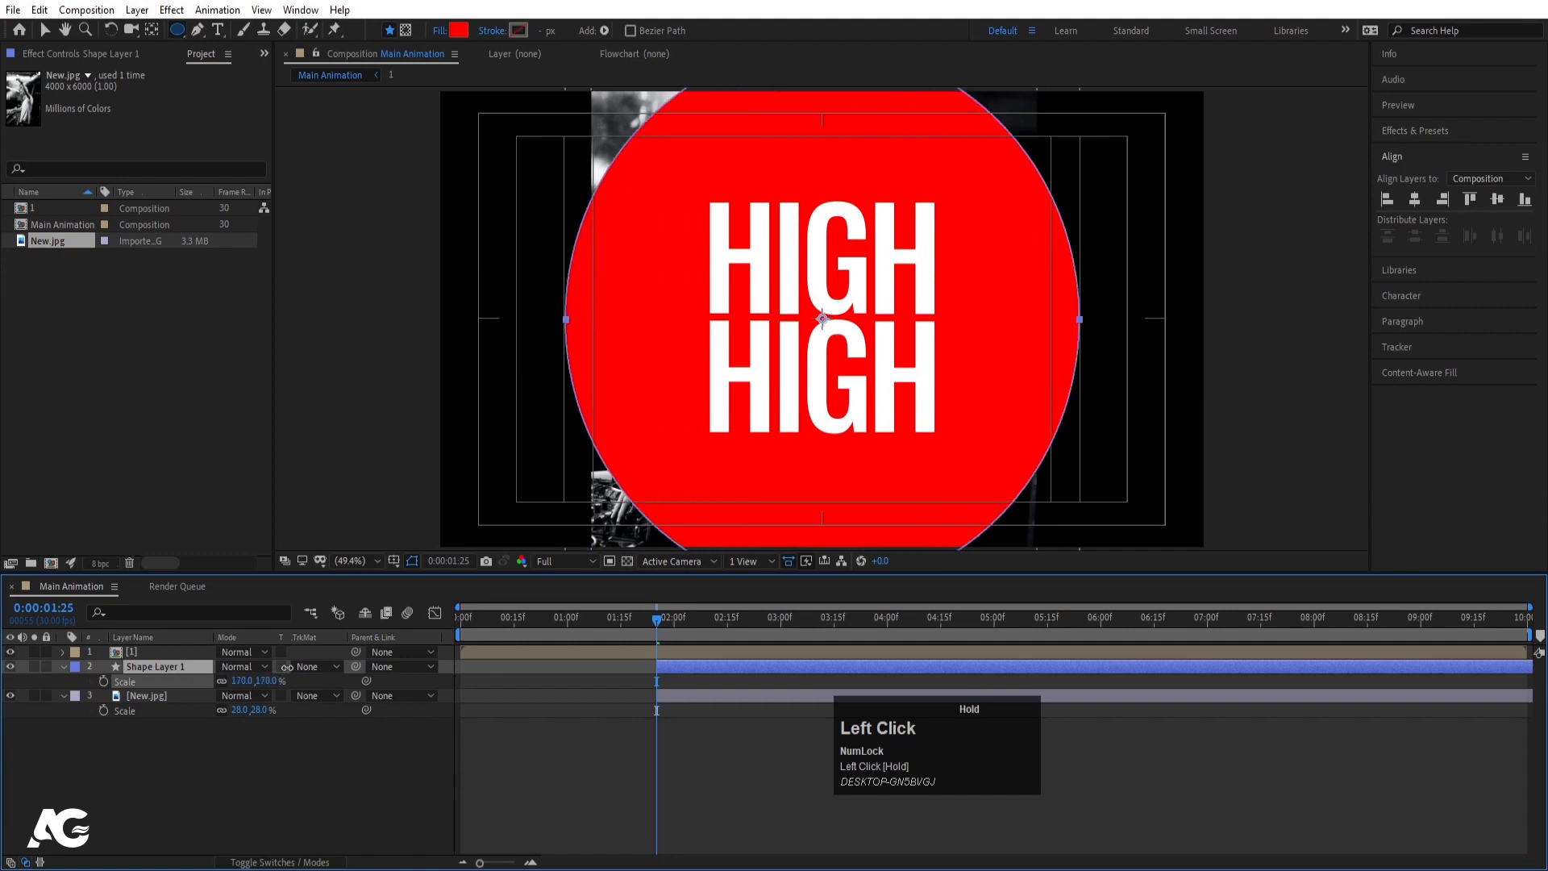
{"action": "left_click", "coordinate": [104, 682]}
{"action": "left_click_drag", "start_coordinate": [707, 625], "coordinate": [753, 622]}
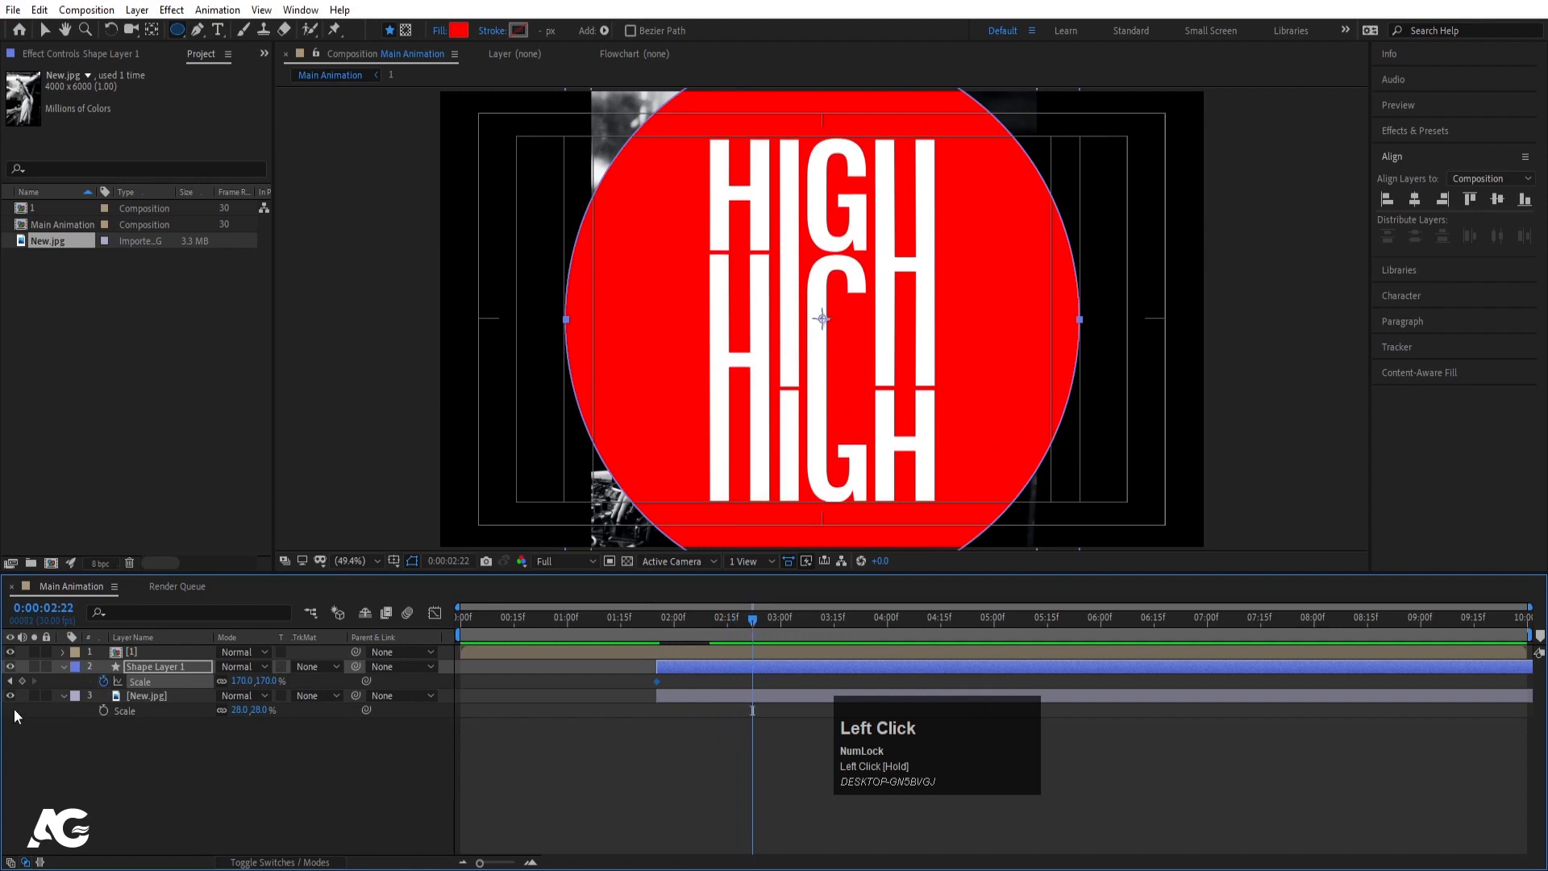
{"action": "key", "text": "j"}
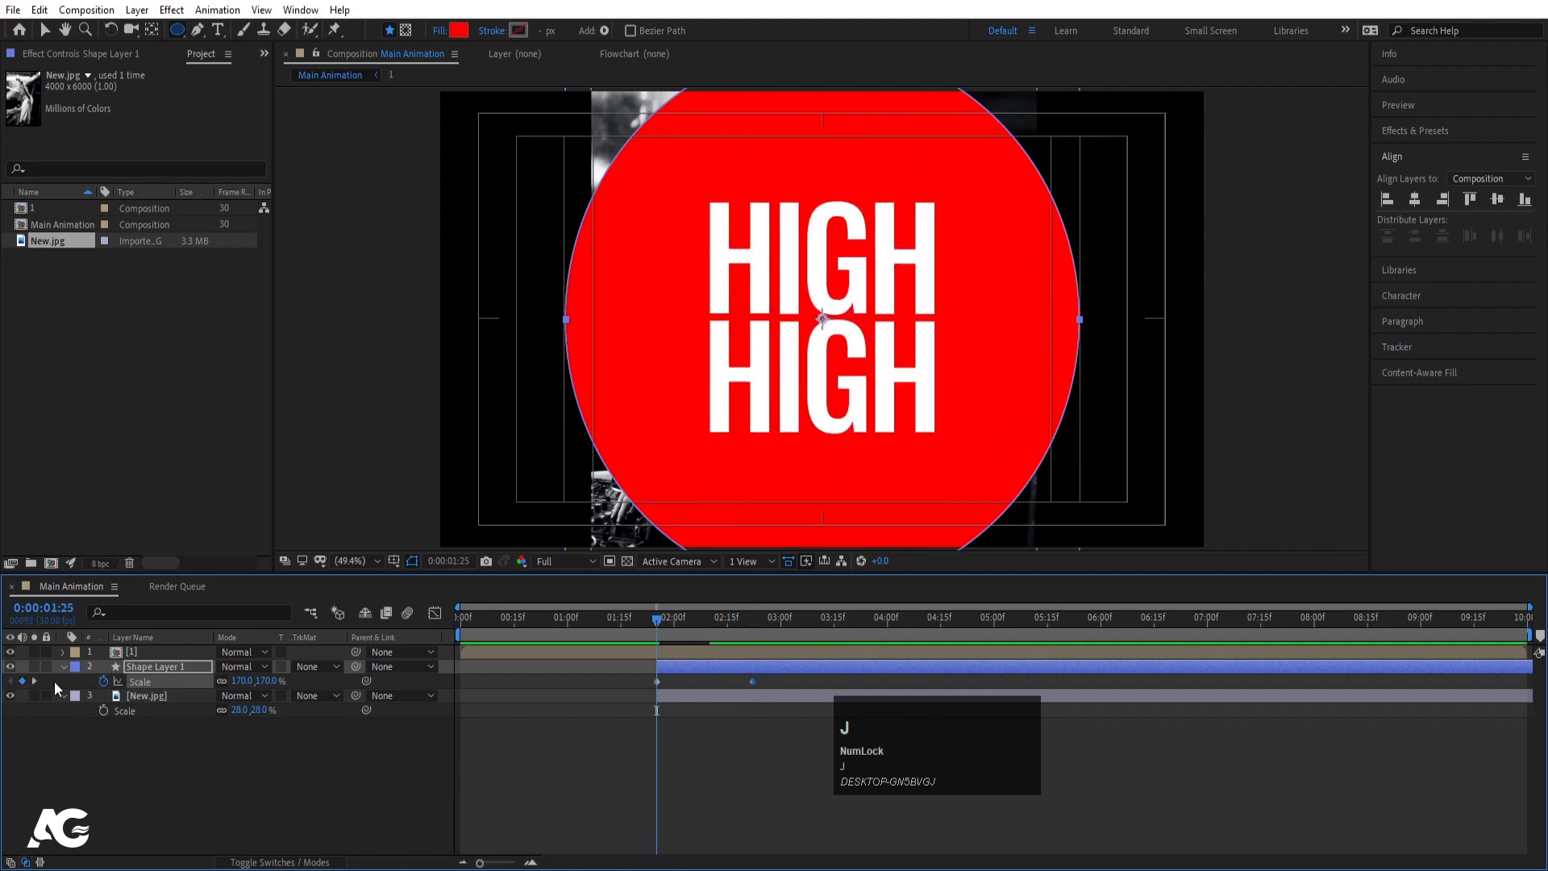
{"action": "left_click", "coordinate": [236, 681]}
{"action": "type", "text": "0"}
{"action": "key", "text": "Return"}
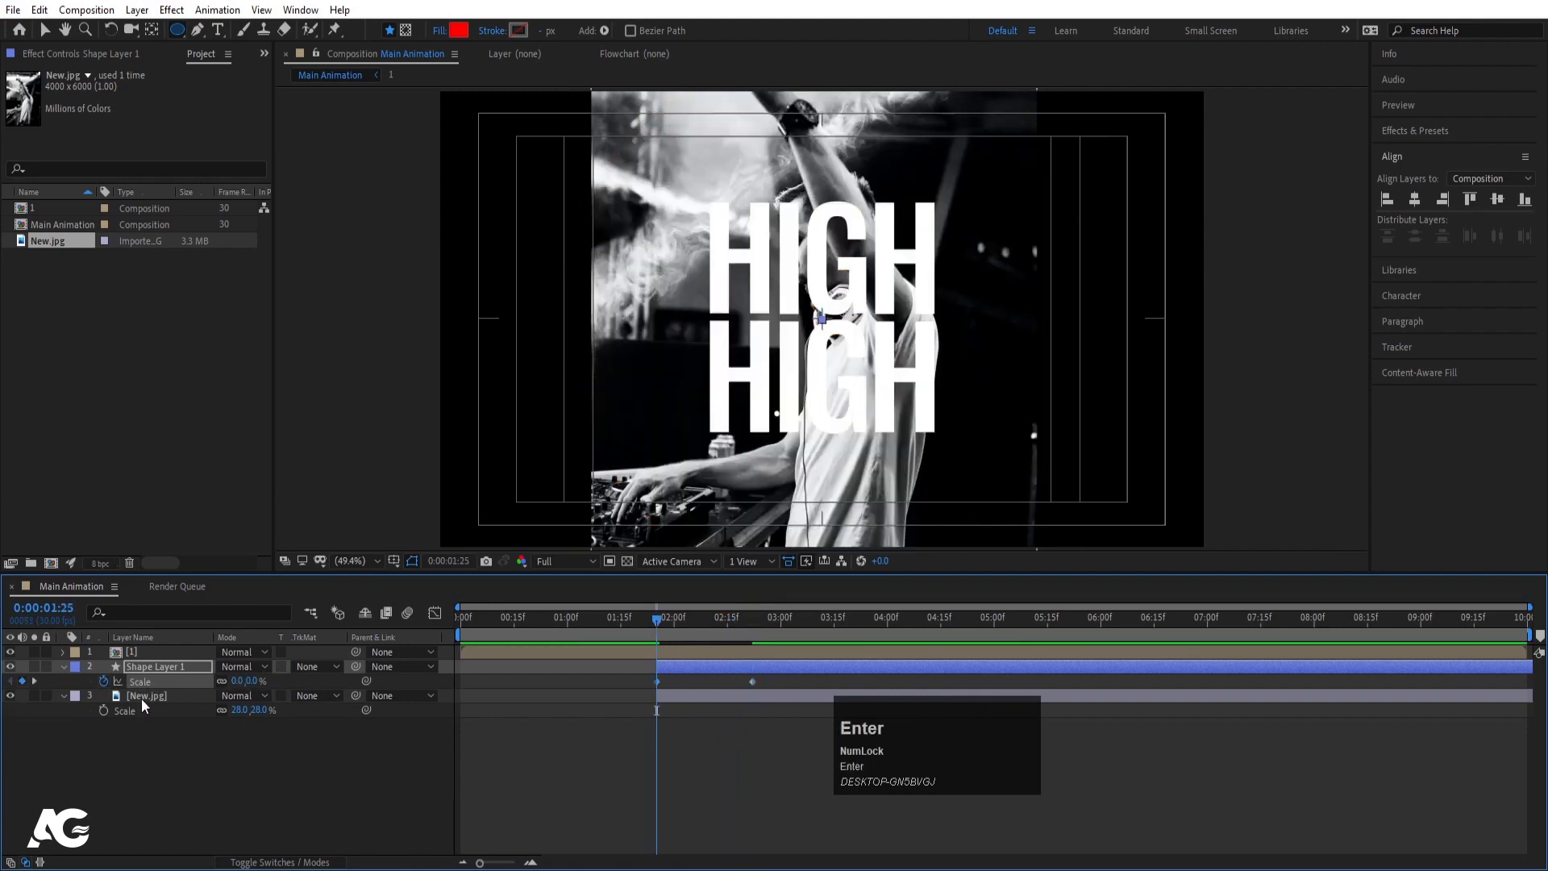
Set New.jpg's track matte to Alpha Matte "Shape Layer 1" and preview the circular reveal.
{"action": "left_click", "coordinate": [141, 697]}
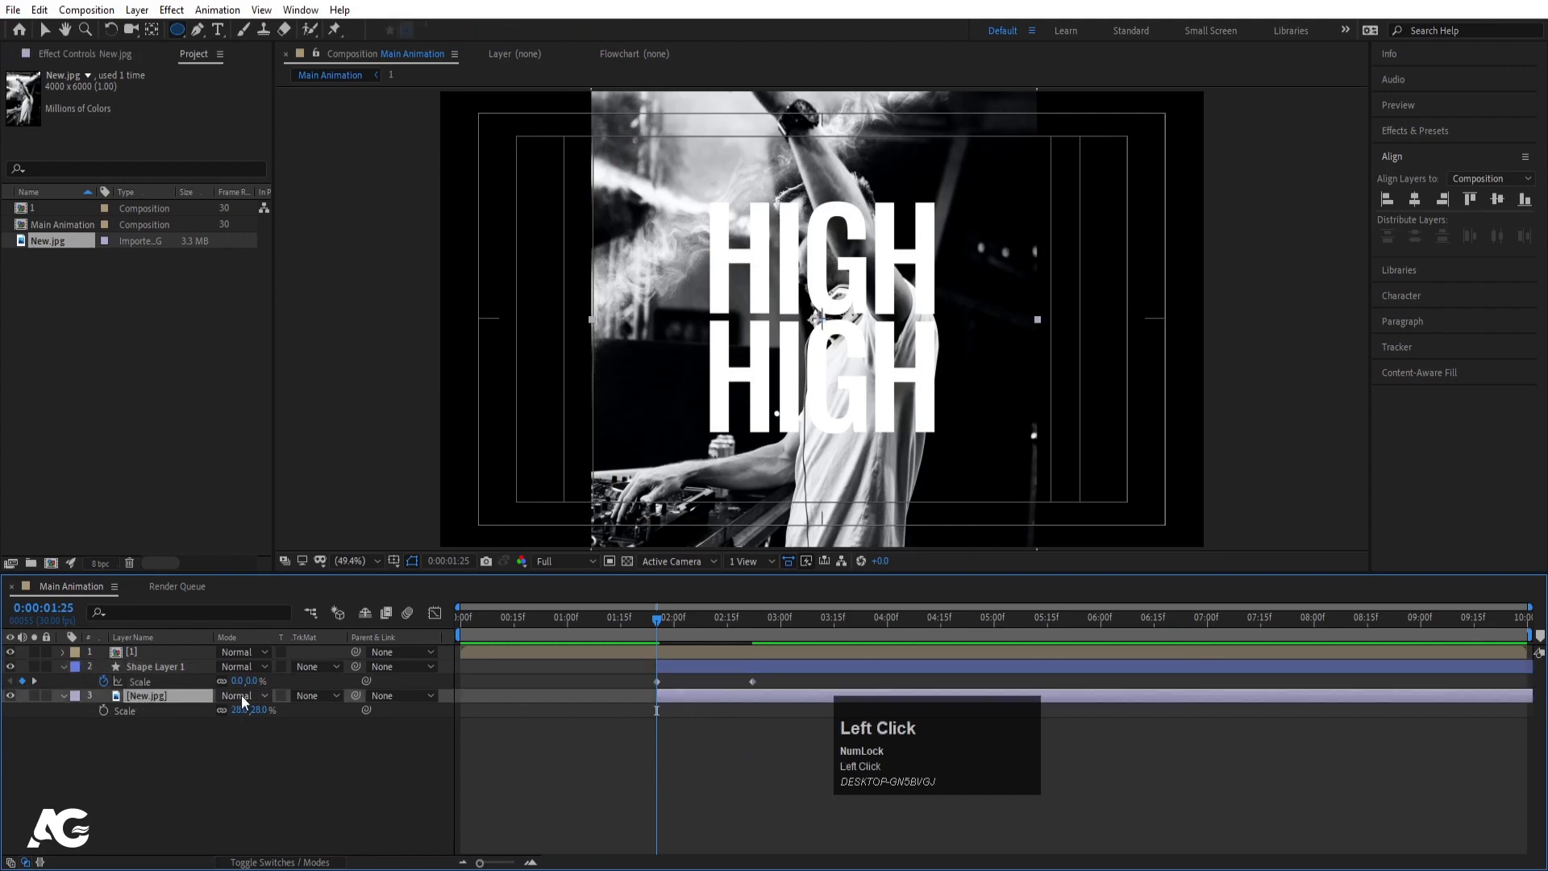
{"action": "key", "text": "F4"}
{"action": "key", "text": "F4"}
{"action": "left_click", "coordinate": [322, 695]}
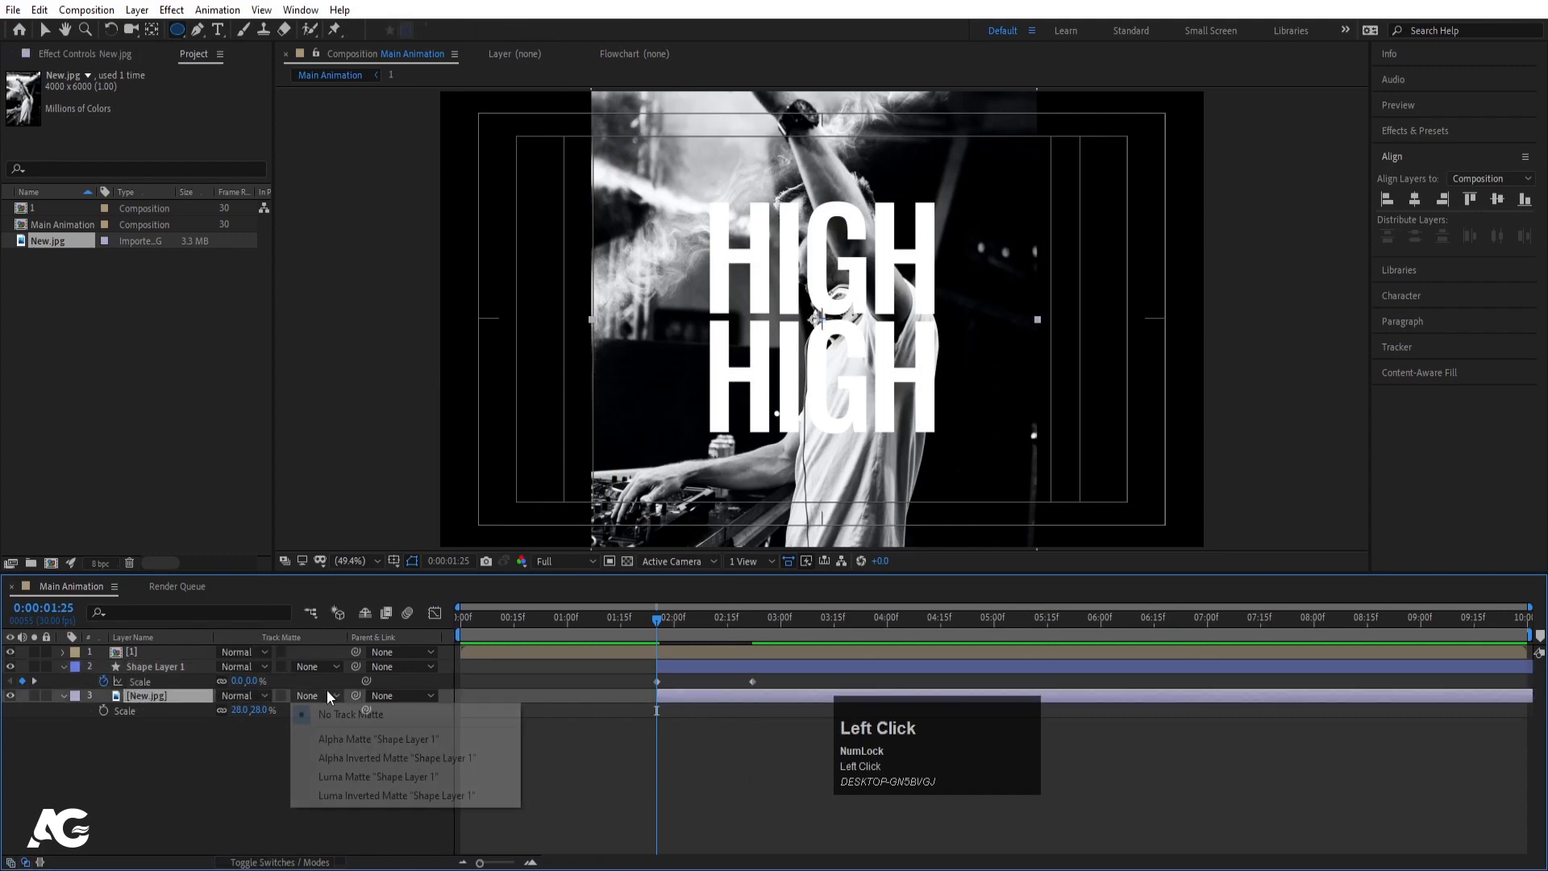
{"action": "left_click", "coordinate": [387, 735]}
{"action": "key", "text": "space"}
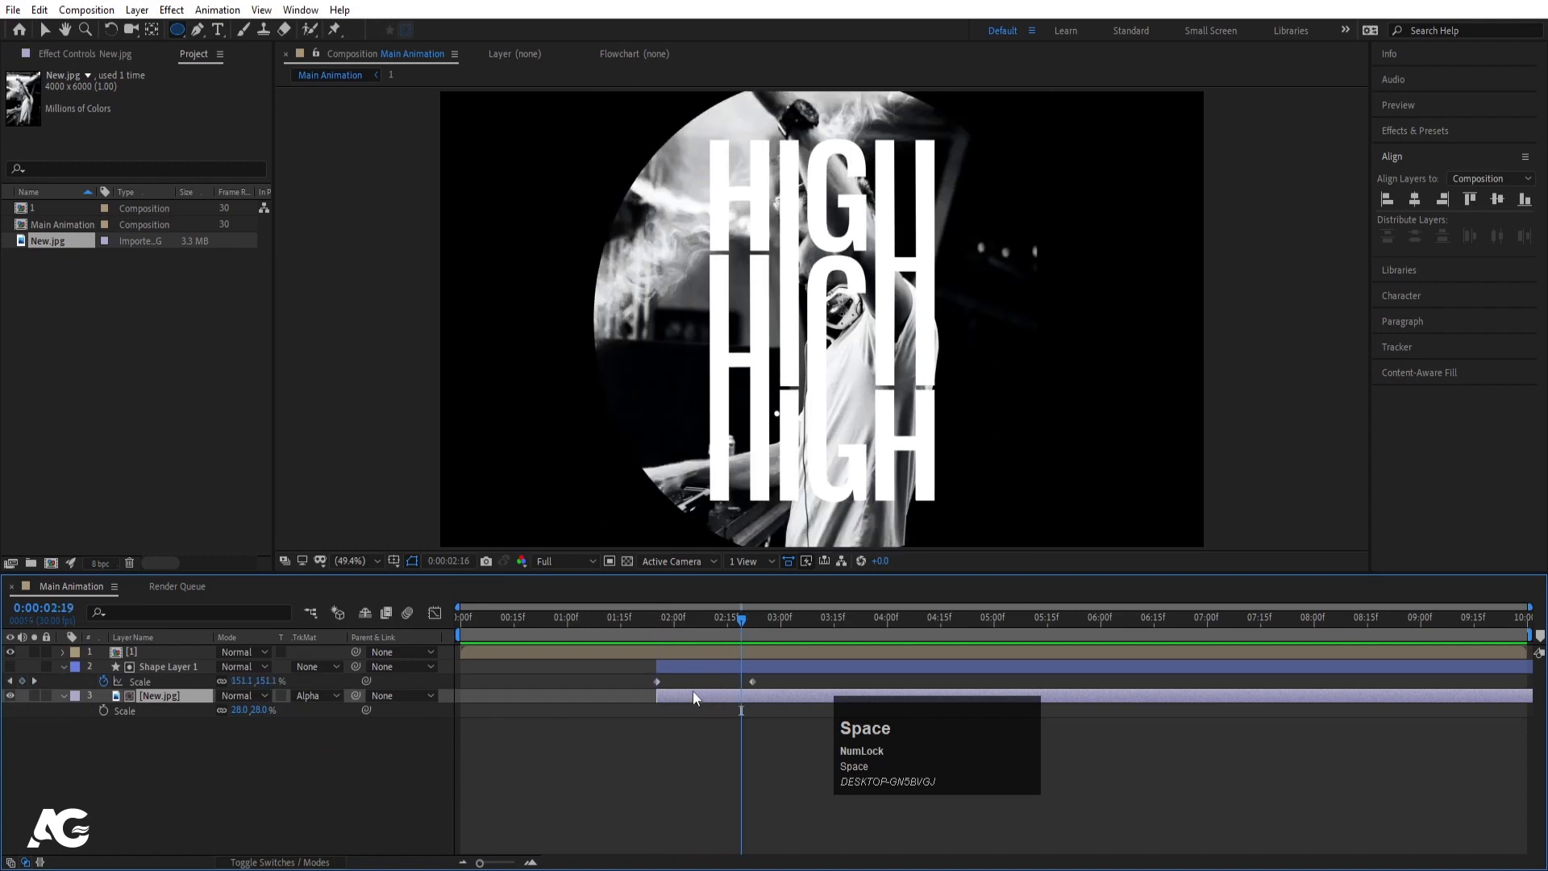
Apply Easy Ease to Shape Layer 1's Scale keyframes, sharpen the speed curve into a steep central peak, and preview it.
{"action": "left_click_drag", "start_coordinate": [640, 678], "coordinate": [776, 685]}
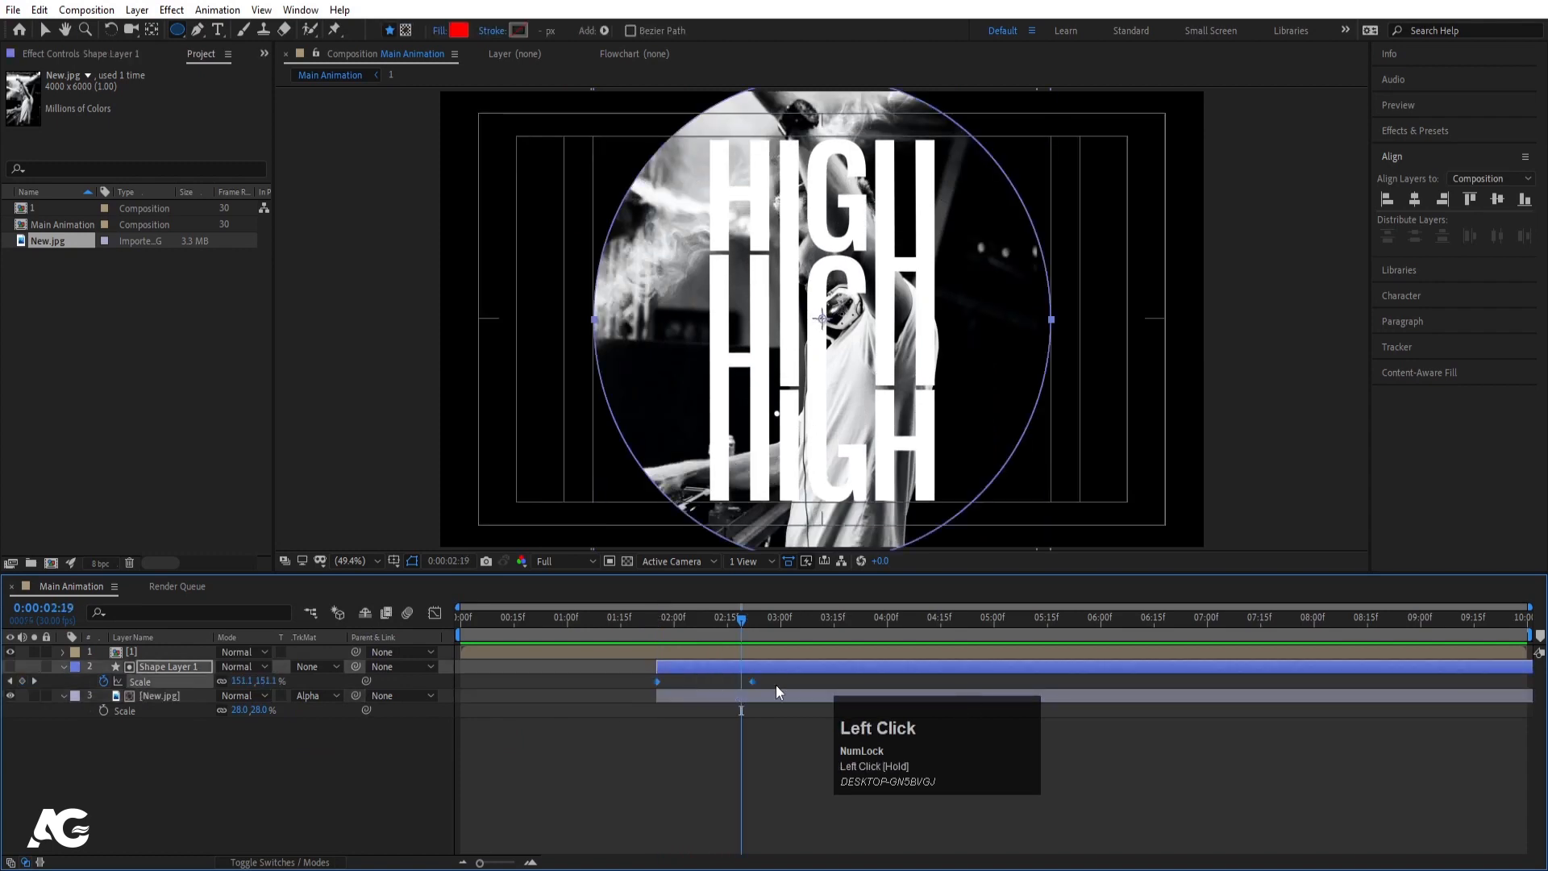
{"action": "key", "text": "F9"}
{"action": "left_click", "coordinate": [434, 614]}
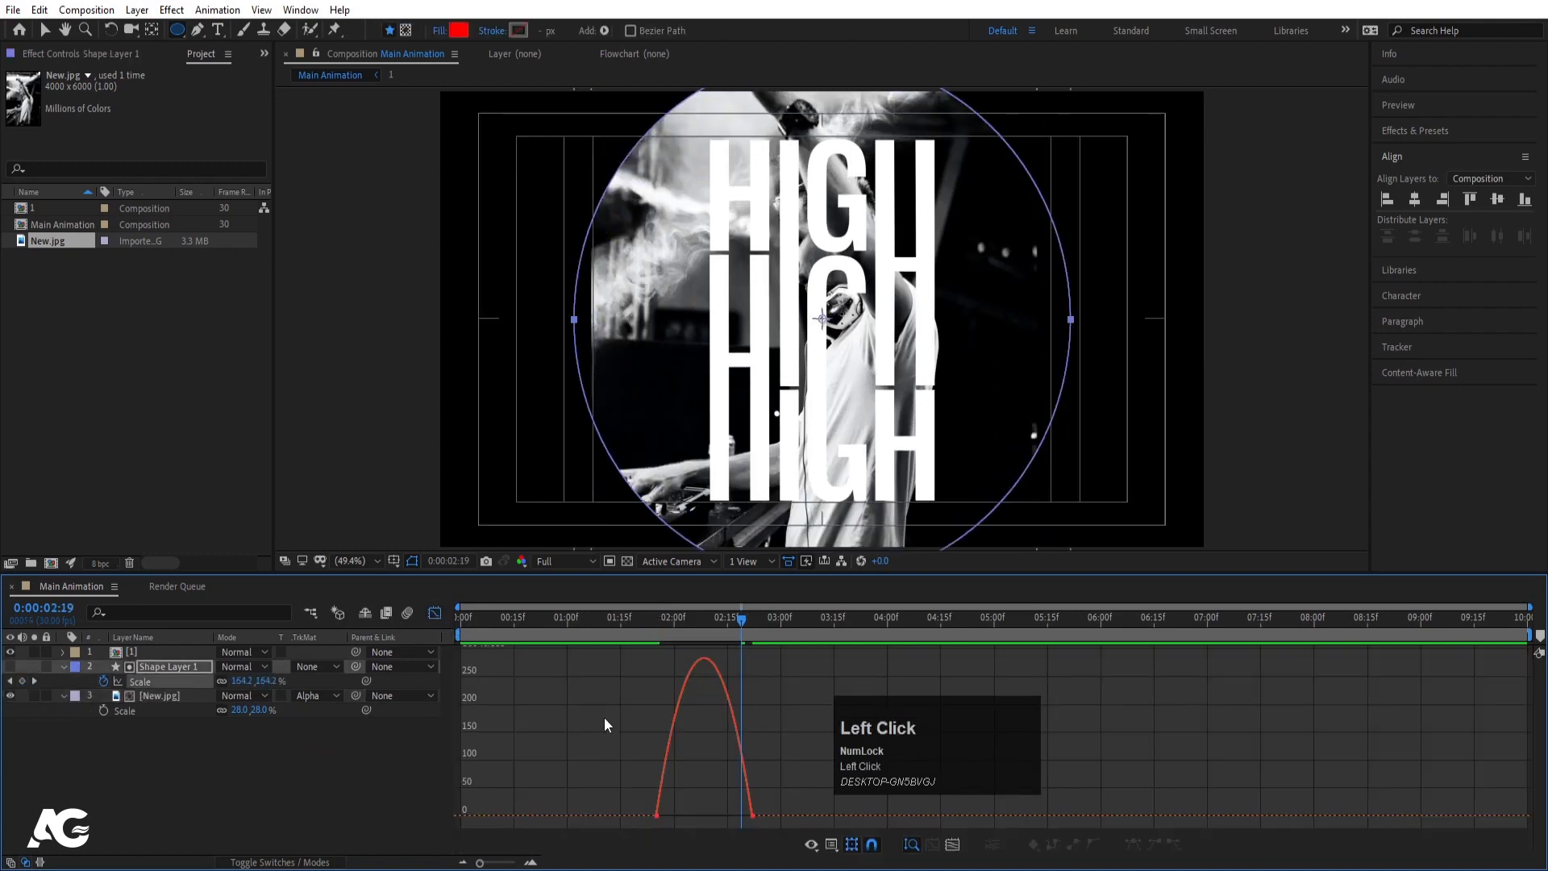
{"action": "left_click_drag", "start_coordinate": [743, 815], "coordinate": [696, 812]}
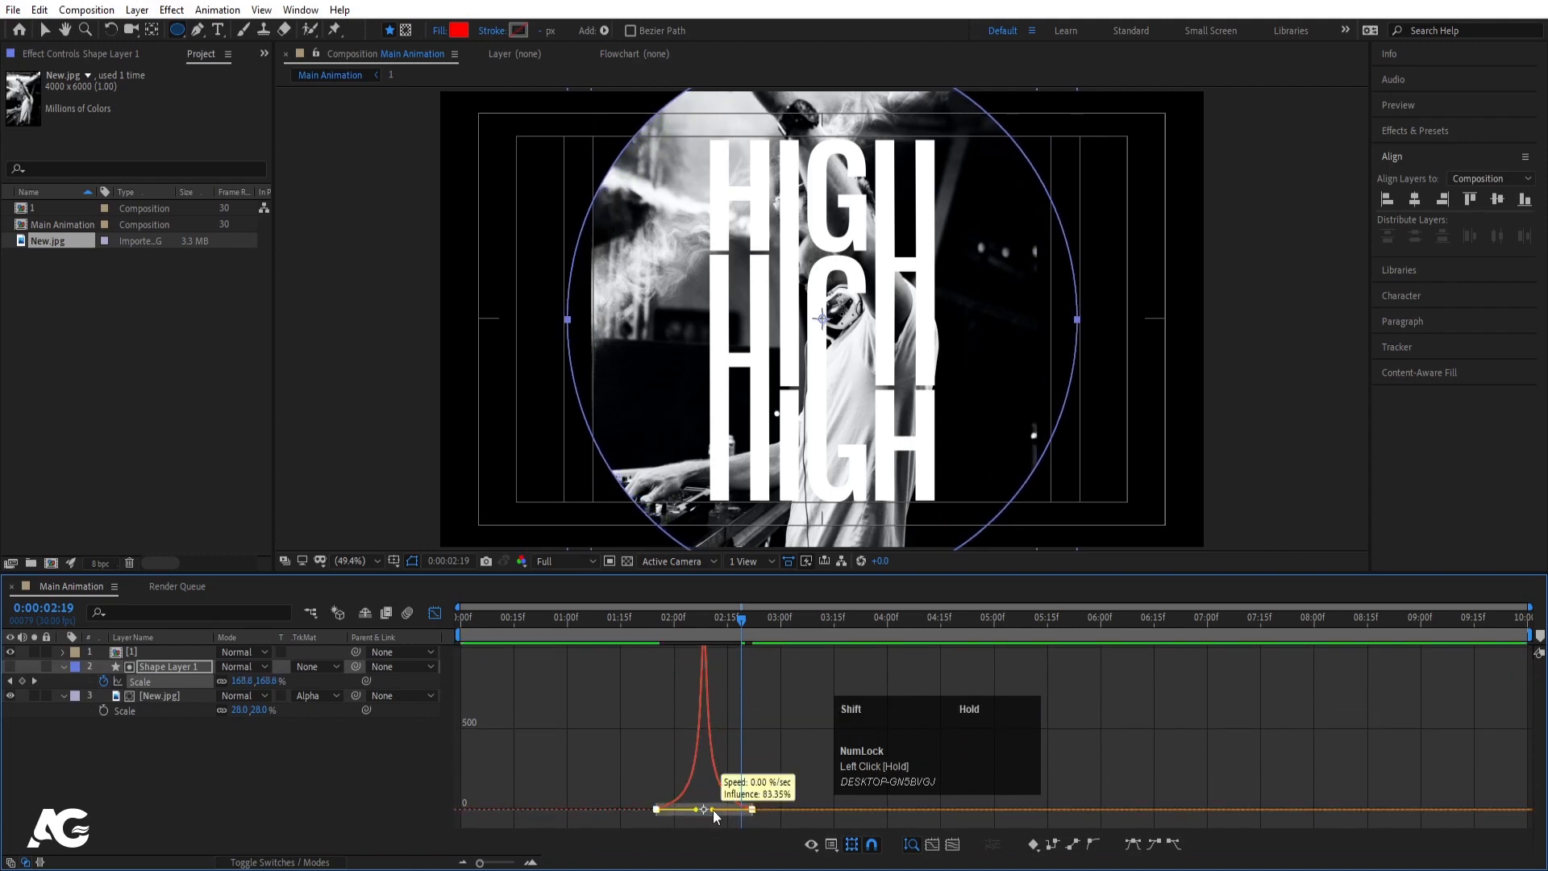
{"action": "left_click", "coordinate": [648, 628]}
{"action": "key", "text": "space"}
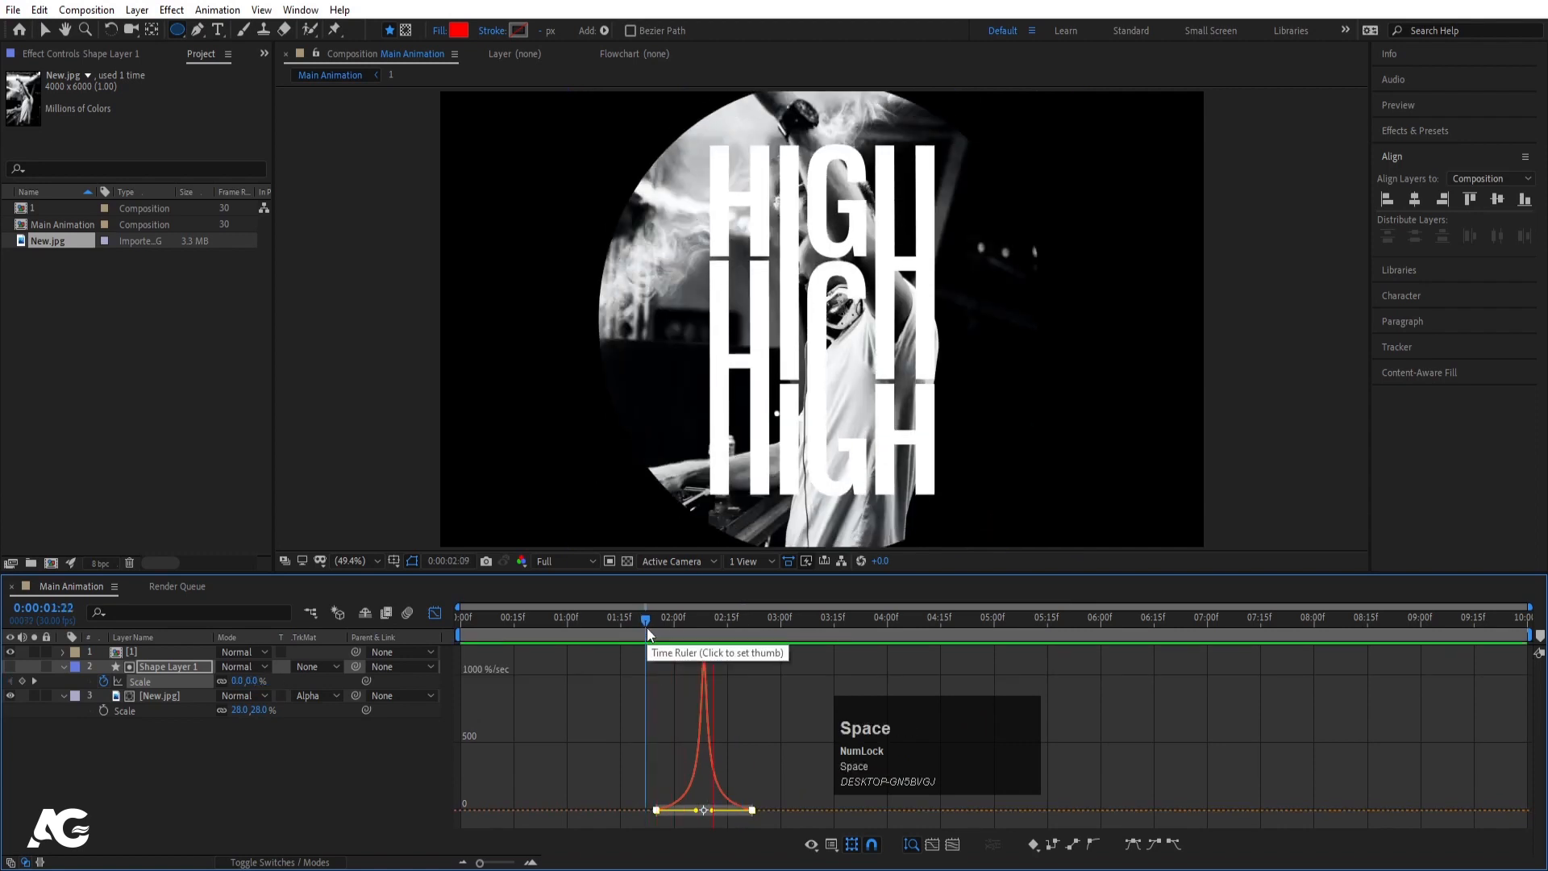
{"action": "left_click", "coordinate": [435, 612]}
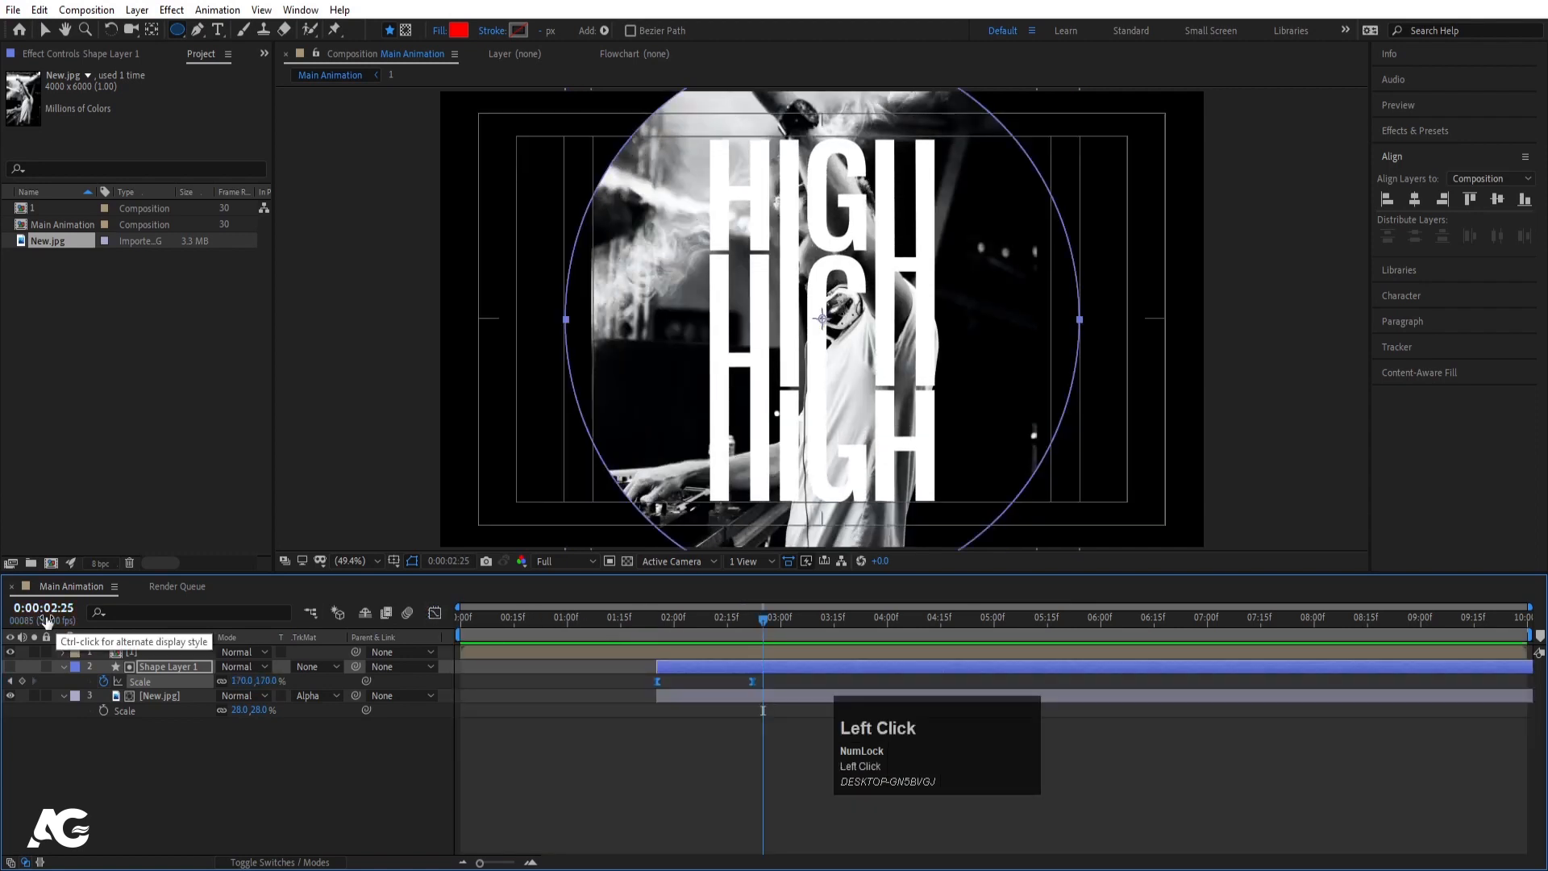
{"action": "left_click", "coordinate": [63, 667]}
{"action": "key", "text": "space"}
{"action": "key", "text": "space"}
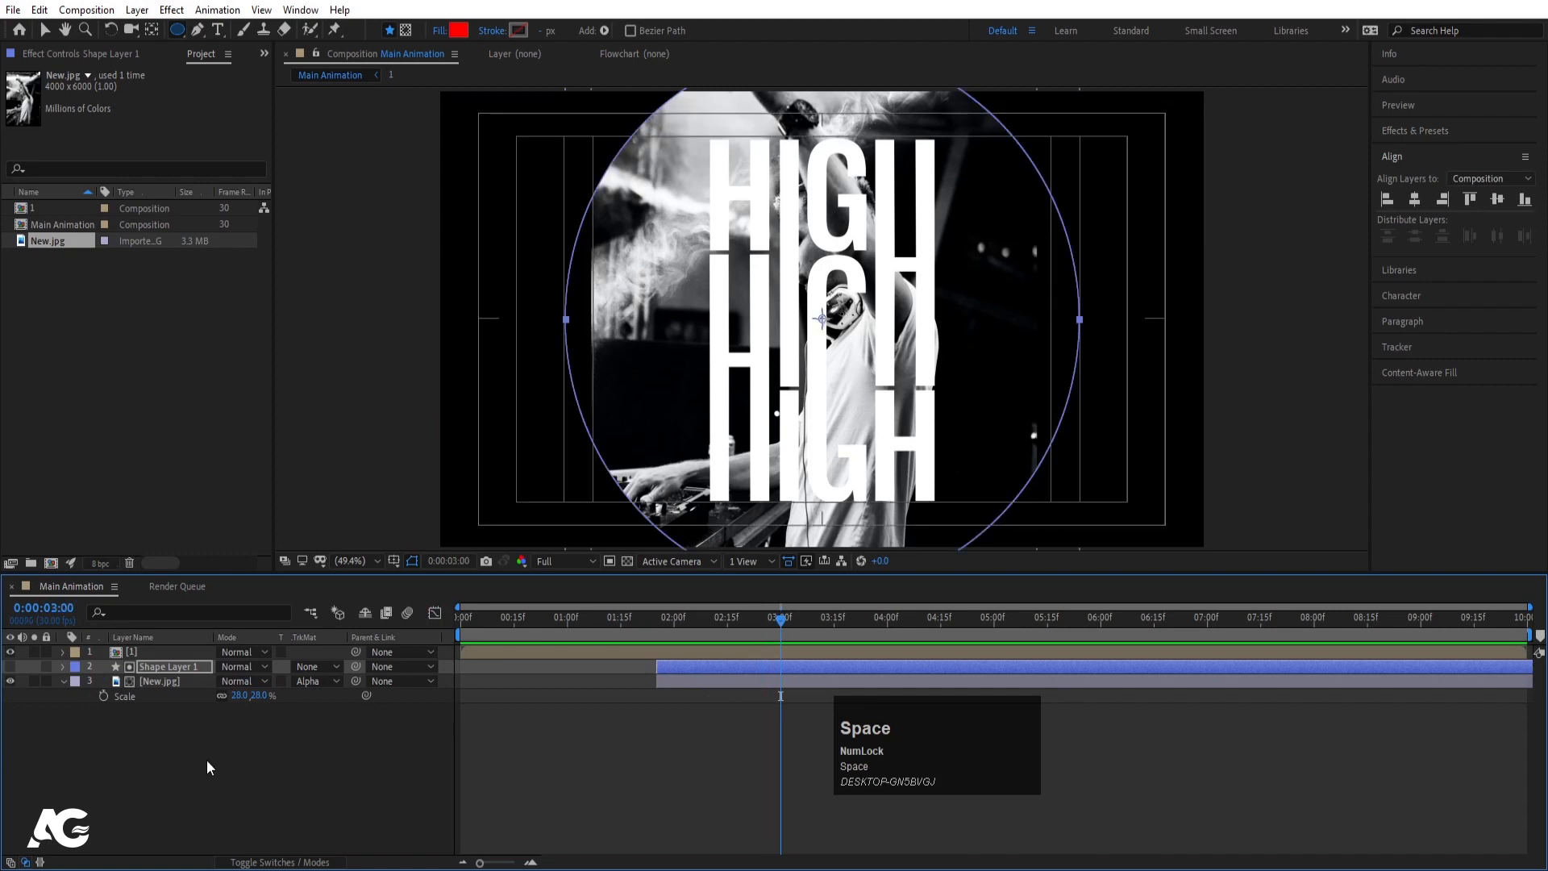
Set New.jpg's Rotation to 6° and start keyframing it at 0:00:01:27.
{"action": "left_click", "coordinate": [207, 759]}
{"action": "left_click", "coordinate": [147, 680]}
{"action": "left_click", "coordinate": [662, 619]}
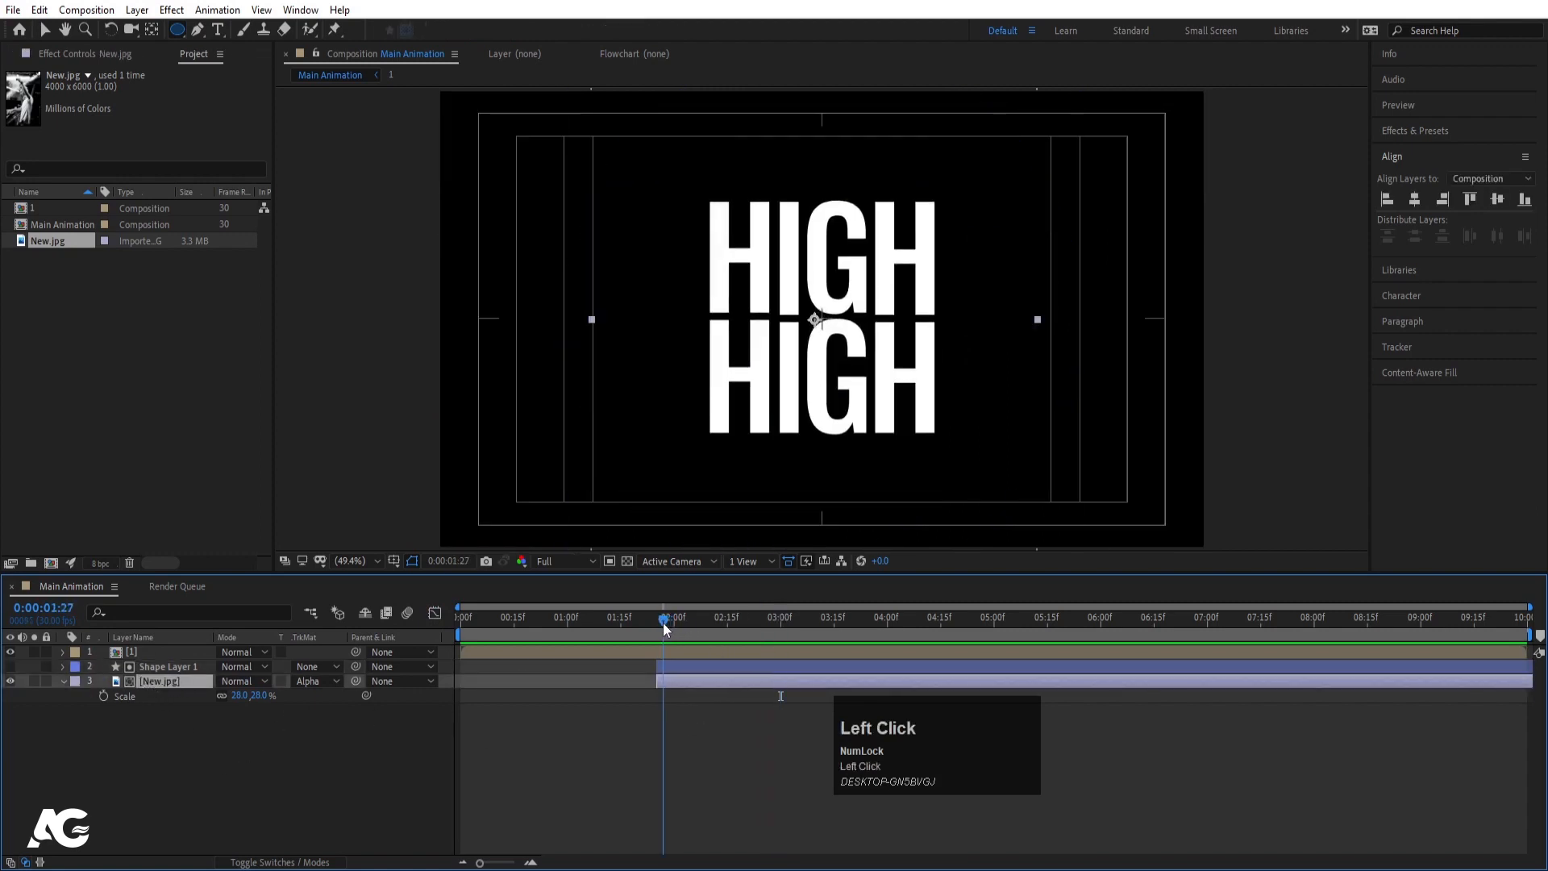
{"action": "key", "text": "w"}
{"action": "key", "text": "r"}
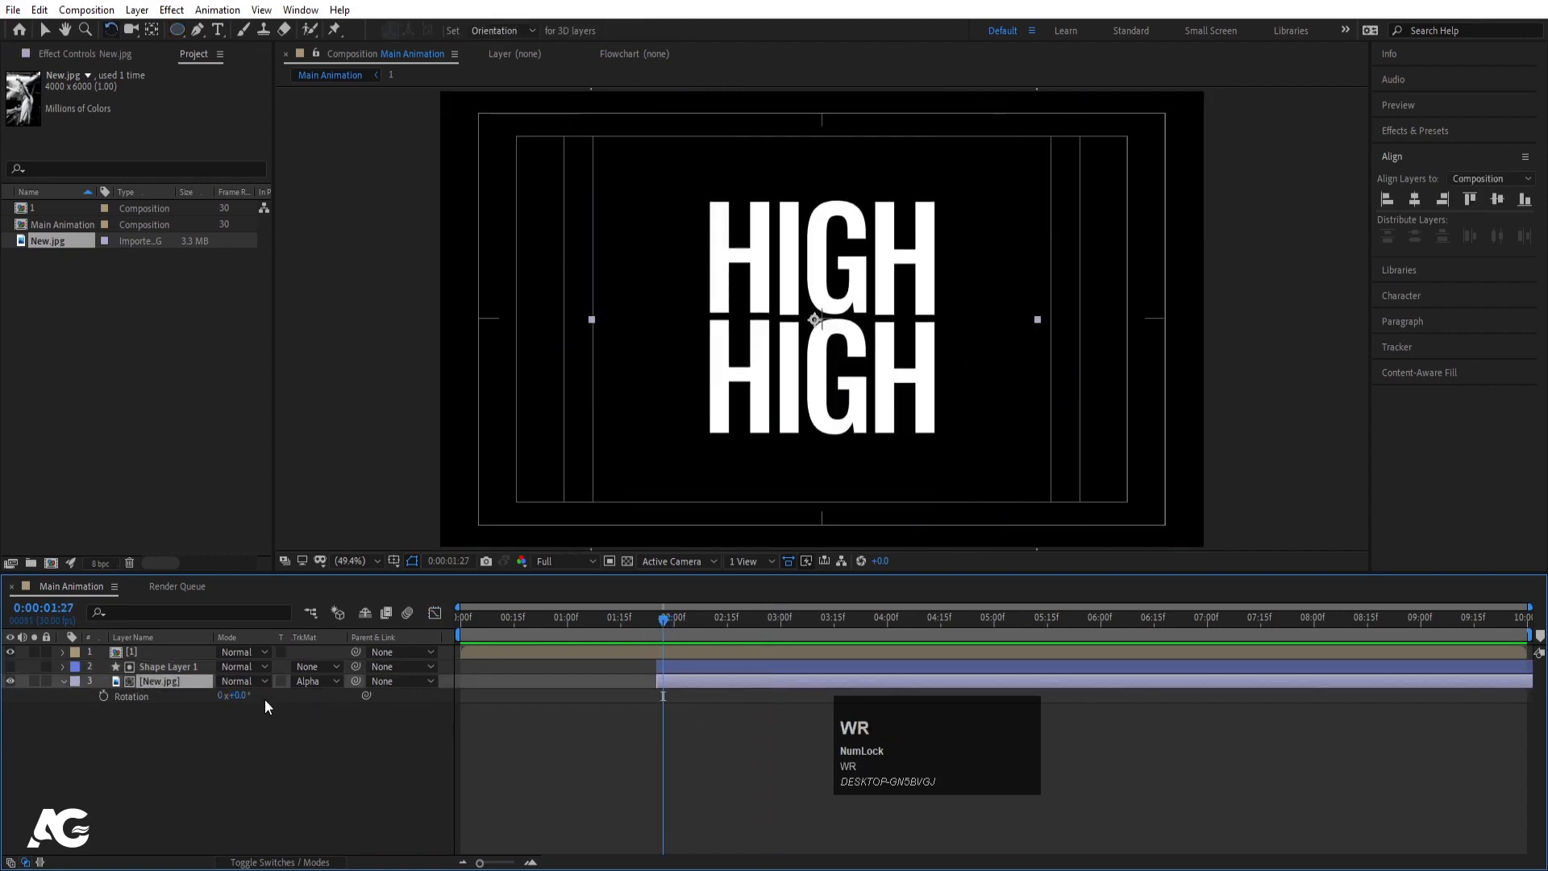
{"action": "left_click", "coordinate": [239, 696]}
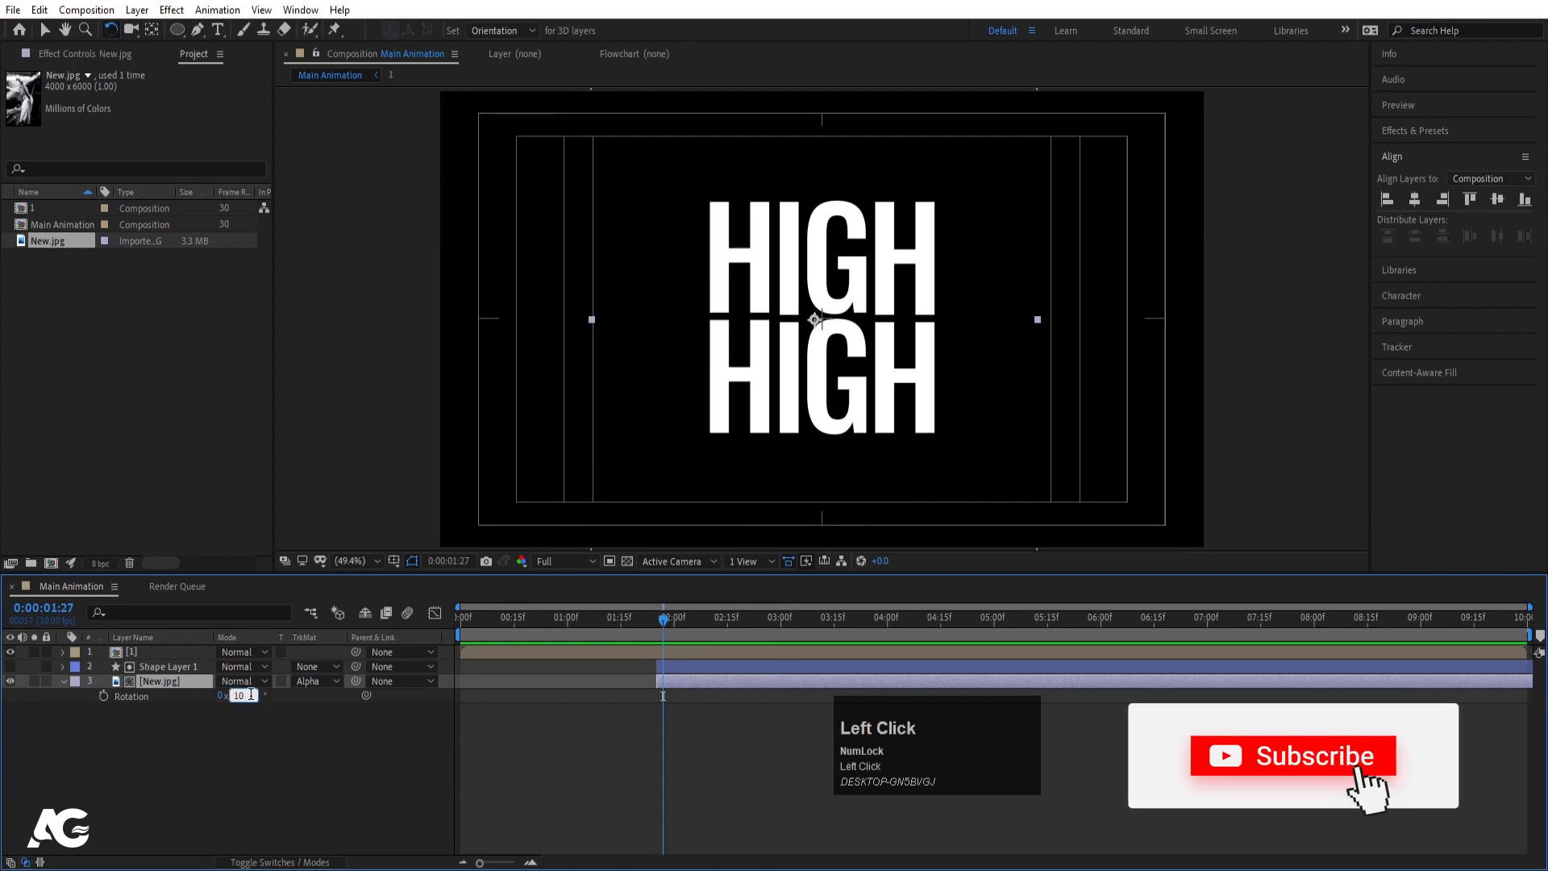
{"action": "type", "text": "15"}
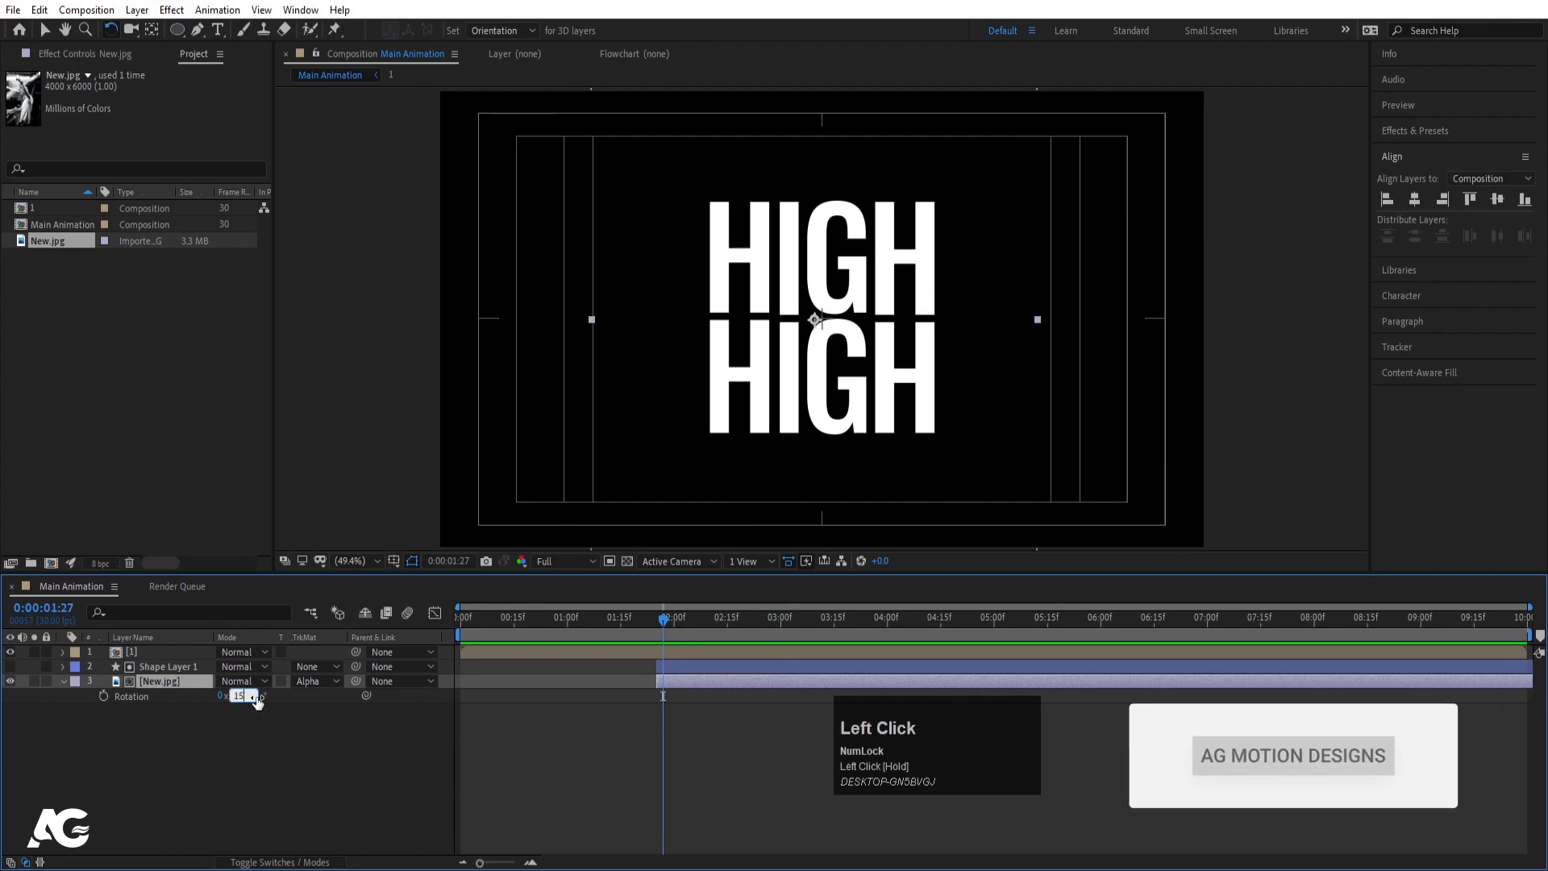
{"action": "key", "text": "Return"}
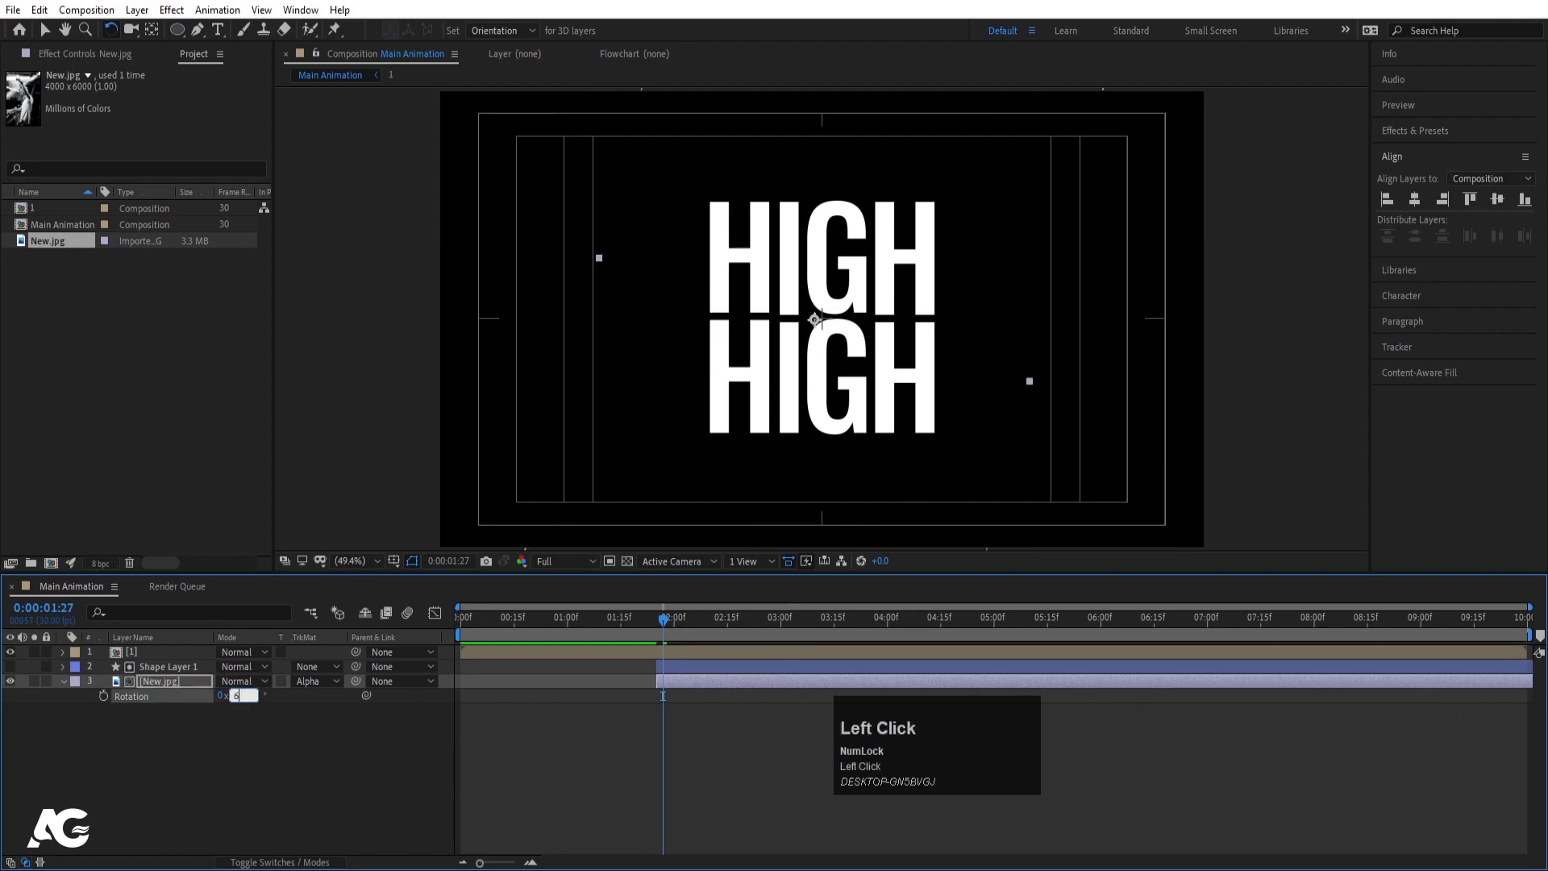
{"action": "key", "text": "Return"}
{"action": "left_click", "coordinate": [104, 696]}
{"action": "key", "text": "space"}
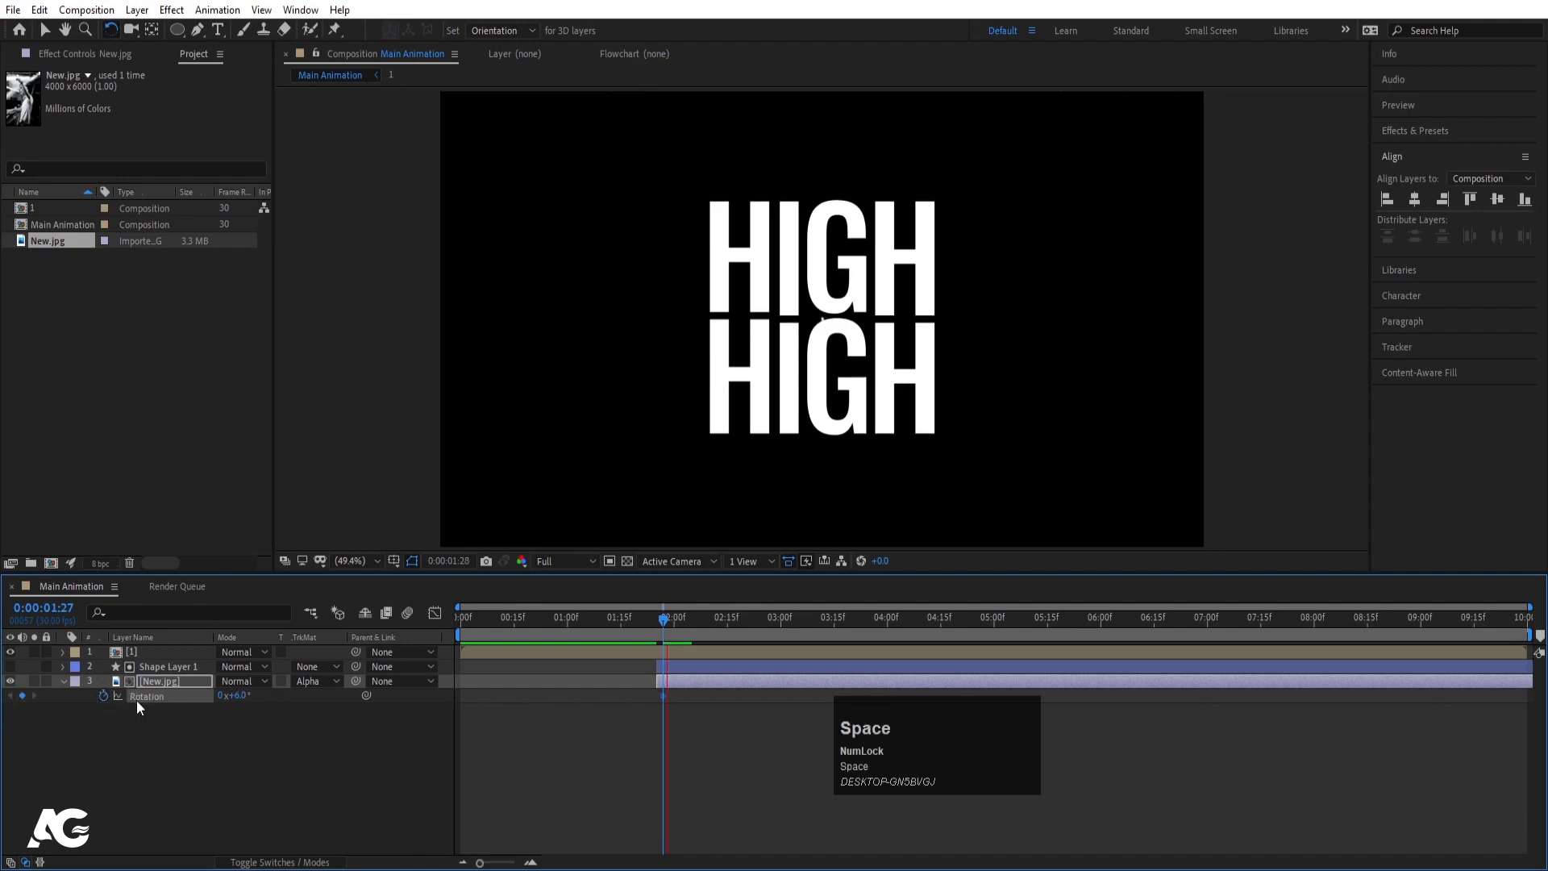
Add a Rotation keyframe of -6° for New.jpg at 0:00:03:12.
{"action": "left_click", "coordinate": [244, 696]}
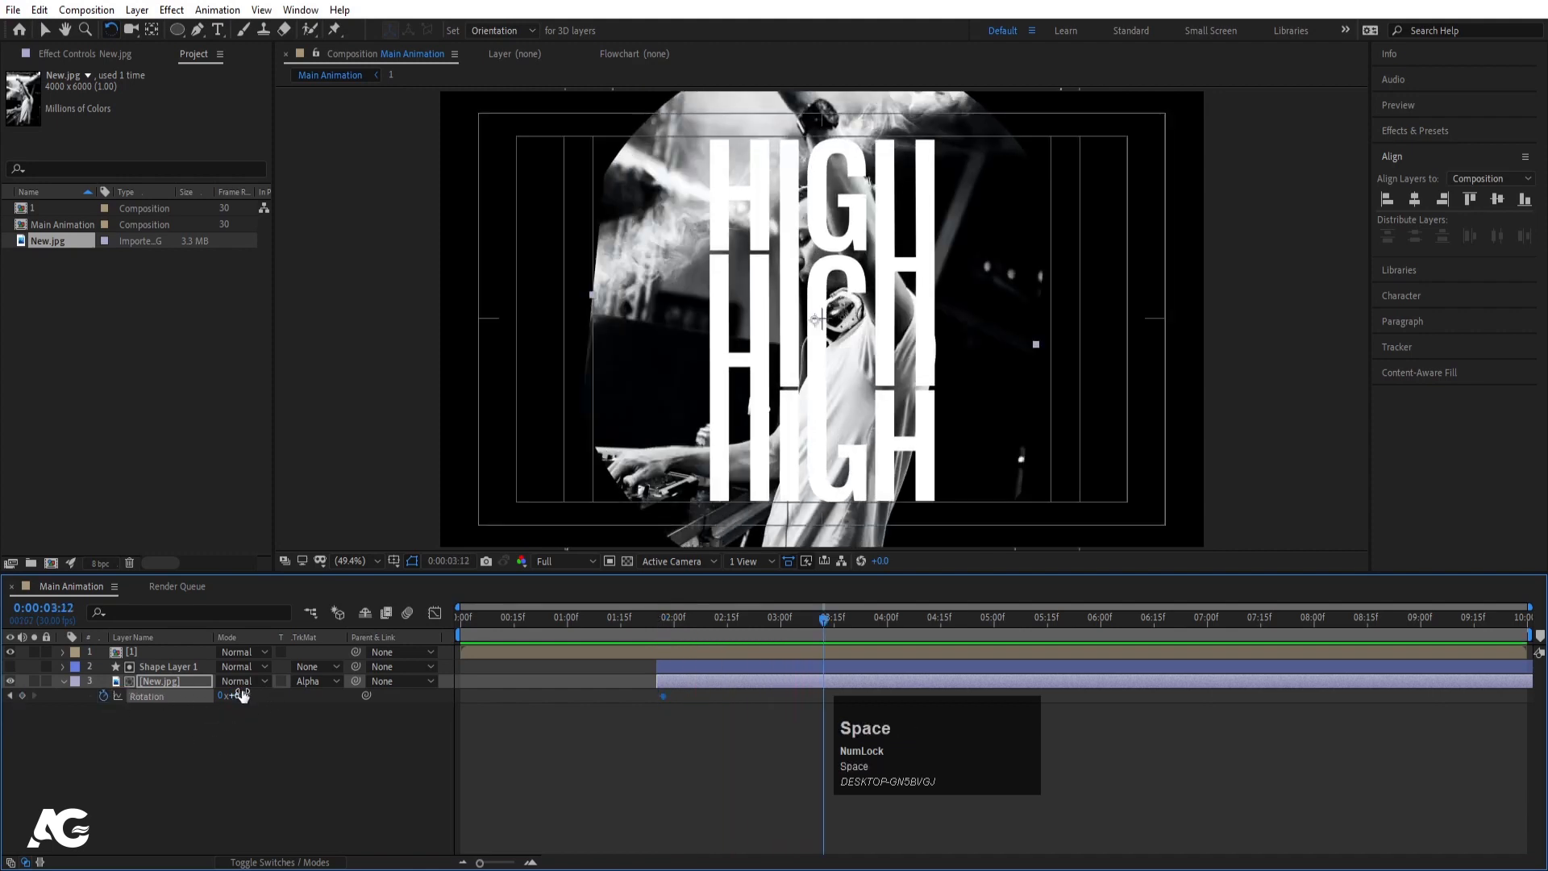
{"action": "type", "text": "-6"}
{"action": "key", "text": "Return"}
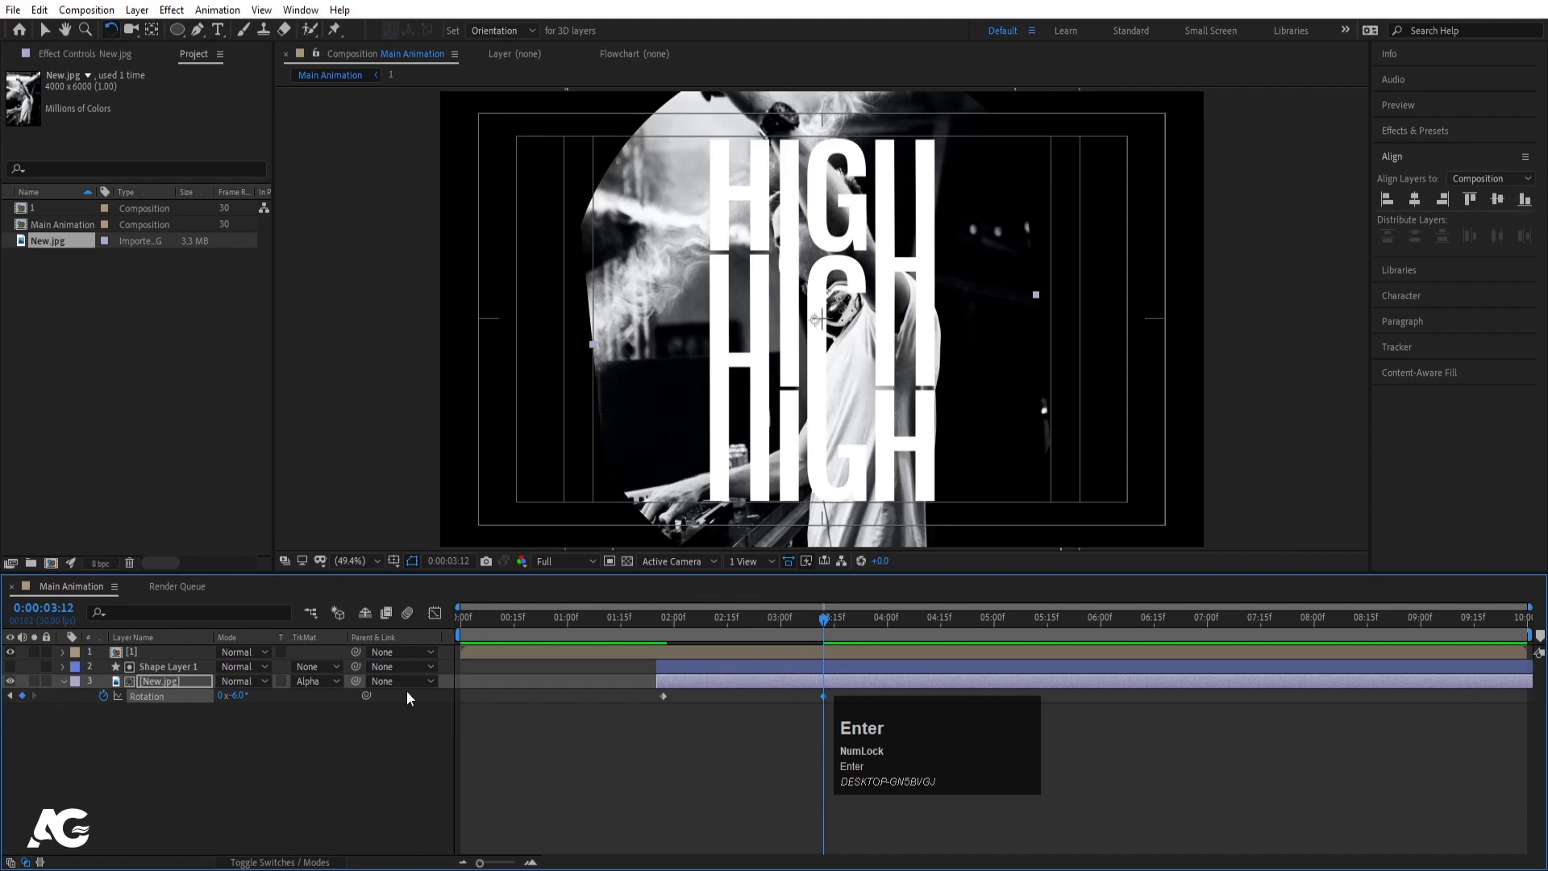
{"action": "left_click", "coordinate": [1100, 756]}
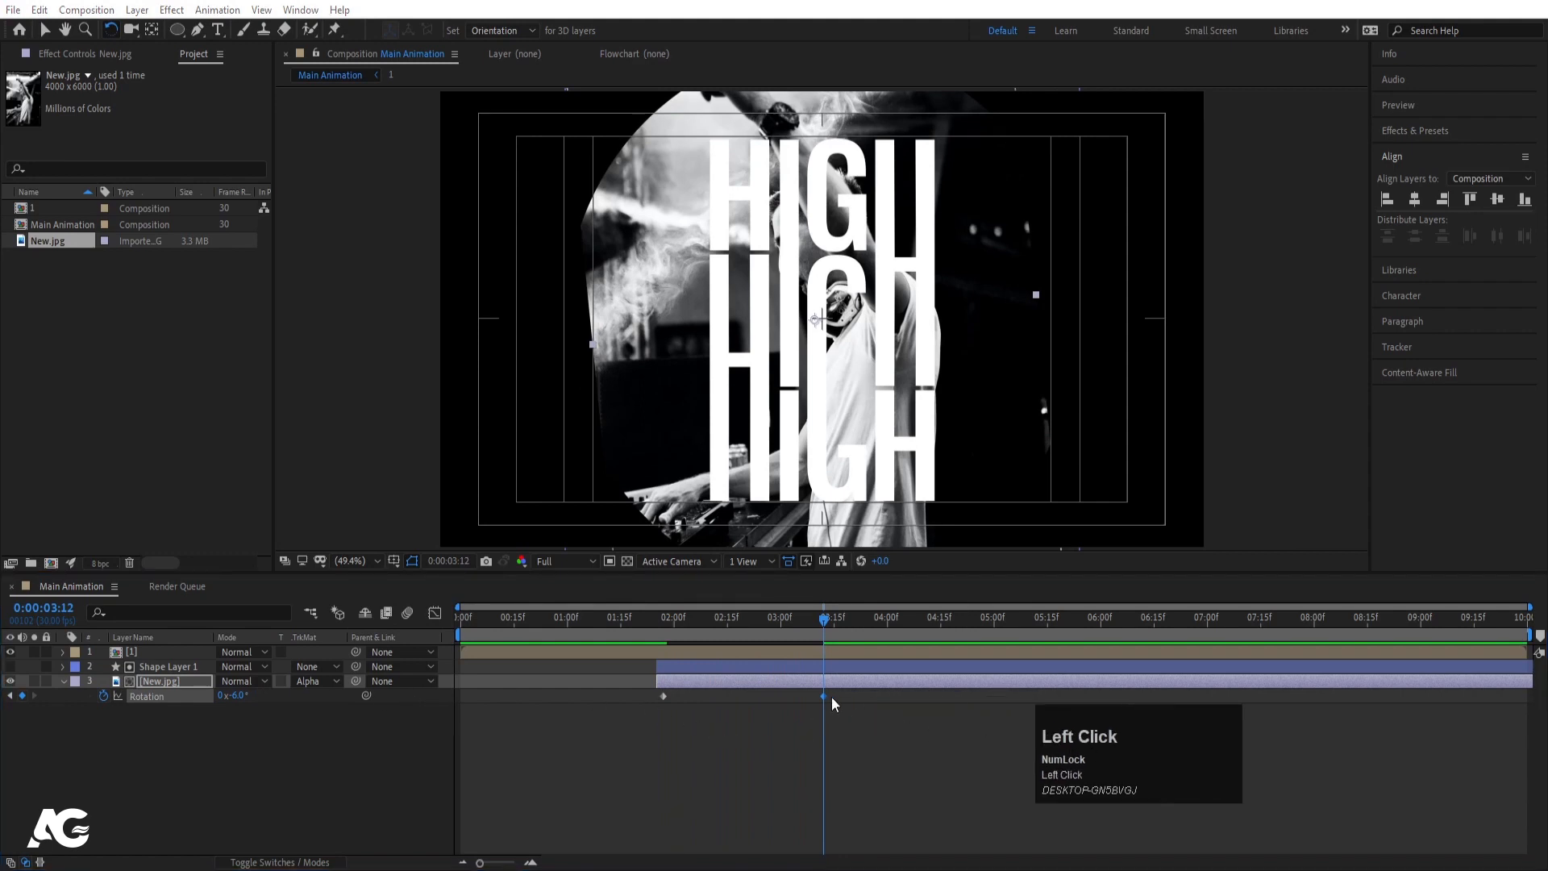
Slow New.jpg's rotation by moving its end keyframe to about 0:00:06:07 and its start keyframe to 0:00:01:25, previewing the motion.
{"action": "left_click_drag", "start_coordinate": [824, 696], "coordinate": [904, 696]}
{"action": "left_click_drag", "start_coordinate": [776, 621], "coordinate": [659, 618]}
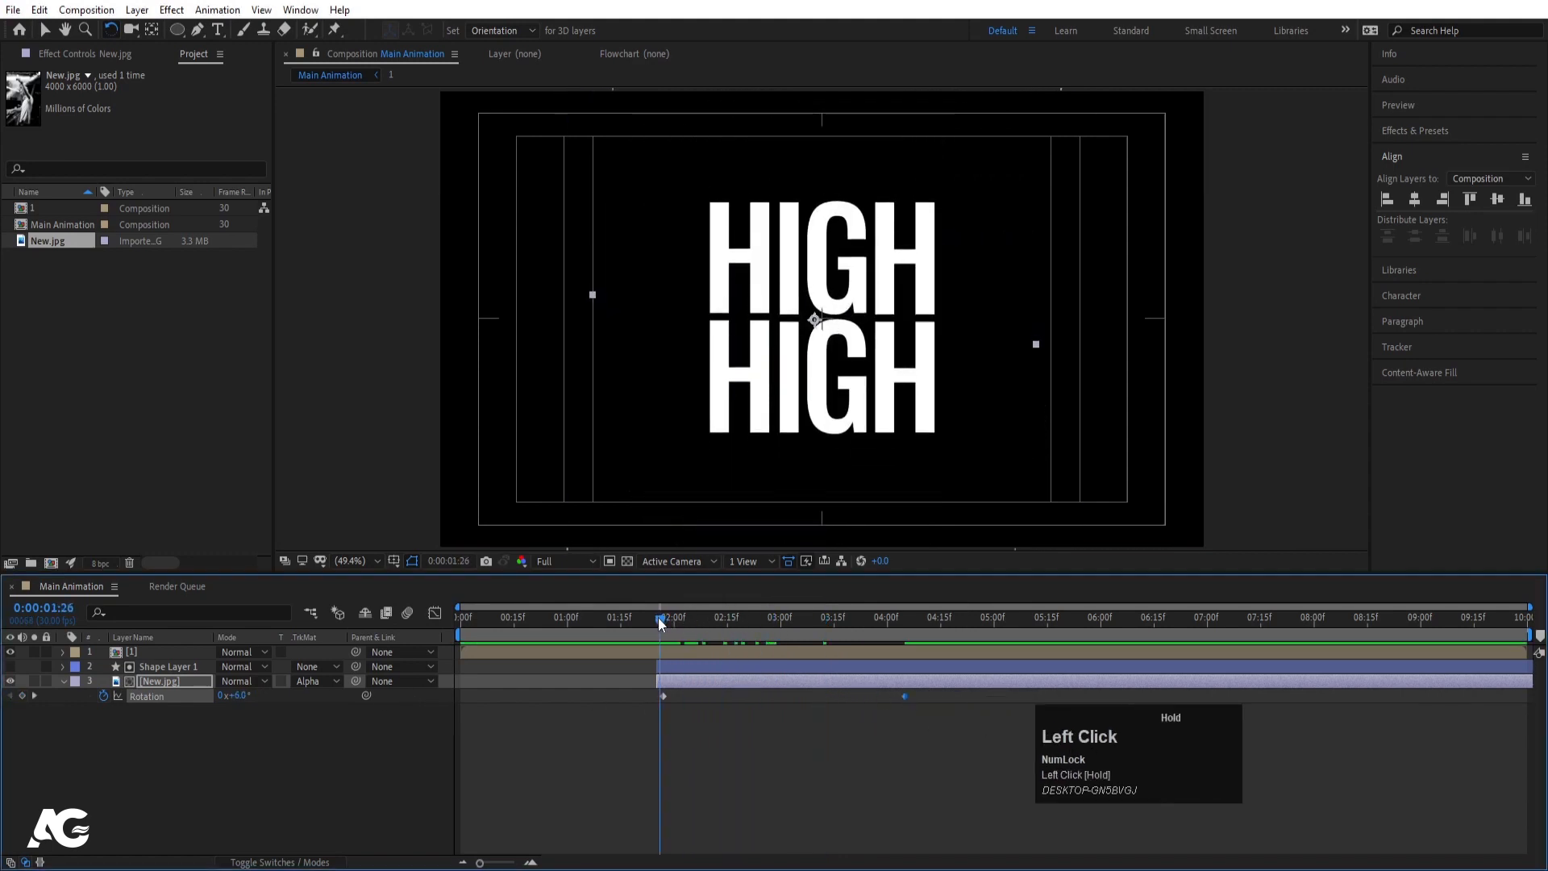
{"action": "key", "text": "space"}
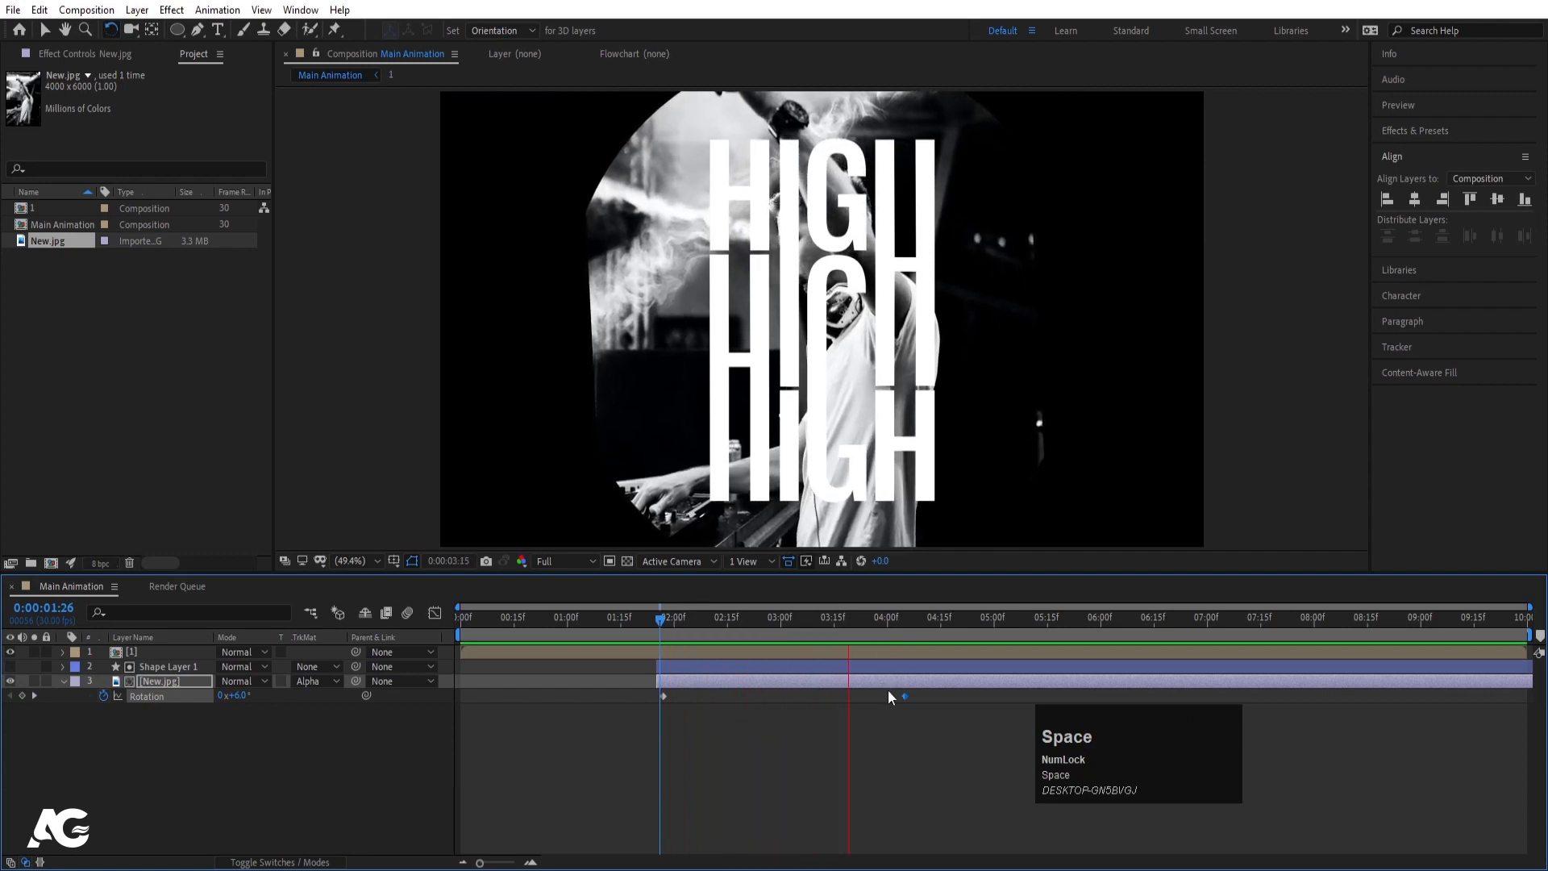
{"action": "left_click_drag", "start_coordinate": [903, 697], "coordinate": [971, 700]}
{"action": "left_click_drag", "start_coordinate": [1101, 698], "coordinate": [1126, 697]}
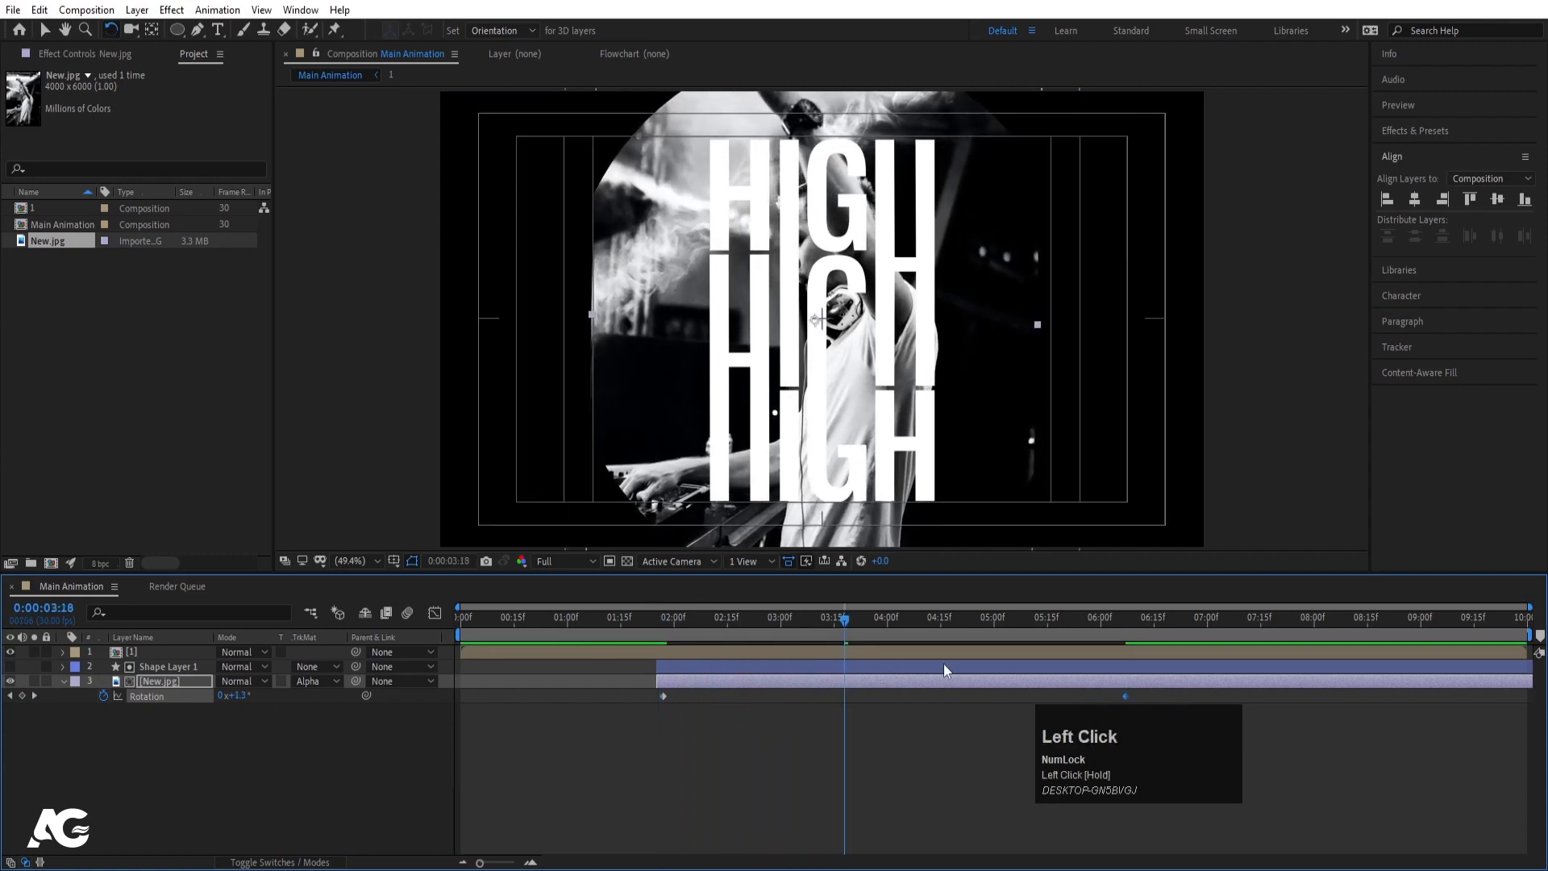
{"action": "left_click_drag", "start_coordinate": [729, 621], "coordinate": [628, 618]}
{"action": "key", "text": "space"}
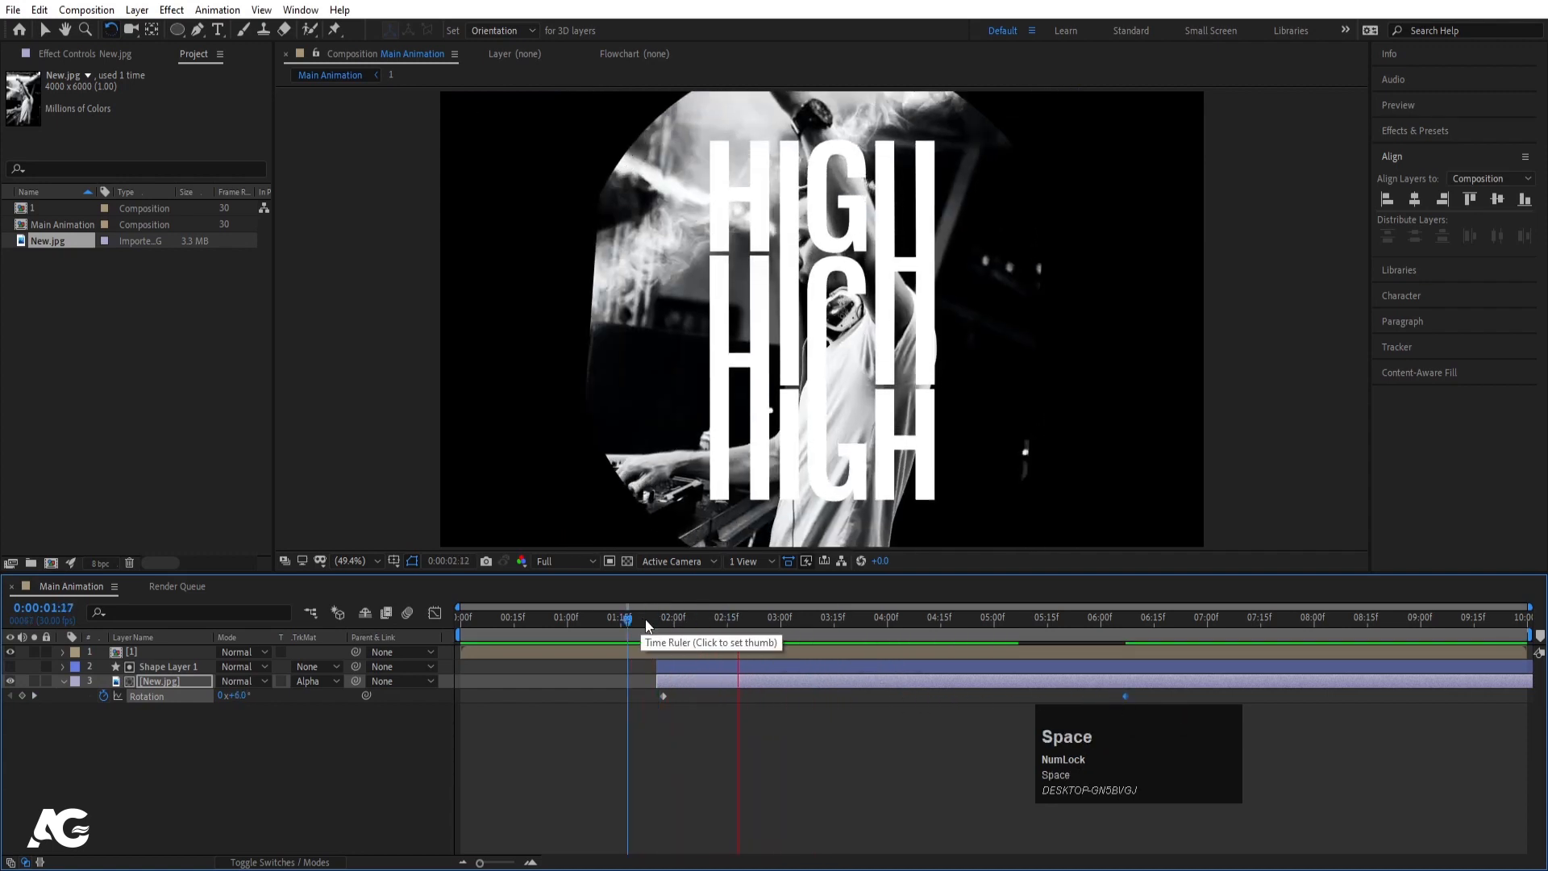
{"action": "left_click_drag", "start_coordinate": [709, 626], "coordinate": [655, 626]}
{"action": "left_click_drag", "start_coordinate": [663, 697], "coordinate": [657, 697]}
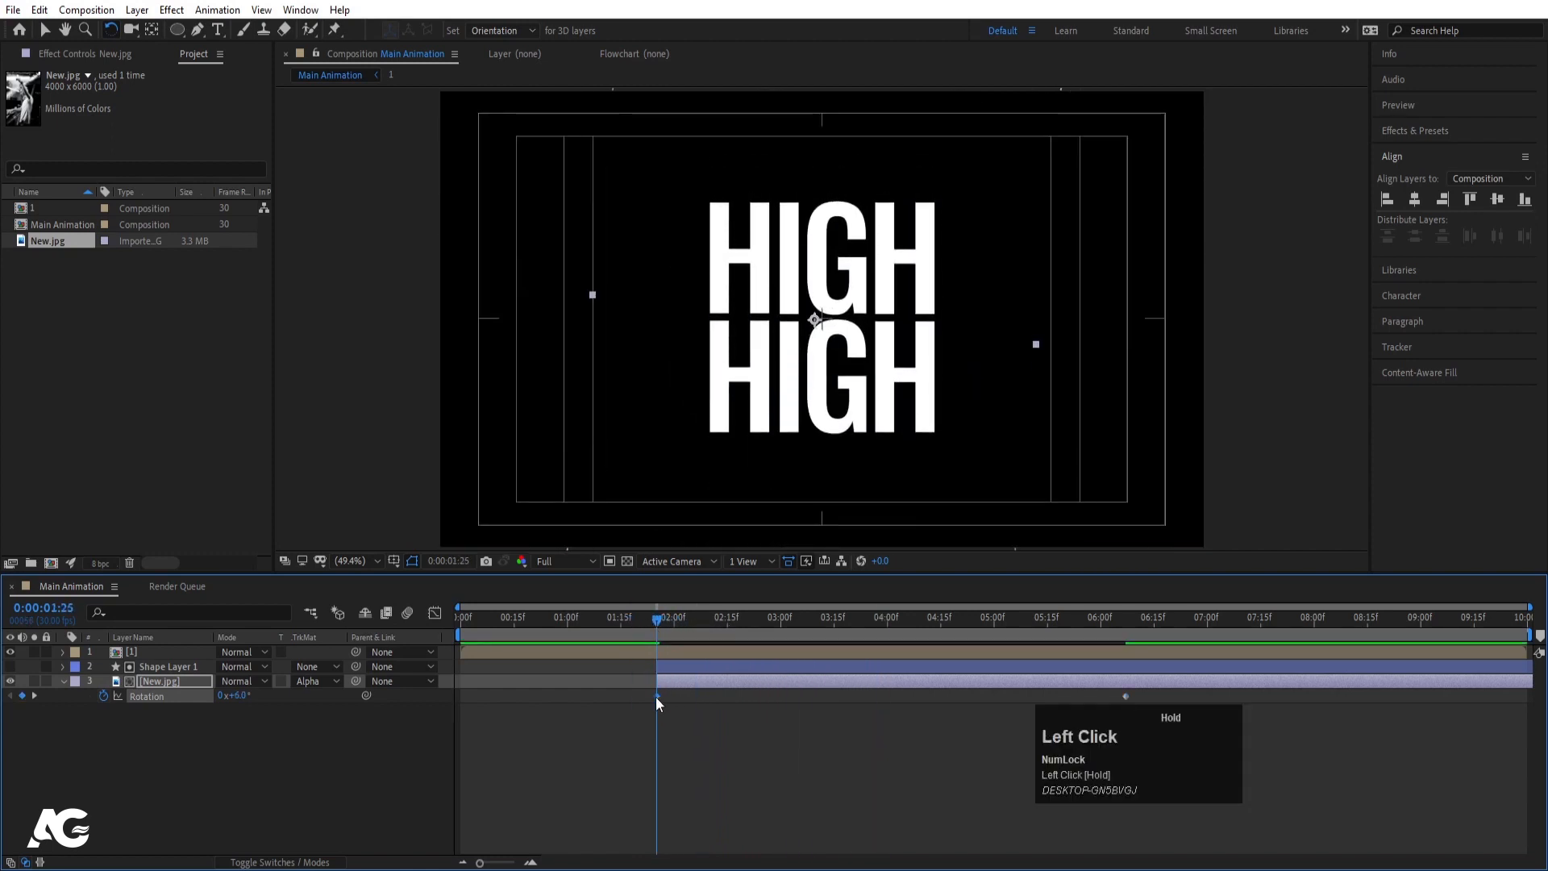
Pre-compose Shape Layer 1 and New.jpg into a composition named Image, and preview the animation from the start.
{"action": "left_click", "coordinate": [154, 670], "text": "shift"}
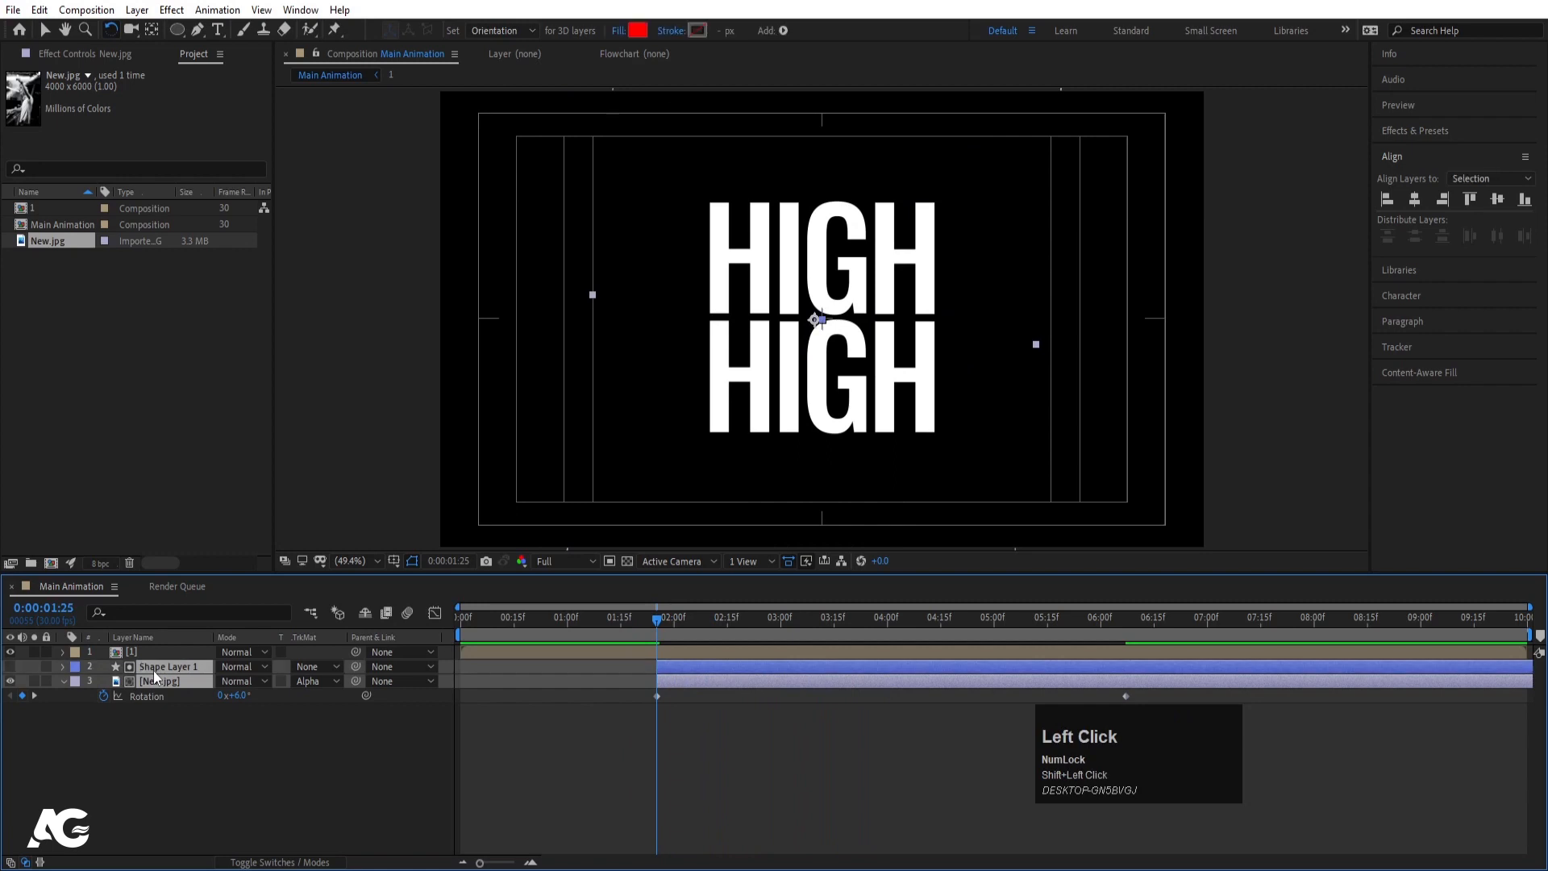
{"action": "key", "text": "ctrl+shift+c"}
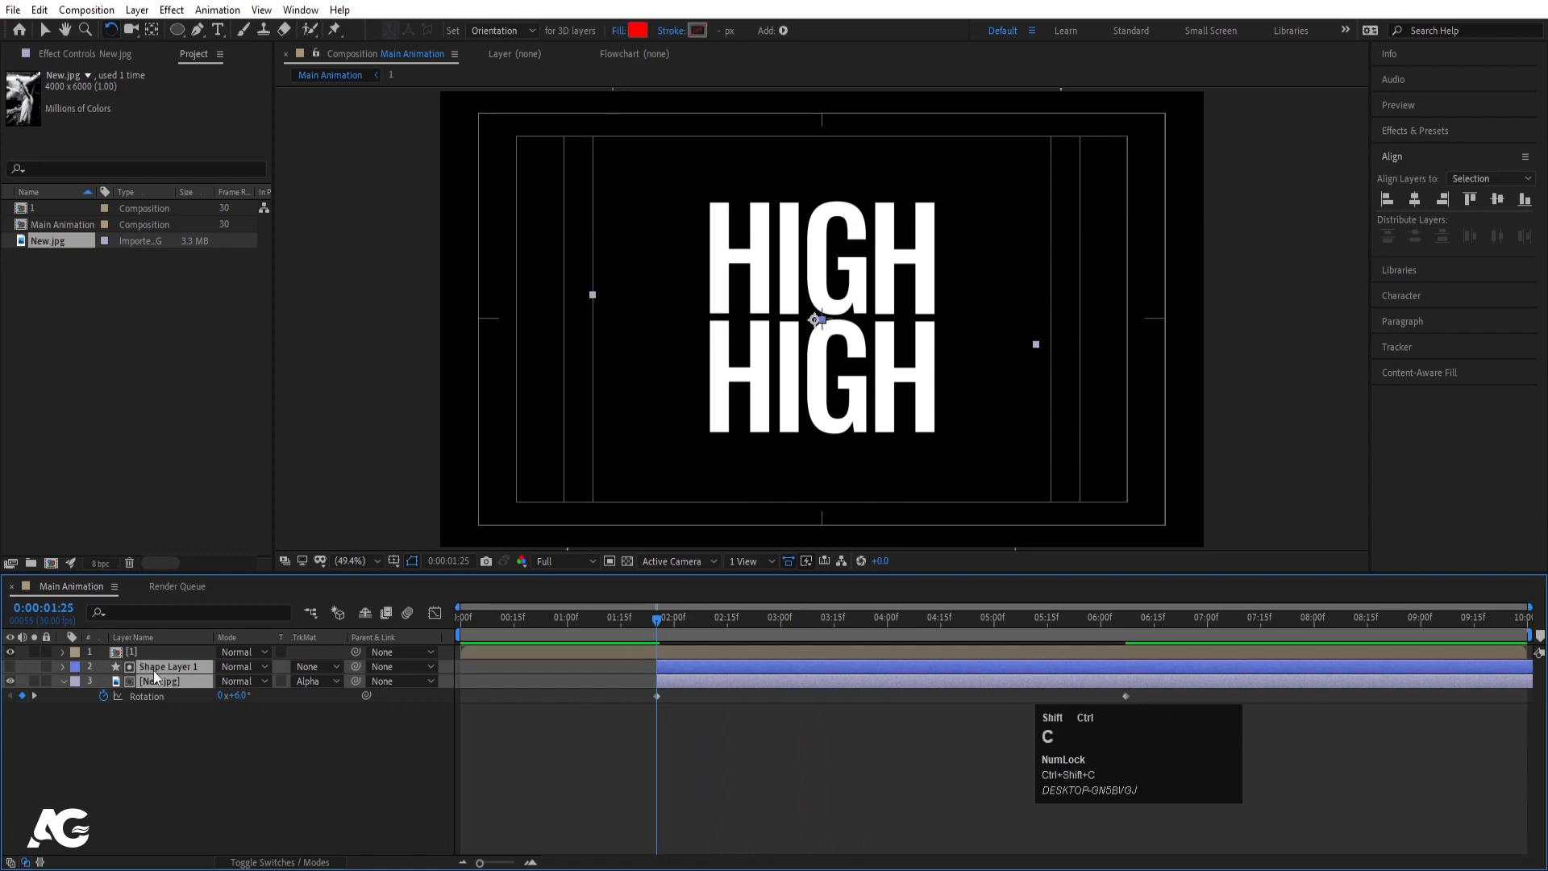
{"action": "type", "text": "Image"}
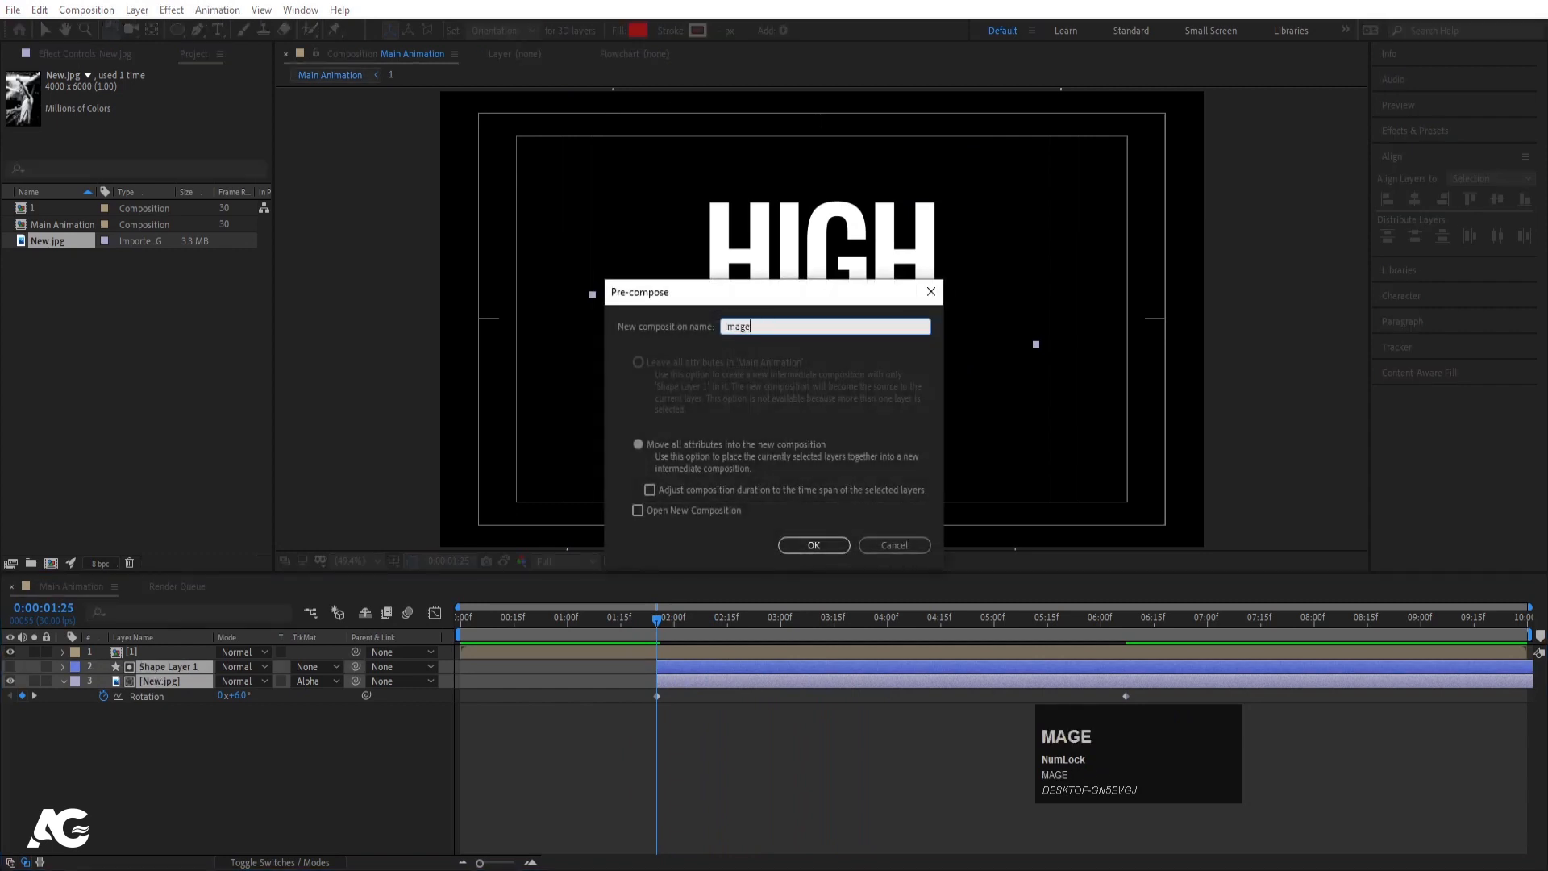
{"action": "key", "text": "Return"}
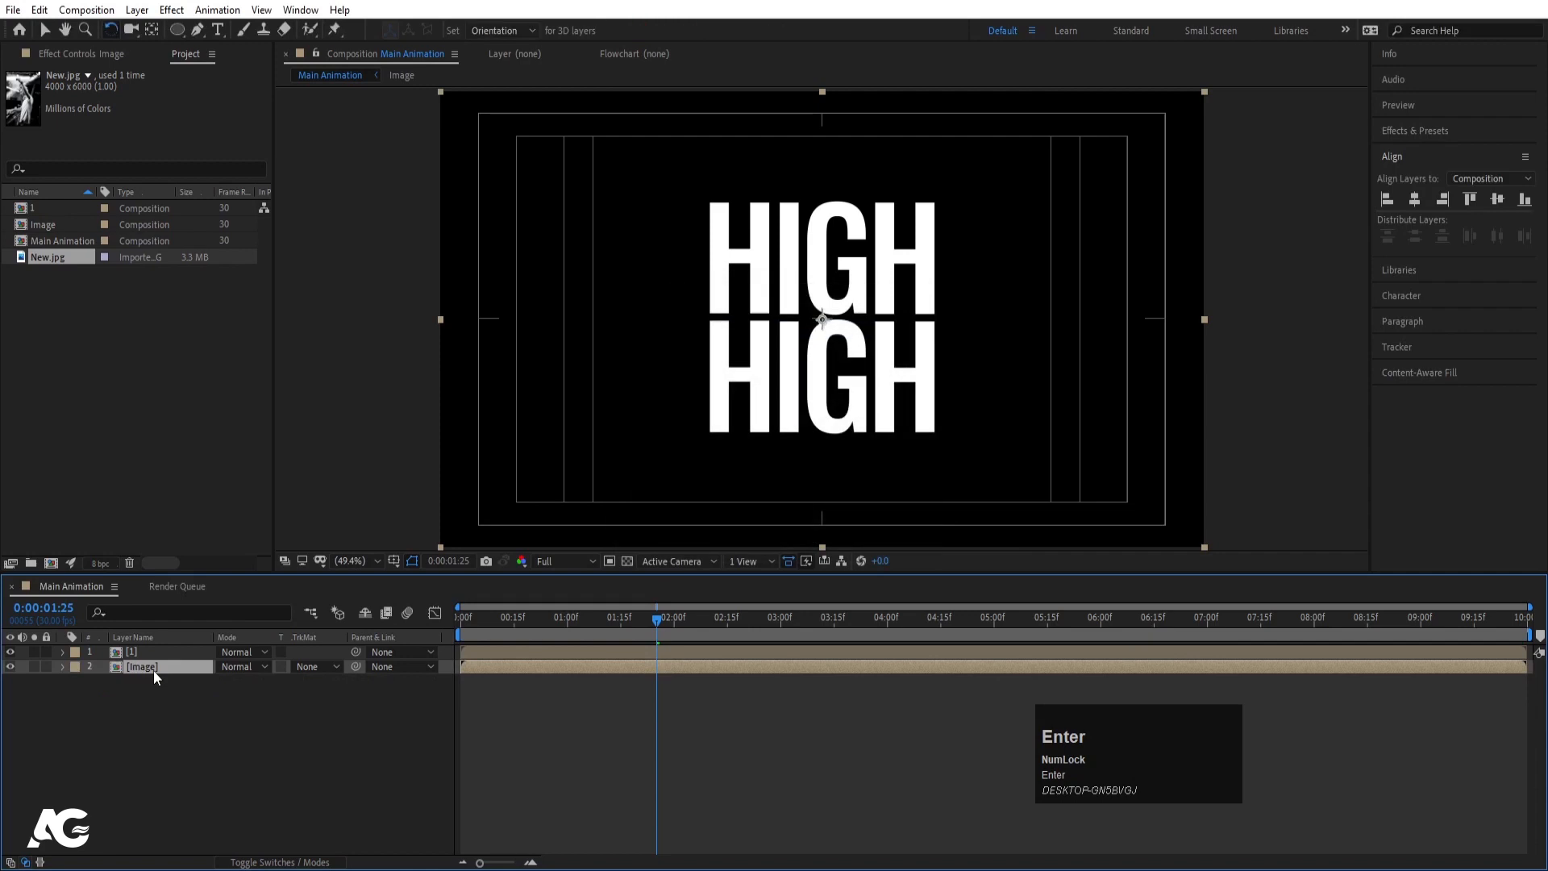
{"action": "left_click", "coordinate": [457, 619]}
{"action": "key", "text": "space"}
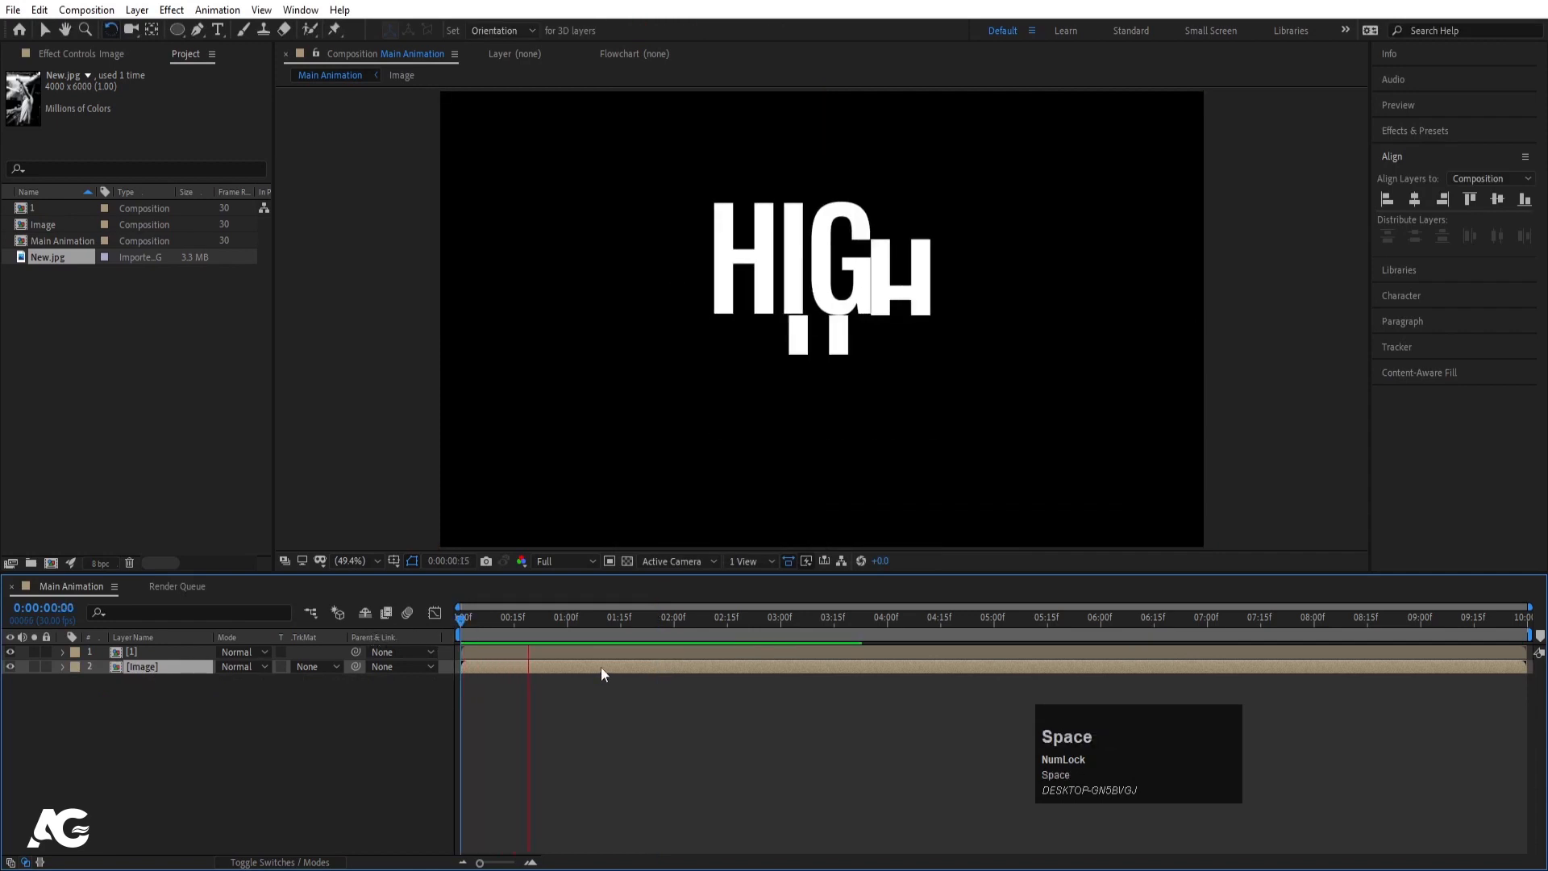
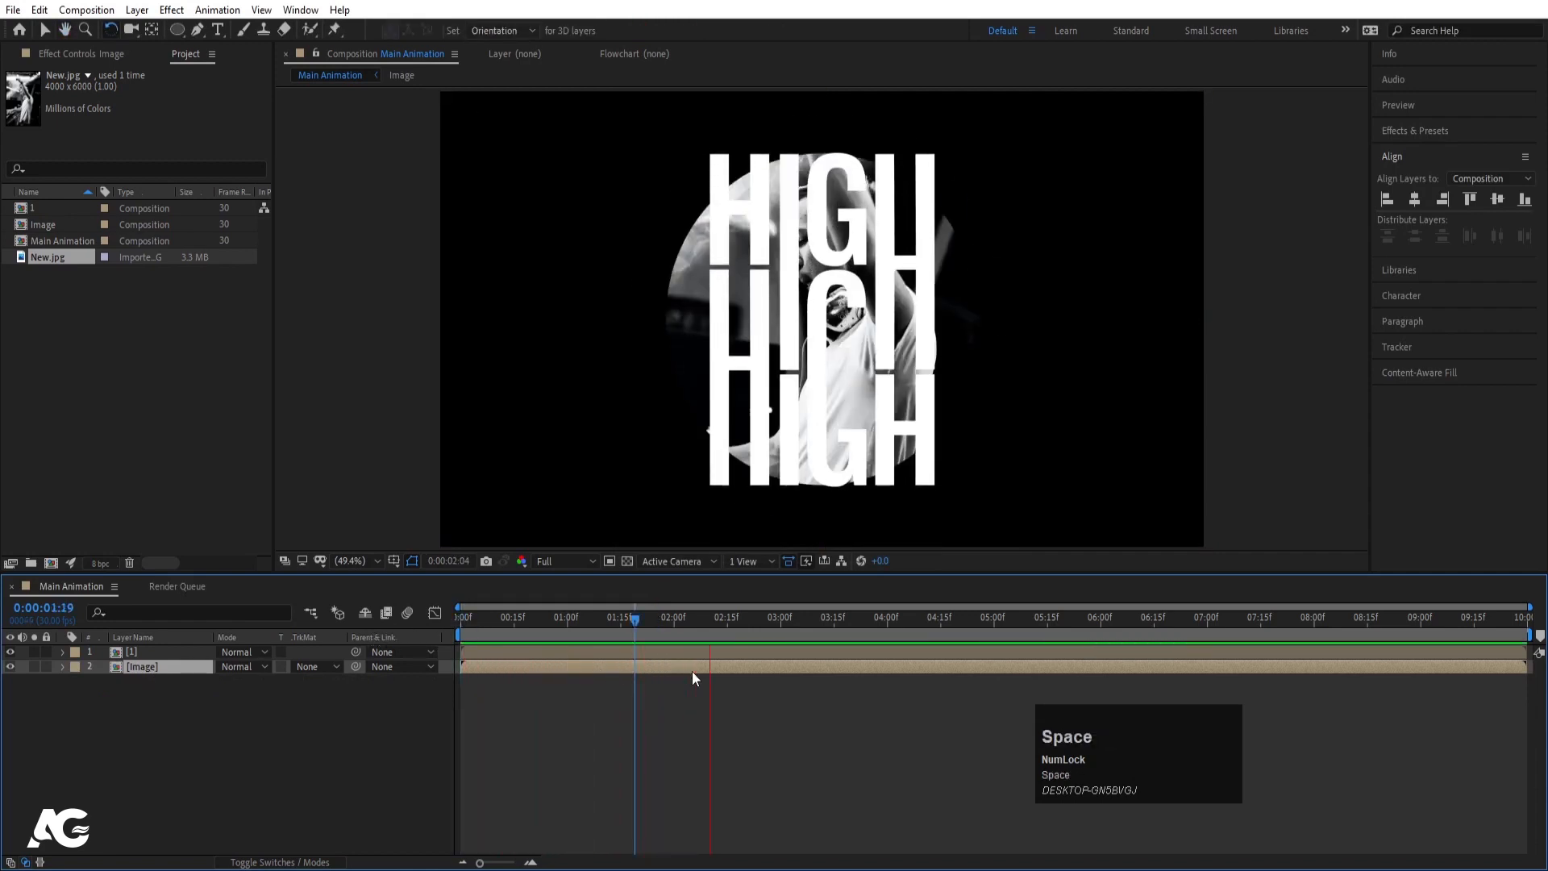
{"action": "key", "text": "space"}
At 0:00:02:02, set the Image layer's track matte to Alpha Matte "[1]".
{"action": "left_click", "coordinate": [680, 619]}
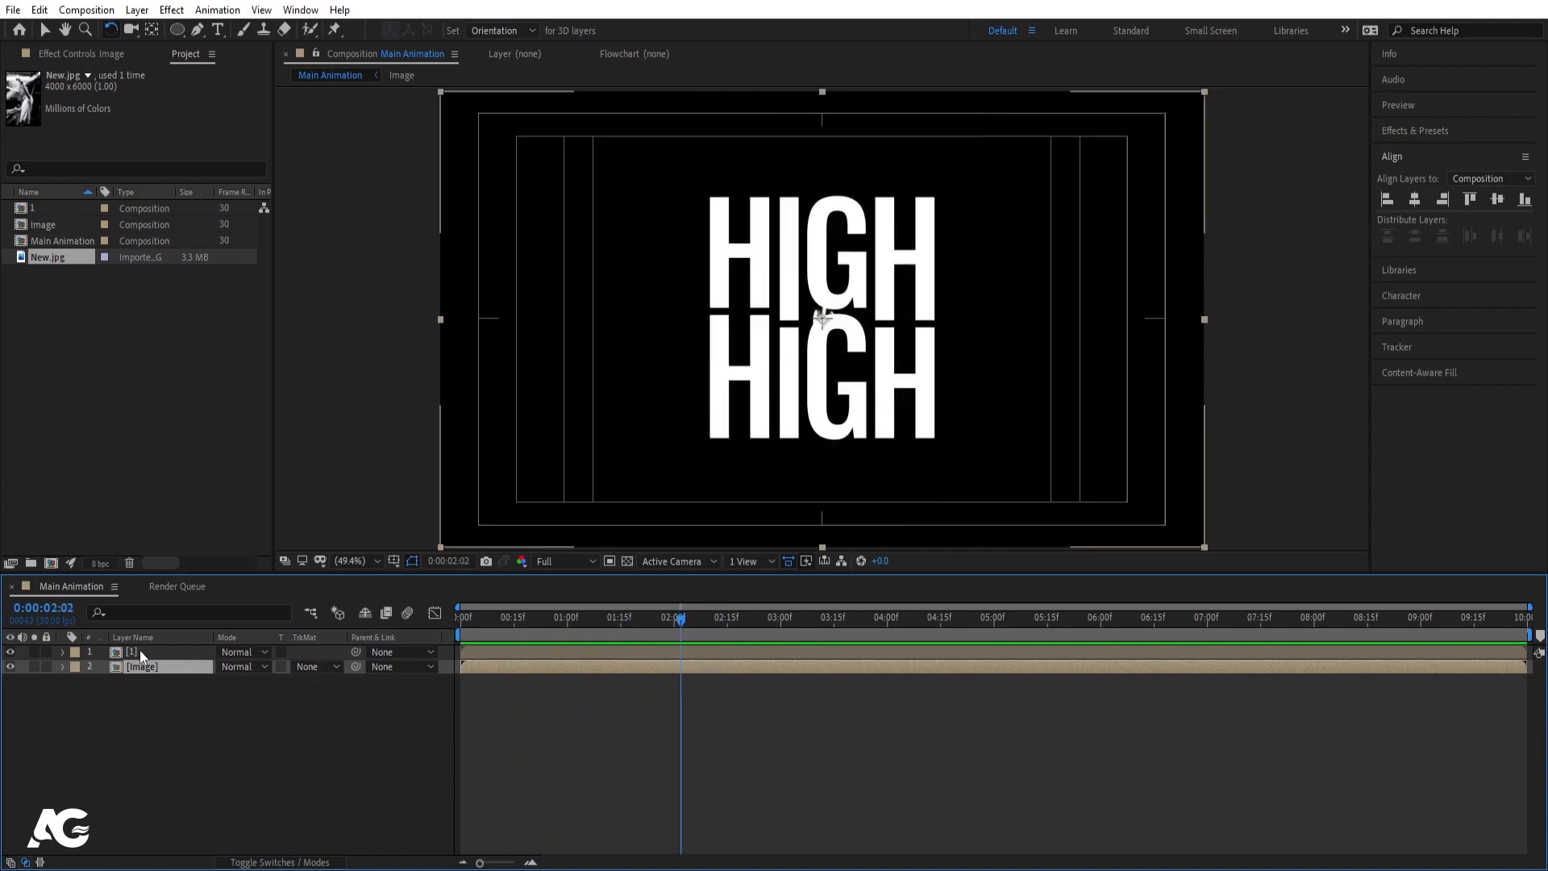
{"action": "left_click", "coordinate": [149, 669]}
{"action": "left_click", "coordinate": [329, 669]}
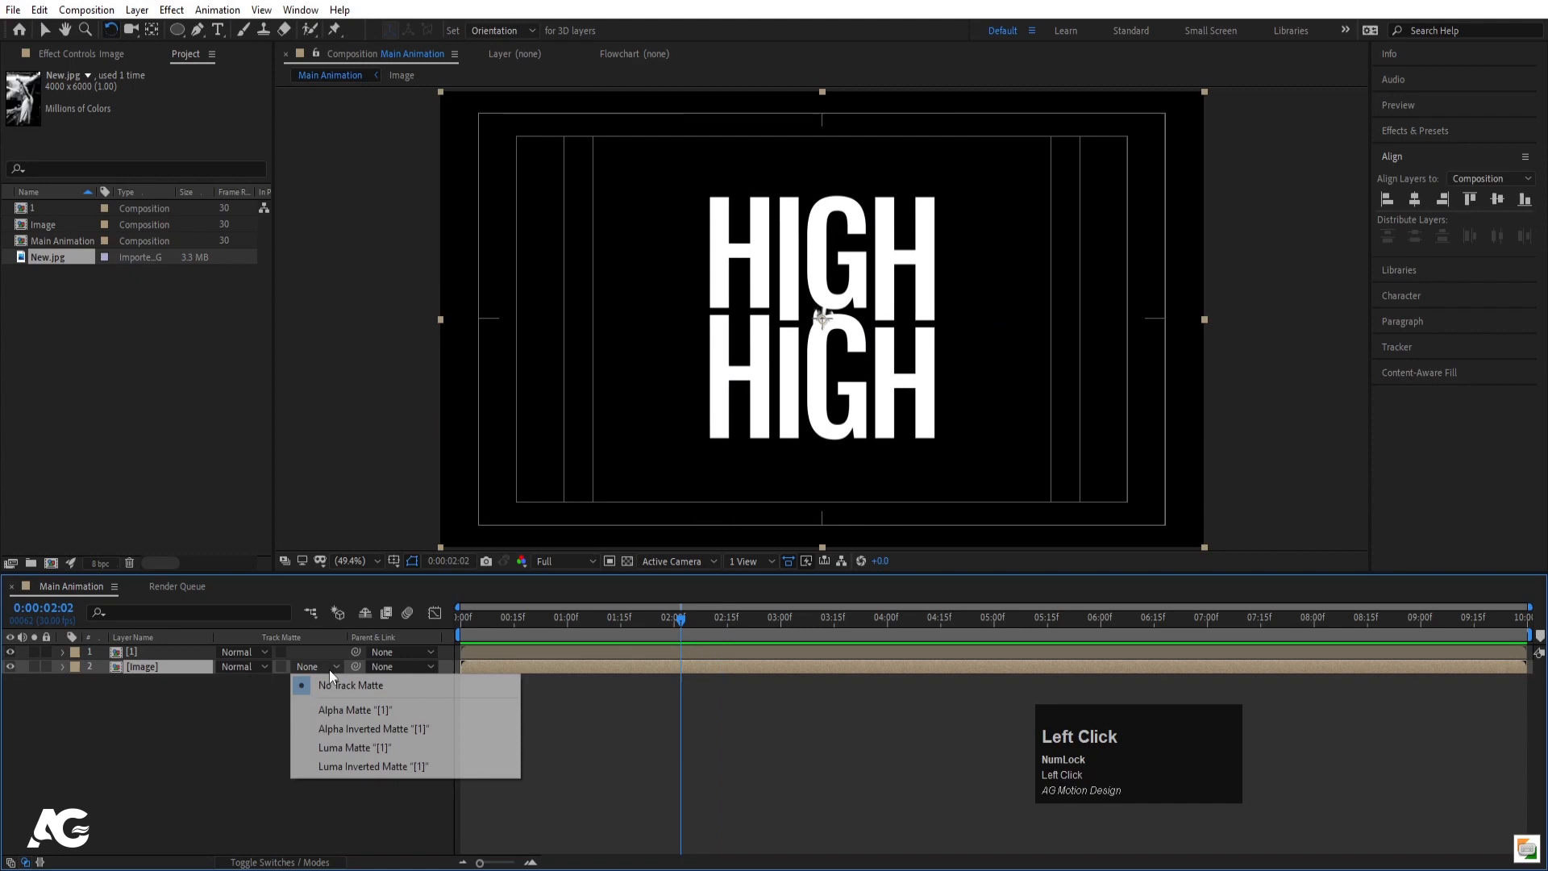
{"action": "left_click", "coordinate": [337, 710]}
Duplicate layer 1, place the copy beneath Image, make it visible, and preview the photo inside the letters from the start.
{"action": "left_click", "coordinate": [162, 652]}
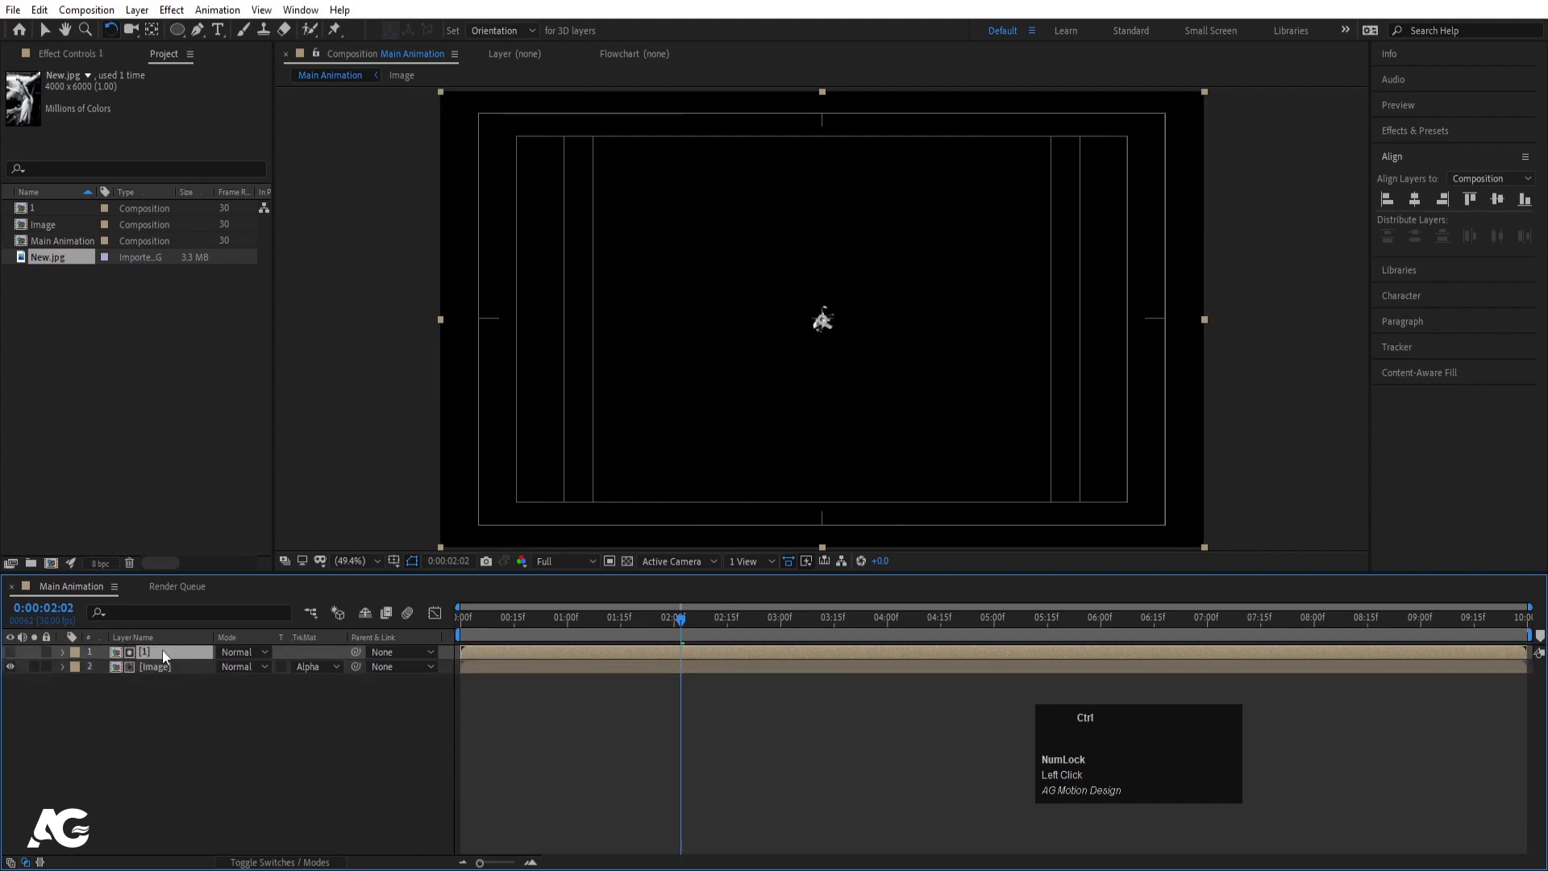
{"action": "key", "text": "ctrl+d"}
{"action": "left_click_drag", "start_coordinate": [162, 650], "coordinate": [171, 709]}
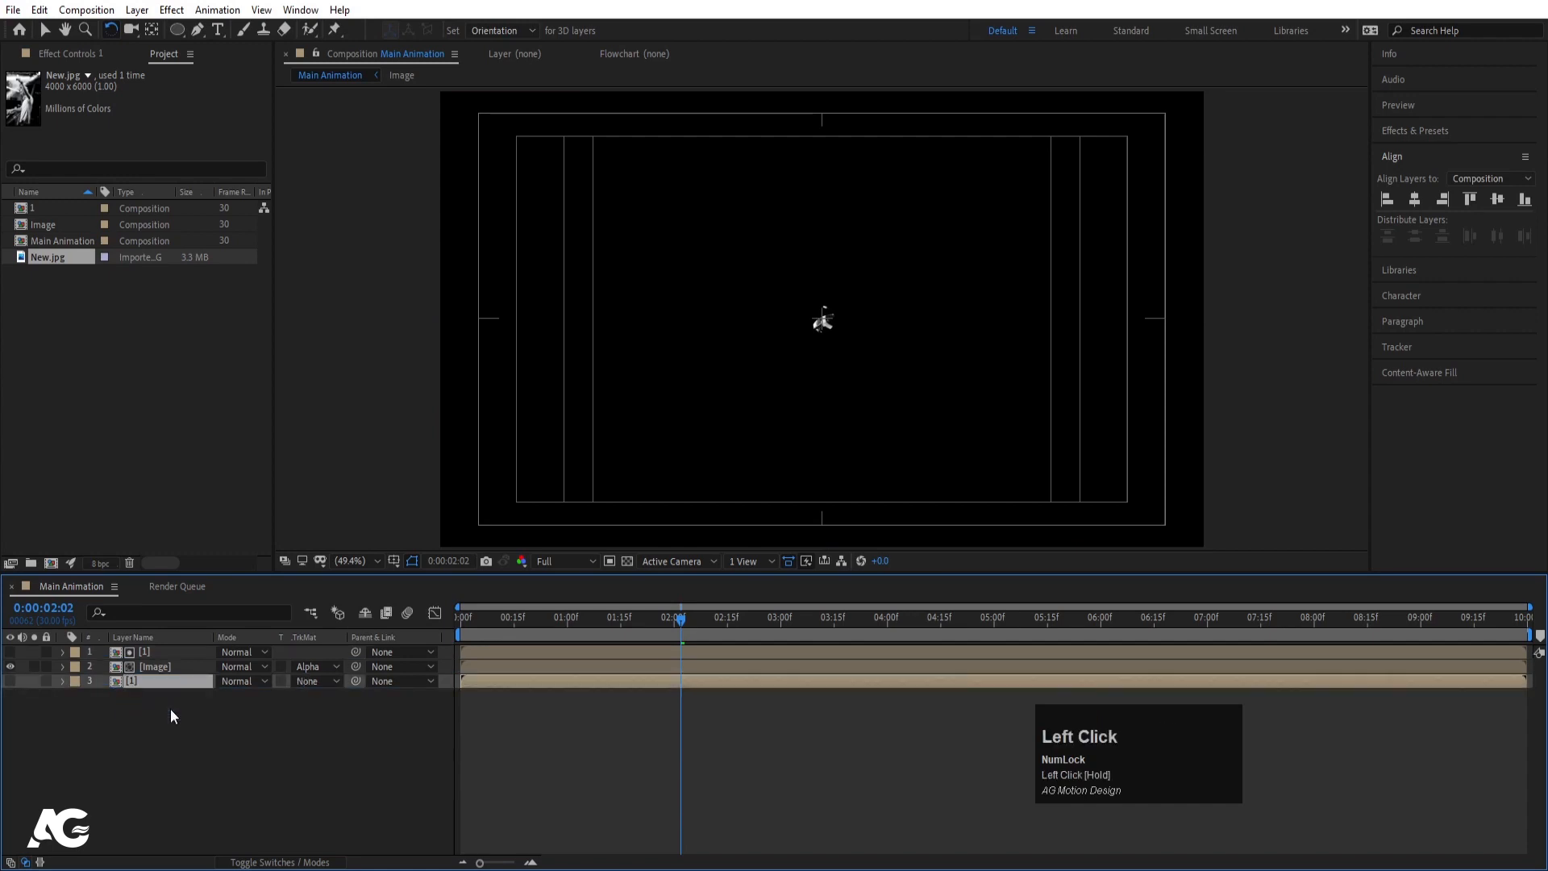
{"action": "left_click", "coordinate": [10, 680]}
{"action": "key", "text": "space"}
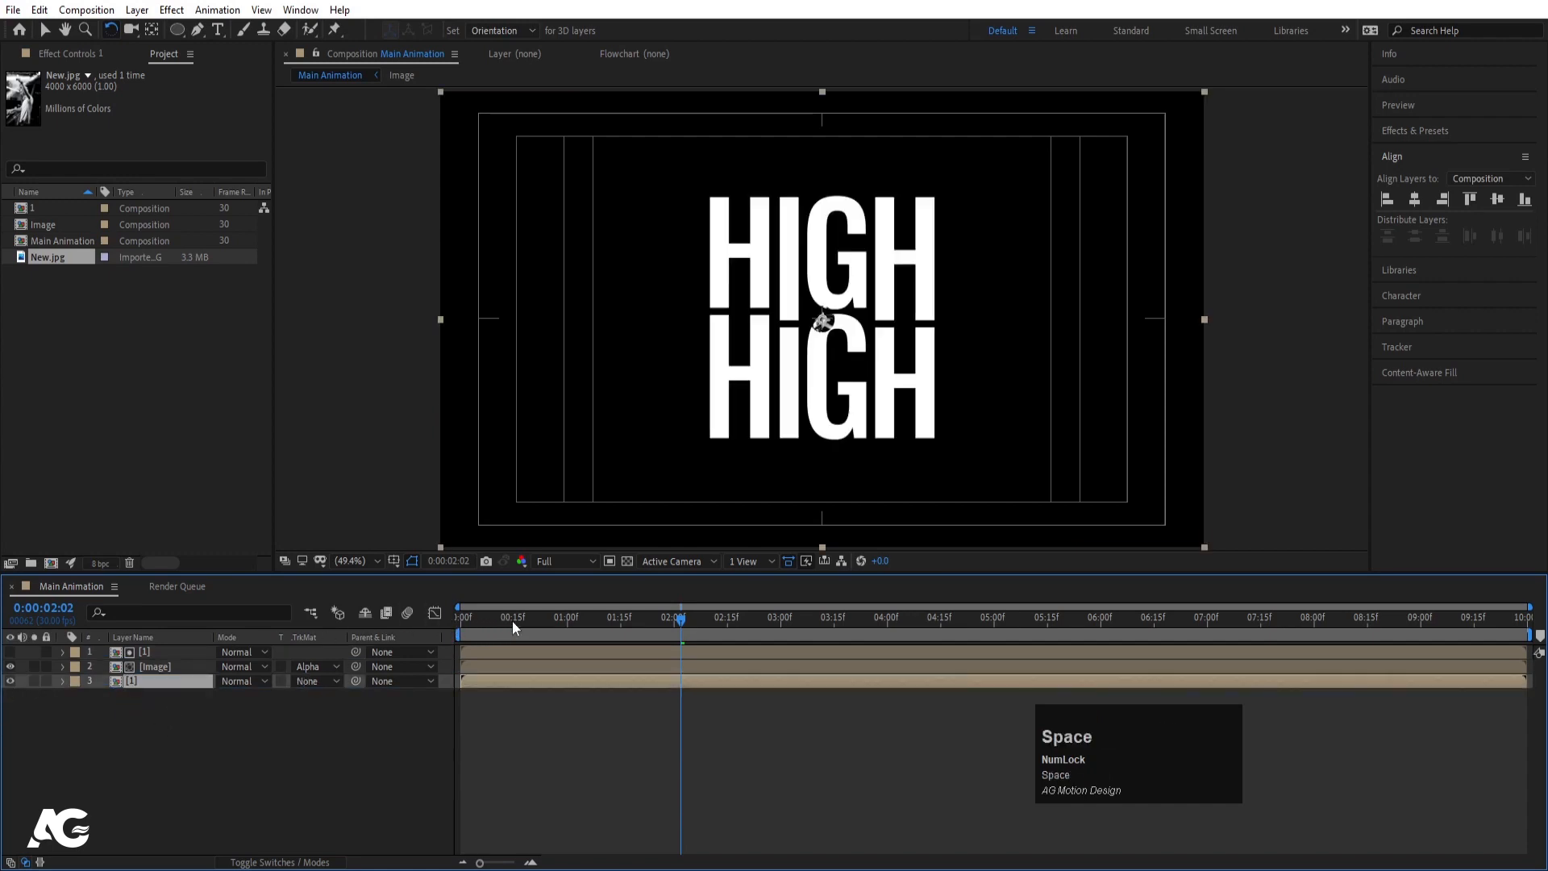
{"action": "left_click_drag", "start_coordinate": [624, 621], "coordinate": [411, 620]}
{"action": "key", "text": "space"}
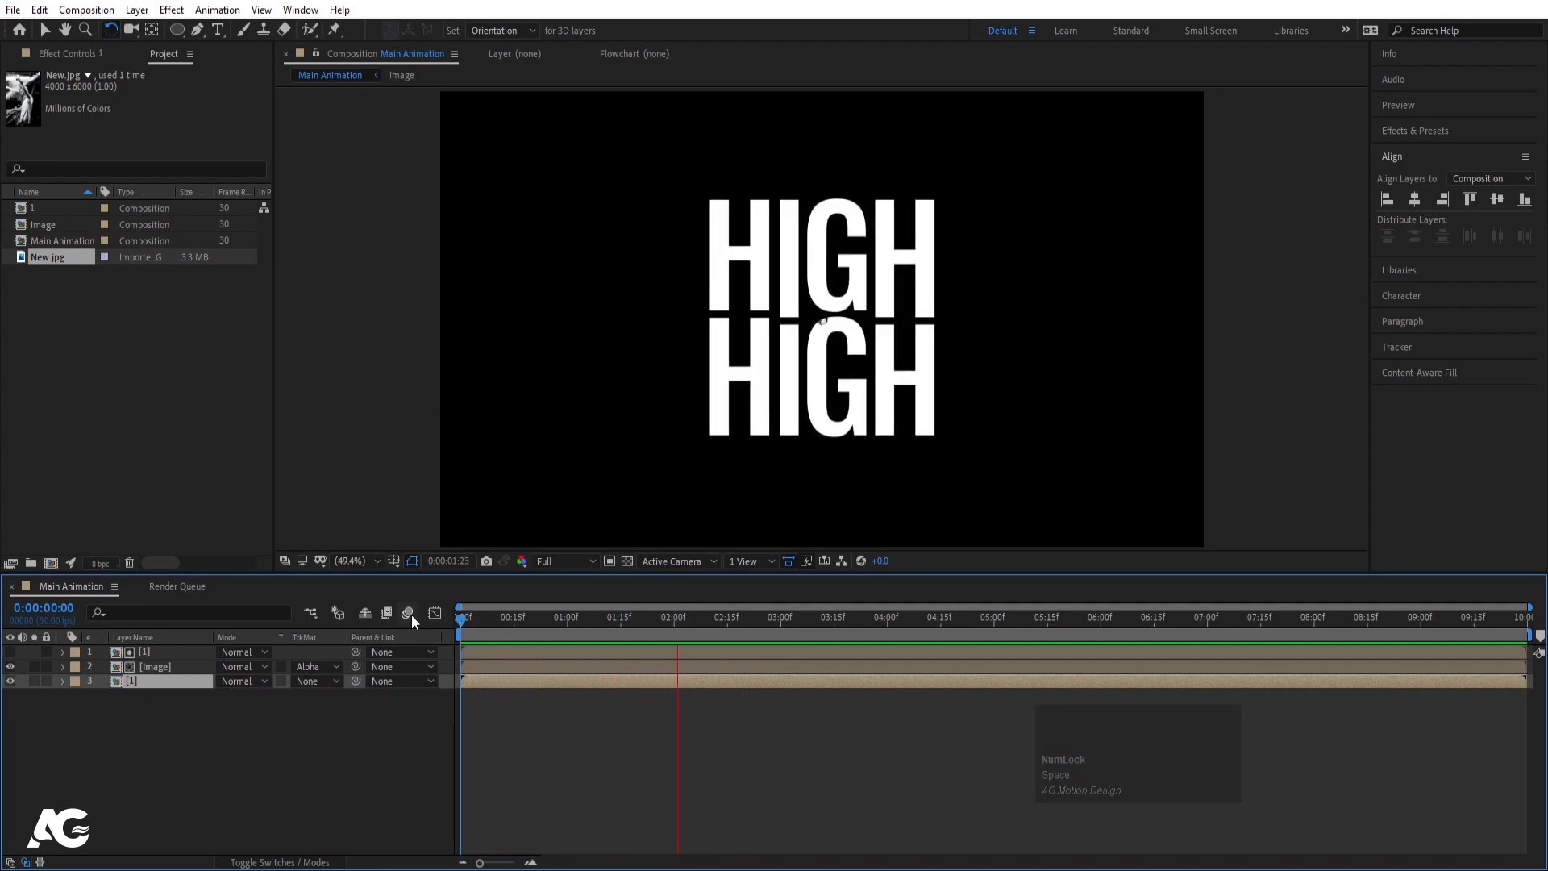
{"action": "key", "text": "space"}
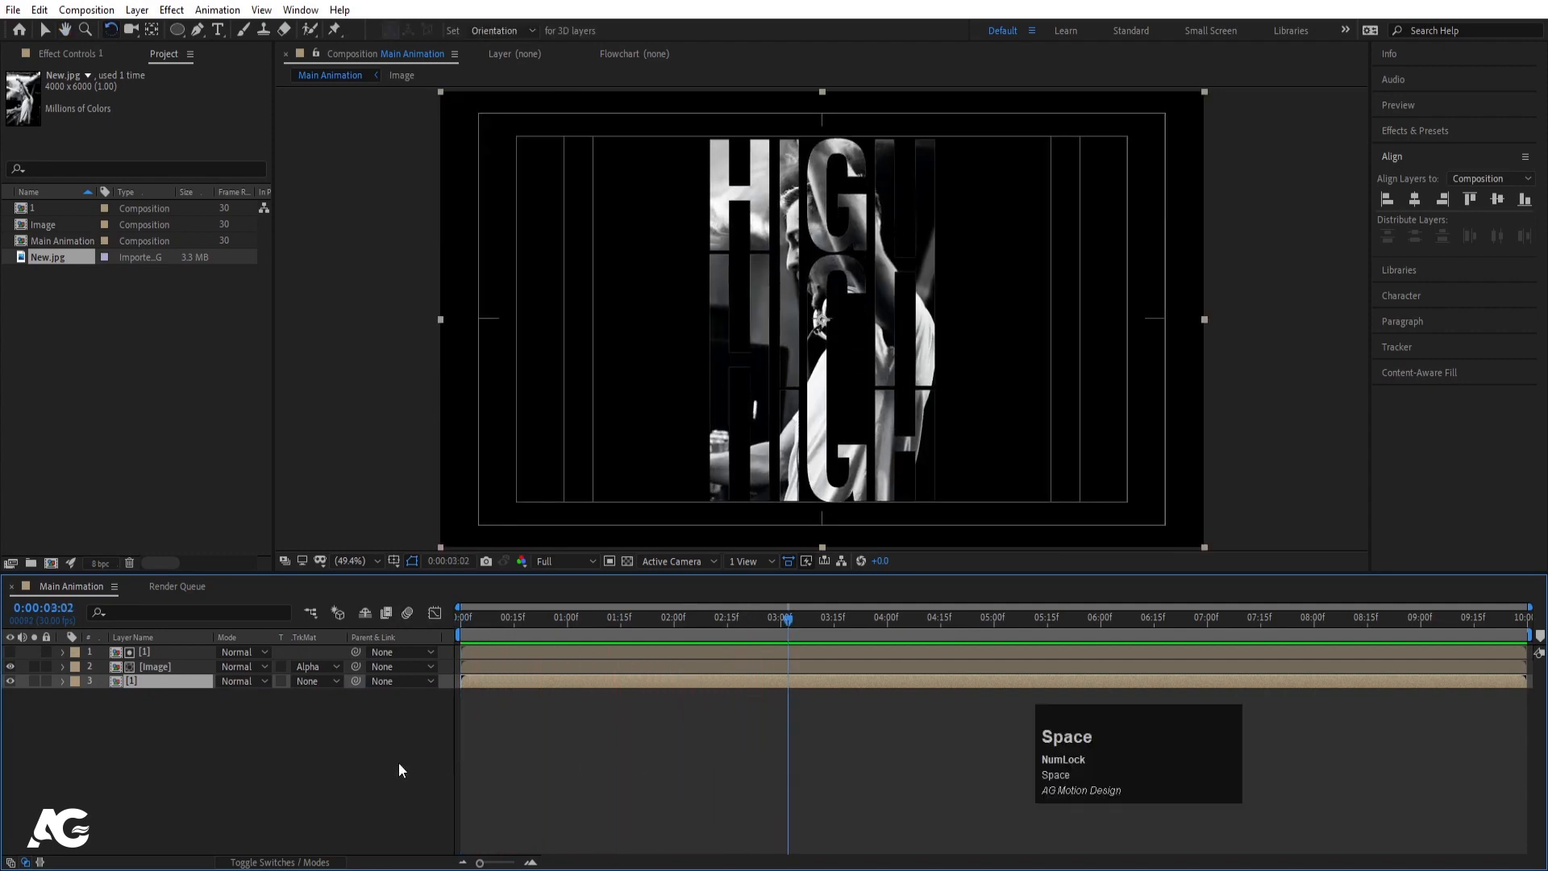
Duplicate the bottom layer 1 and place the copy at the top of the layer stack.
{"action": "left_click", "coordinate": [381, 774]}
{"action": "scroll", "coordinate": [808, 373], "scroll_direction": "up", "scroll_amount": 1}
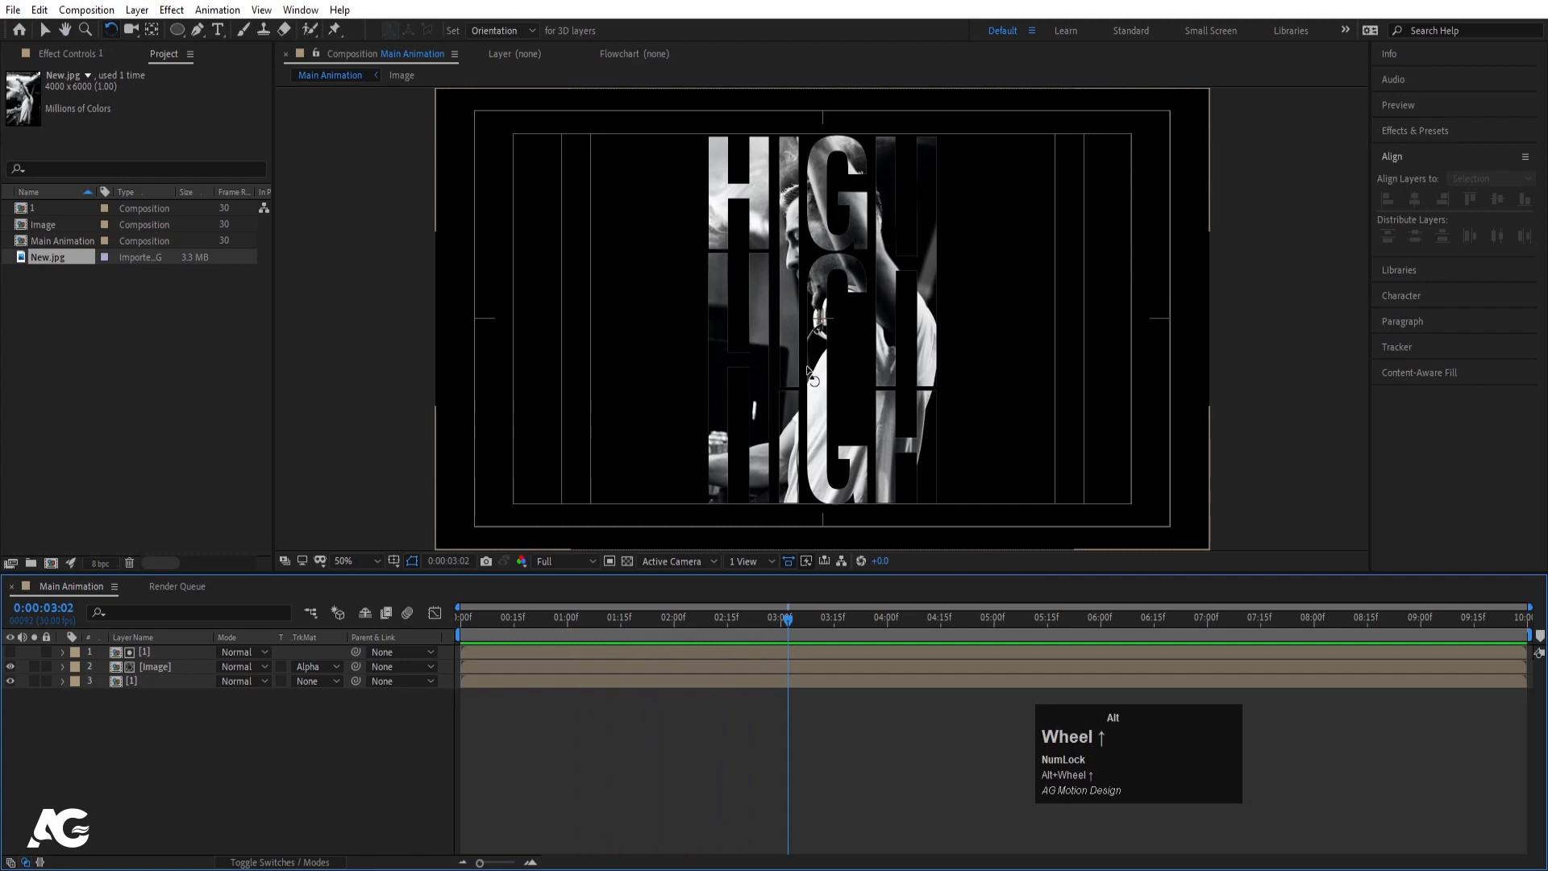
{"action": "scroll", "coordinate": [809, 373], "scroll_direction": "up", "scroll_amount": 2}
{"action": "scroll", "coordinate": [662, 369], "scroll_direction": "down", "scroll_amount": 1}
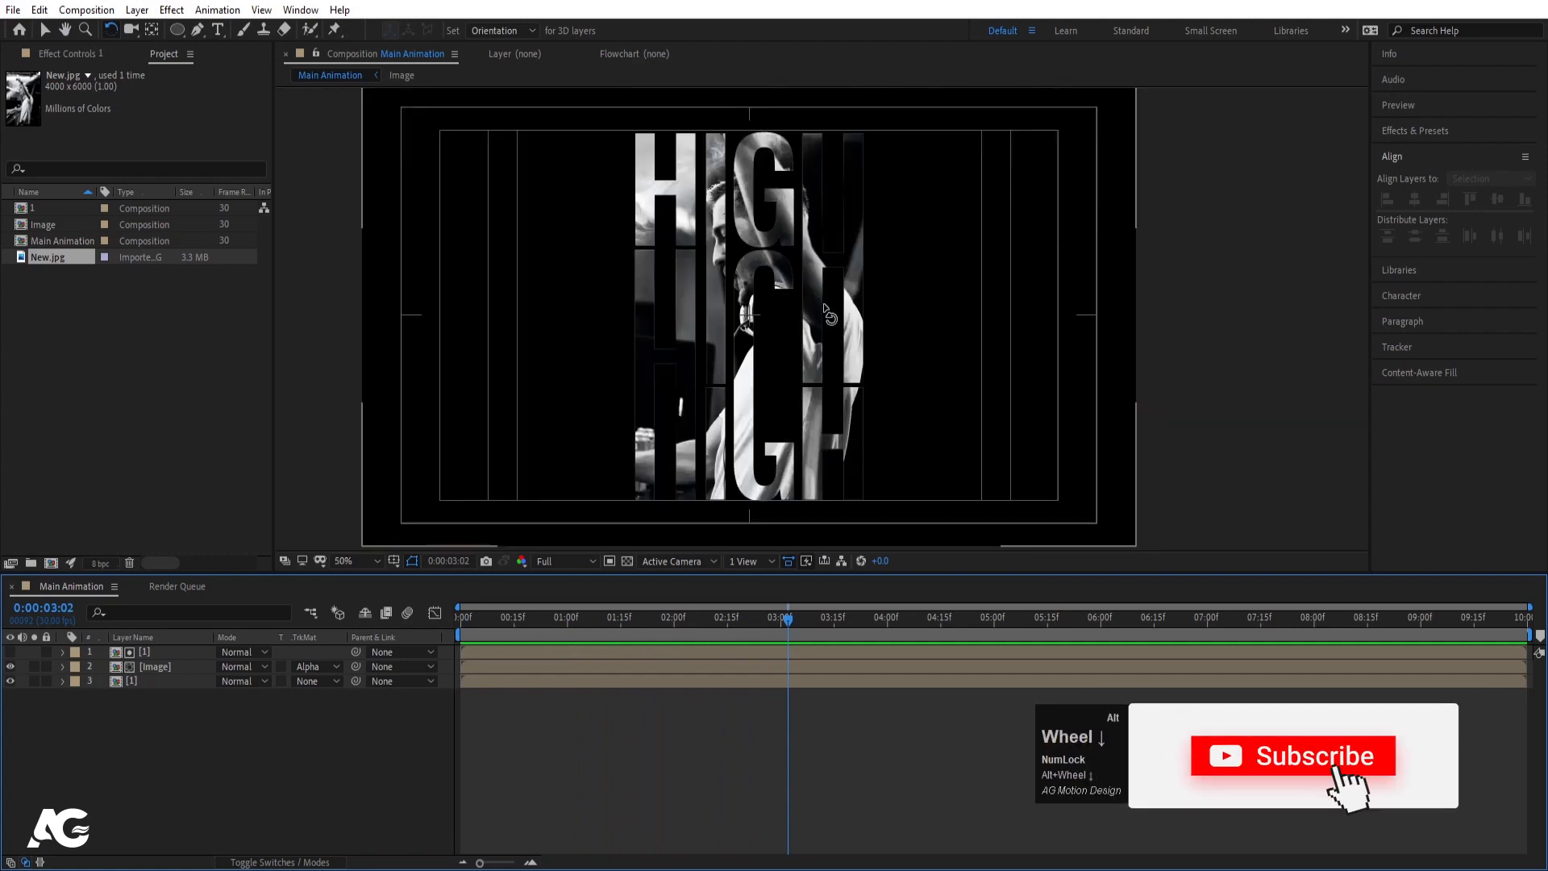
{"action": "scroll", "coordinate": [825, 306], "scroll_direction": "down", "scroll_amount": 2}
{"action": "scroll", "coordinate": [782, 353], "scroll_direction": "up", "scroll_amount": 2}
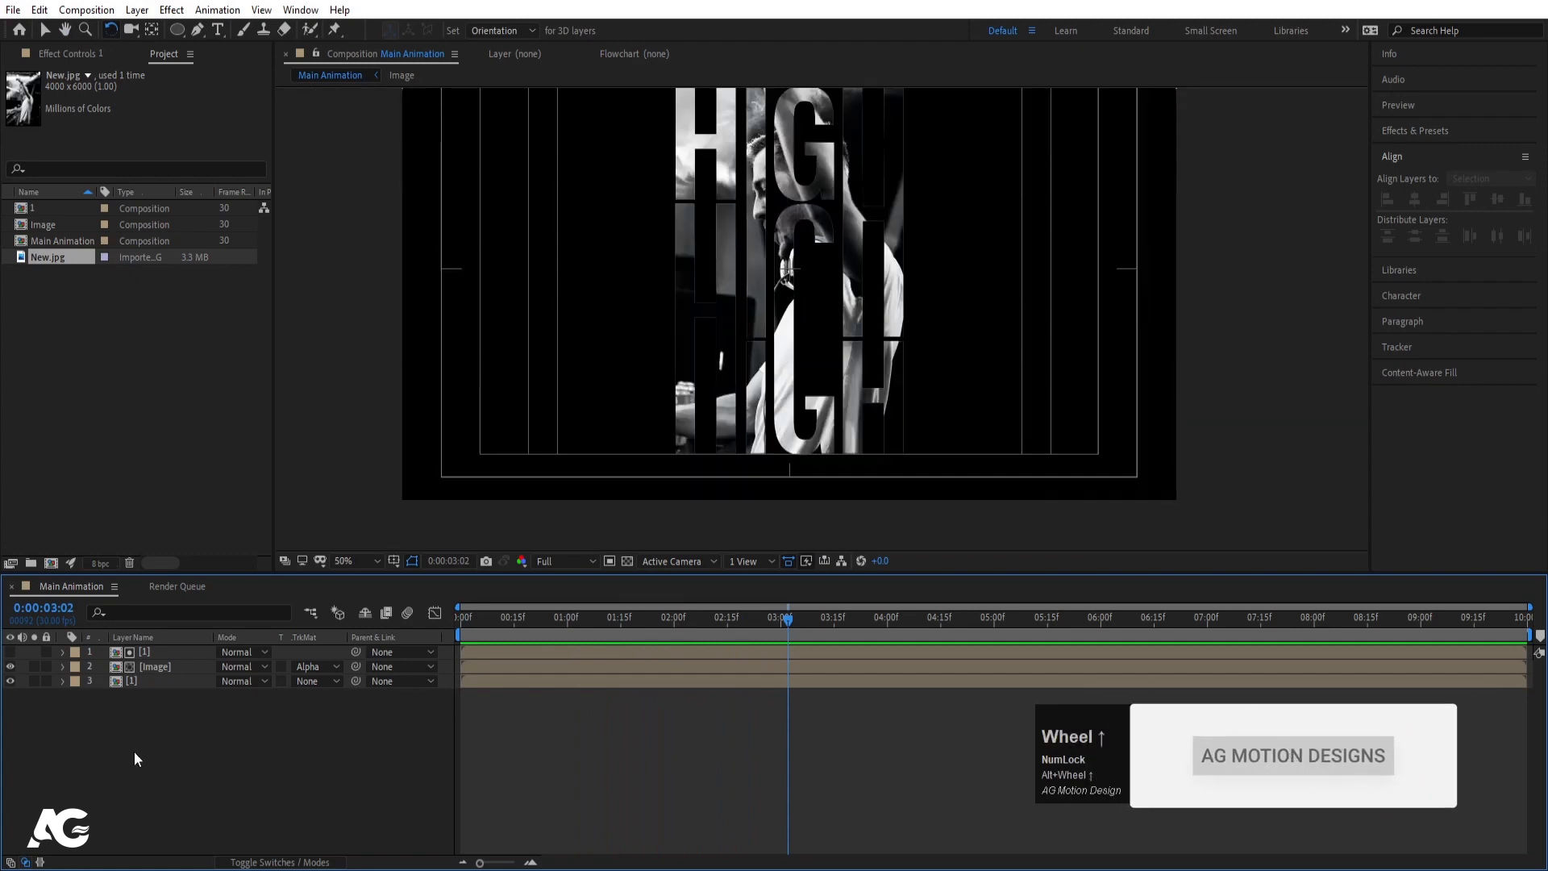
{"action": "left_click", "coordinate": [197, 720]}
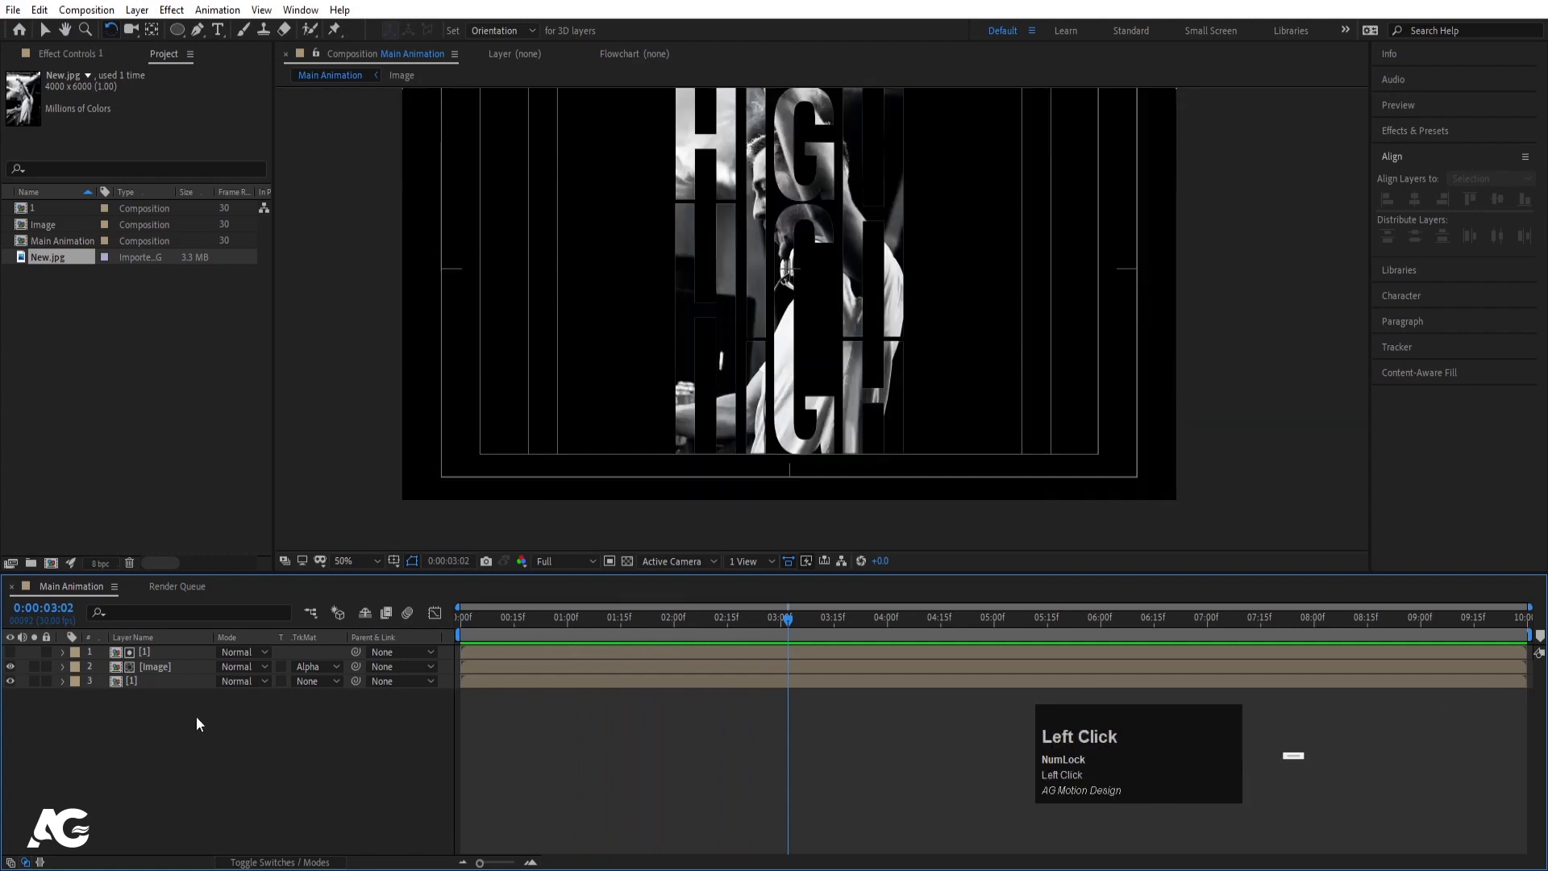
{"action": "left_click", "coordinate": [144, 682]}
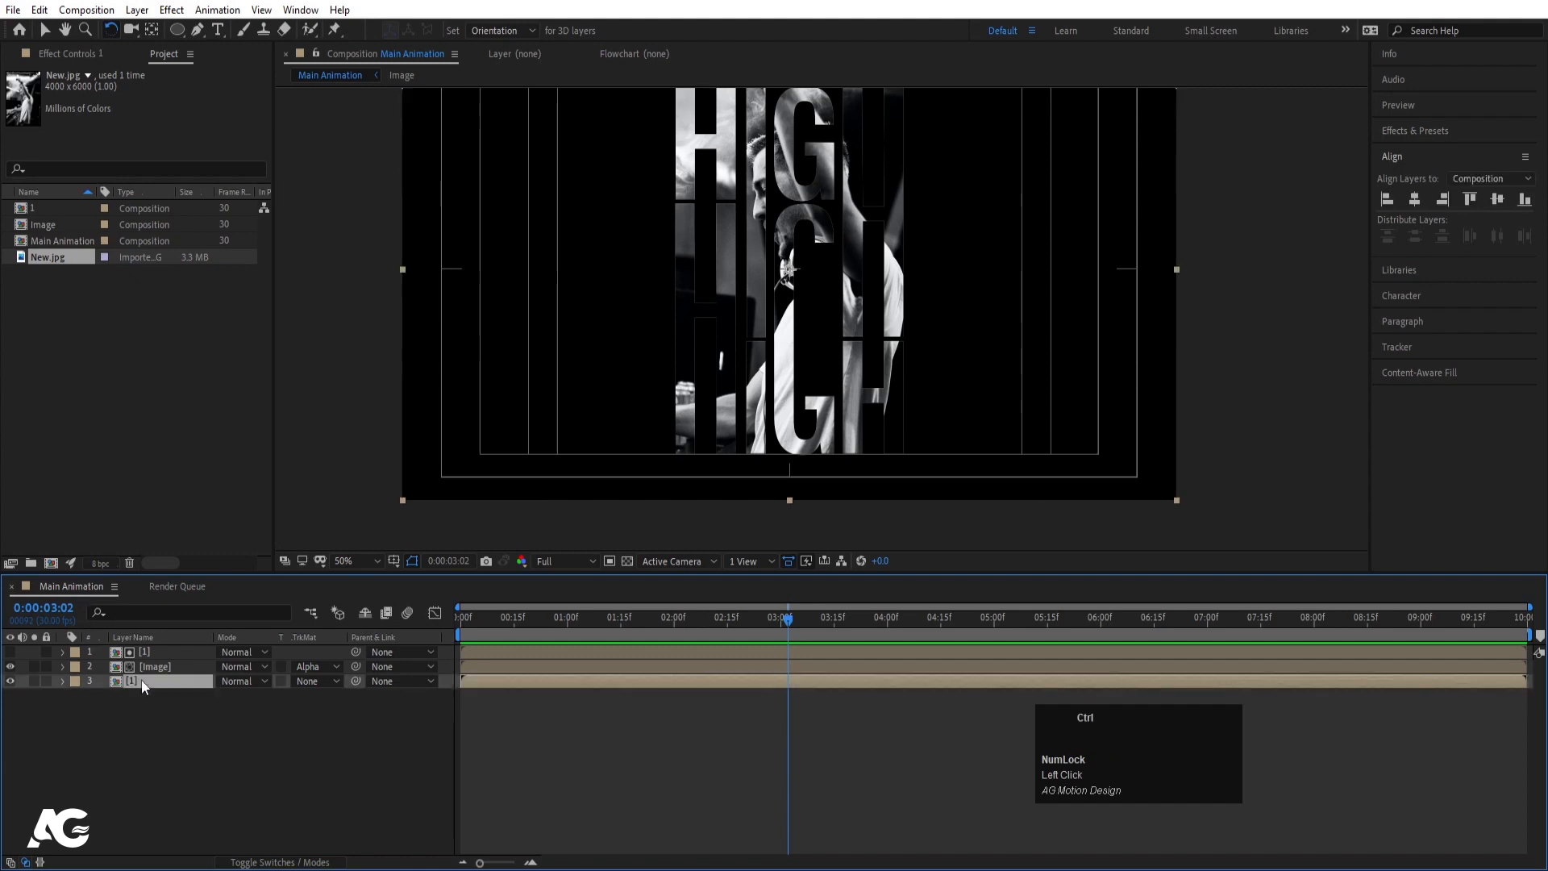
{"action": "key", "text": "ctrl+d"}
{"action": "left_click_drag", "start_coordinate": [141, 679], "coordinate": [148, 650]}
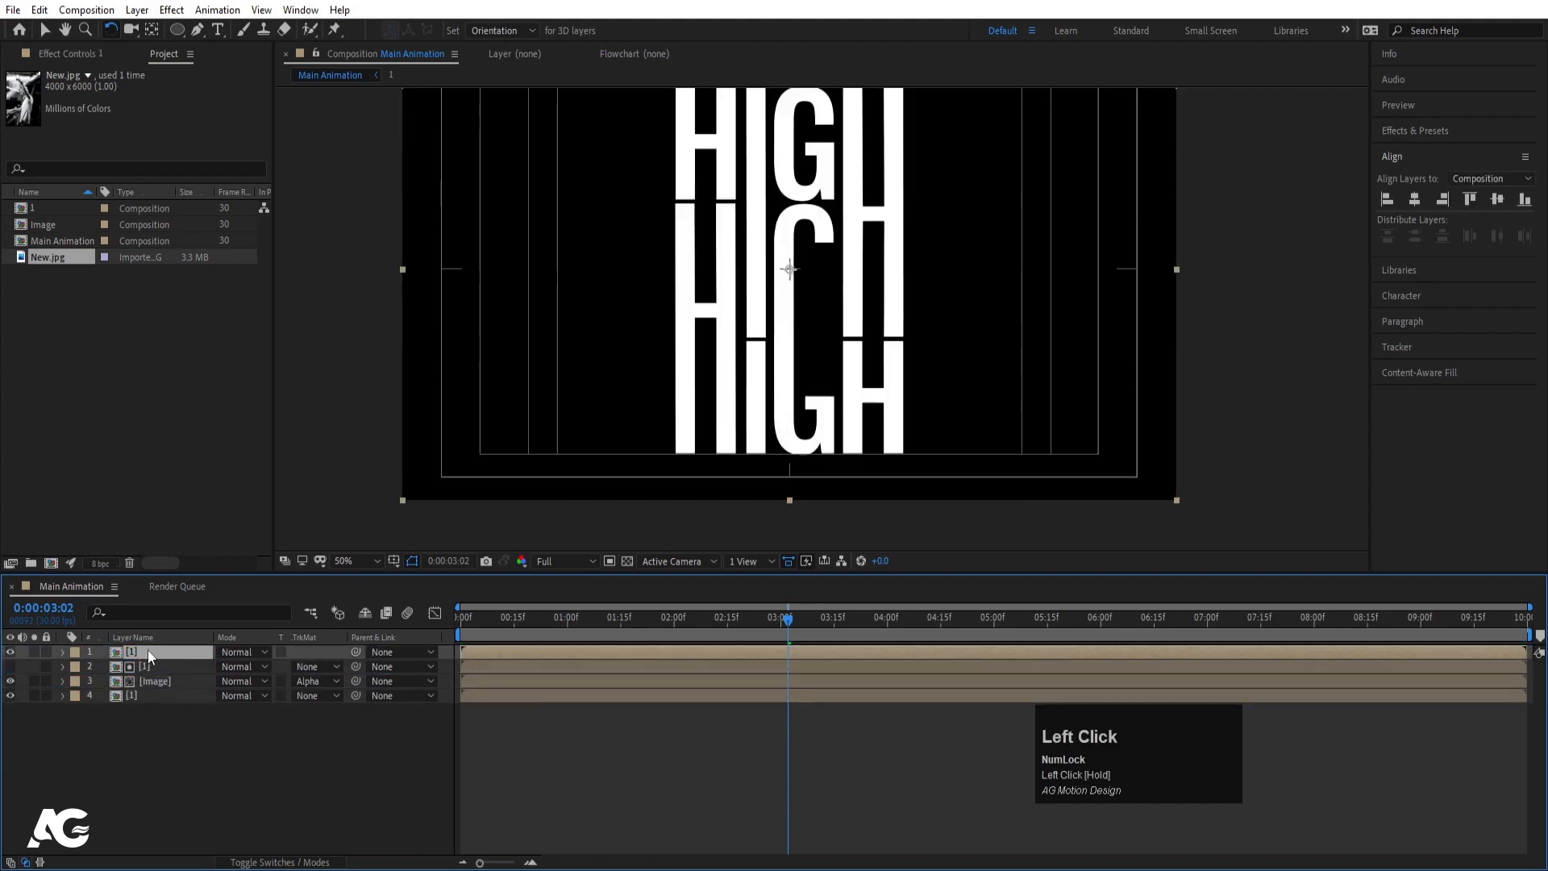
{"action": "left_click", "coordinate": [357, 561]}
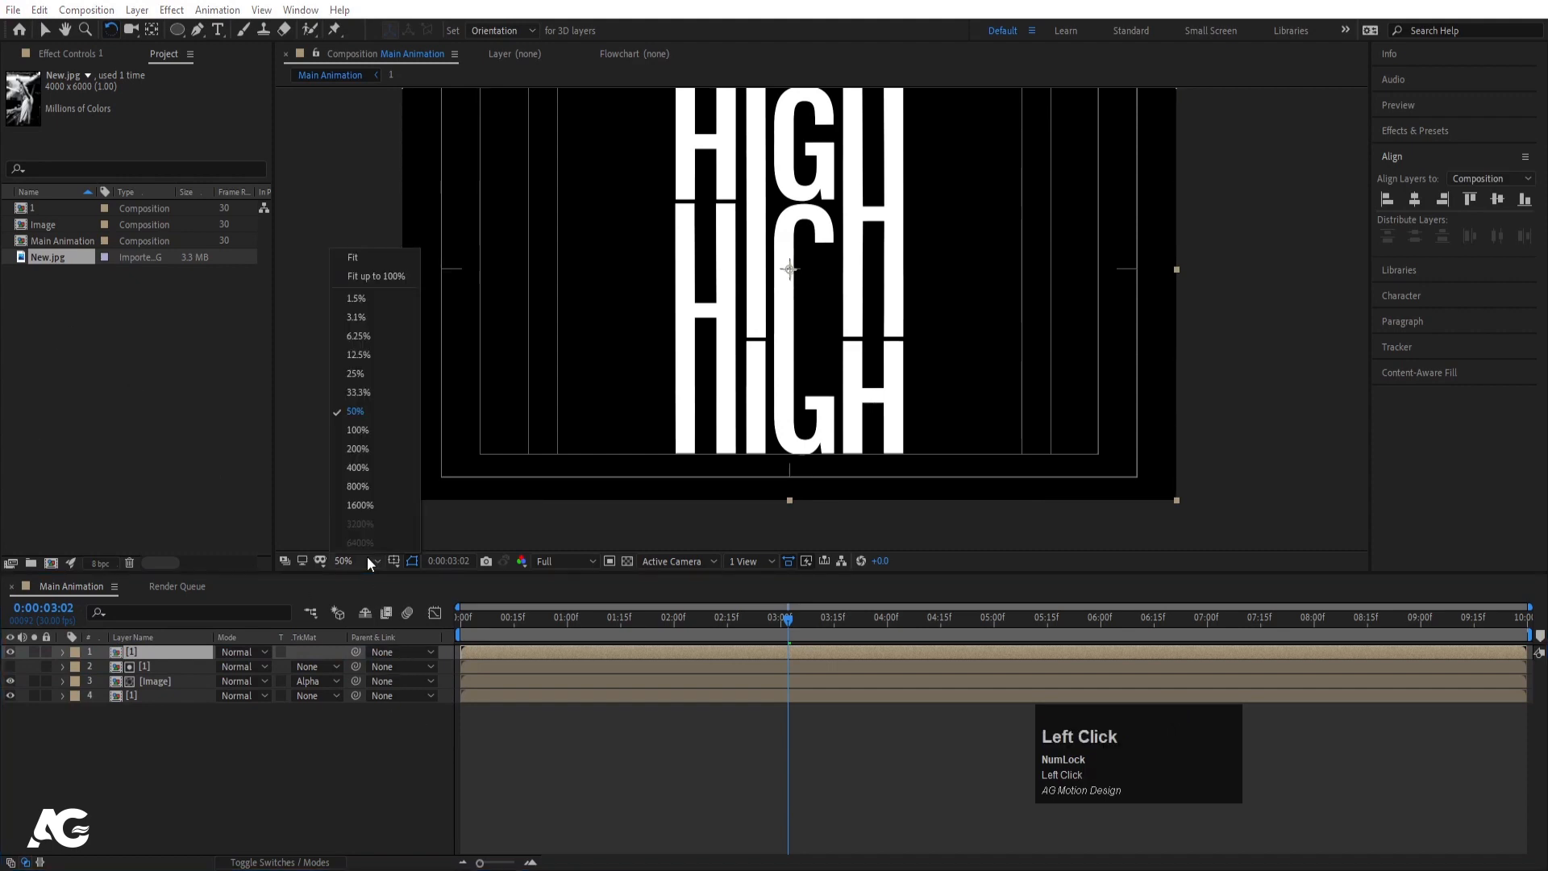
{"action": "left_click", "coordinate": [355, 258]}
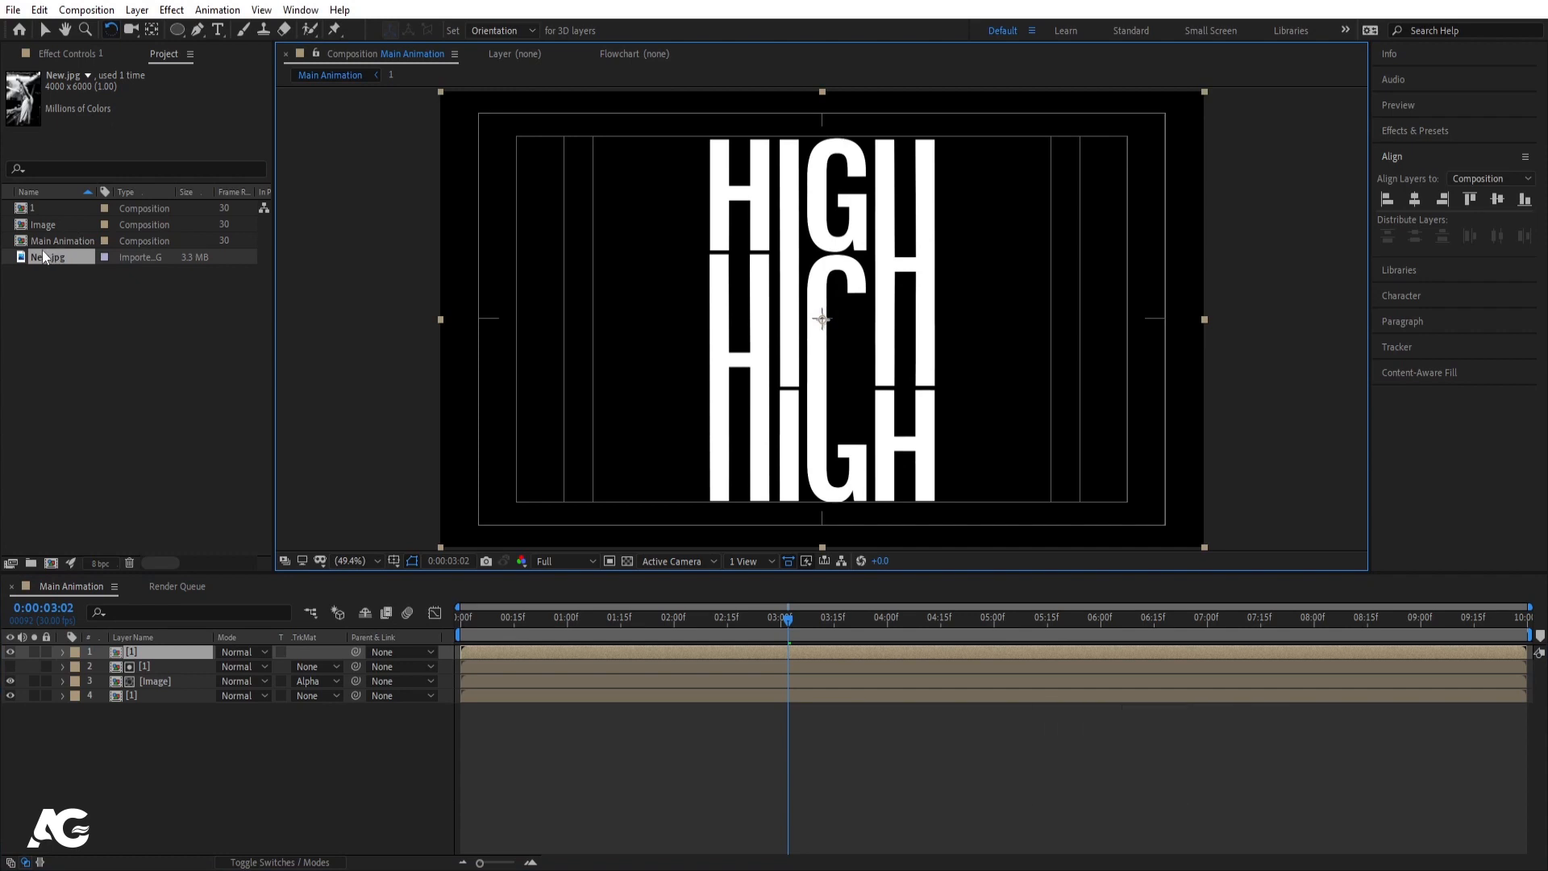
Duplicate composition 1 in the project and replace the top layer of Main Animation with the copy.
{"action": "left_click", "coordinate": [39, 209]}
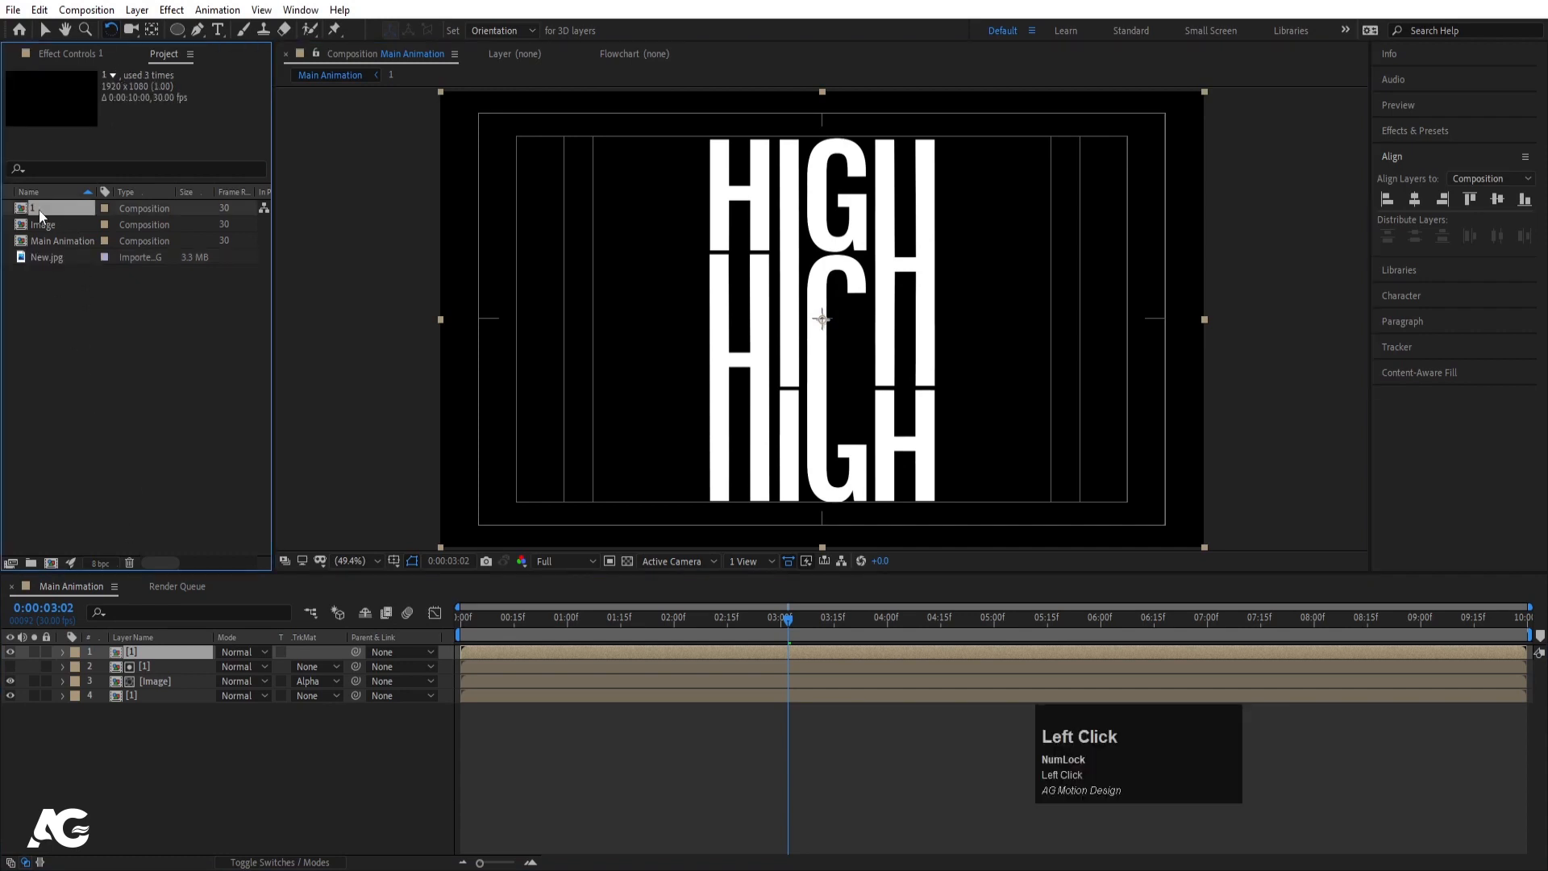
{"action": "key", "text": "ctrl+d"}
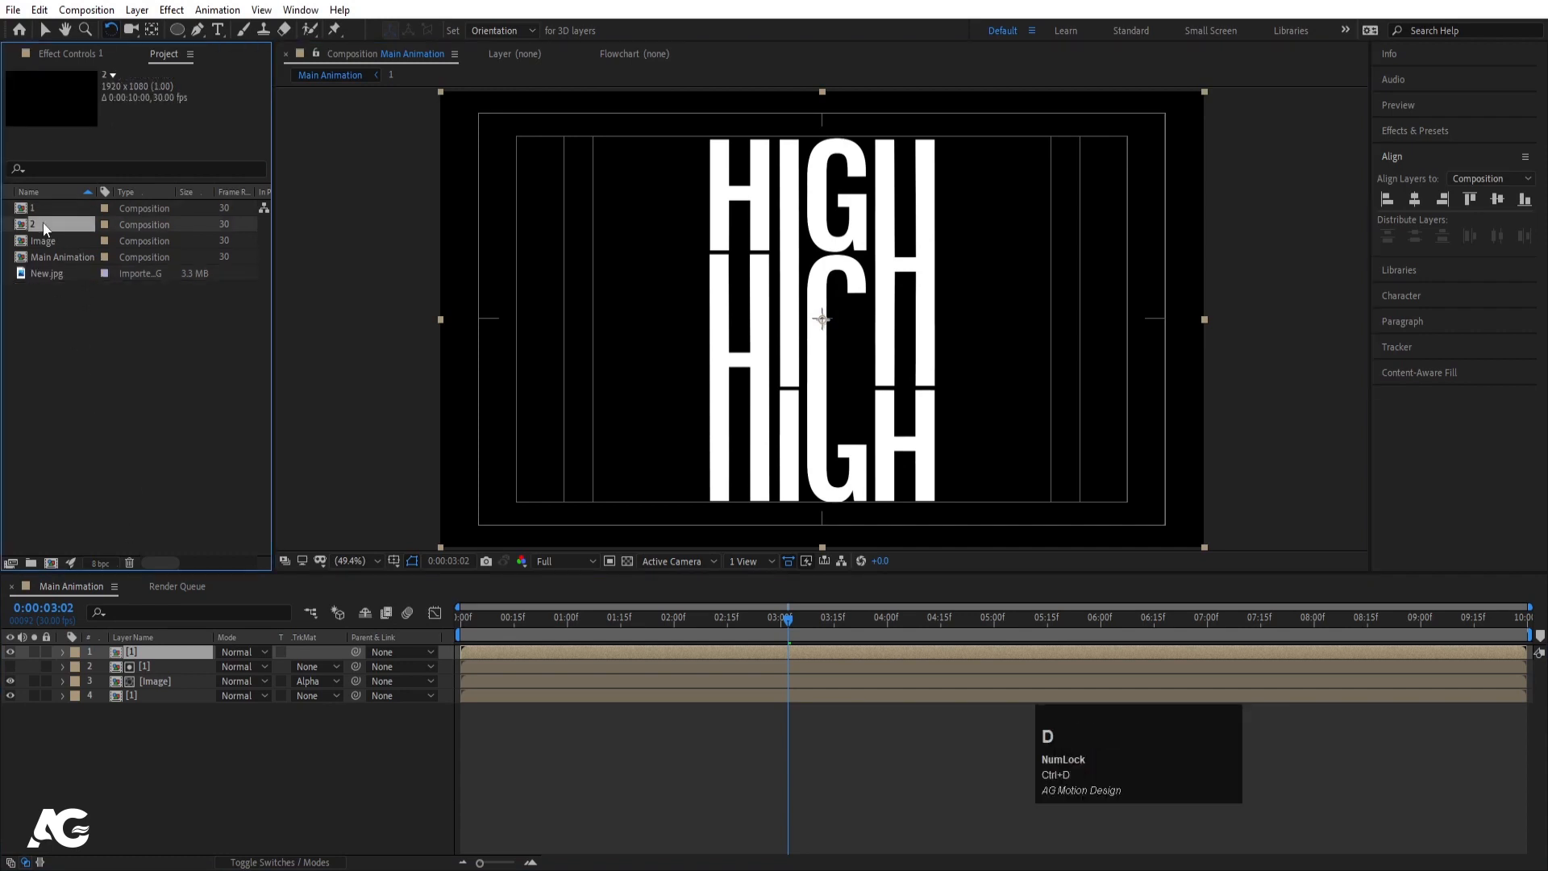
{"action": "left_click_drag", "start_coordinate": [40, 221], "coordinate": [134, 492]}
{"action": "left_click_drag", "start_coordinate": [167, 642], "coordinate": [185, 659]}
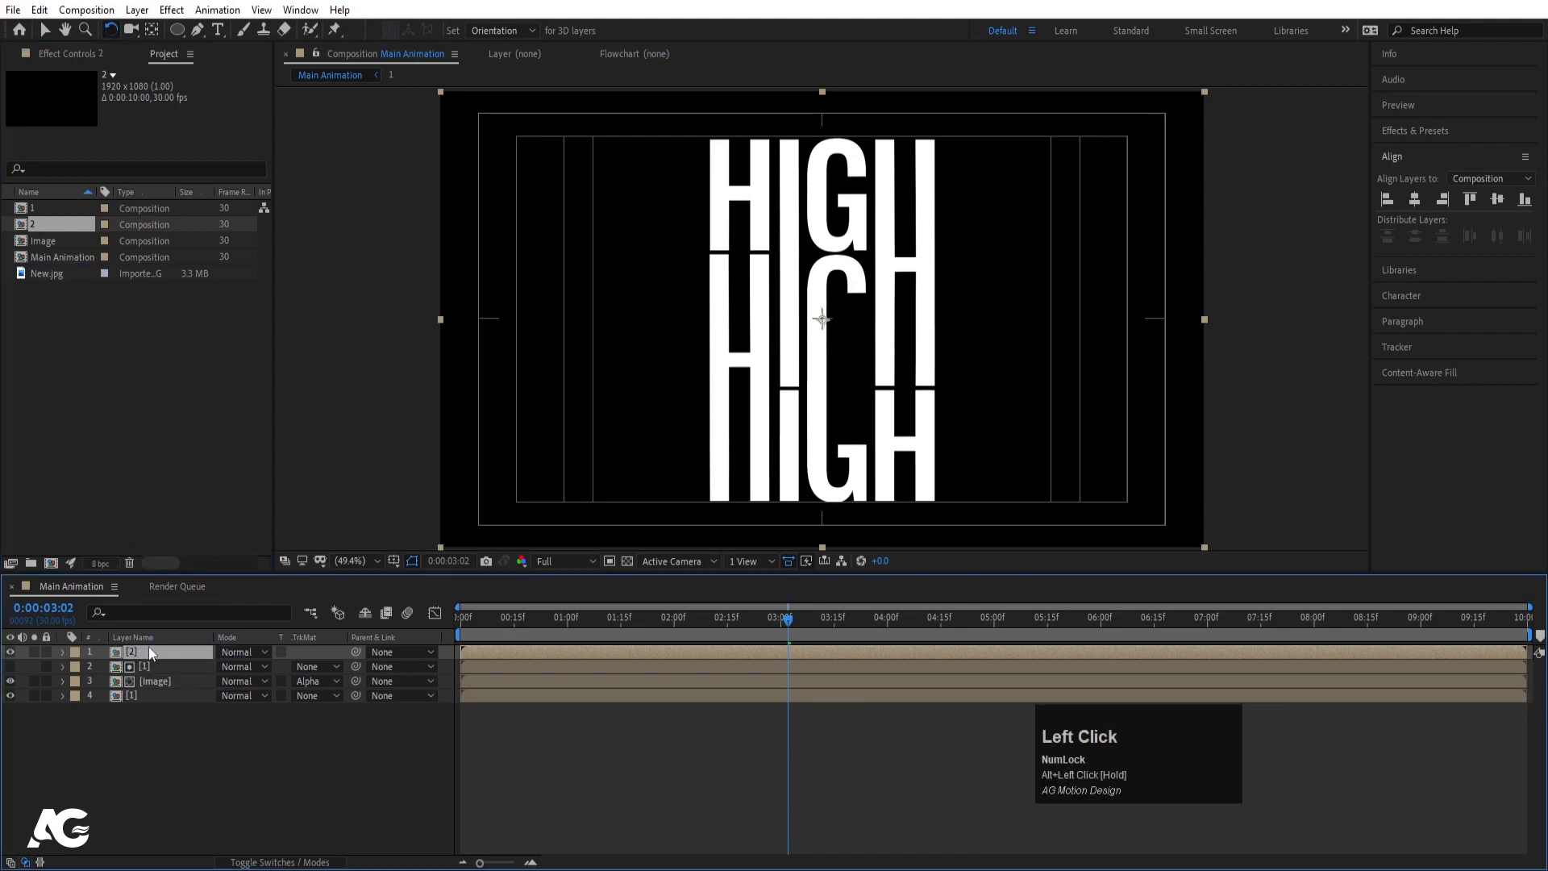
In composition 2, set the fill of HIGH 4 Outlines and HIGH 3 Outlines to None.
{"action": "double_click", "coordinate": [145, 650]}
{"action": "left_click", "coordinate": [150, 651]}
{"action": "left_click", "coordinate": [164, 666], "text": "shift"}
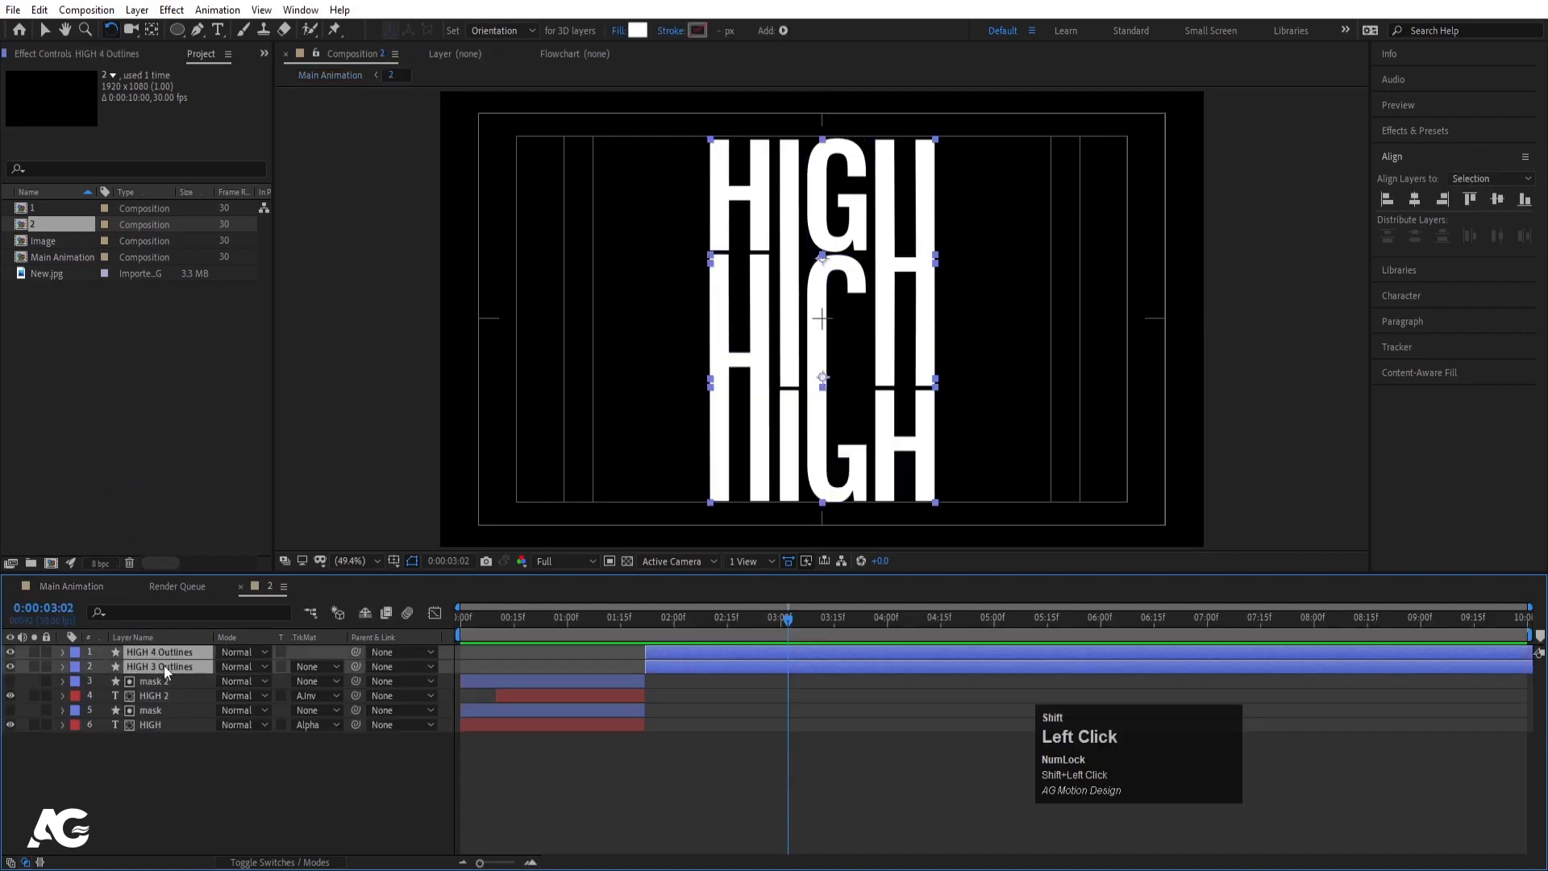
{"action": "left_click", "coordinate": [620, 30]}
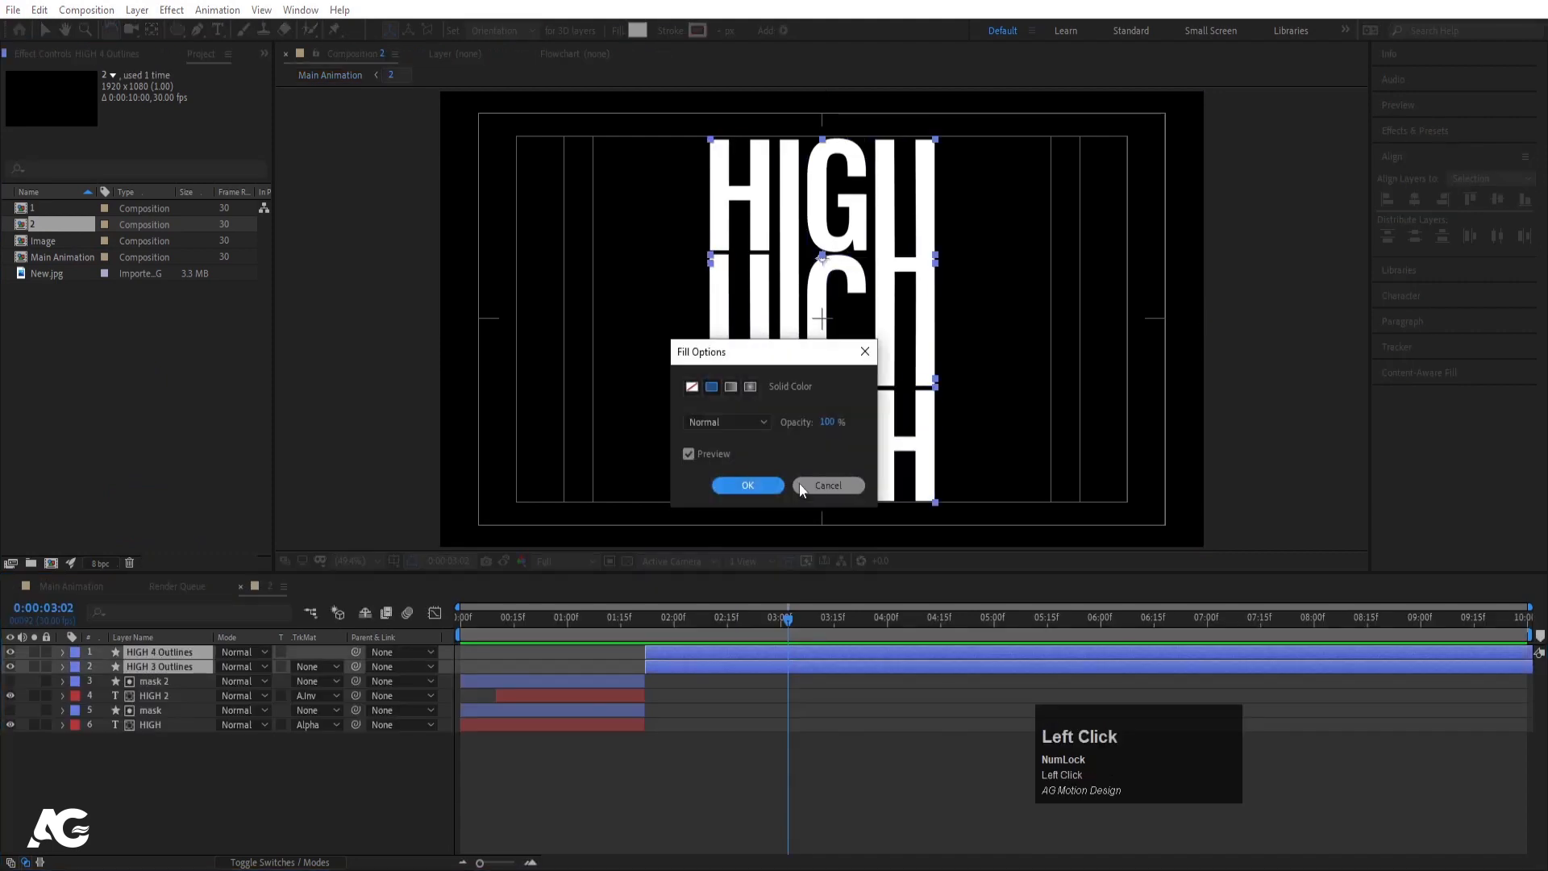
{"action": "left_click", "coordinate": [692, 387]}
{"action": "left_click", "coordinate": [748, 485]}
Give the two HIGH outline layers a white FFFFFF stroke with a width of 1 px.
{"action": "left_click", "coordinate": [694, 31]}
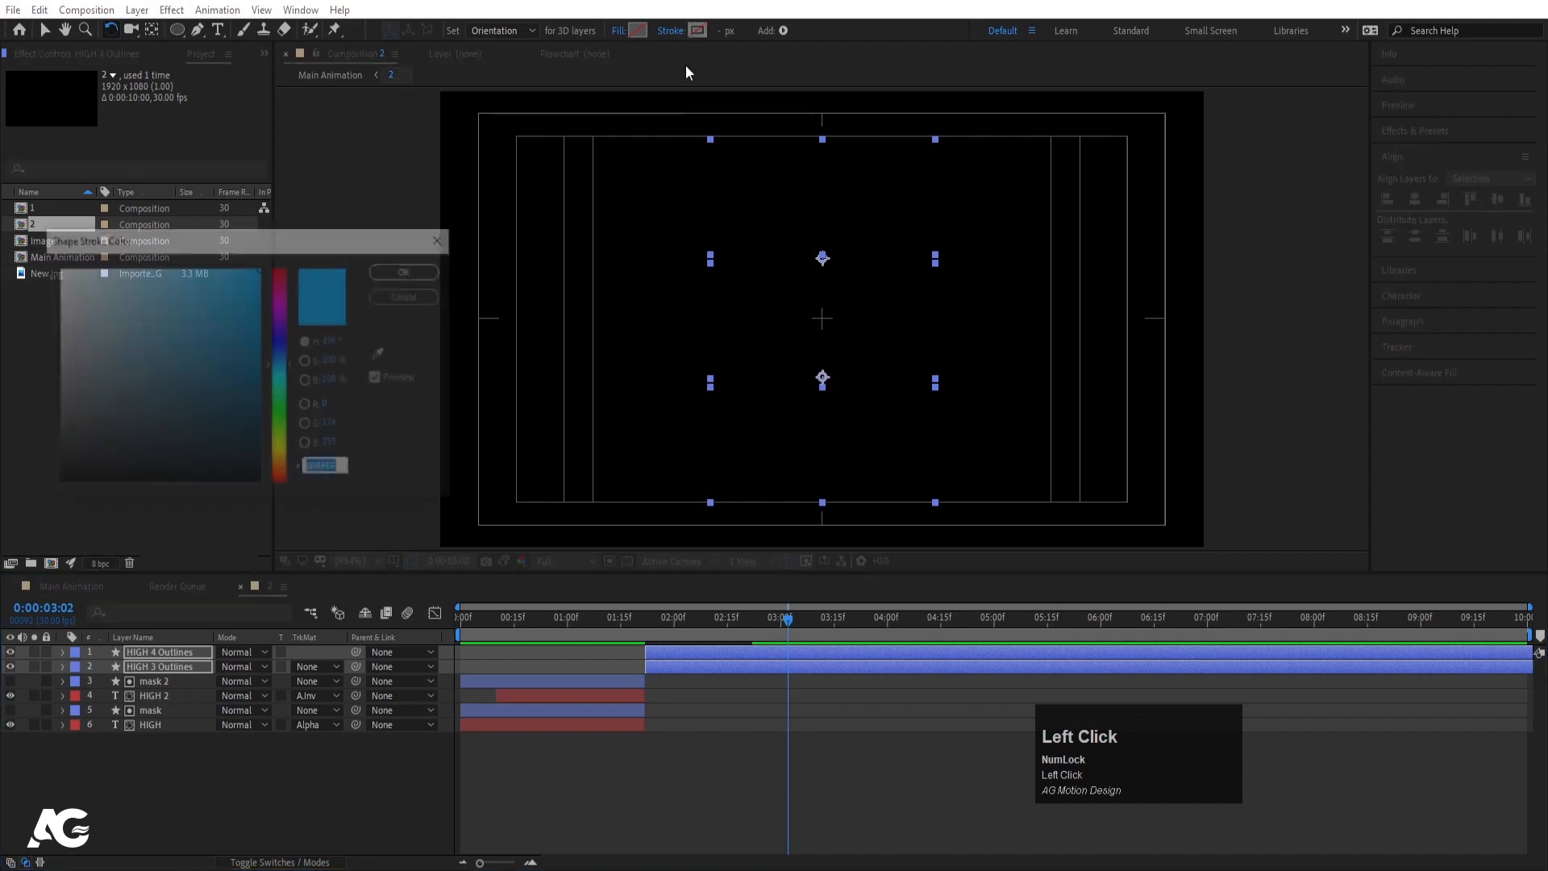
{"action": "left_click_drag", "start_coordinate": [81, 300], "coordinate": [53, 264]}
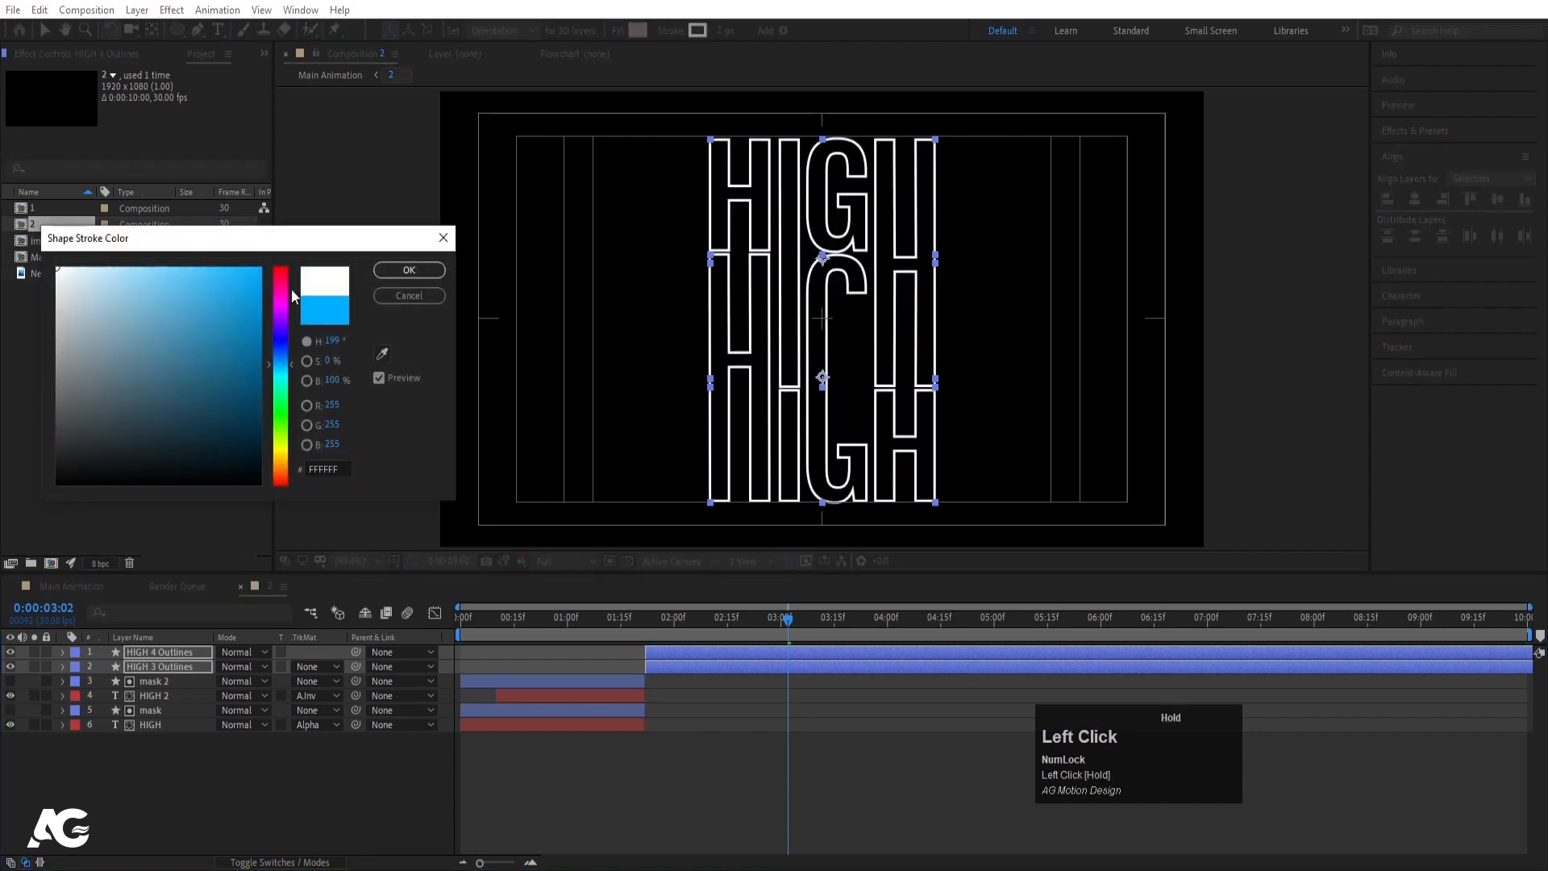
{"action": "left_click", "coordinate": [397, 277]}
{"action": "left_click", "coordinate": [727, 30]}
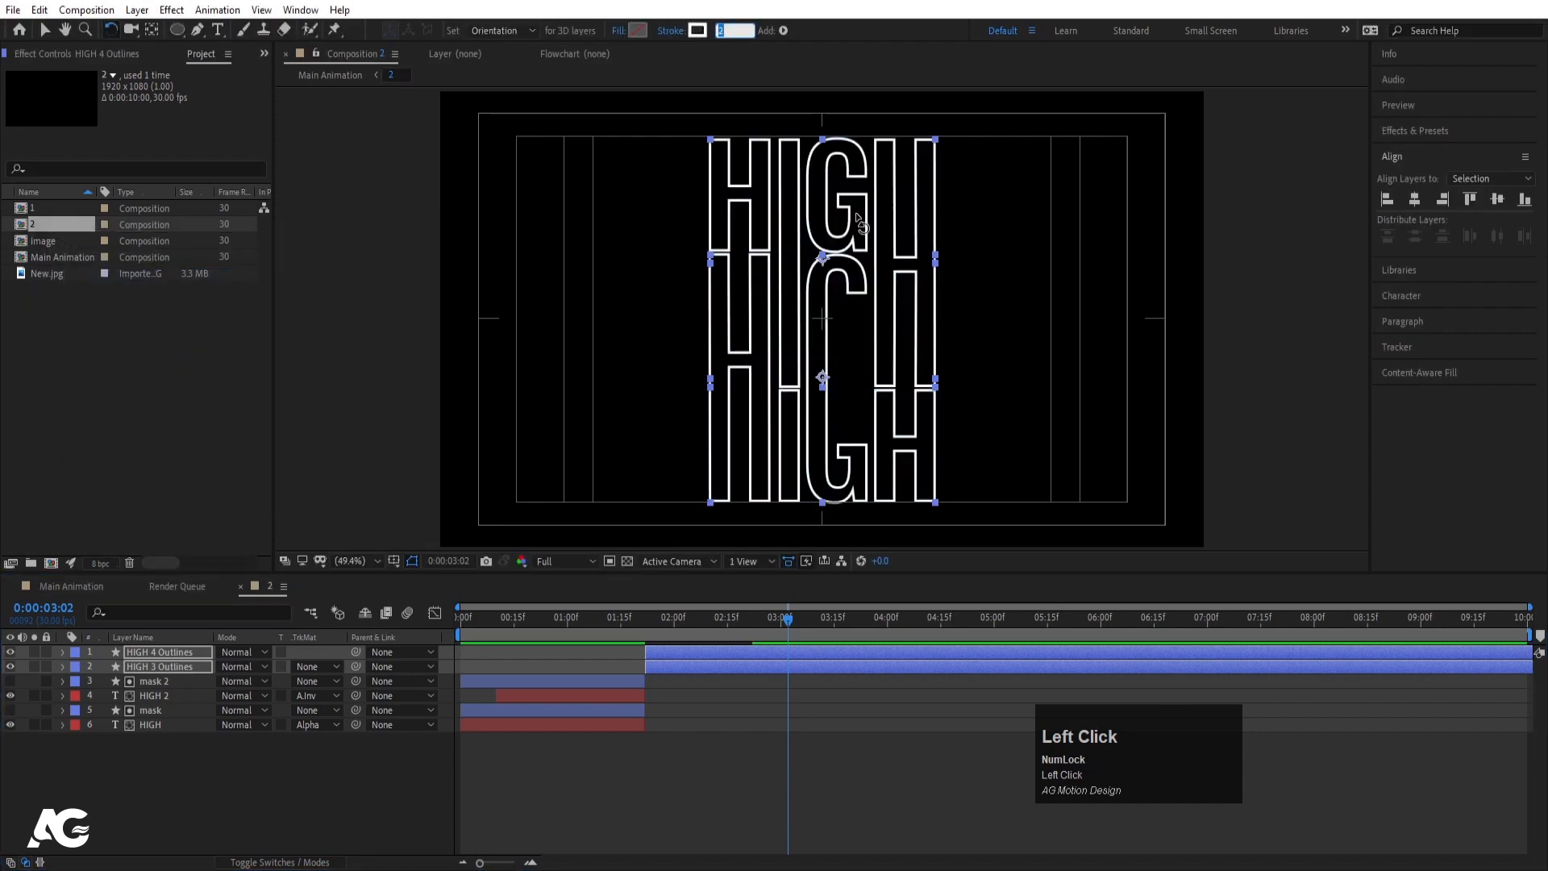
{"action": "type", "text": "1"}
{"action": "key", "text": "Return"}
{"action": "left_click", "coordinate": [207, 780]}
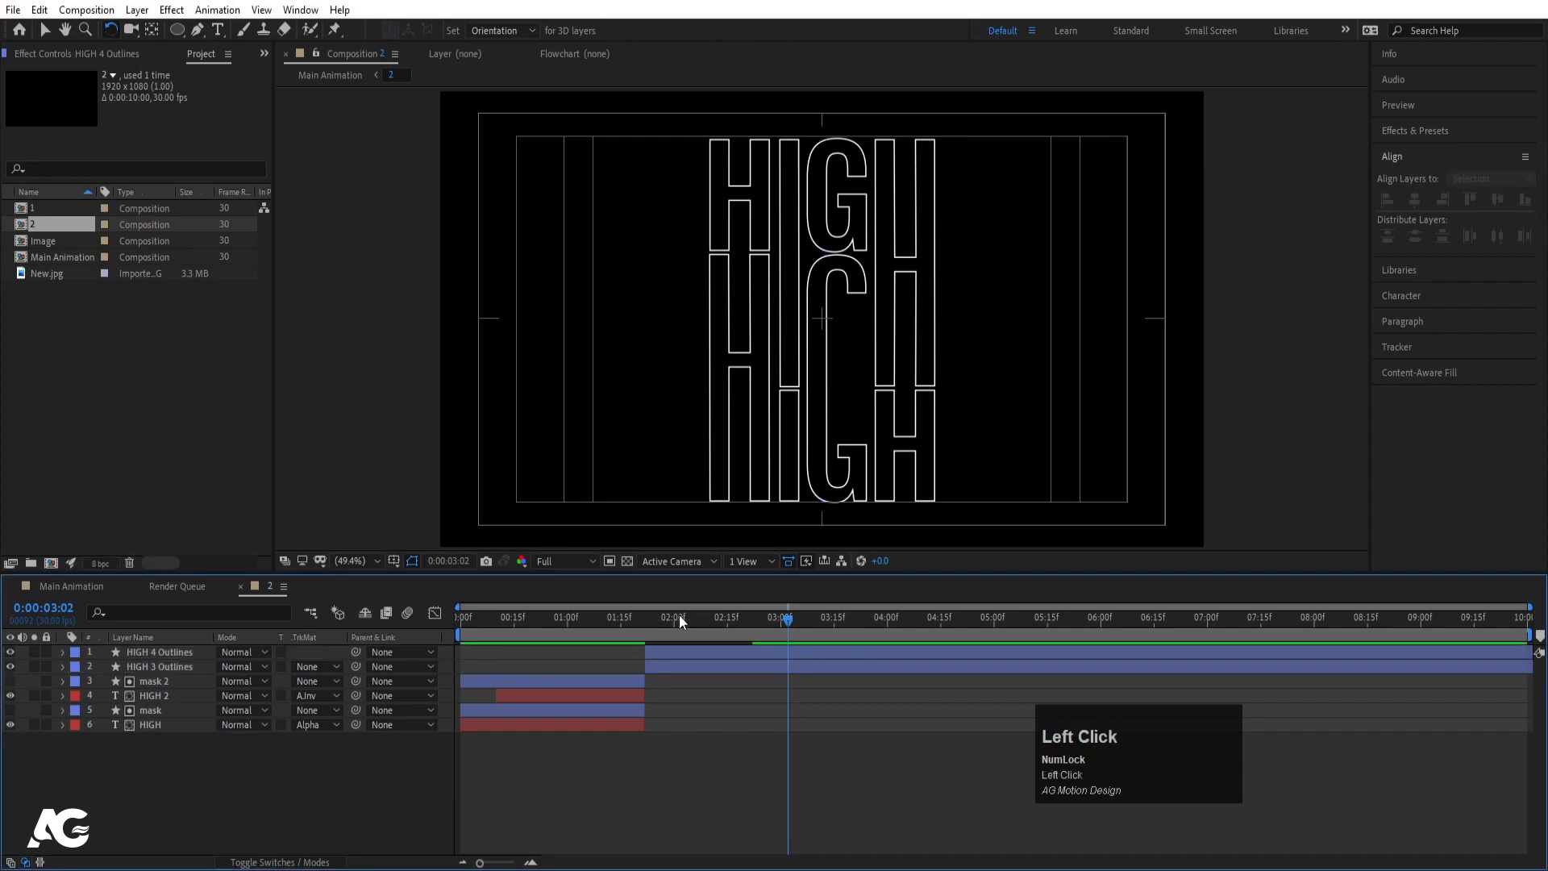
At 0:00:01:04, turn the HIGH 2 and HIGH text layers into white outlines without fill, with a 1 px stroke.
{"action": "left_click_drag", "start_coordinate": [679, 614], "coordinate": [632, 627]}
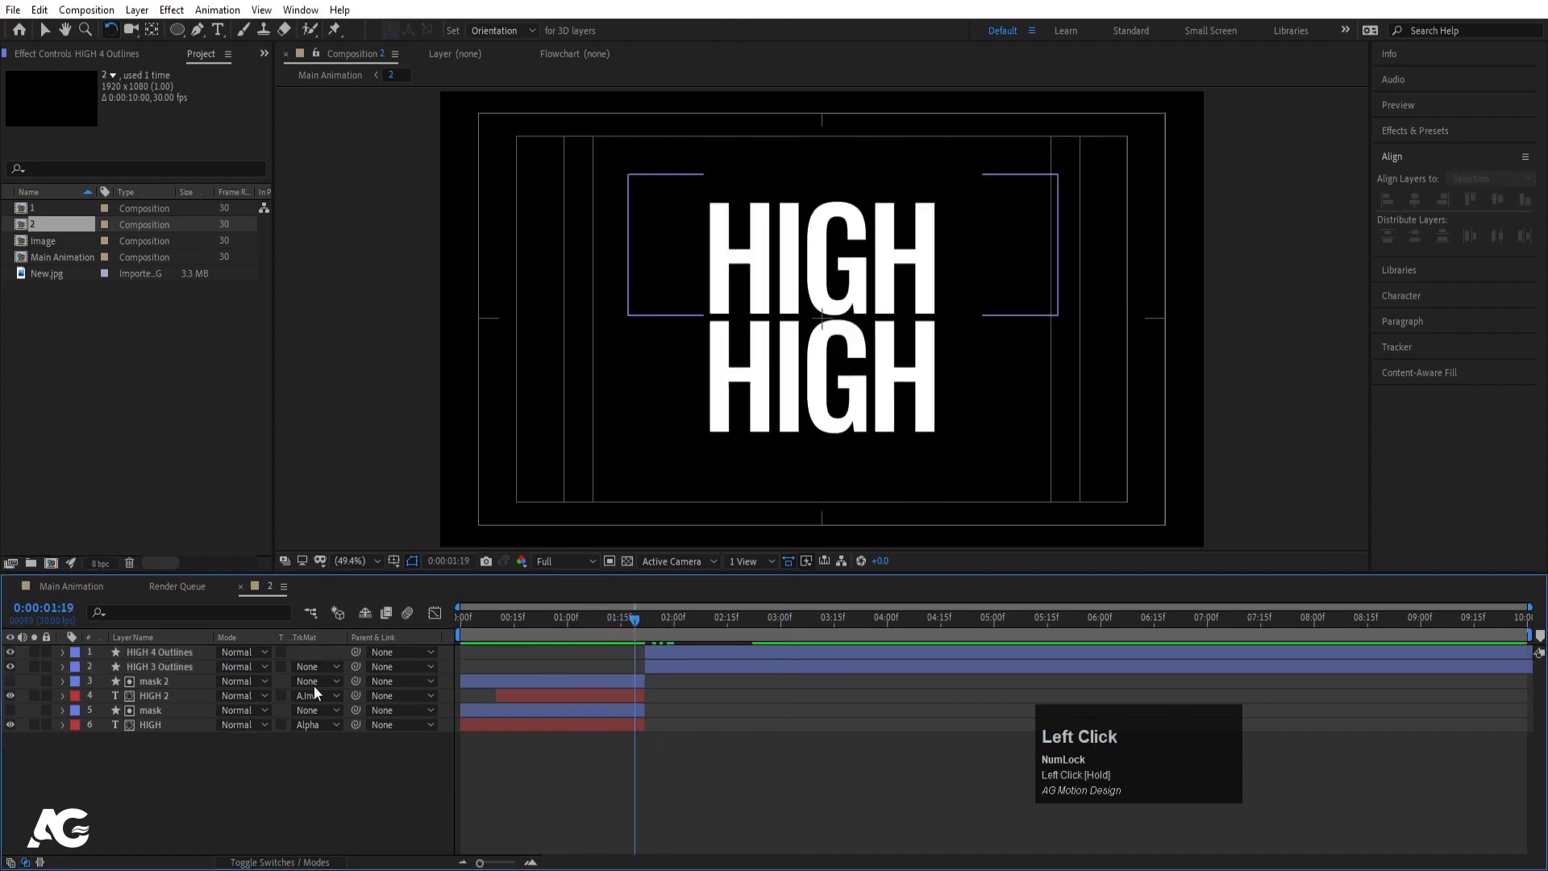
{"action": "left_click", "coordinate": [604, 624]}
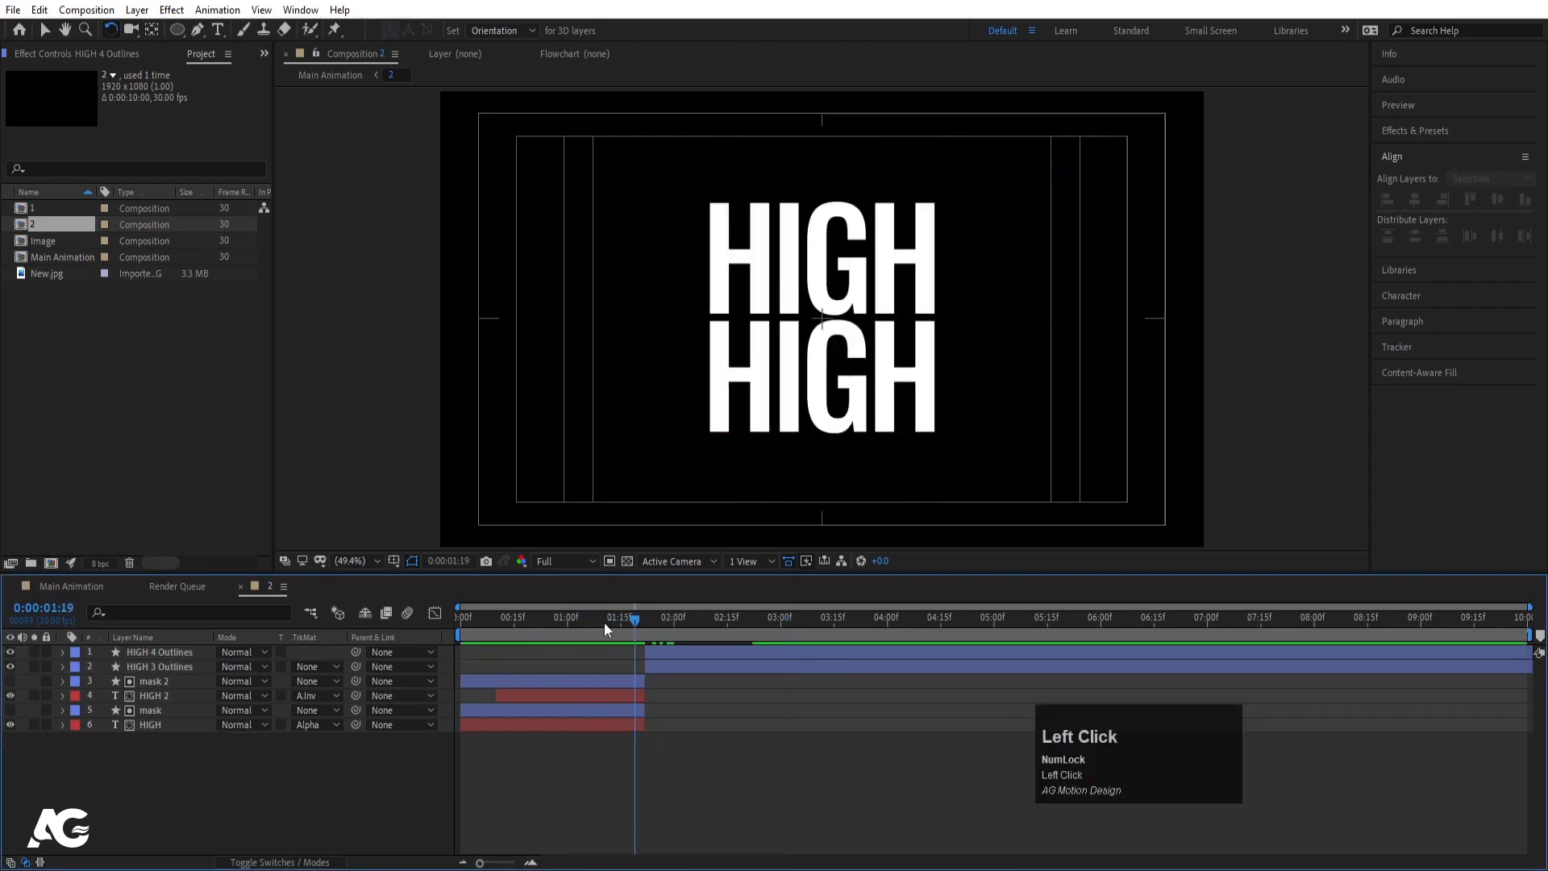
{"action": "left_click_drag", "start_coordinate": [603, 622], "coordinate": [582, 624]}
{"action": "left_click", "coordinate": [165, 695]}
{"action": "left_click", "coordinate": [160, 725], "text": "ctrl"}
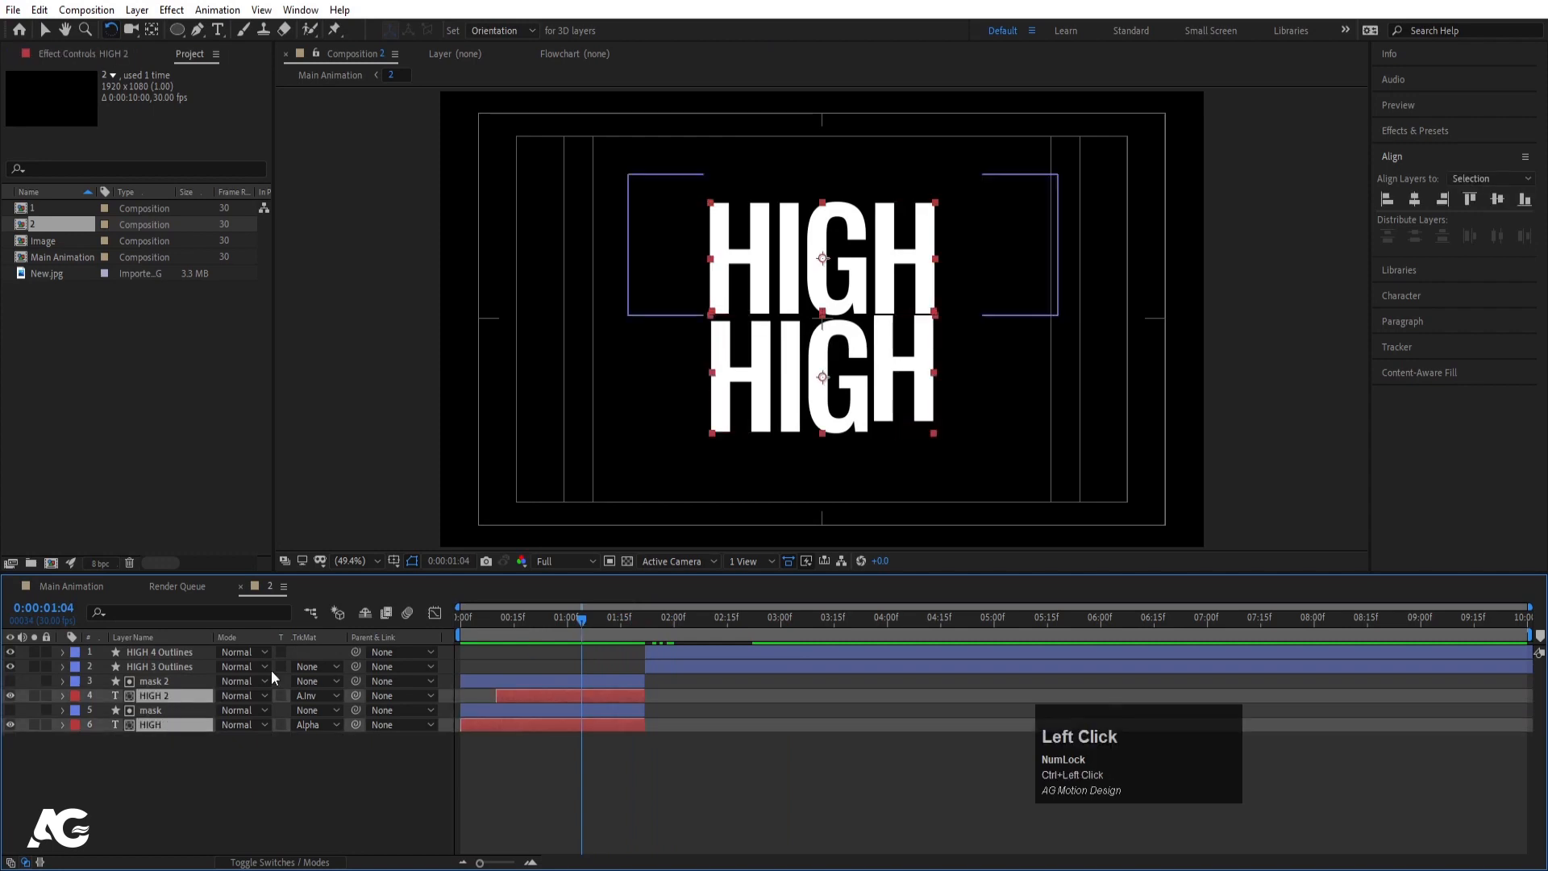
{"action": "left_click", "coordinate": [1399, 295]}
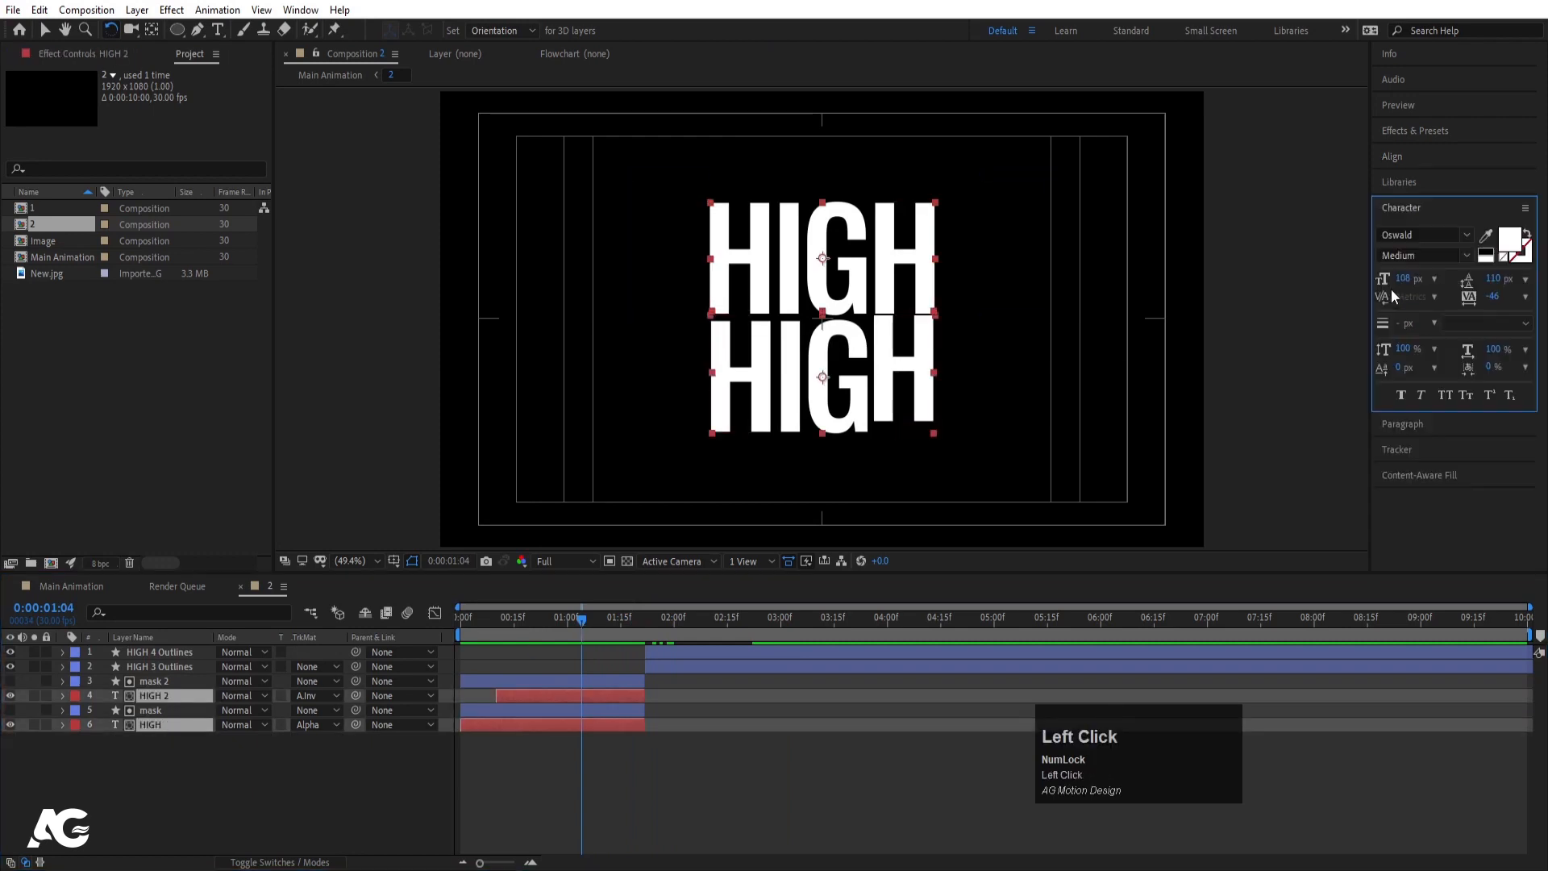
{"action": "left_click", "coordinate": [1502, 263]}
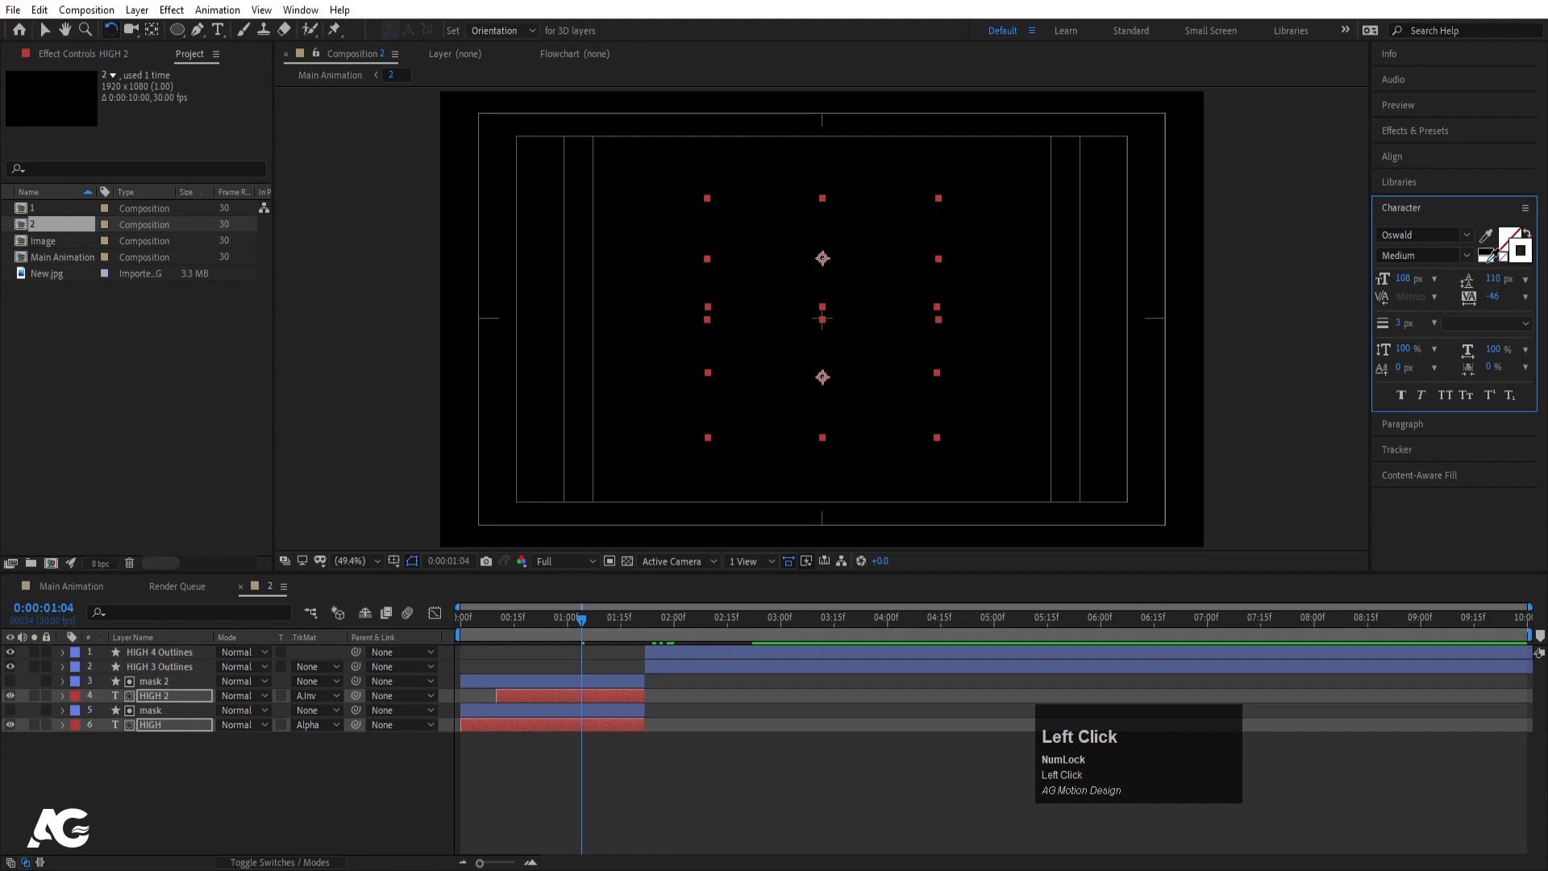
{"action": "left_click", "coordinate": [1400, 324]}
{"action": "type", "text": "1"}
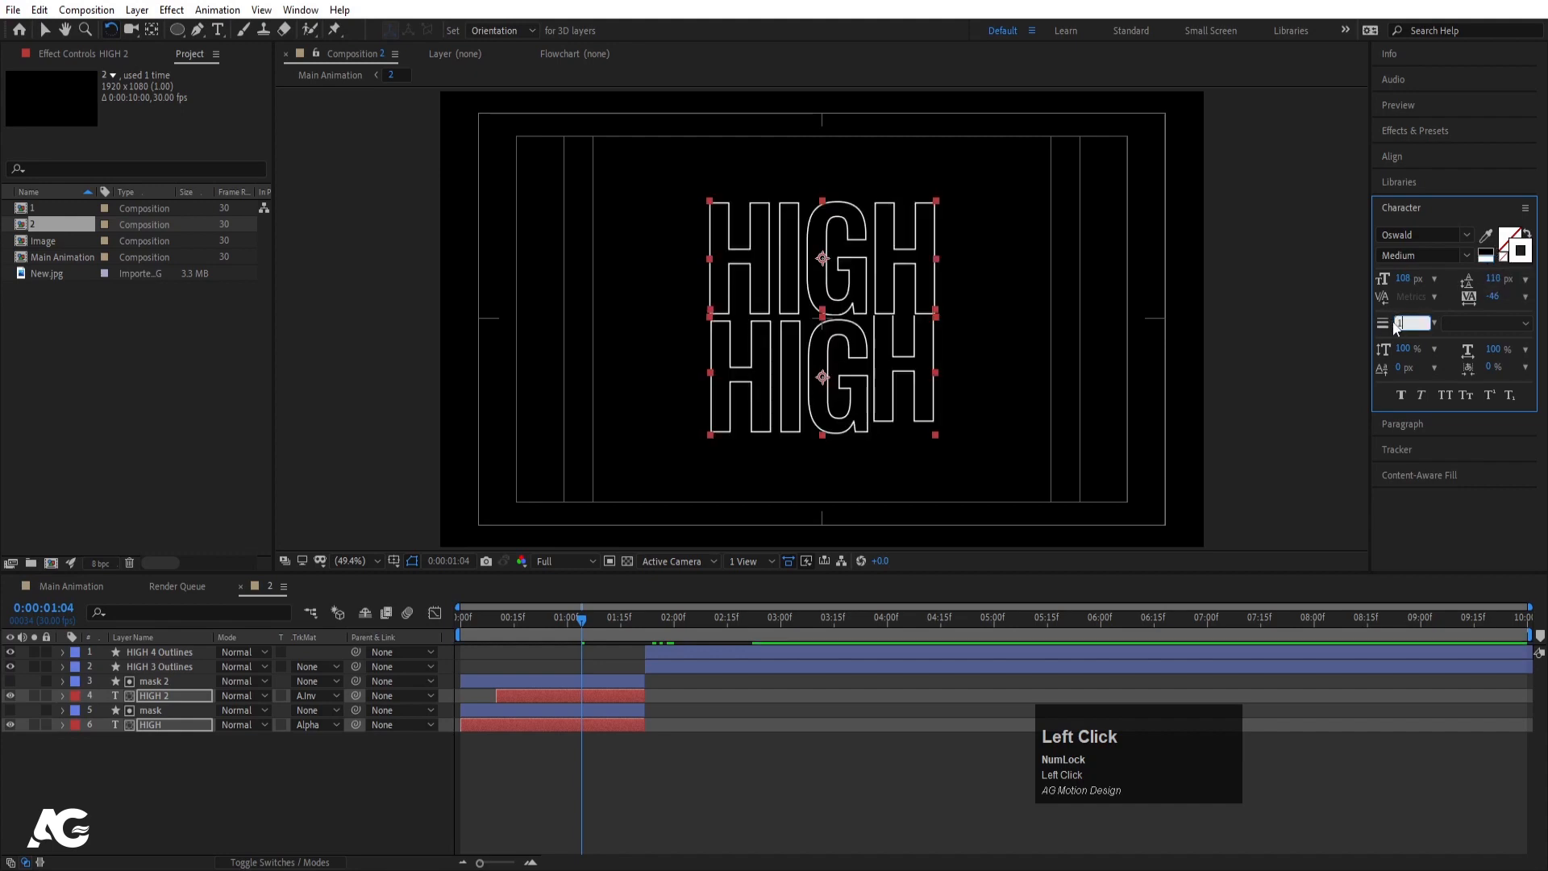
{"action": "key", "text": "Return"}
{"action": "left_click", "coordinate": [619, 799]}
Preview the outlined text in composition 2, and play Main Animation from the start.
{"action": "key", "text": "space"}
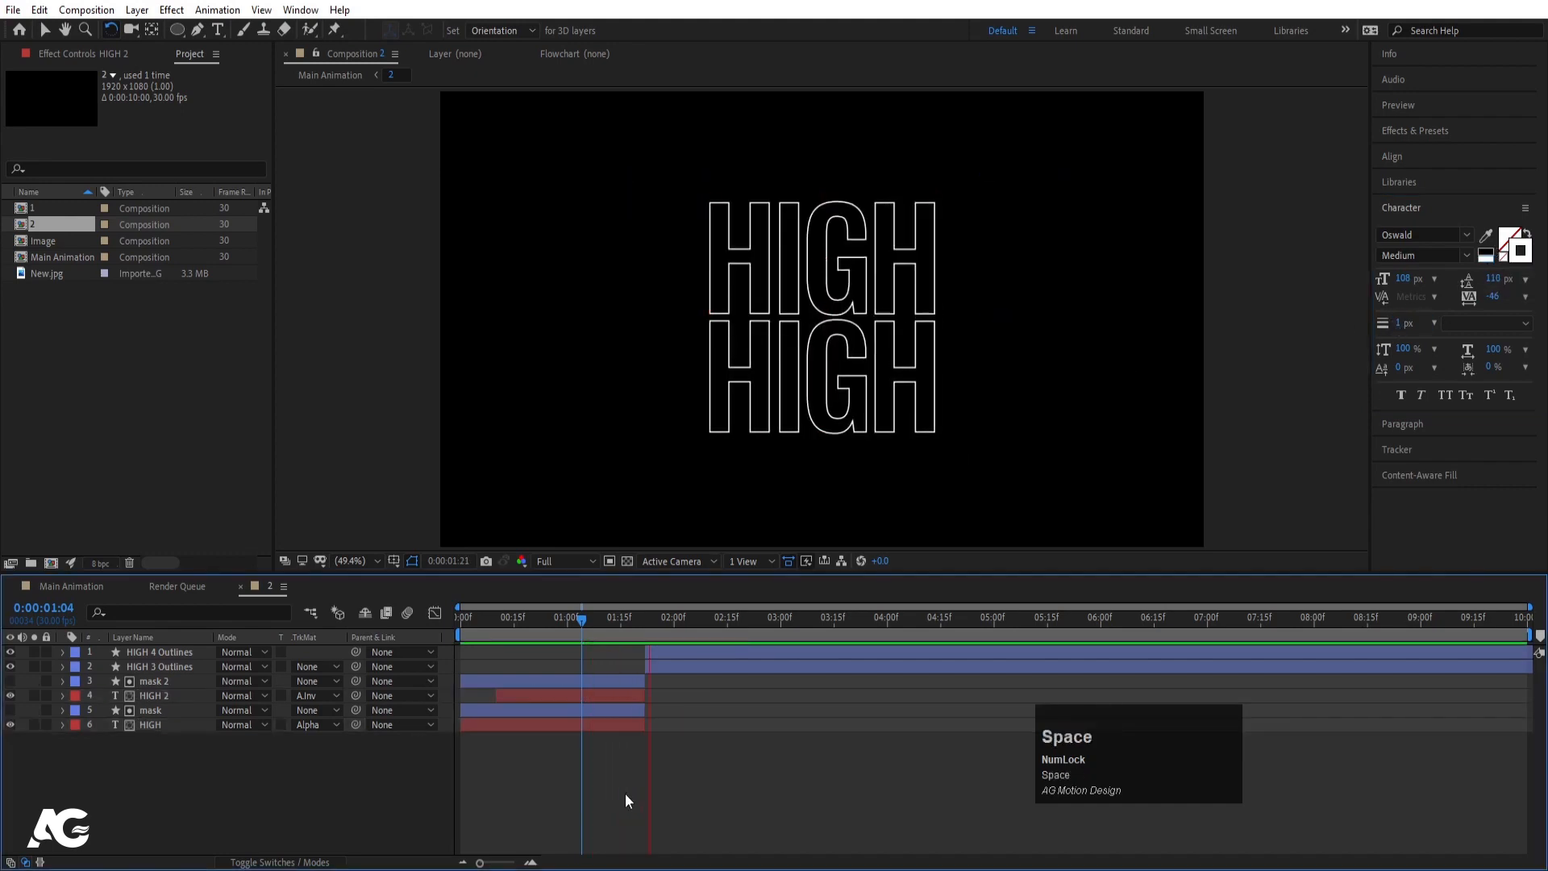
{"action": "left_click_drag", "start_coordinate": [625, 616], "coordinate": [216, 601]}
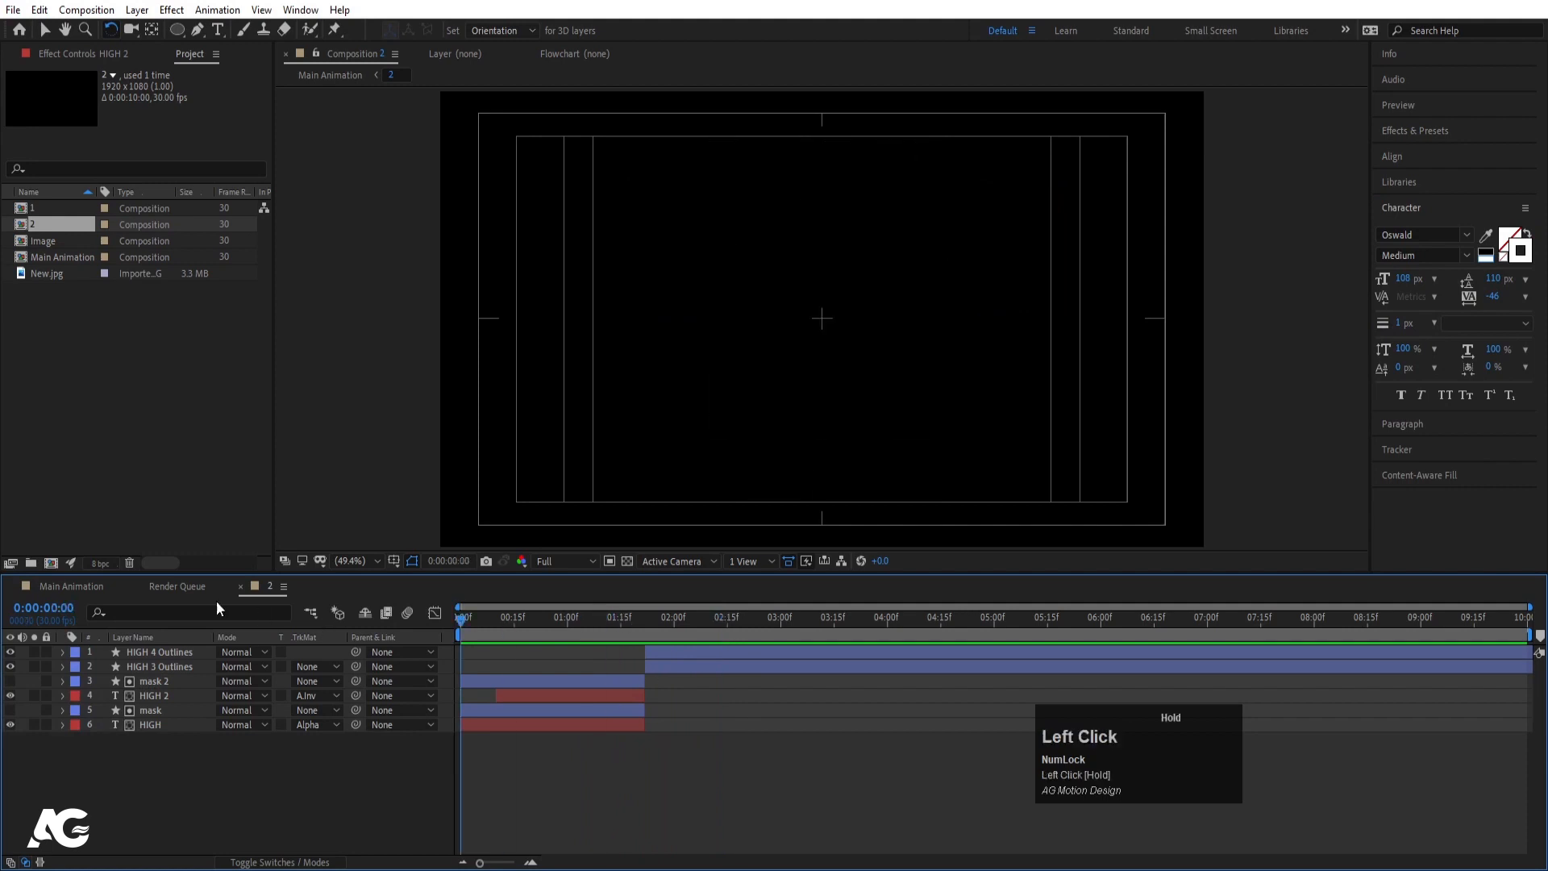
{"action": "left_click", "coordinate": [79, 580]}
{"action": "key", "text": "space"}
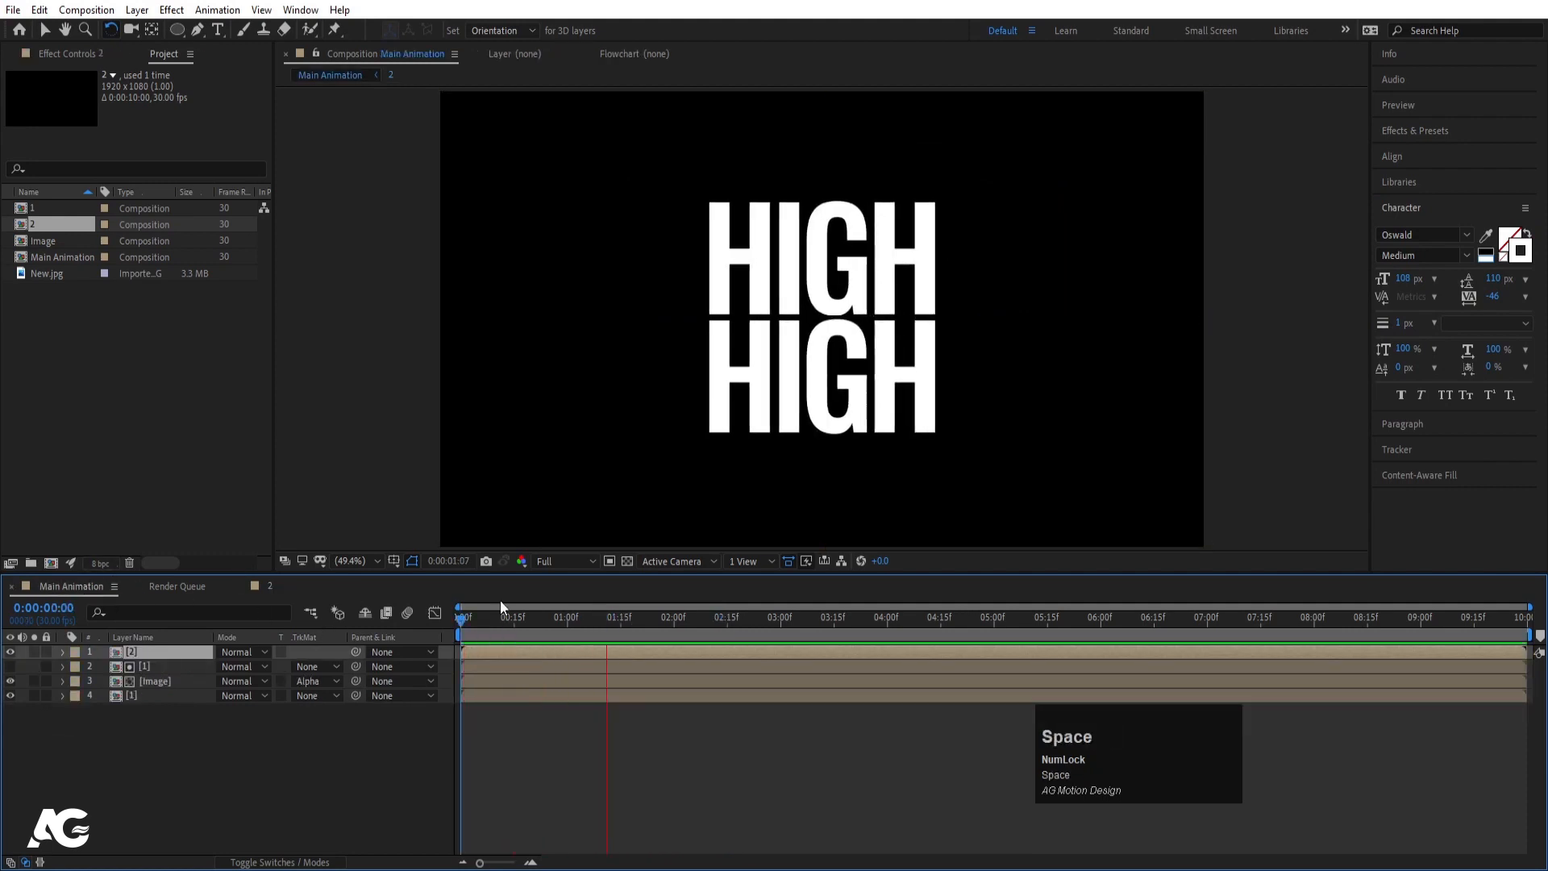
{"action": "key", "text": "space"}
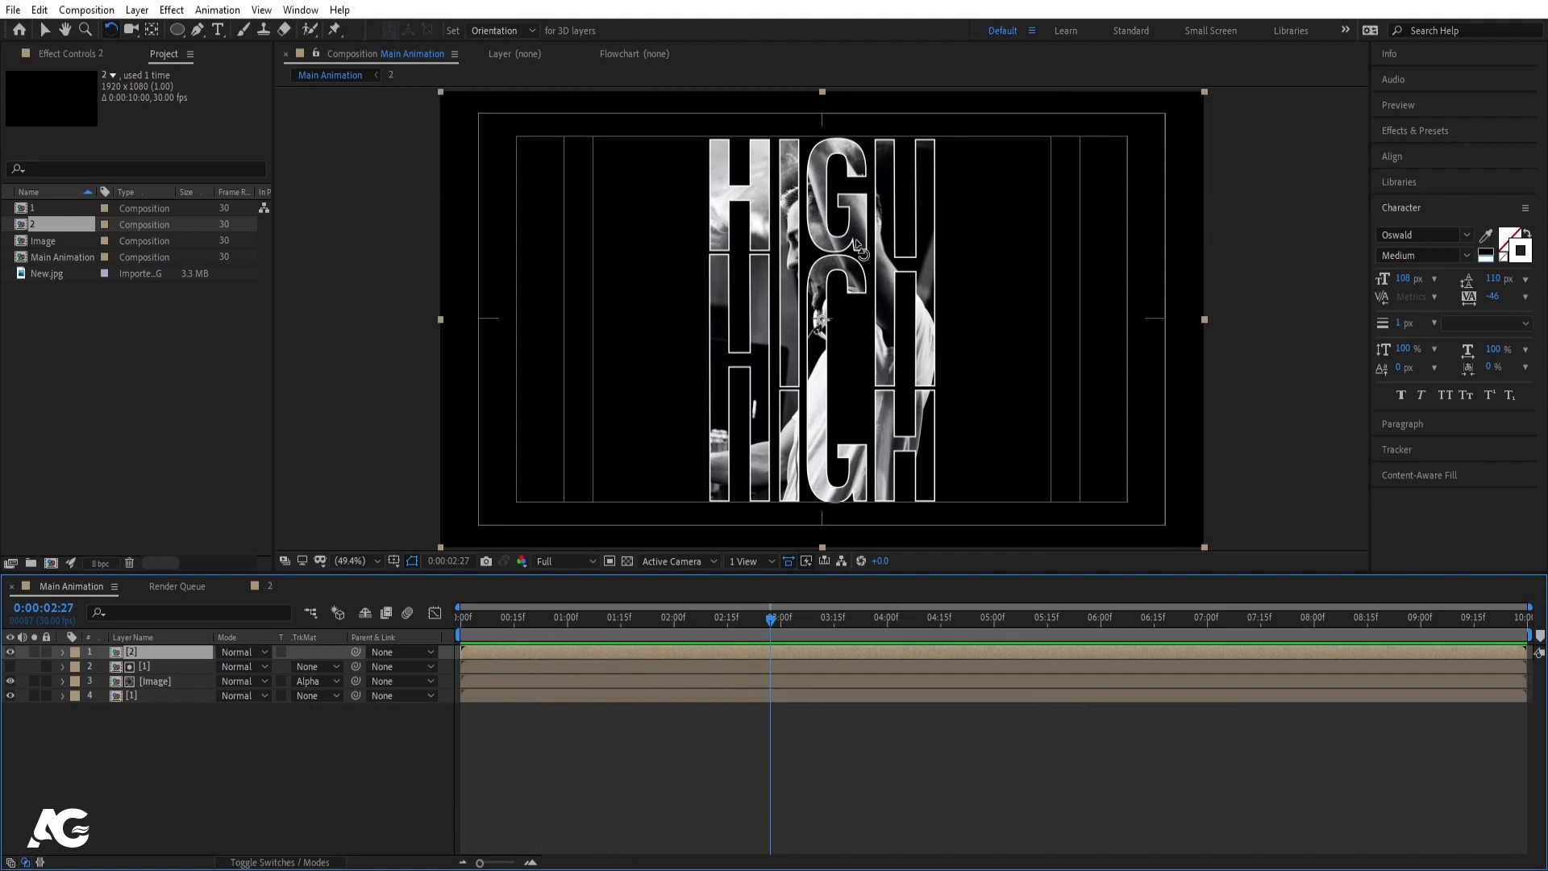
{"action": "key", "text": "alt"}
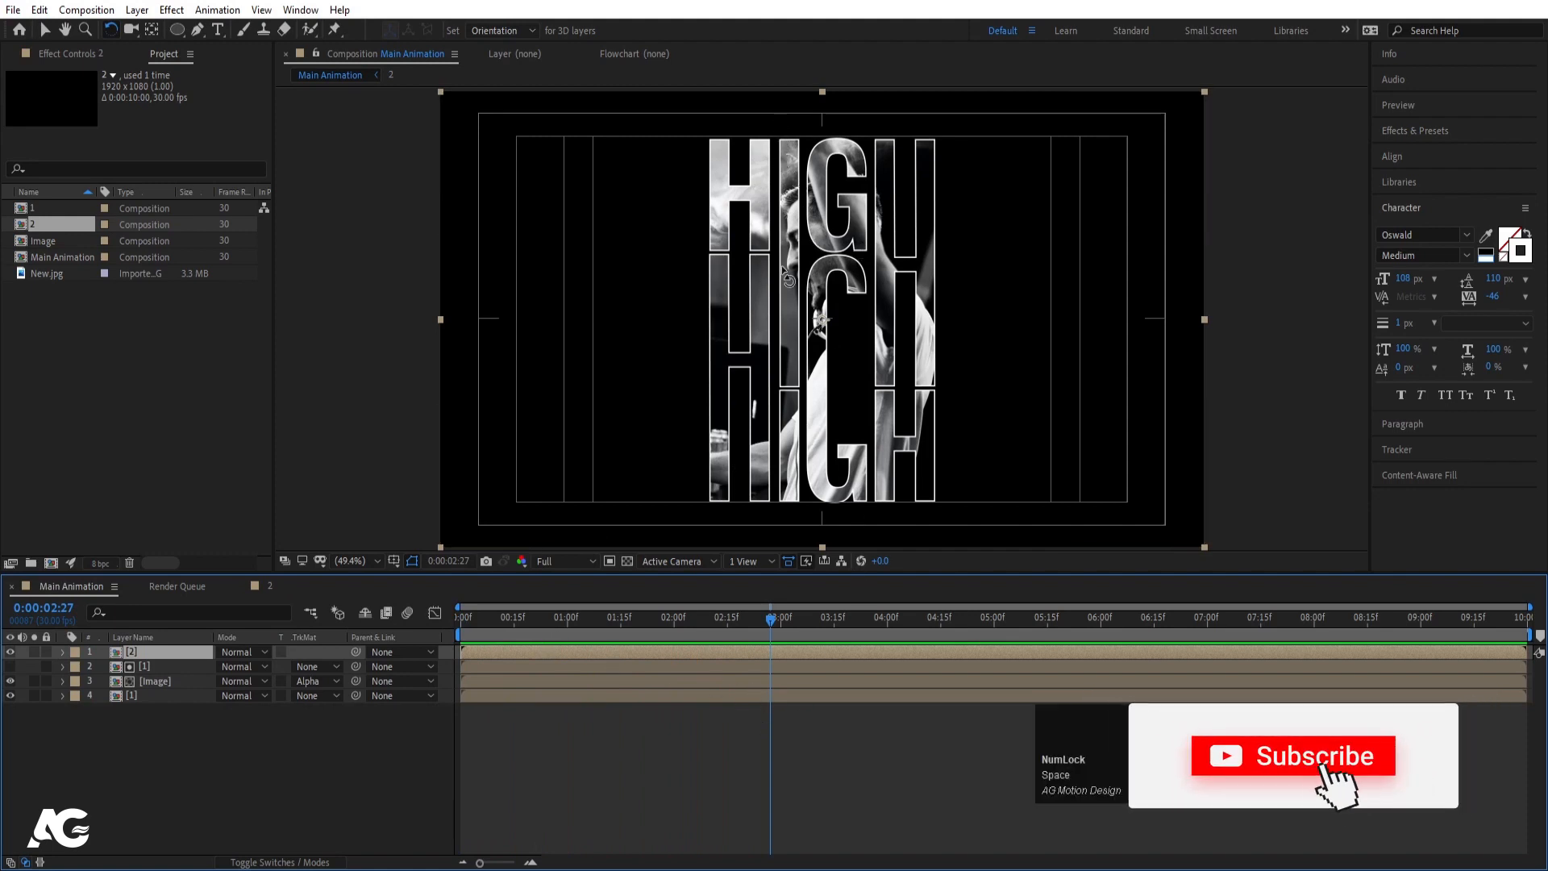
{"action": "left_click", "coordinate": [216, 747]}
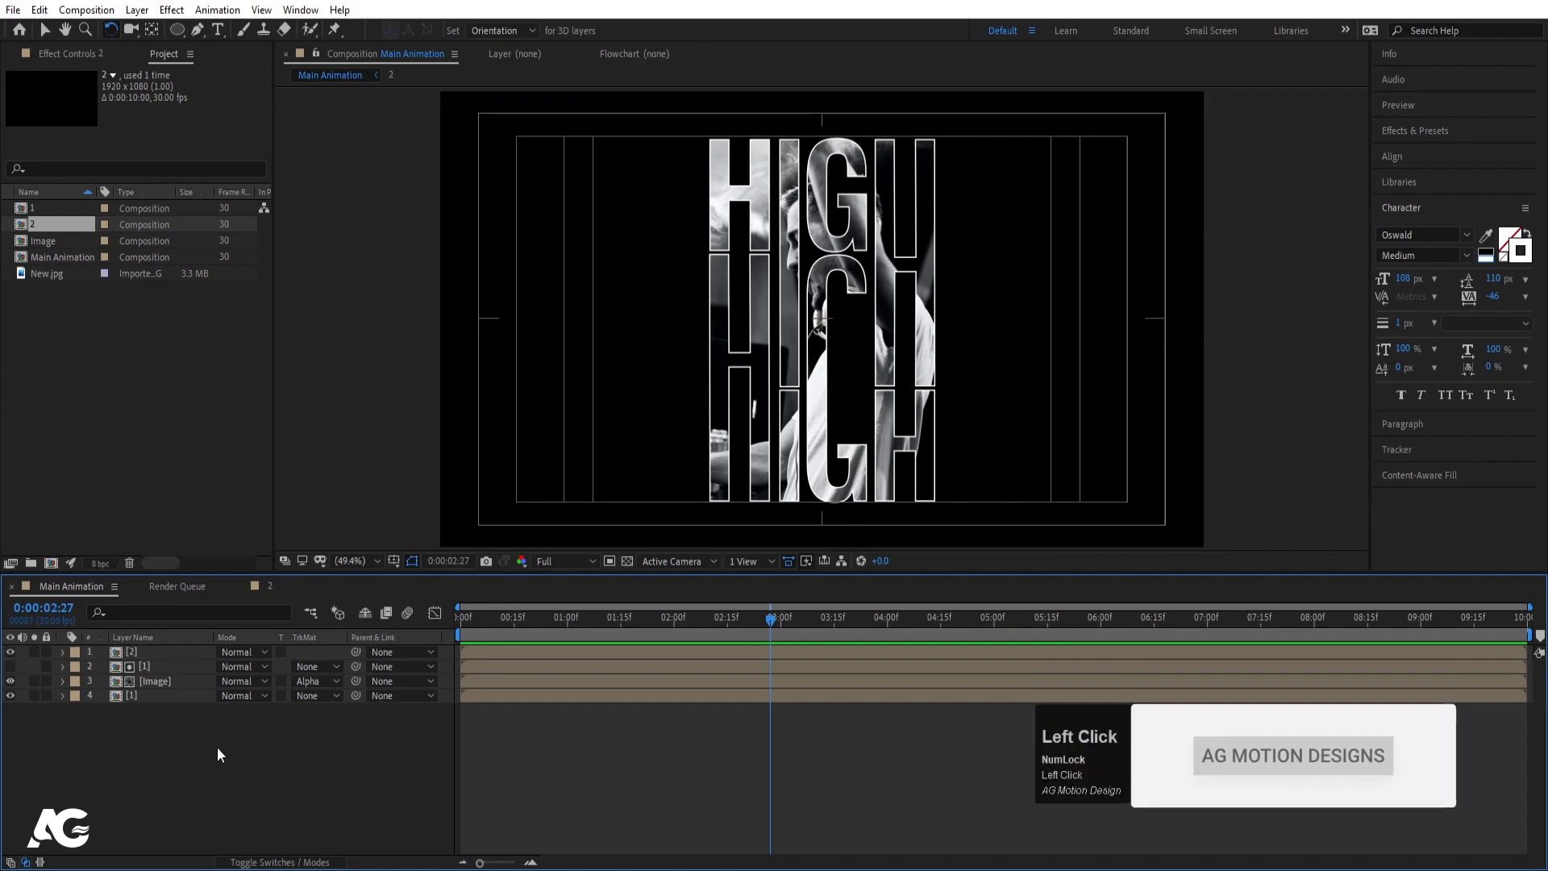
Draw a rectangular mask around the I and G columns on layer 2 and invert it.
{"action": "left_click", "coordinate": [137, 652]}
{"action": "left_click_drag", "start_coordinate": [176, 30], "coordinate": [220, 30]}
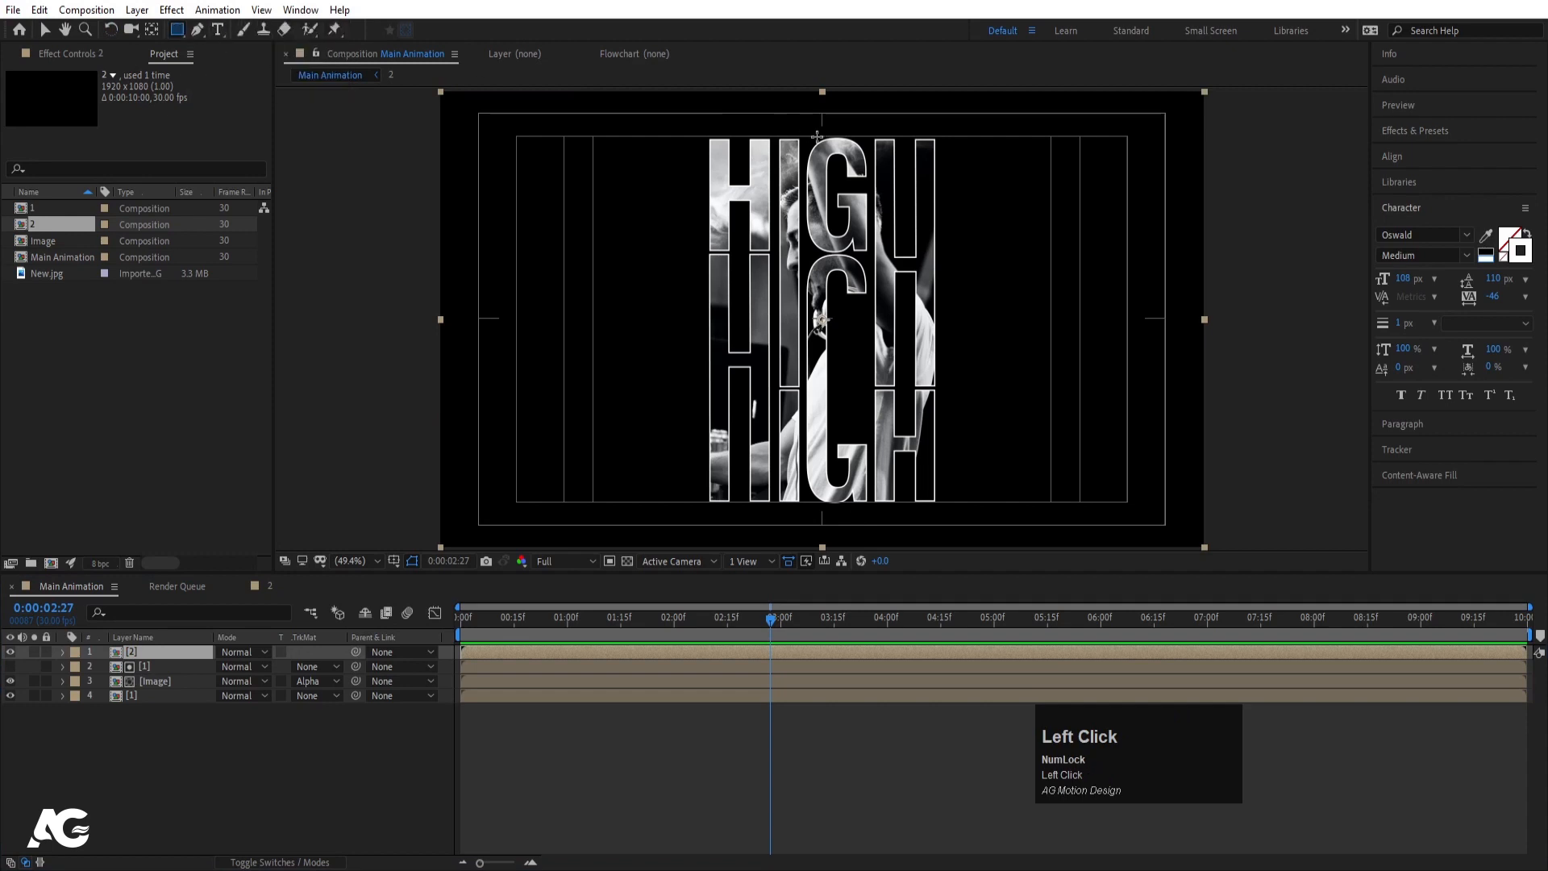
{"action": "left_click_drag", "start_coordinate": [774, 132], "coordinate": [872, 513]}
{"action": "left_click", "coordinate": [279, 681]}
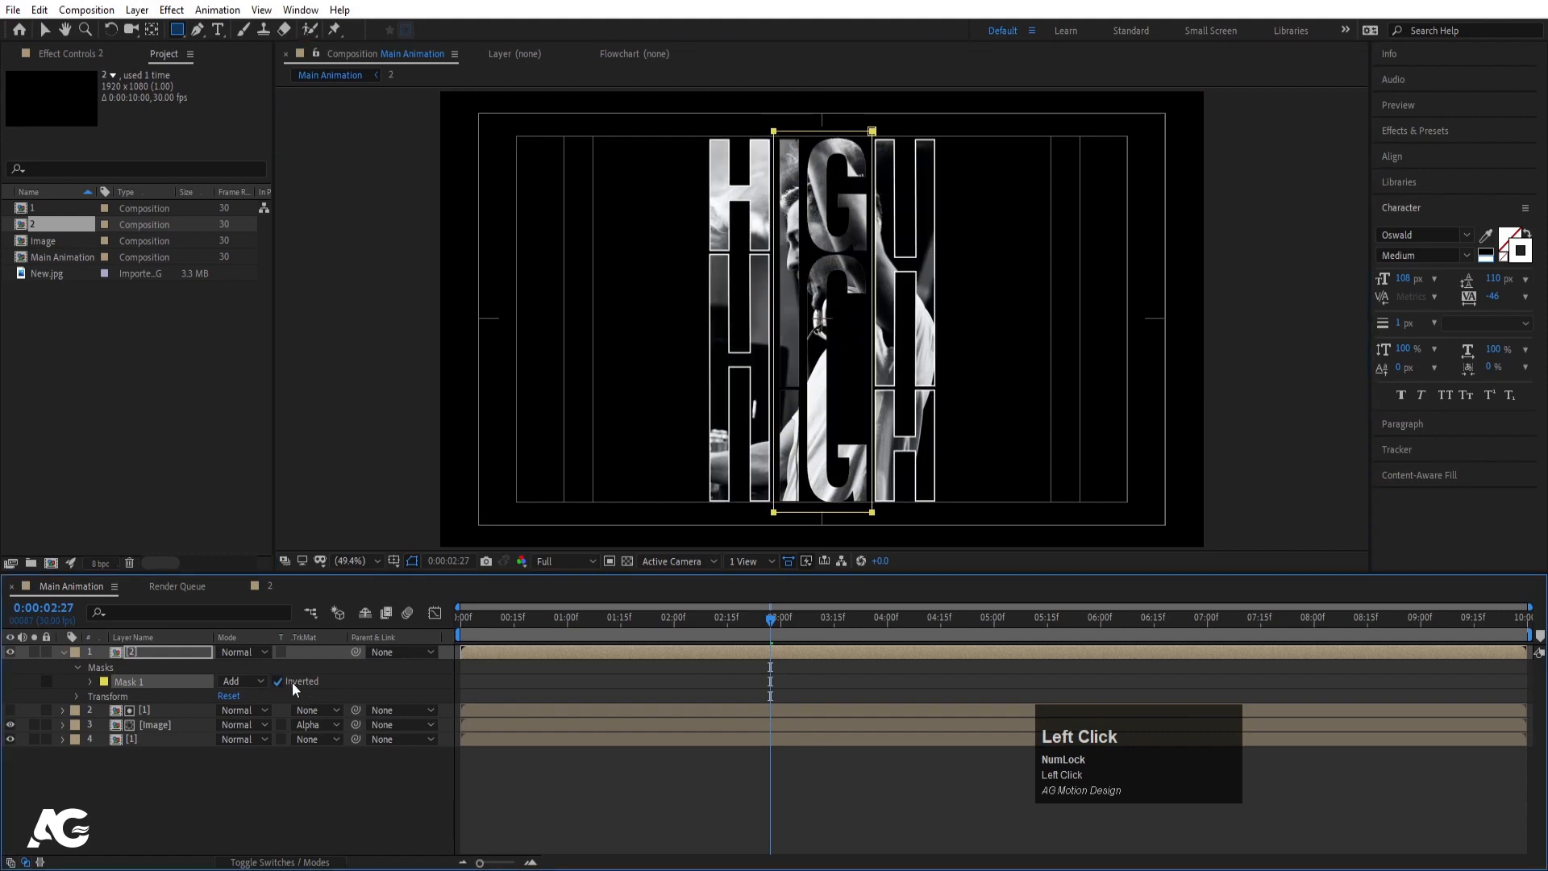
{"action": "left_click", "coordinate": [328, 783]}
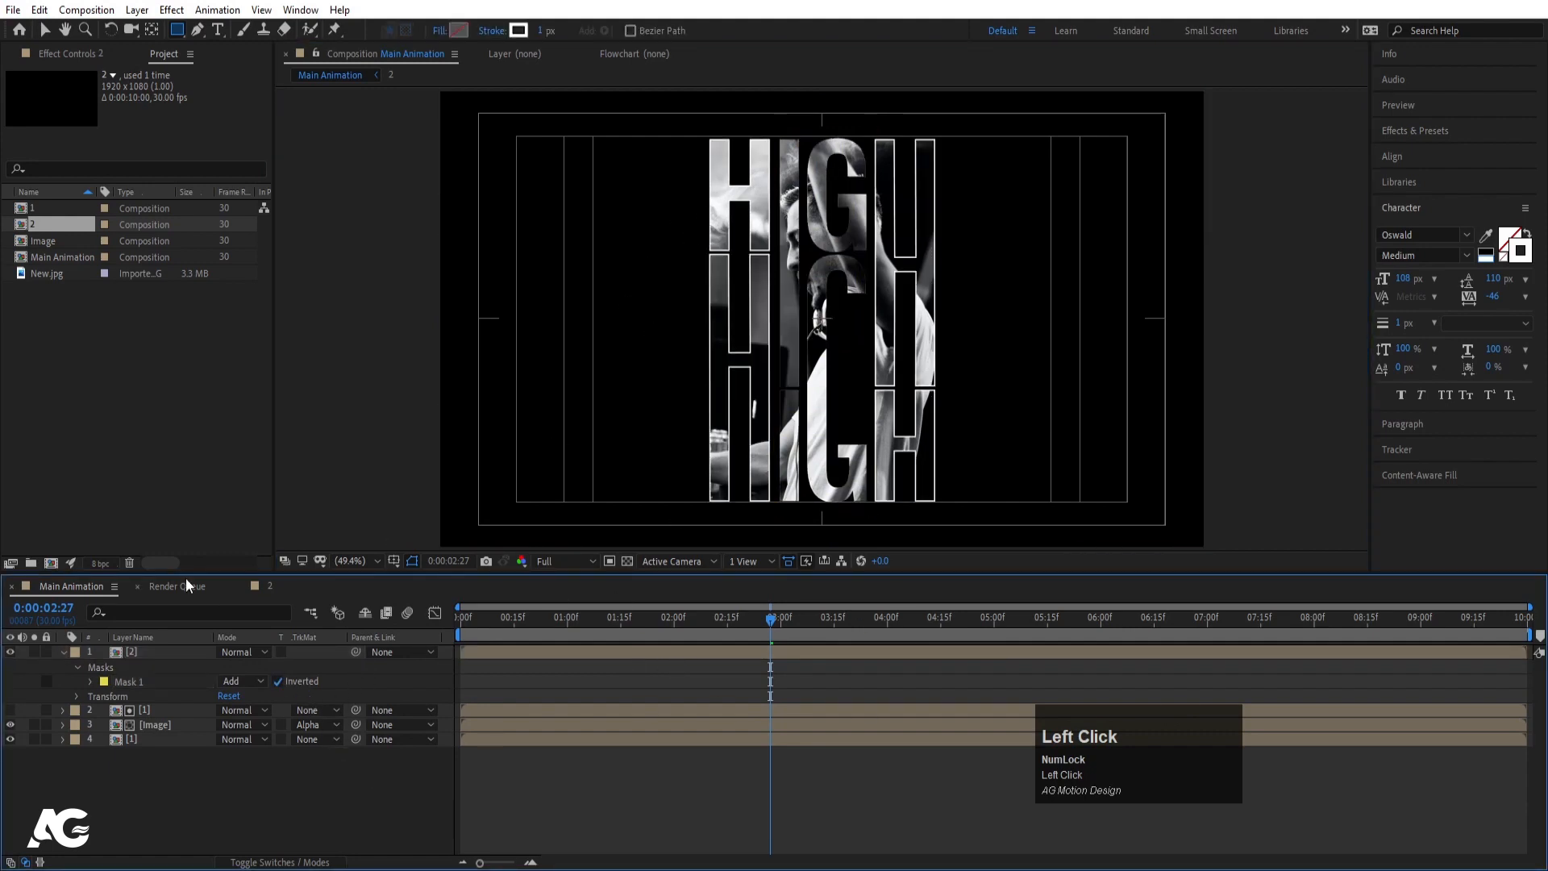
Duplicate the masked layer 2, turn off Inverted on the copy's Mask 1, and collapse the layer properties.
{"action": "left_click", "coordinate": [137, 651]}
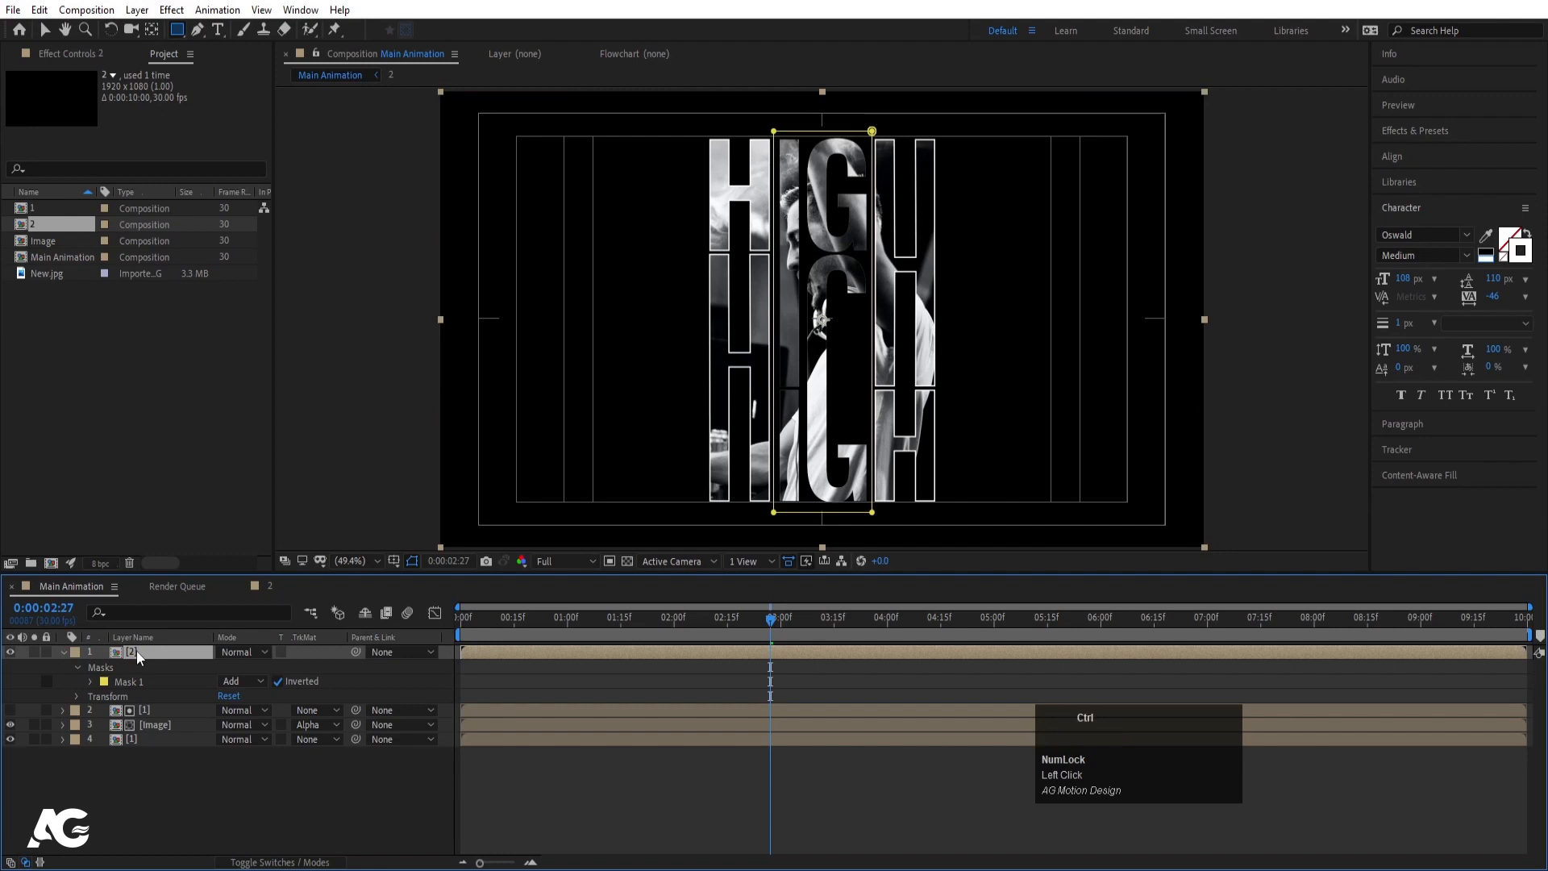
{"action": "key", "text": "ctrl+d"}
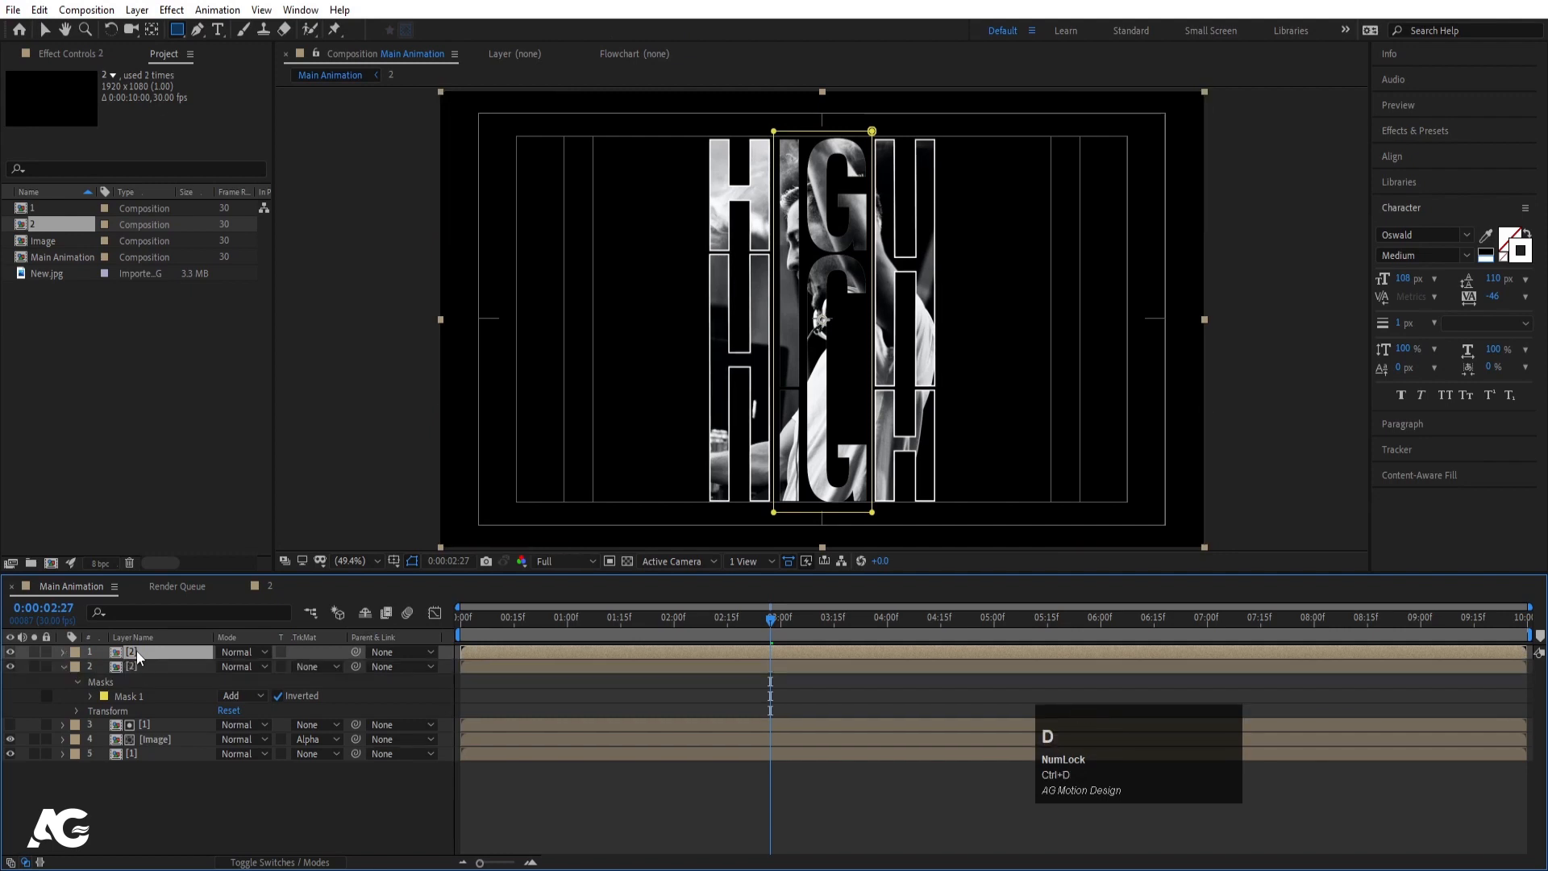
{"action": "key", "text": "m"}
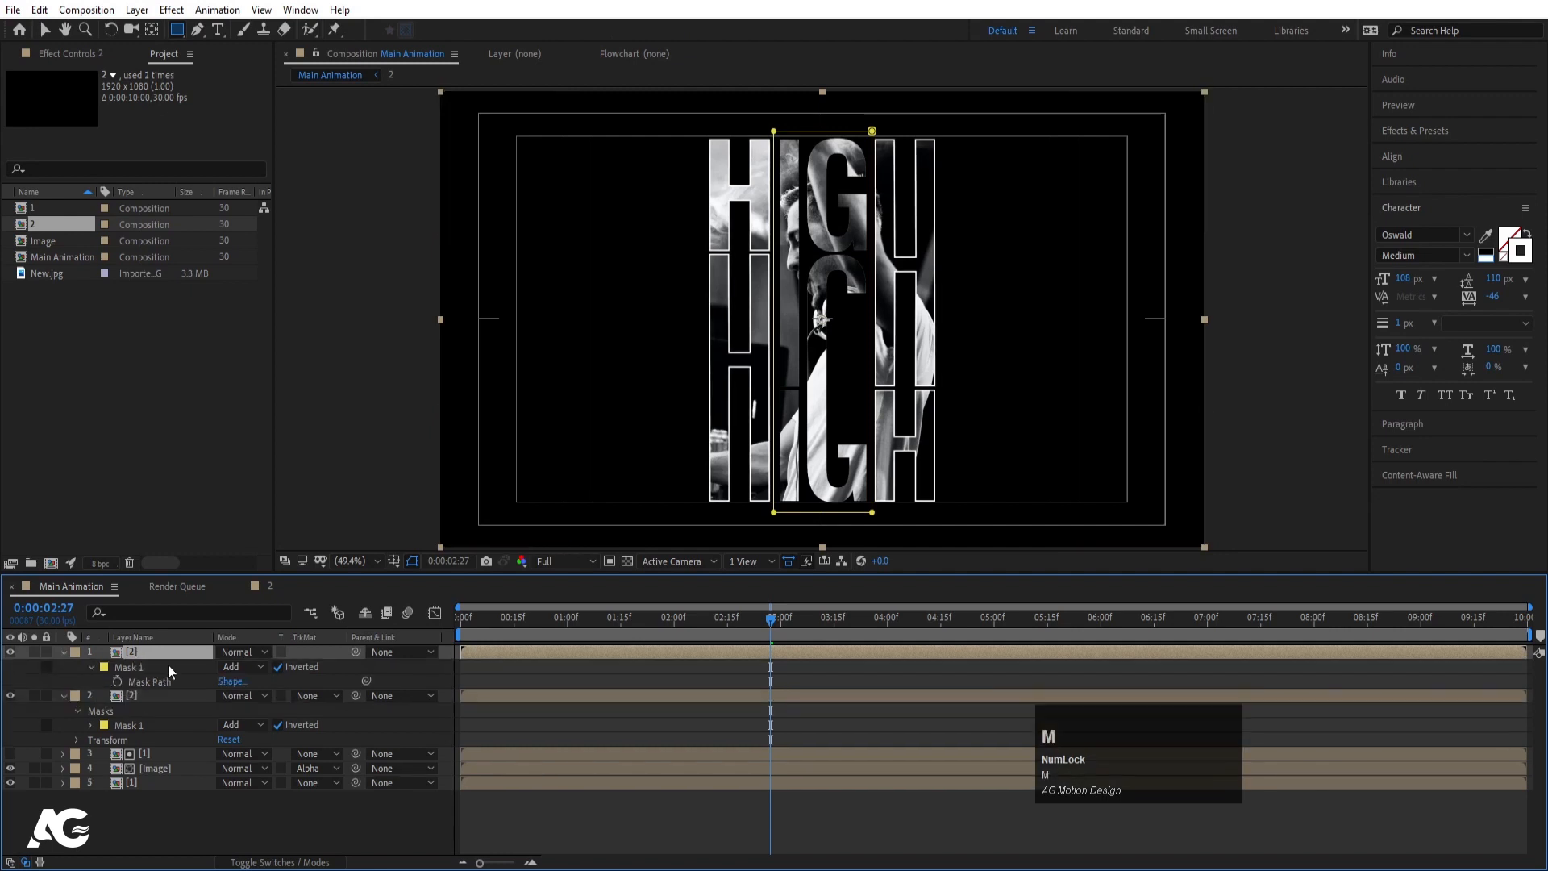
{"action": "left_click", "coordinate": [278, 667]}
{"action": "left_click", "coordinate": [502, 669]}
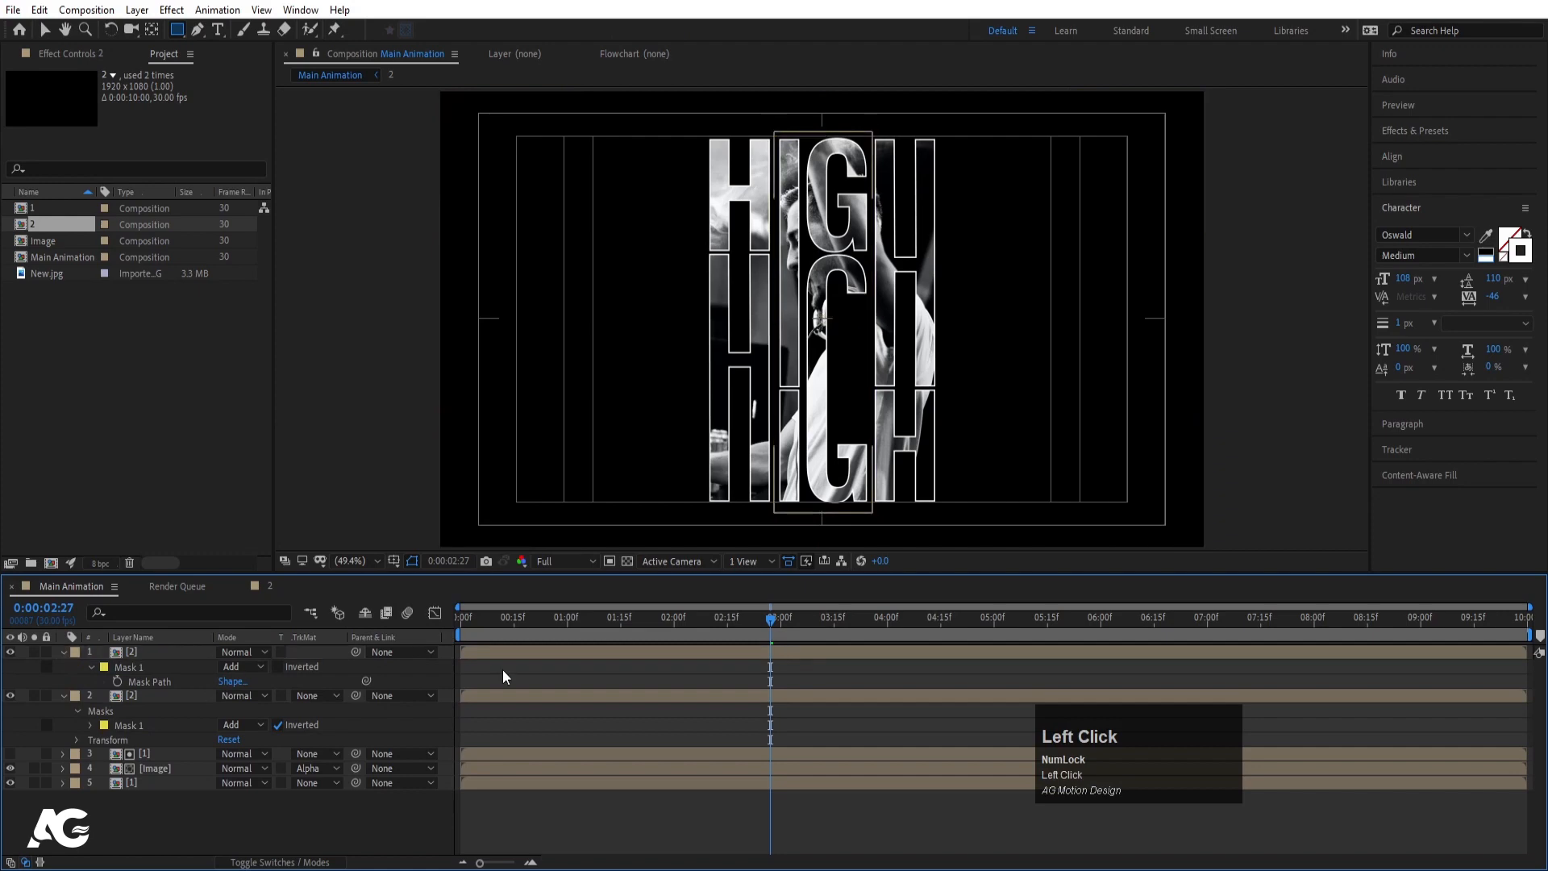
{"action": "key", "text": "u"}
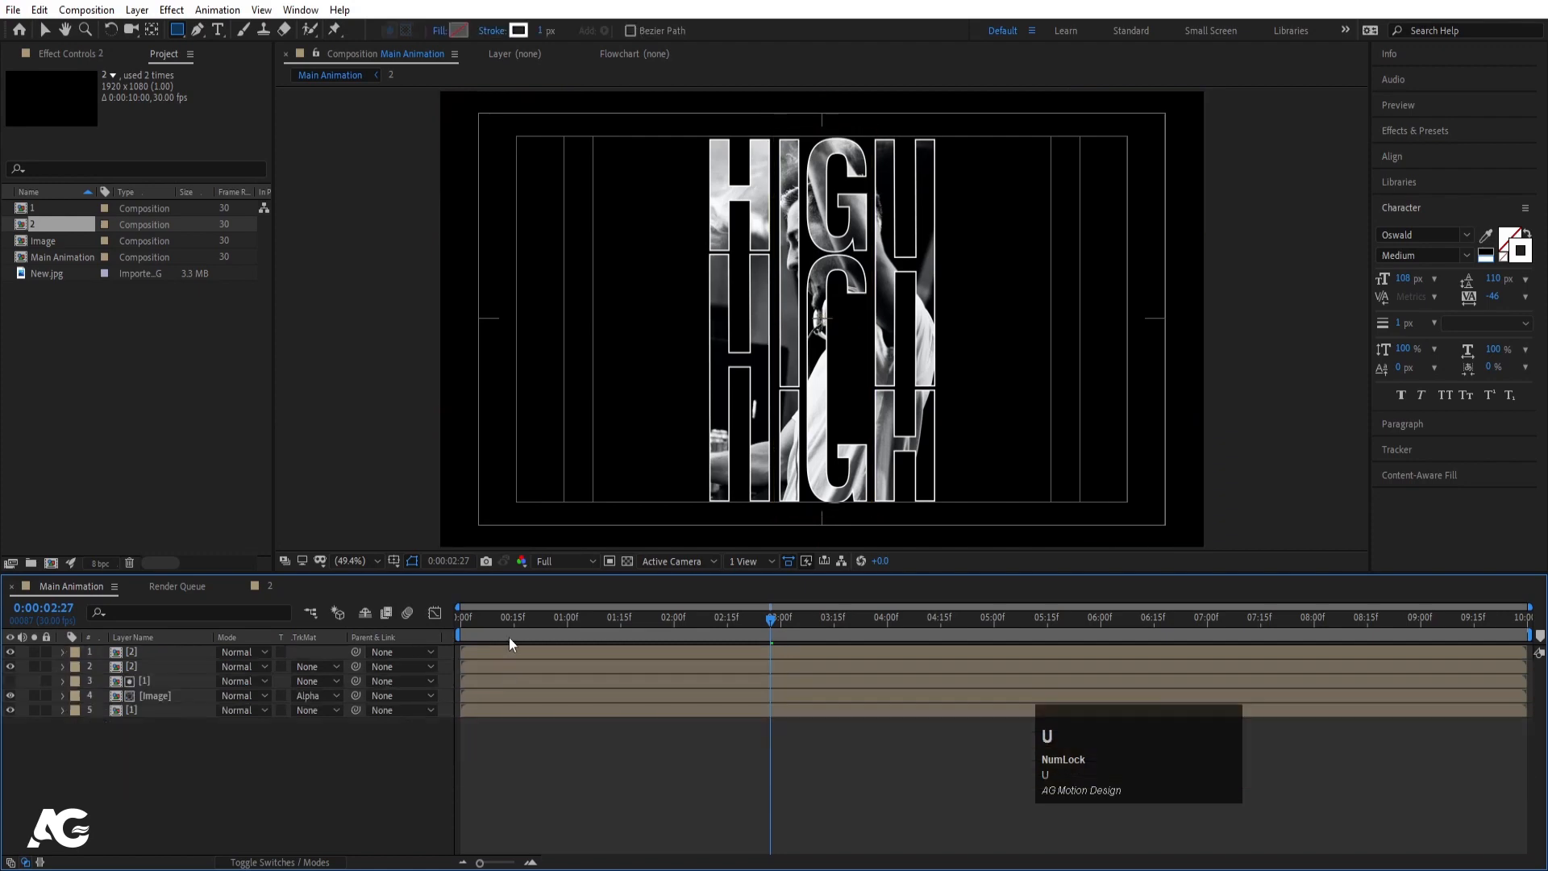
Duplicate composition 2 in the project, replace the top layer of Main Animation with the copy, and open it.
{"action": "left_click", "coordinate": [132, 648]}
{"action": "right_click", "coordinate": [132, 648]}
{"action": "mouse_move", "coordinate": [184, 516]}
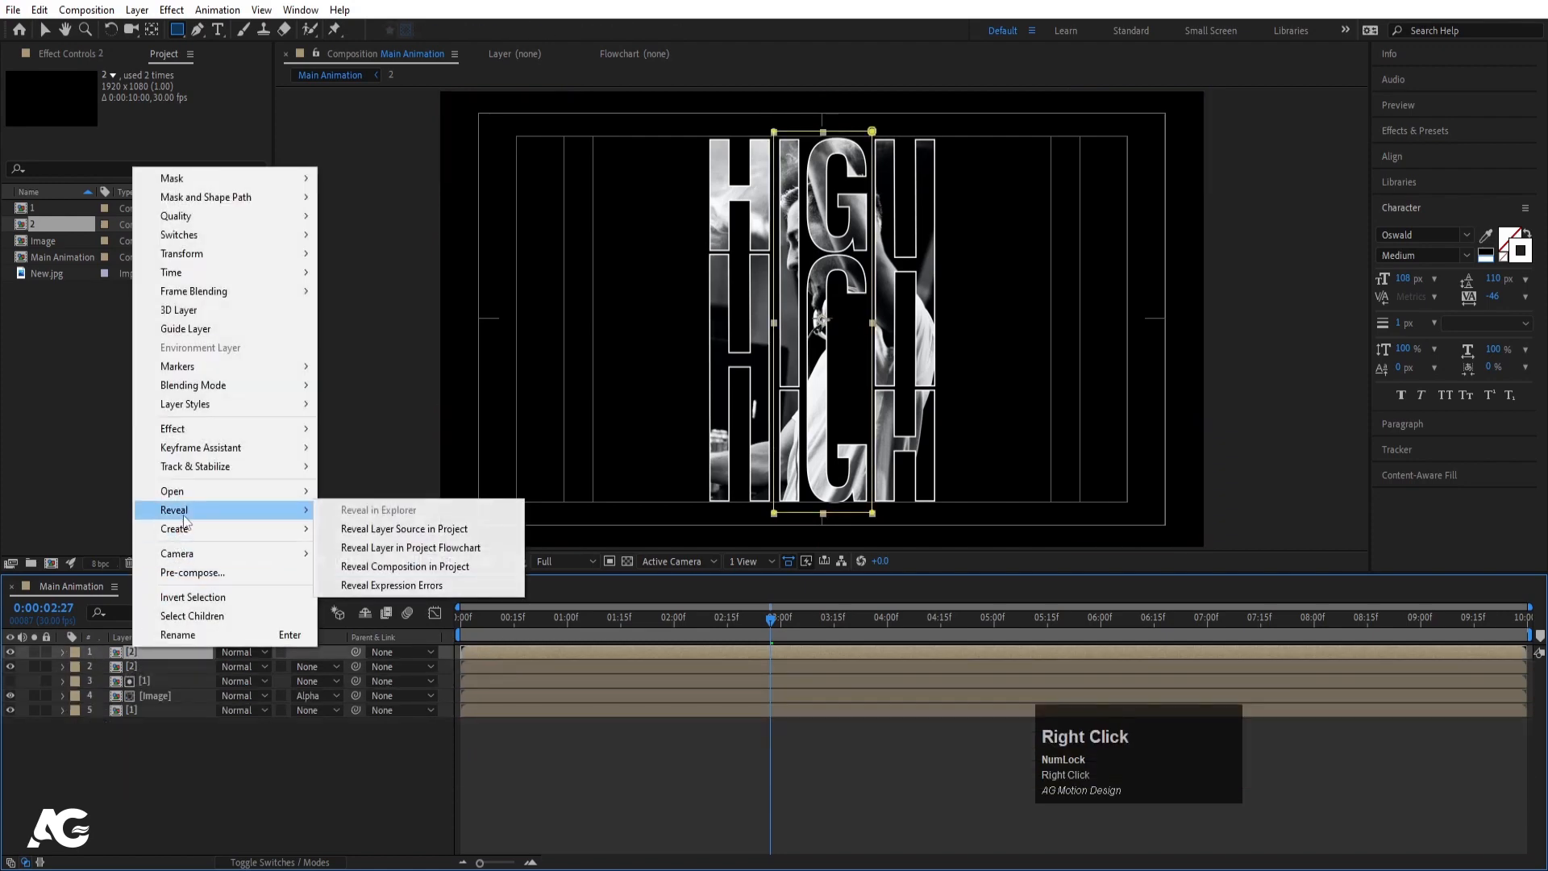
{"action": "left_click", "coordinate": [447, 525]}
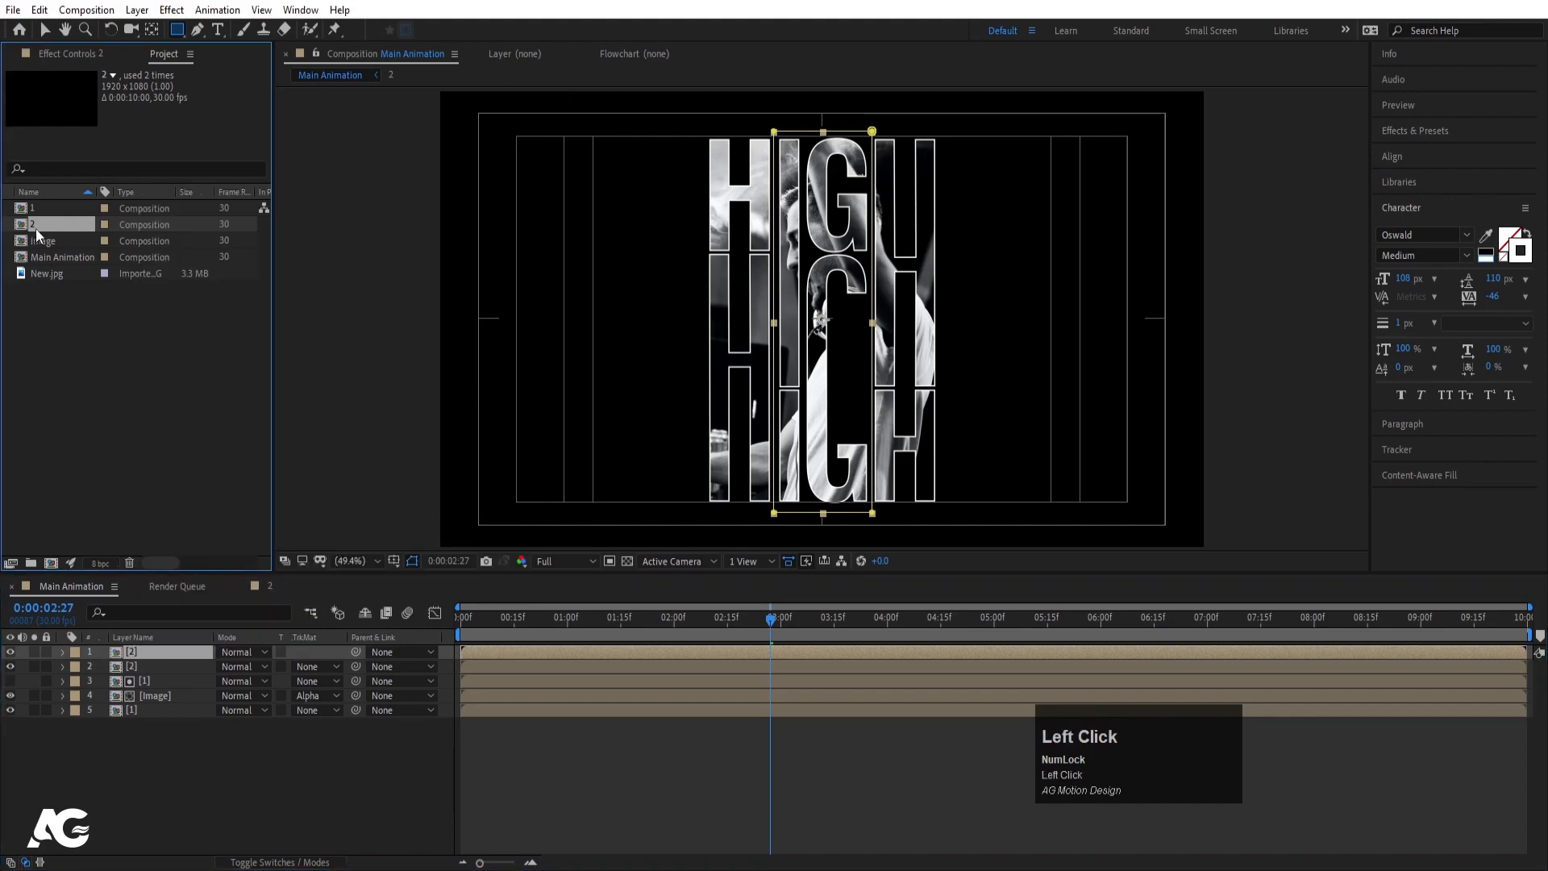
{"action": "key", "text": "ctrl+d"}
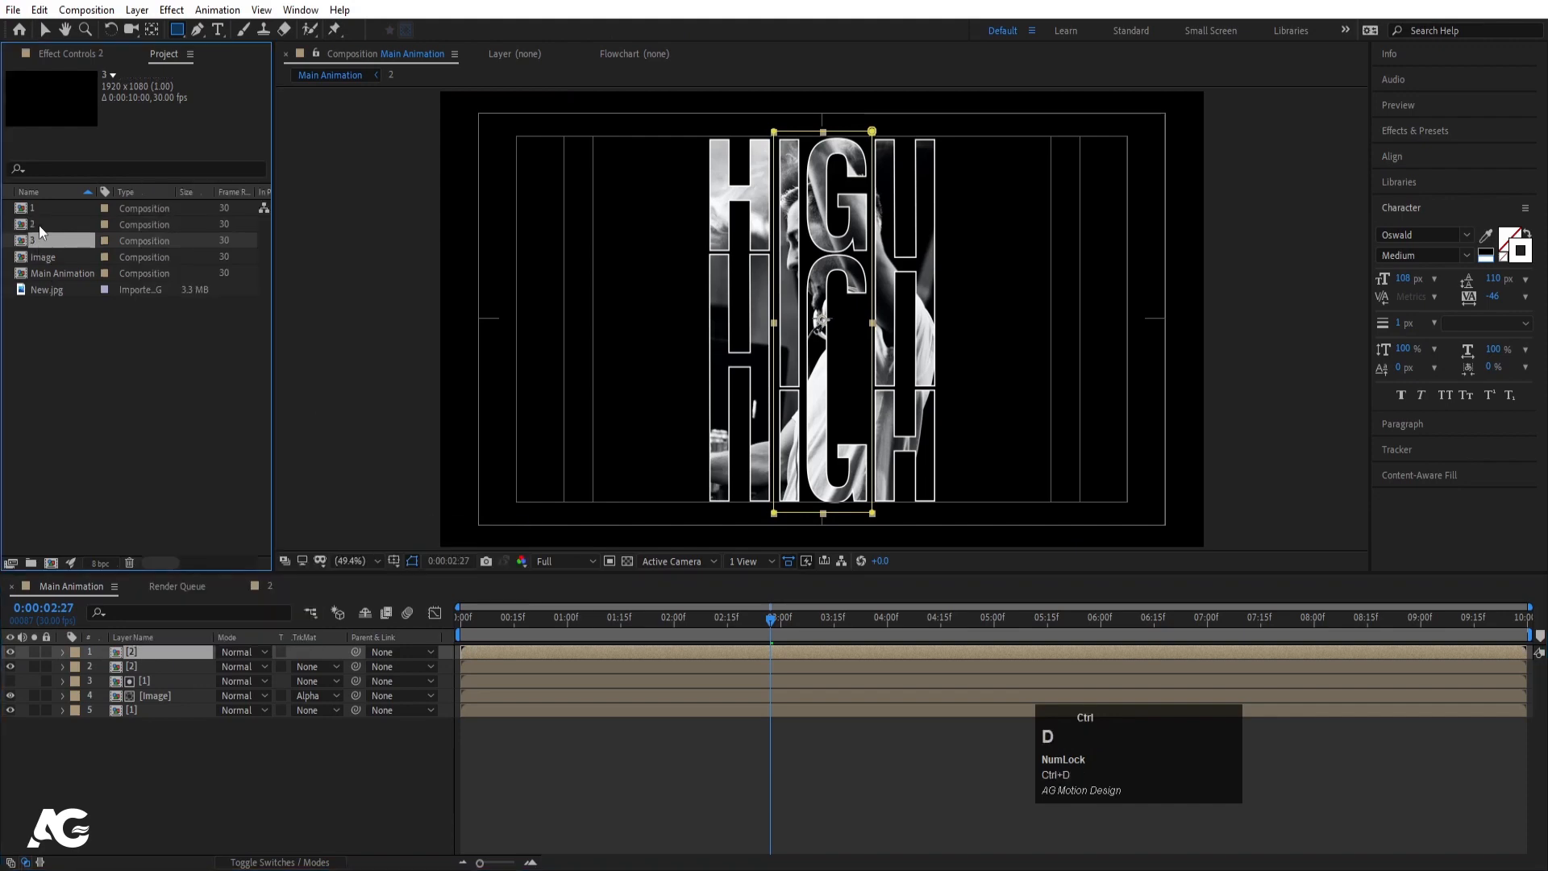
{"action": "left_click_drag", "start_coordinate": [37, 240], "coordinate": [121, 517]}
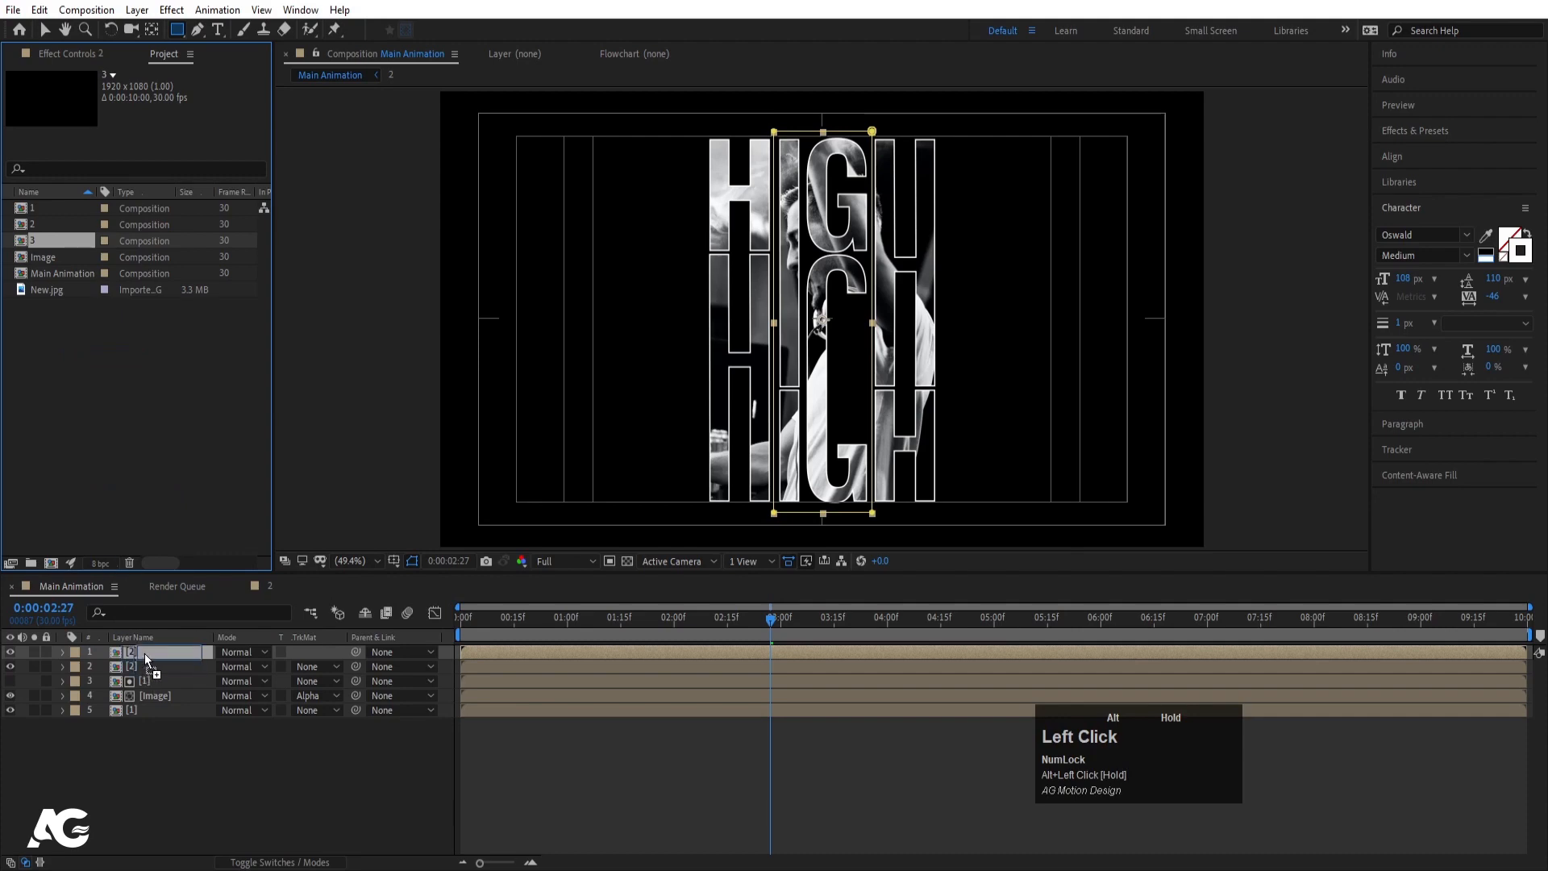
{"action": "left_click_drag", "start_coordinate": [143, 653], "coordinate": [144, 654]}
{"action": "left_click", "coordinate": [128, 810]}
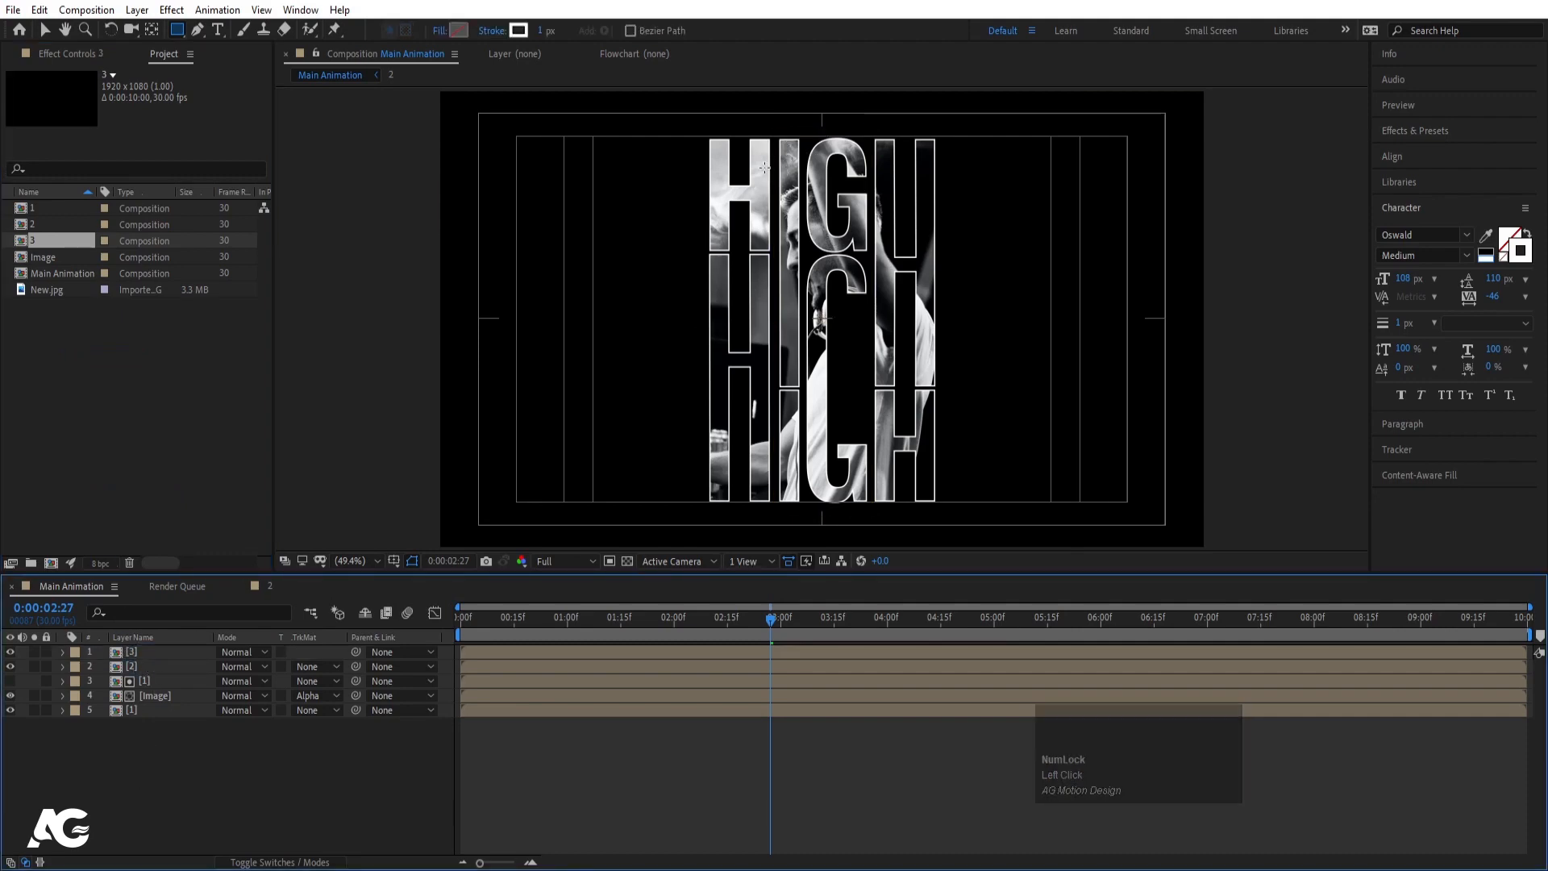
{"action": "double_click", "coordinate": [158, 651]}
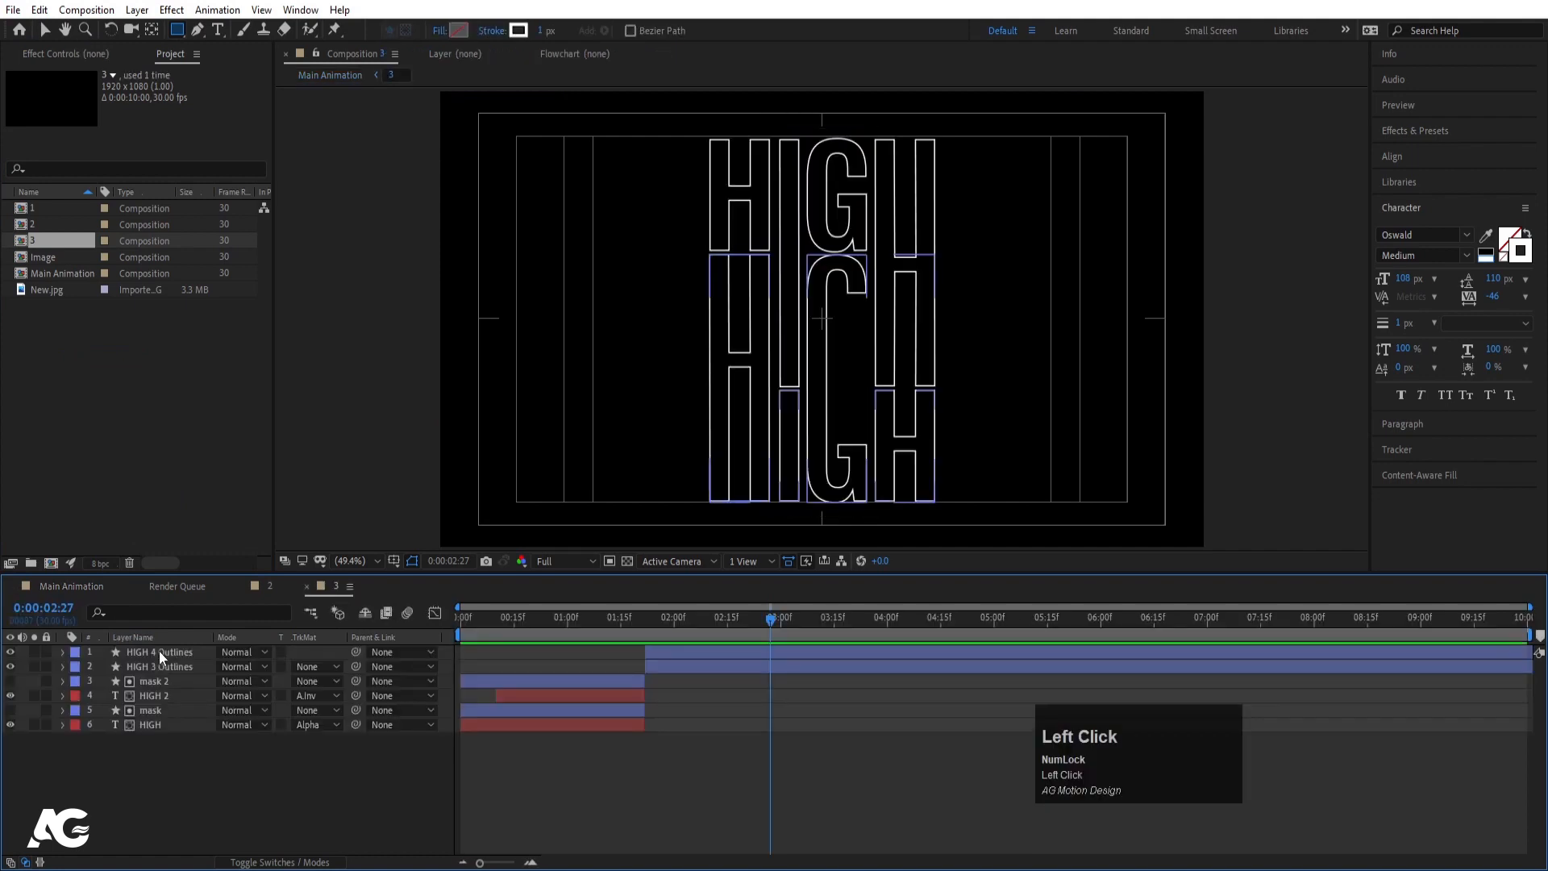
Set the stroke width of the HIGH 4 Outlines and HIGH 3 Outlines layers in composition 3 to 0.5 px.
{"action": "left_click", "coordinate": [158, 651]}
{"action": "left_click", "coordinate": [158, 666], "text": "shift"}
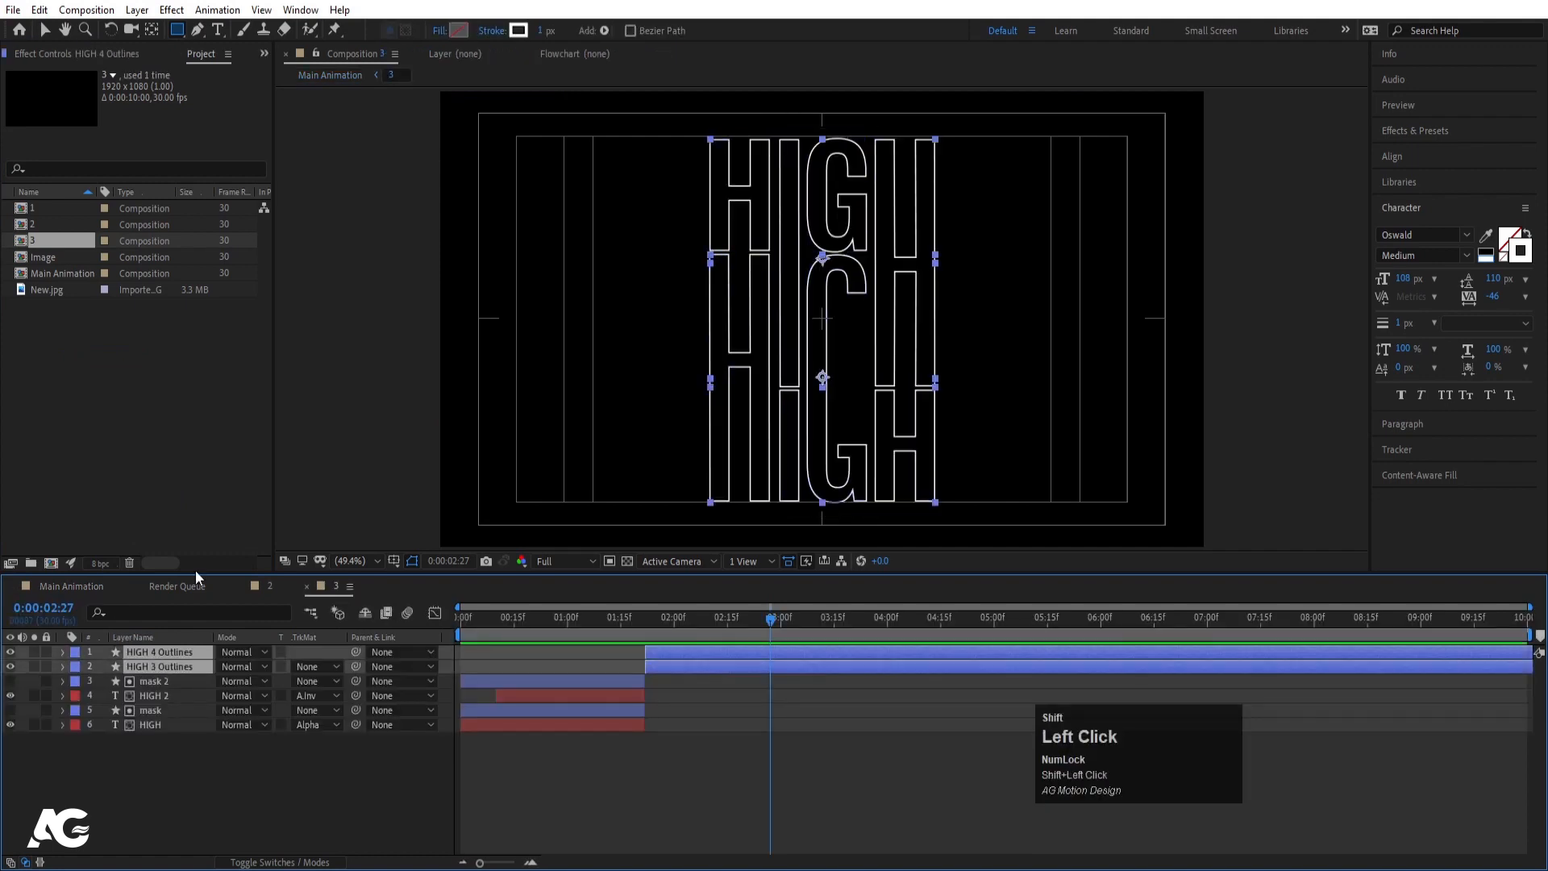
{"action": "left_click", "coordinate": [546, 31]}
{"action": "type", "text": "1"}
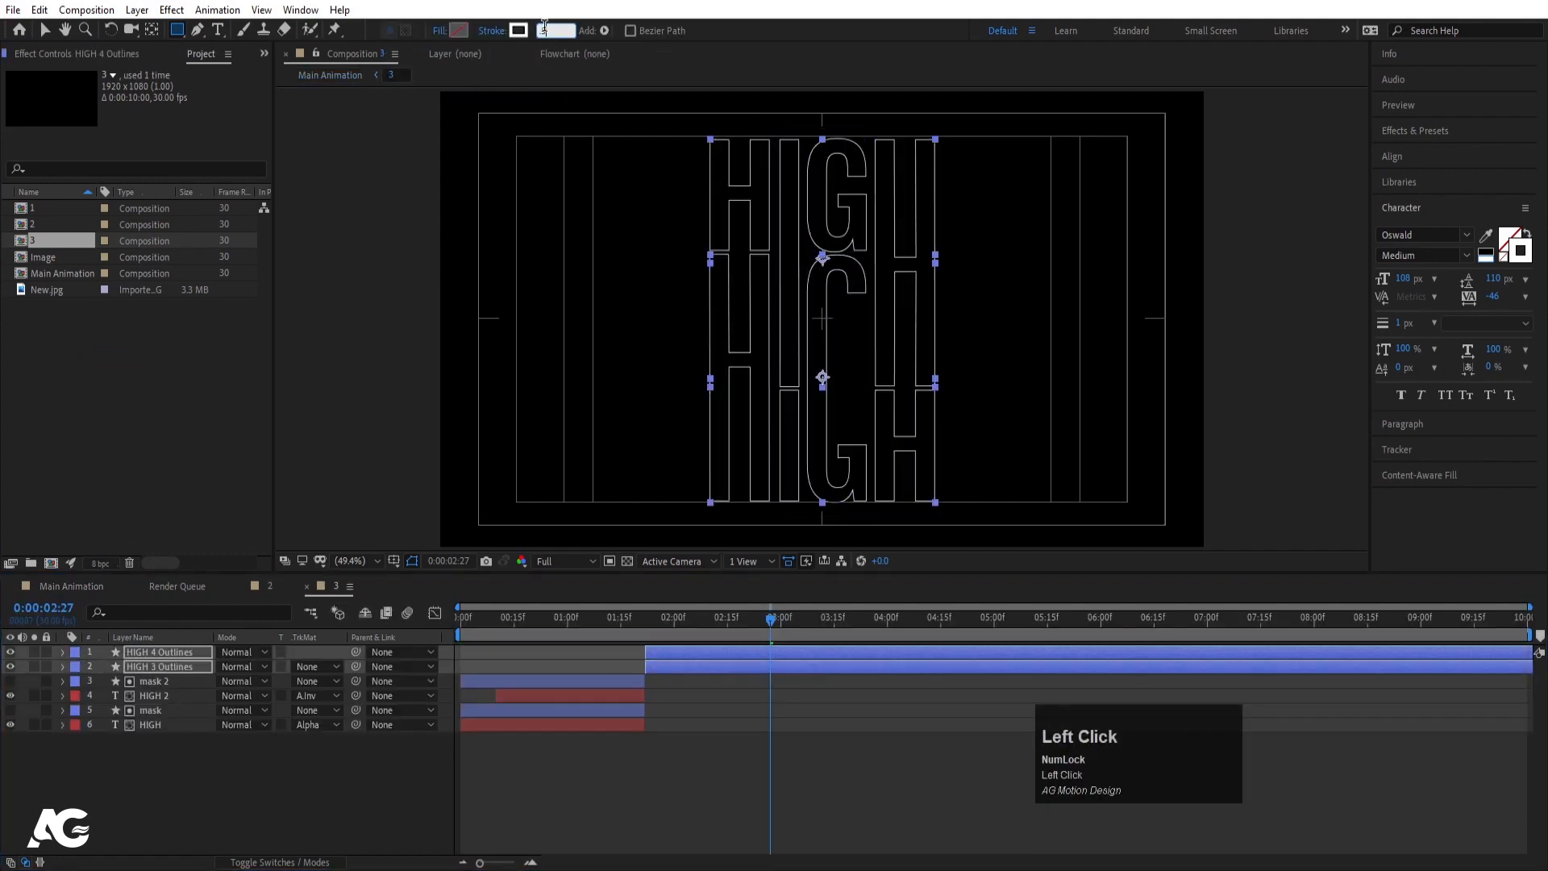
{"action": "key", "text": "Return"}
Set the stroke width of the HIGH 2 and HIGH text layers in composition 3 to 0.5 px.
{"action": "left_click", "coordinate": [172, 699]}
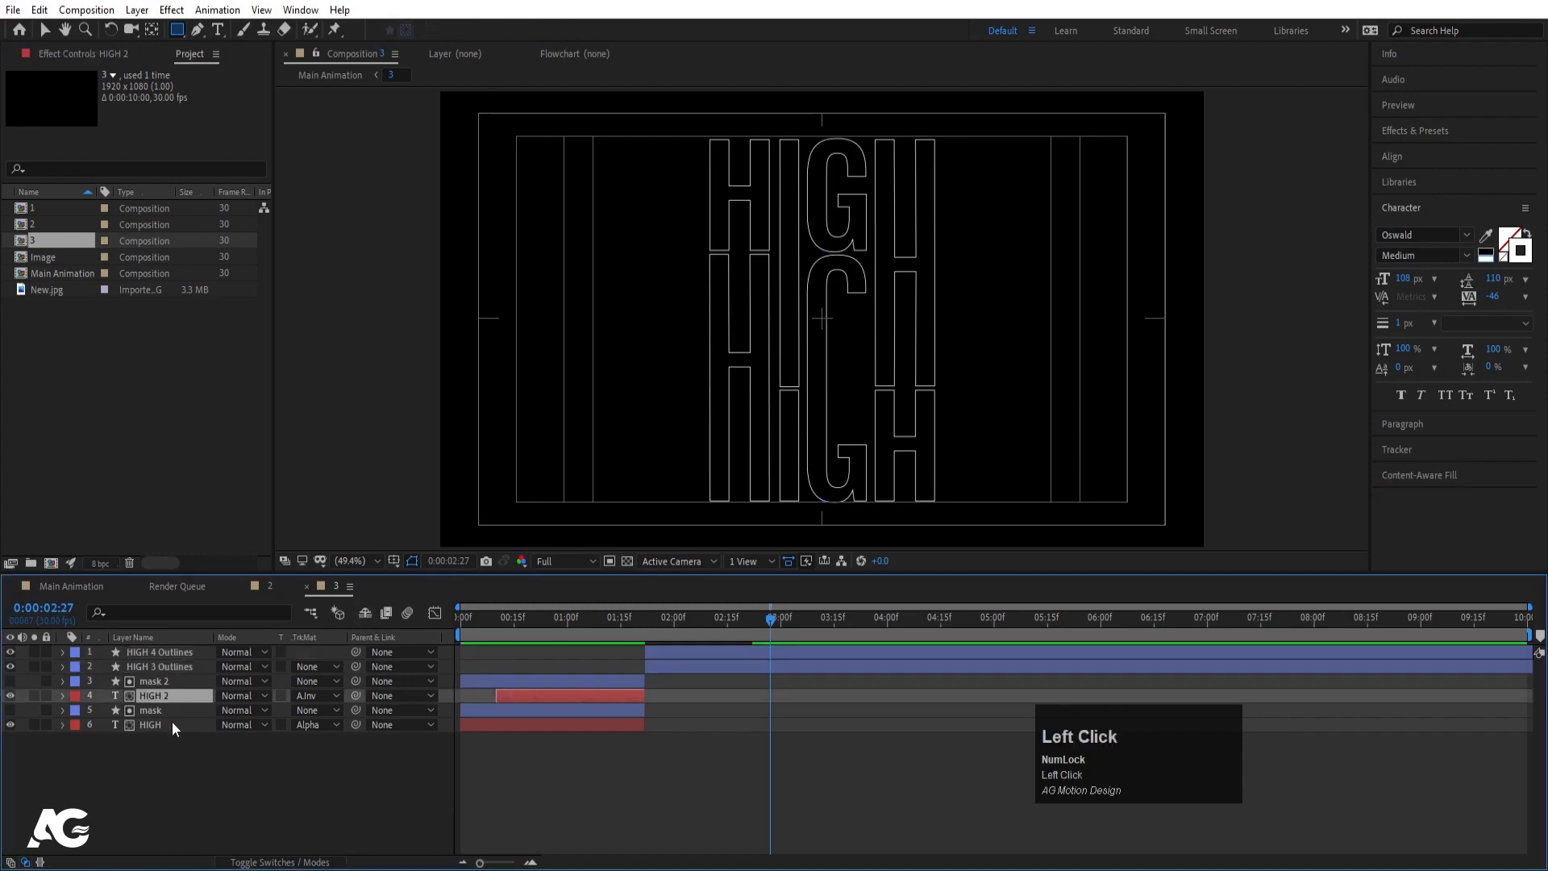
{"action": "left_click", "coordinate": [175, 722], "text": "ctrl"}
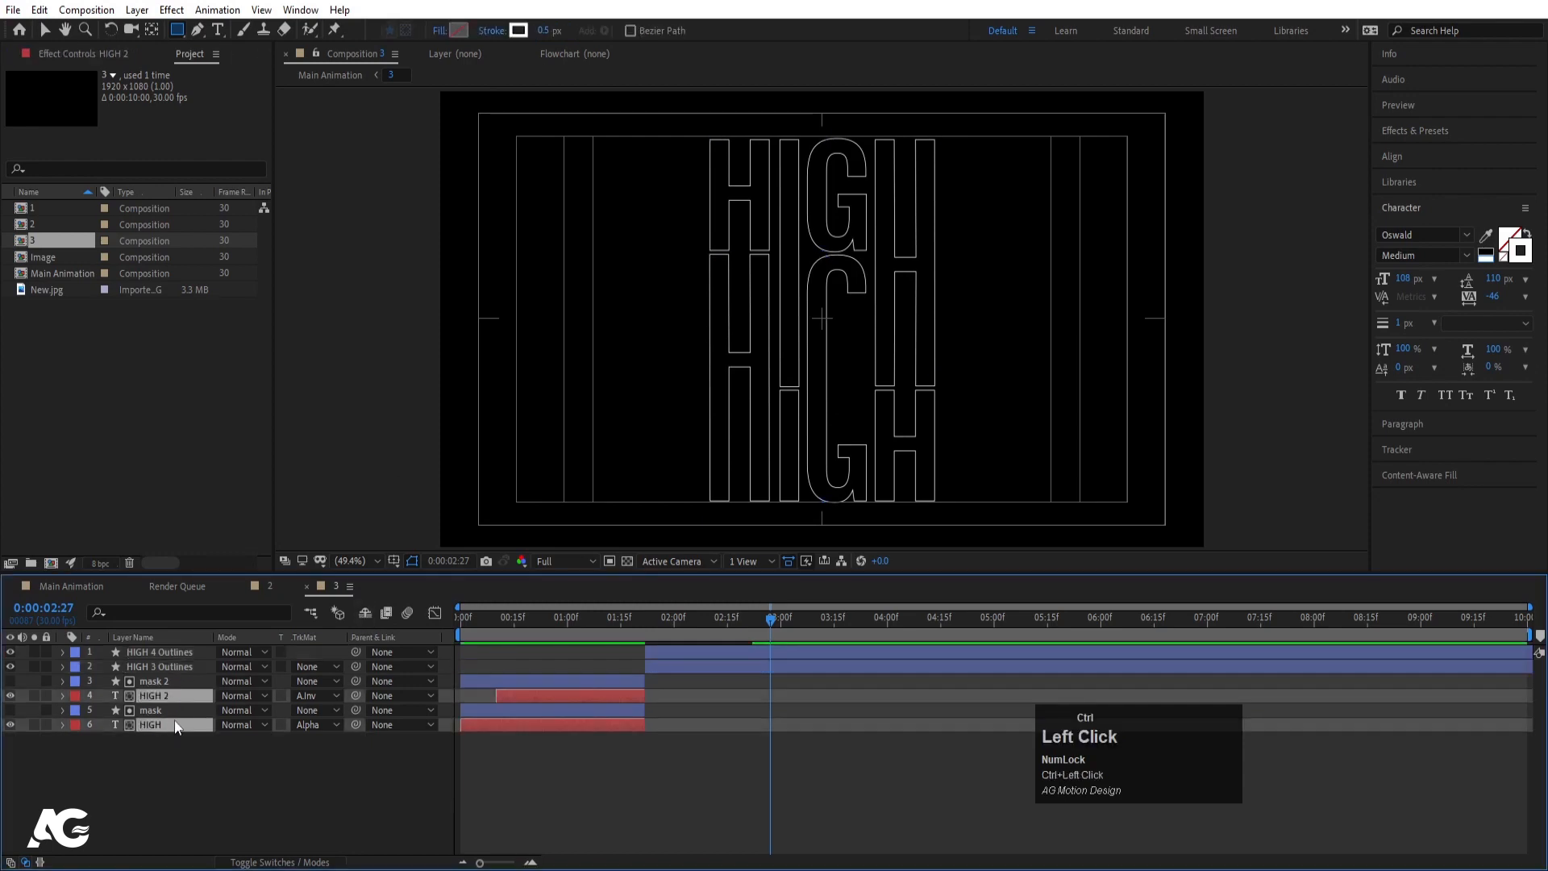
{"action": "left_click", "coordinate": [1401, 323]}
{"action": "type", "text": "0.5"}
{"action": "key", "text": "Return"}
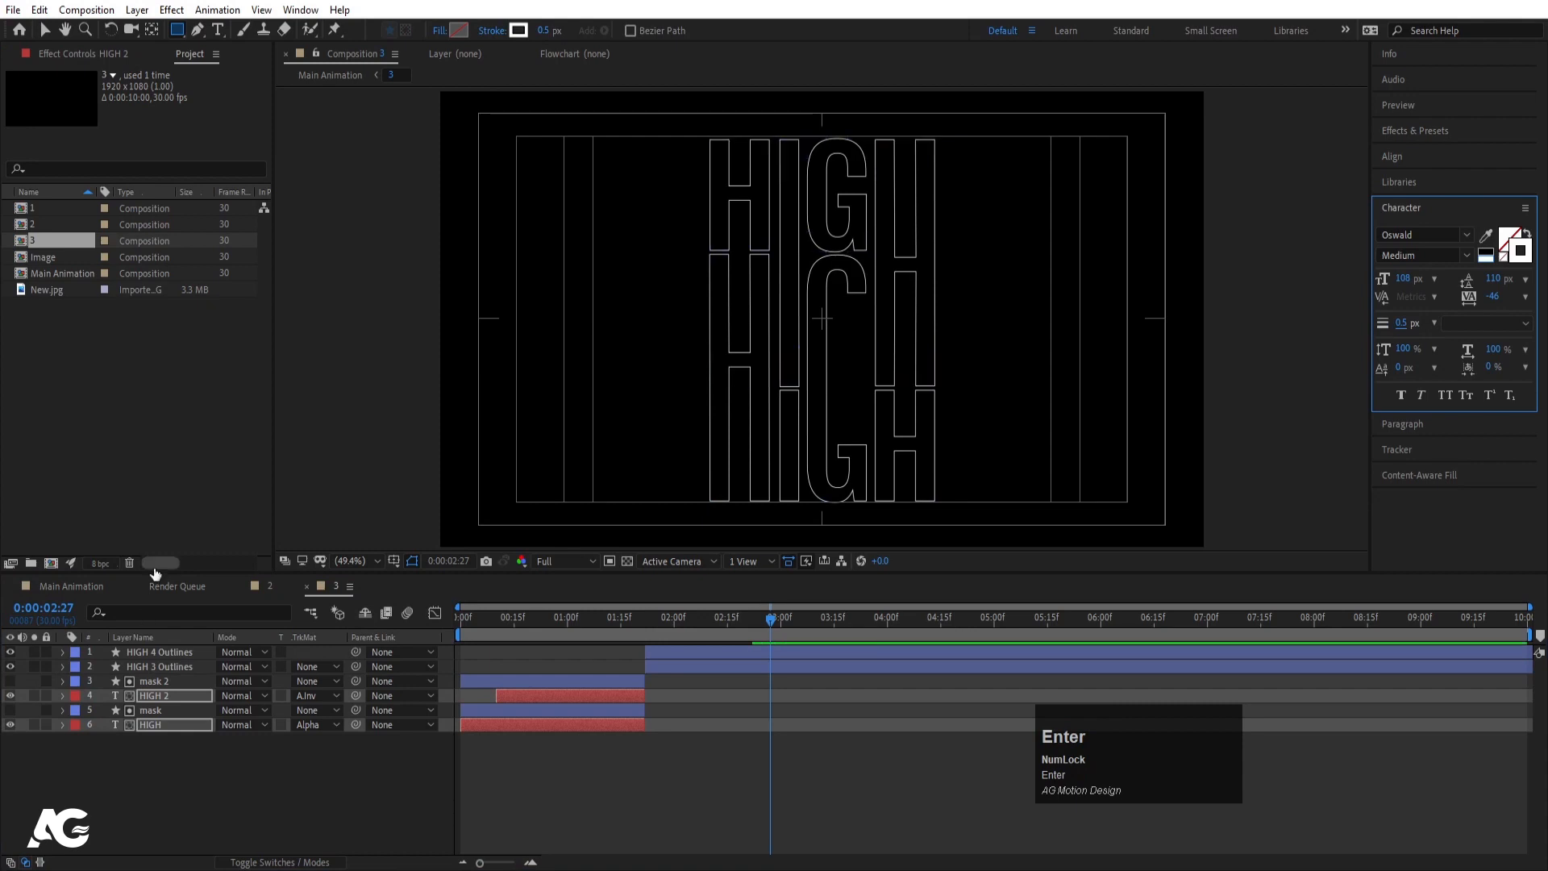
Return to the Main Animation composition and play it from the start to check the thinner outlines.
{"action": "left_click", "coordinate": [80, 587]}
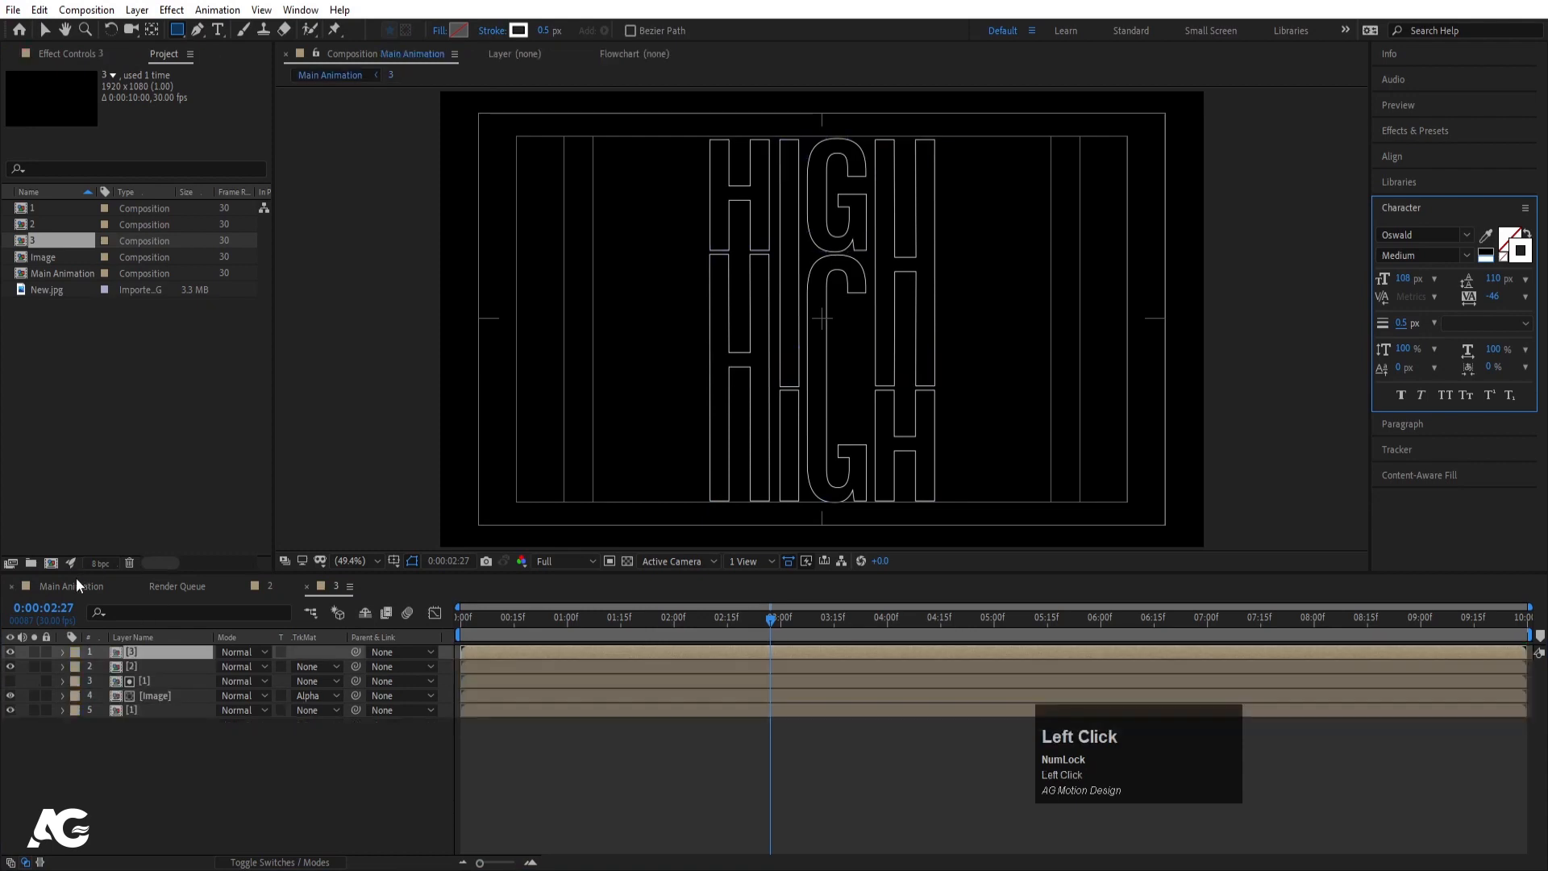
{"action": "left_click", "coordinate": [460, 809]}
{"action": "key", "text": "space"}
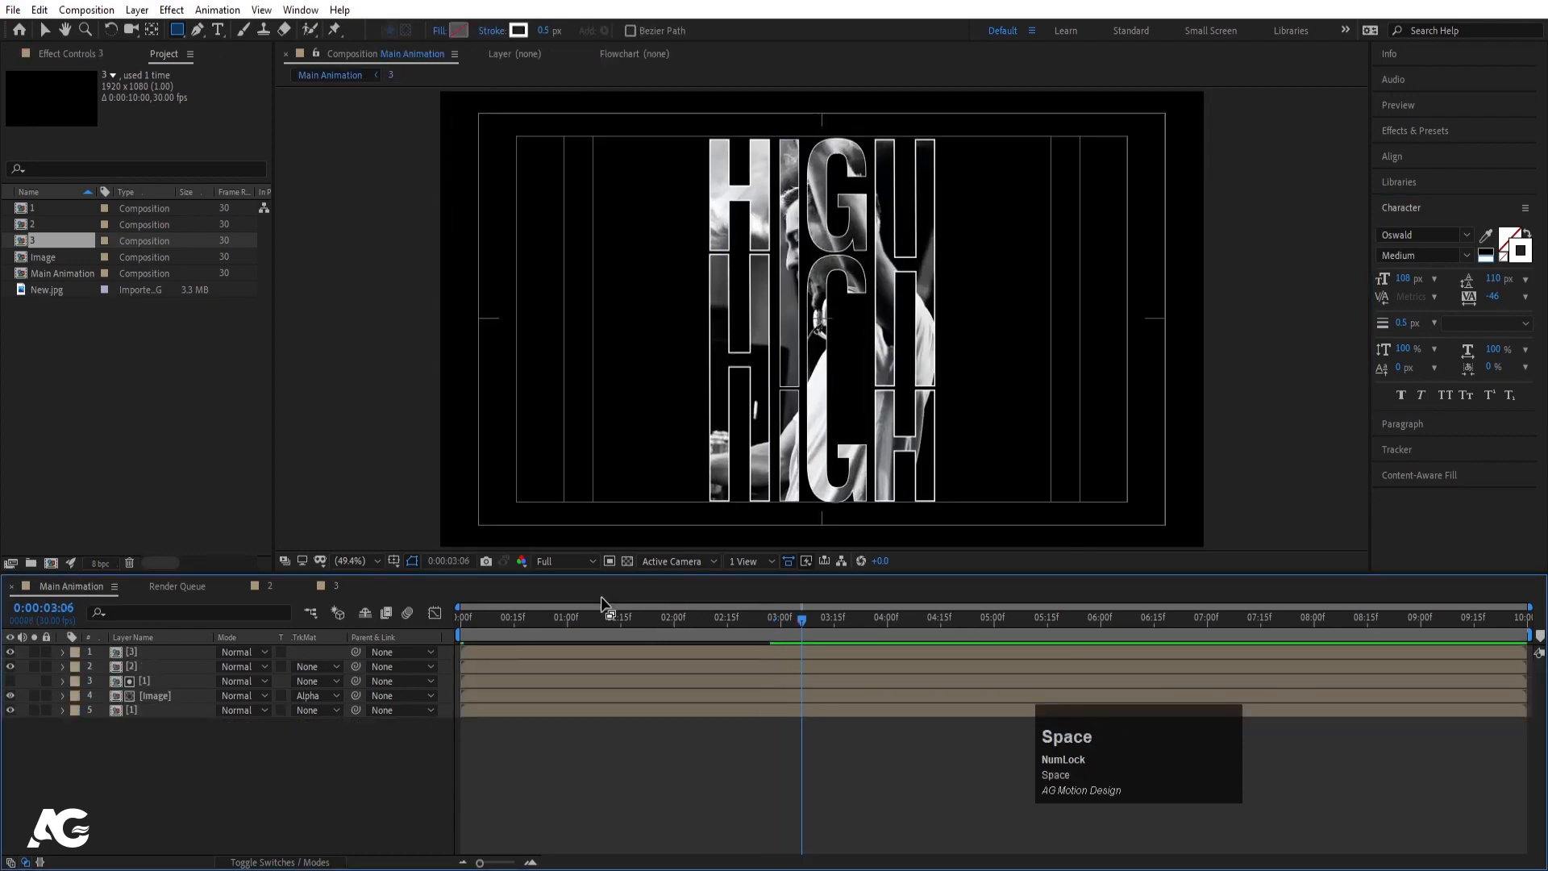
{"action": "left_click_drag", "start_coordinate": [569, 619], "coordinate": [458, 619]}
{"action": "key", "text": "space"}
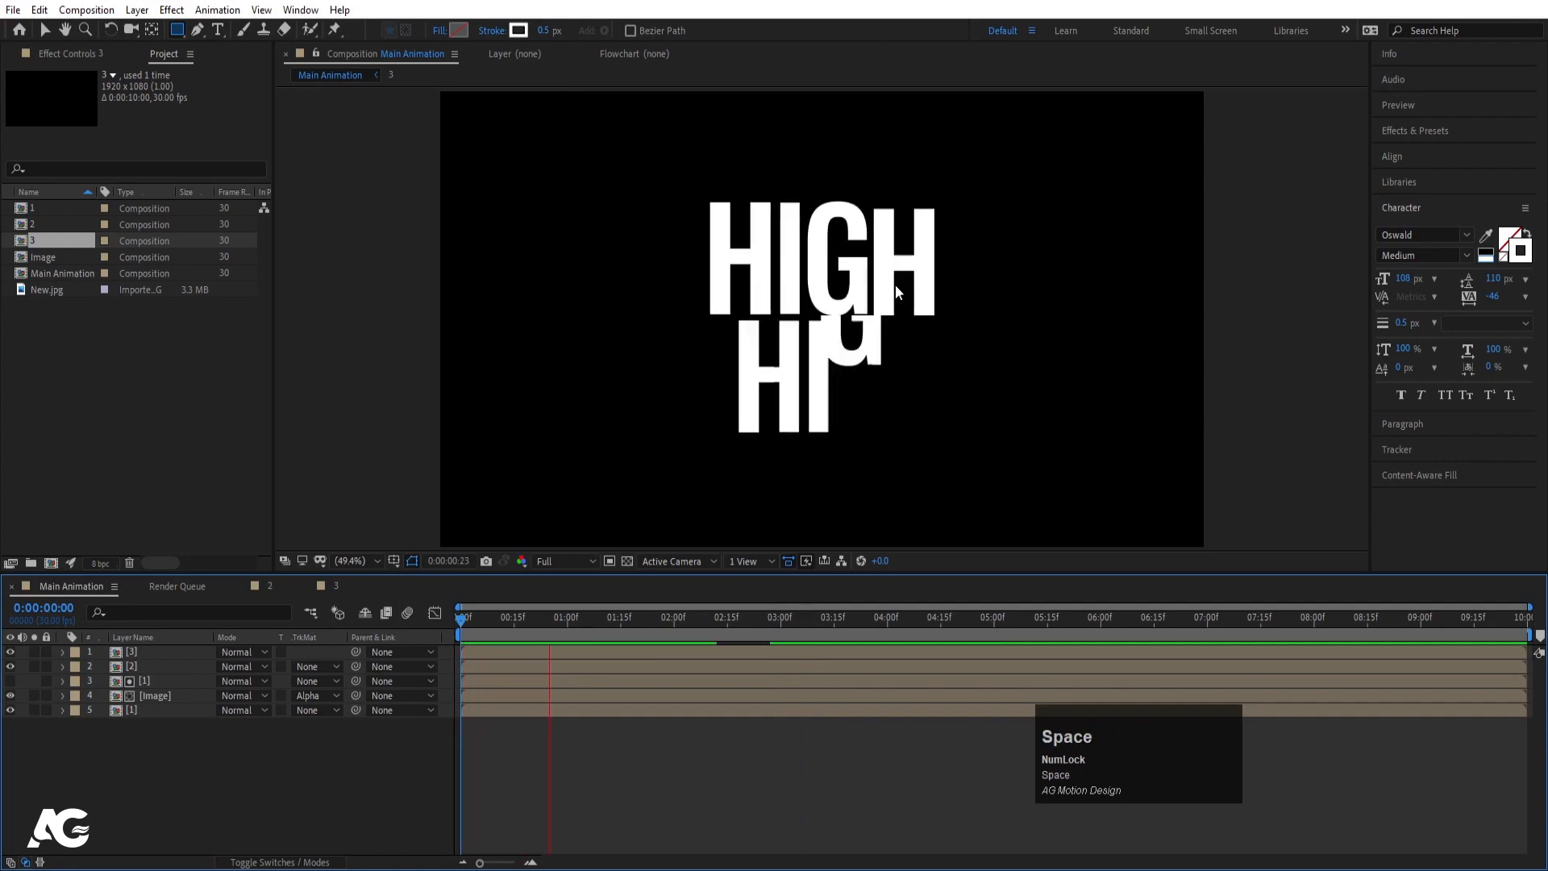
{"action": "key", "text": "space"}
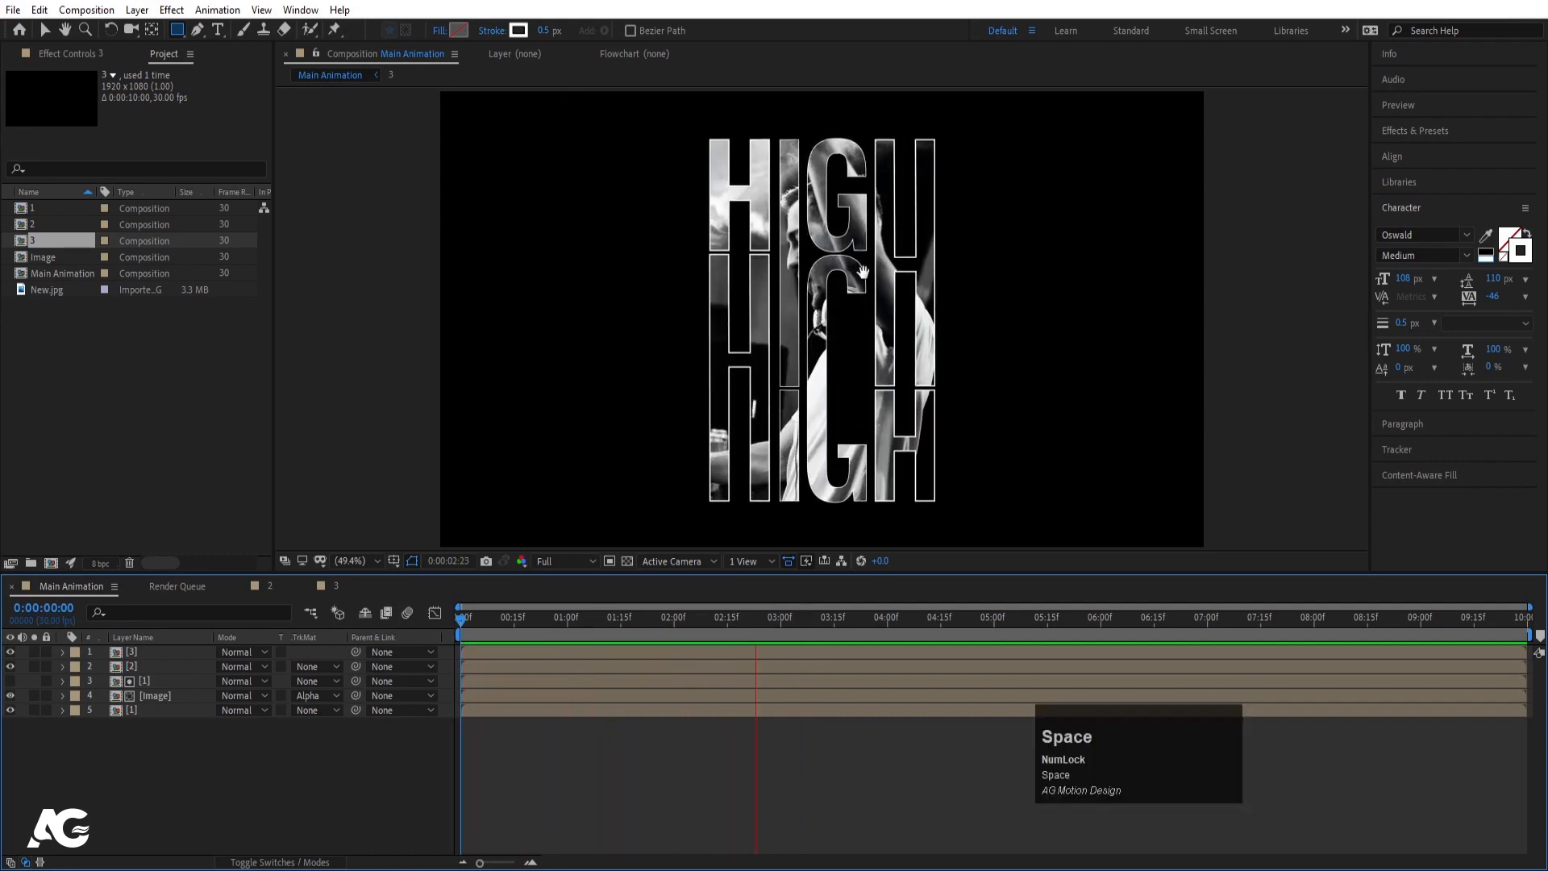
{"action": "key", "text": "space"}
{"action": "key", "text": "space"}
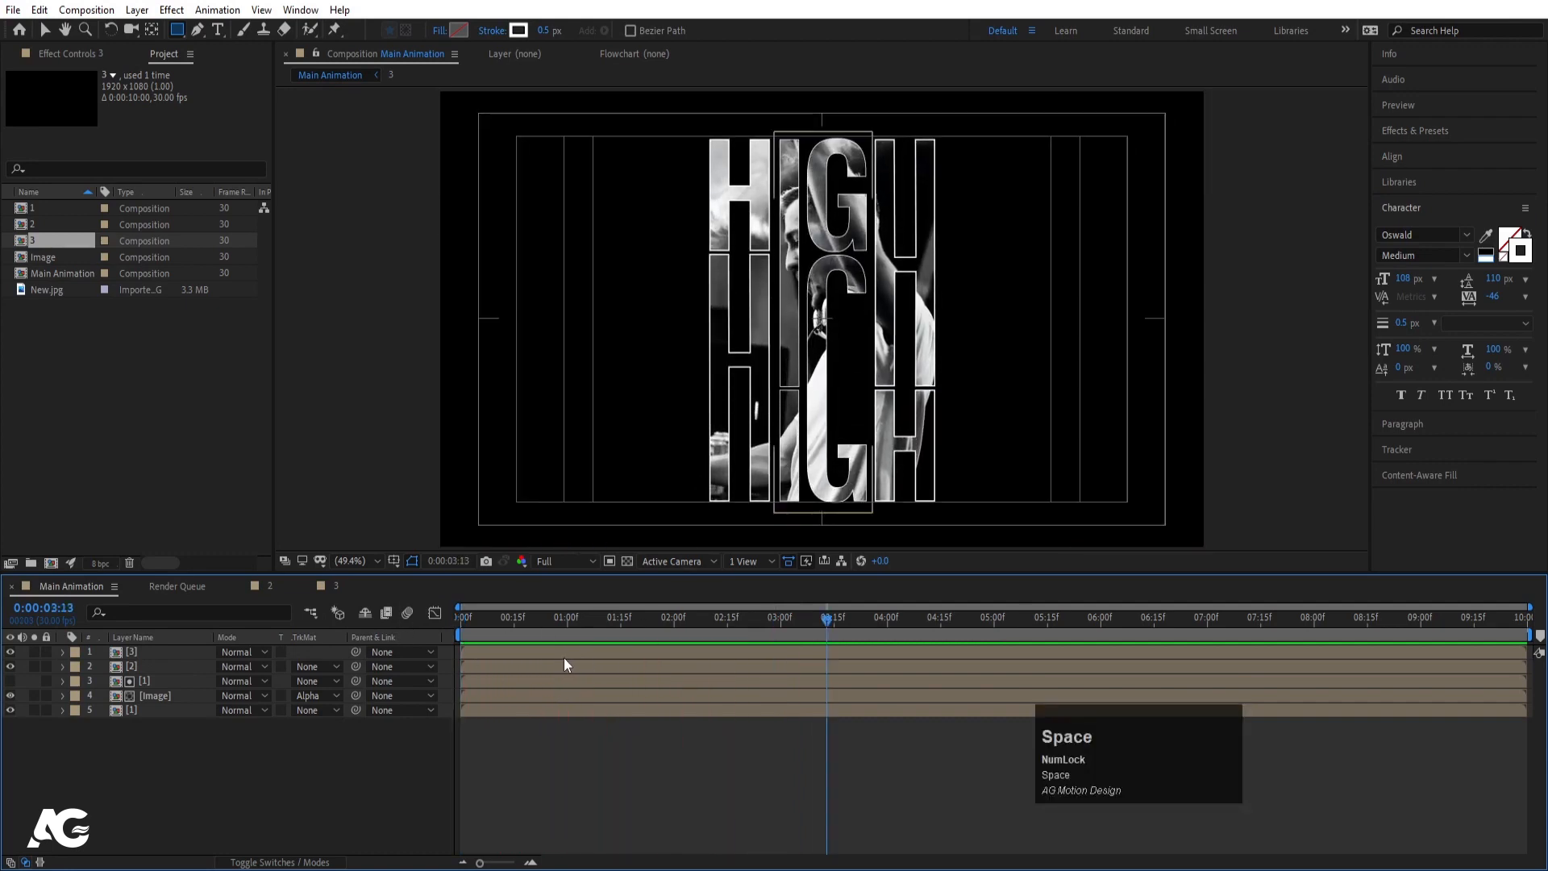
Duplicate the Image layer in Main Animation, move the copy to the bottom of the stack, and set it to No Track Matte.
{"action": "left_click", "coordinate": [130, 766]}
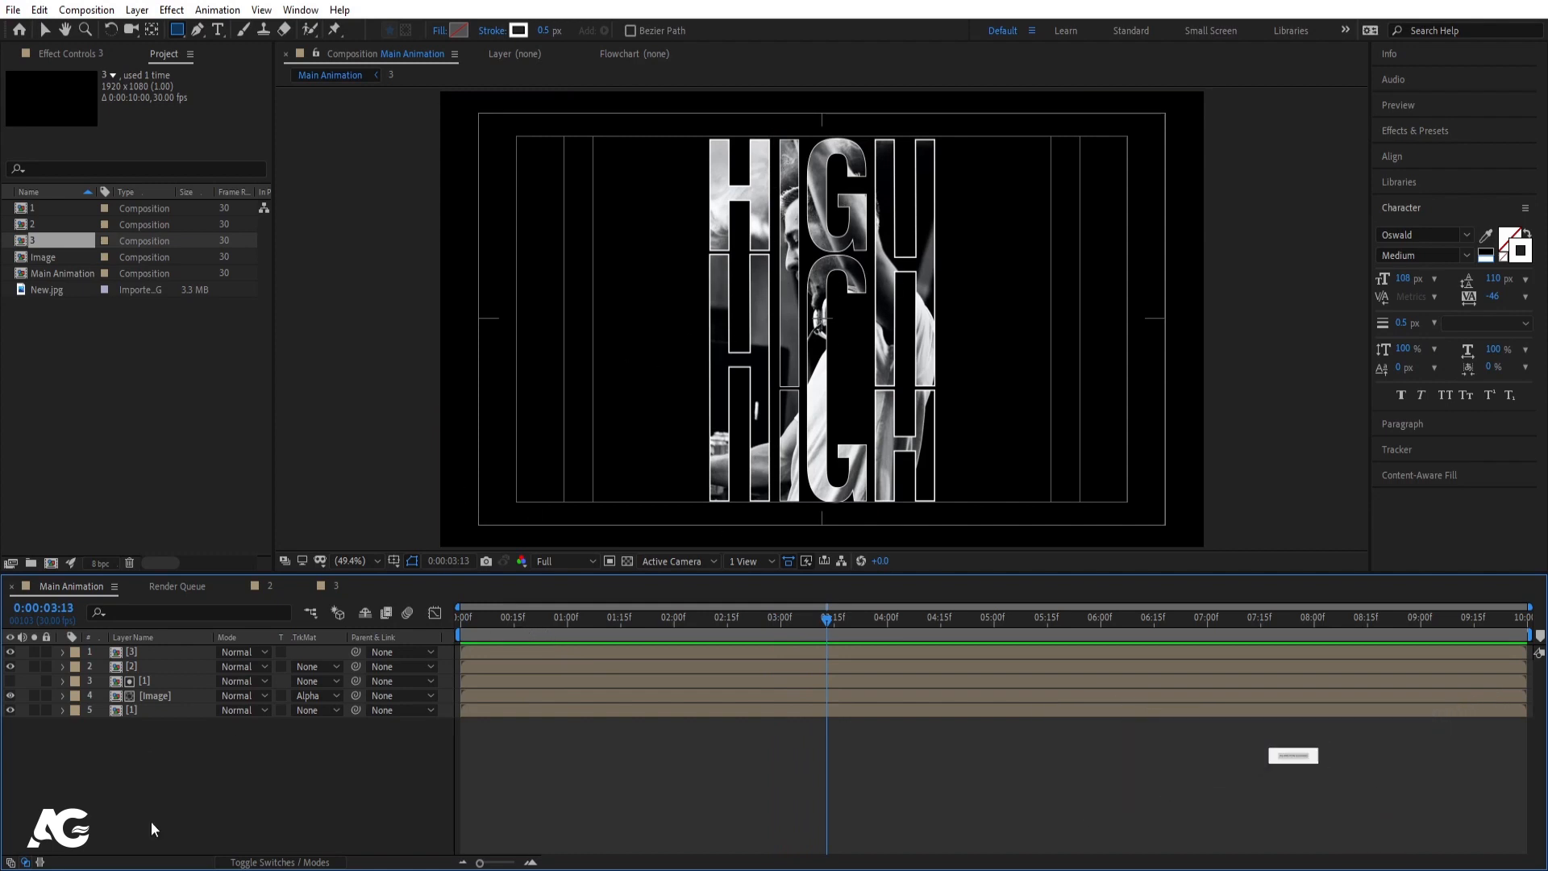
{"action": "left_click", "coordinate": [148, 695]}
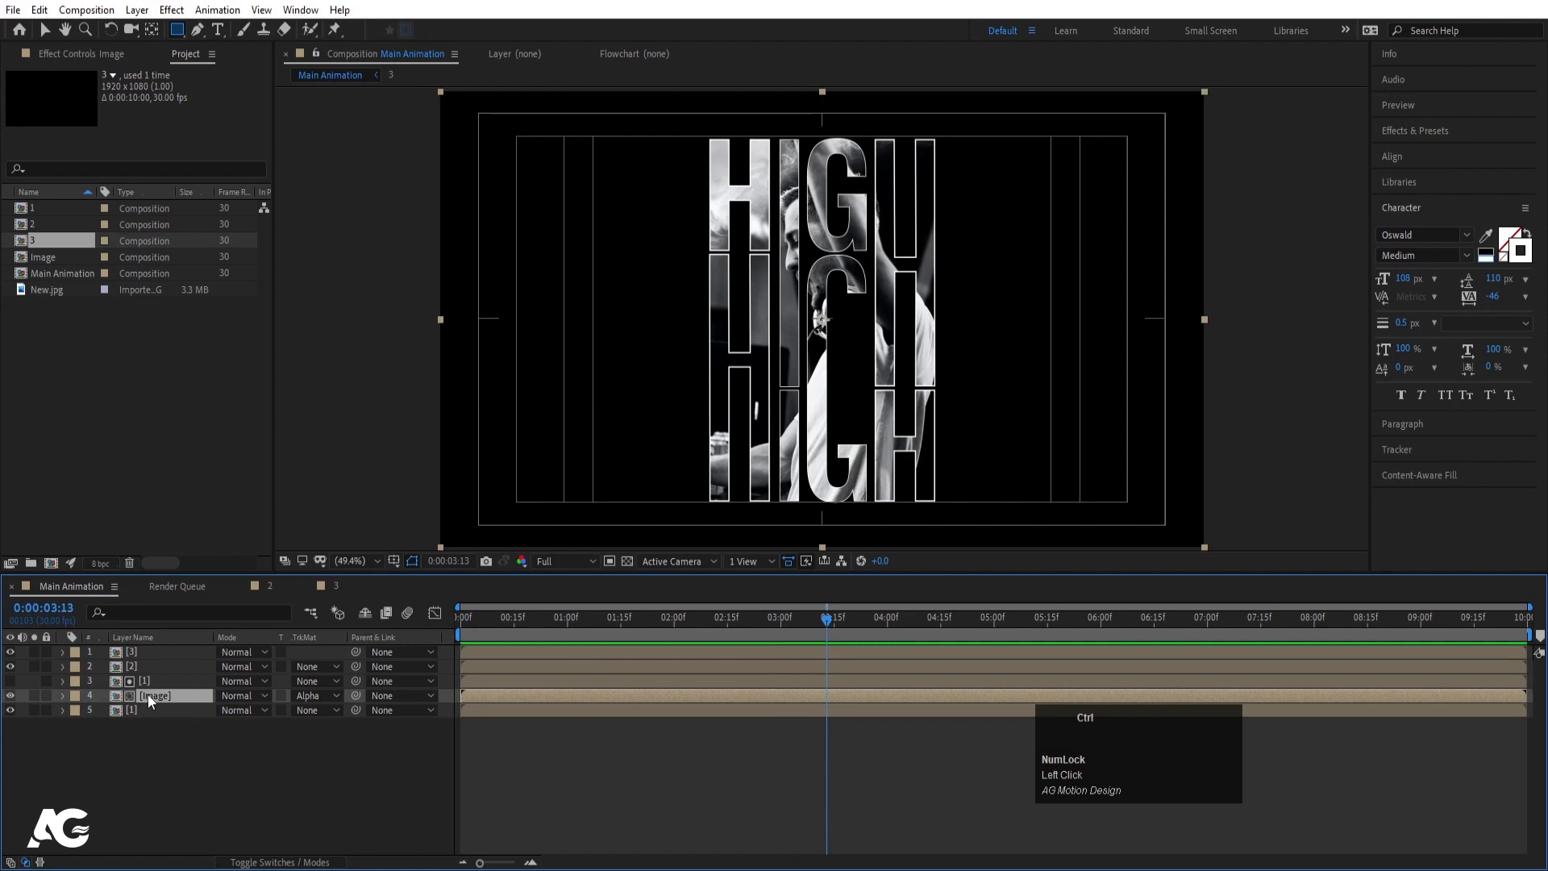
{"action": "key", "text": "ctrl+d"}
{"action": "left_click_drag", "start_coordinate": [147, 691], "coordinate": [191, 753]}
{"action": "left_click", "coordinate": [298, 726]}
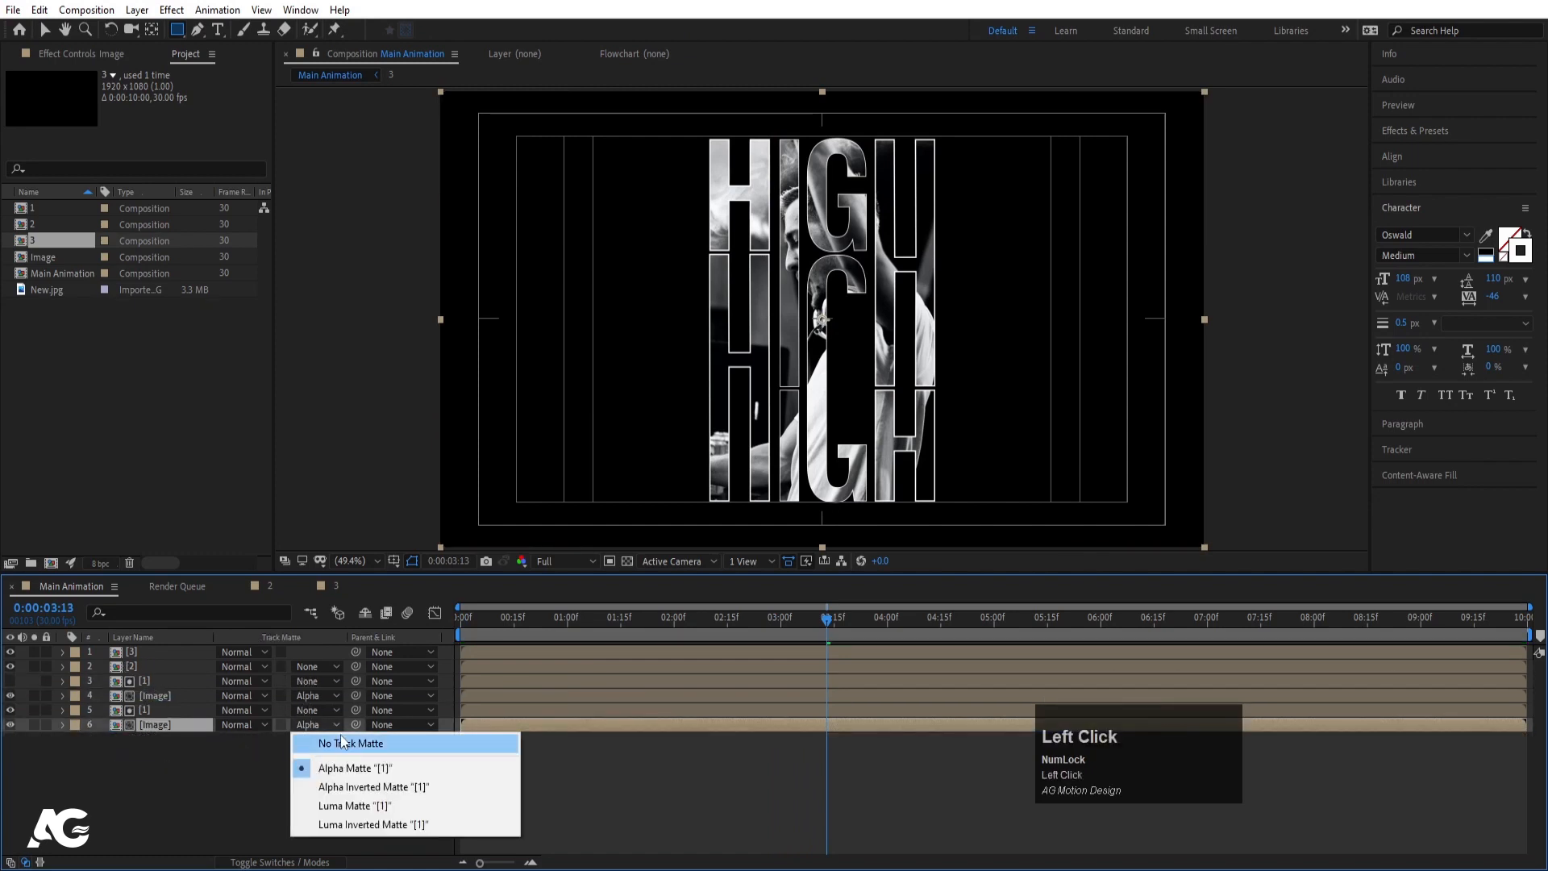
{"action": "left_click", "coordinate": [340, 736]}
Scale the bottom Image layer to about 234% and set its opacity to 20%.
{"action": "key", "text": "s"}
{"action": "left_click_drag", "start_coordinate": [241, 739], "coordinate": [333, 715]}
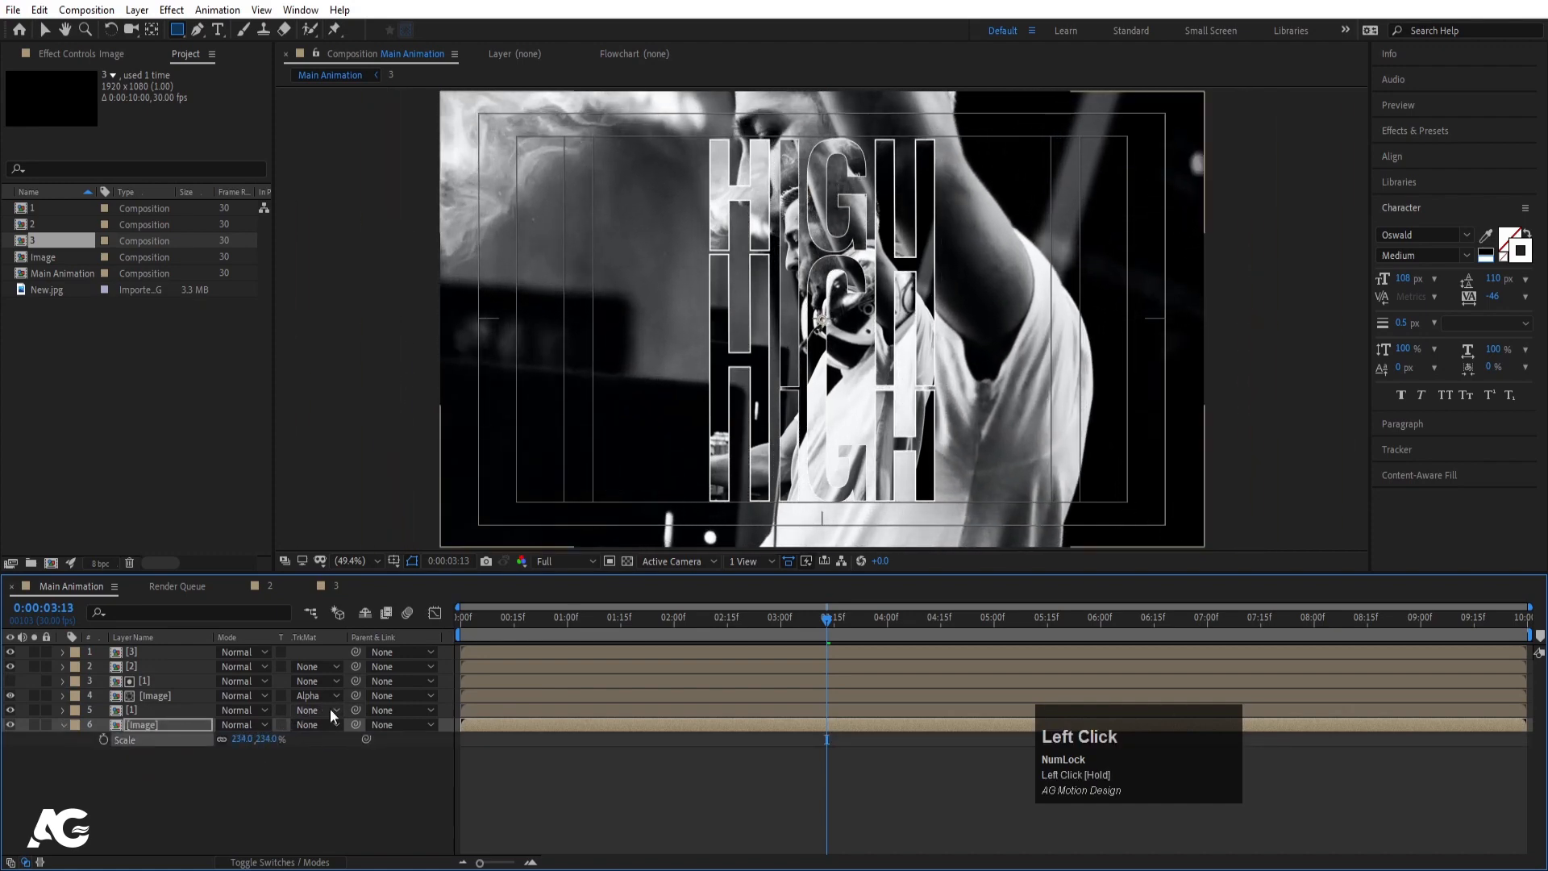
{"action": "key", "text": "t"}
{"action": "left_click", "coordinate": [229, 740]}
{"action": "type", "text": "2"}
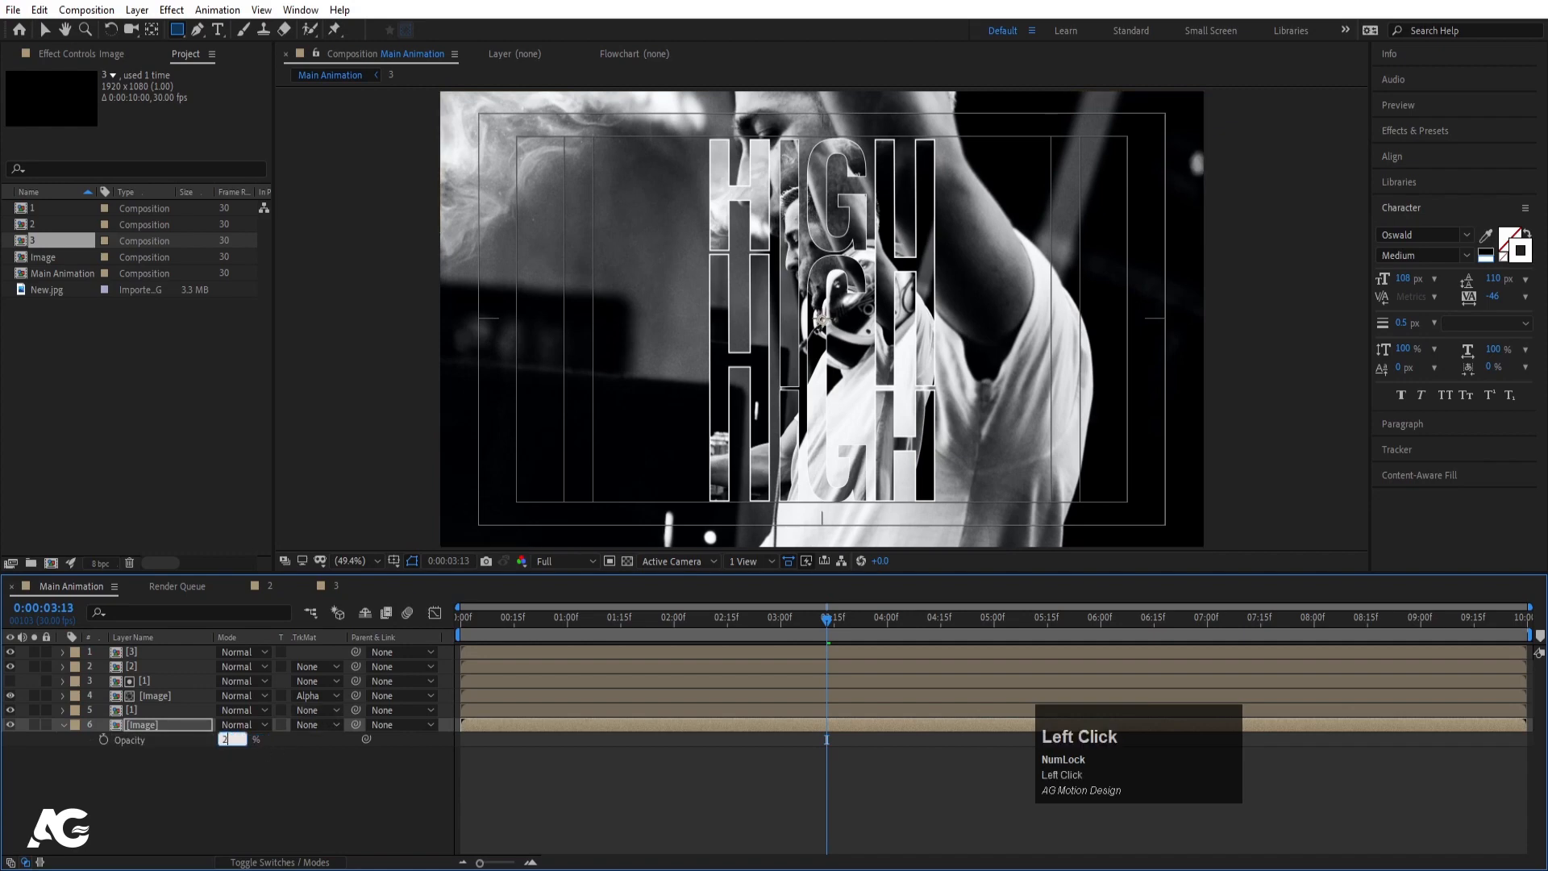
{"action": "type", "text": "0"}
{"action": "key", "text": "Return"}
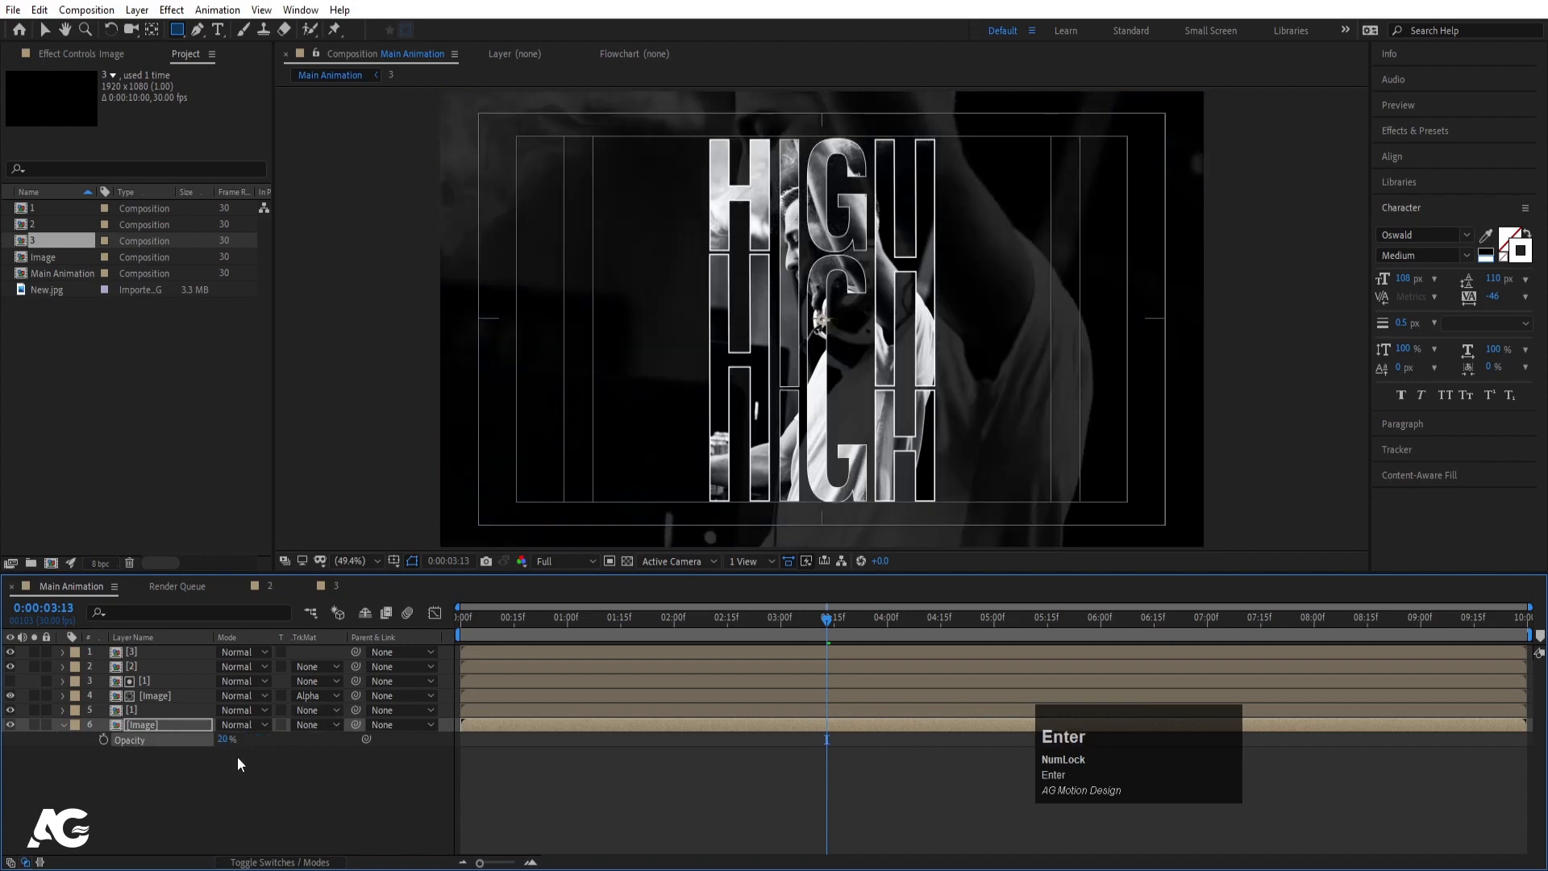
Apply a Gaussian Blur effect to the bottom Image layer with a Blurriness of about 14.9.
{"action": "left_click", "coordinate": [1396, 127]}
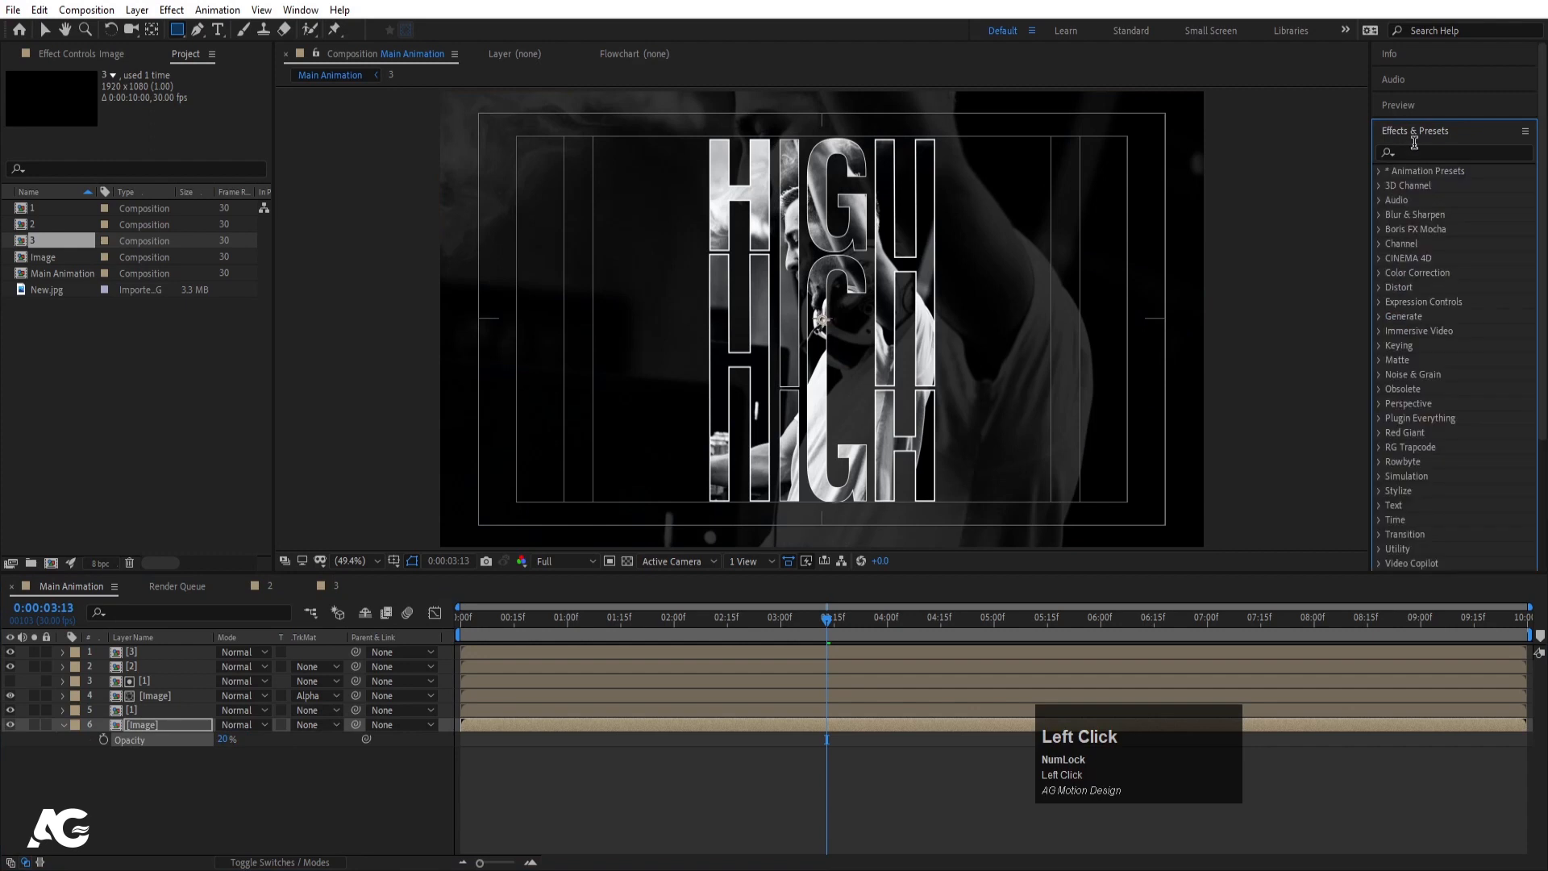
{"action": "type", "text": "blur"}
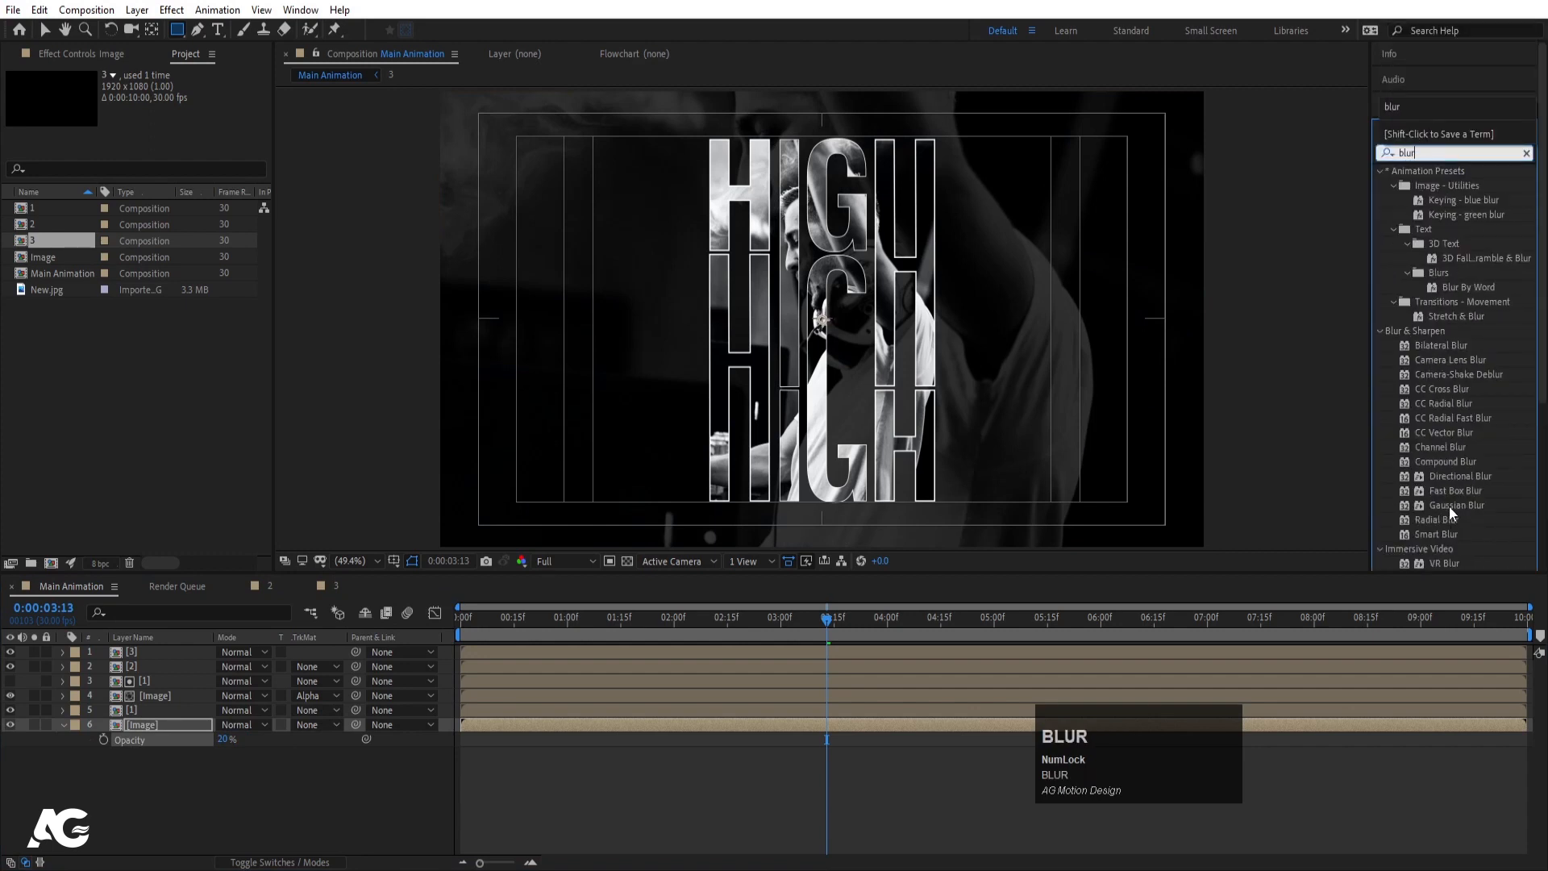
{"action": "double_click", "coordinate": [1449, 506]}
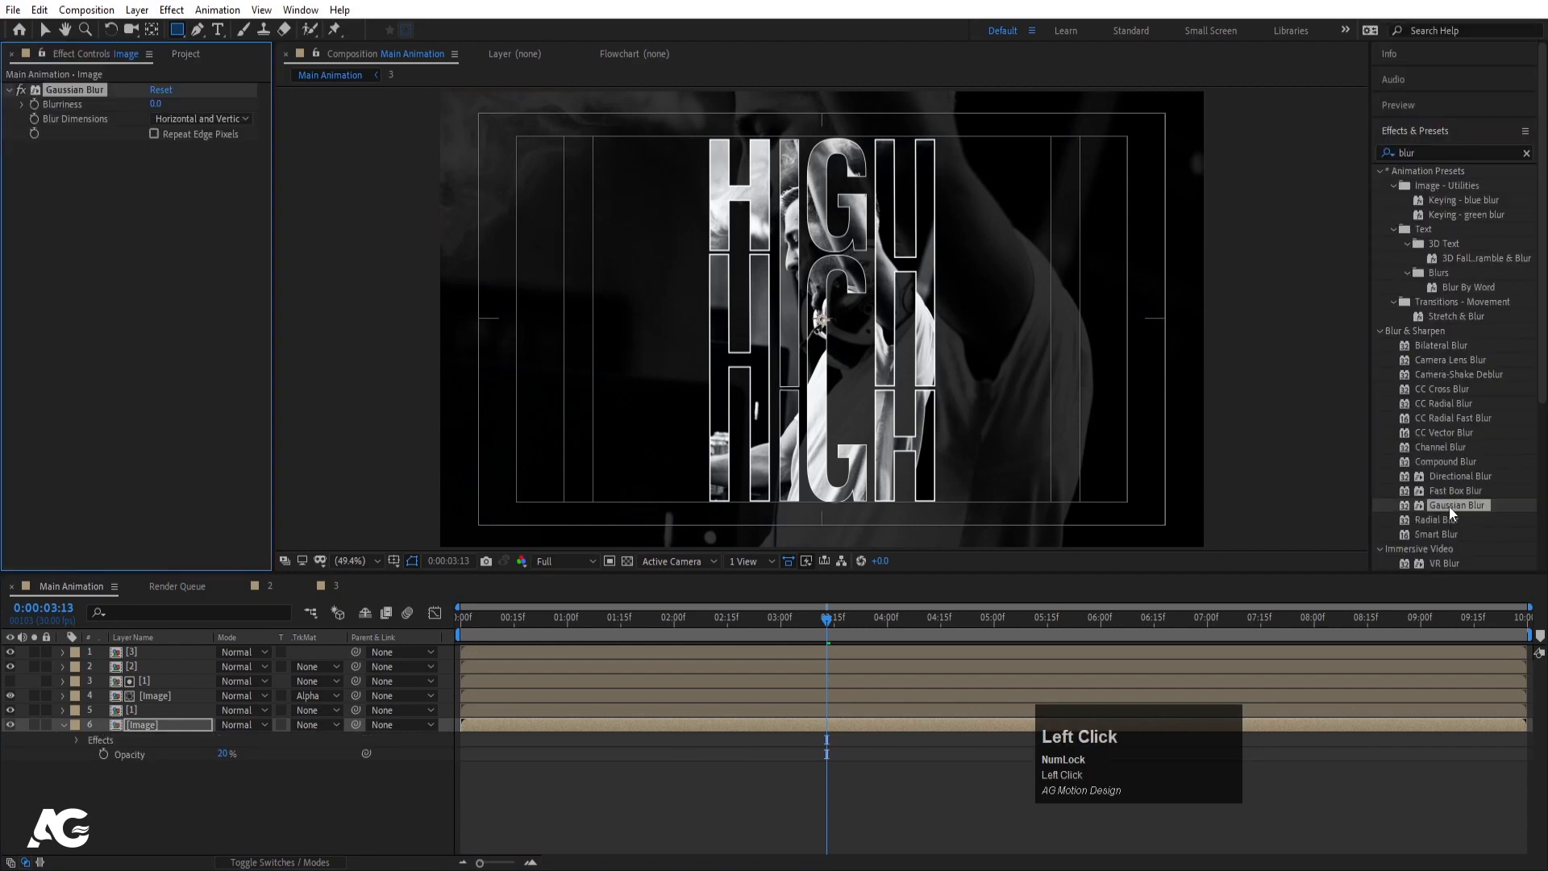
{"action": "left_click_drag", "start_coordinate": [206, 102], "coordinate": [247, 91]}
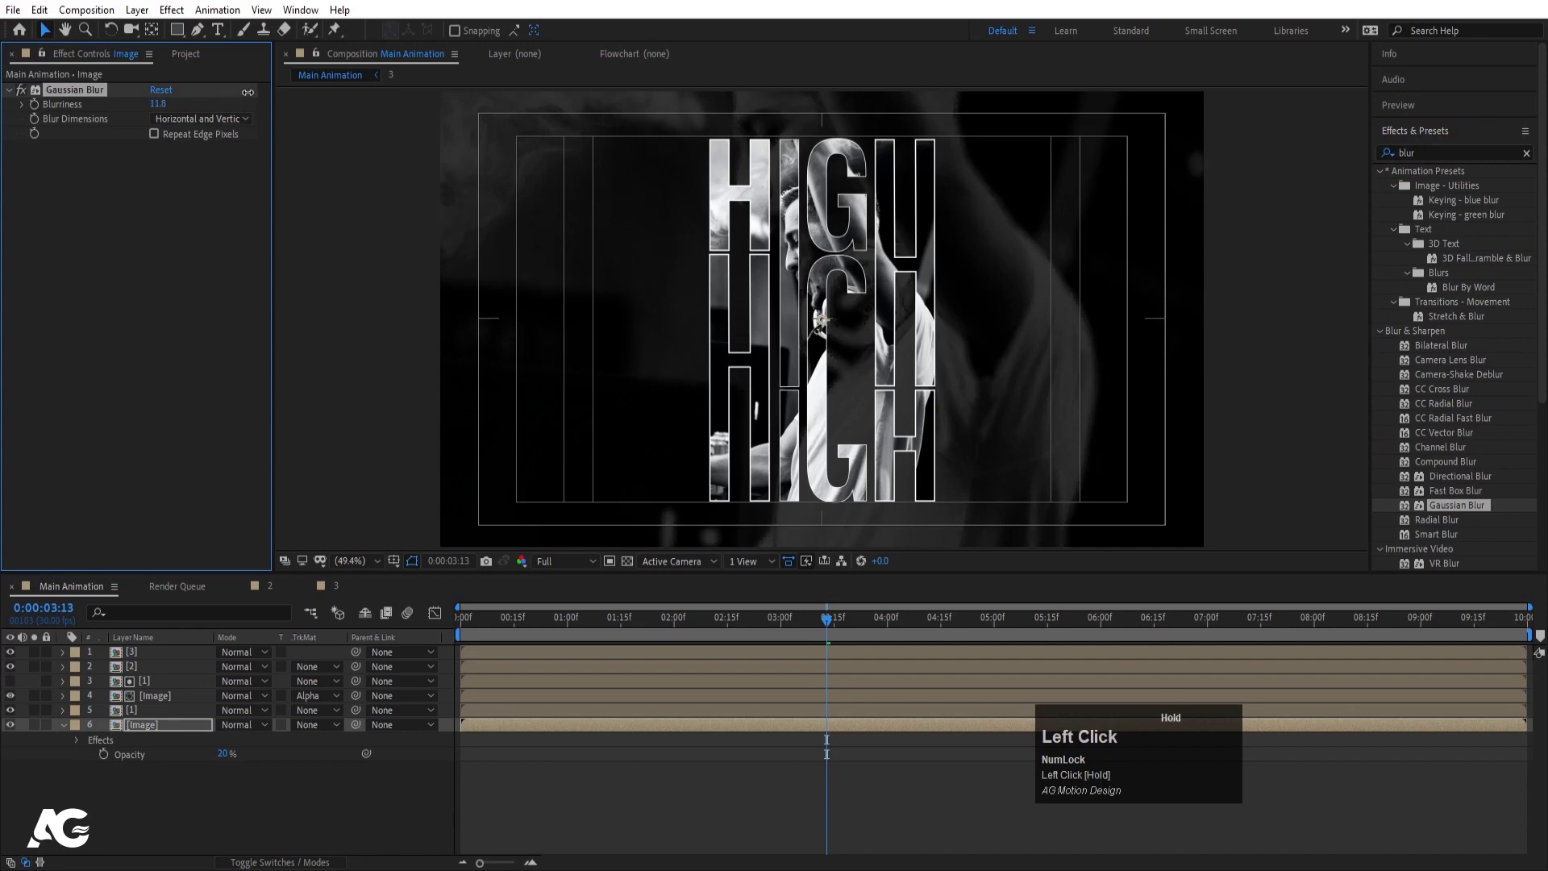
Play Main Animation from the start to check the blurred background image.
{"action": "left_click_drag", "start_coordinate": [533, 615], "coordinate": [390, 631]}
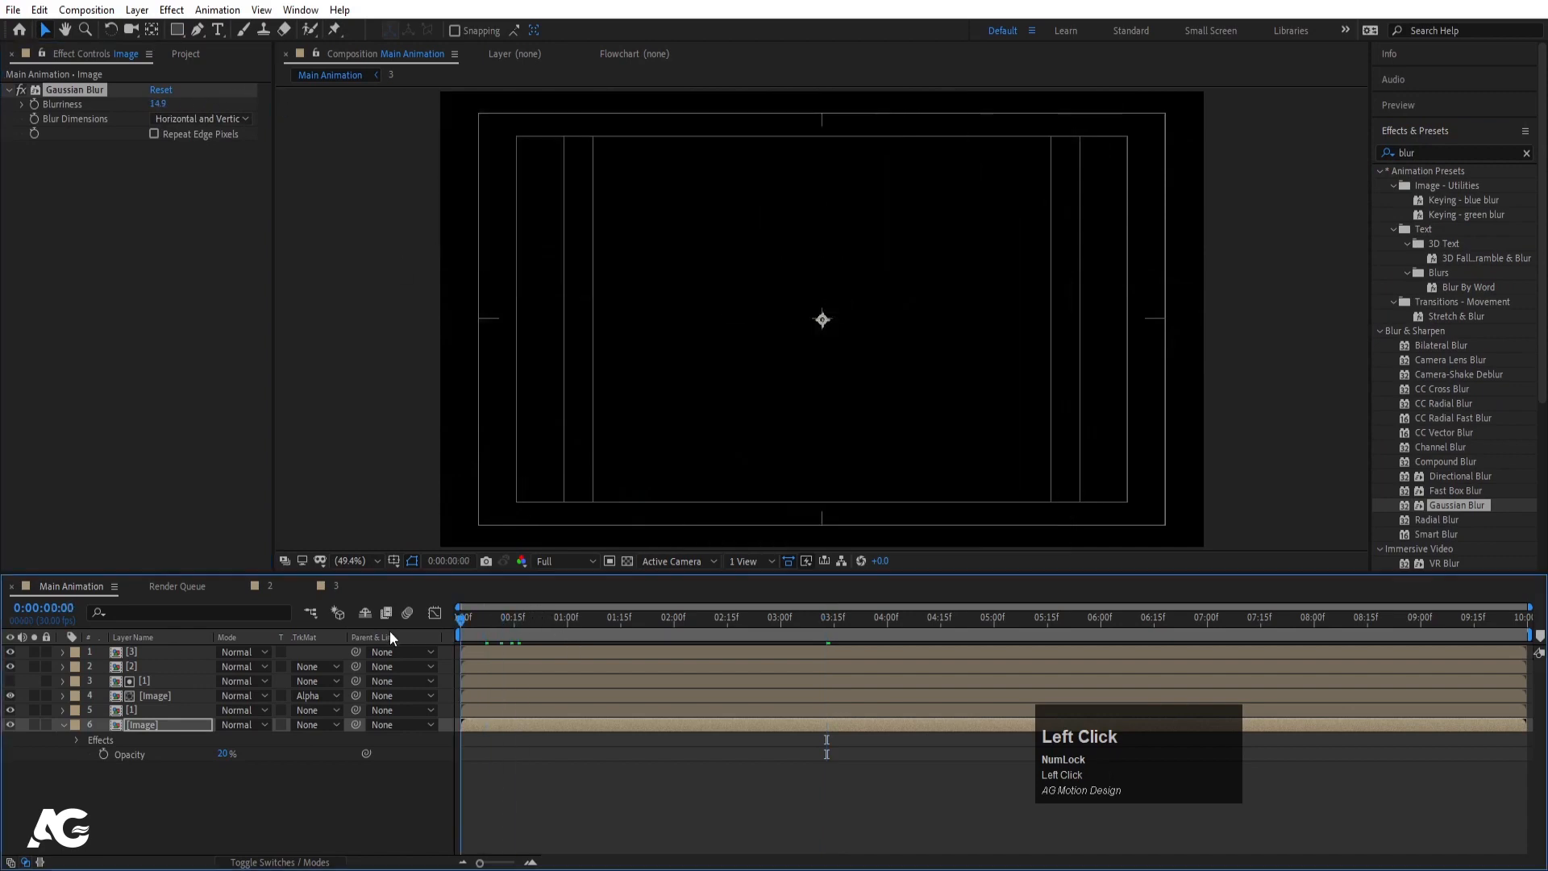
{"action": "key", "text": "space"}
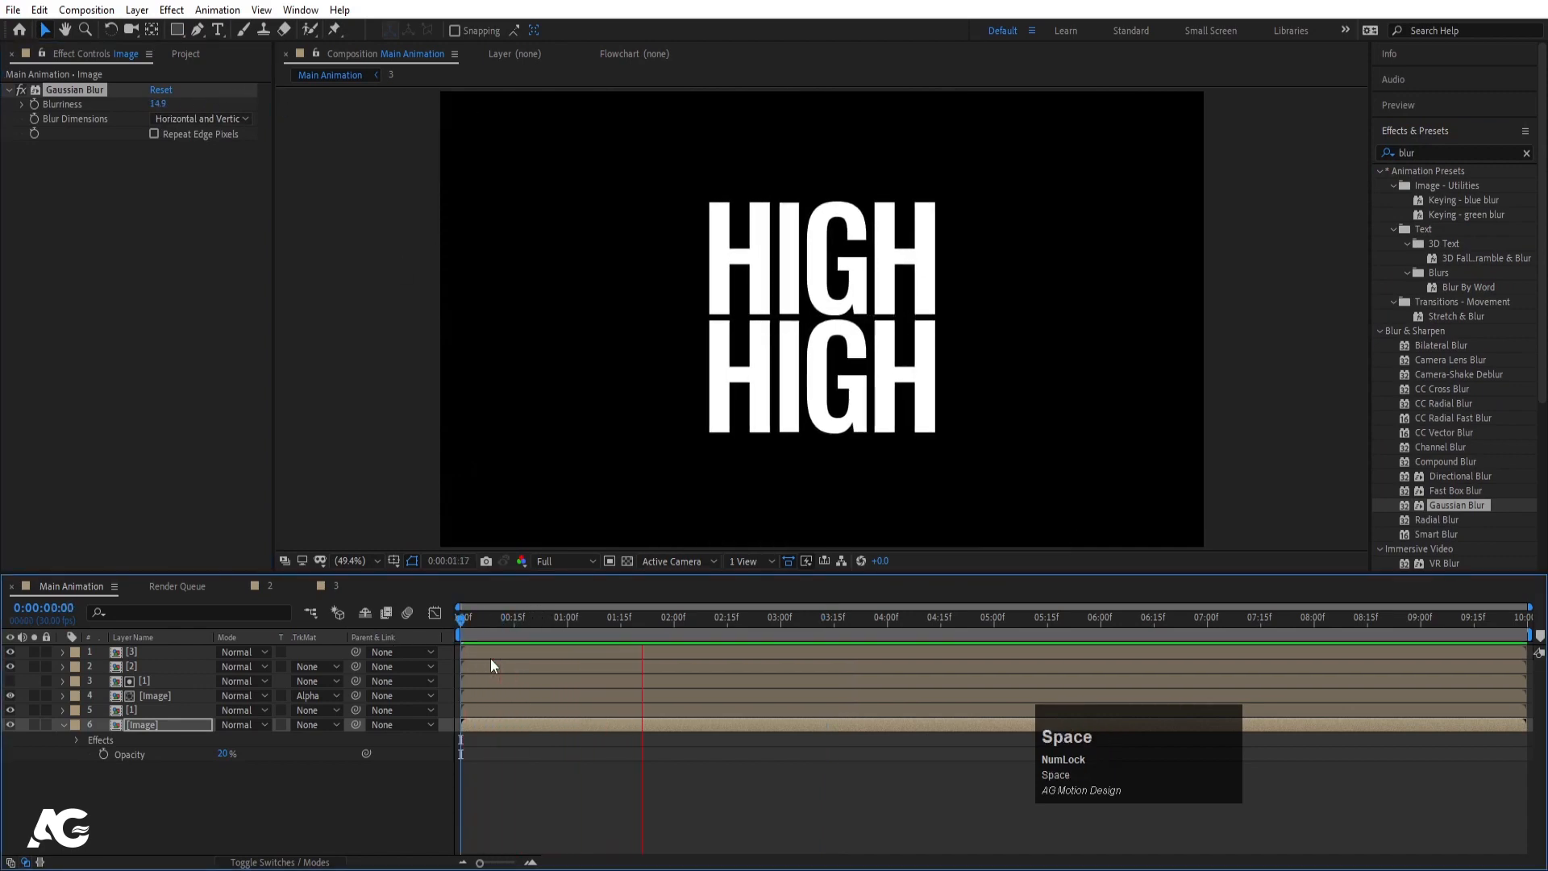
{"action": "key", "text": "space"}
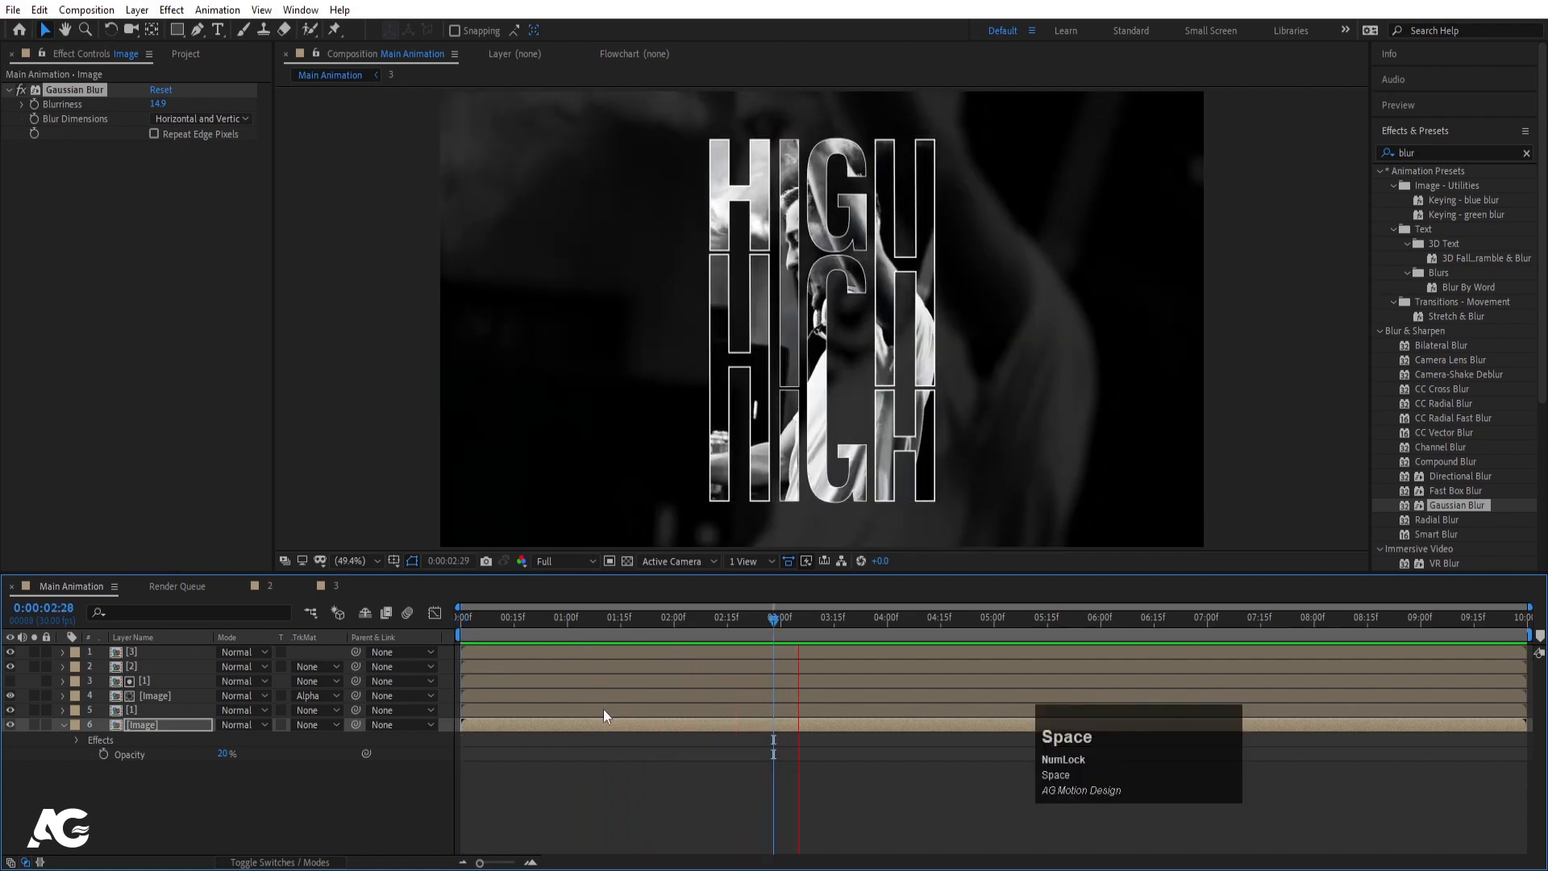
Slide the bottom Image layer about half a second earlier in the timeline and play the result.
{"action": "left_click", "coordinate": [600, 617]}
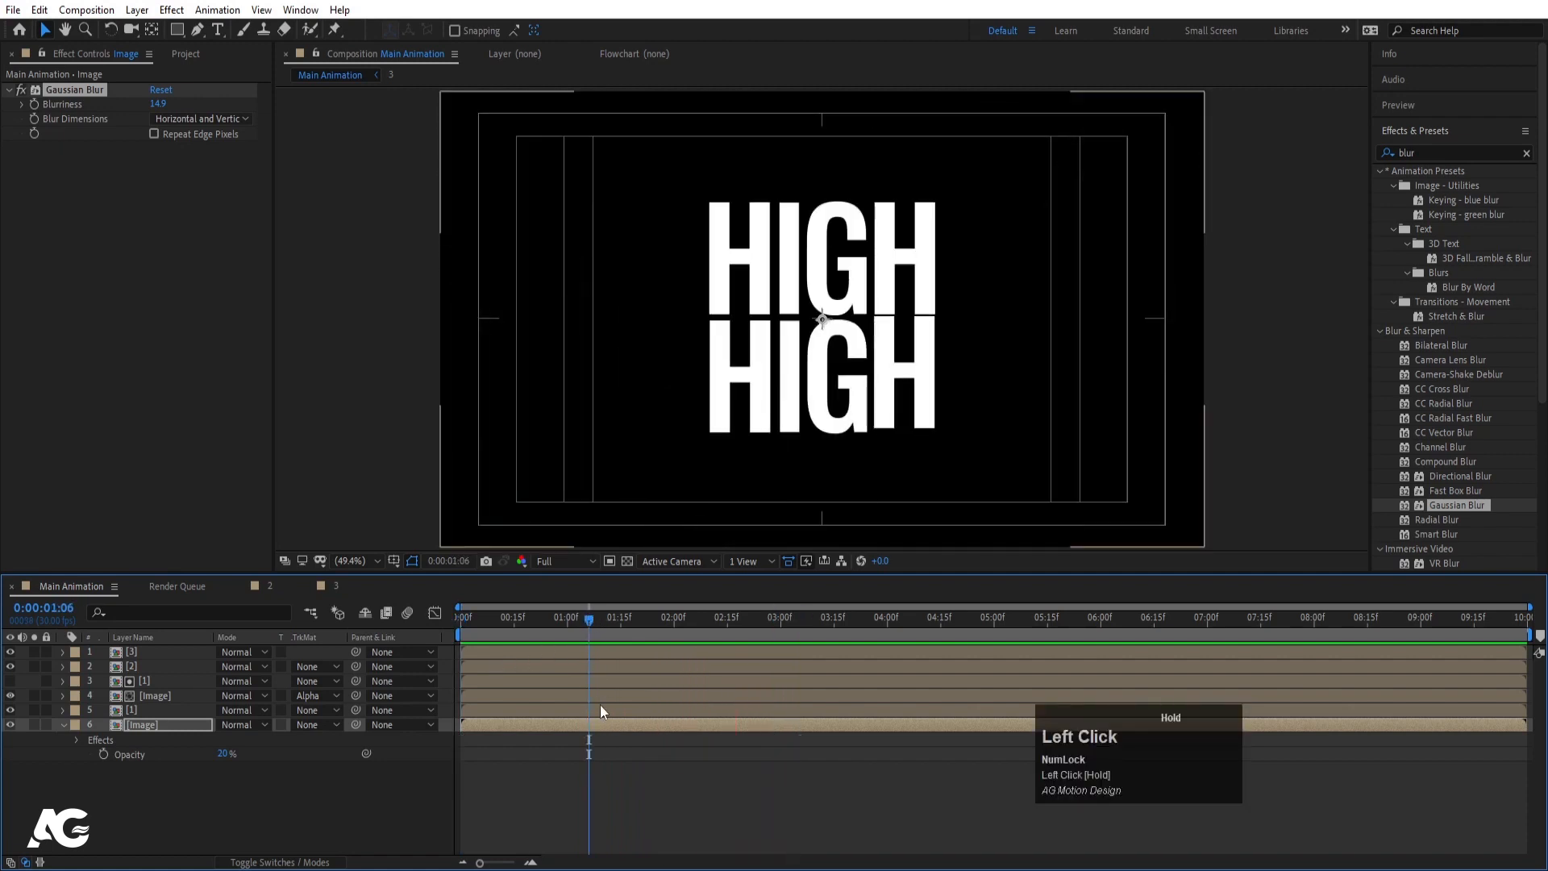
{"action": "left_click_drag", "start_coordinate": [593, 719], "coordinate": [566, 720]}
{"action": "key", "text": "space"}
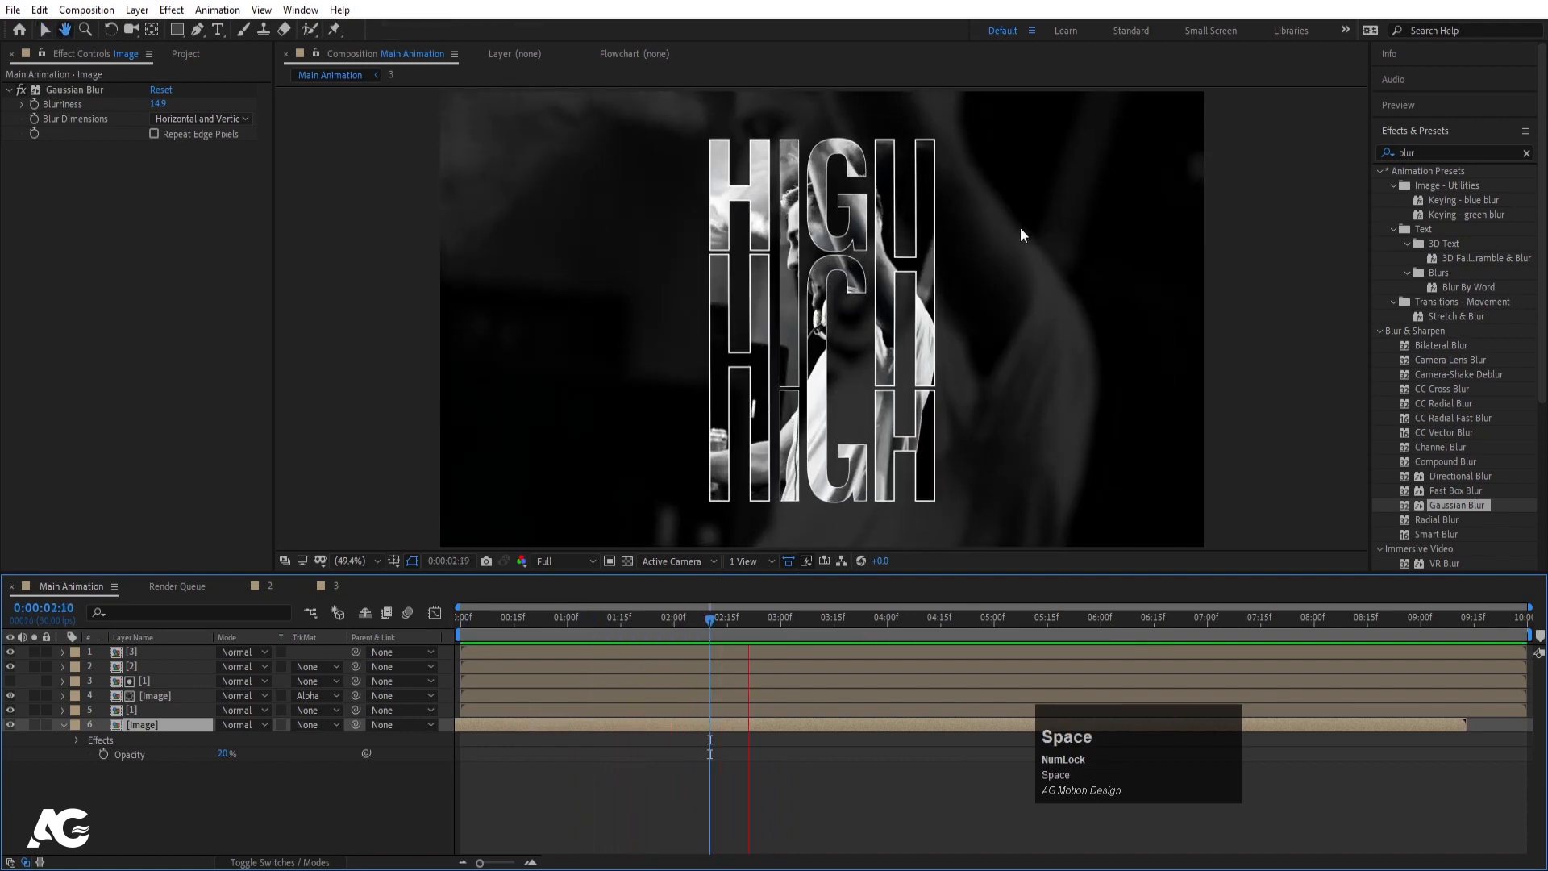
Replay Main Animation from the start to check when the background image appears.
{"action": "left_click", "coordinate": [517, 617]}
{"action": "key", "text": "space"}
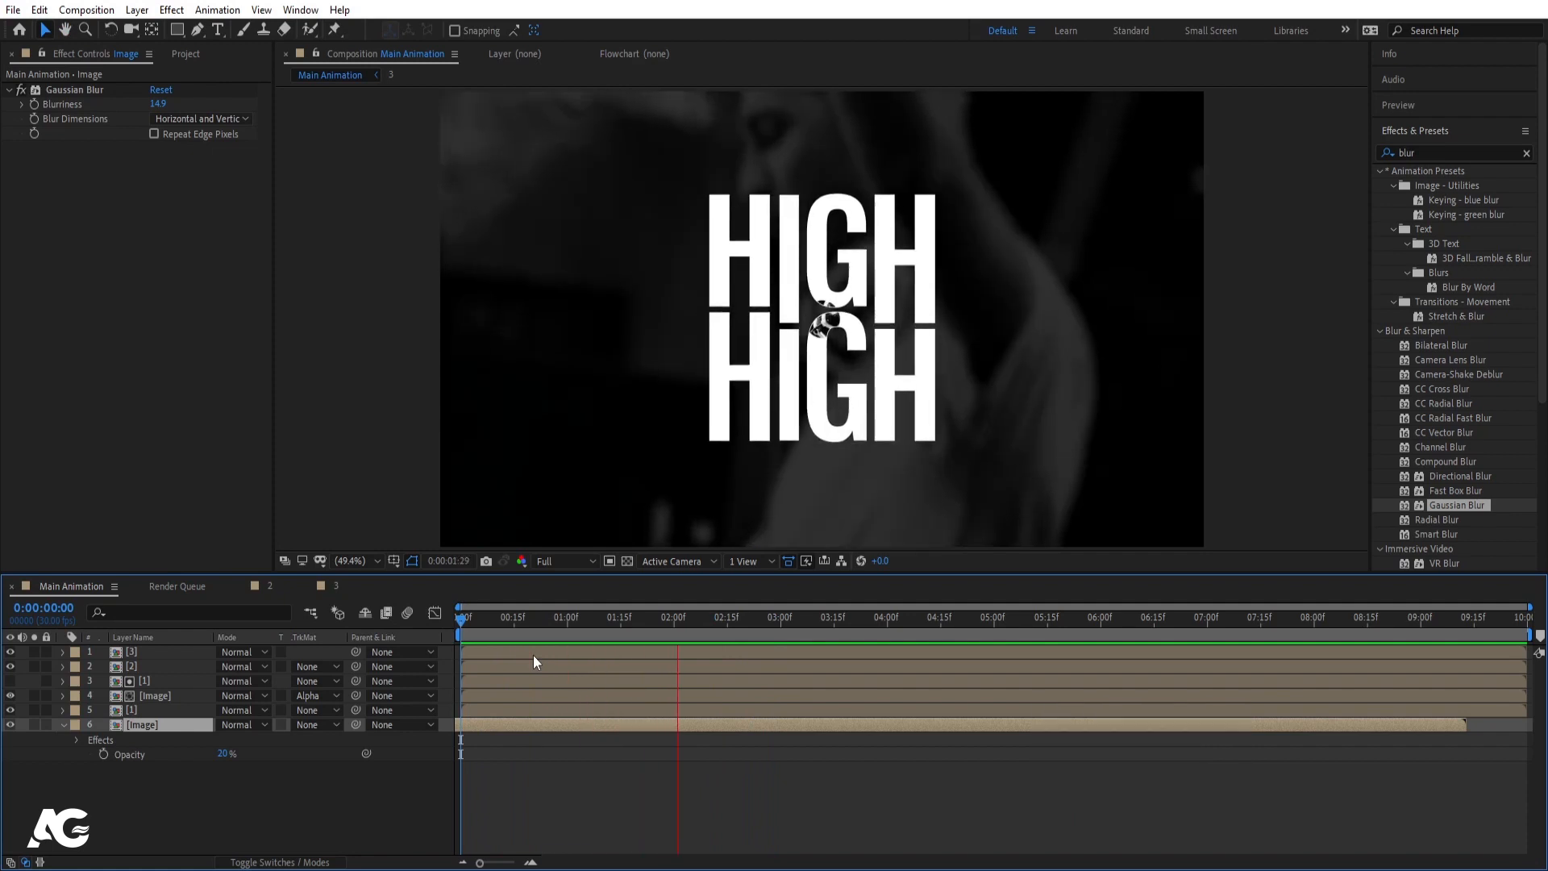
{"action": "key", "text": "space"}
{"action": "key", "text": "space"}
{"action": "key", "text": "space"}
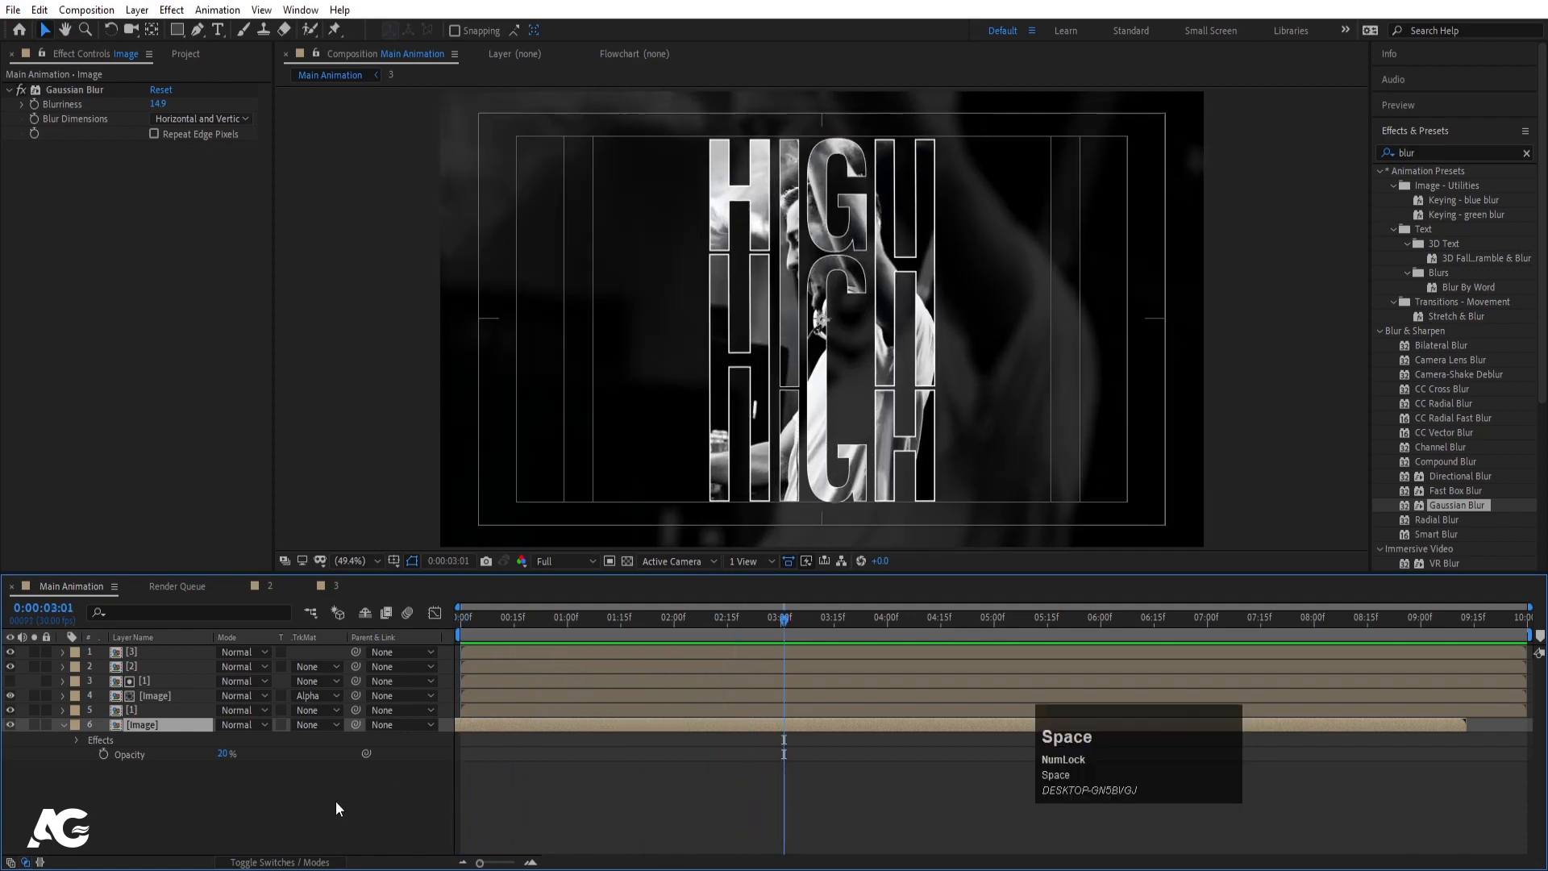
Add a null object to Main Animation and parent every layer except the bottom Image background to it.
{"action": "left_click", "coordinate": [335, 801]}
{"action": "key", "text": "u"}
{"action": "right_click", "coordinate": [176, 762]}
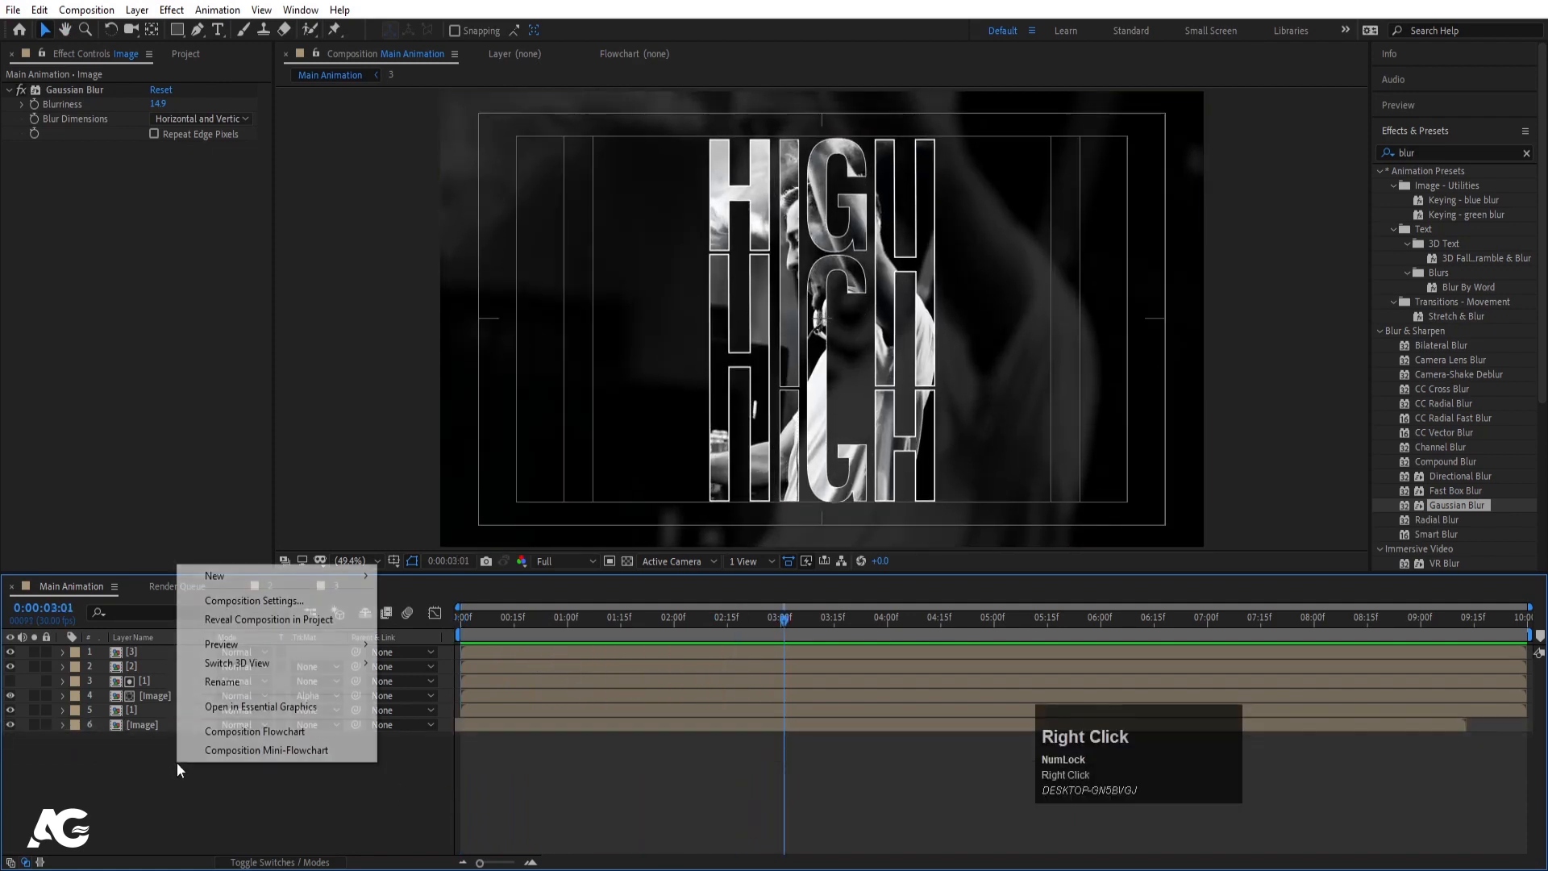
{"action": "left_click", "coordinate": [215, 576]}
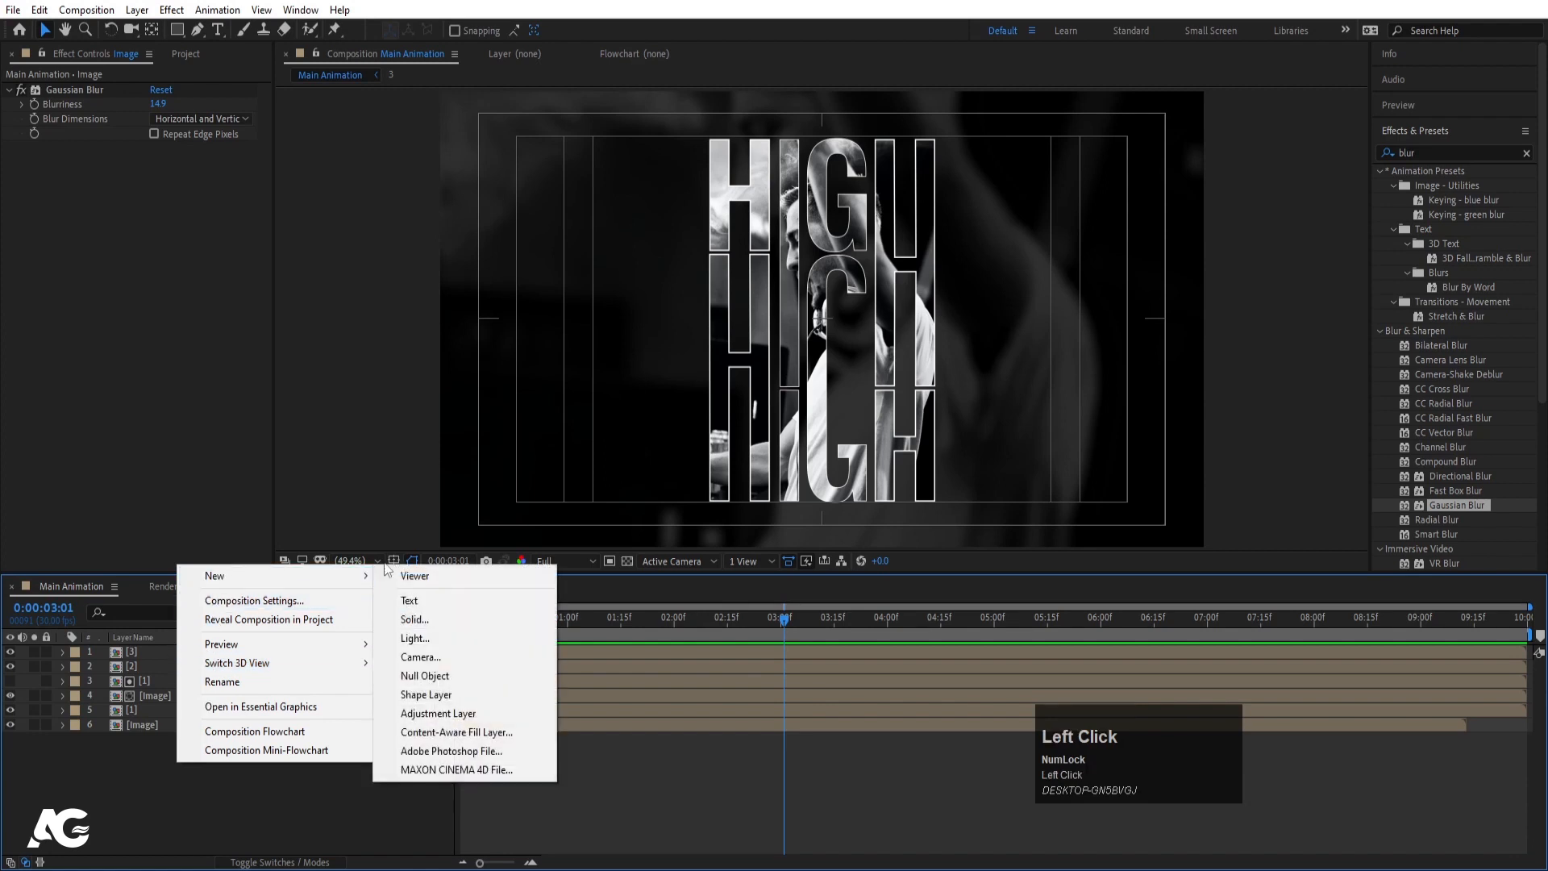
{"action": "left_click", "coordinate": [447, 677]}
{"action": "left_click", "coordinate": [163, 666]}
{"action": "left_click", "coordinate": [165, 721], "text": "shift"}
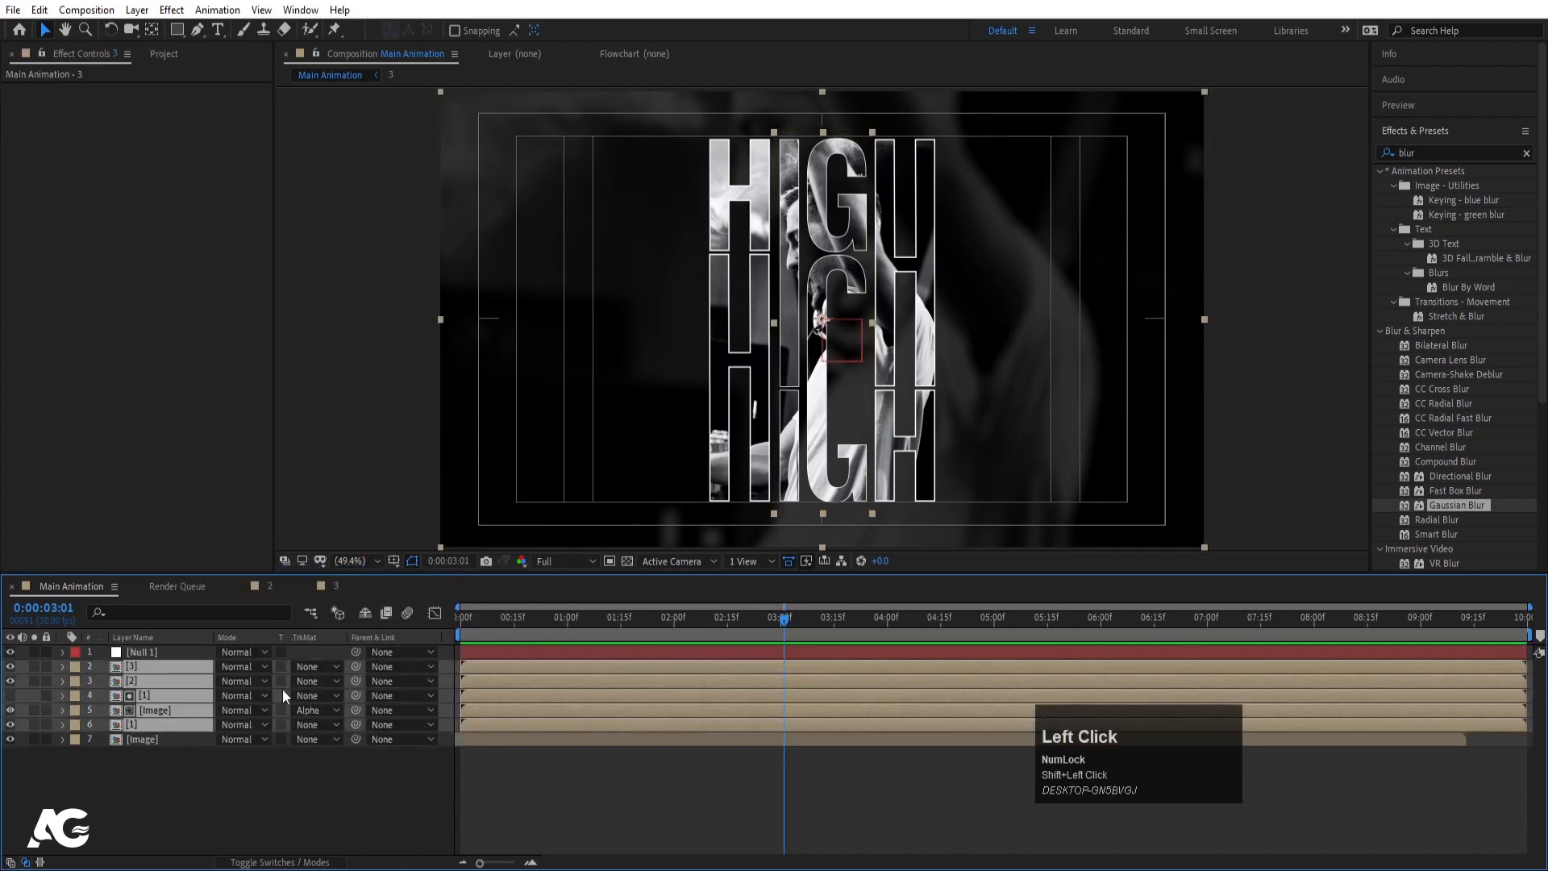
{"action": "left_click_drag", "start_coordinate": [356, 666], "coordinate": [162, 653]}
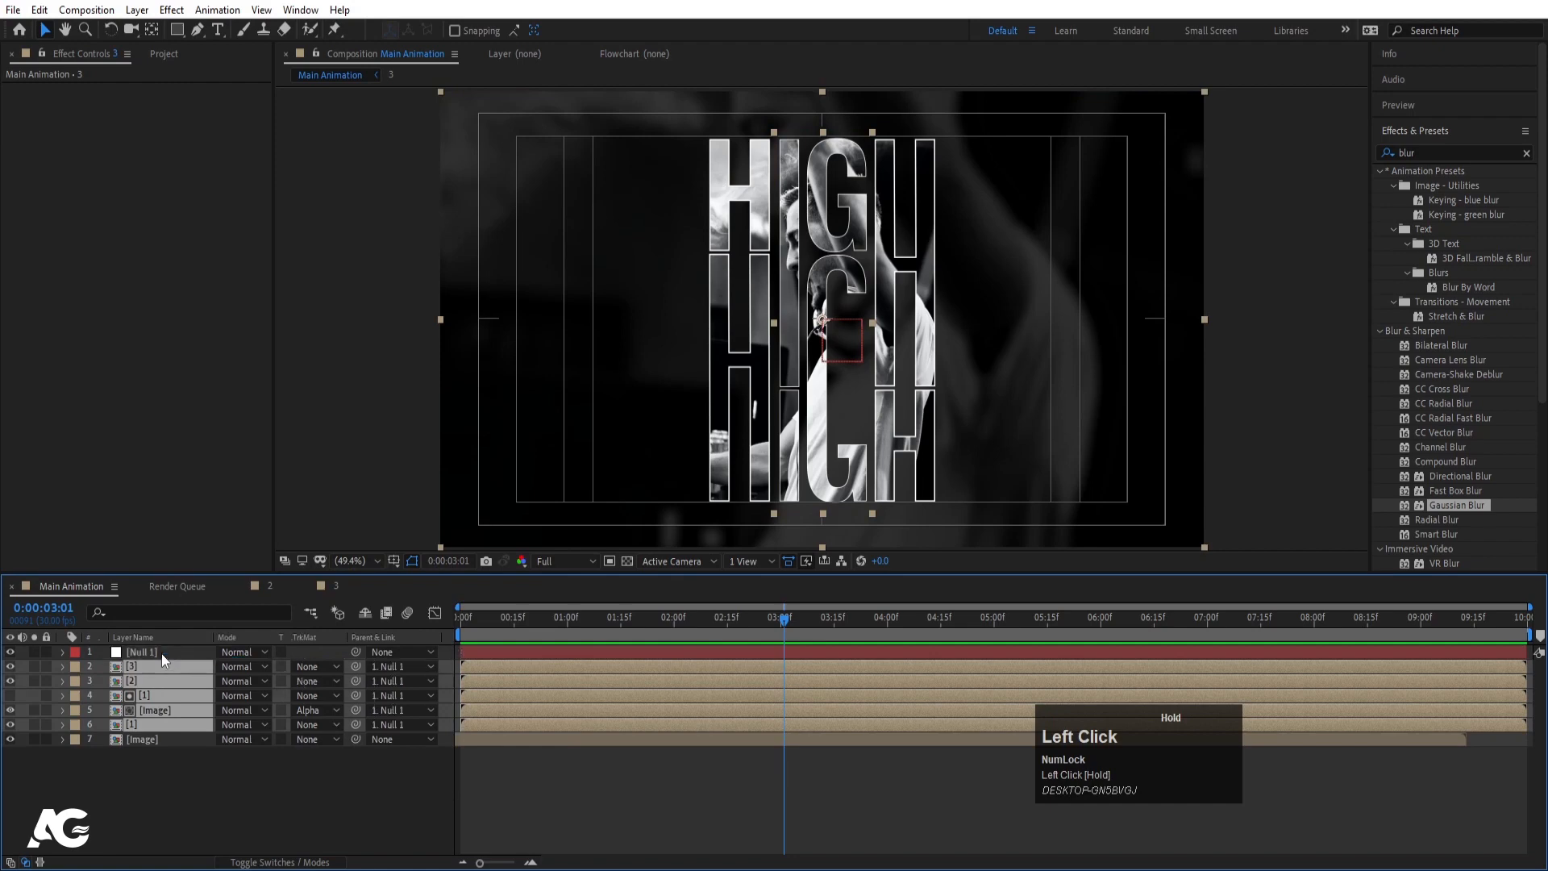
Add the expression wiggle(3,3) to the Position of Null 1 and play the animation from the start.
{"action": "left_click", "coordinate": [161, 653]}
{"action": "key", "text": "p"}
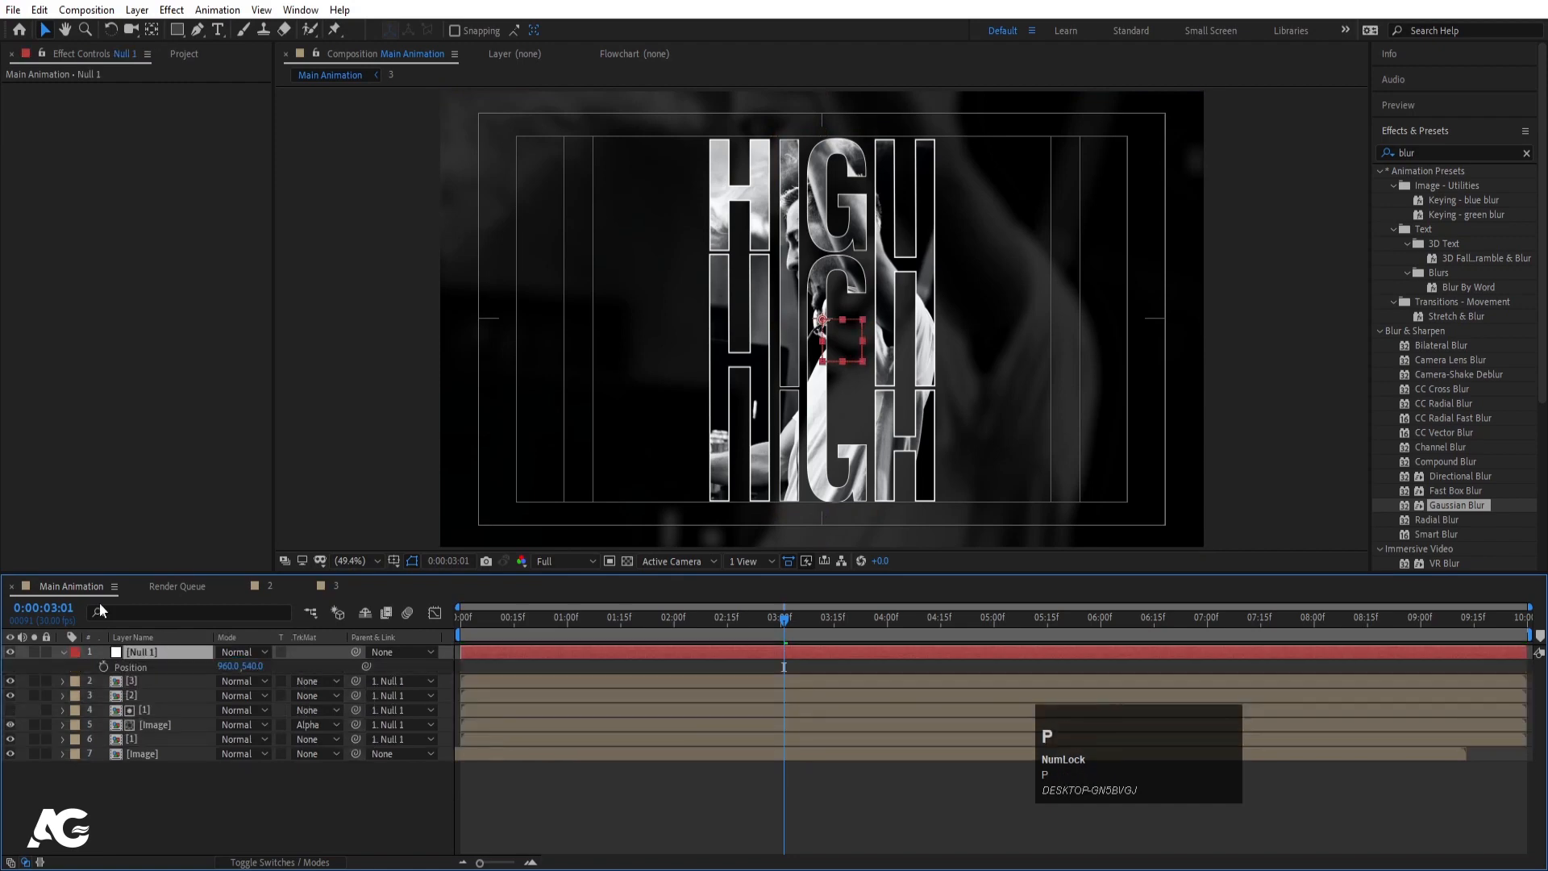
{"action": "left_click", "coordinate": [103, 668], "text": "alt"}
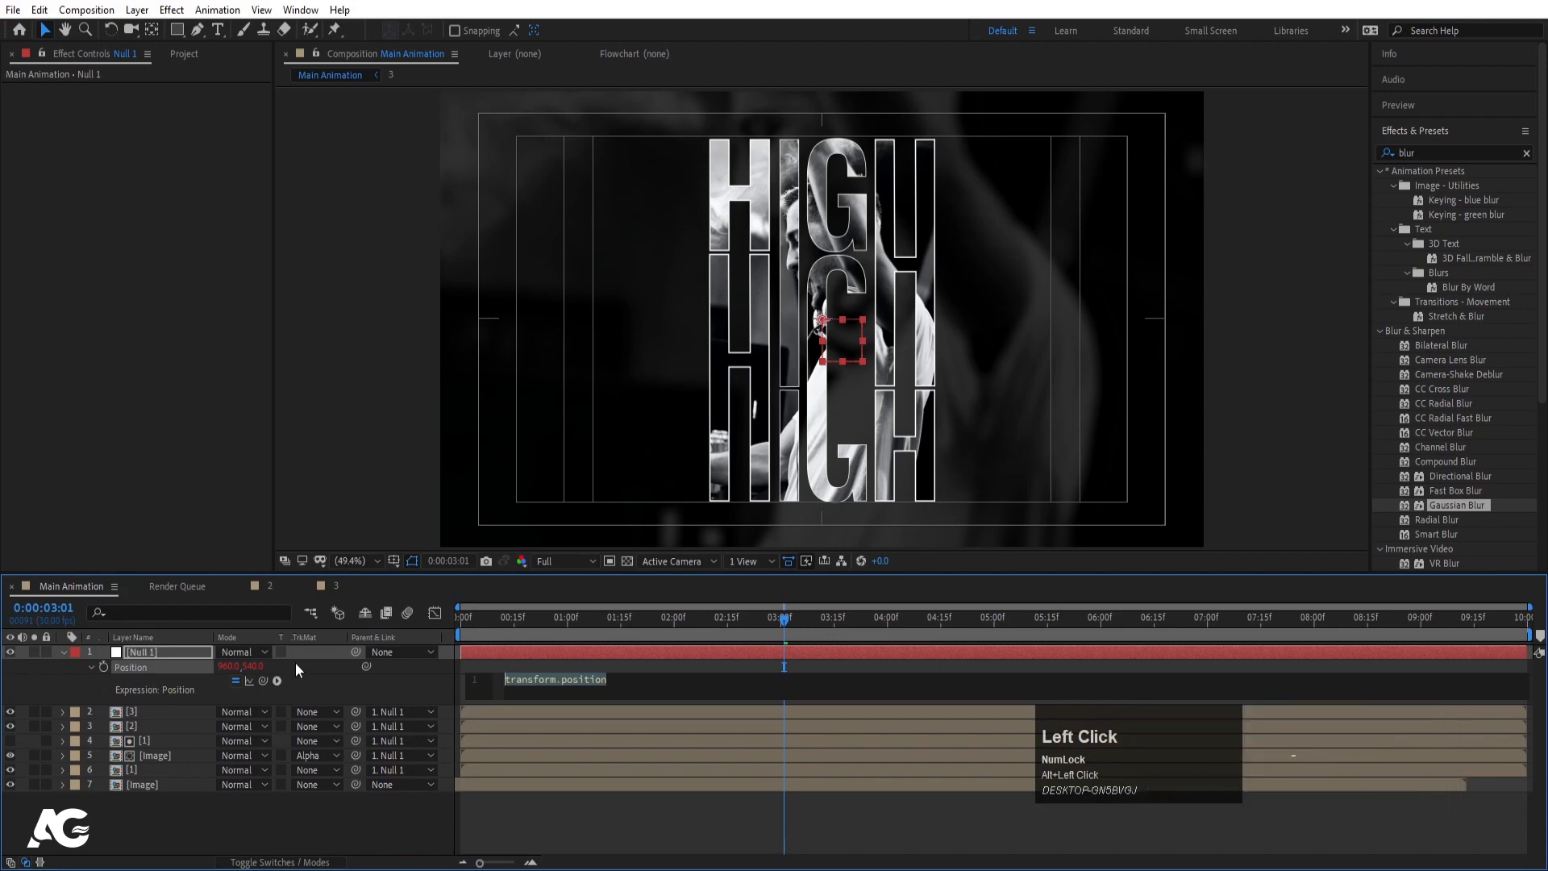
{"action": "type", "text": "wigg"}
{"action": "key", "text": "Return"}
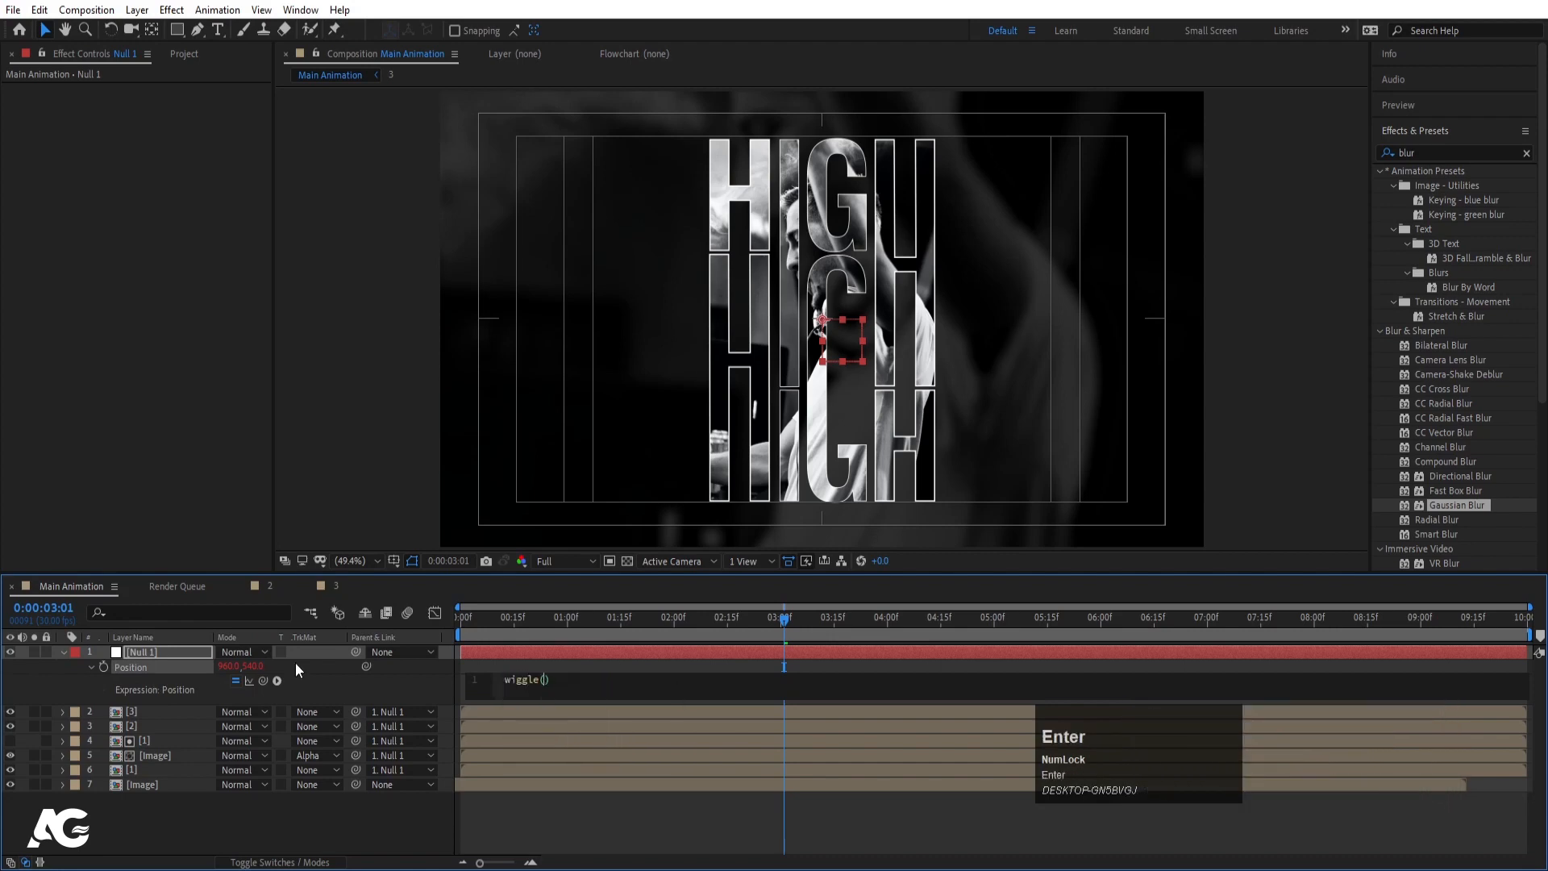
{"action": "type", "text": "3,3"}
{"action": "left_click", "coordinate": [479, 668]}
{"action": "key", "text": "space"}
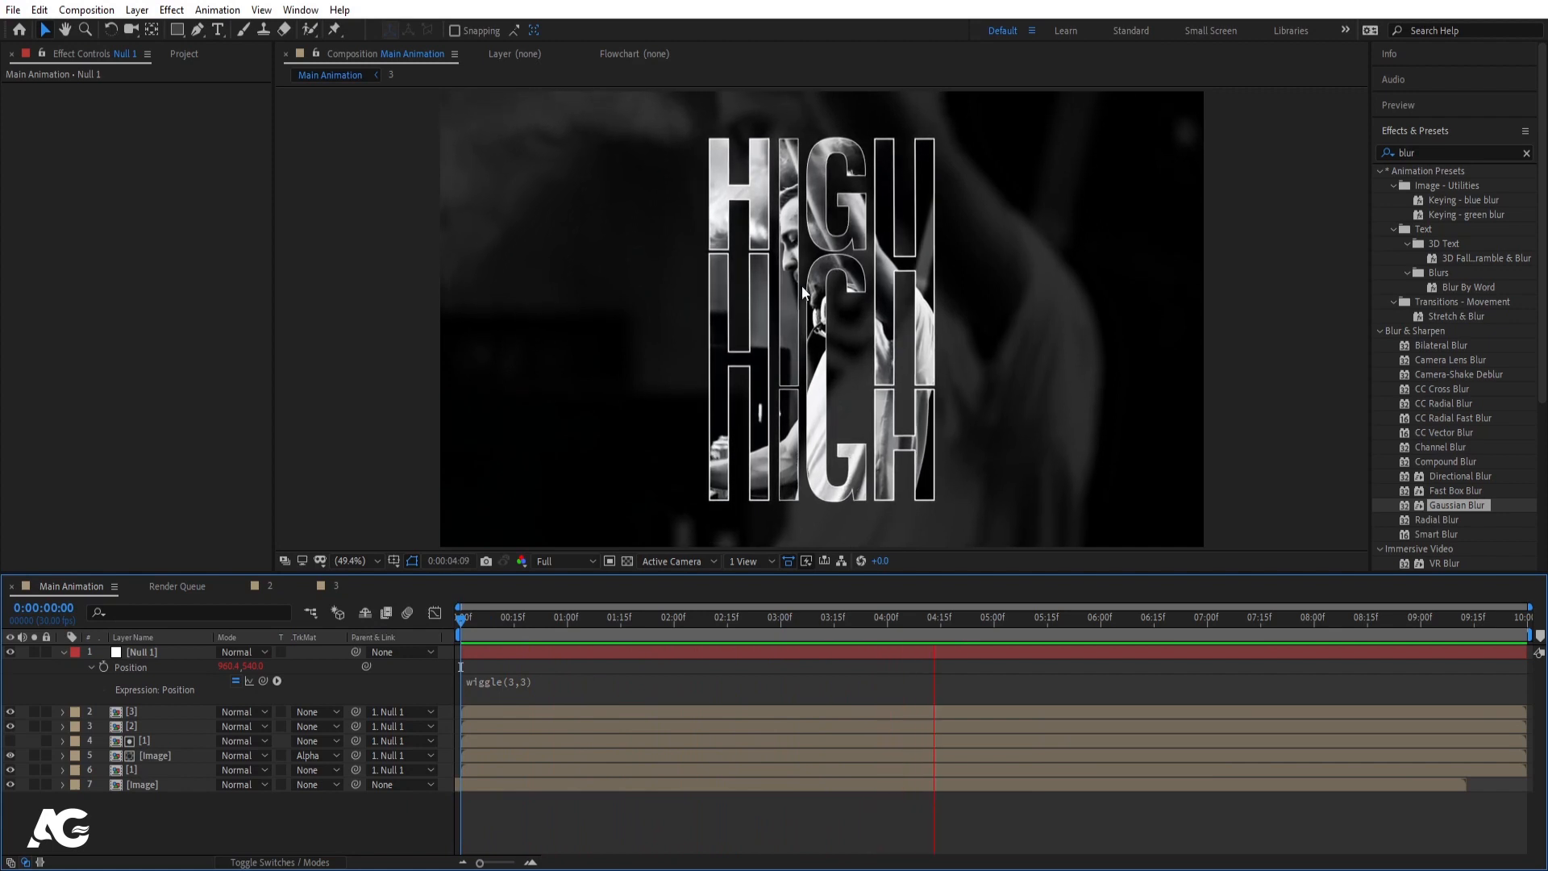
Set the stroke width of the HIGH 4 Outlines and HIGH 3 Outlines layers in composition 2 to 3 px and preview Main Animation.
{"action": "key", "text": "space"}
{"action": "left_click", "coordinate": [514, 666]}
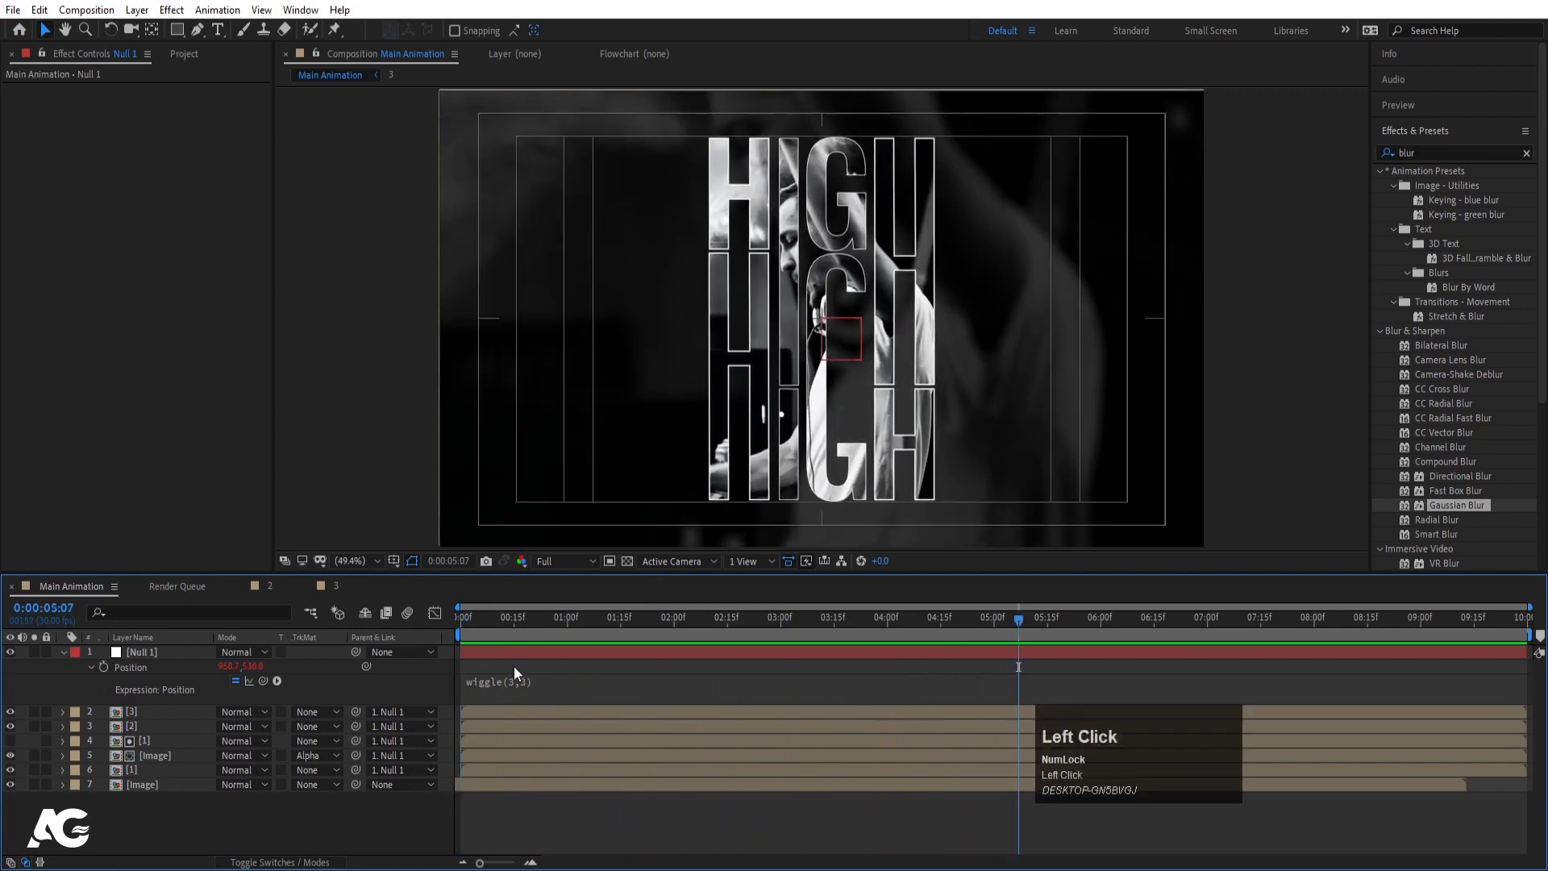
{"action": "key", "text": "u"}
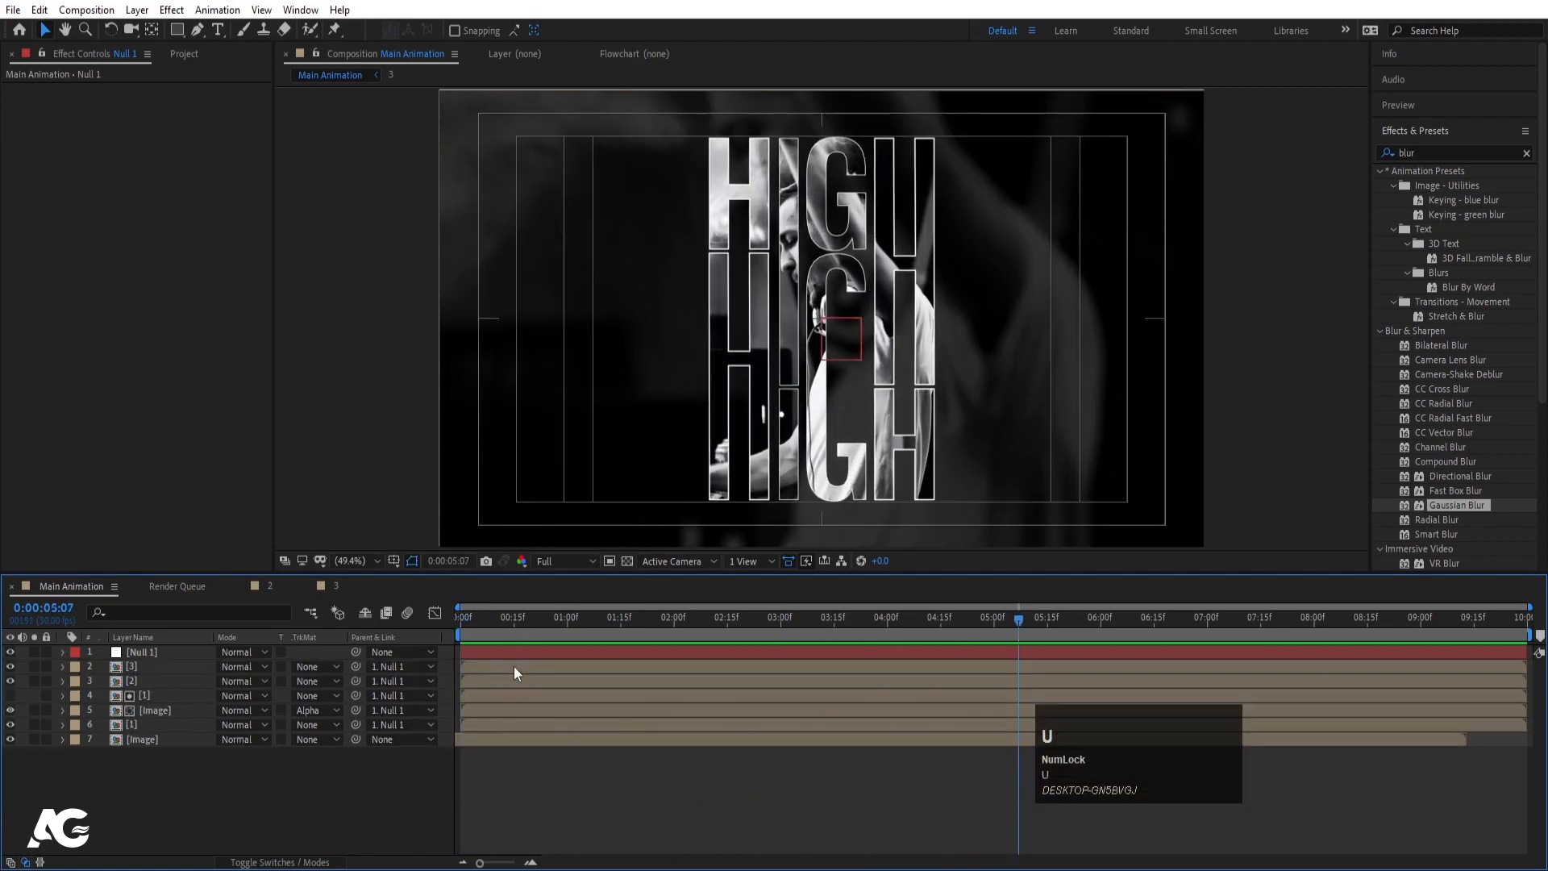
{"action": "left_click", "coordinate": [270, 587]}
{"action": "left_click", "coordinate": [168, 654]}
{"action": "left_click", "coordinate": [171, 668], "text": "shift"}
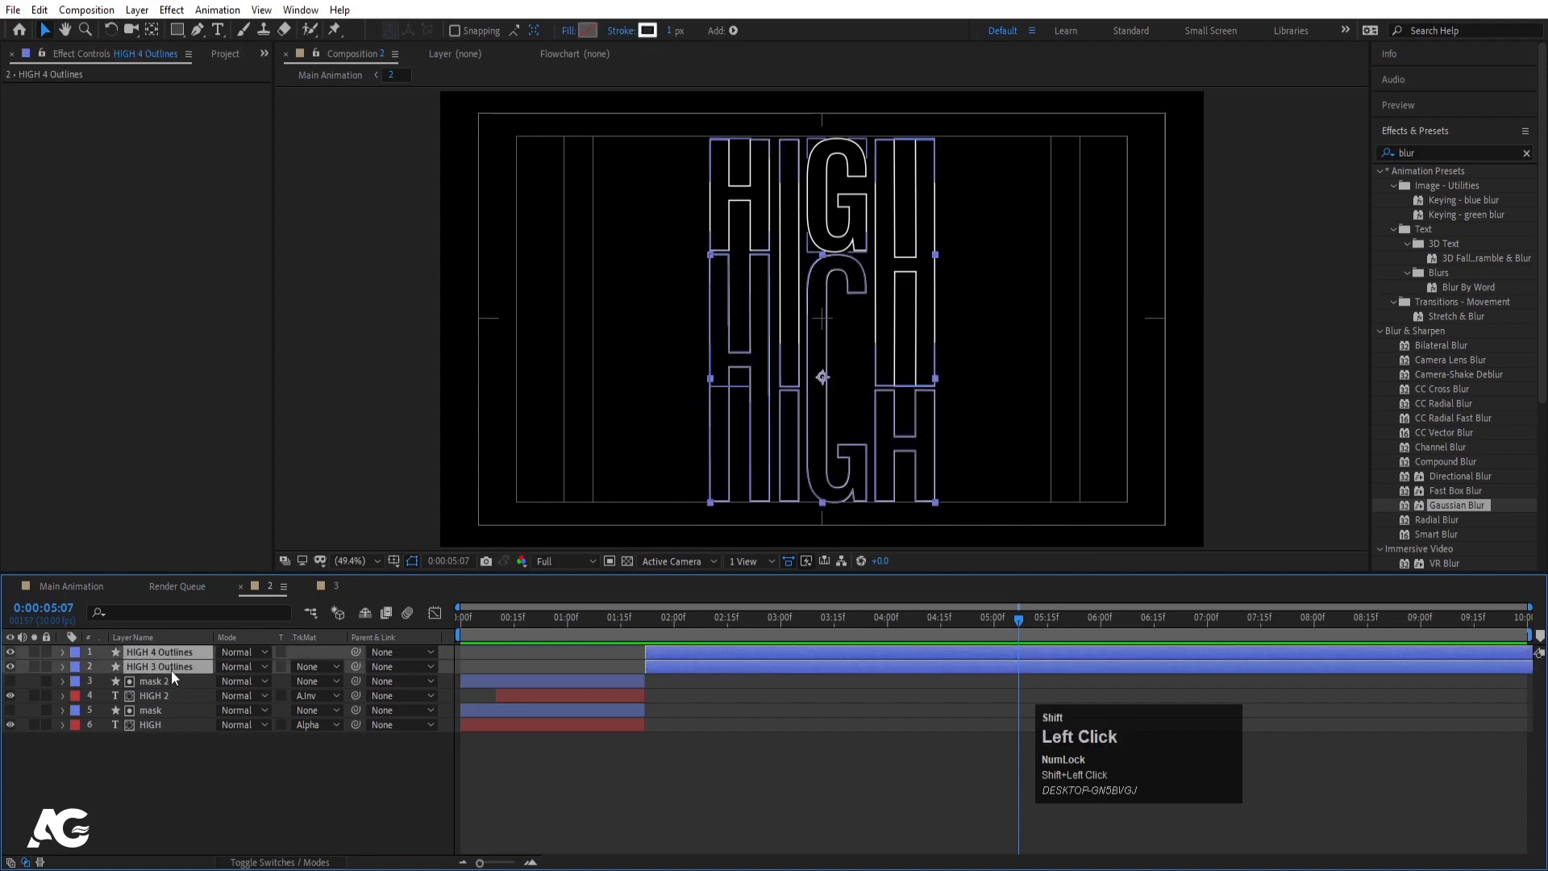
{"action": "left_click", "coordinate": [670, 31]}
{"action": "type", "text": "3"}
{"action": "key", "text": "Return"}
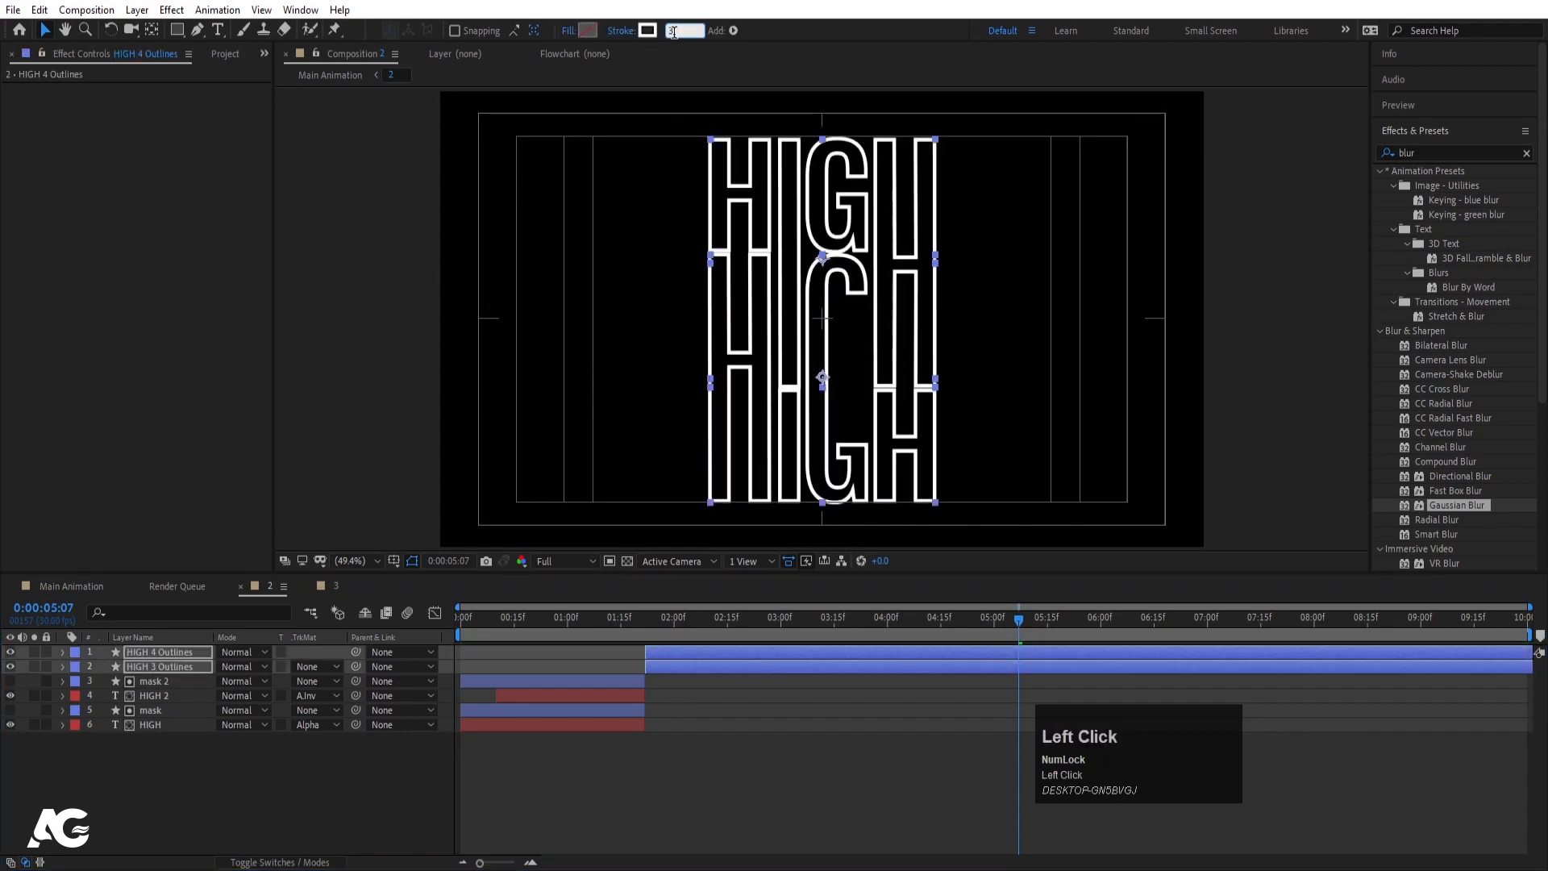
{"action": "left_click", "coordinate": [71, 587]}
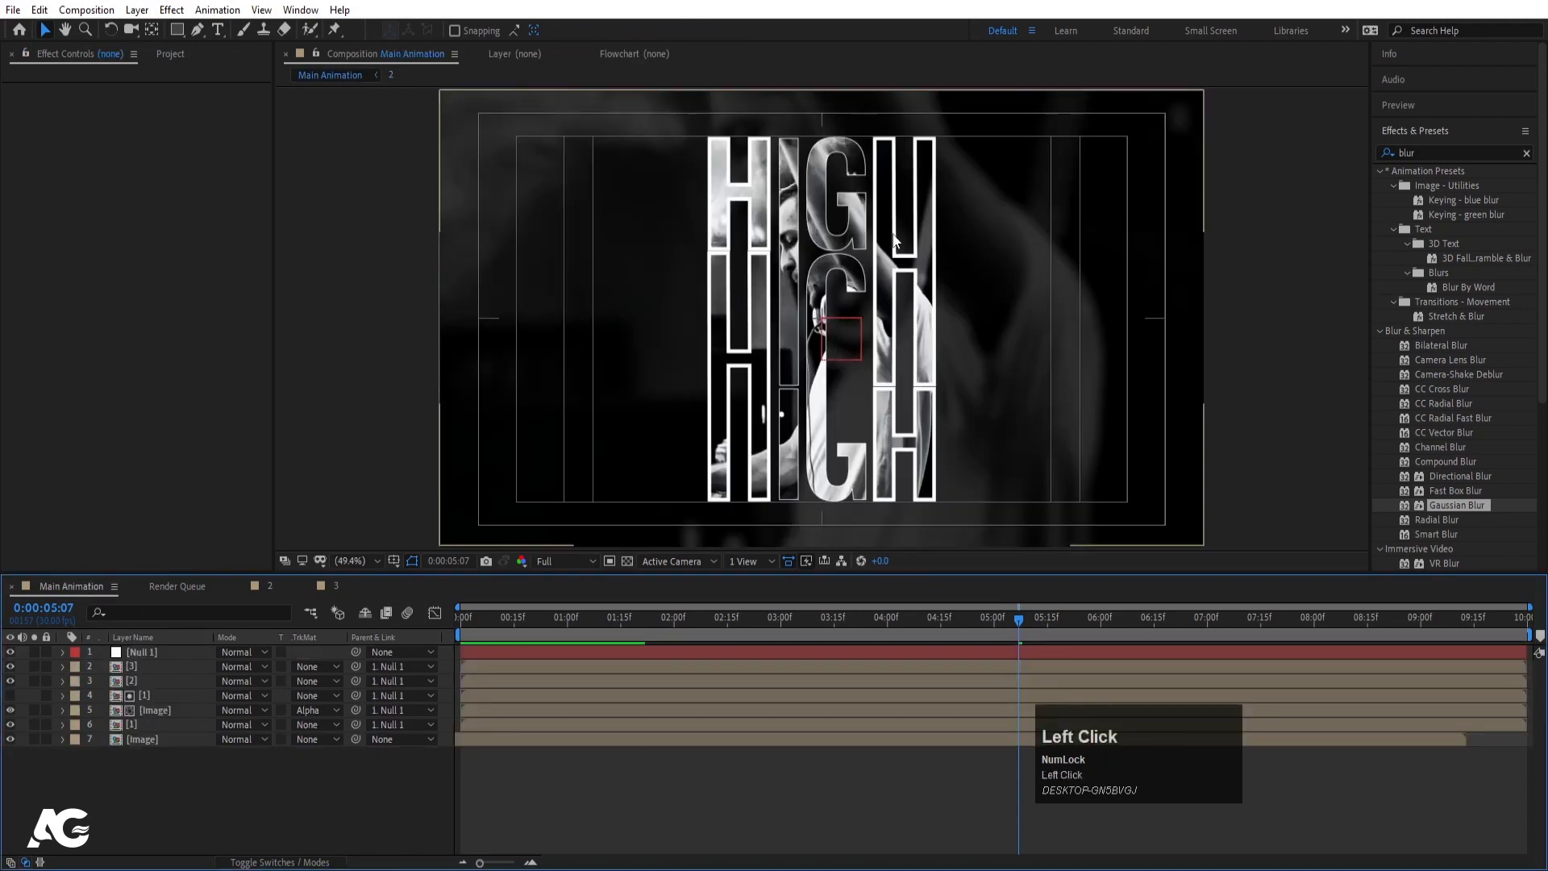
{"action": "key", "text": "space"}
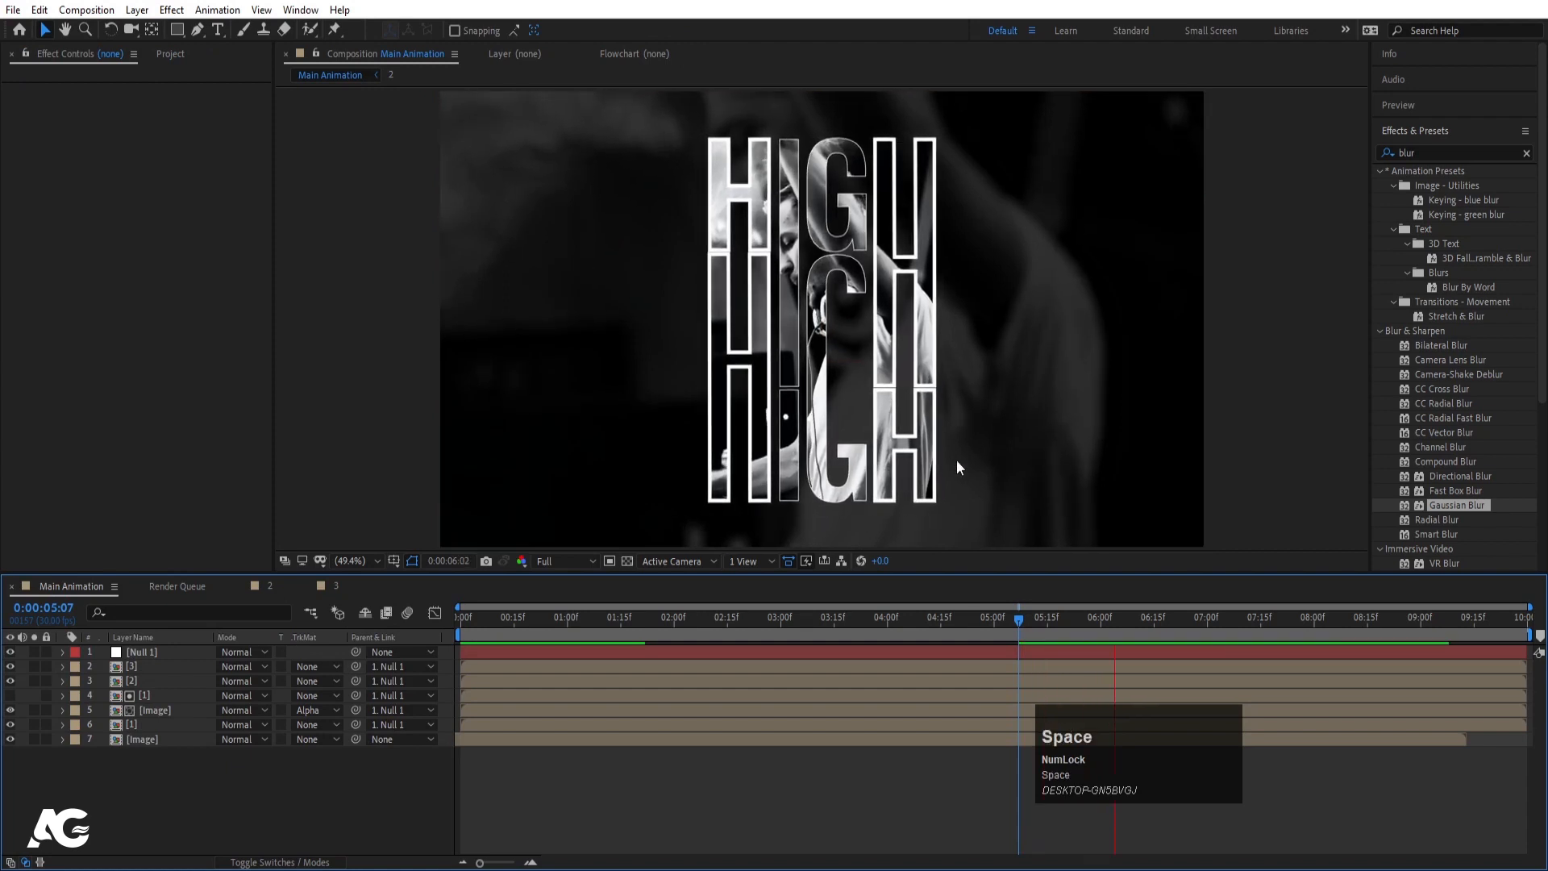
Lower the opacity of layer 3 in Main Animation to 60%.
{"action": "left_click", "coordinate": [151, 666]}
{"action": "key", "text": "t"}
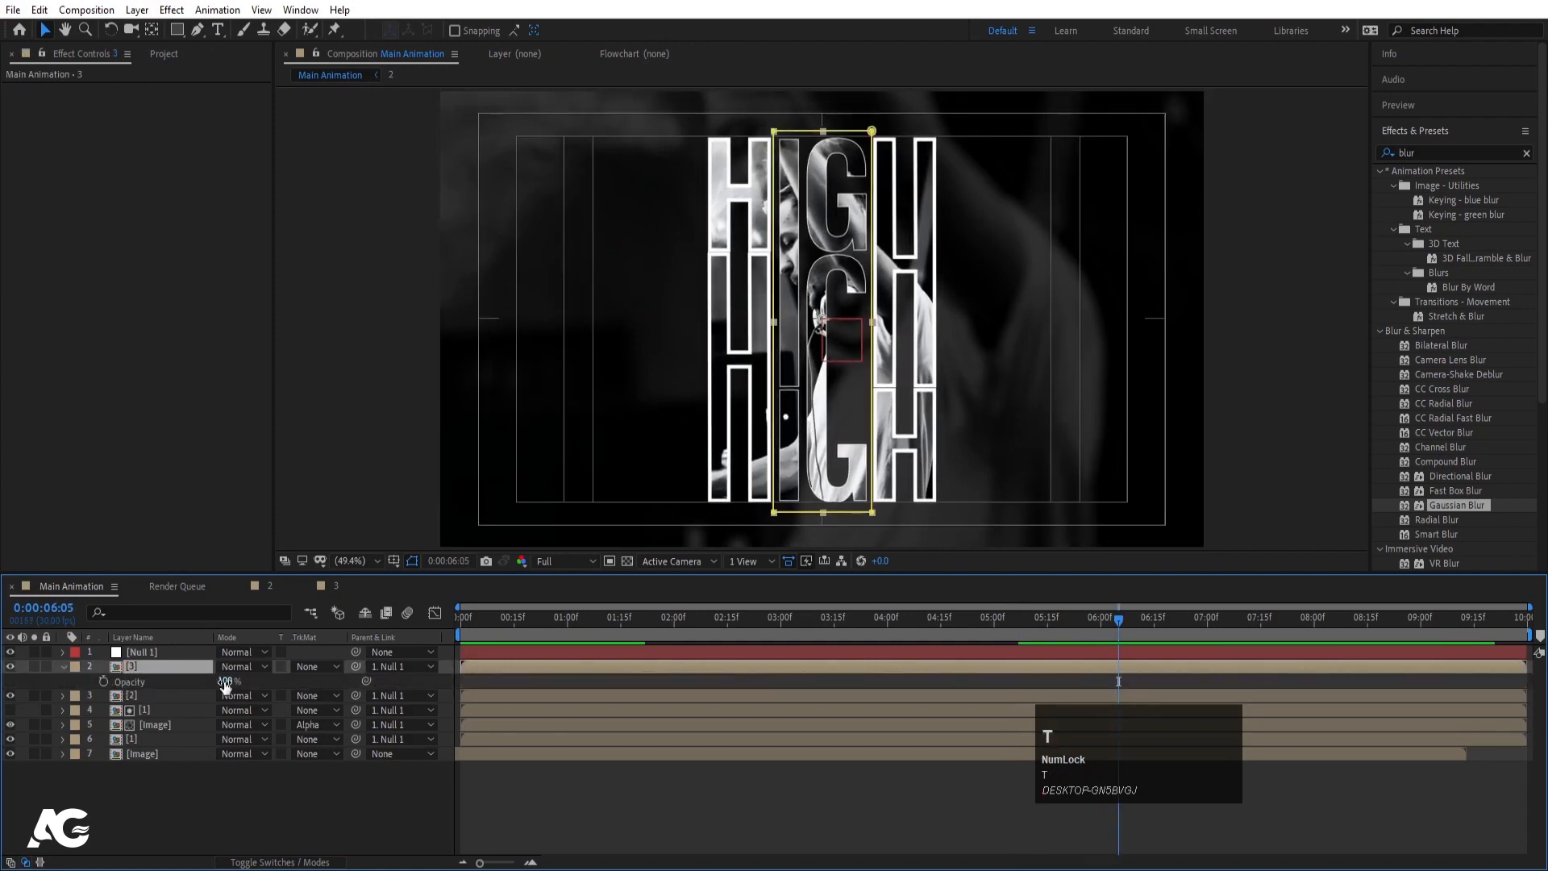
{"action": "left_click_drag", "start_coordinate": [228, 680], "coordinate": [475, 653]}
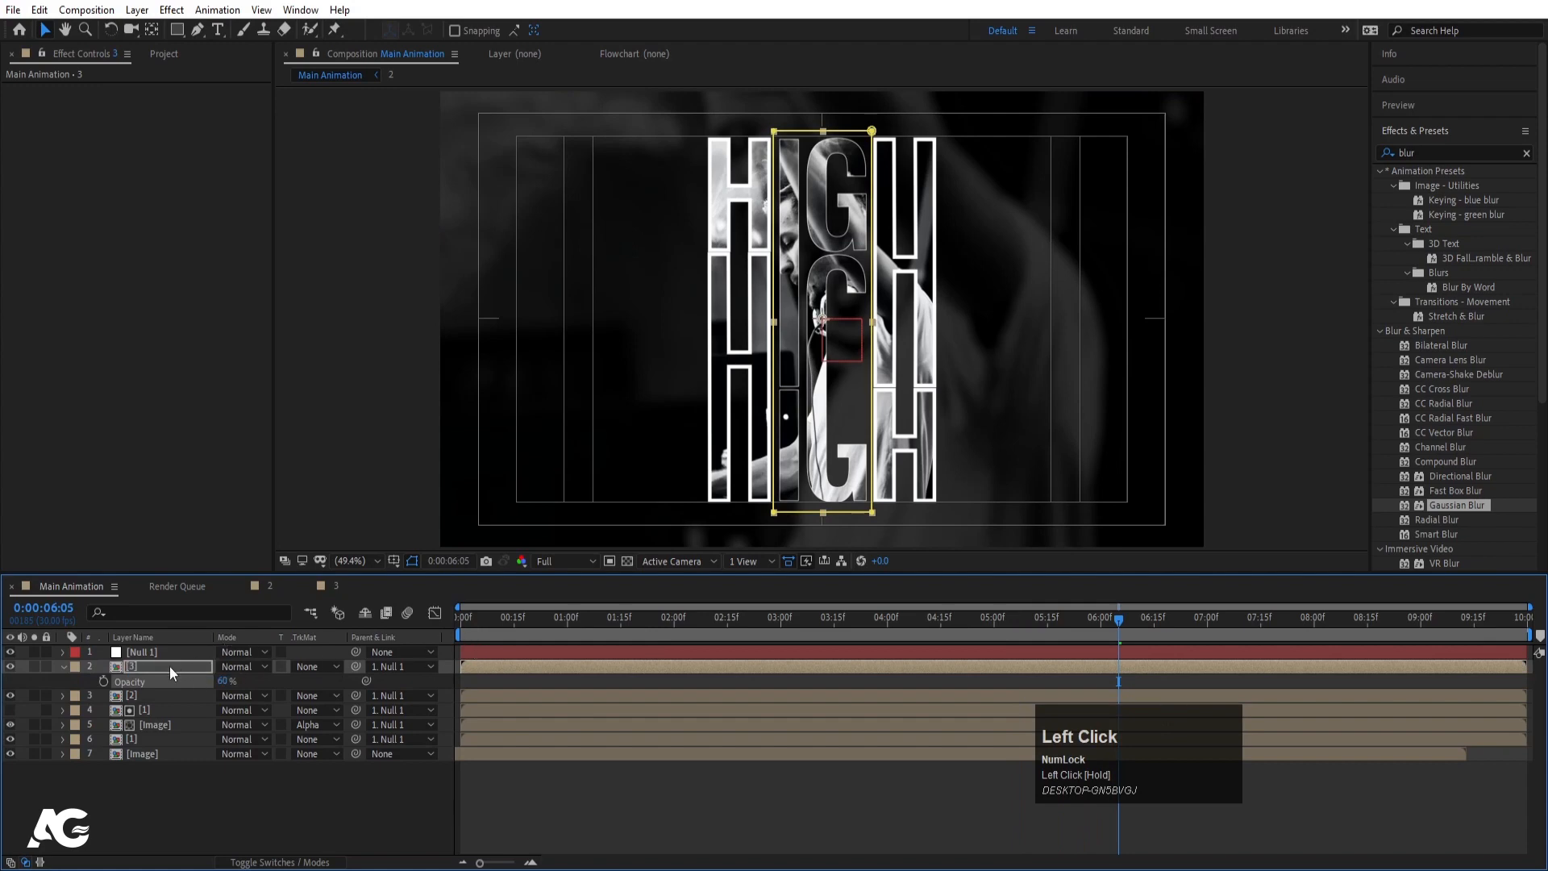
Replay the opening seconds of Main Animation several times to check the text reveal and its change into outlines.
{"action": "left_click", "coordinate": [459, 619]}
{"action": "key", "text": "space"}
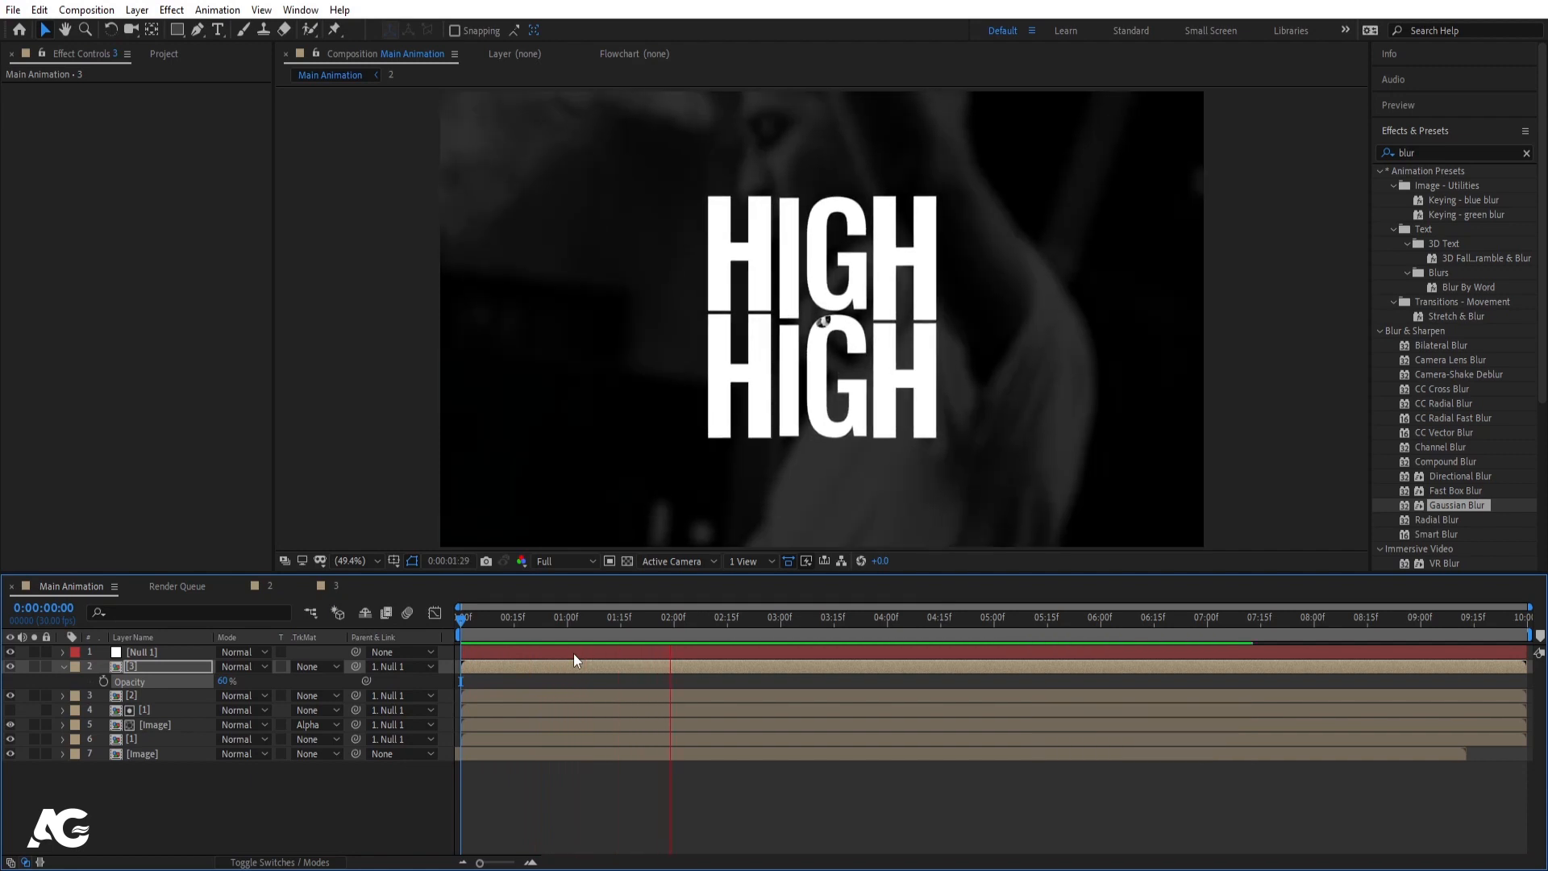
{"action": "key", "text": "space"}
{"action": "left_click_drag", "start_coordinate": [626, 625], "coordinate": [495, 621]}
{"action": "key", "text": "space"}
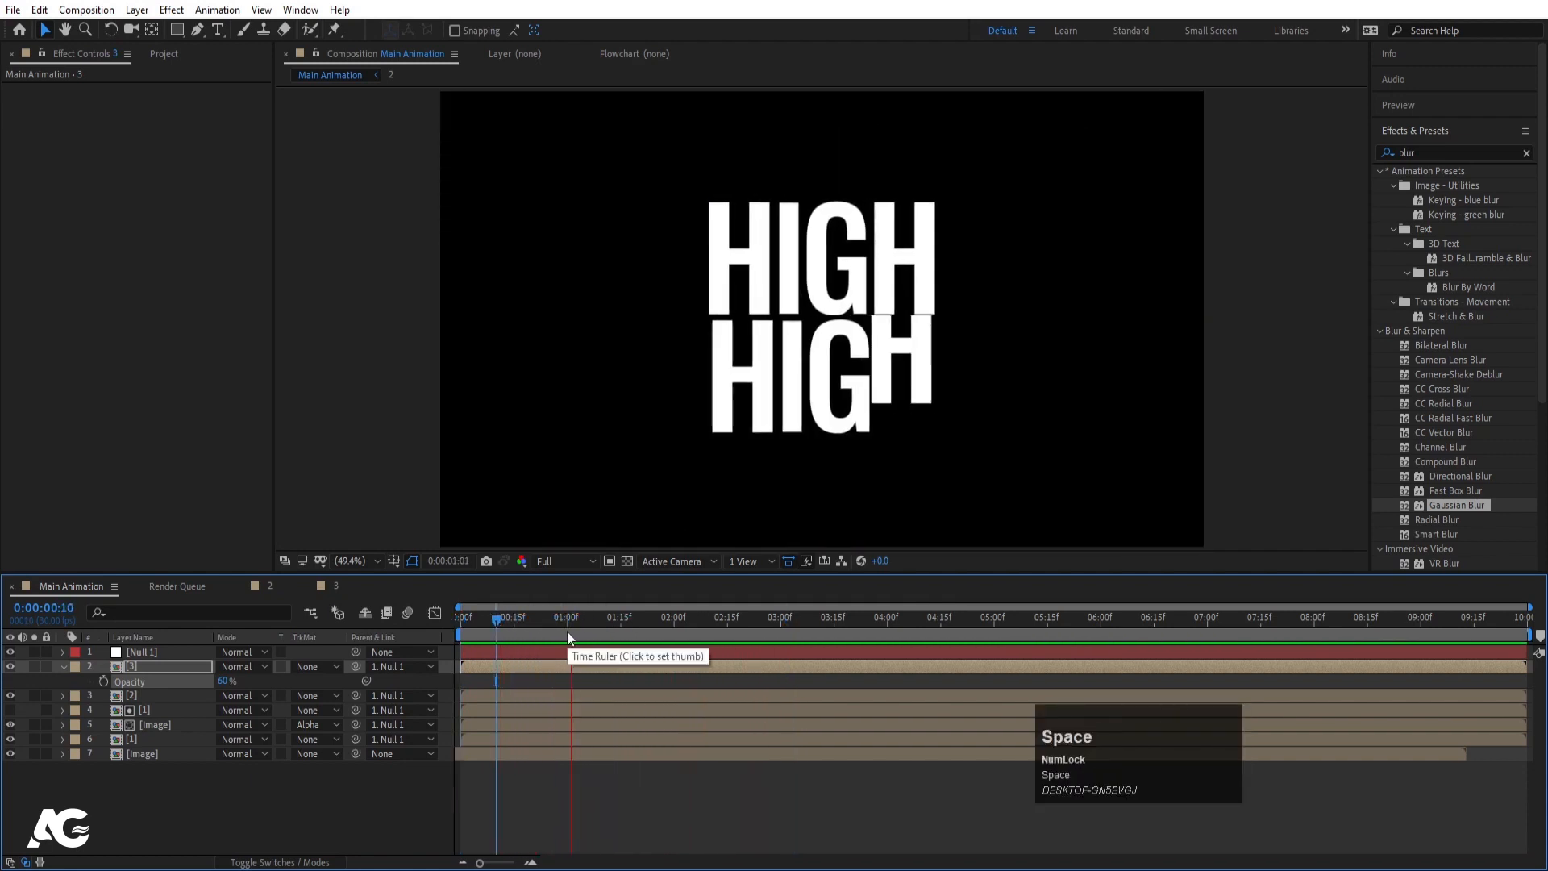
{"action": "key", "text": "space"}
{"action": "left_click", "coordinate": [485, 624]}
{"action": "key", "text": "space"}
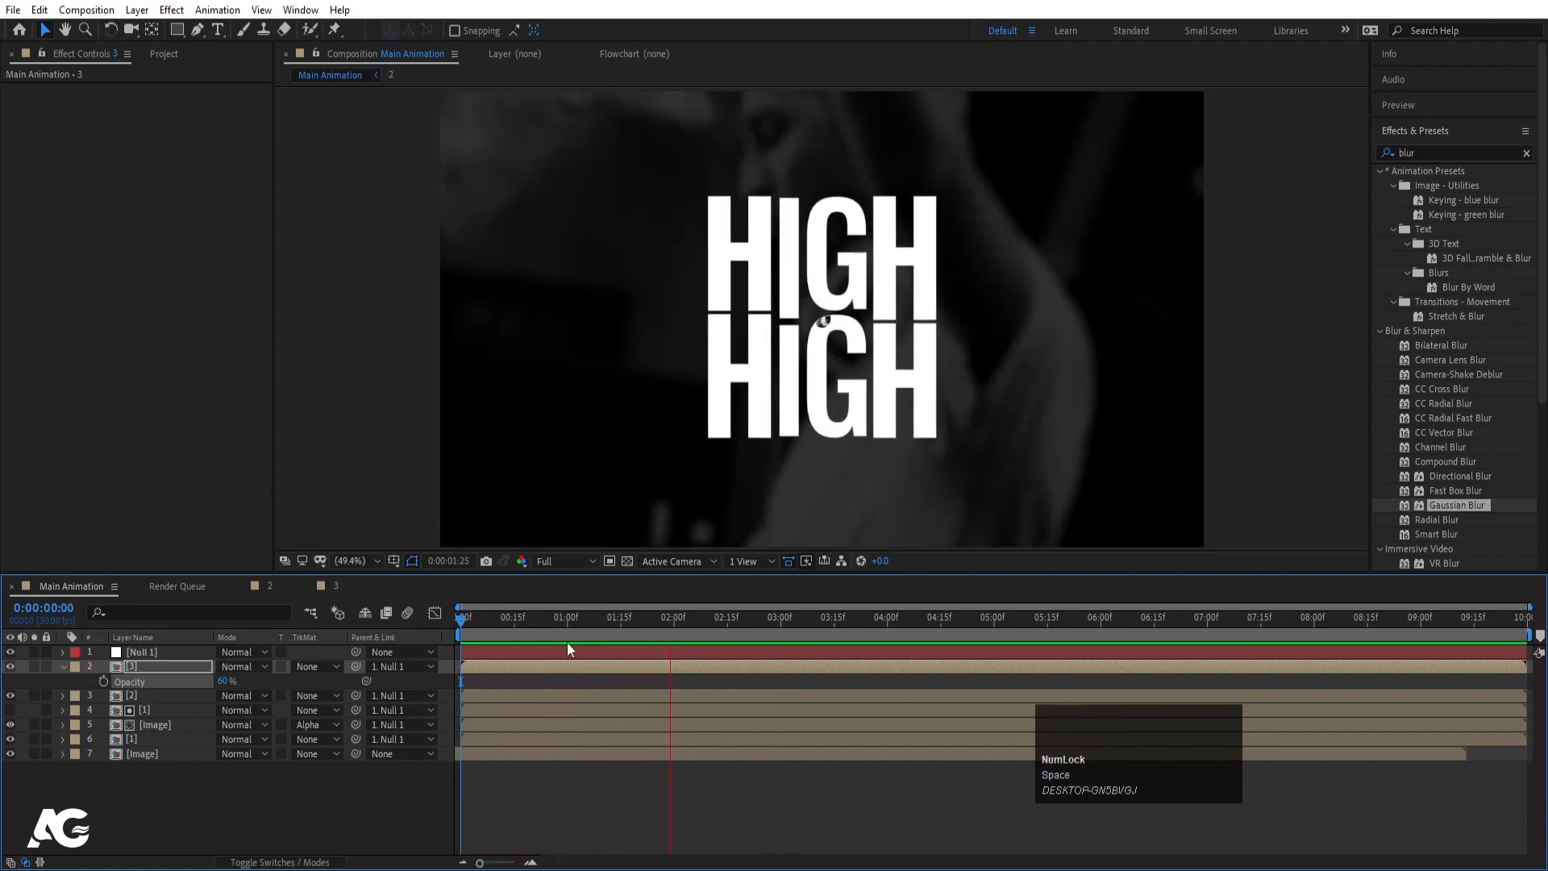
{"action": "key", "text": "space"}
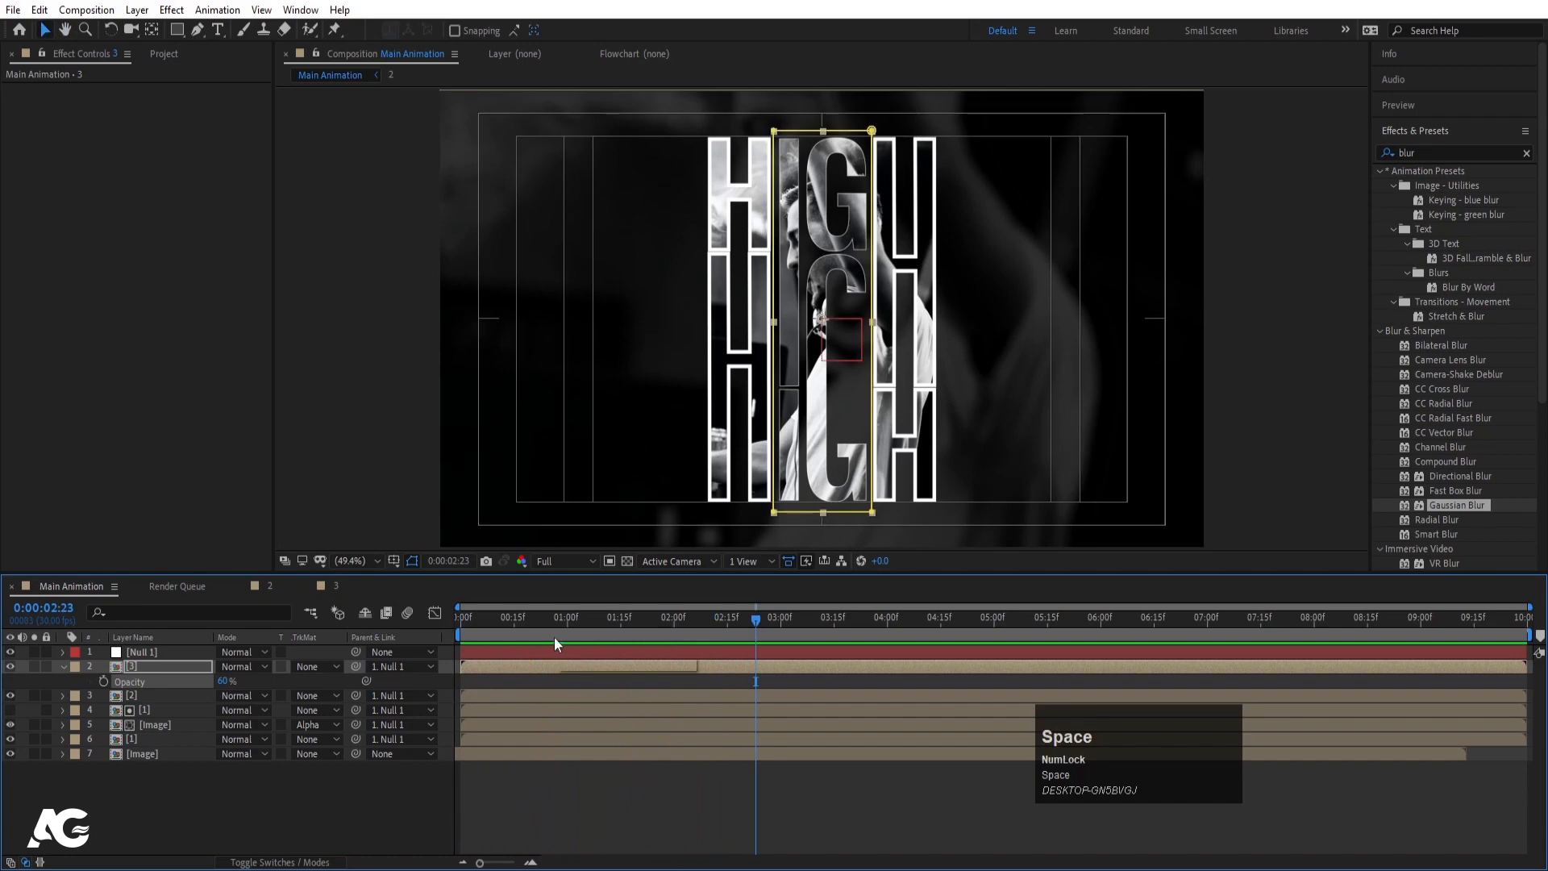
Open composition 1 and play it from the start to check the switch from solid text to outlines.
{"action": "left_click_drag", "start_coordinate": [549, 621], "coordinate": [196, 715]}
{"action": "double_click", "coordinate": [123, 737]}
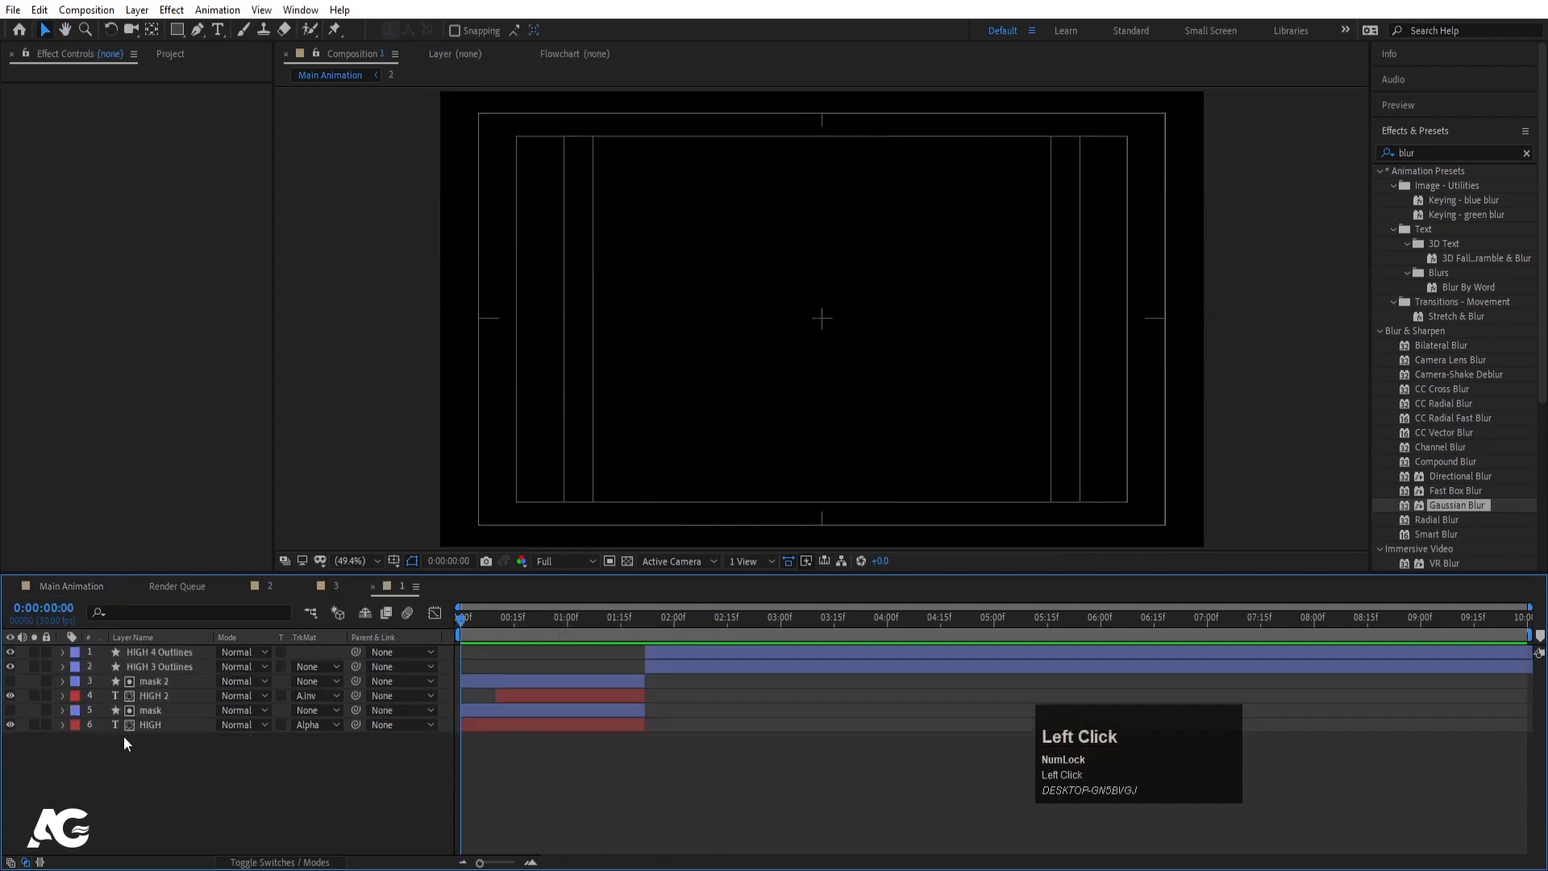
{"action": "key", "text": "space"}
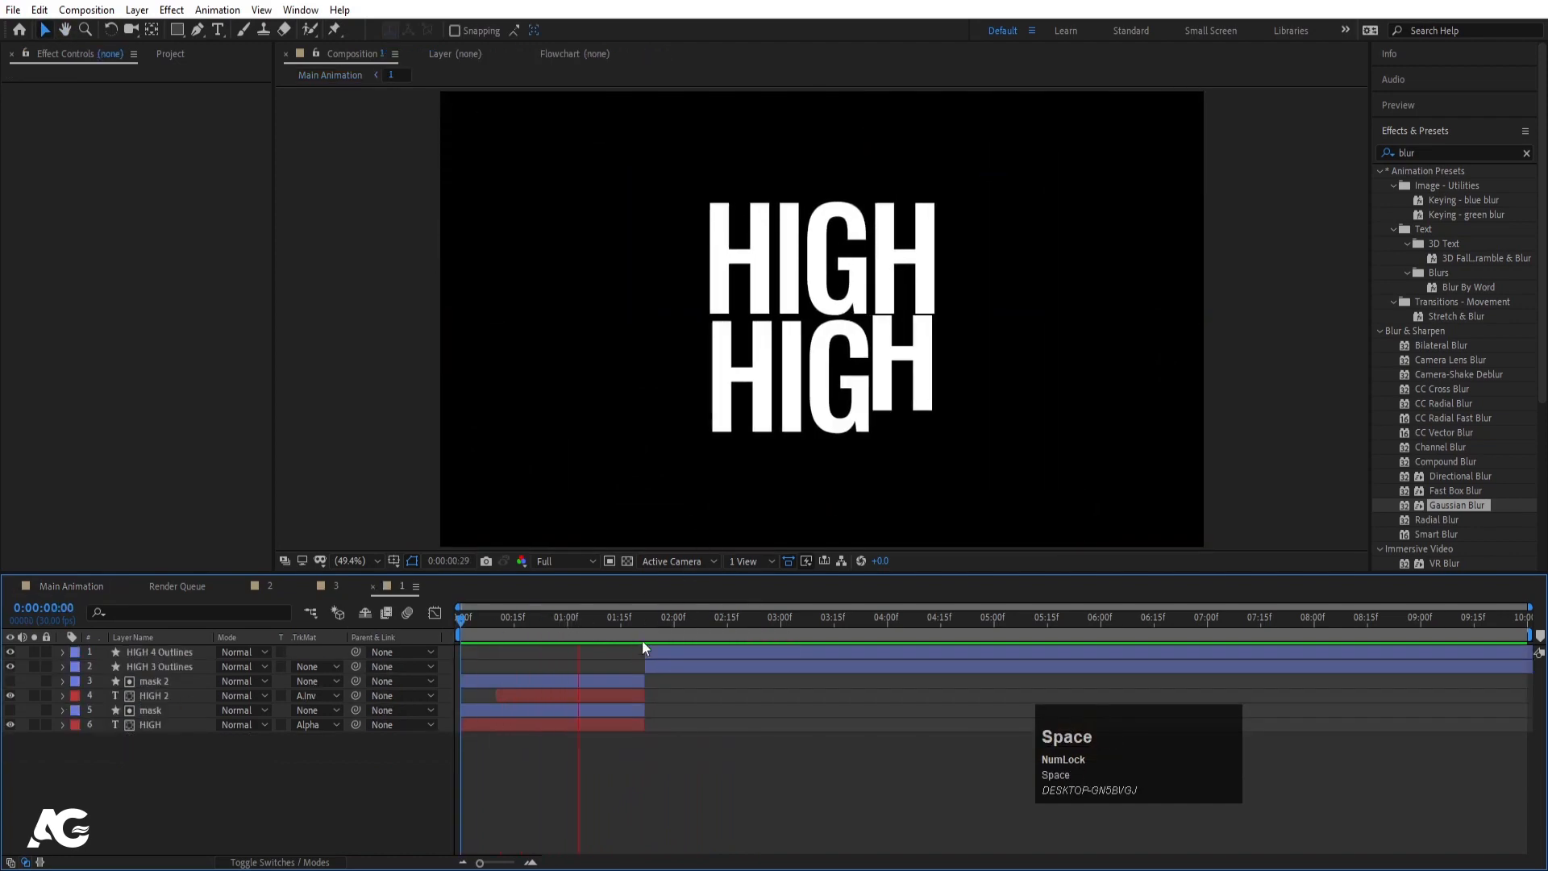
{"action": "key", "text": "space"}
{"action": "key", "text": "space"}
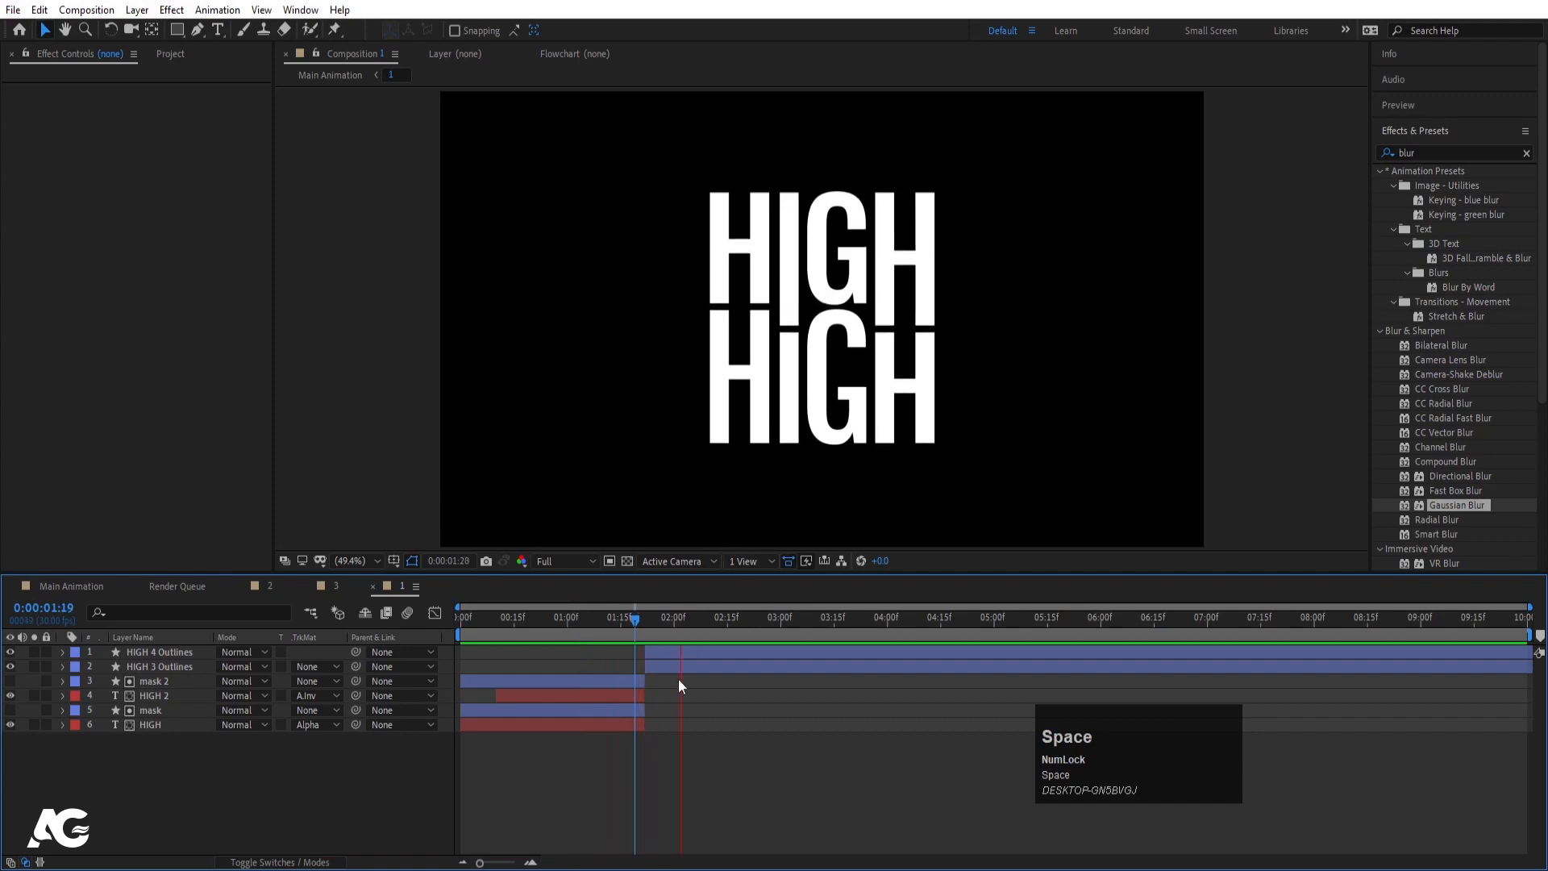
End the work area of Main Animation at 0:00:04:01 and preview the shortened range.
{"action": "left_click", "coordinate": [79, 587]}
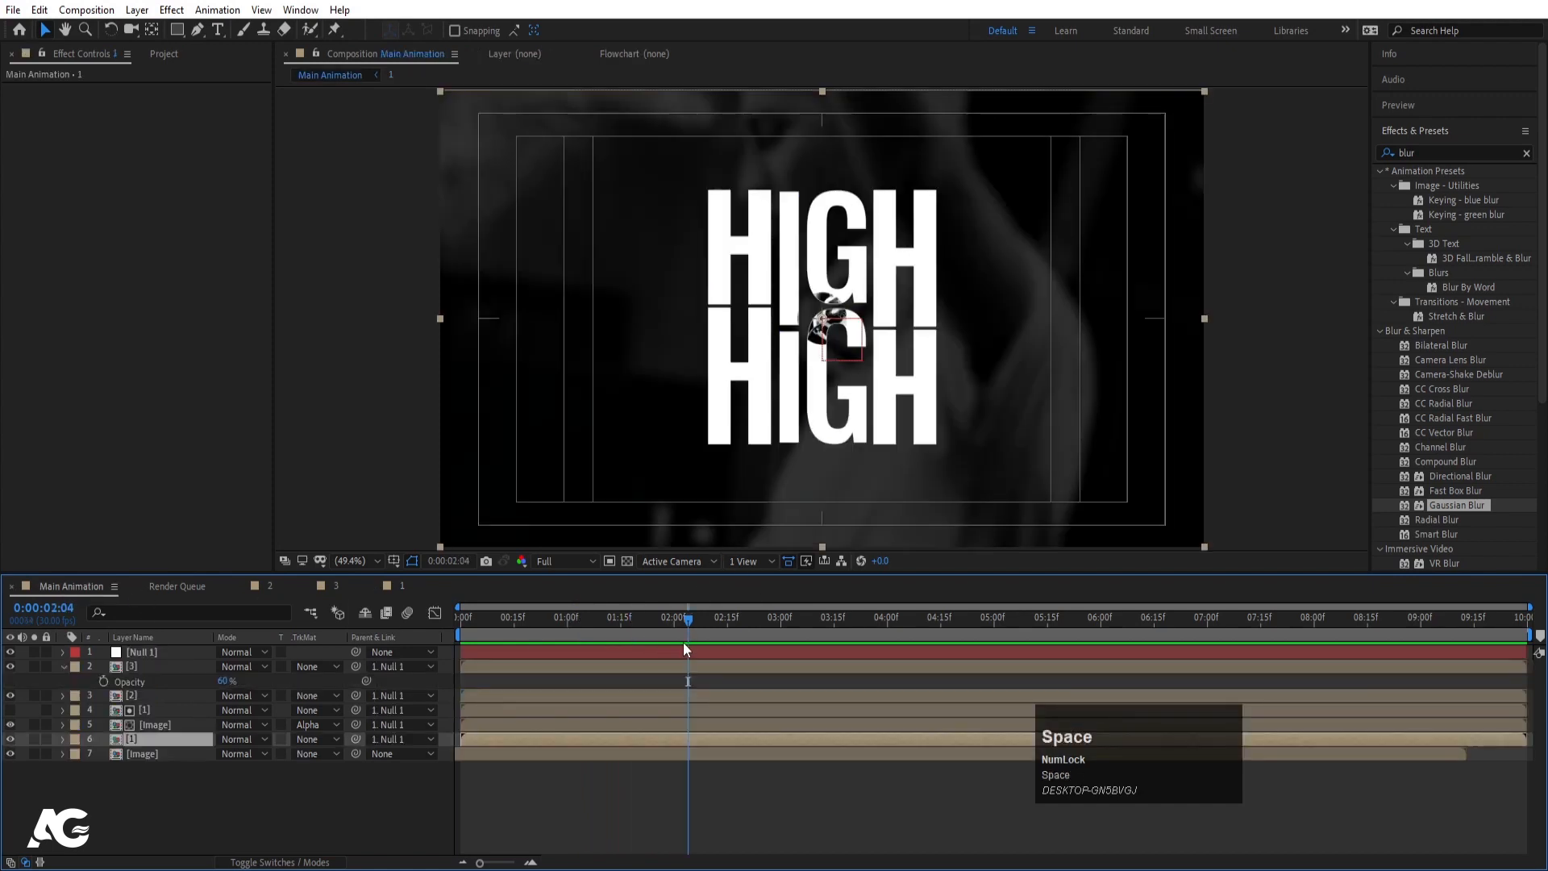
{"action": "key", "text": "space"}
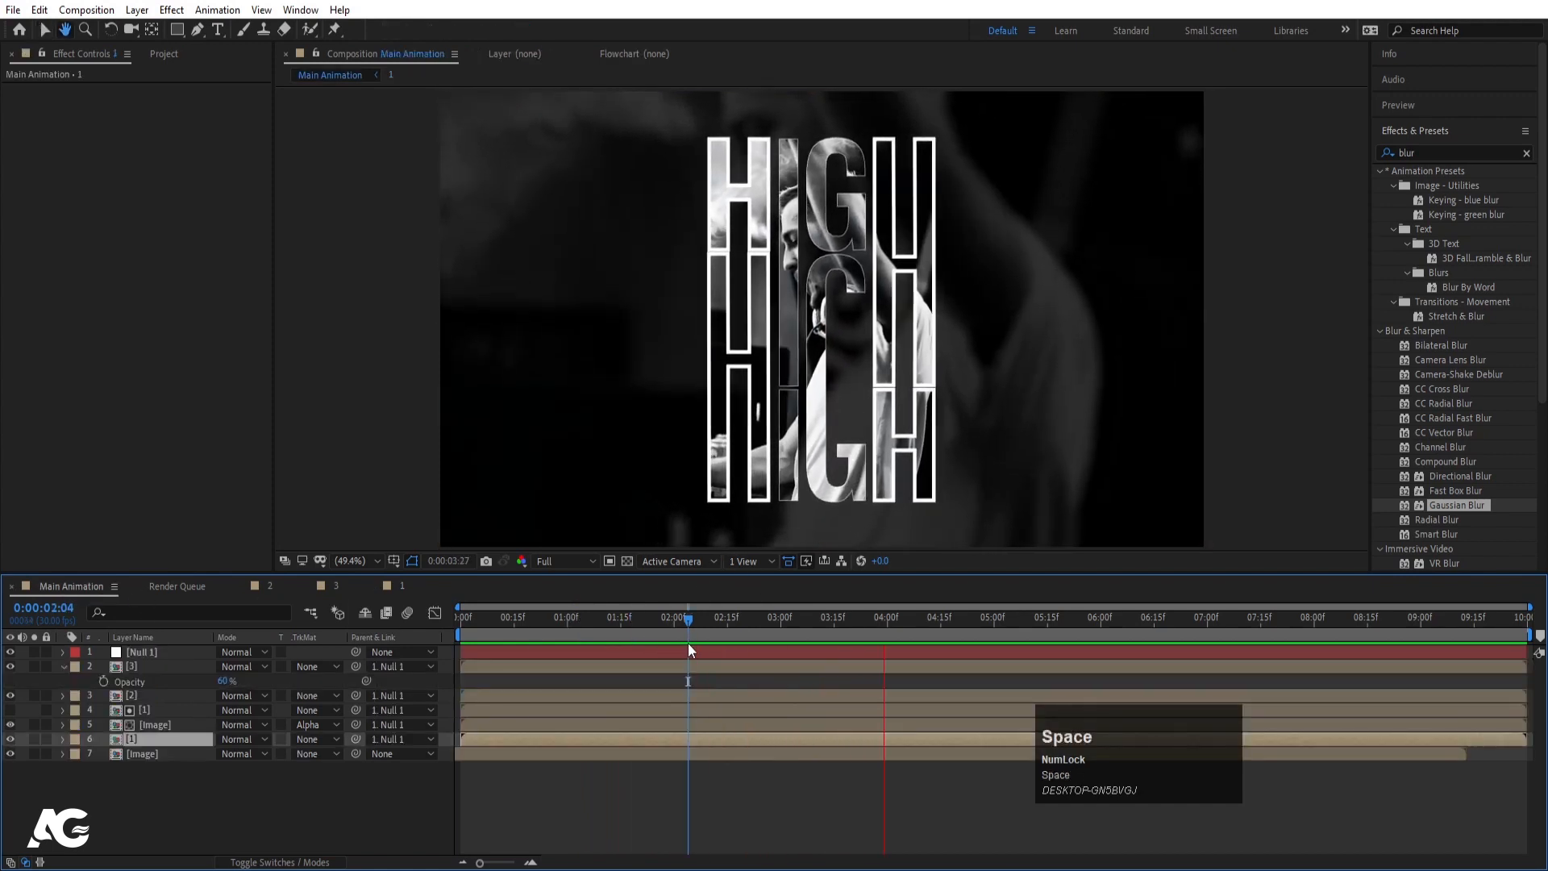
{"action": "key", "text": "space"}
{"action": "key", "text": "n"}
{"action": "key", "text": "space"}
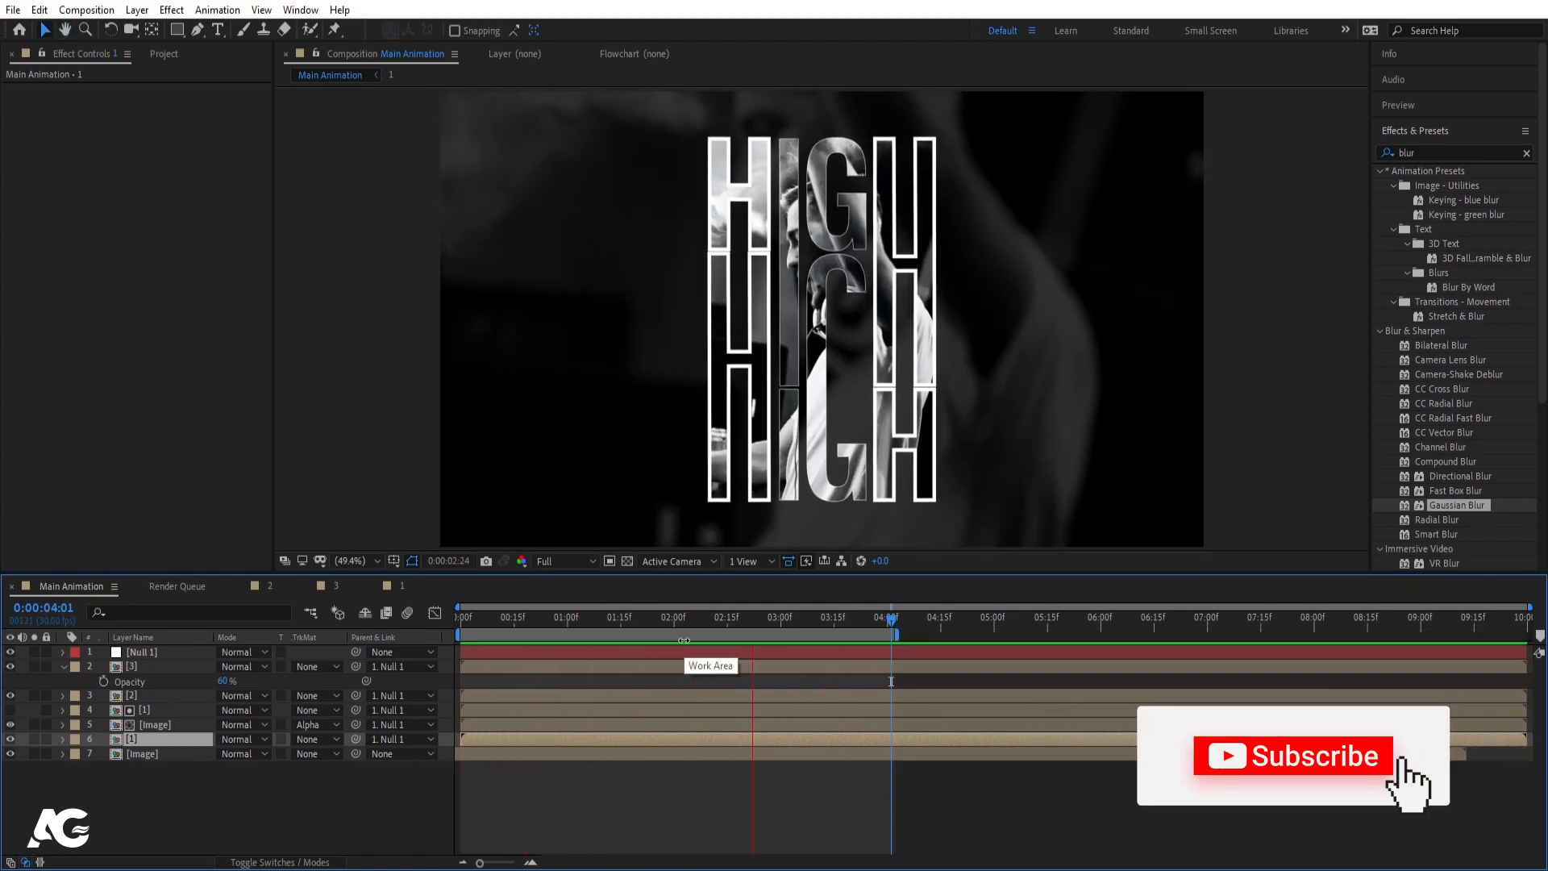
{"action": "key", "text": "space"}
Deselect all layers and replay the work area of Main Animation to review the finished animation.
{"action": "left_click", "coordinate": [202, 813]}
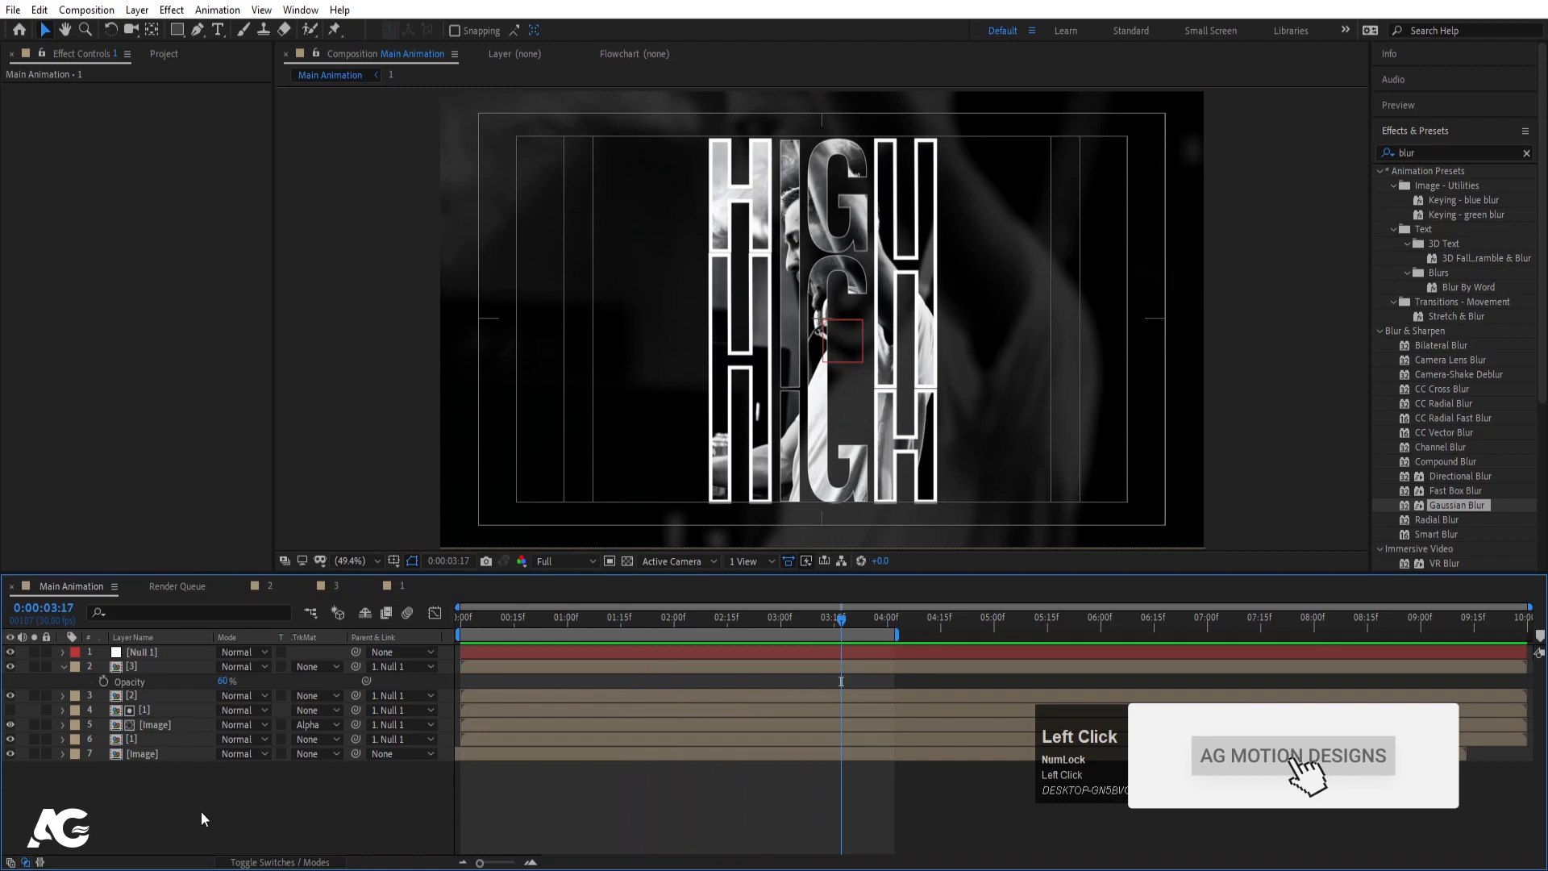
{"action": "key", "text": "space"}
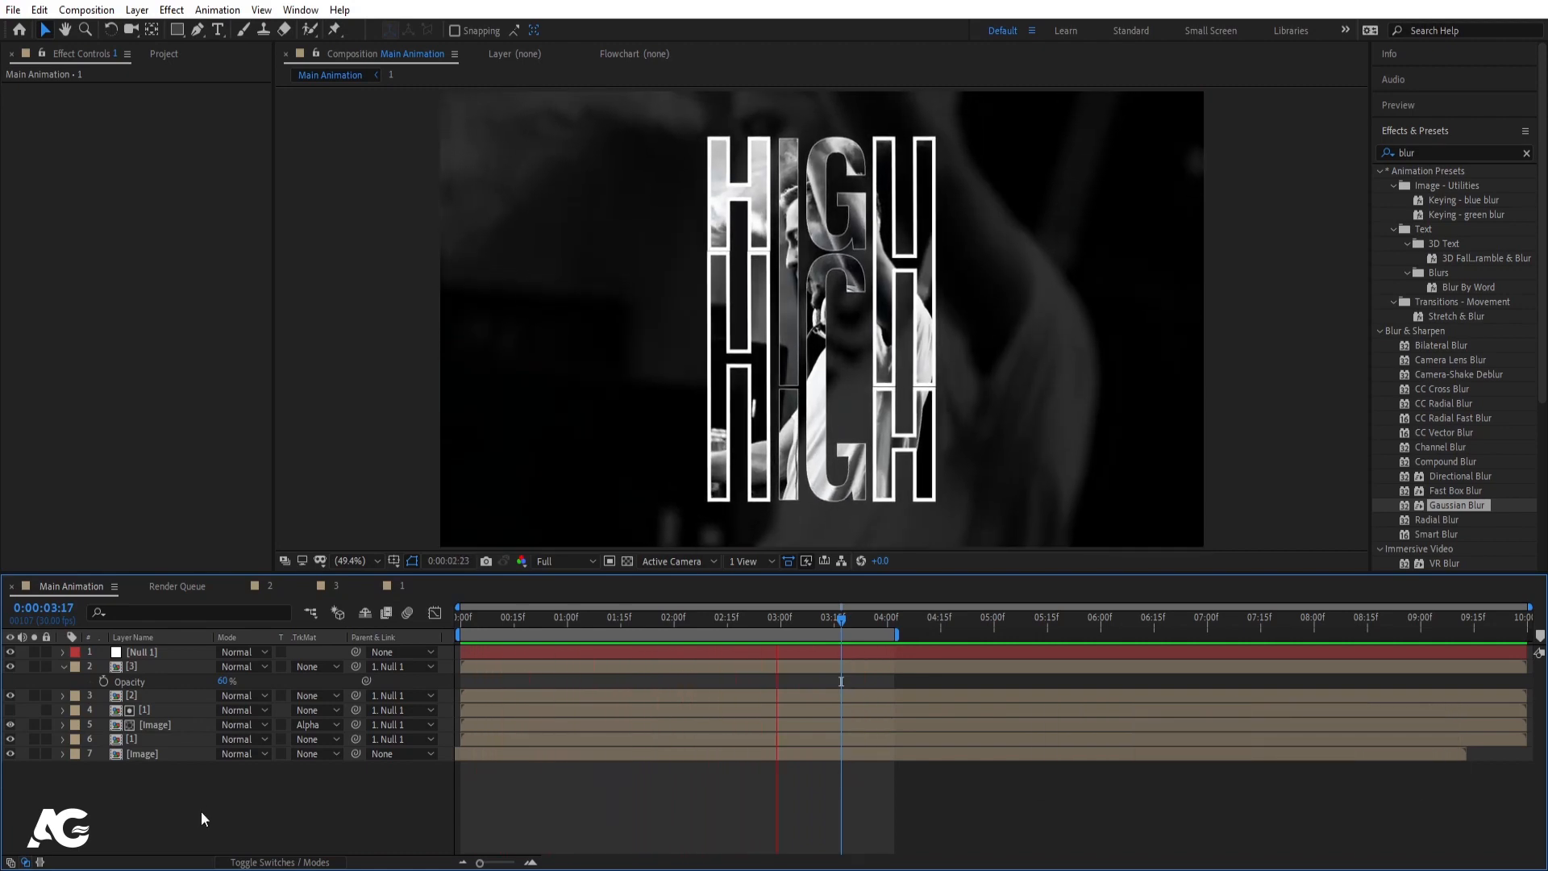
{"action": "key", "text": "space"}
{"action": "key", "text": "space"}
{"action": "key", "text": "space"}
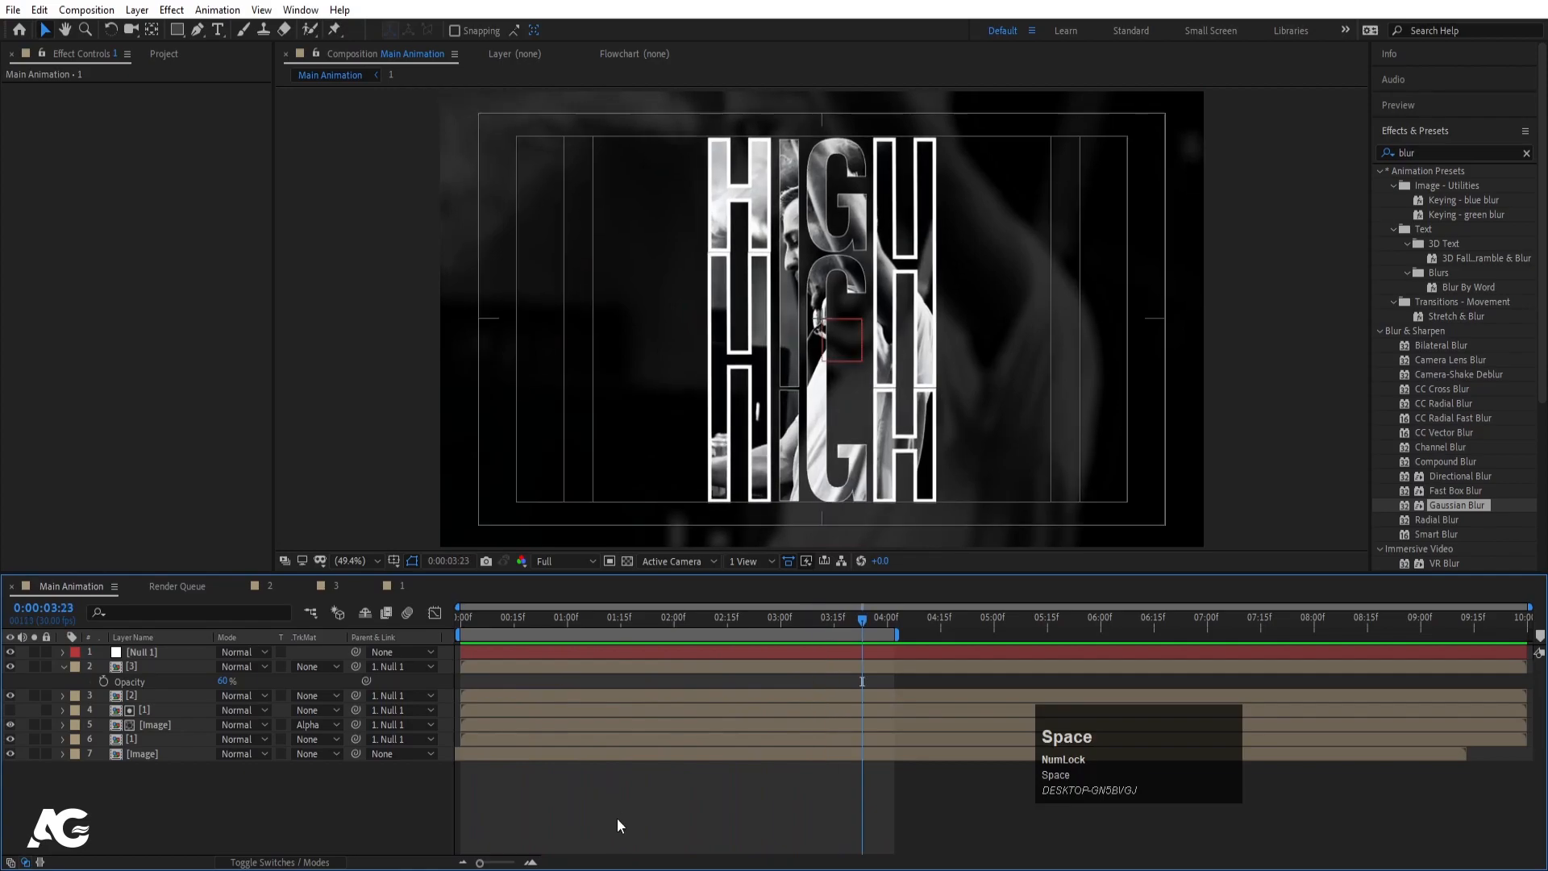